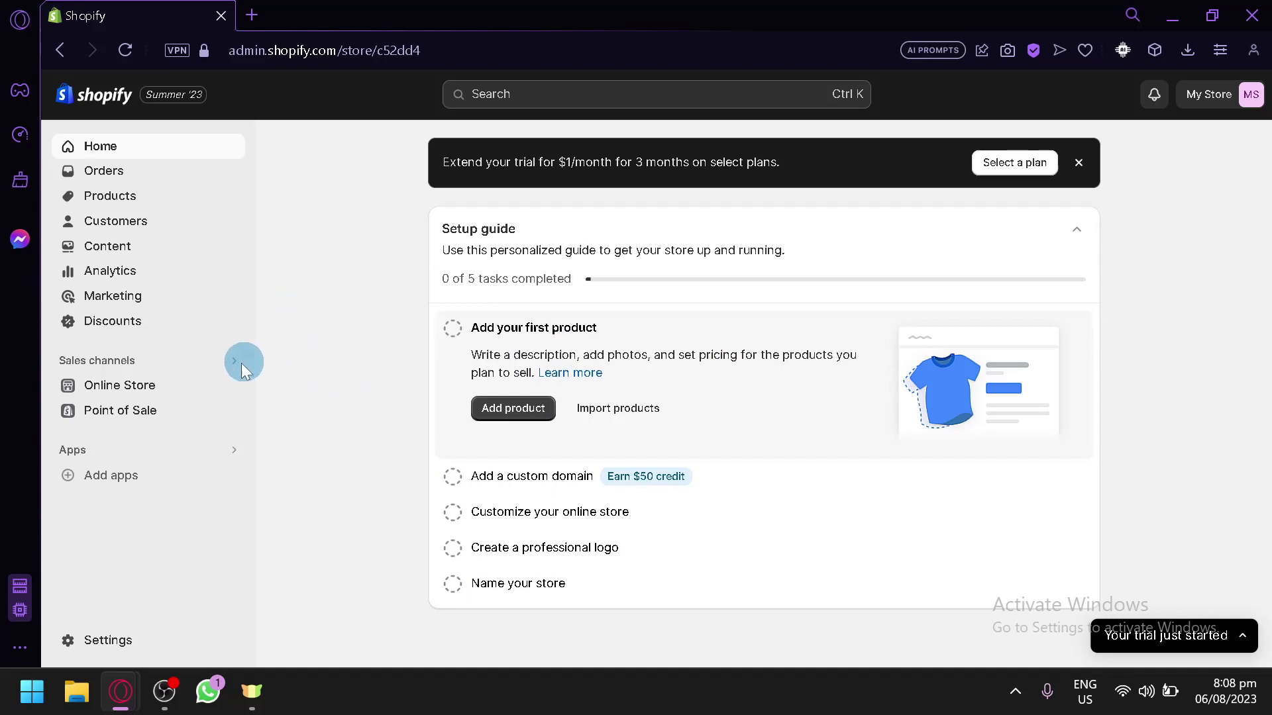
- Open the online store's themes and review the current theme and the popular free themes
click(119, 396)
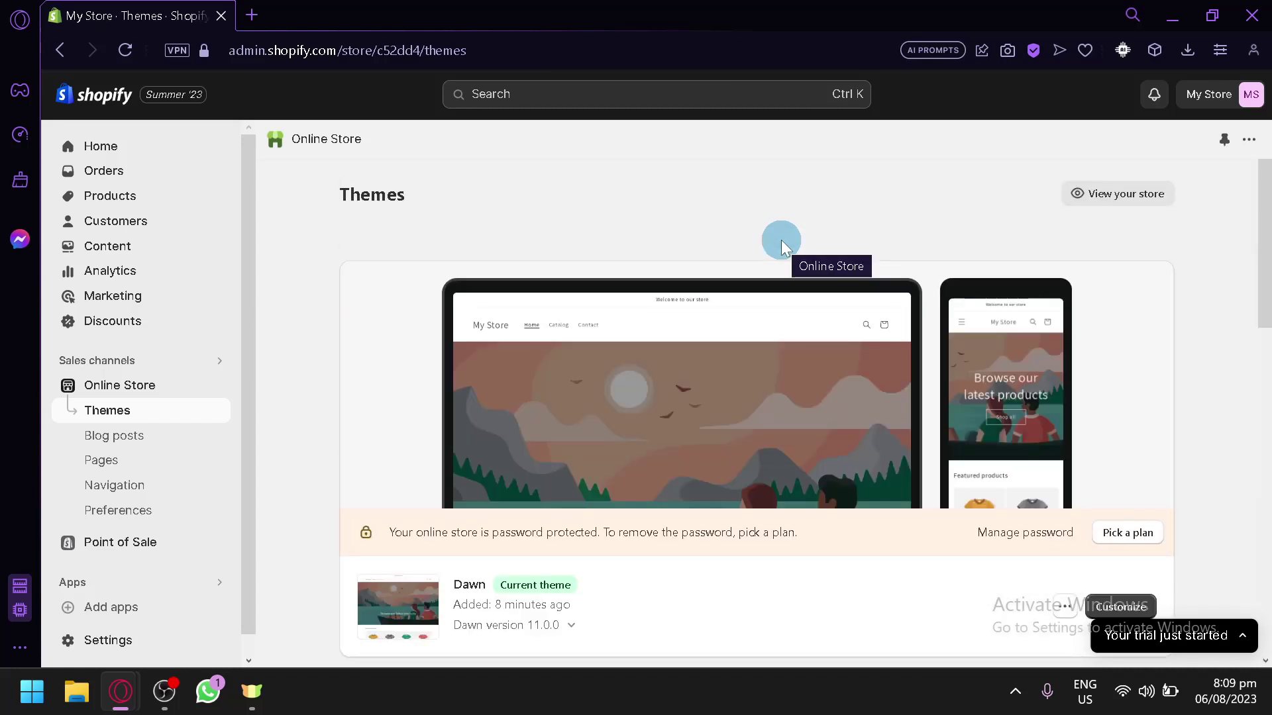
scroll(464, 447, down, 2)
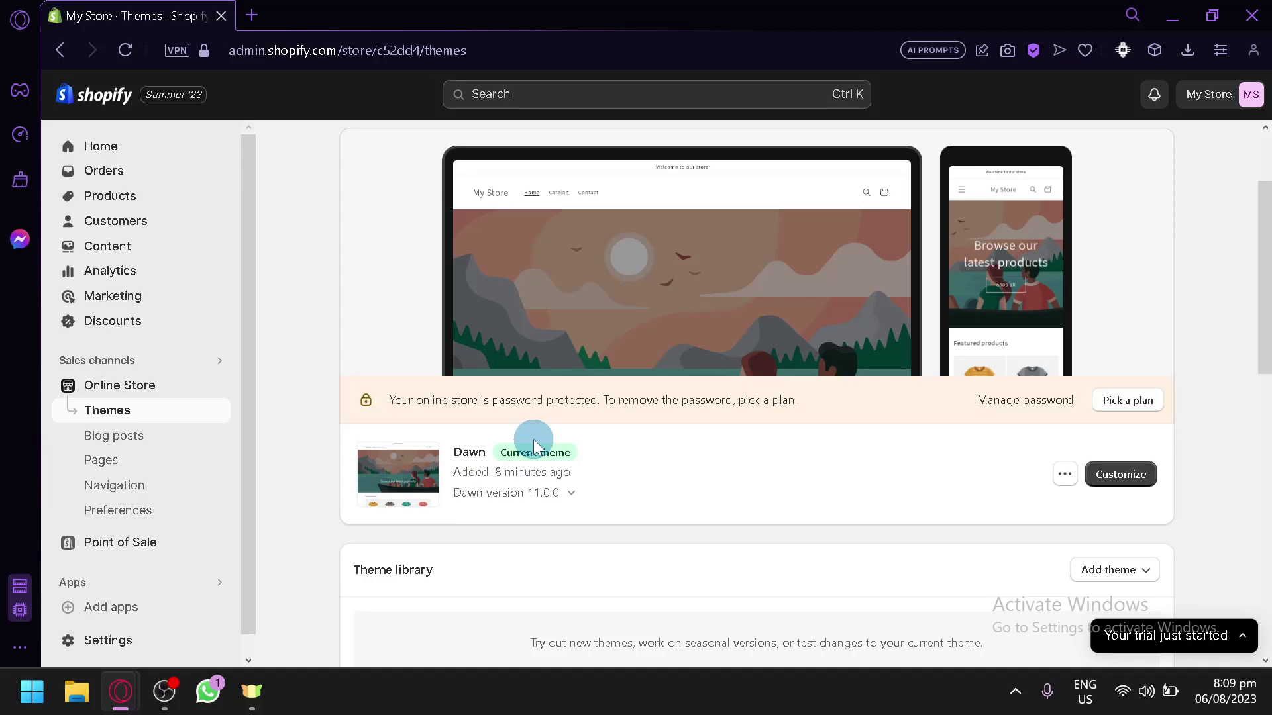
scroll(532, 320, down, 8)
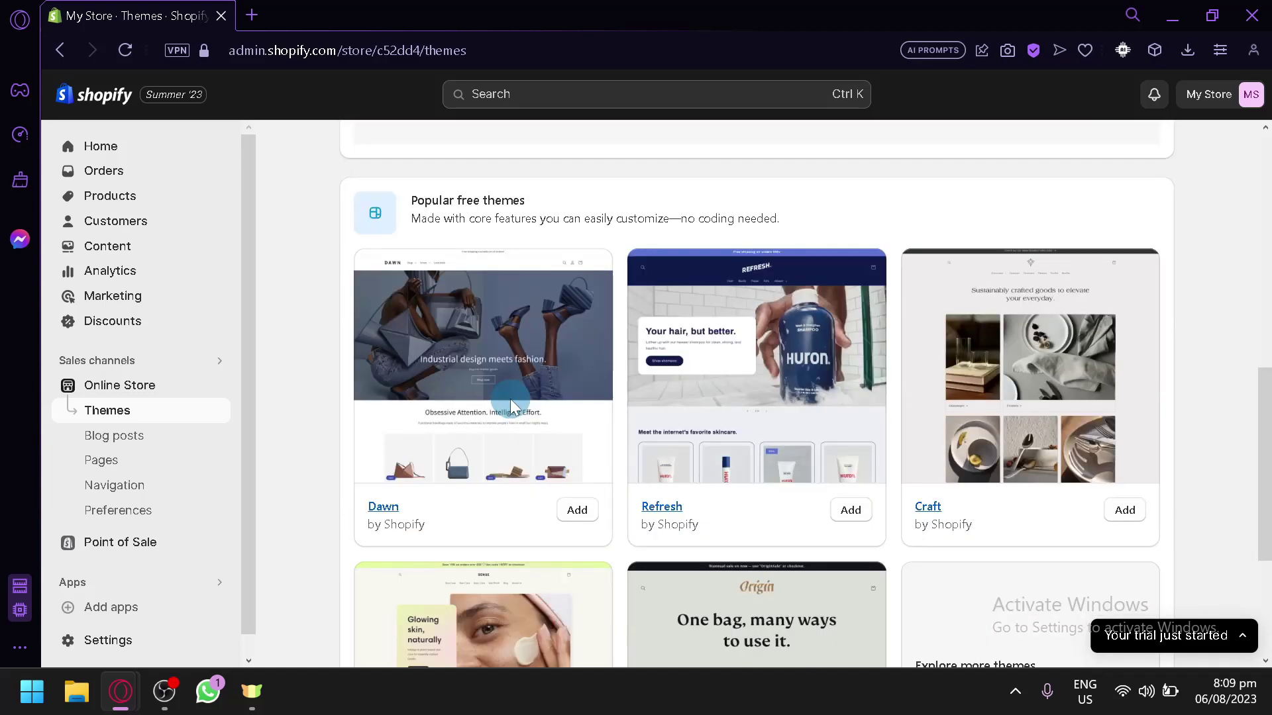
scroll(496, 434, down, 2)
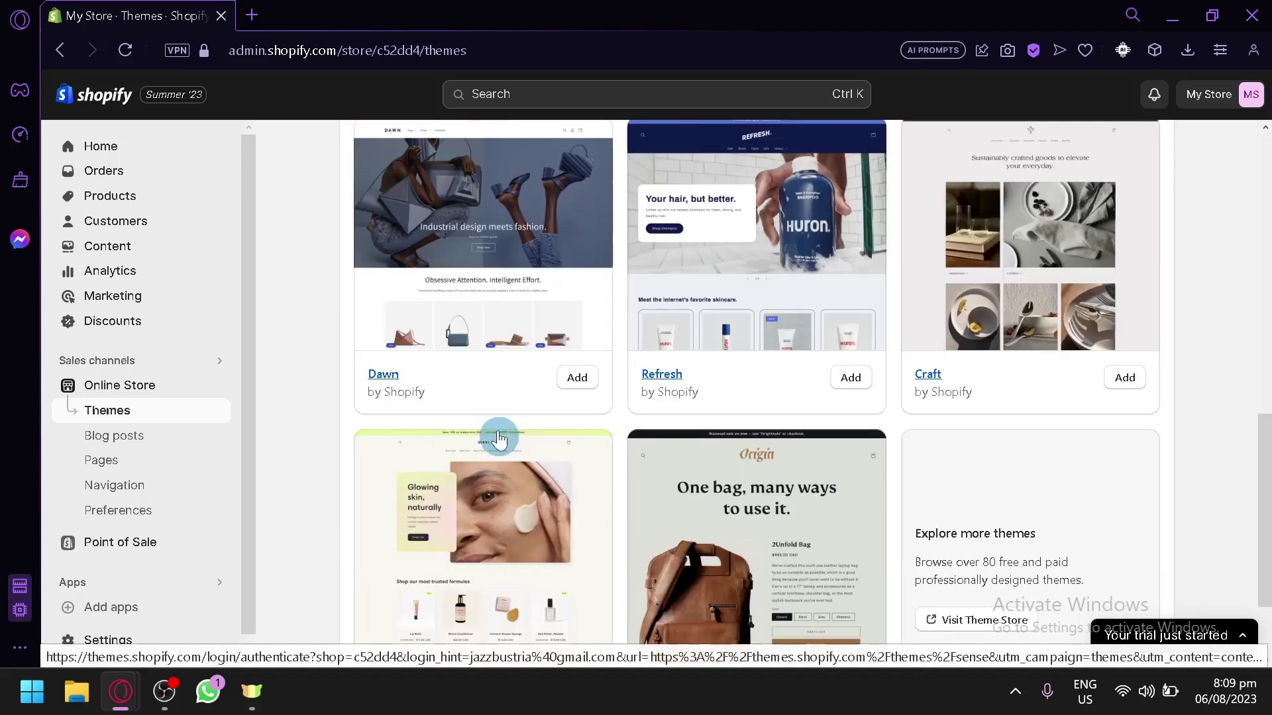
scroll(497, 357, up, 2)
scroll(1092, 298, down, 4)
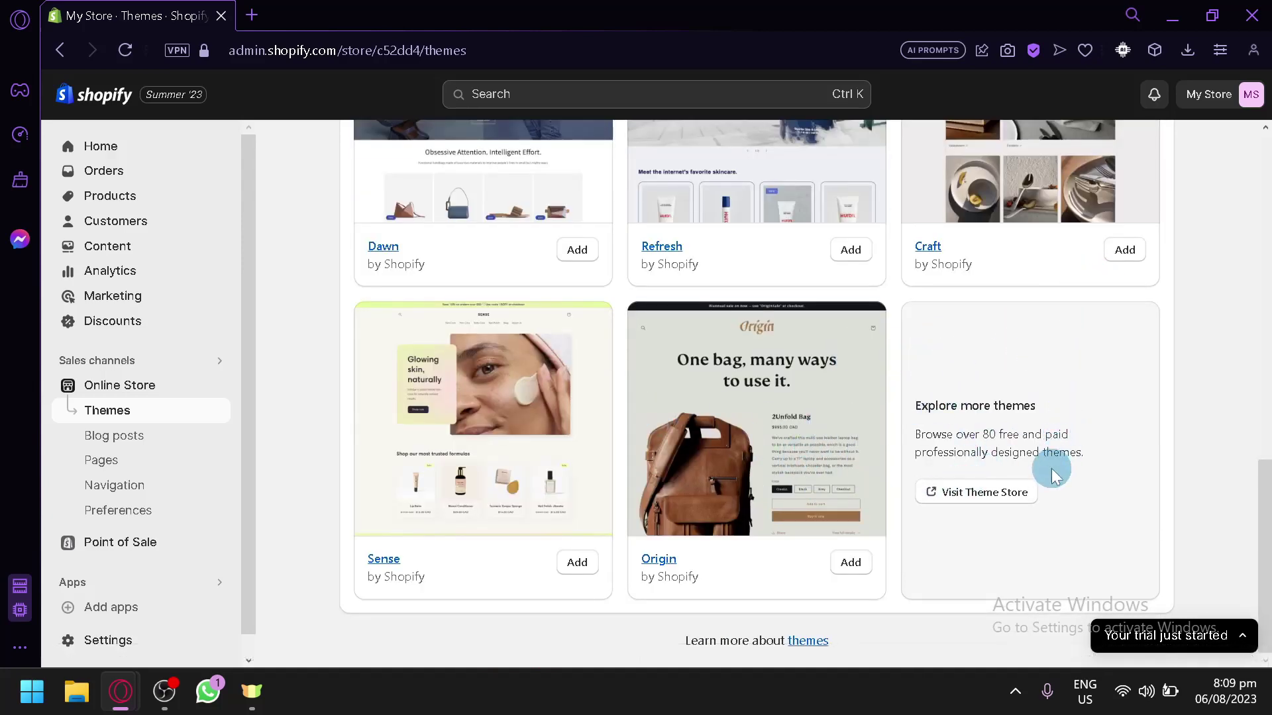
scroll(954, 472, up, 10)
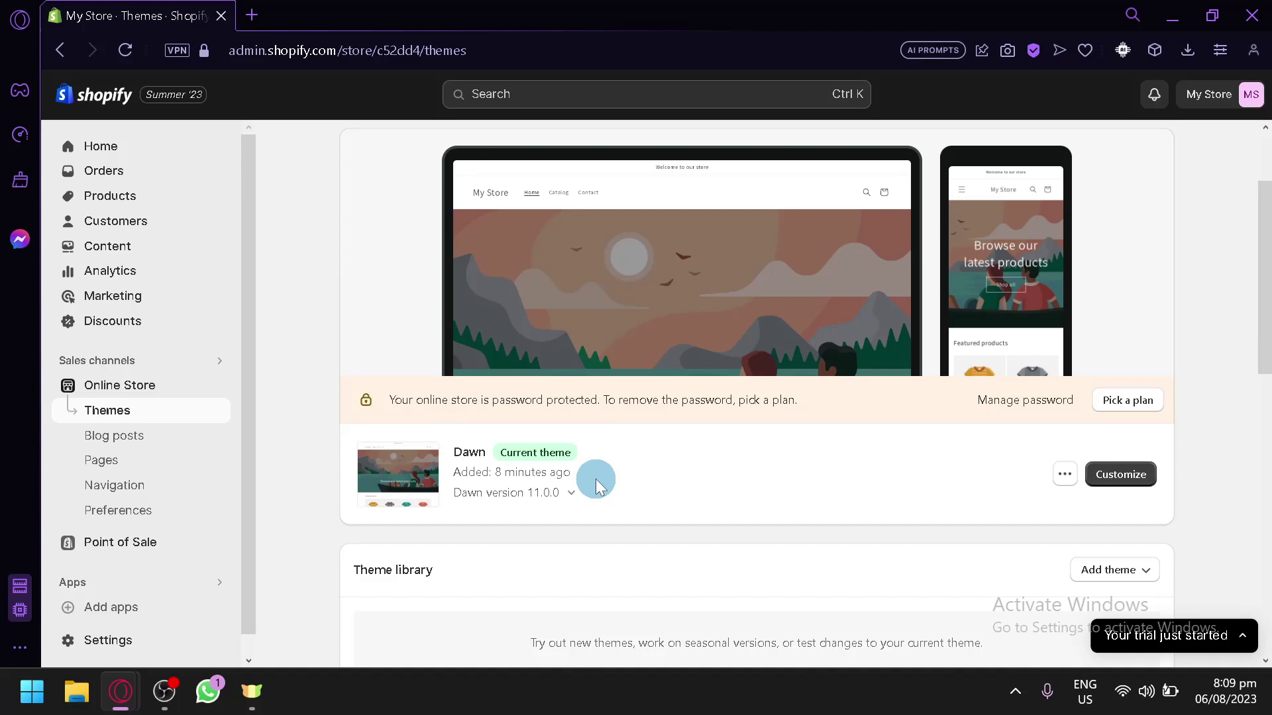
- Check the extra actions available for the current Dawn theme and open the theme for customization
click(1064, 474)
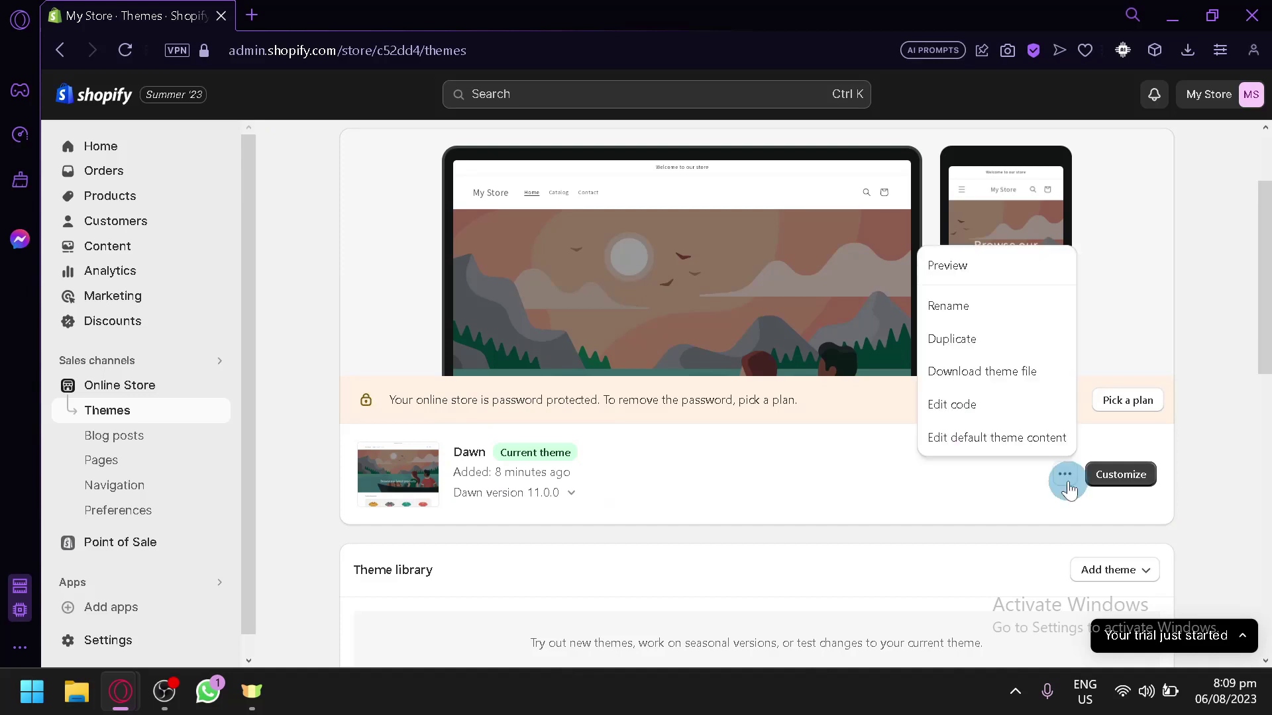
click(1066, 477)
scroll(1067, 488, up, 2)
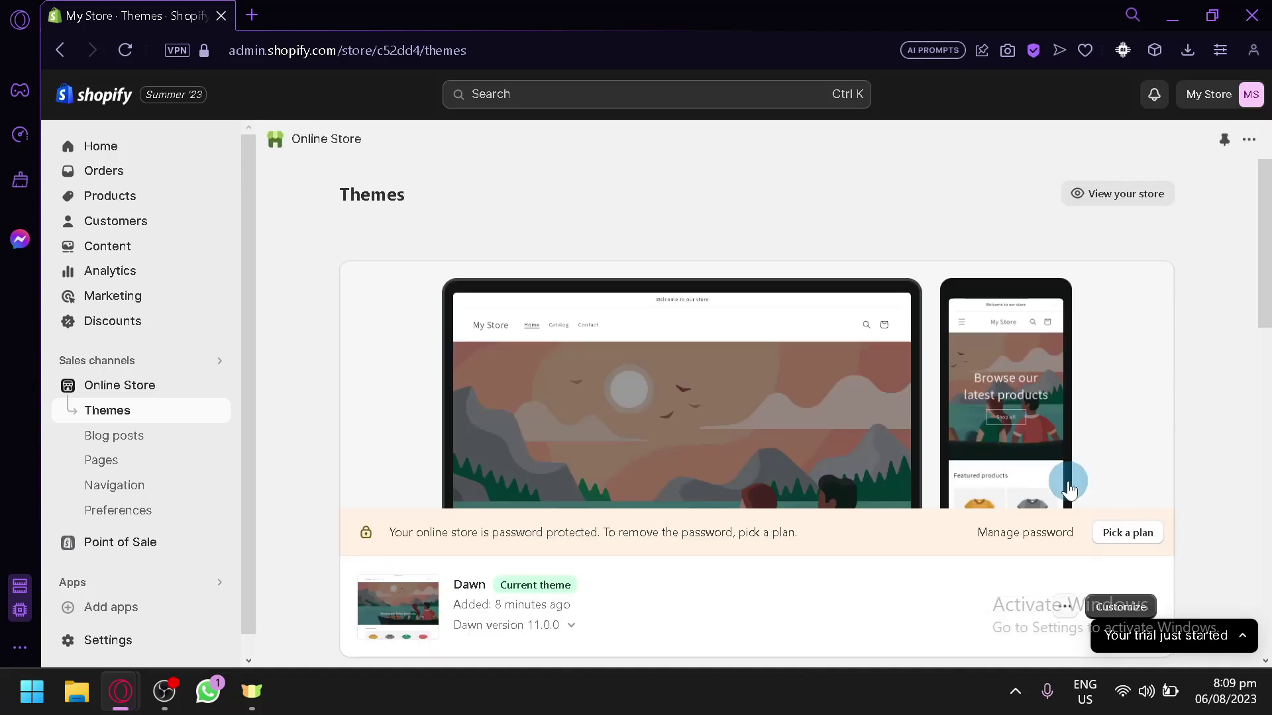
scroll(881, 291, down, 2)
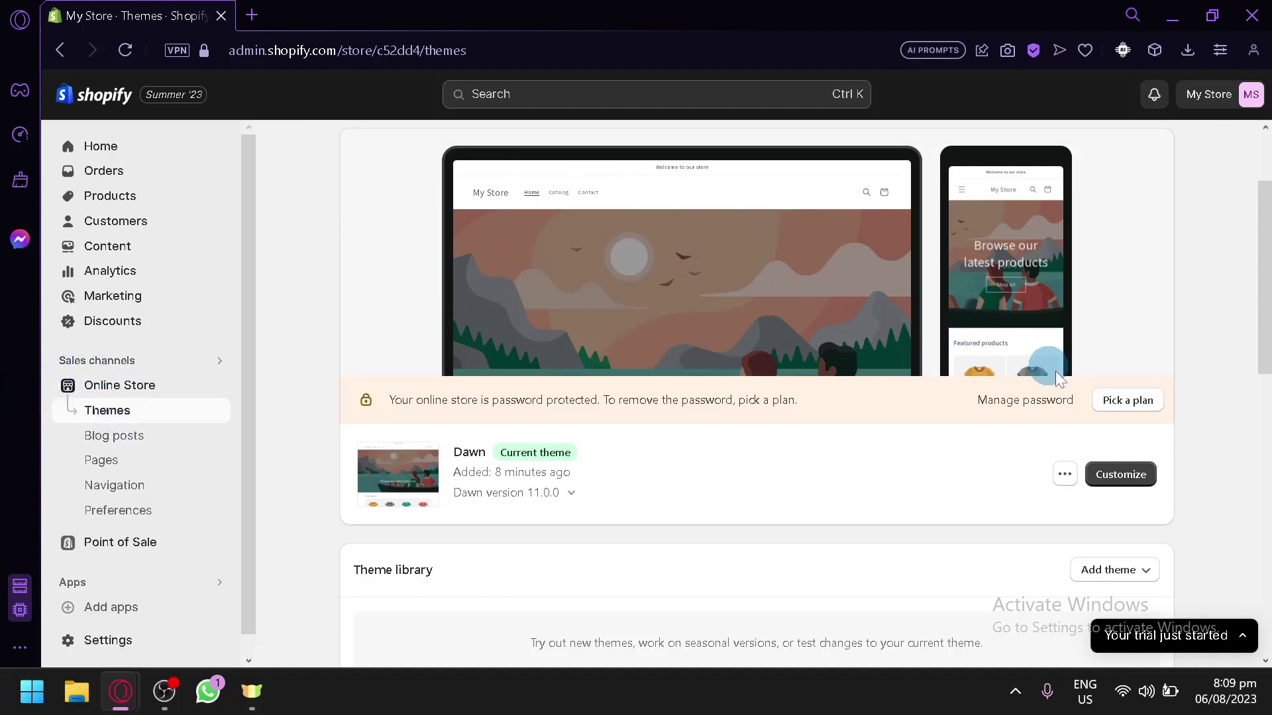
click(1129, 479)
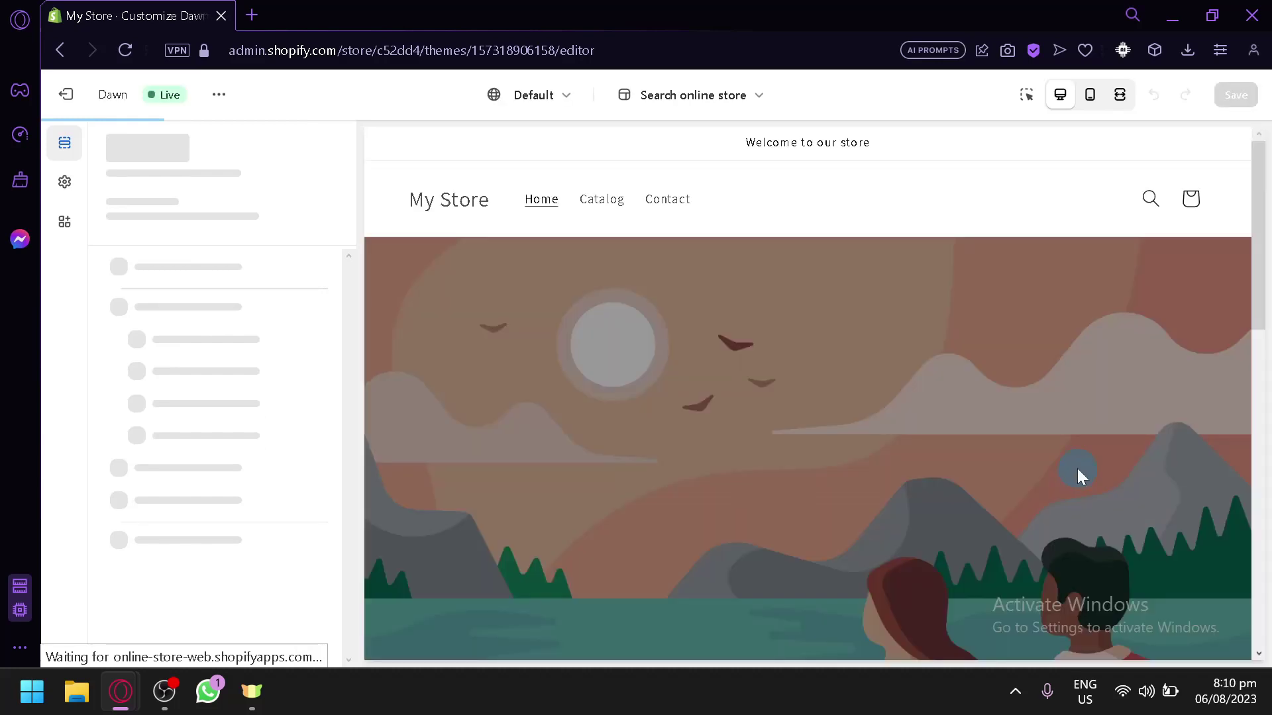
- Look through the home page preview from the image banner and featured products down to the footer
scroll(485, 312, down, 4)
scroll(485, 314, down, 6)
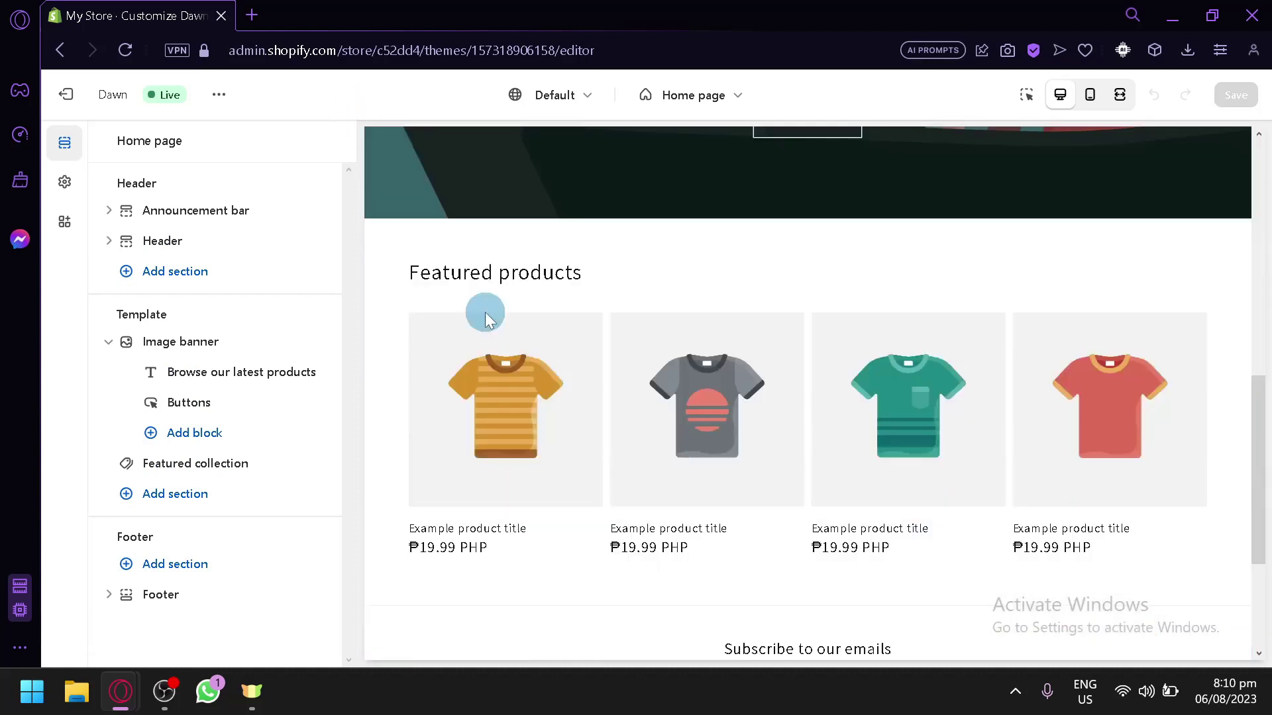
scroll(485, 316, up, 4)
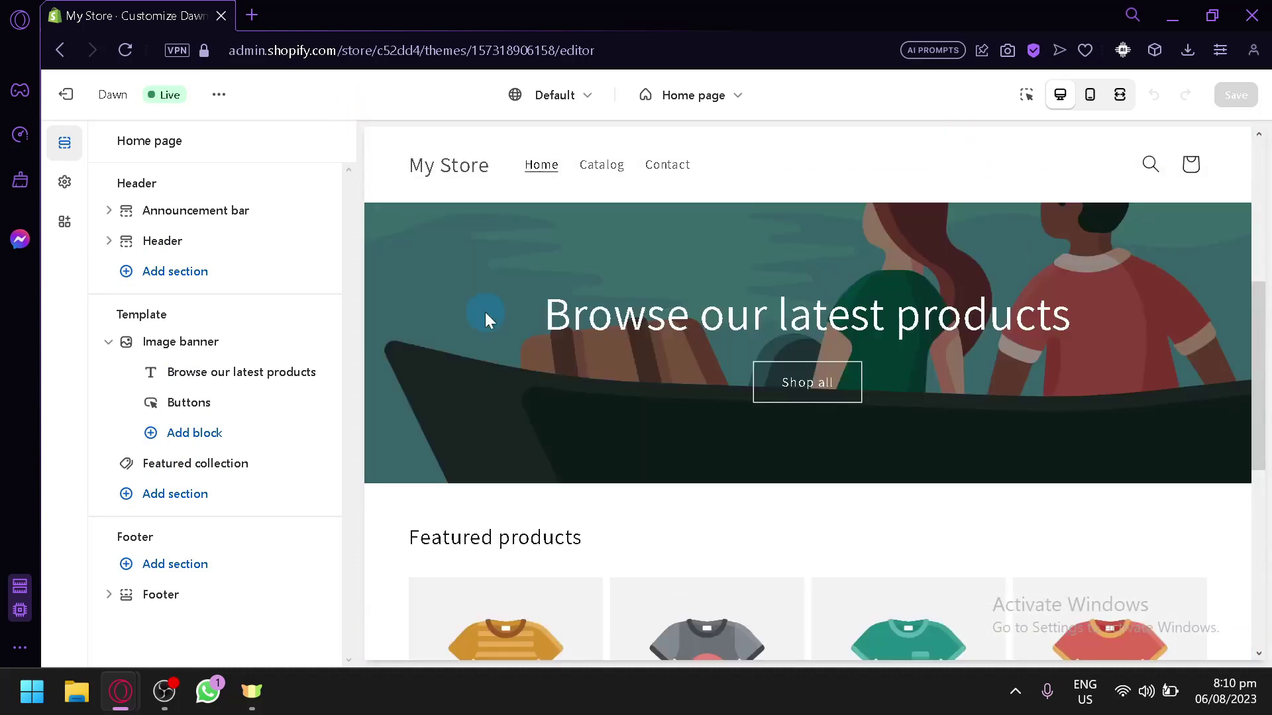
scroll(484, 312, down, 7)
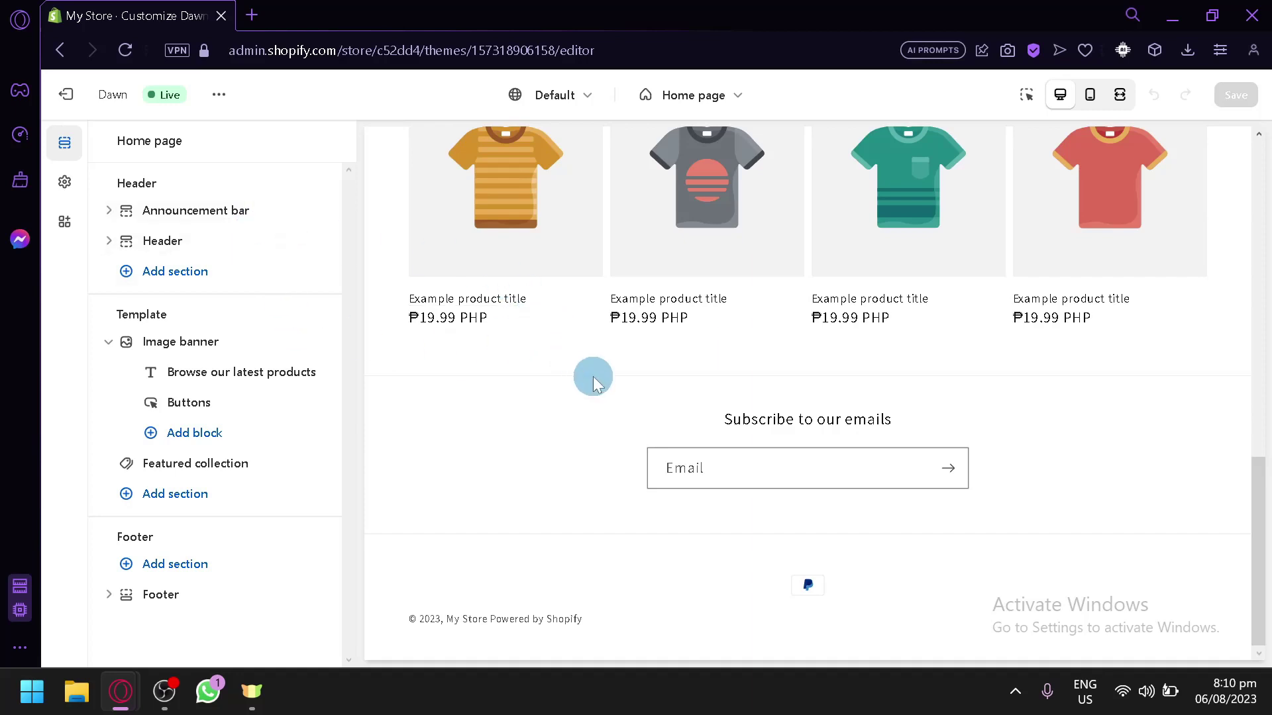
scroll(522, 397, up, 15)
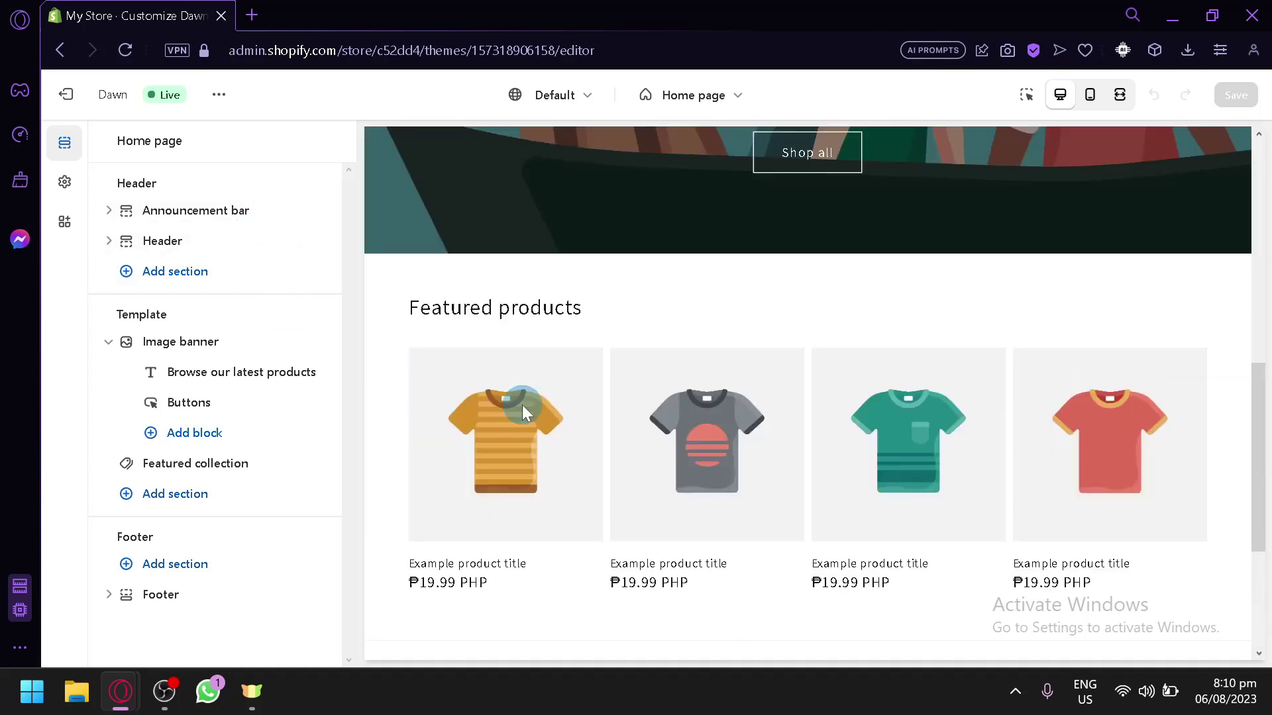
scroll(546, 423, down, 15)
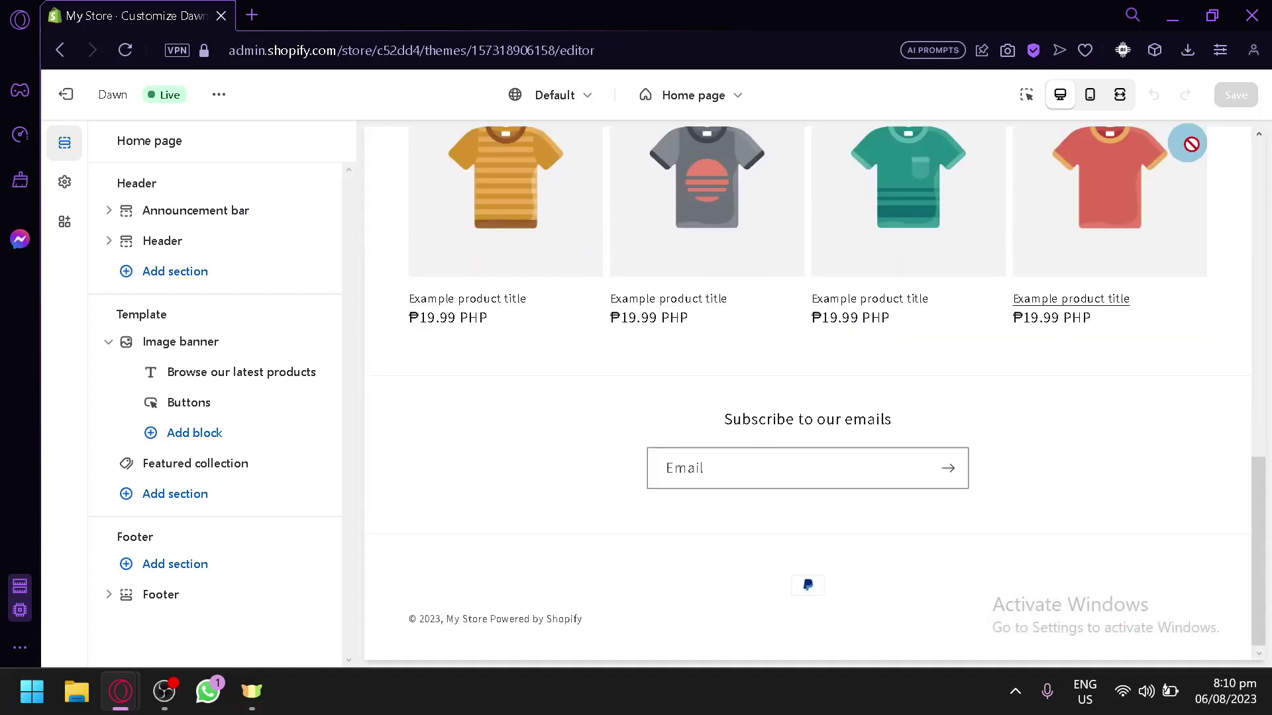
scroll(783, 459, up, 15)
- Check the product templates, then preview the Default collection template and look through its page
click(692, 95)
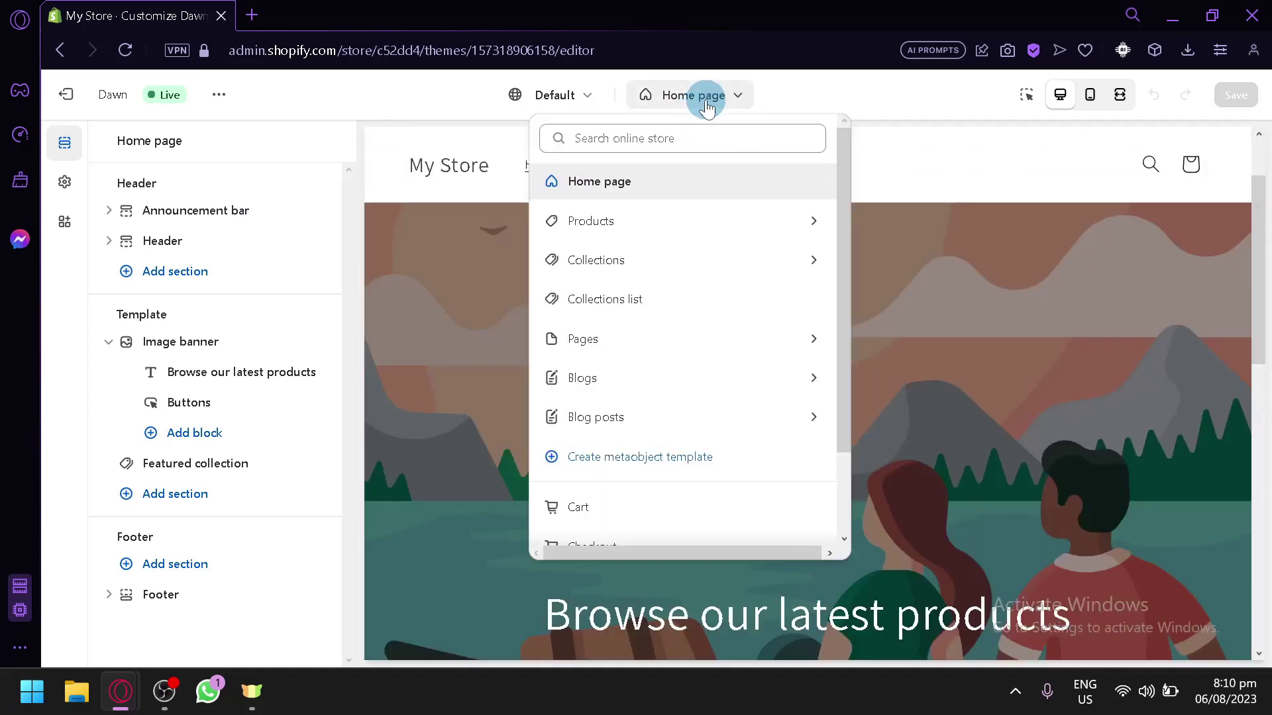
click(709, 221)
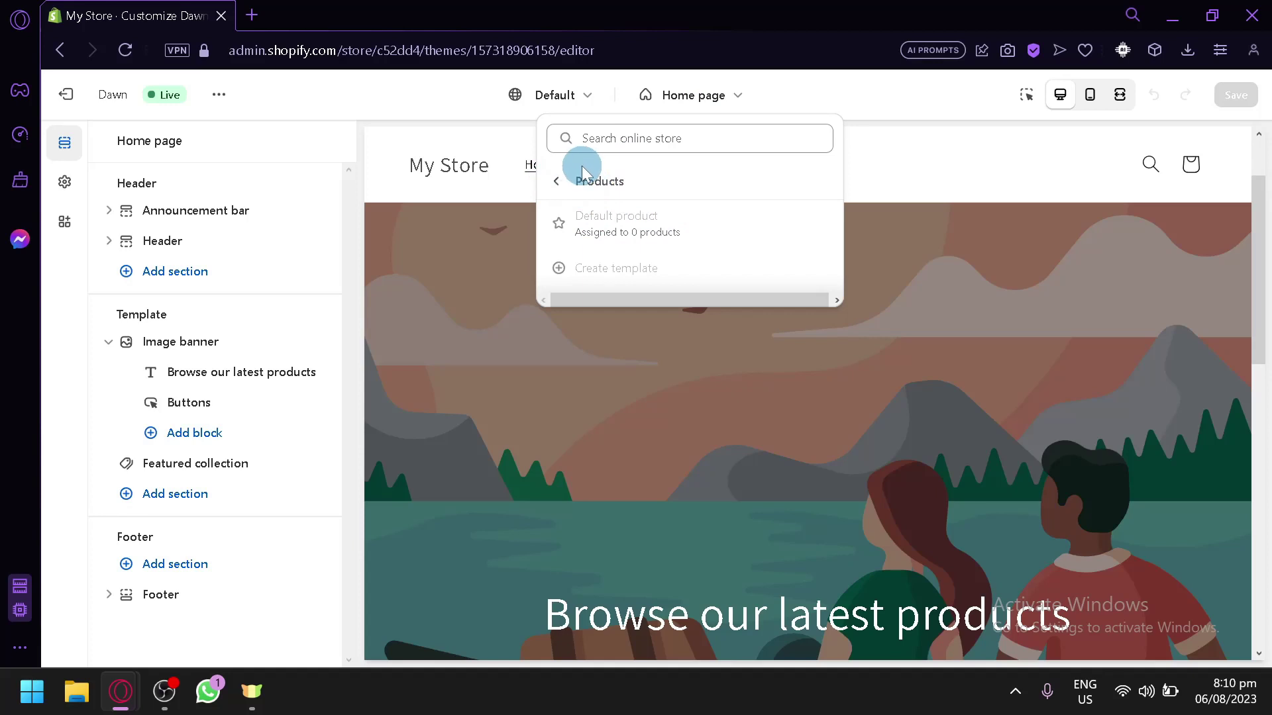
click(571, 179)
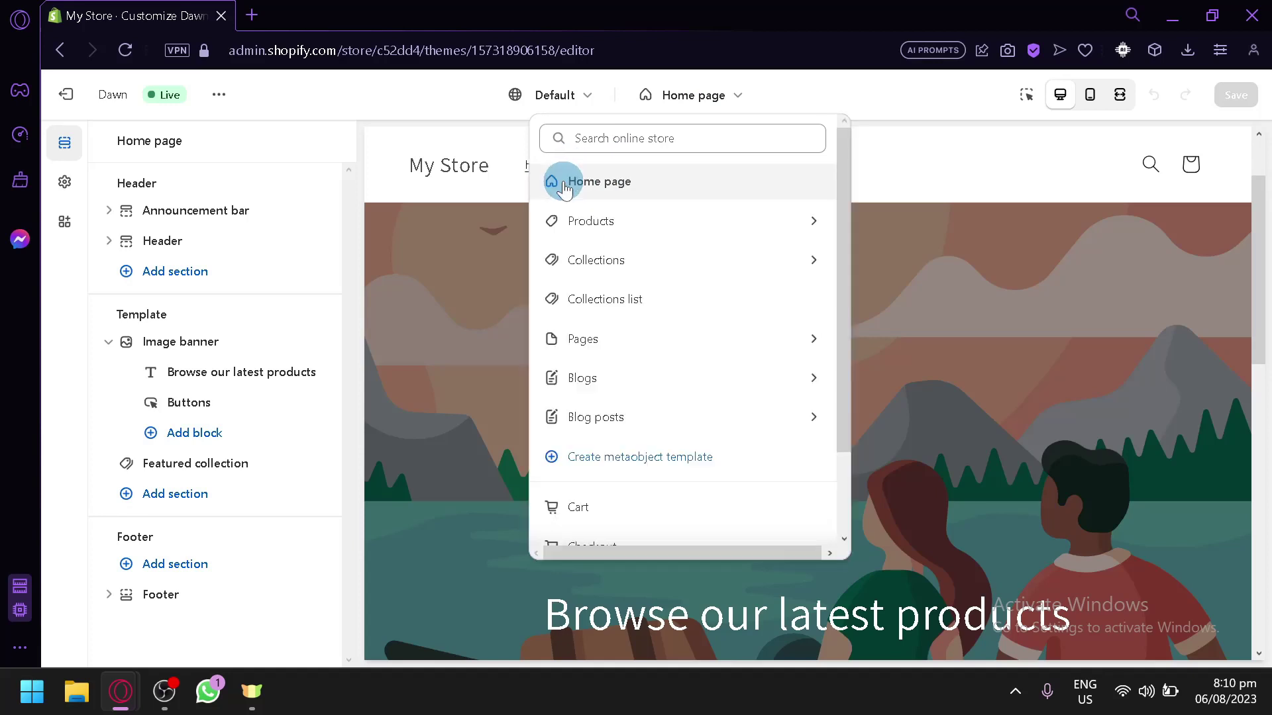
click(681, 277)
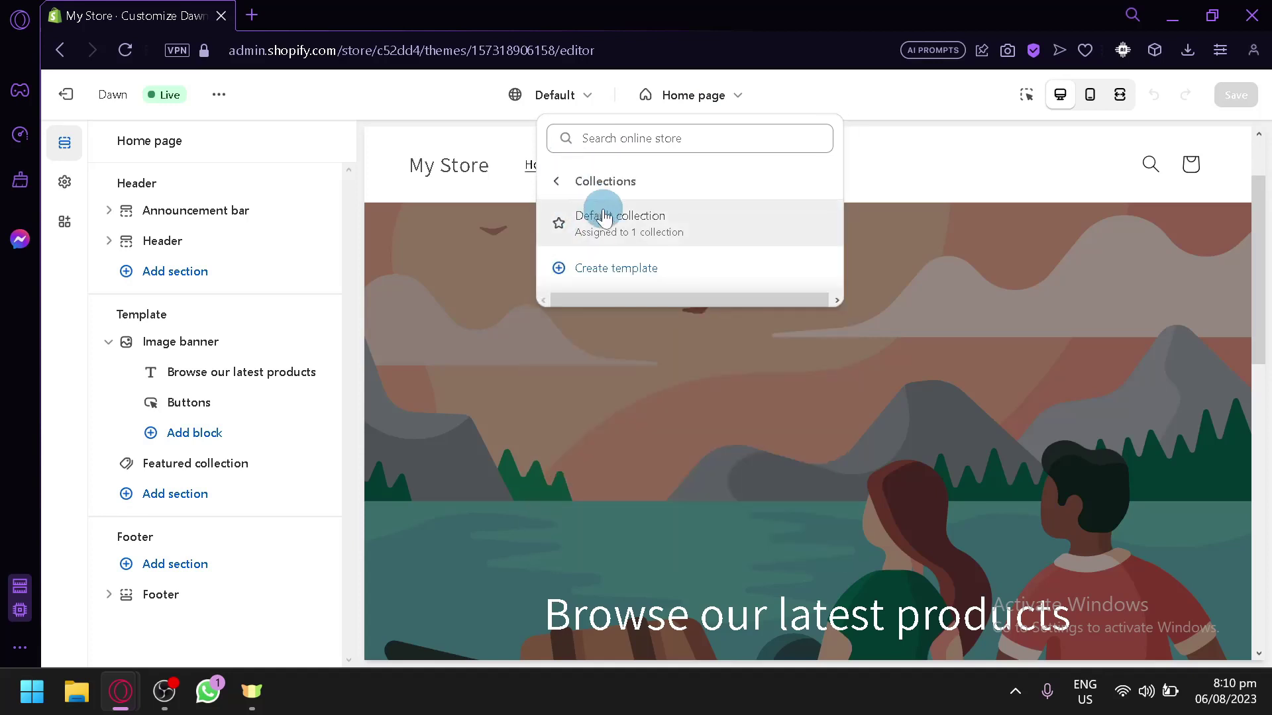
click(604, 219)
scroll(878, 328, down, 10)
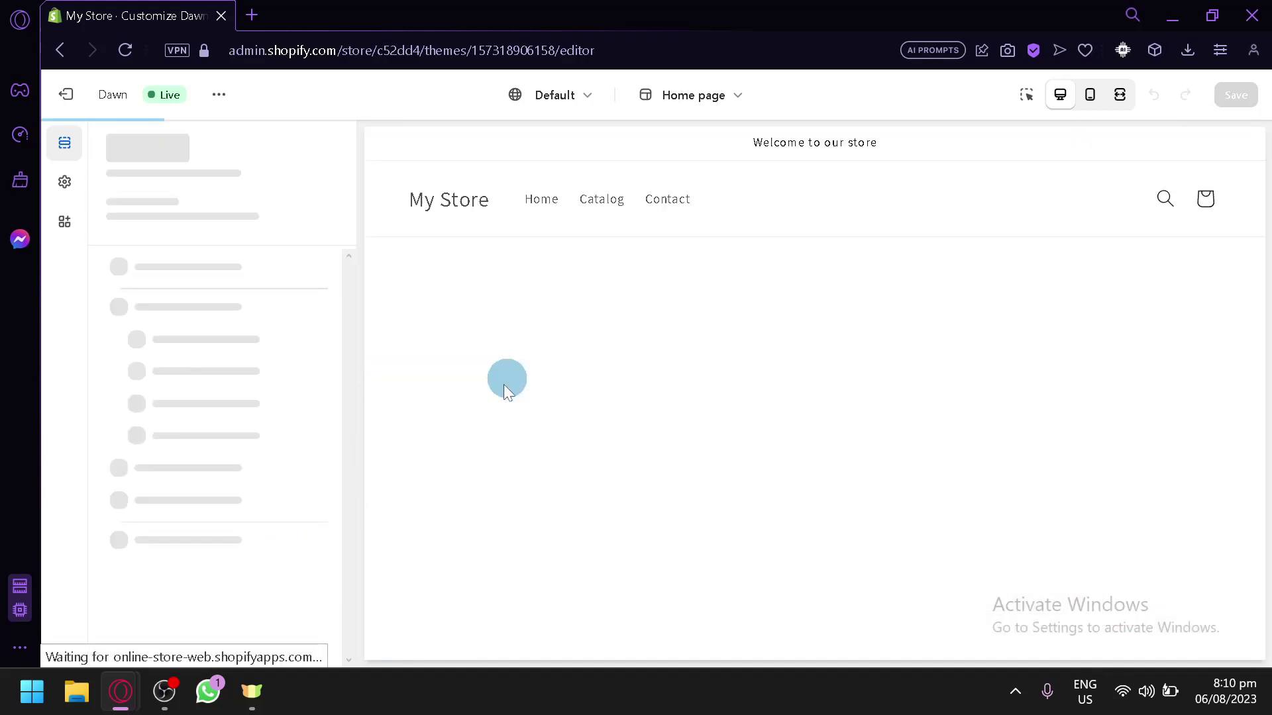
scroll(539, 437, down, 5)
scroll(676, 421, up, 4)
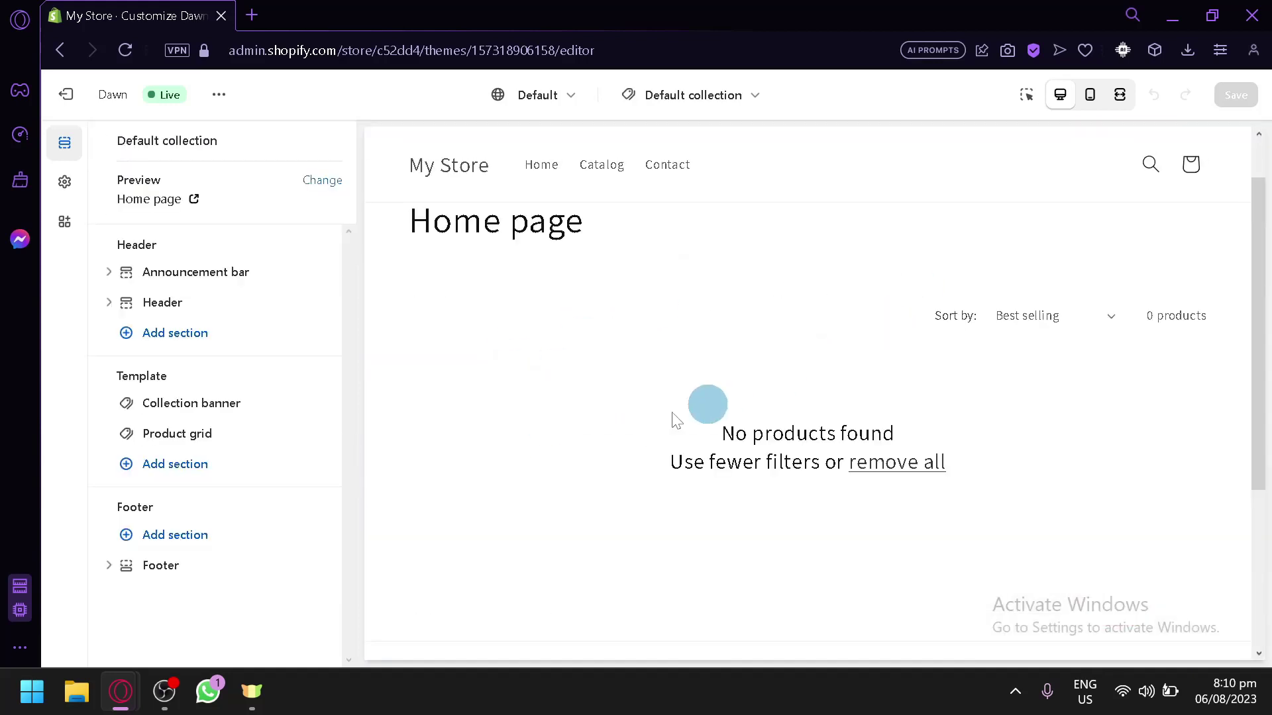
- Switch the preview to the contact page template and look through its contact form
click(753, 100)
click(742, 336)
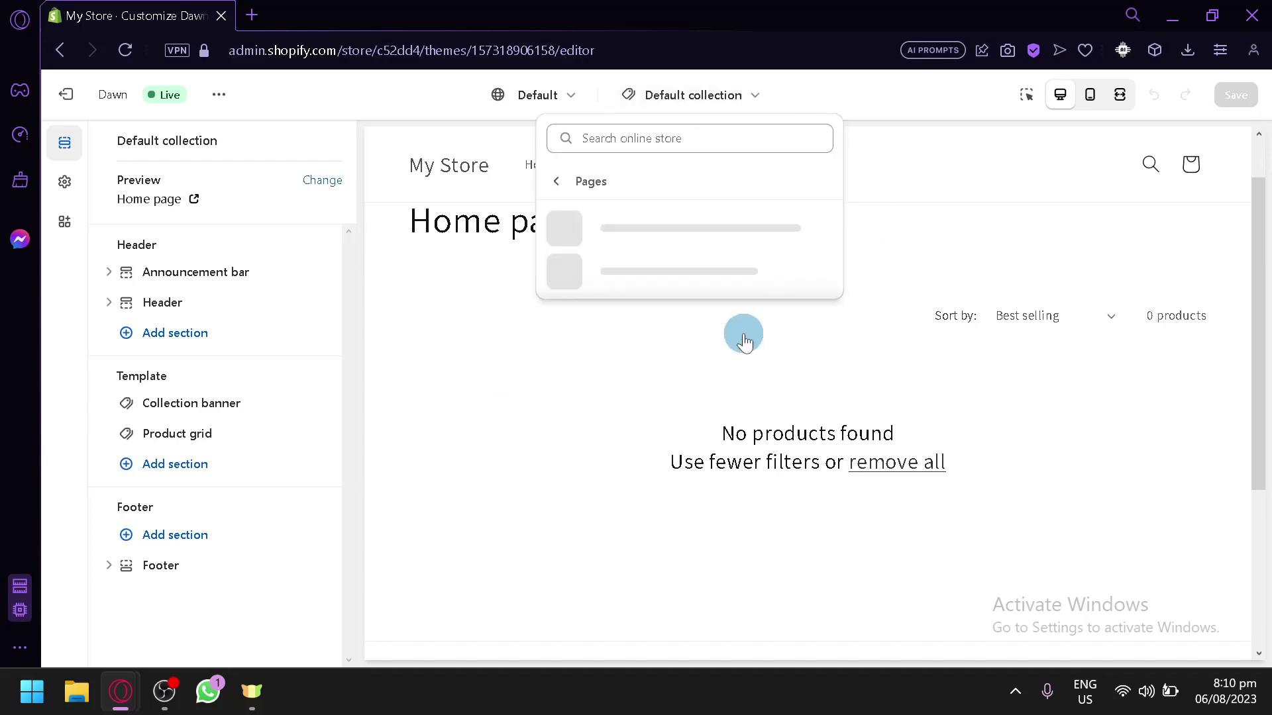
click(600, 271)
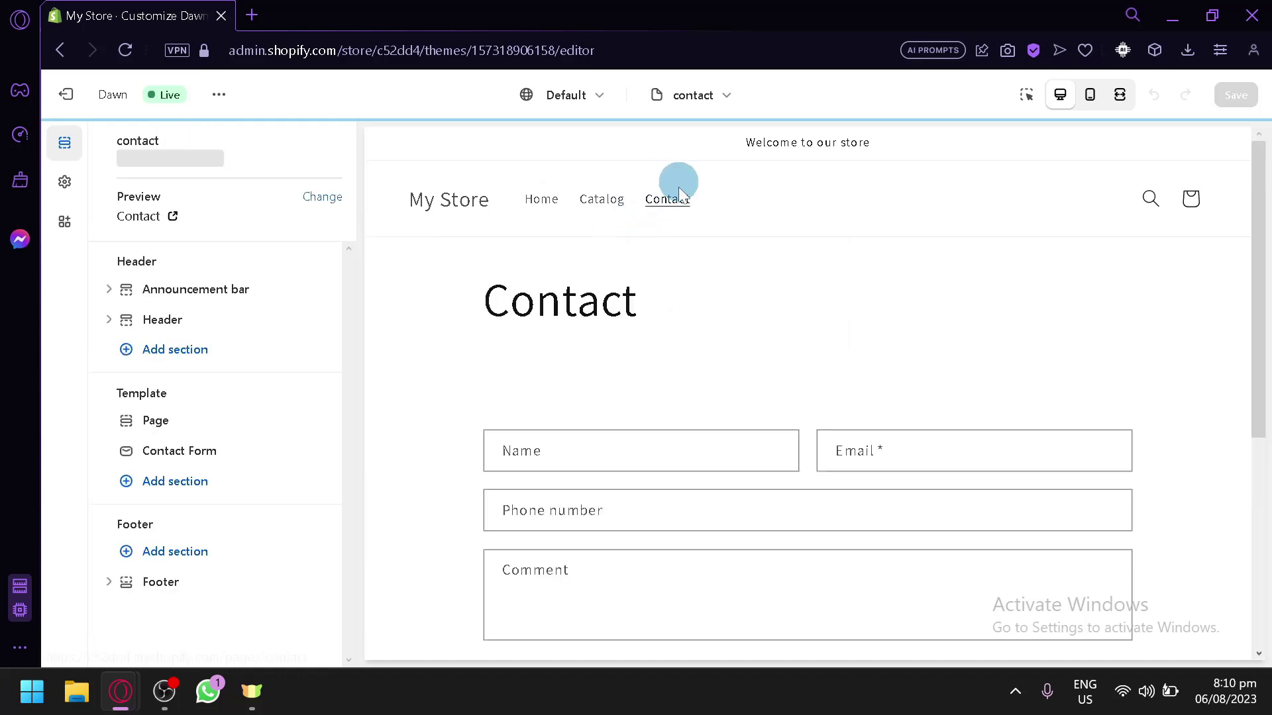
scroll(625, 351, down, 4)
scroll(661, 420, up, 4)
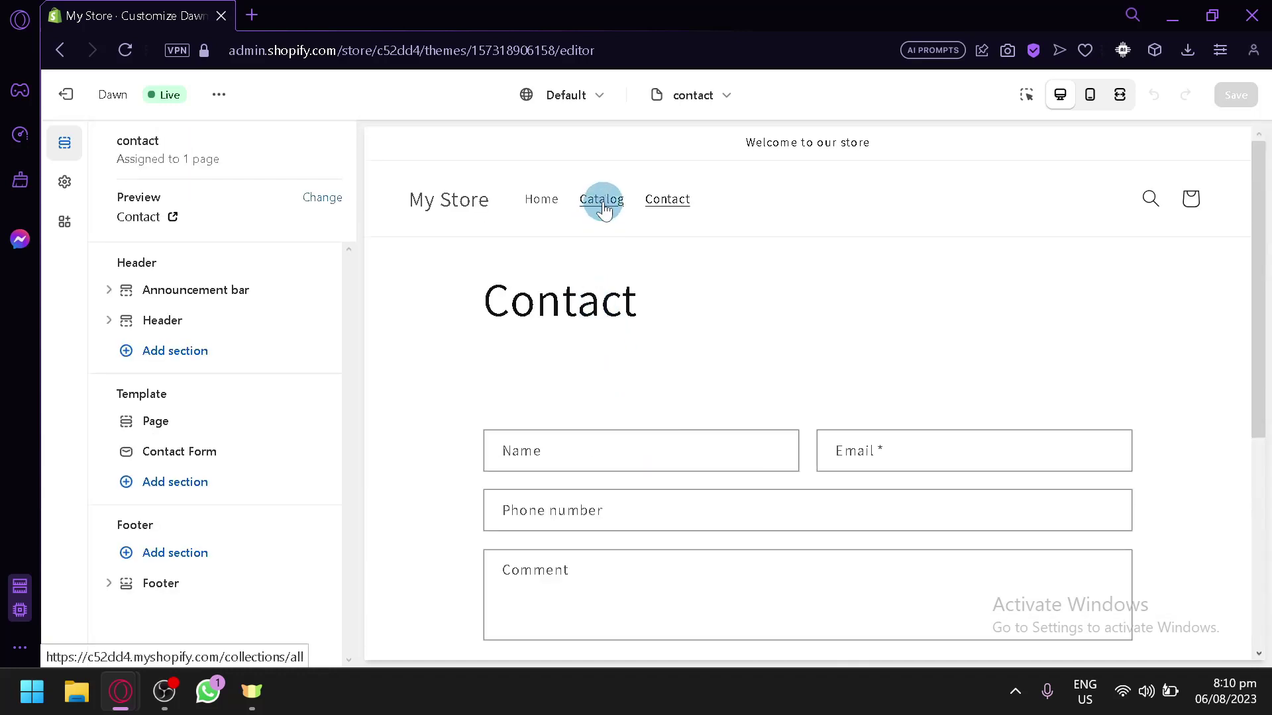
- Browse the store preview's Catalog and Contact links and return to the Home page
click(602, 202)
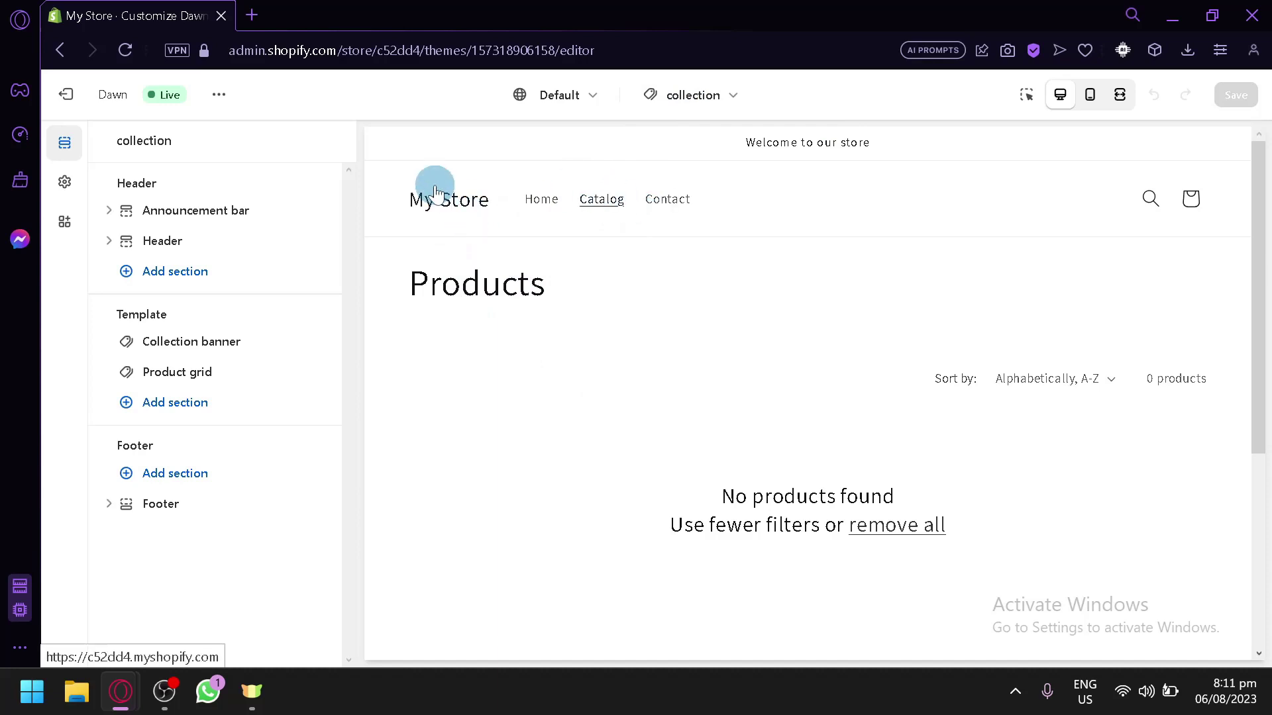
click(663, 203)
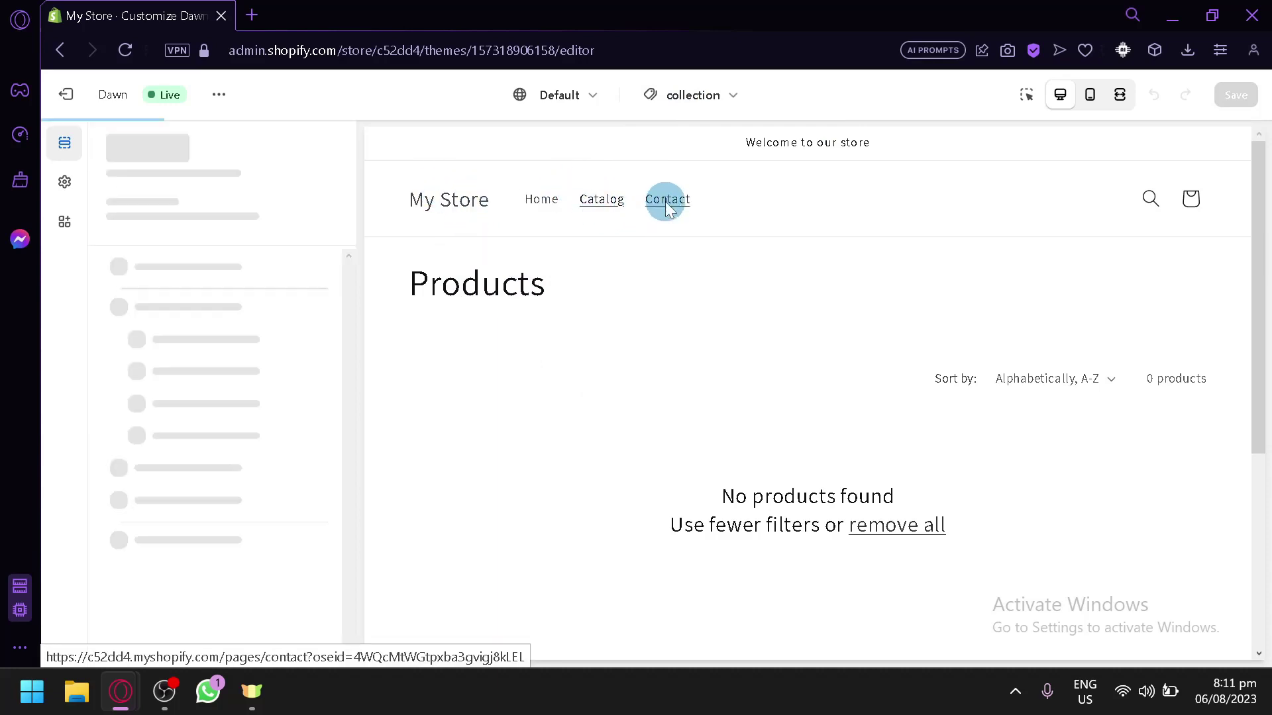
click(586, 213)
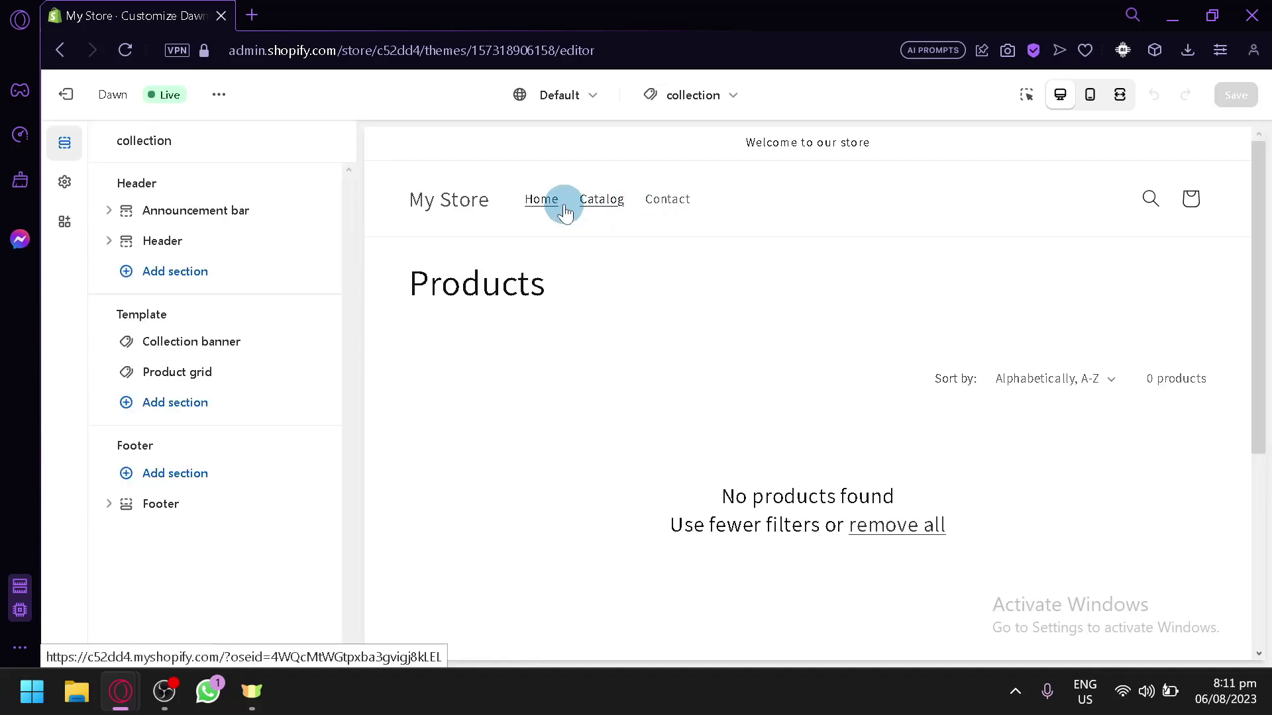
click(559, 211)
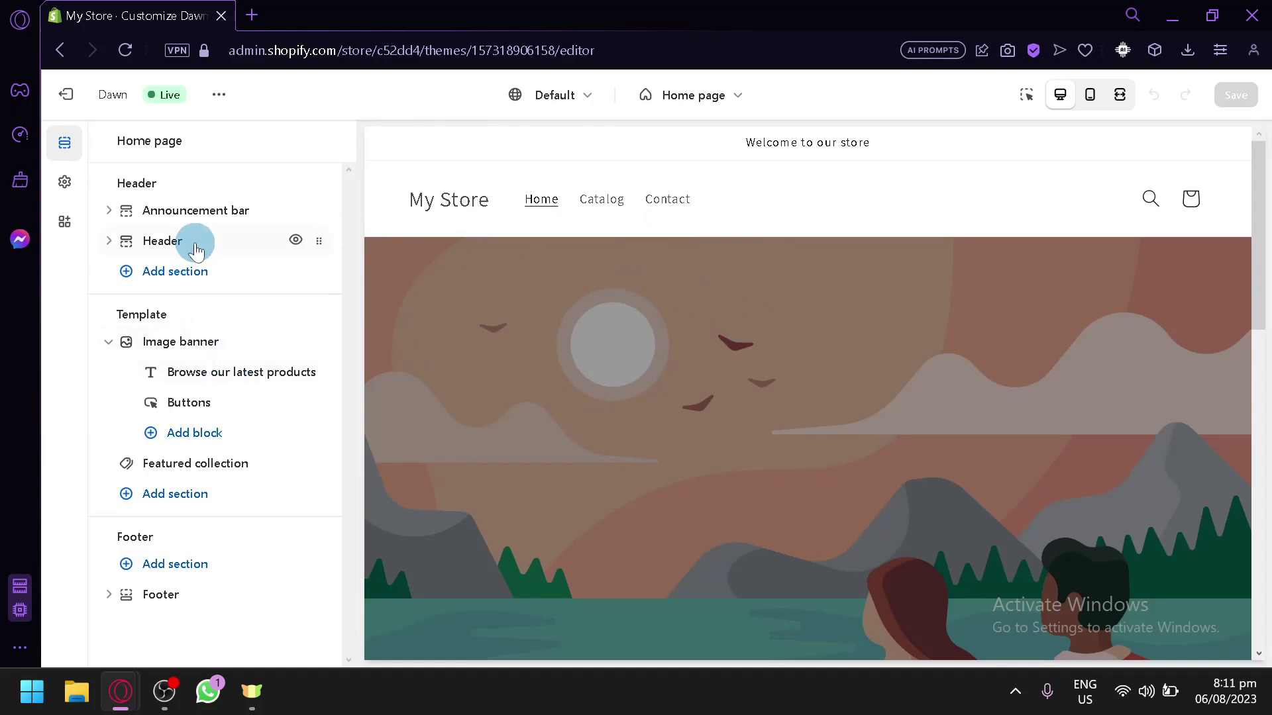
- View the cart page in the store preview, try the store search and return to the home page
click(1190, 198)
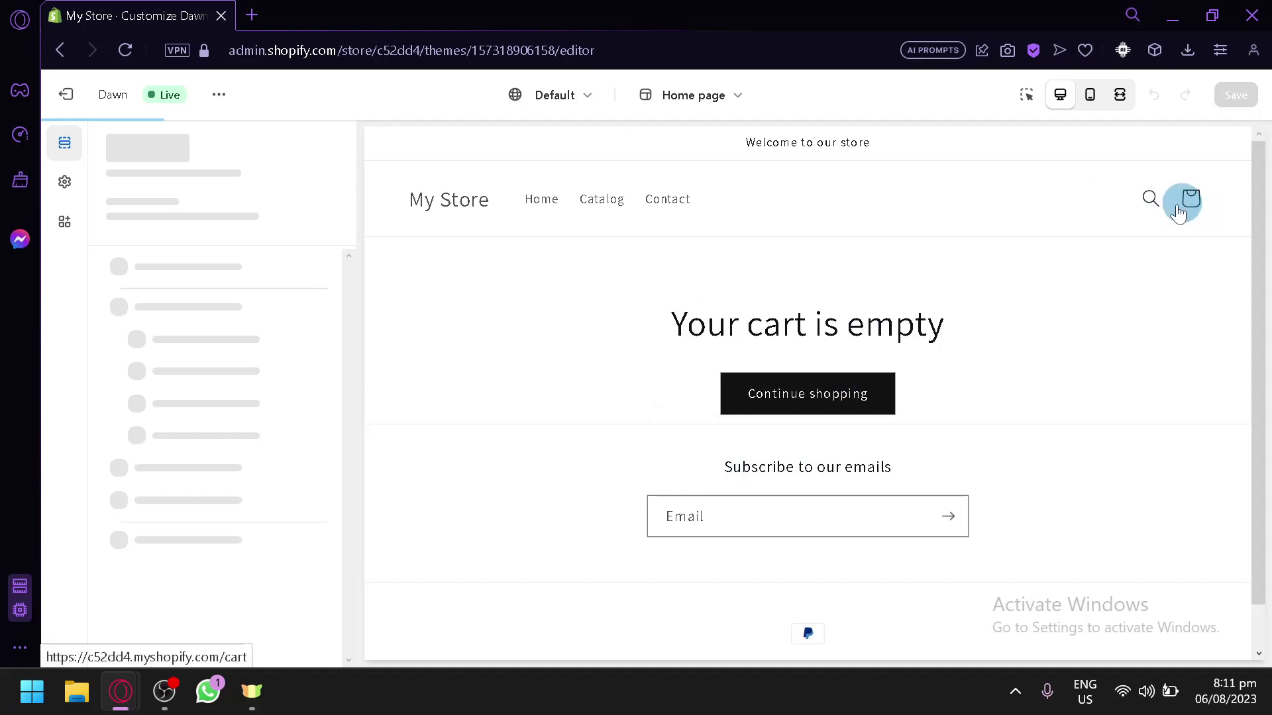
click(1156, 201)
click(1144, 217)
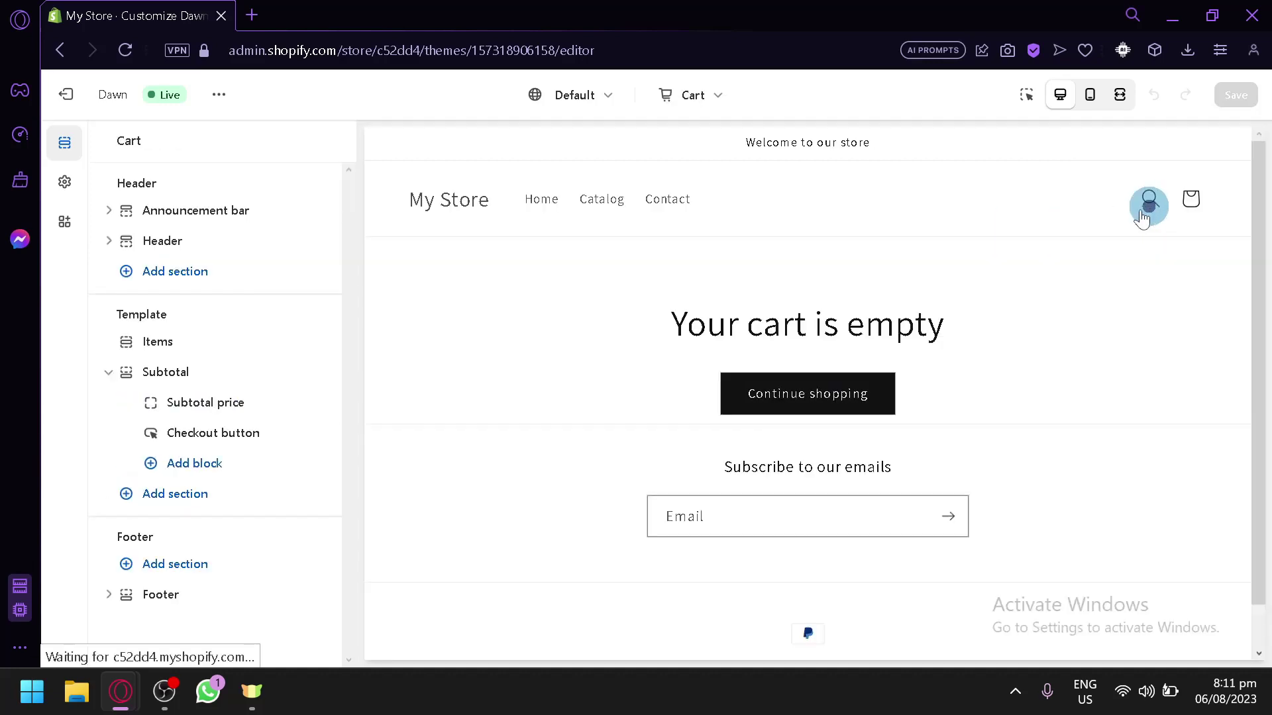
click(448, 212)
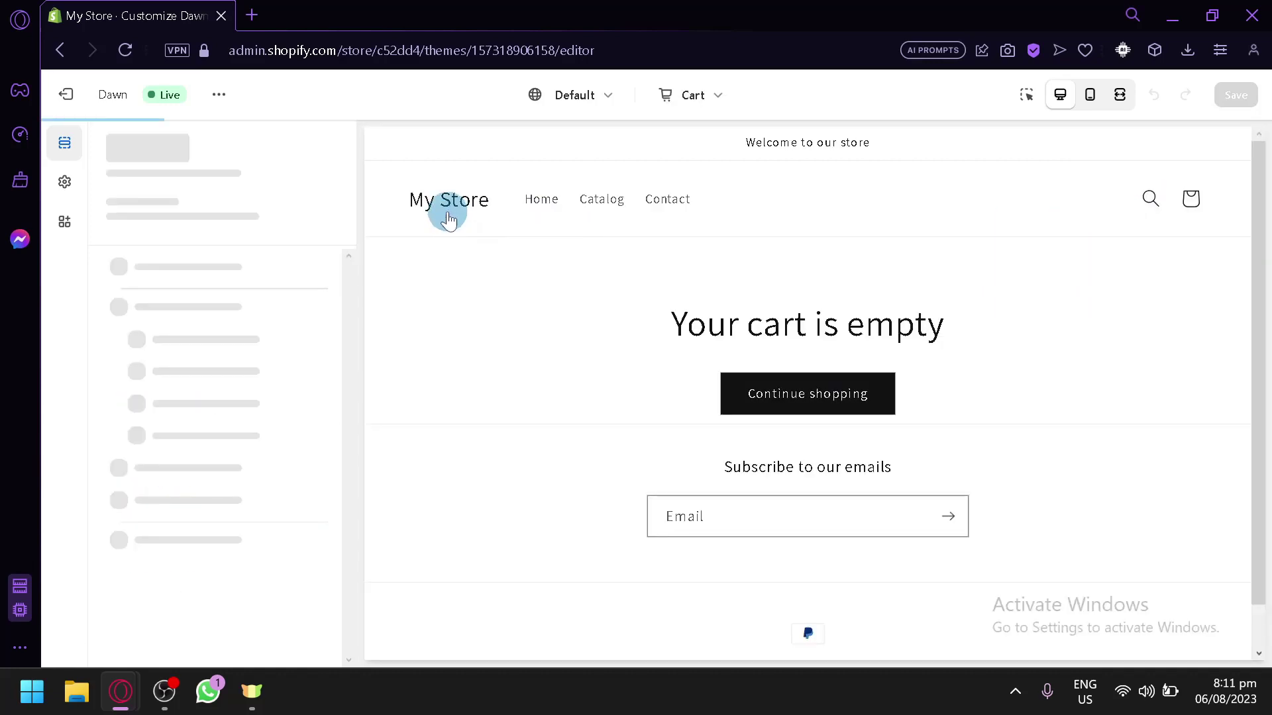
- Examine the full list of page templates available for editing, then close it
click(724, 99)
scroll(728, 371, down, 2)
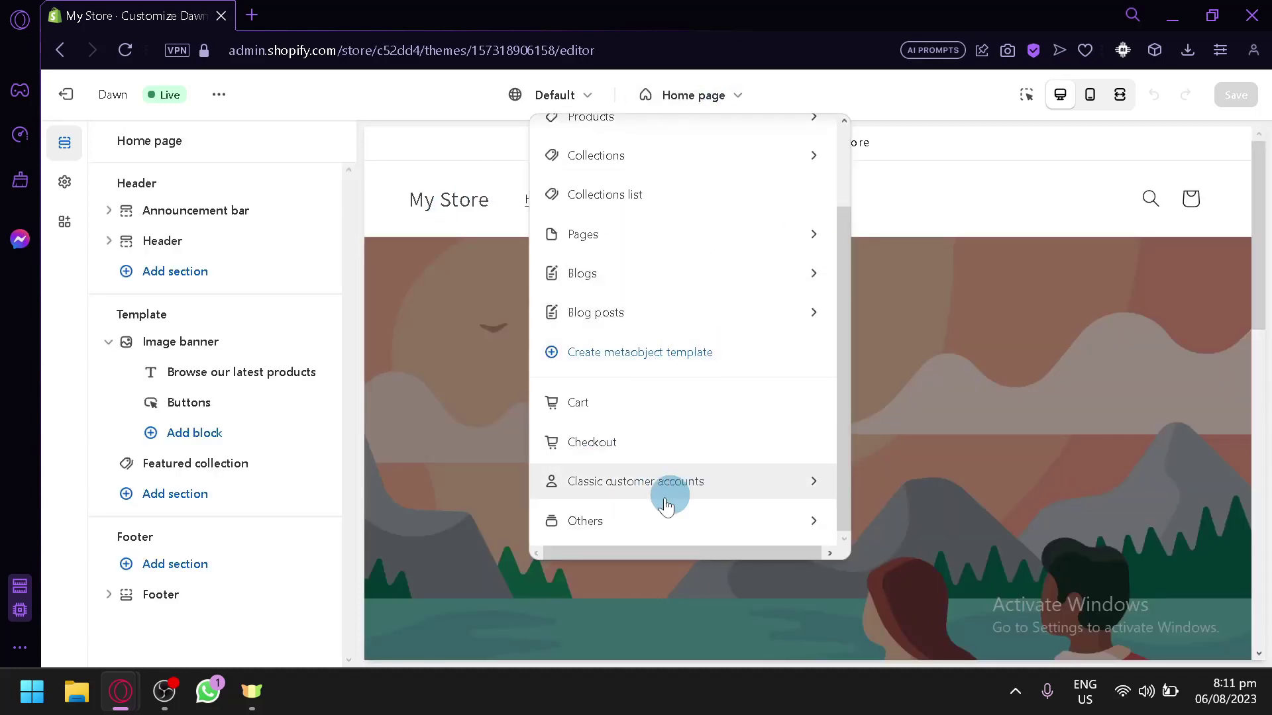
scroll(708, 267, up, 2)
click(971, 100)
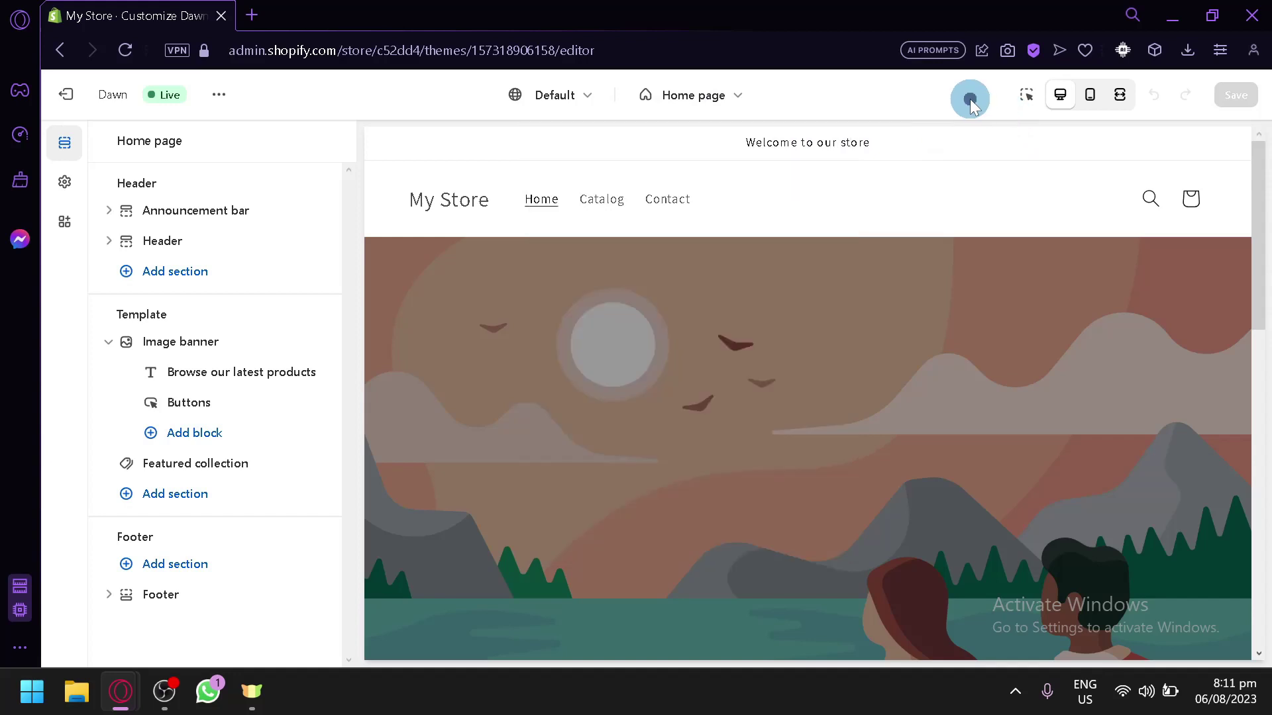
- Preview the home page in the mobile layout and in the fullscreen layout
scroll(969, 336, down, 5)
scroll(932, 331, up, 5)
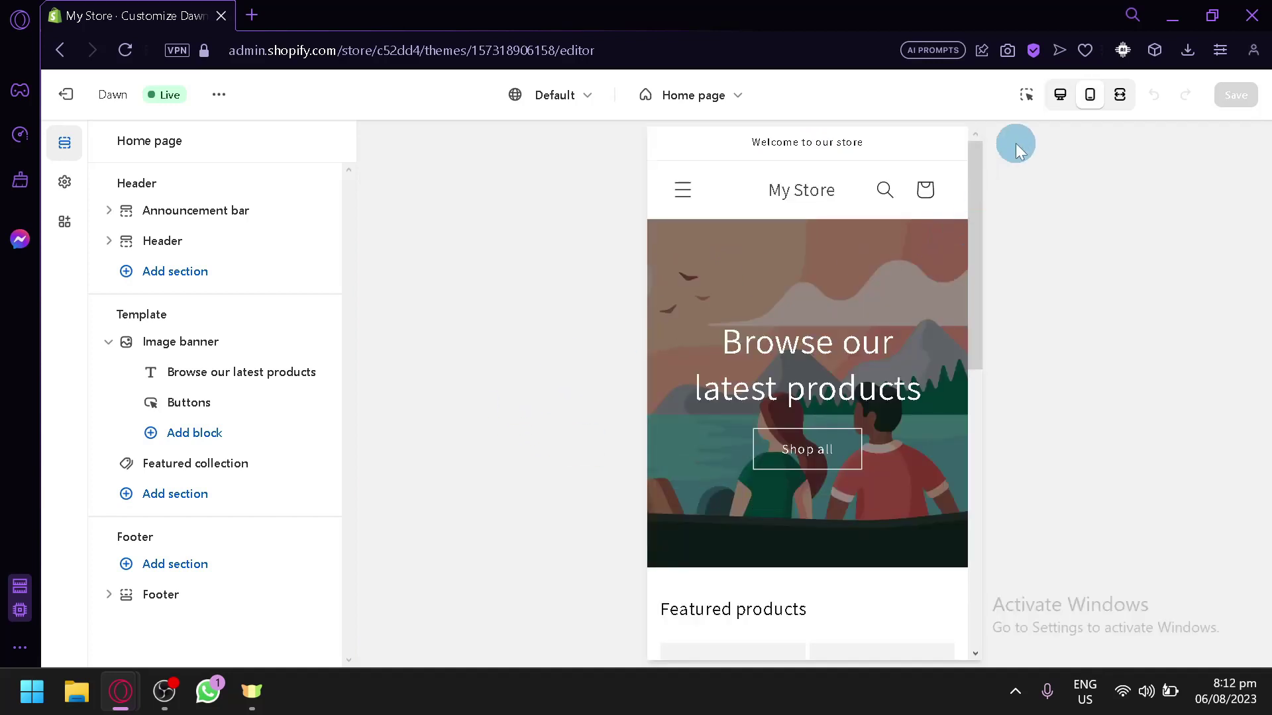
click(1123, 98)
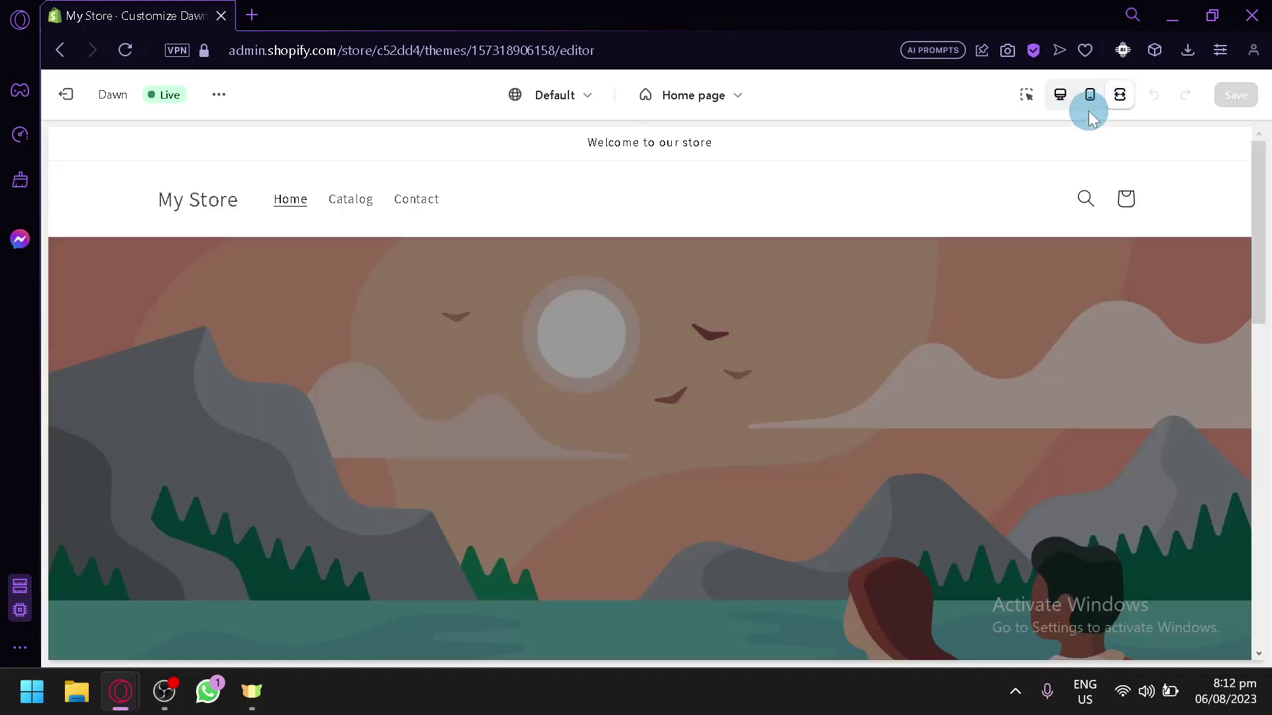
- Look through the home page from the banner to the email signup in the fullscreen preview
scroll(928, 304, down, 10)
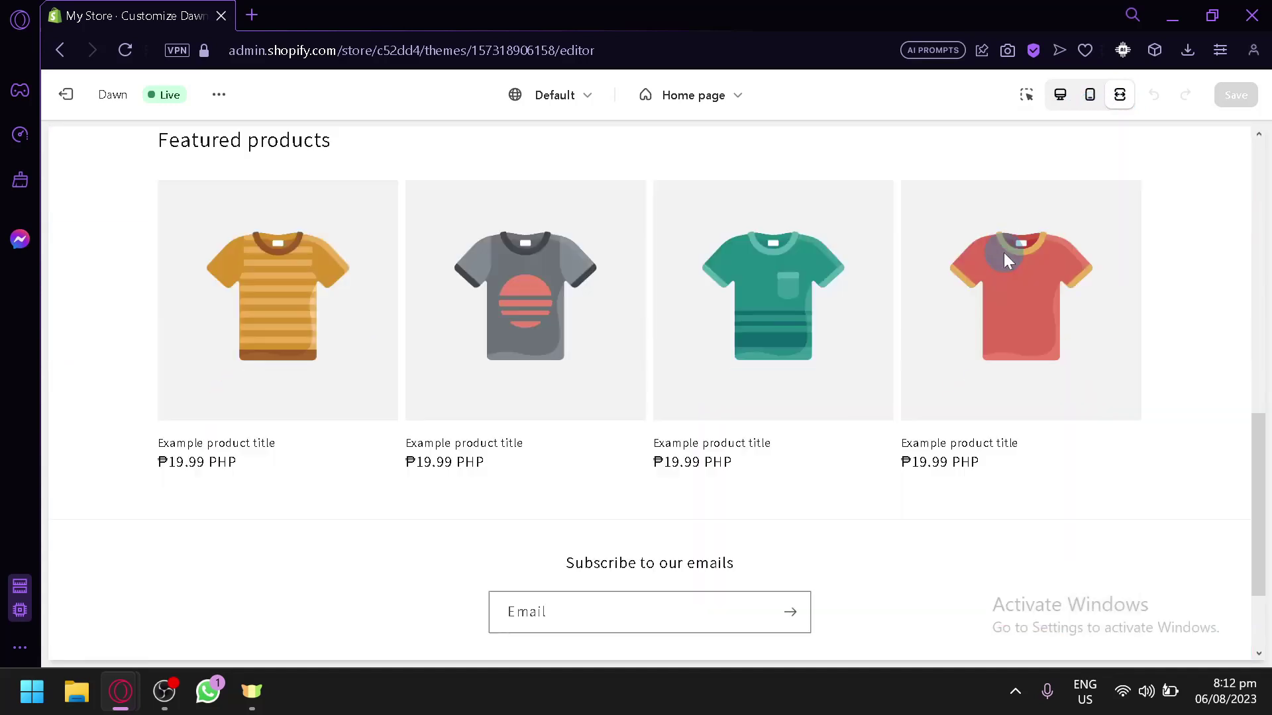
scroll(985, 247, up, 9)
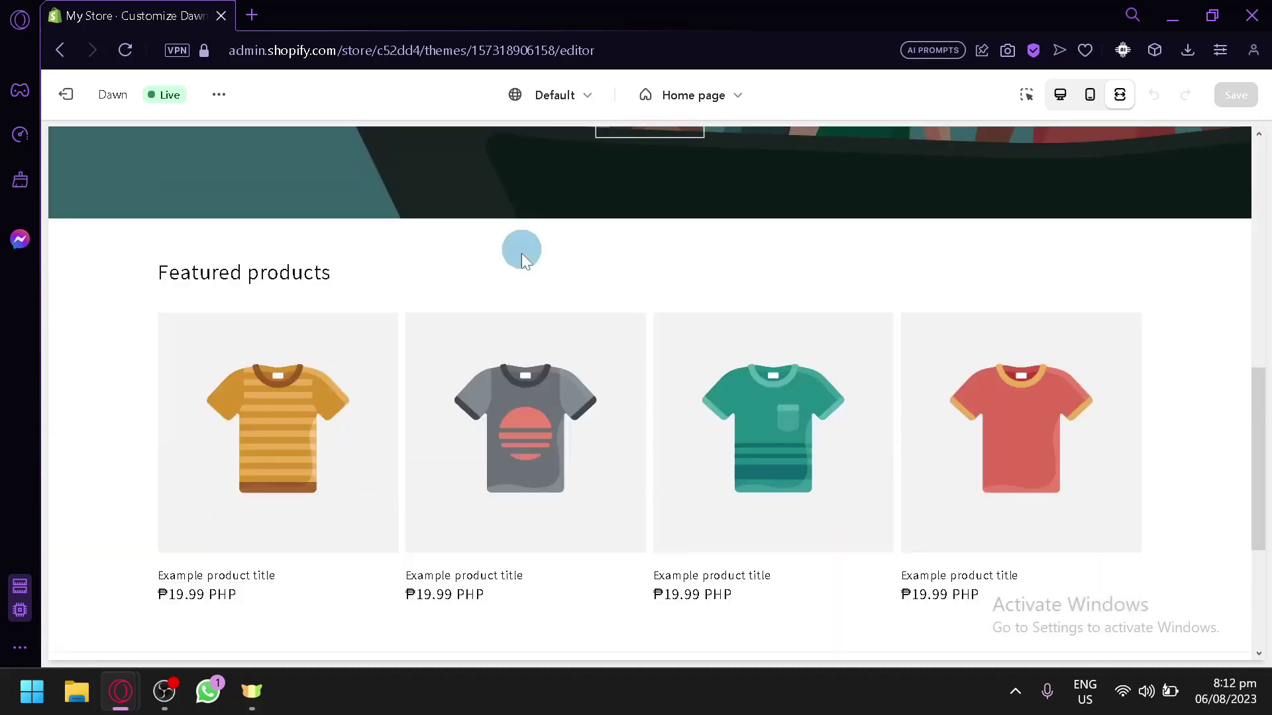
scroll(519, 250, down, 6)
- Compare the home page's mobile and desktop preview layouts, finishing in the mobile layout
click(1090, 95)
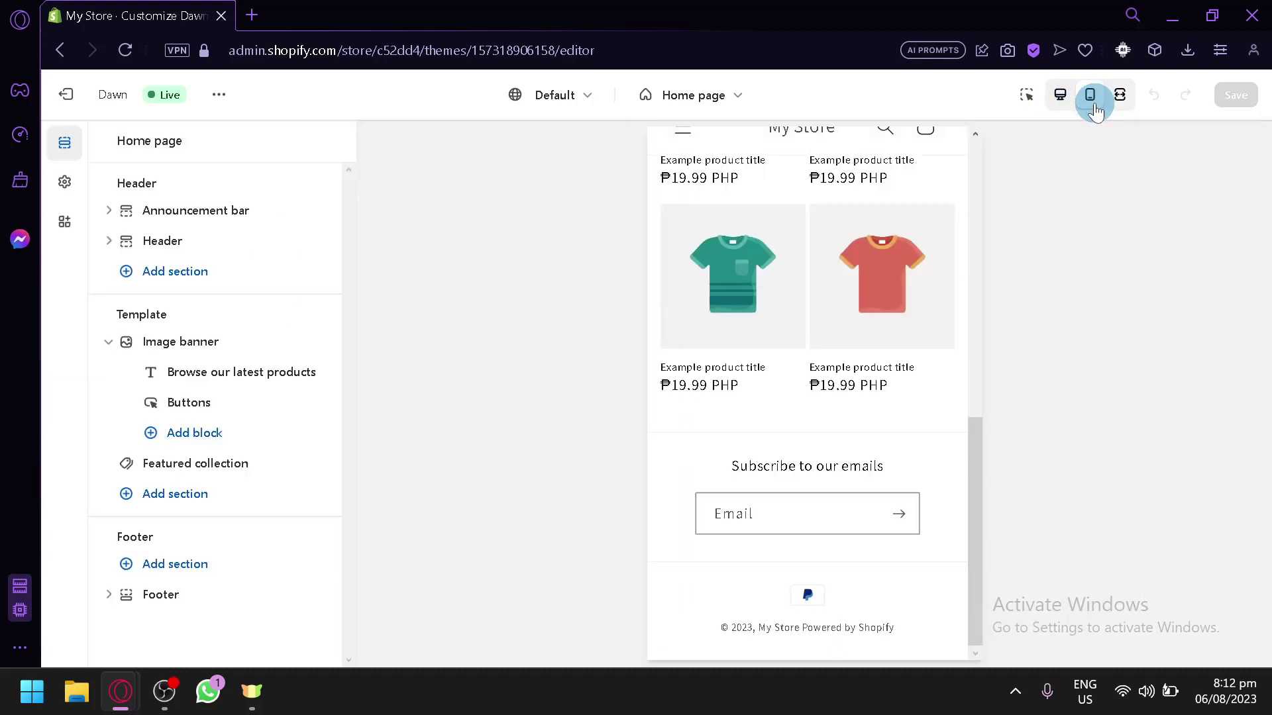
click(1067, 103)
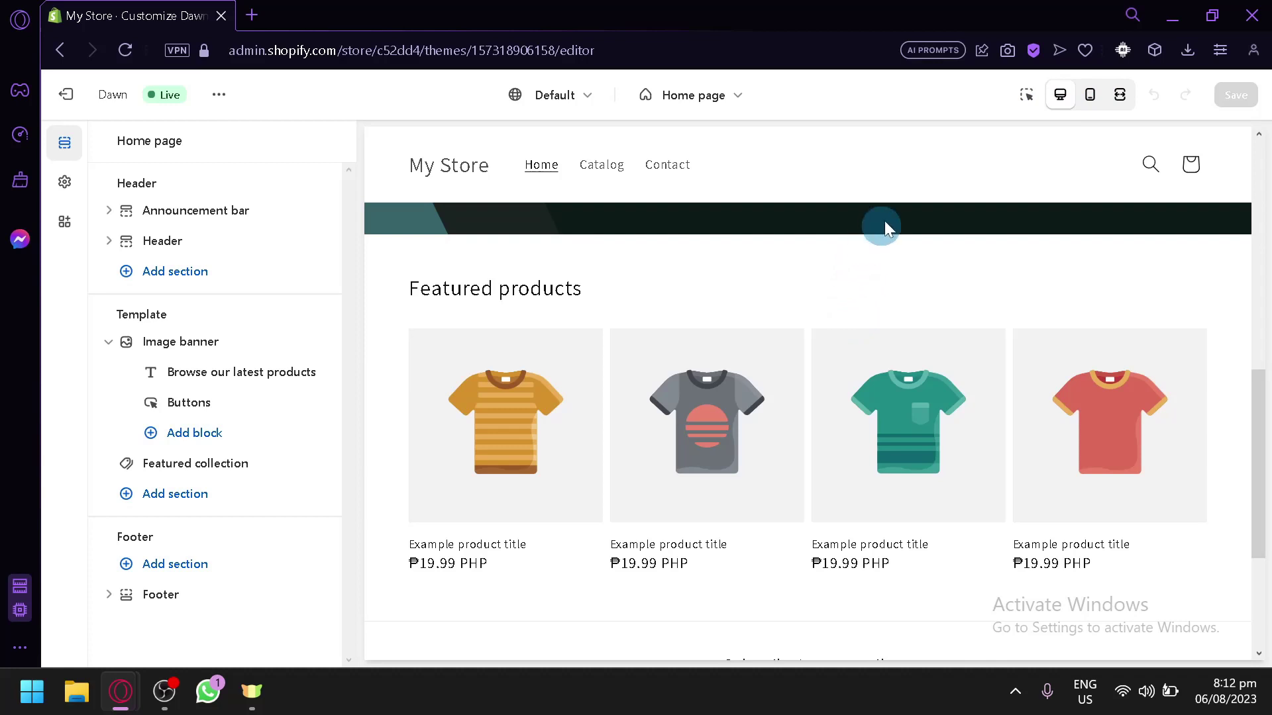
click(1091, 98)
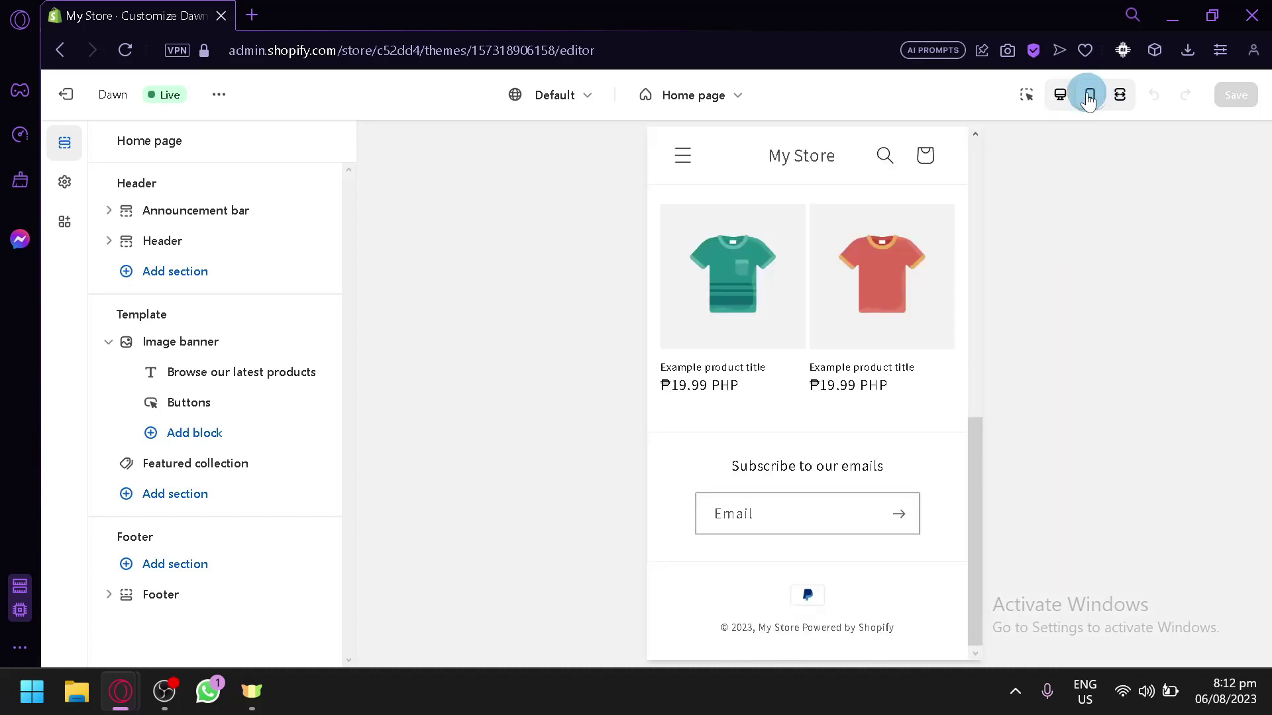
click(1062, 101)
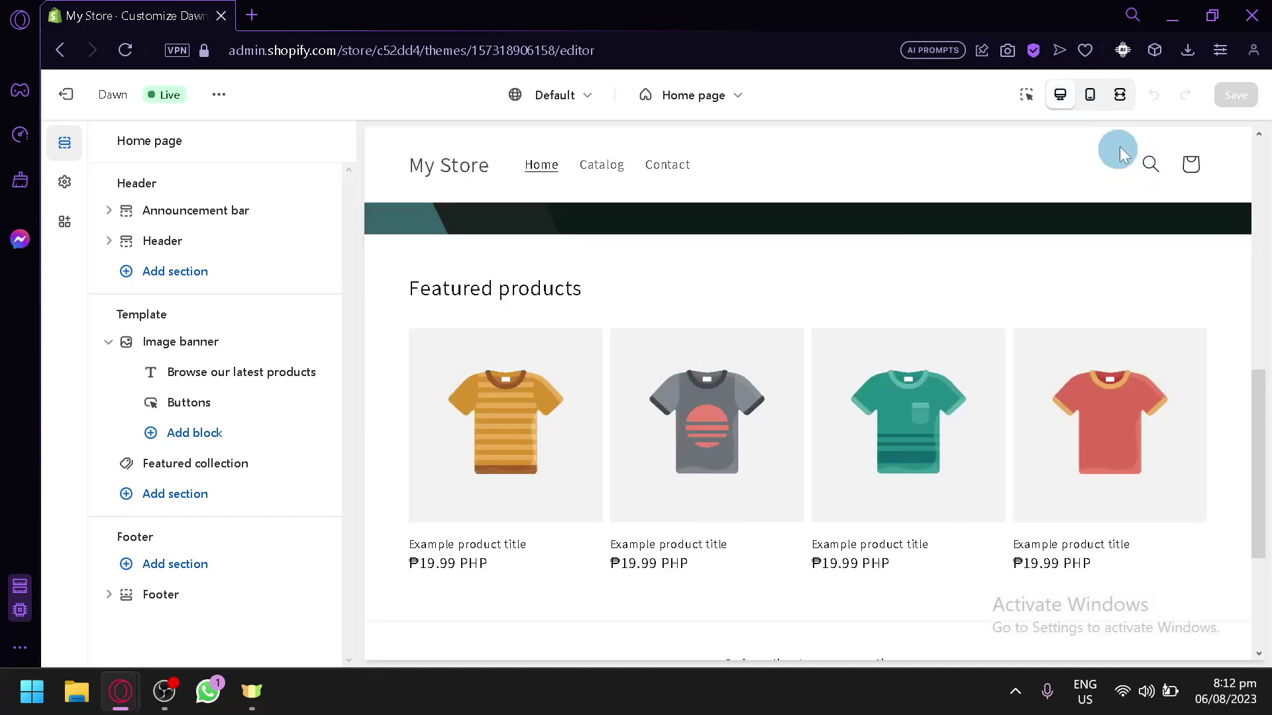
click(1089, 98)
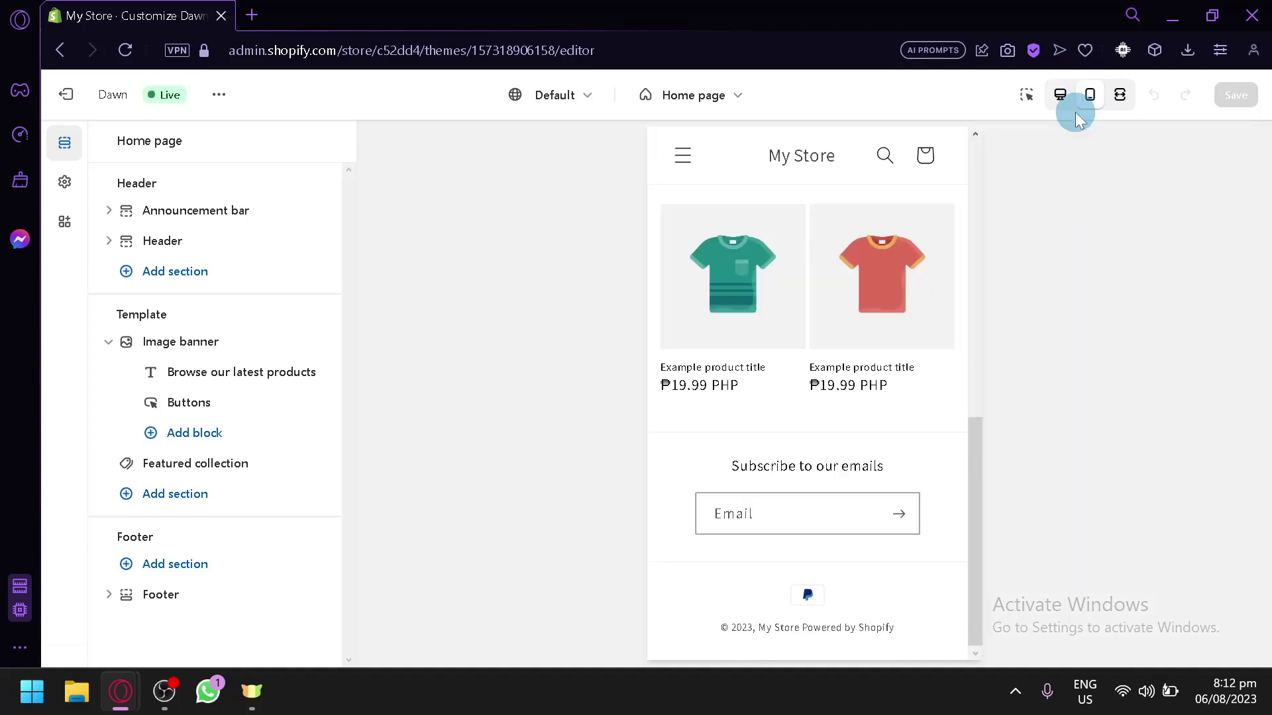
- Examine the mobile home page from its header menu and banner down to the footer, and return to its beginning
scroll(828, 179, up, 10)
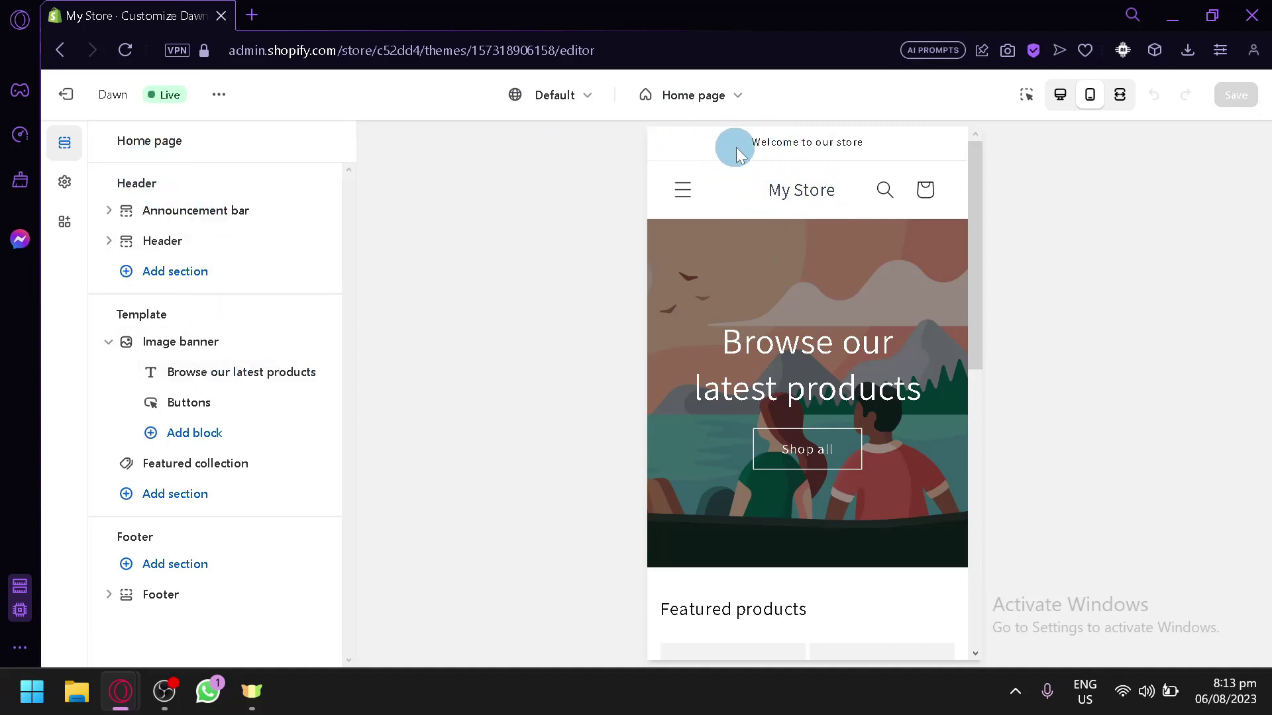
click(672, 203)
click(681, 197)
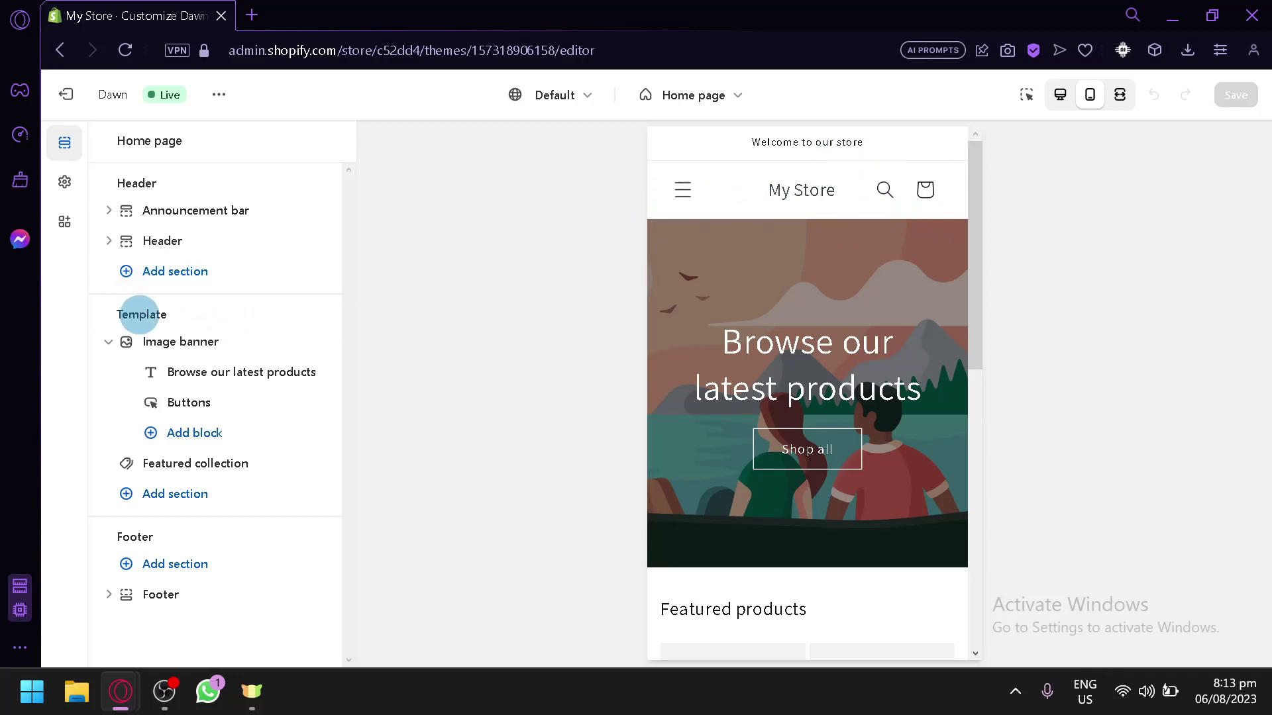
scroll(768, 225, down, 2)
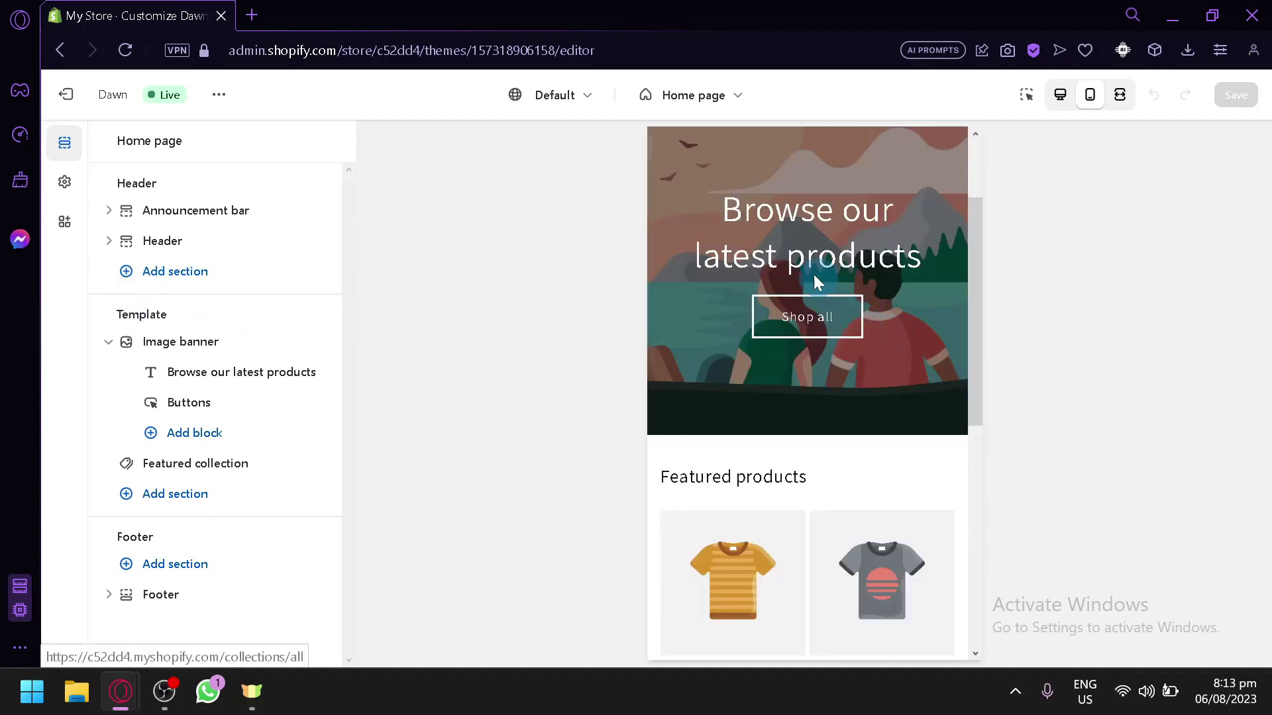
scroll(853, 285, up, 2)
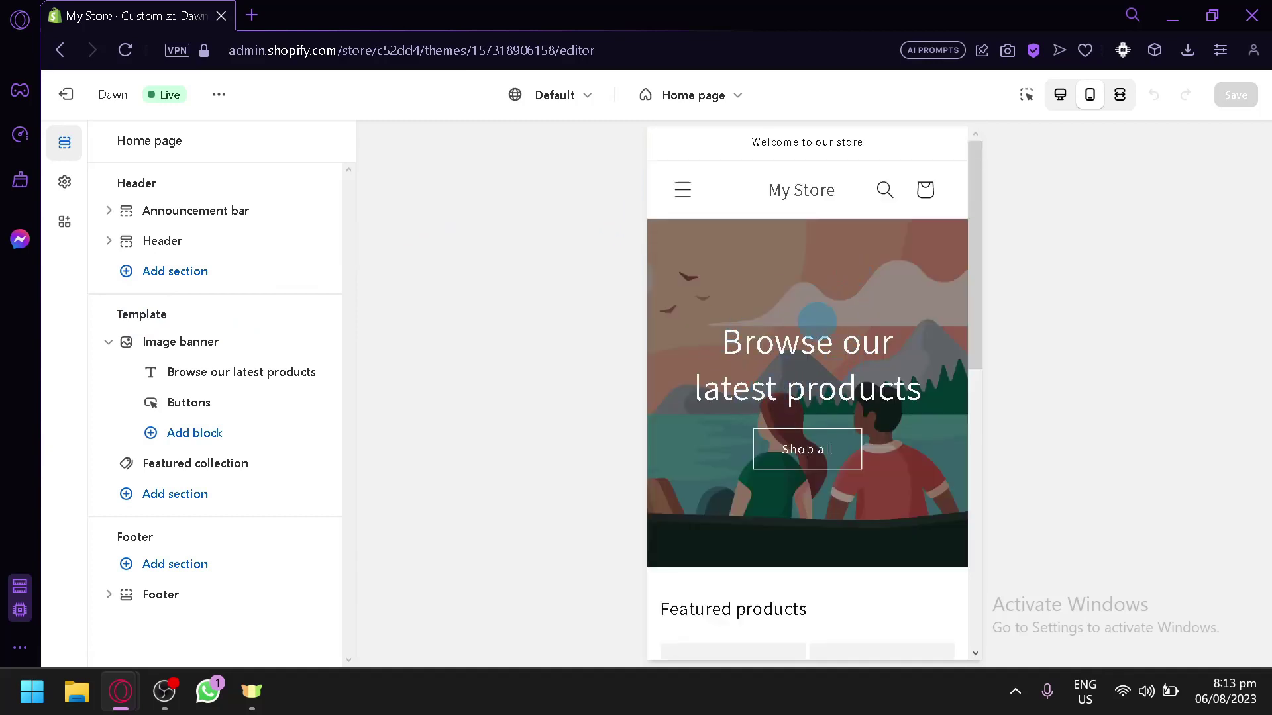
drag(974, 338, 985, 602)
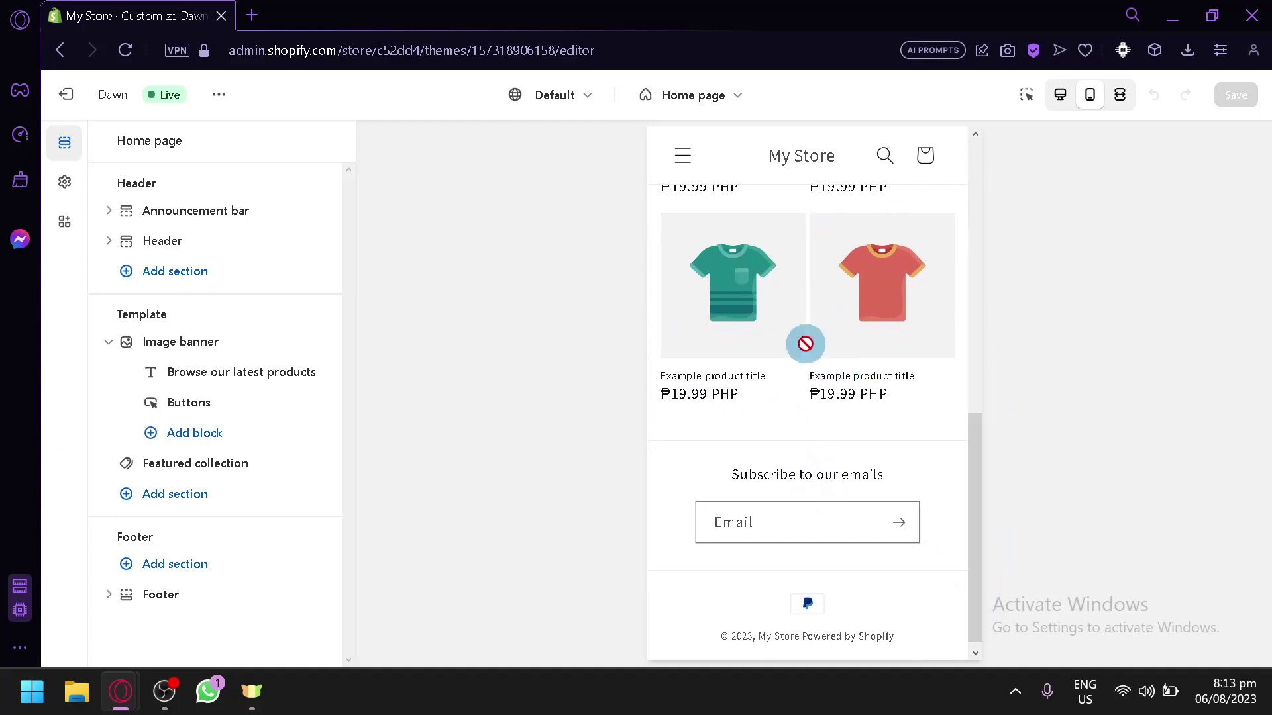
scroll(808, 495, down, 1)
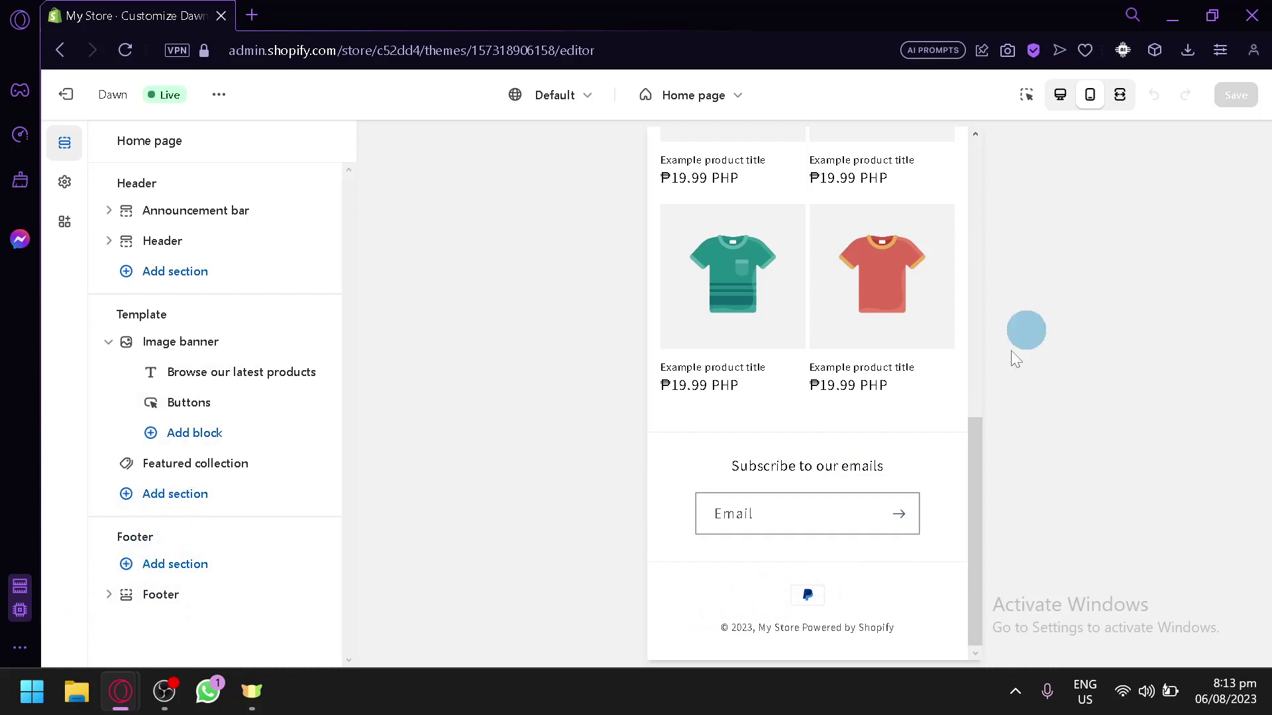
scroll(857, 424, up, 10)
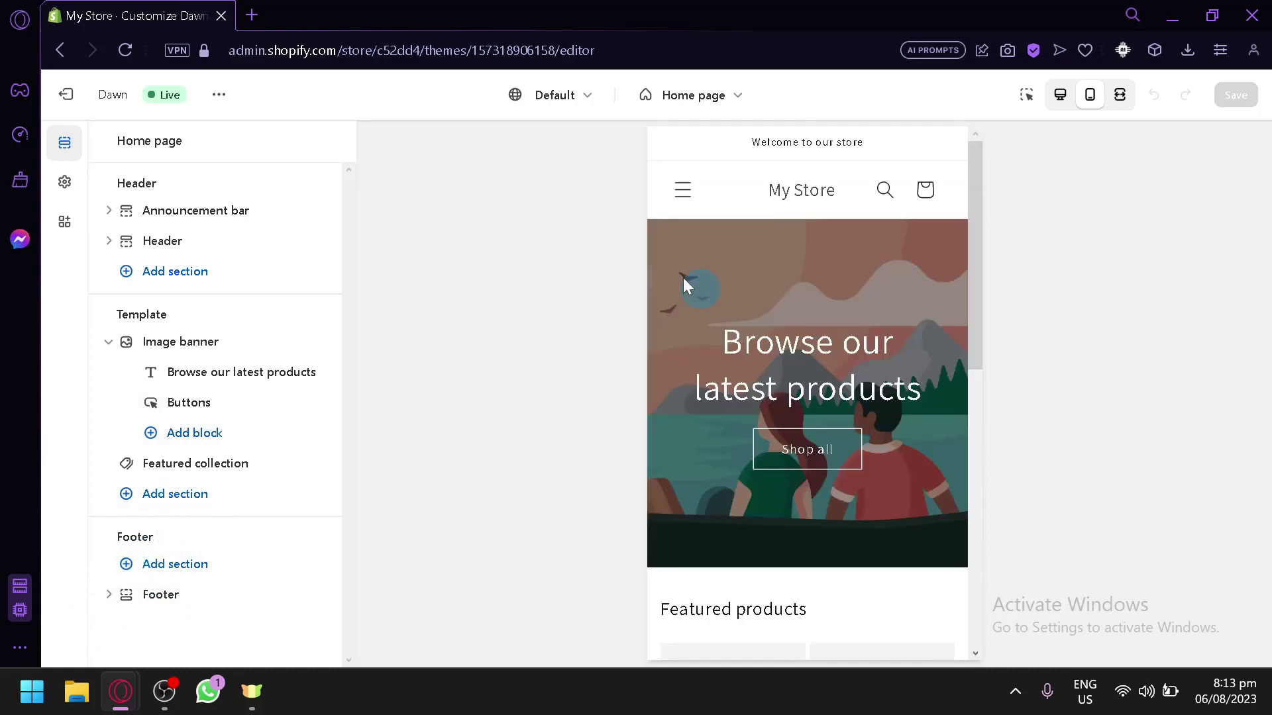
- Set the text of the announcement bar's existing announcement to PRODUCT 50% OFF
click(194, 210)
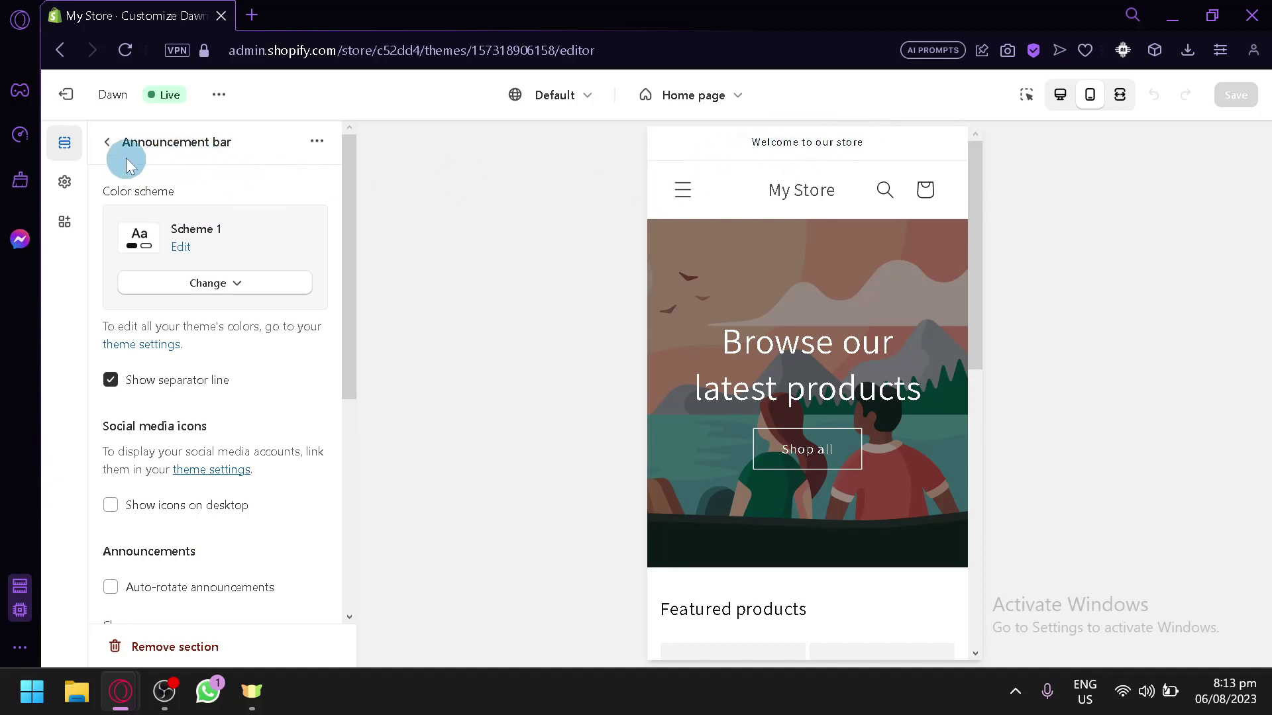
click(110, 145)
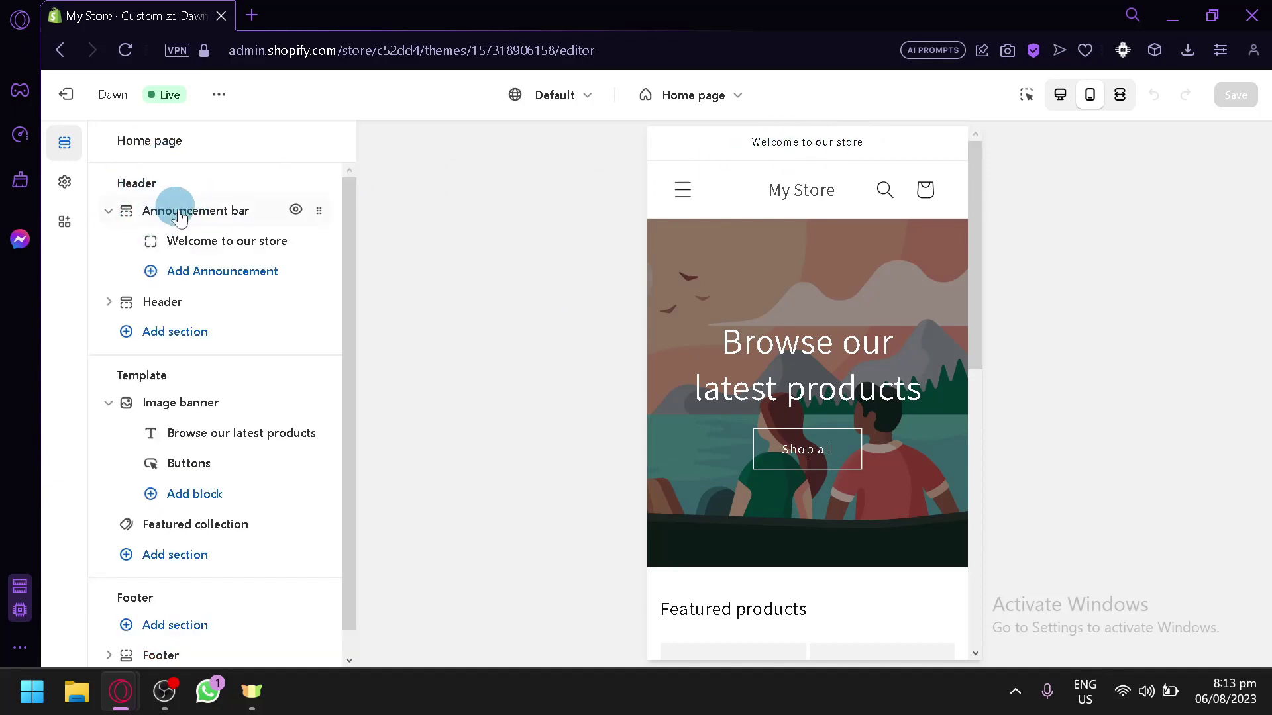
click(196, 257)
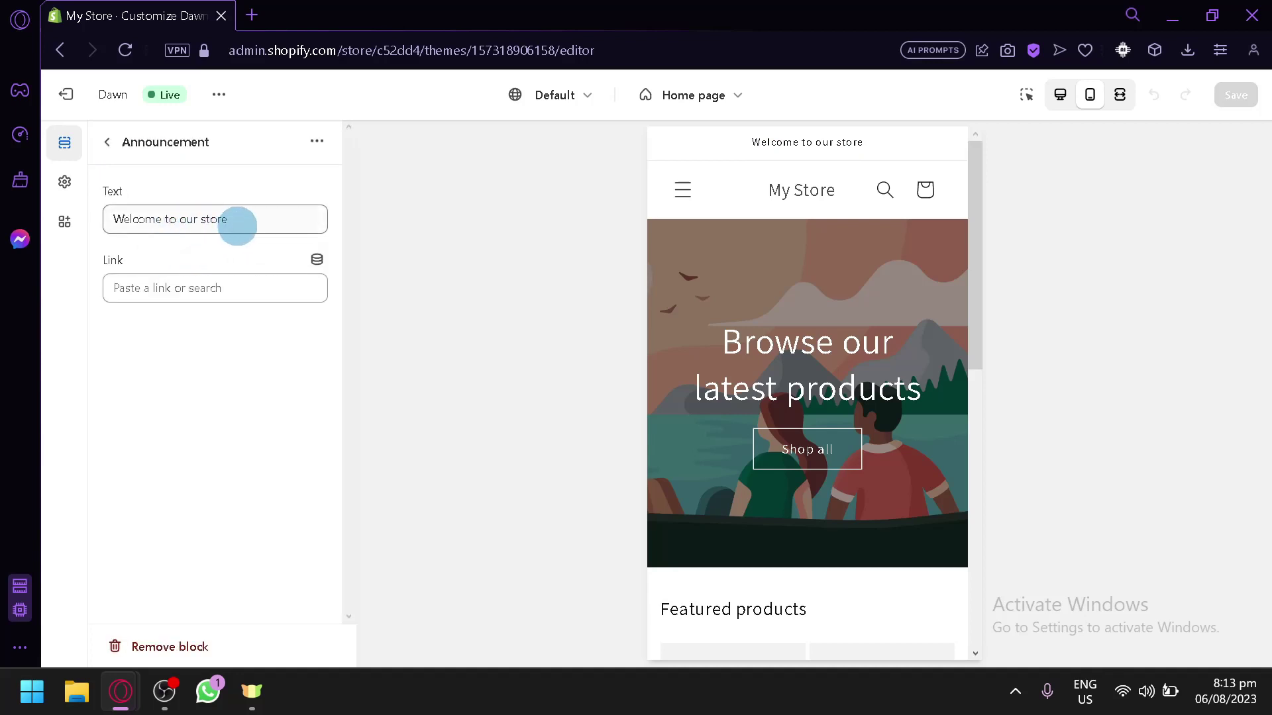
drag(238, 221, 84, 260)
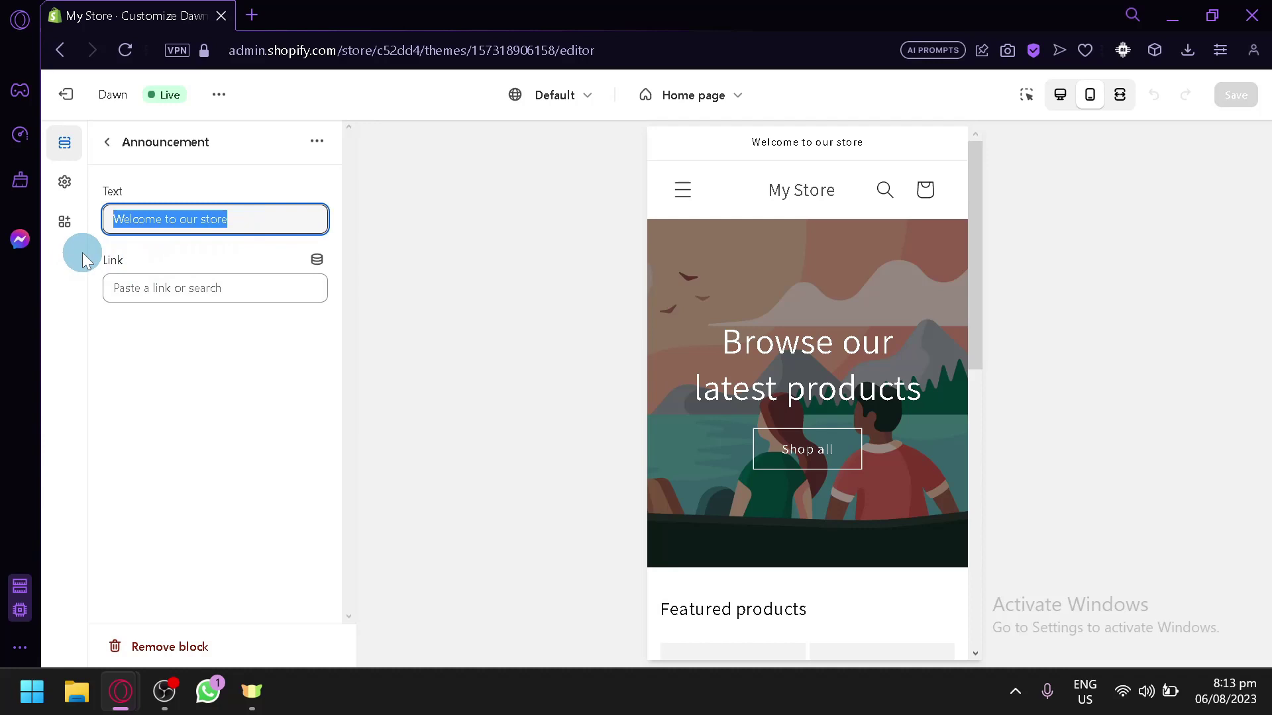
text(PRODUCT)
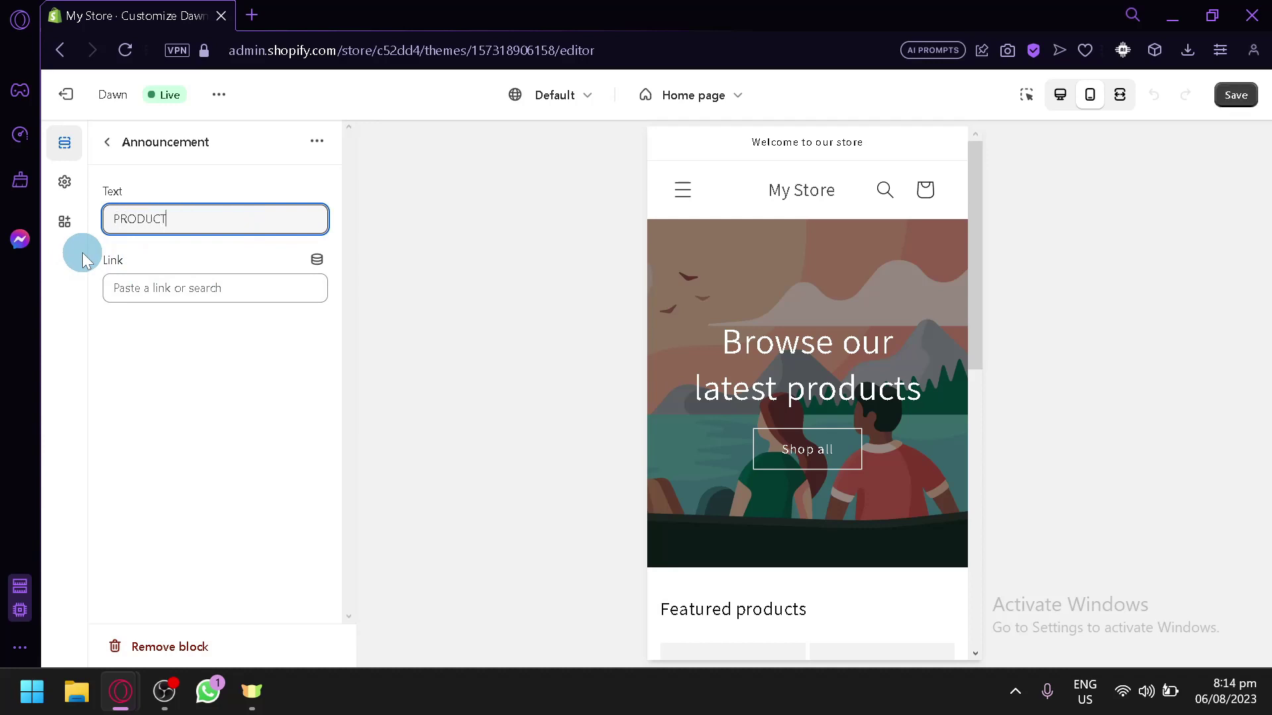
text( 50%)
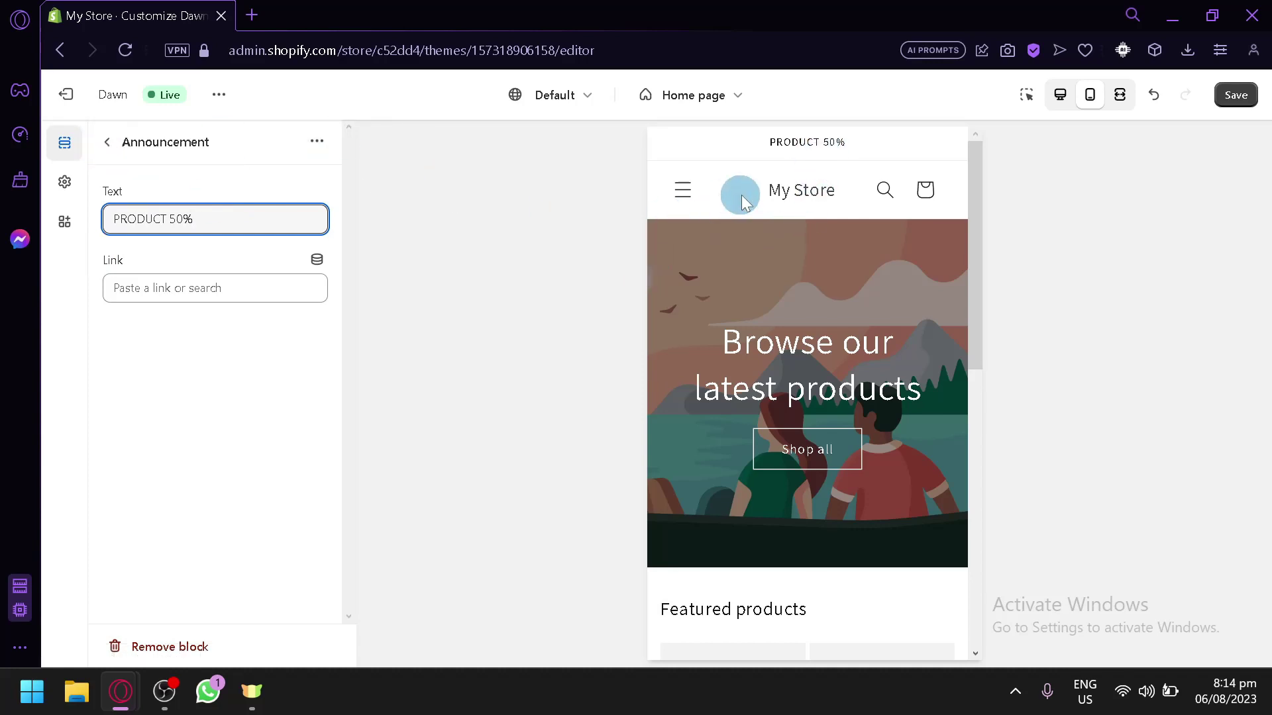
drag(775, 142, 812, 145)
click(867, 139)
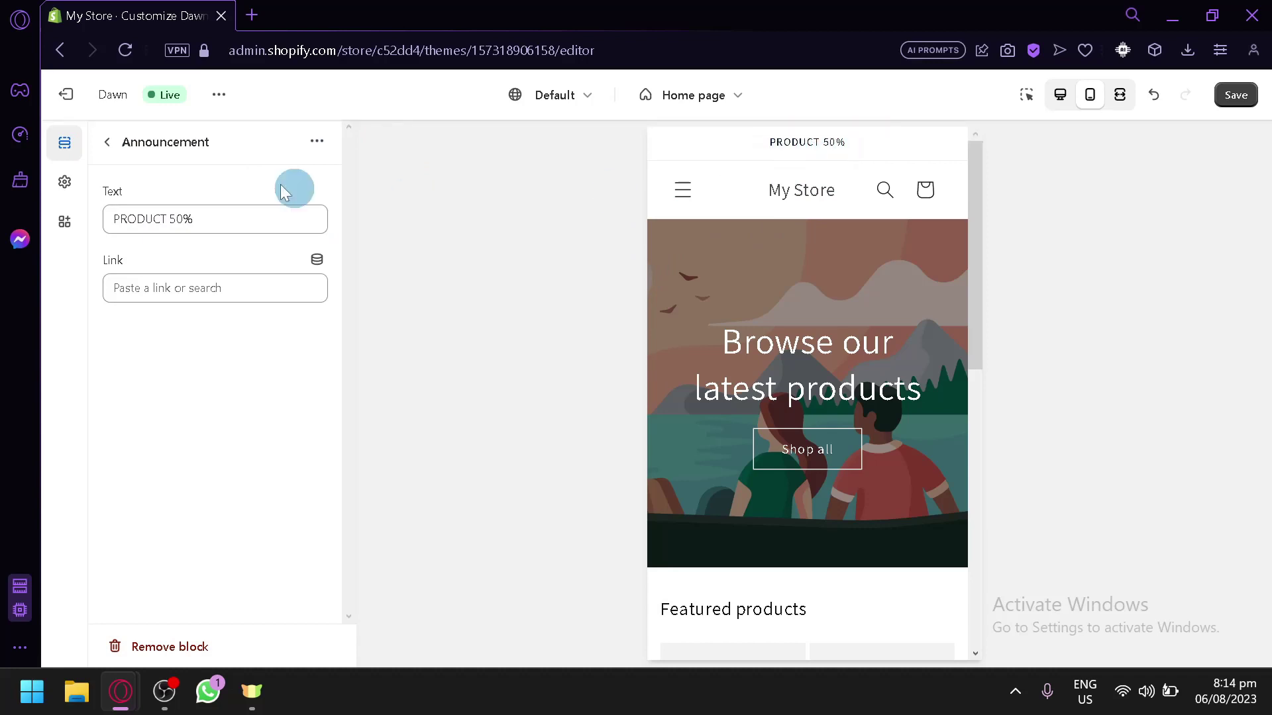
click(186, 278)
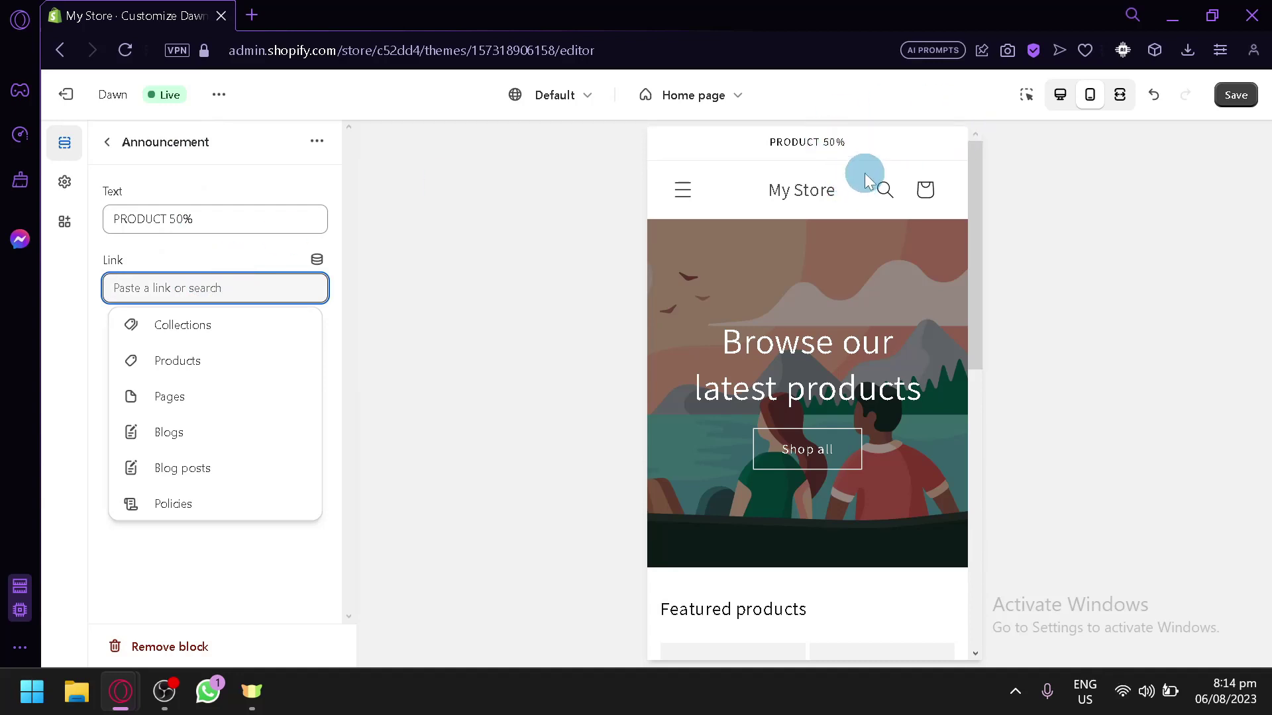
click(281, 211)
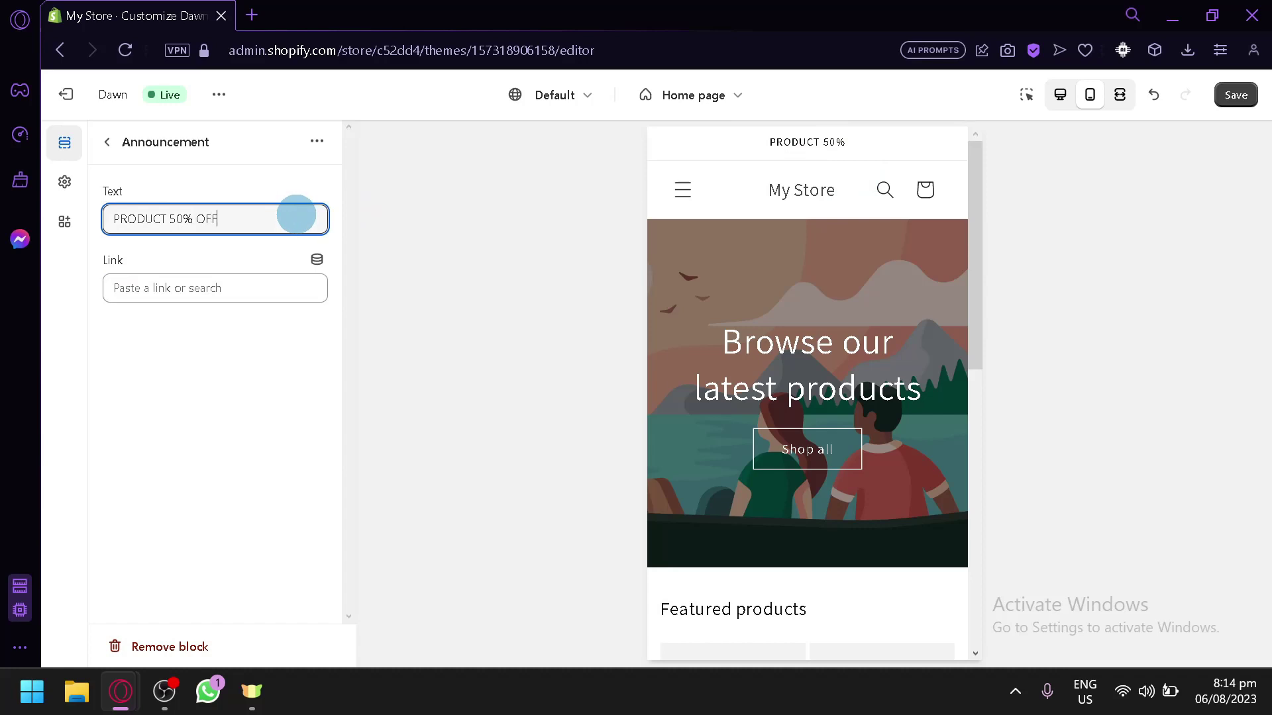
text(OFF)
- Explore the Products and Collections link options for the announcement without choosing a link, and return to the section list
click(255, 289)
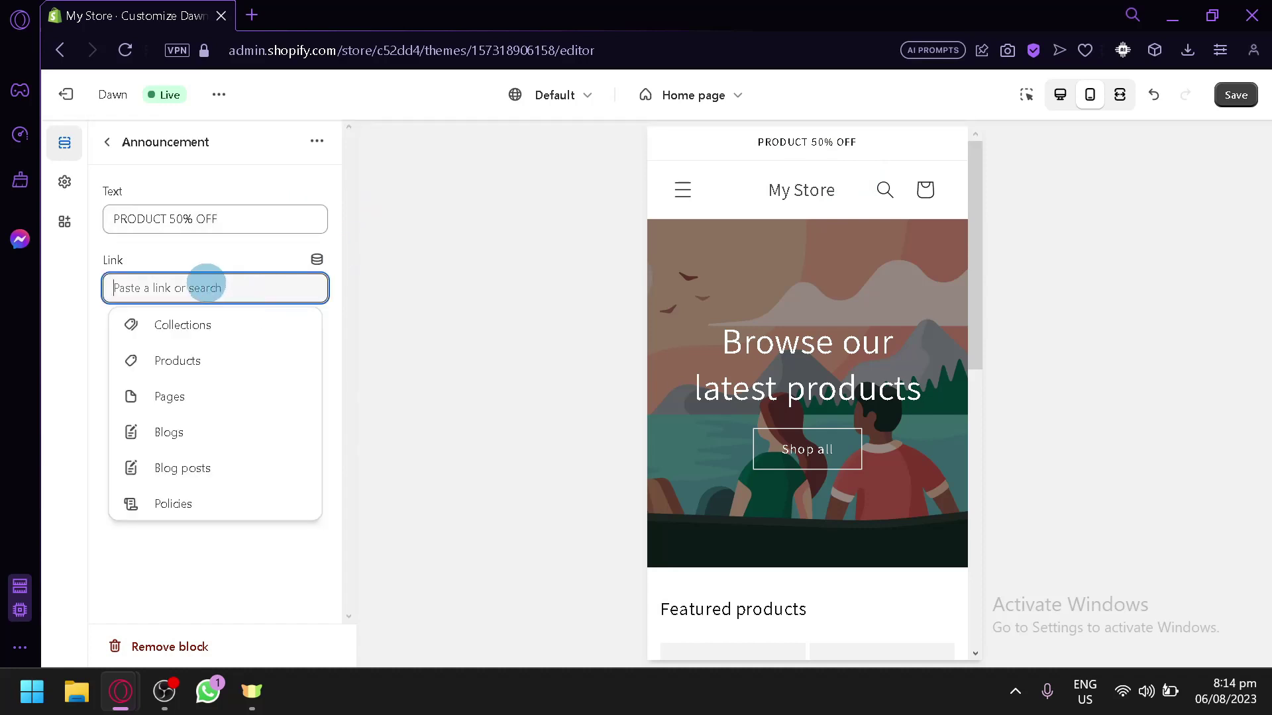
click(174, 362)
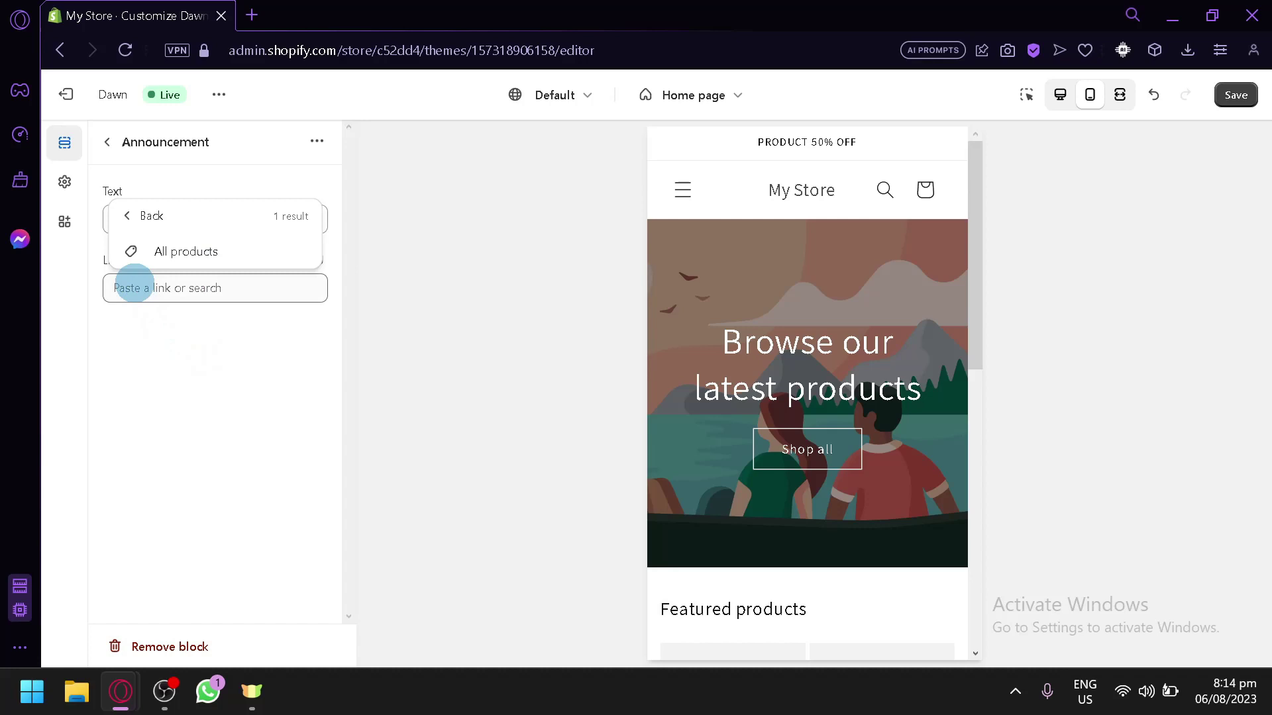
click(127, 213)
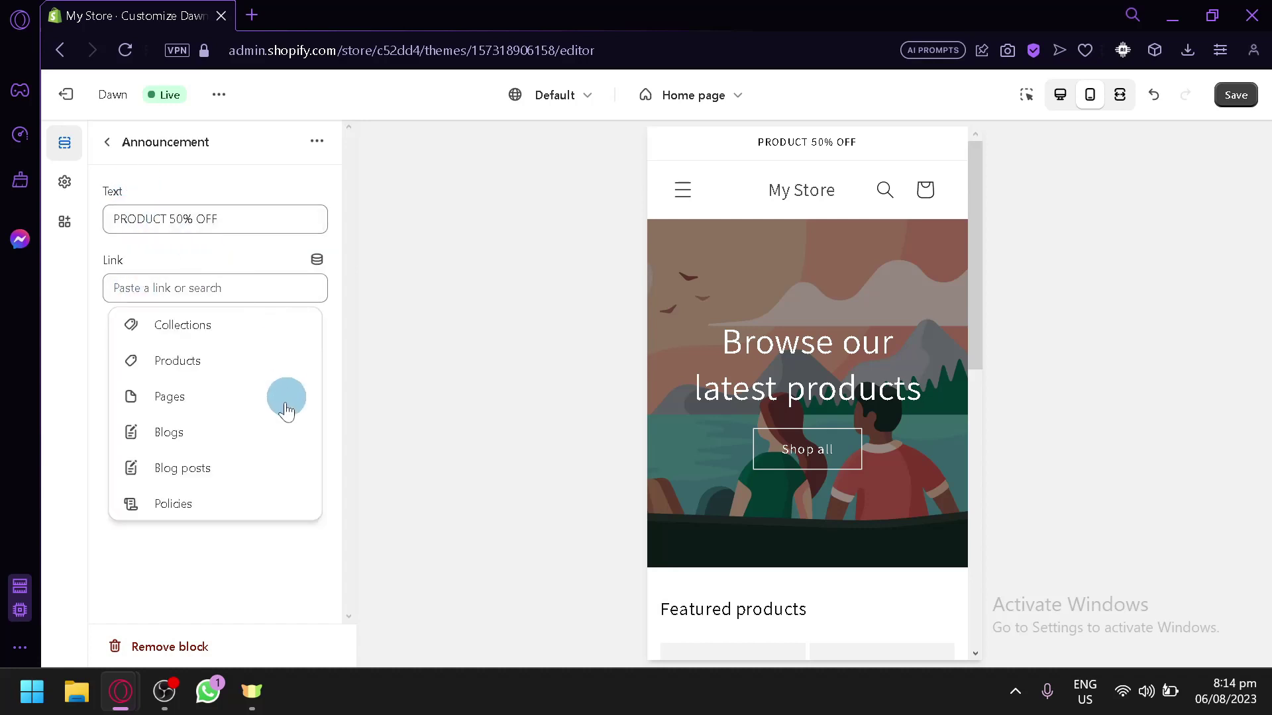
click(186, 327)
click(165, 332)
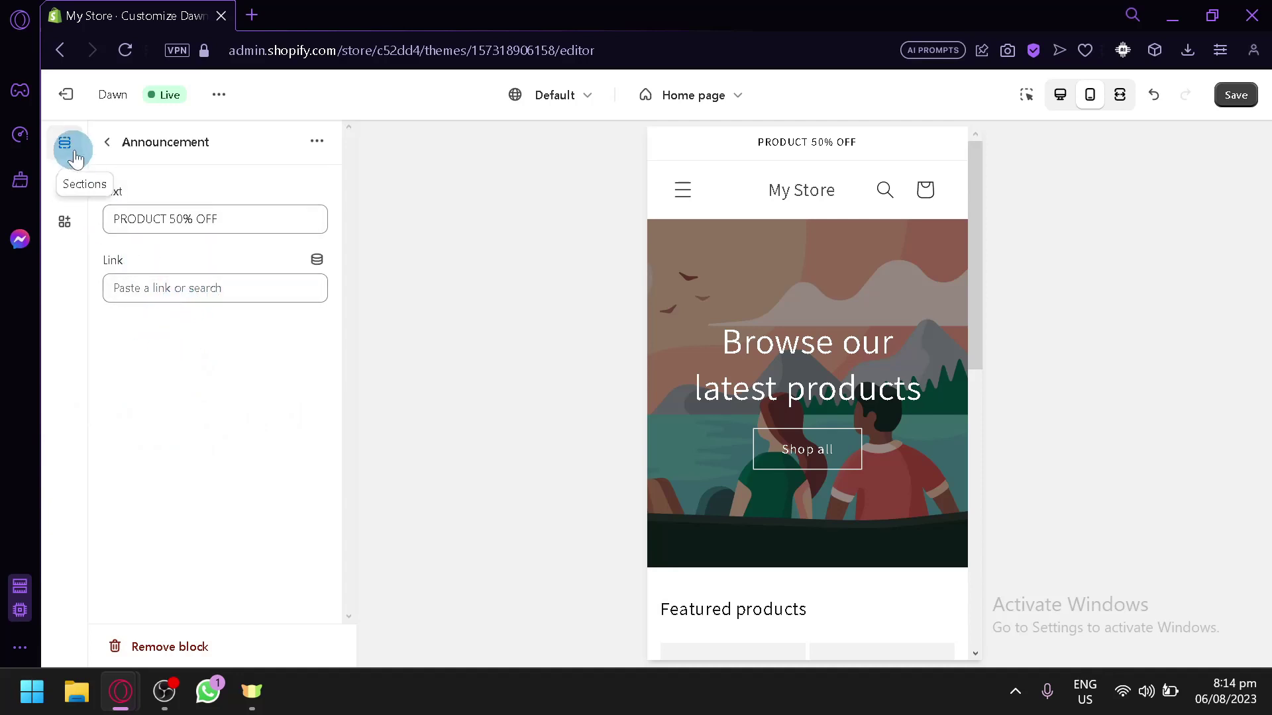
click(107, 147)
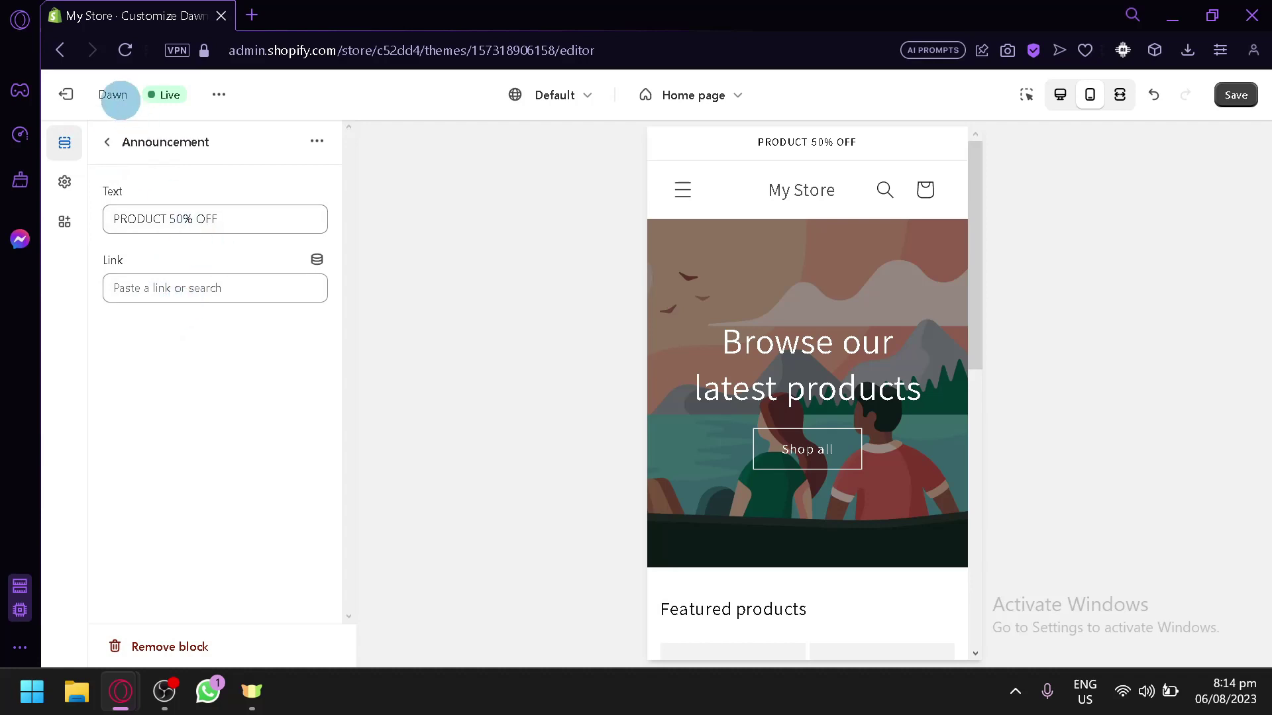
click(105, 144)
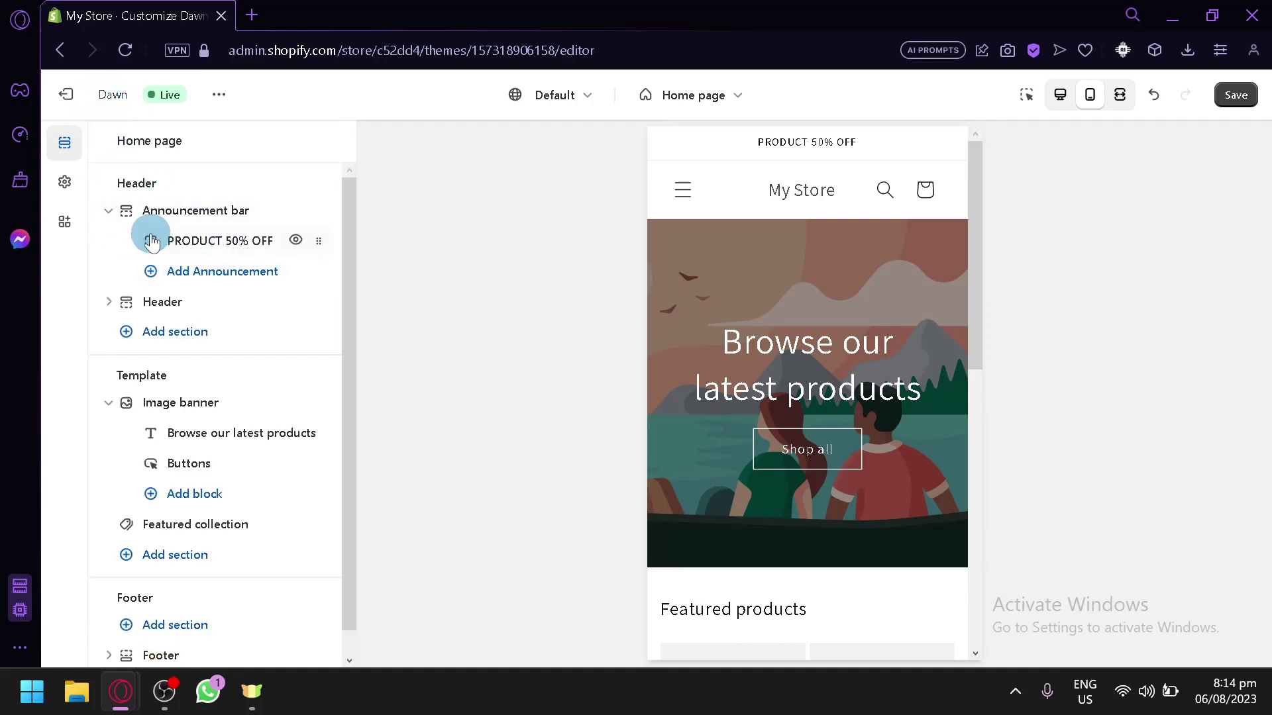
- Add three more announcements to the announcement bar, checking the rotation between announcements in the preview
click(191, 273)
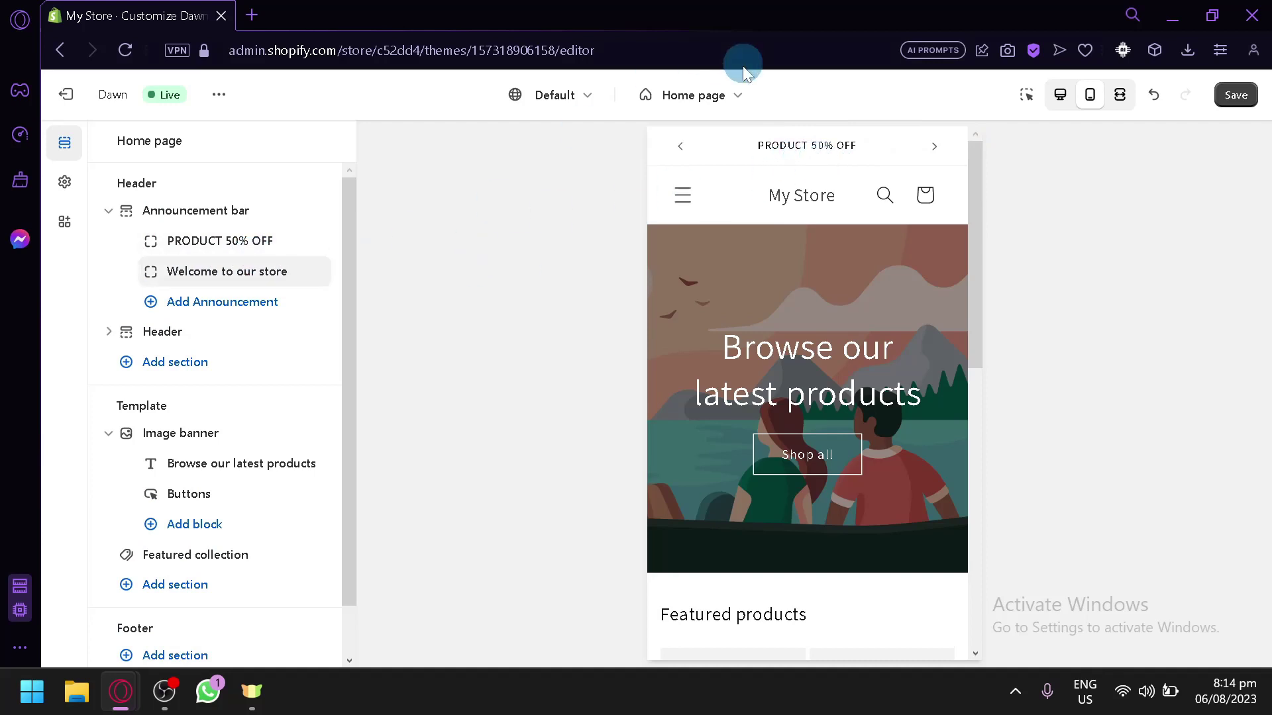
click(932, 152)
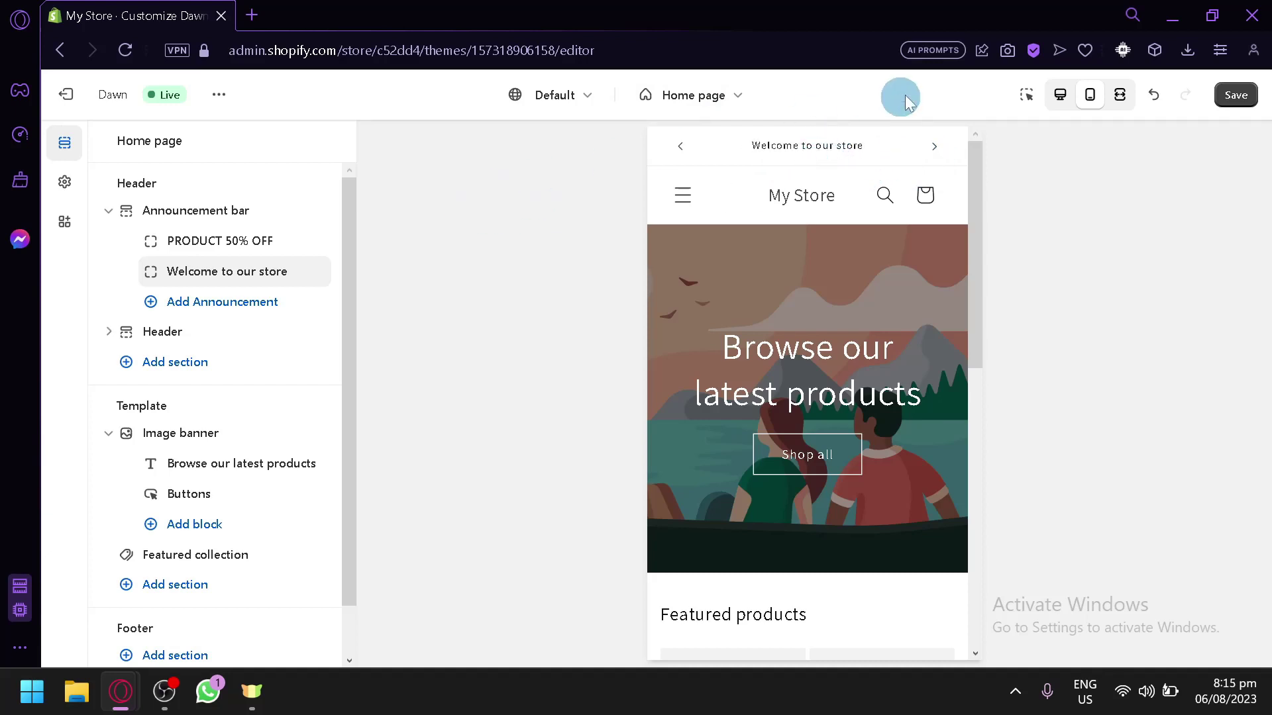
click(184, 307)
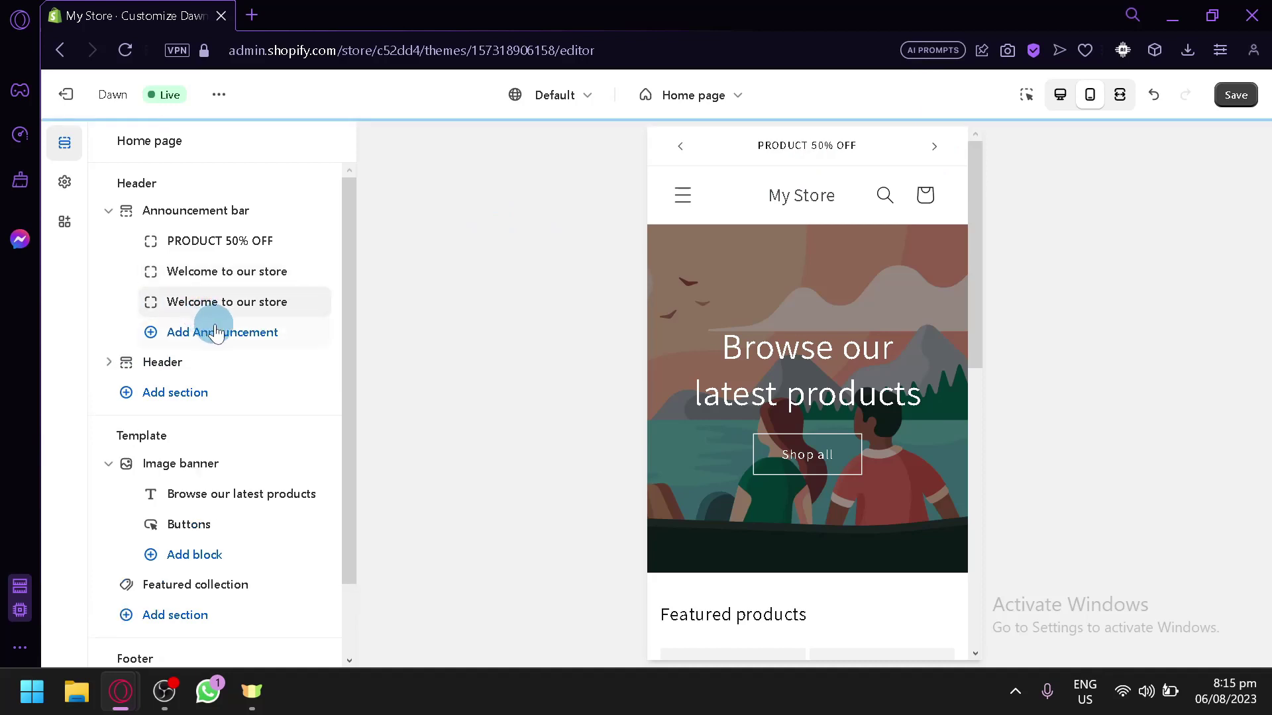
click(199, 330)
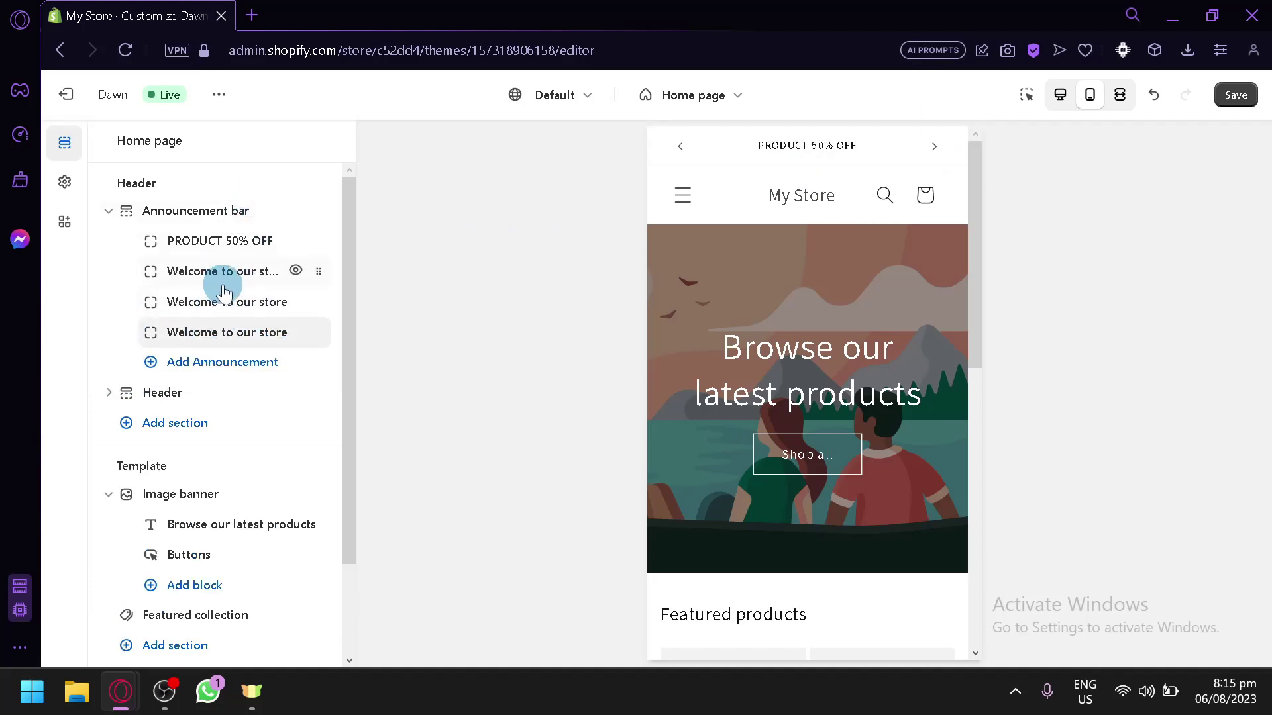
- View the settings of an added announcement and return to the section list
click(255, 304)
click(255, 265)
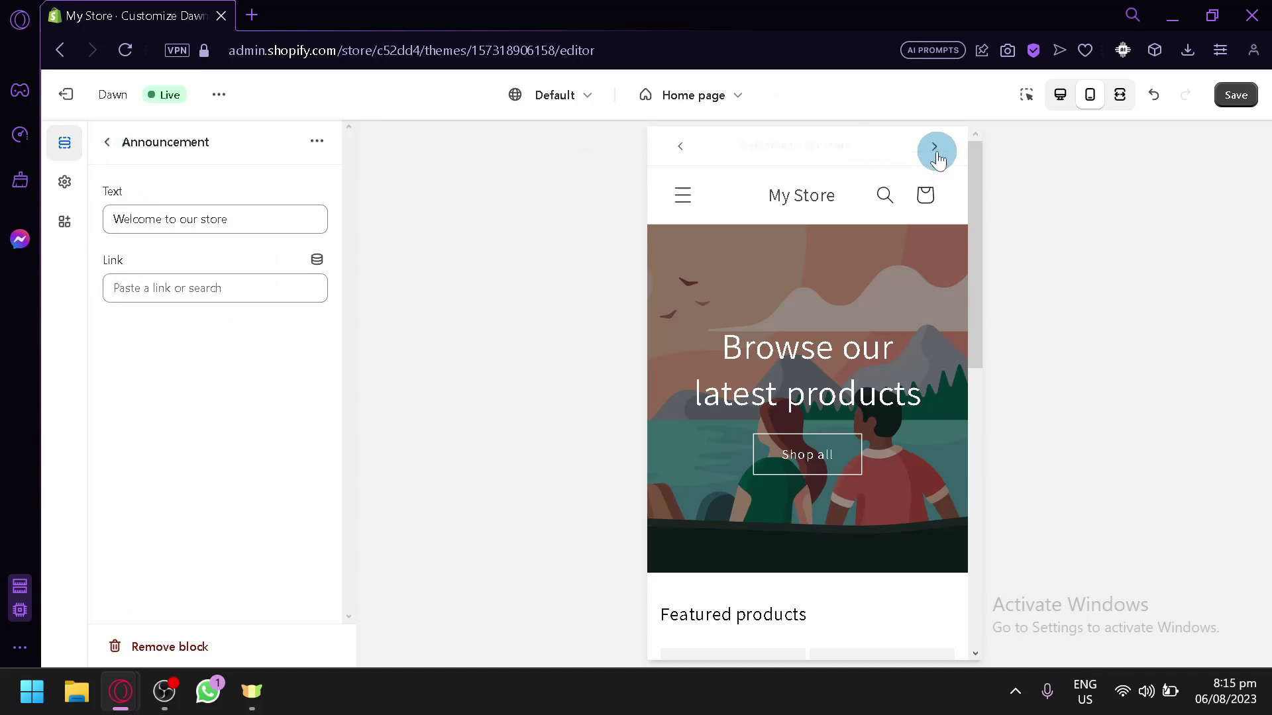
click(107, 143)
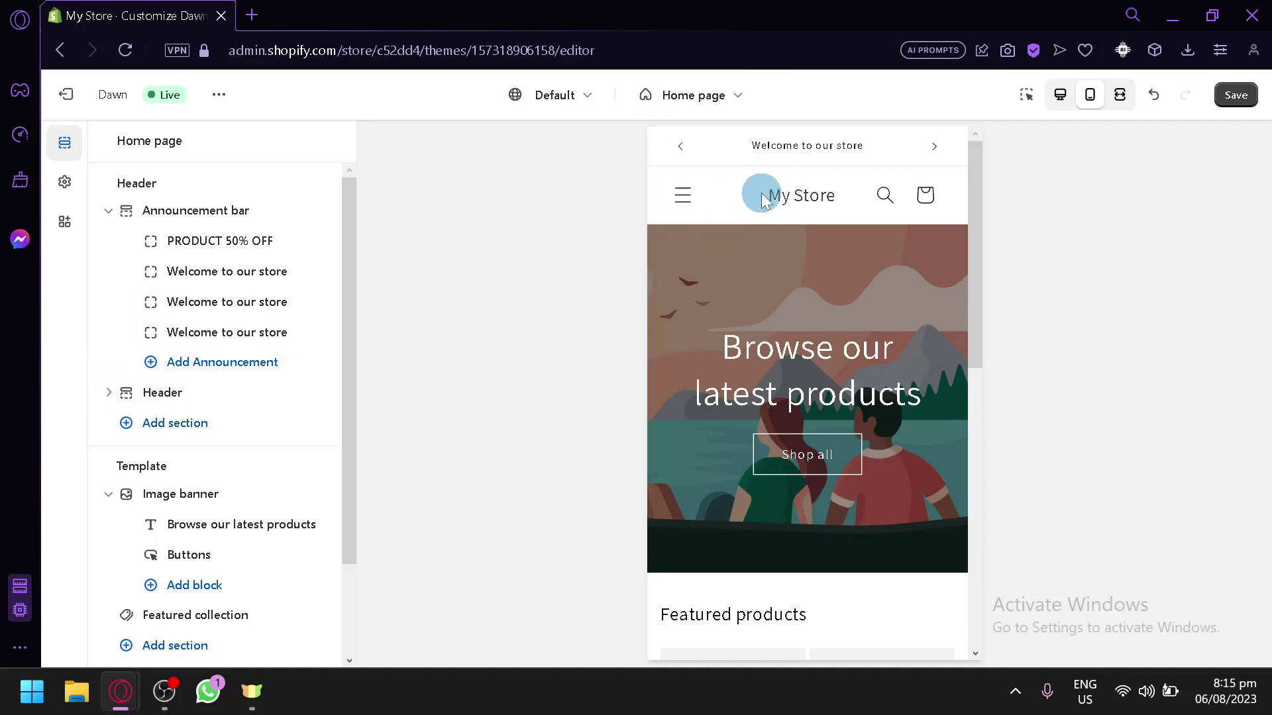
- Expand the Header section to view its available blocks, look at the app embeds, and return to the section list
click(110, 394)
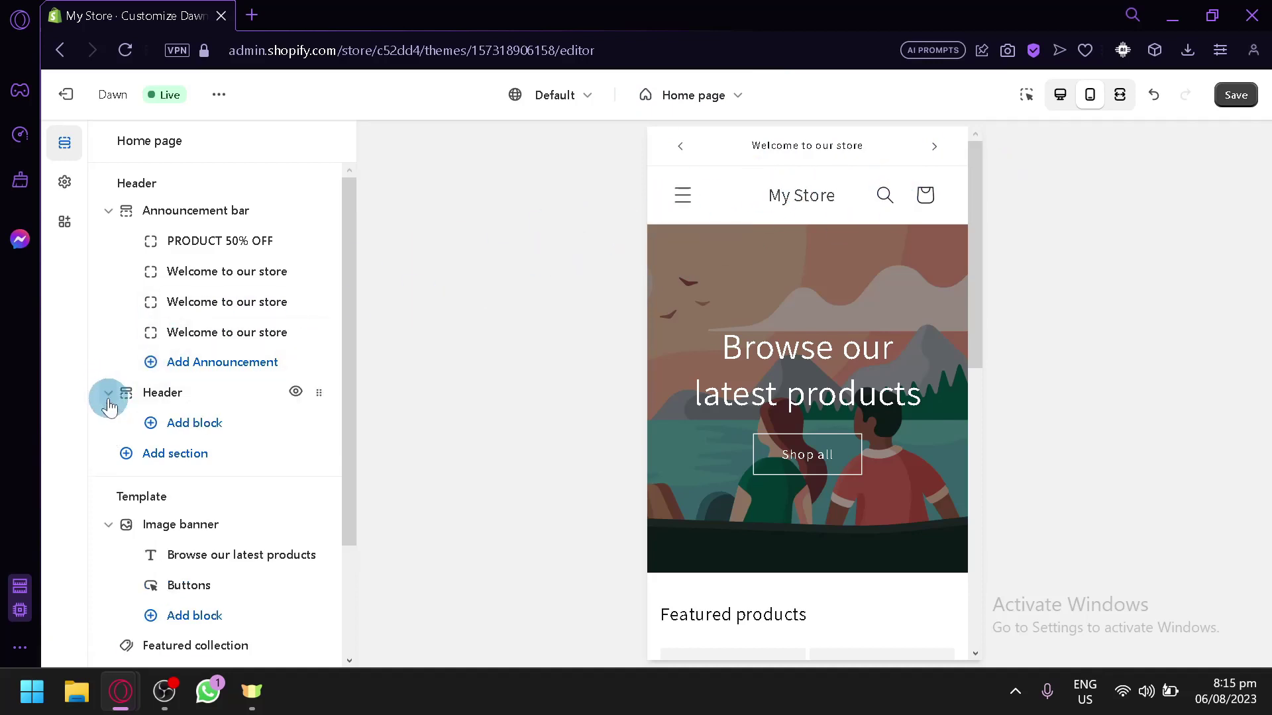
click(179, 431)
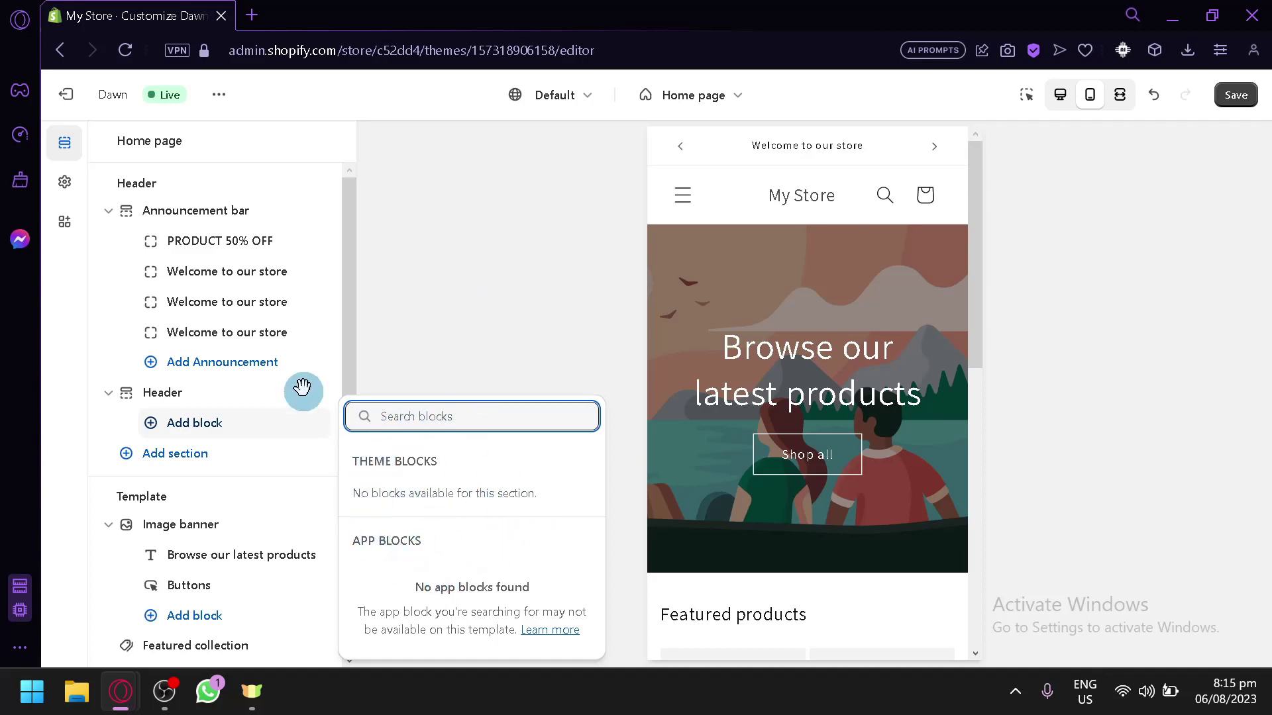
click(63, 229)
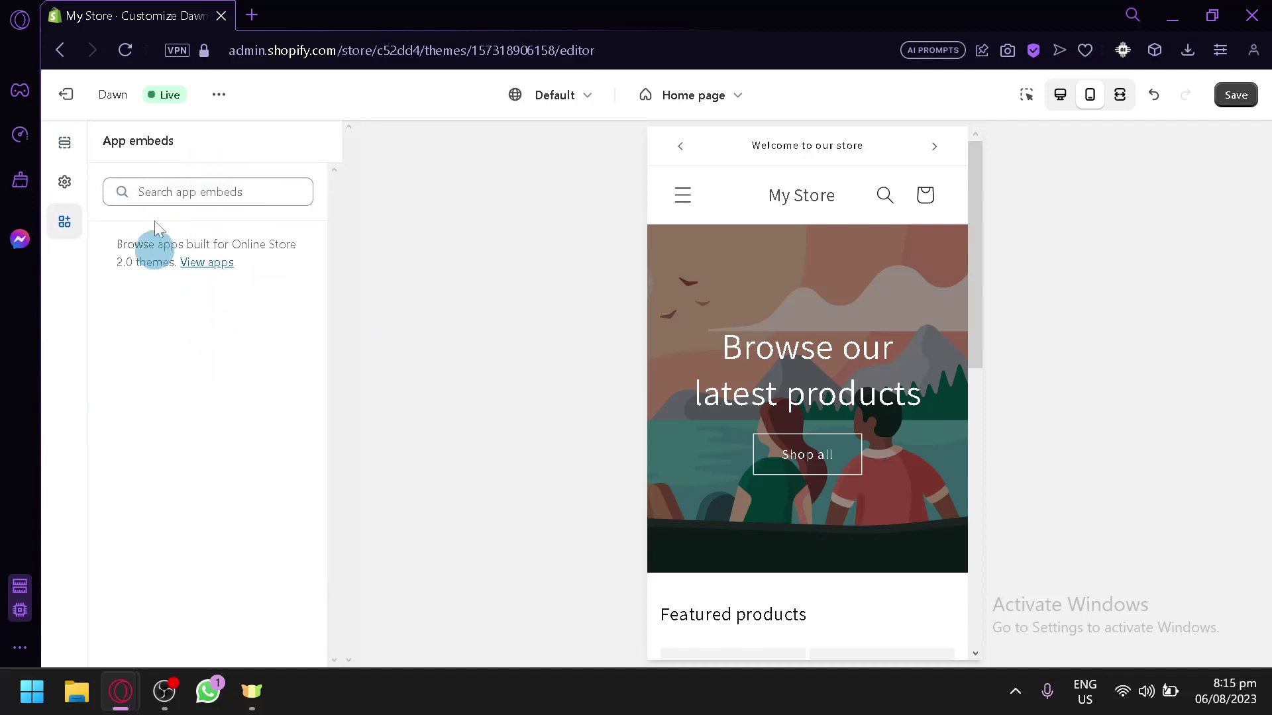
click(65, 142)
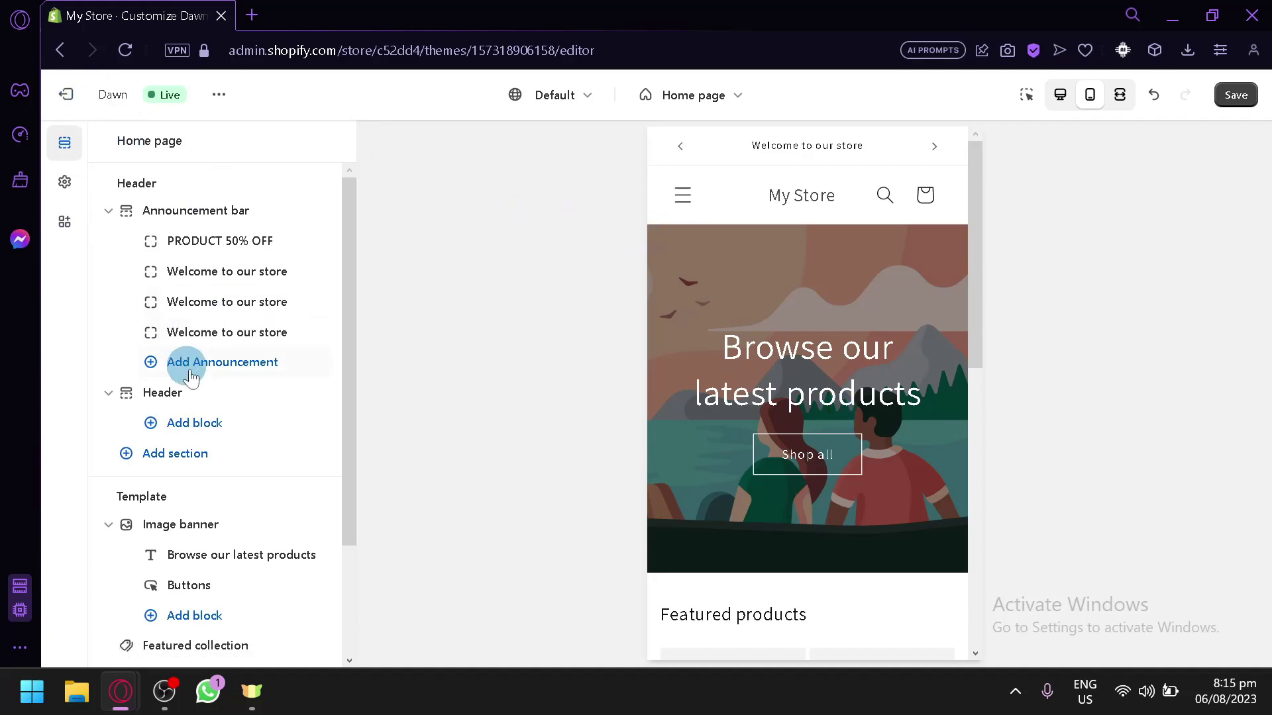
- Add a second Announcement bar section to the Header group, below the Header section
click(204, 471)
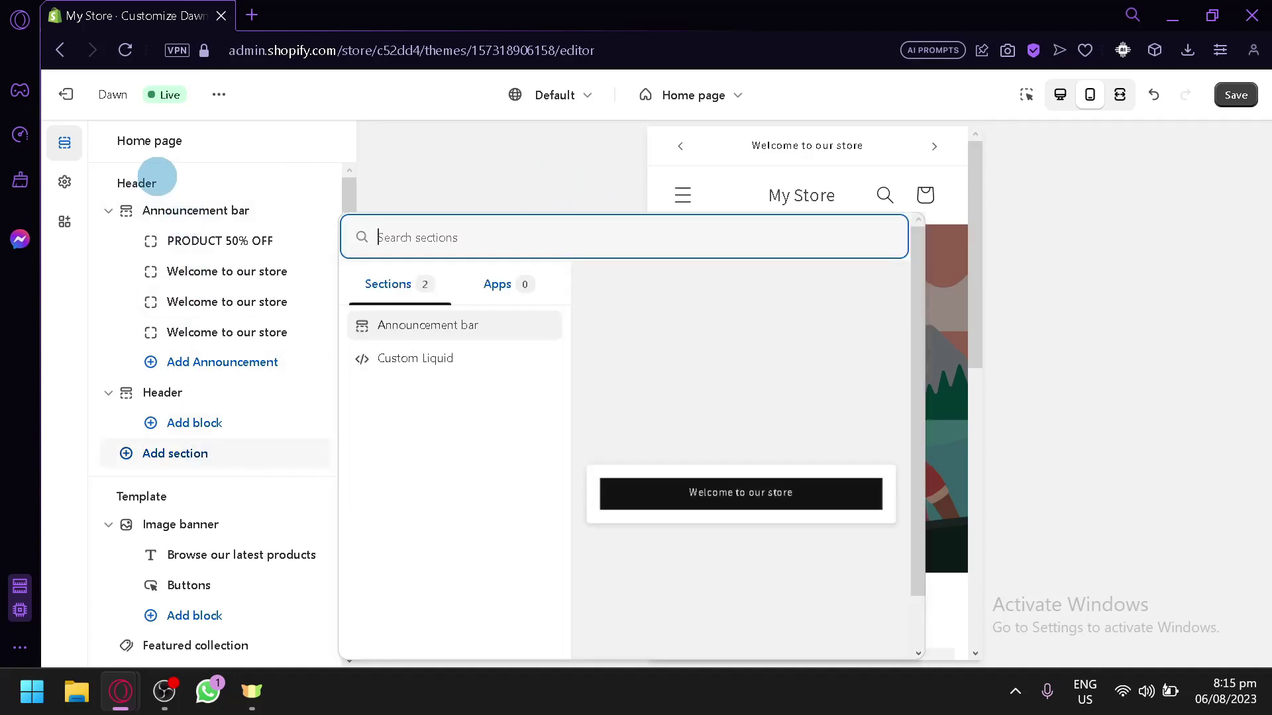
click(496, 334)
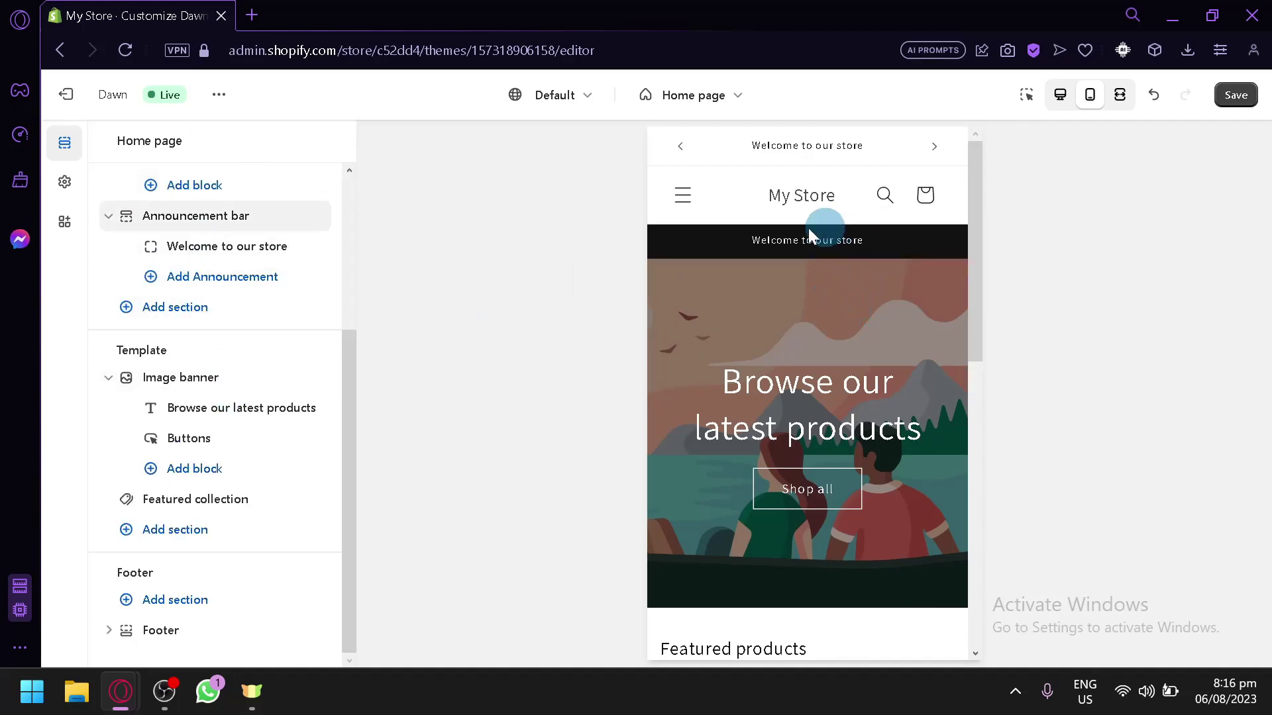
- Hide the newly added announcement bar and make it visible again
scroll(179, 336, up, 4)
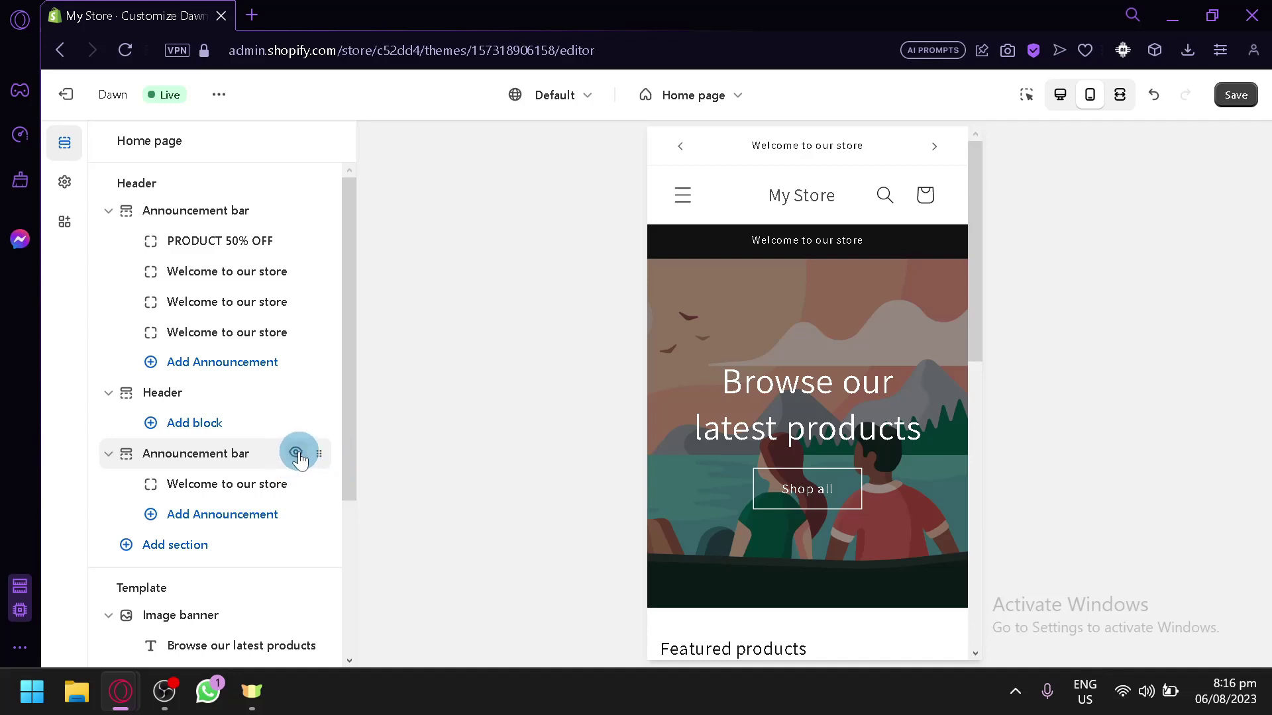
click(297, 454)
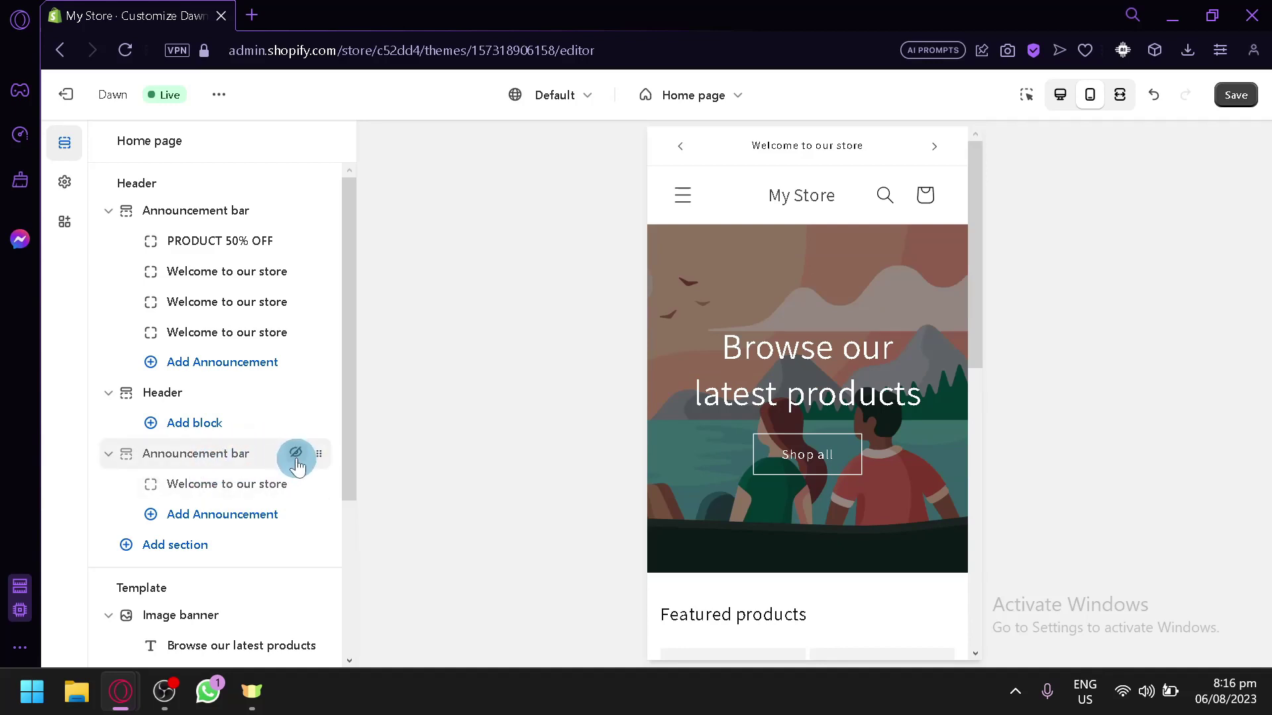
click(299, 454)
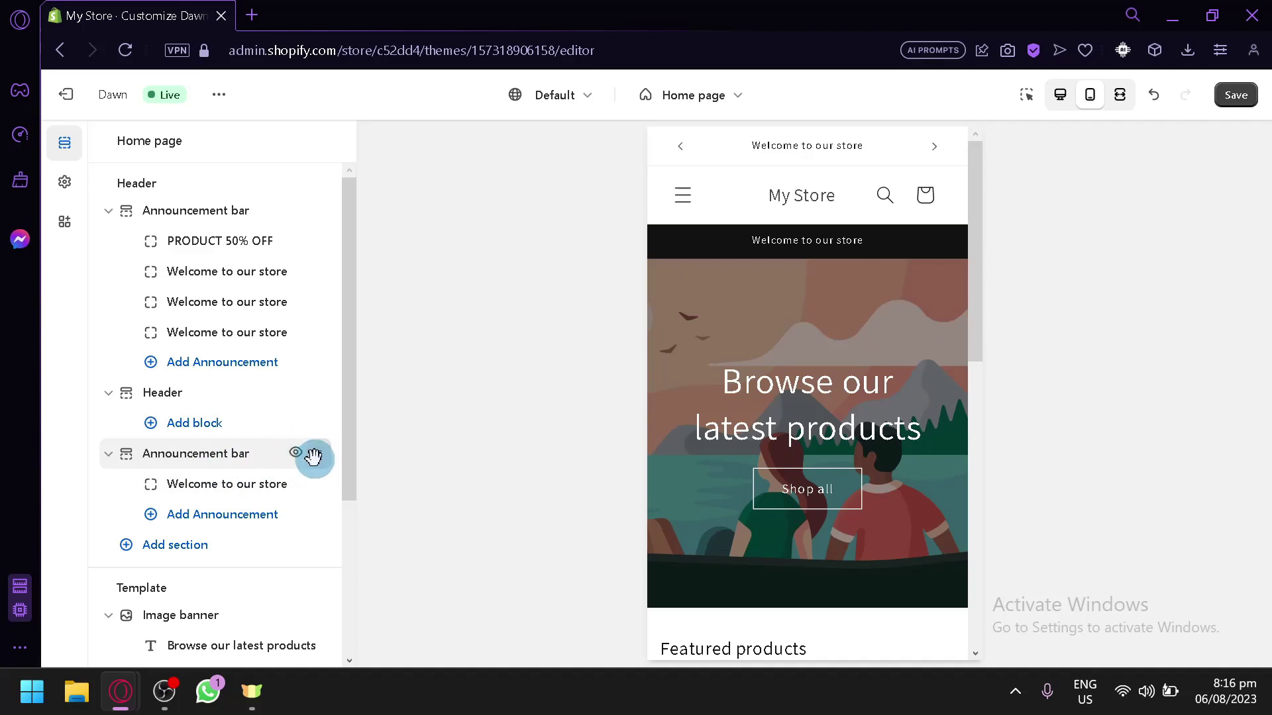
- Move the new announcement bar above the existing one in the Header group and open its settings
drag(313, 456, 270, 204)
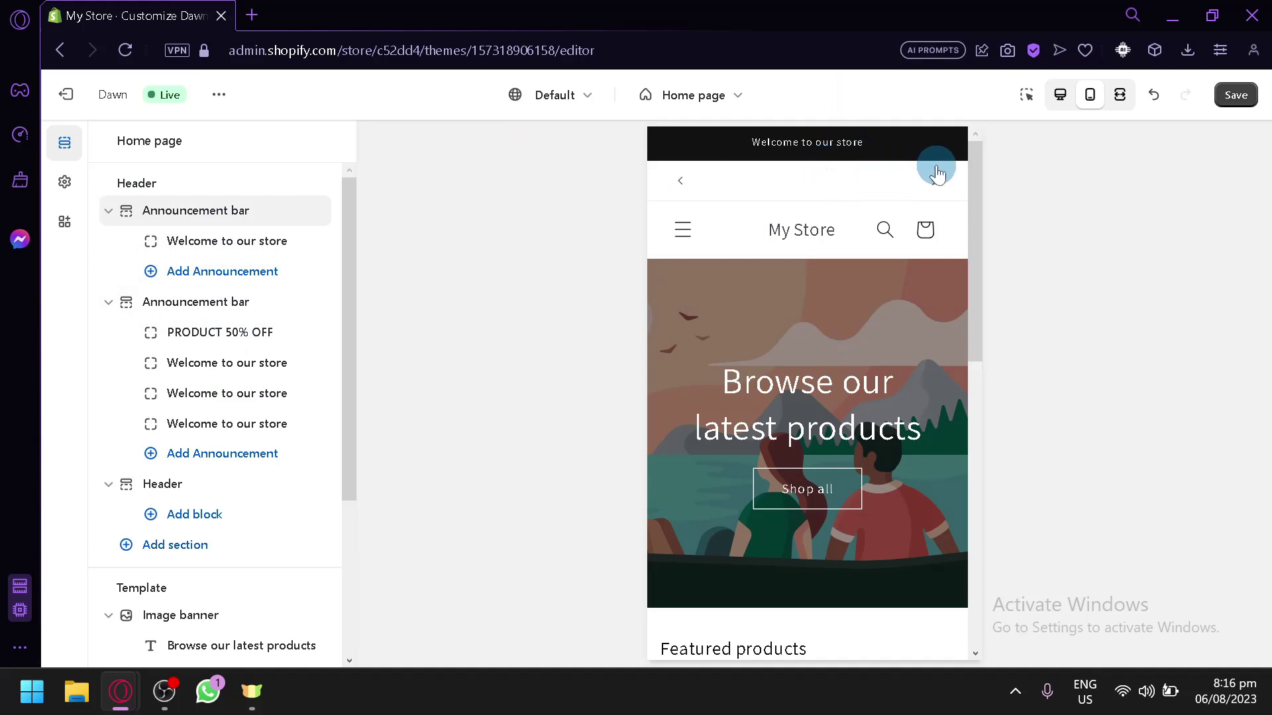
click(766, 144)
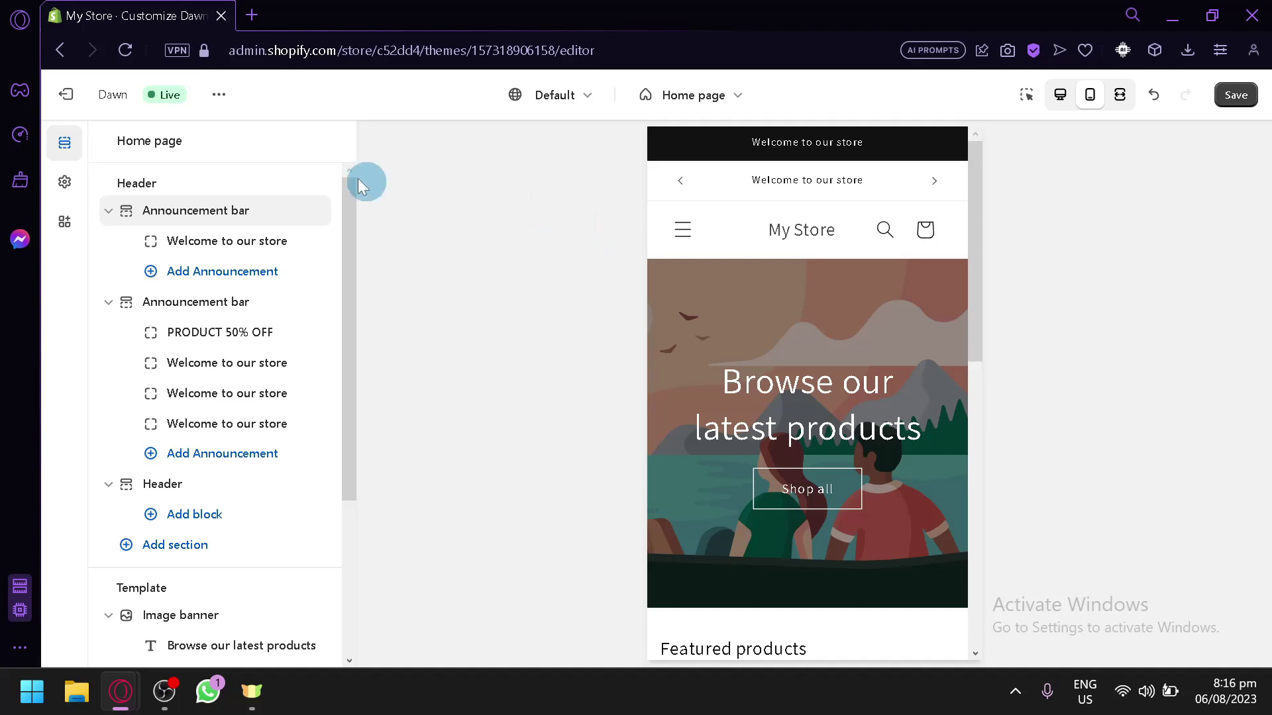
click(198, 212)
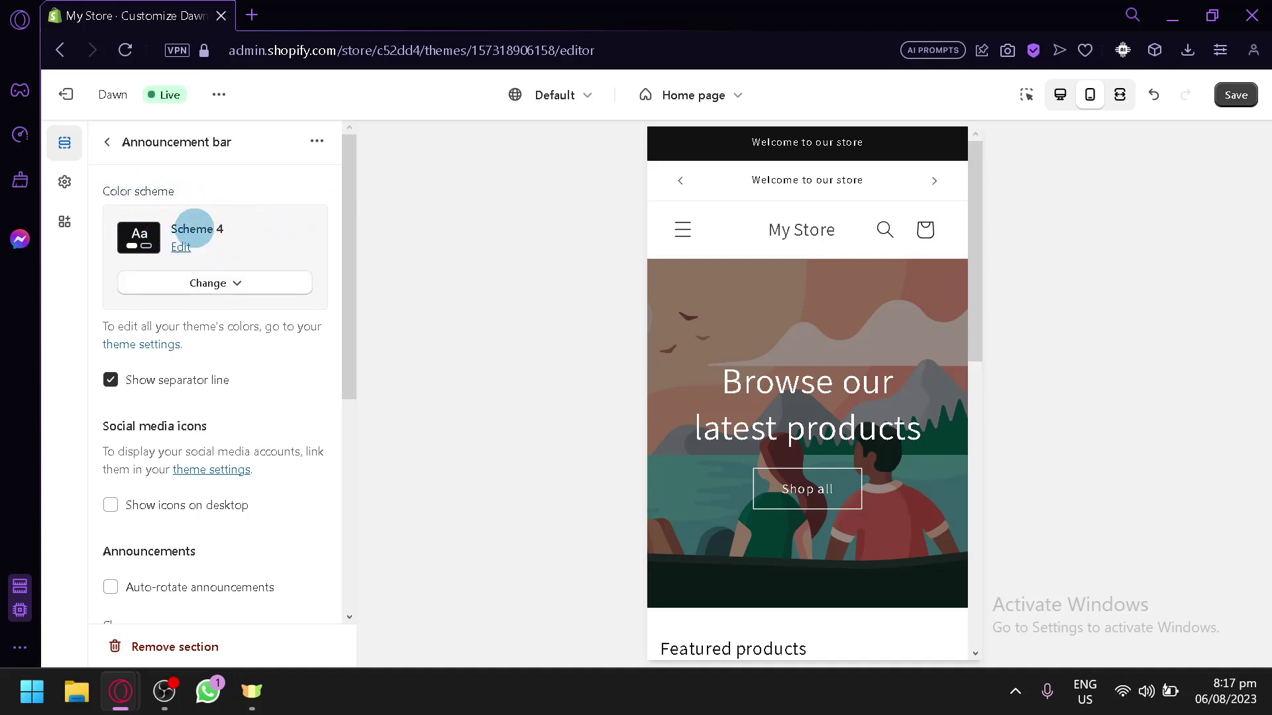
- Try Schemes 5, 1, 2 and 3 on the announcement bar, return to Scheme 4, and toggle the separator line off and on
click(248, 283)
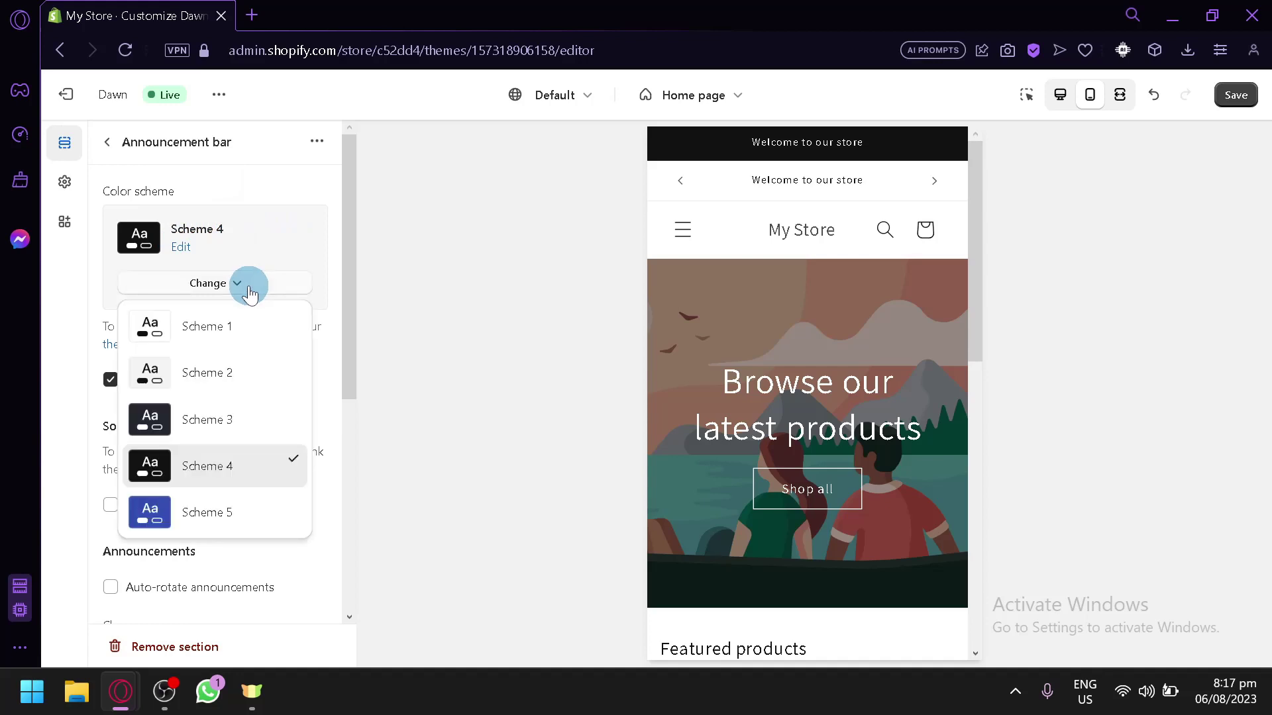
click(246, 517)
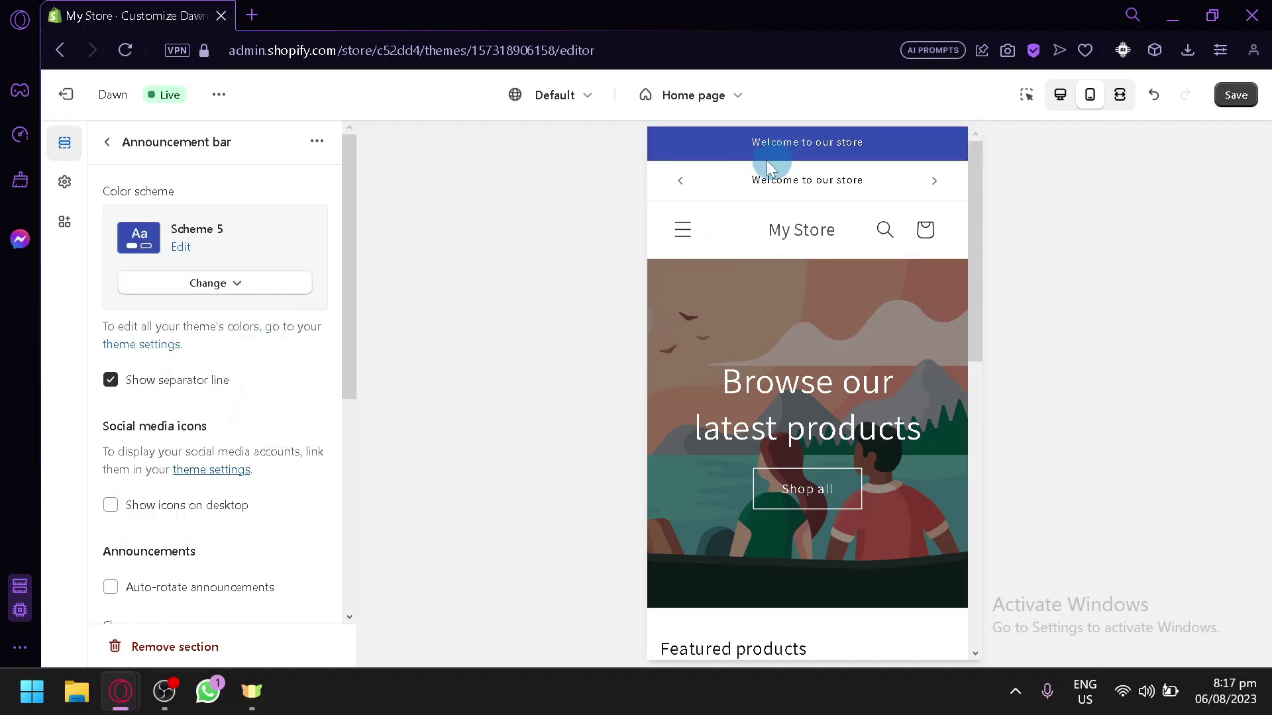
click(263, 283)
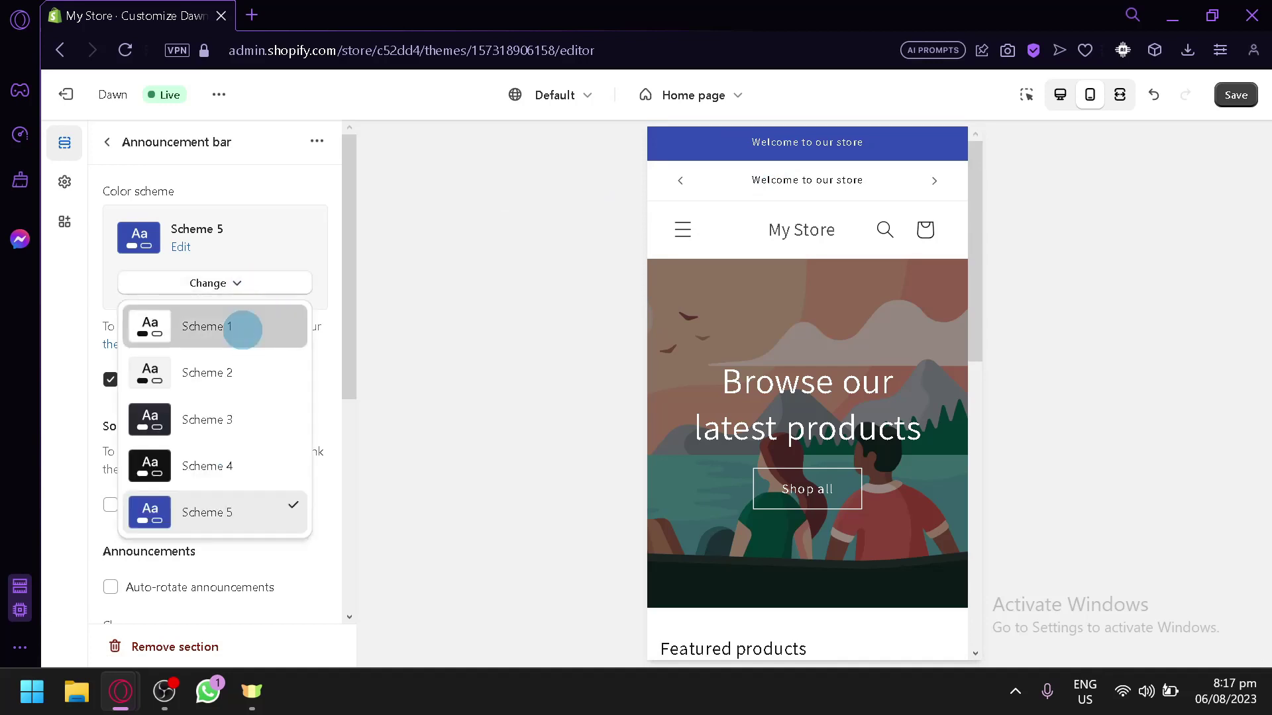
click(242, 329)
click(241, 286)
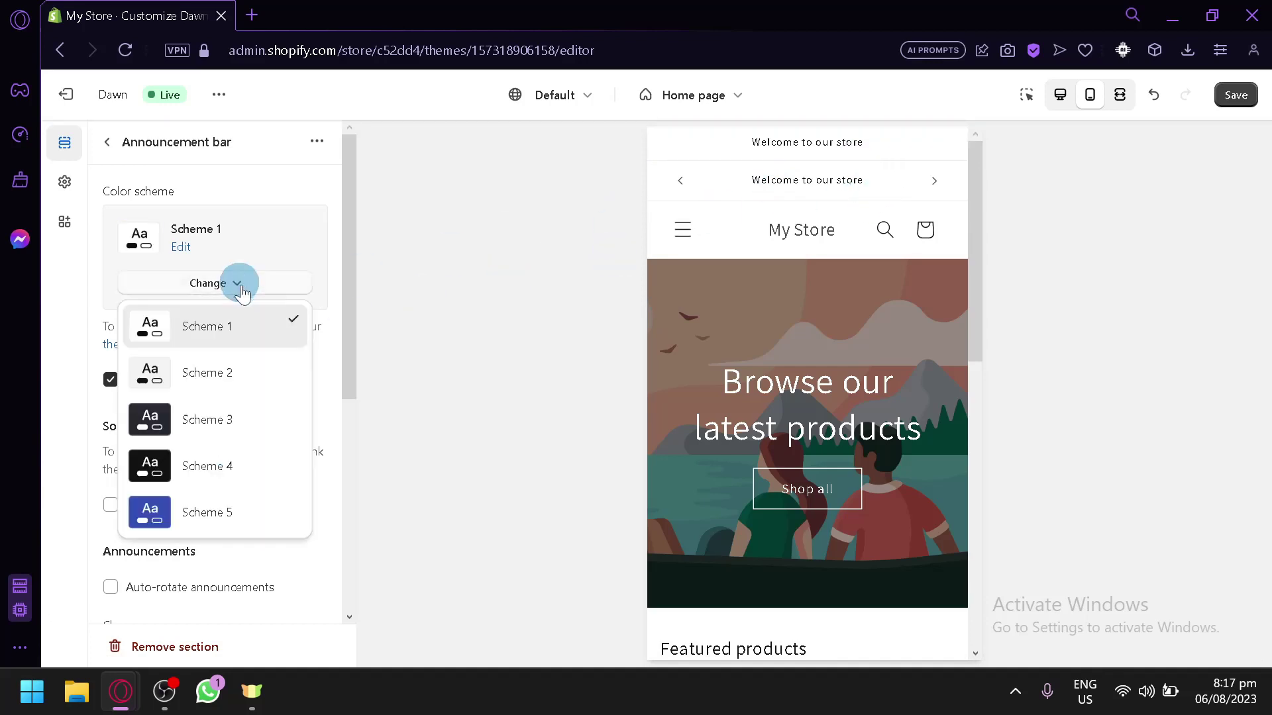
click(271, 366)
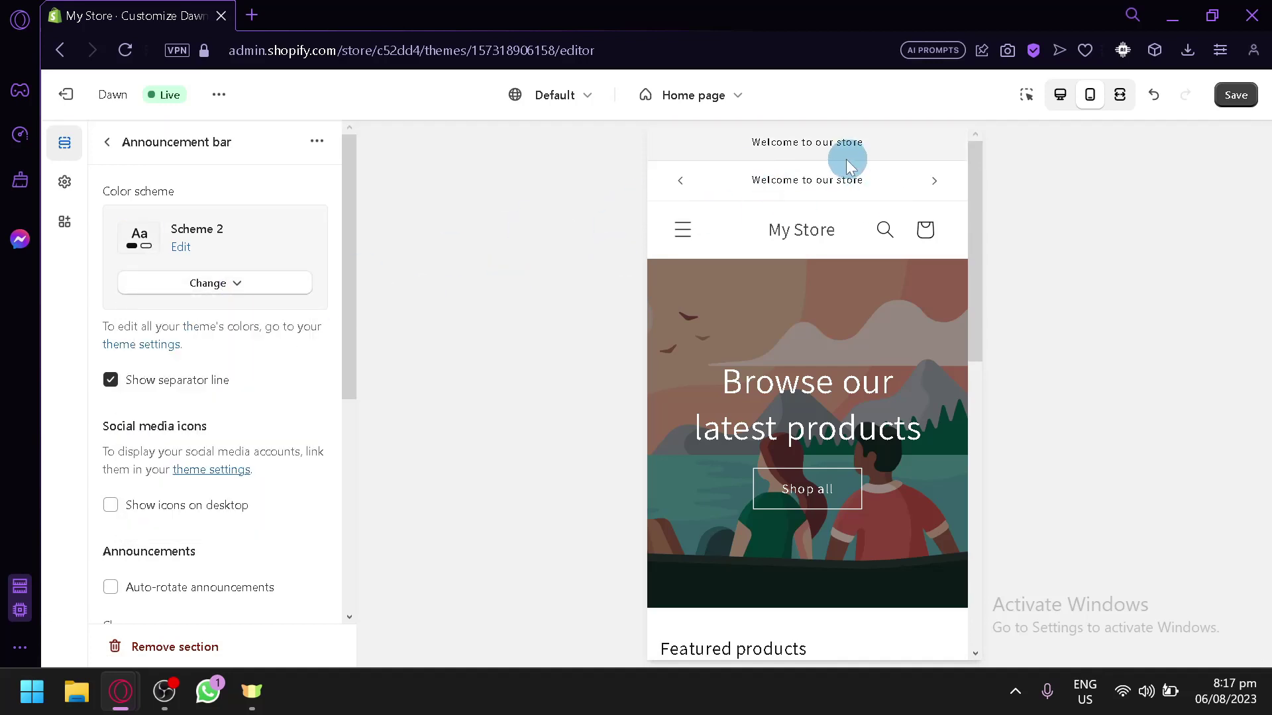
click(254, 287)
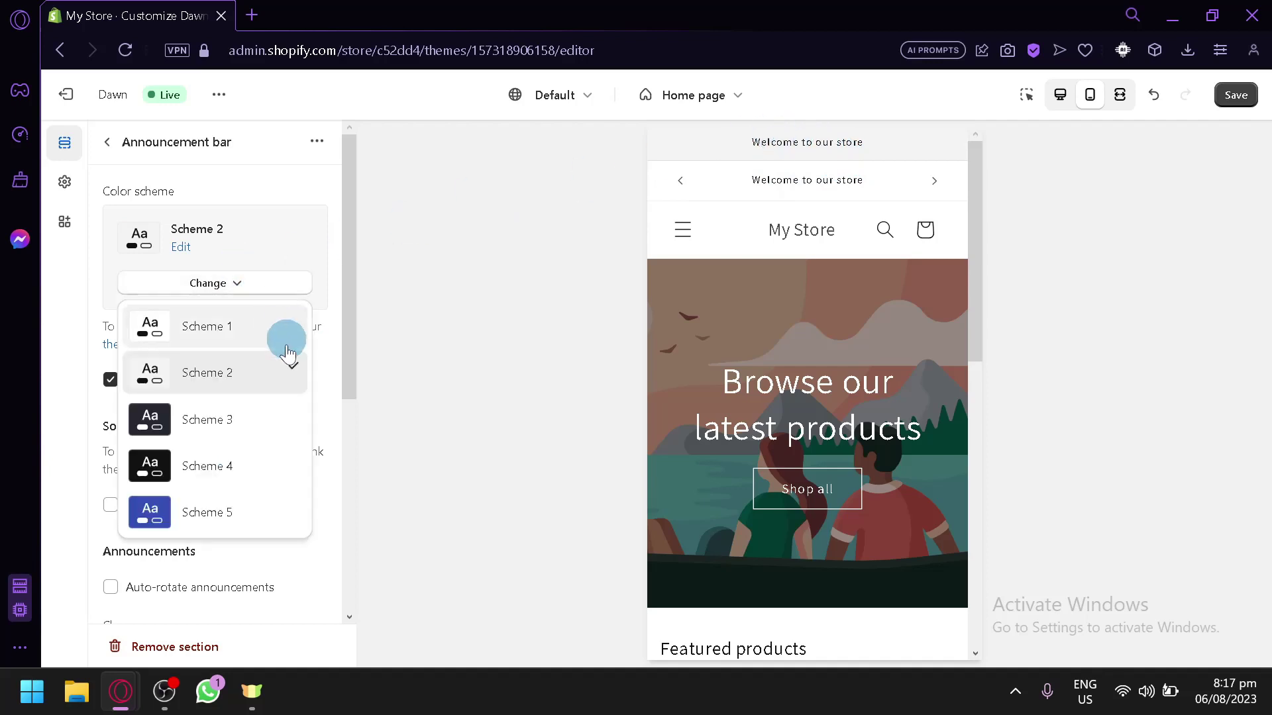
click(250, 422)
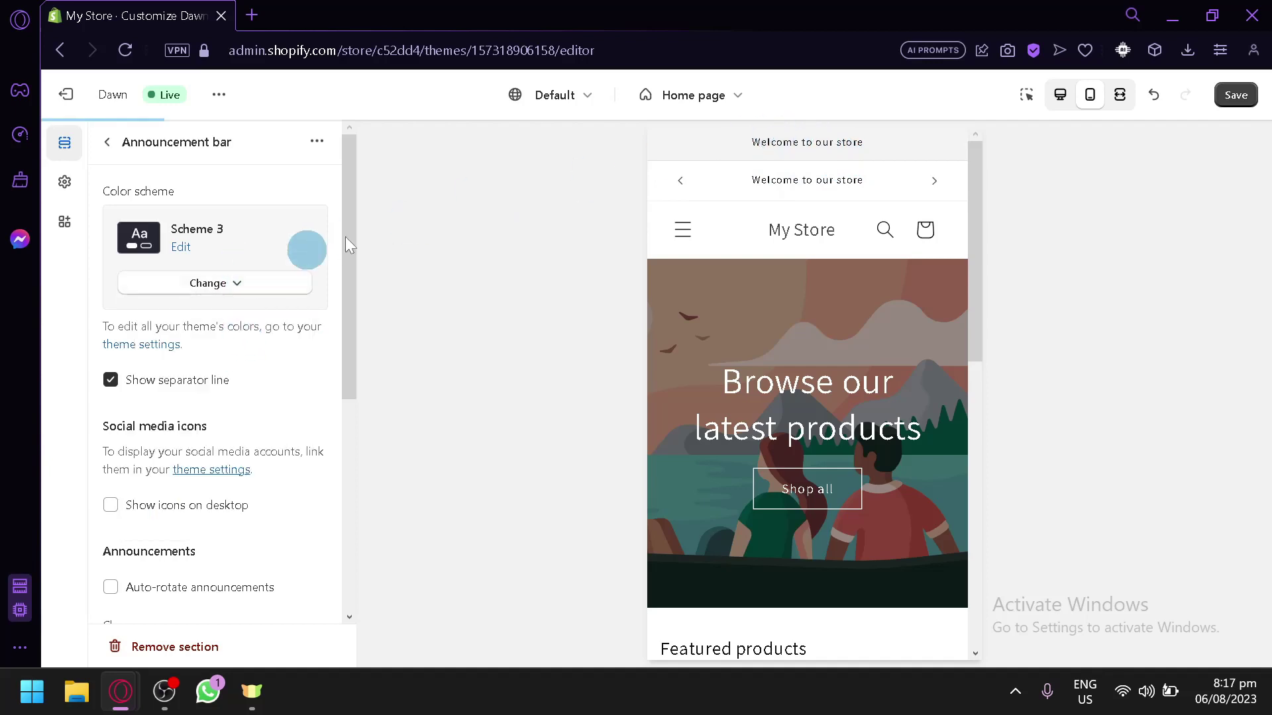
click(221, 300)
click(255, 463)
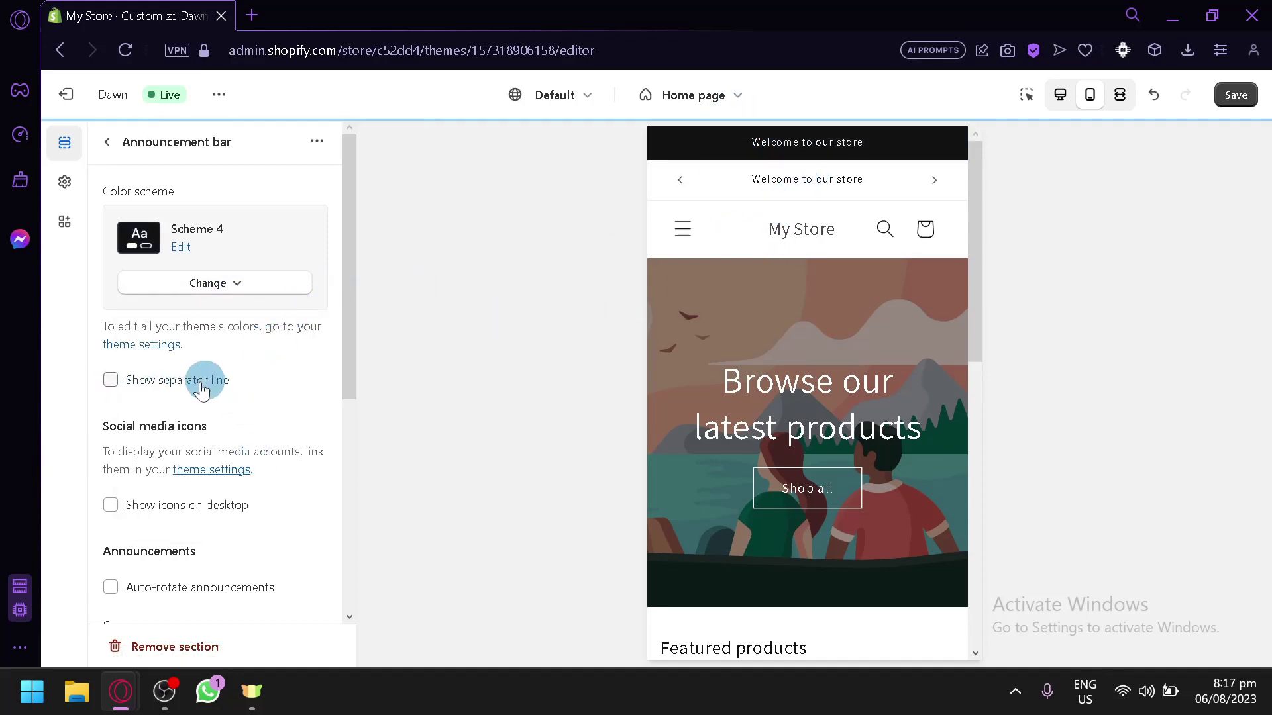
click(112, 380)
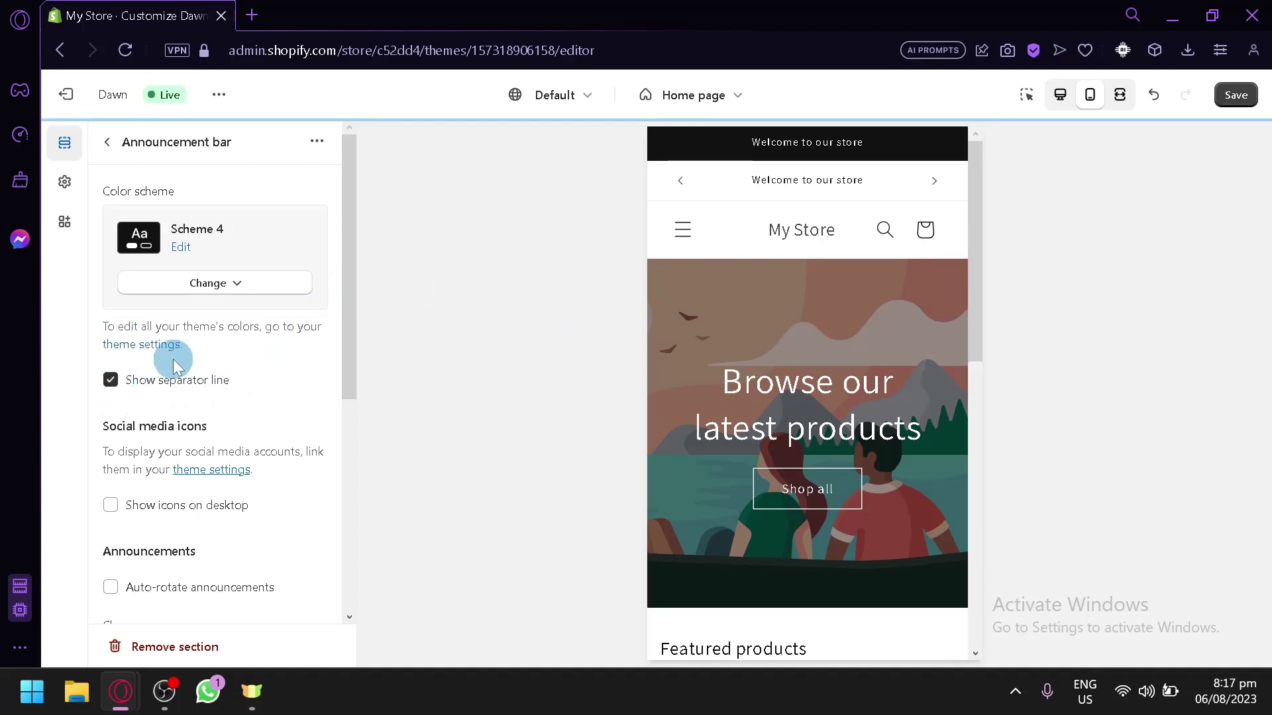
- Enable showing social media icons on desktop for the announcement bar, check the desktop preview, and return to the mobile preview
scroll(263, 357, down, 2)
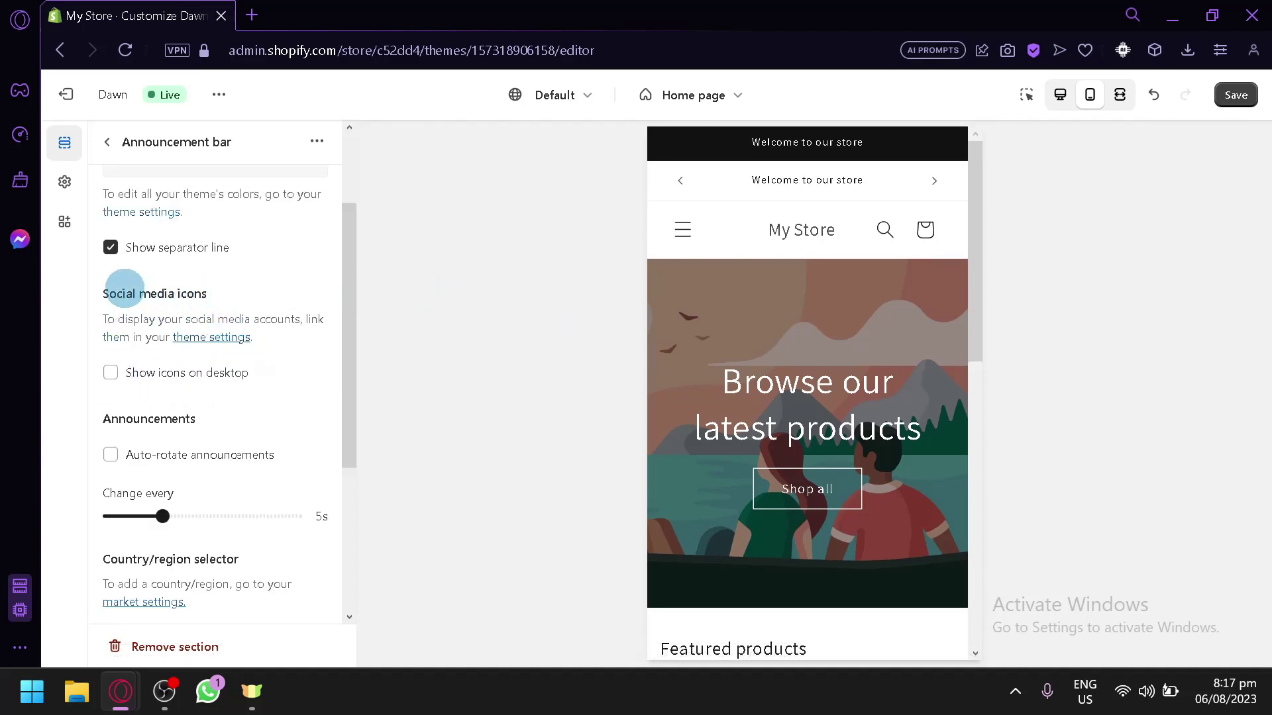
click(111, 381)
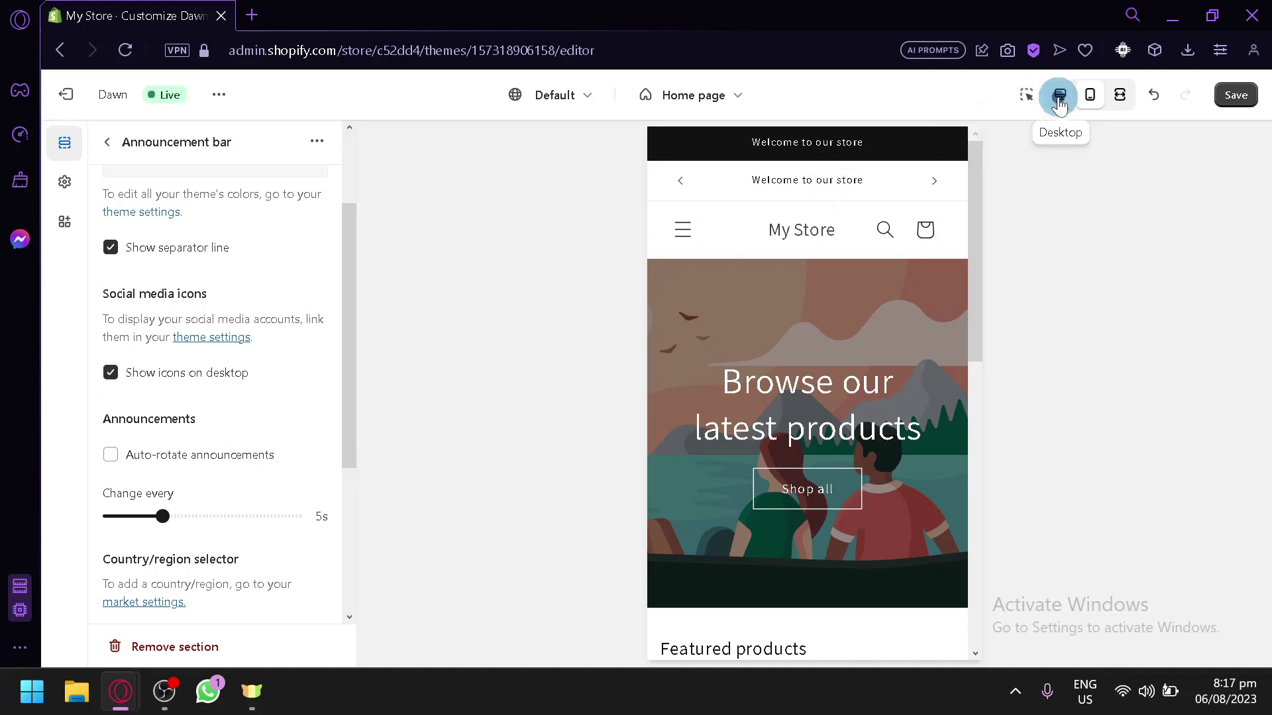
click(1060, 100)
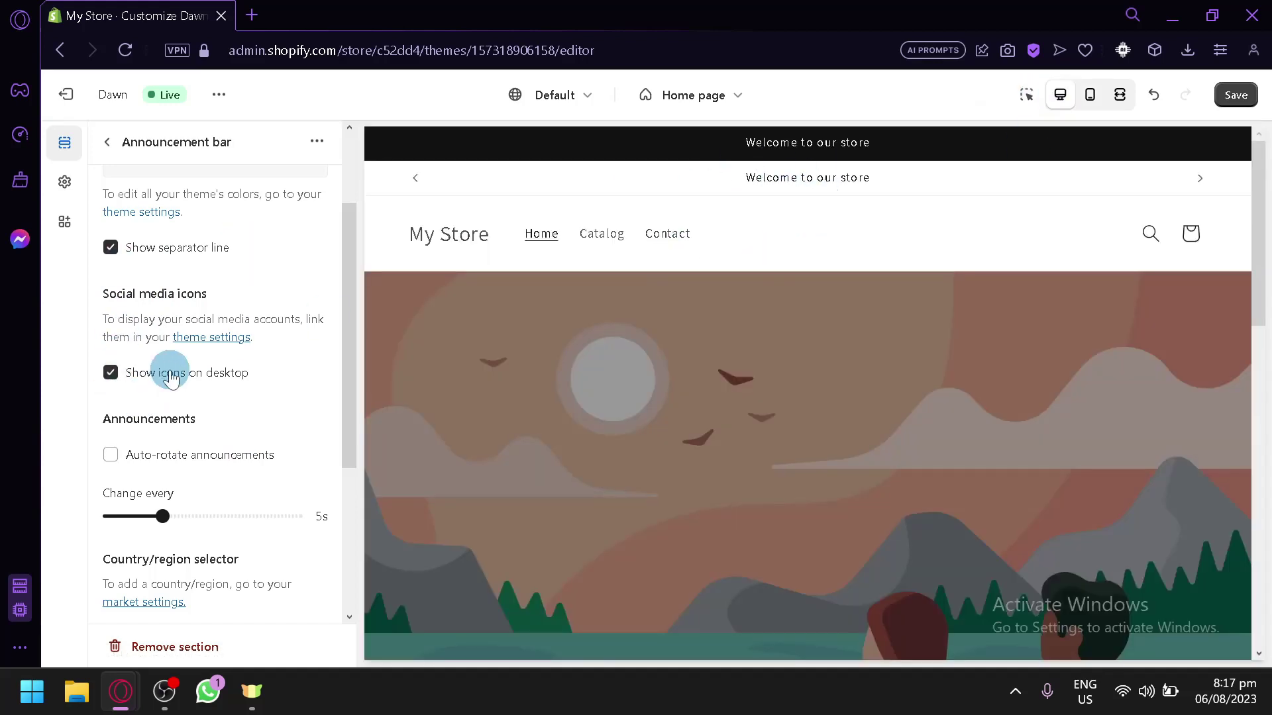
click(1100, 104)
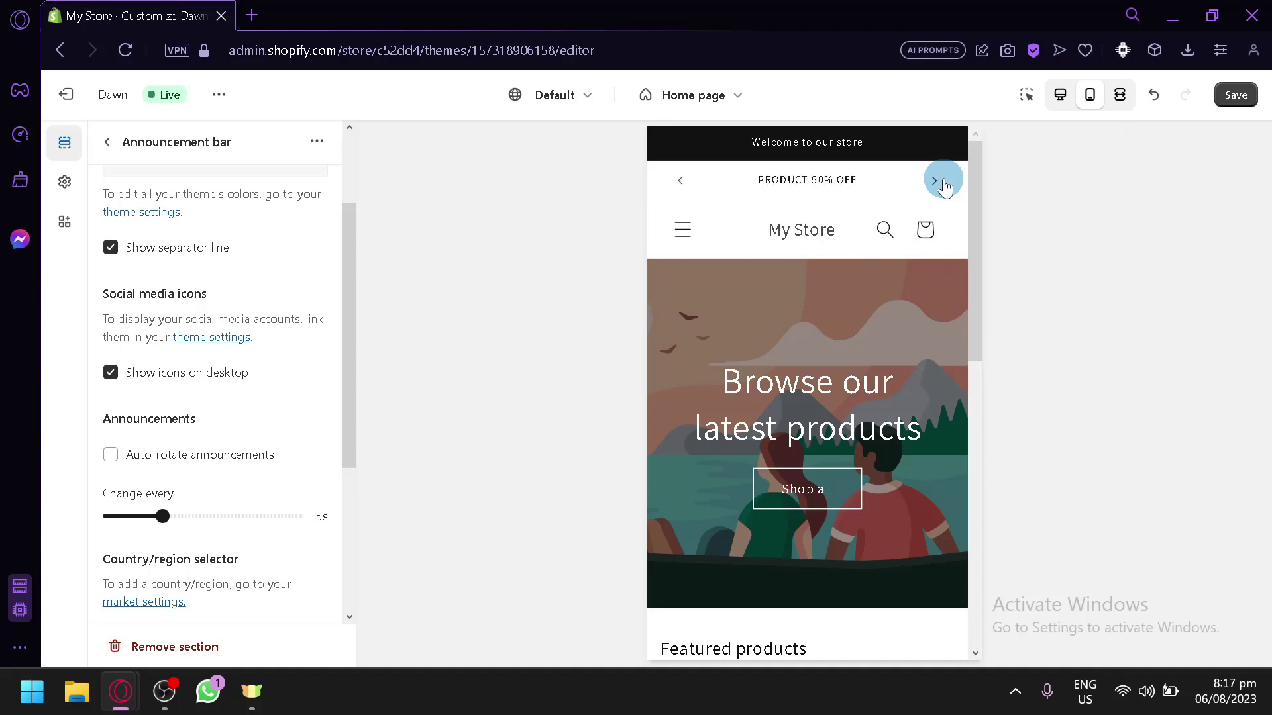
- Enable auto-rotation of the bar's announcements and set them to change every 3 seconds
click(116, 463)
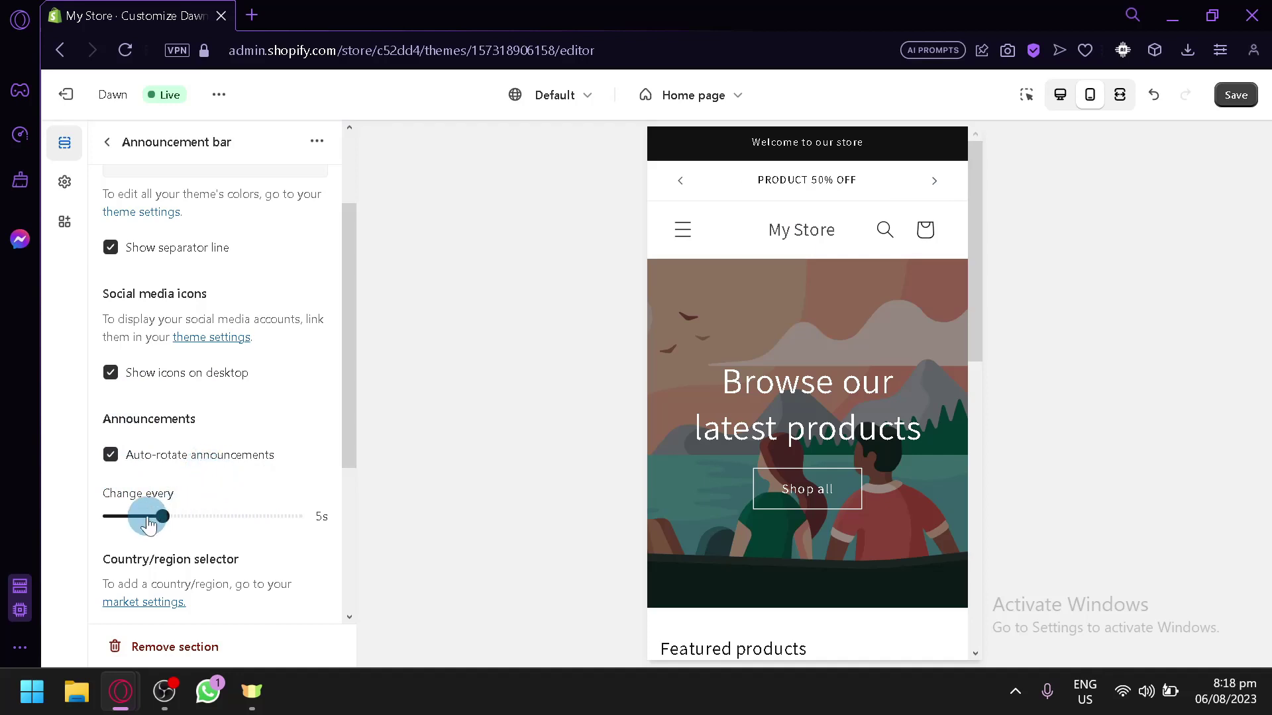
drag(148, 525, 6, 515)
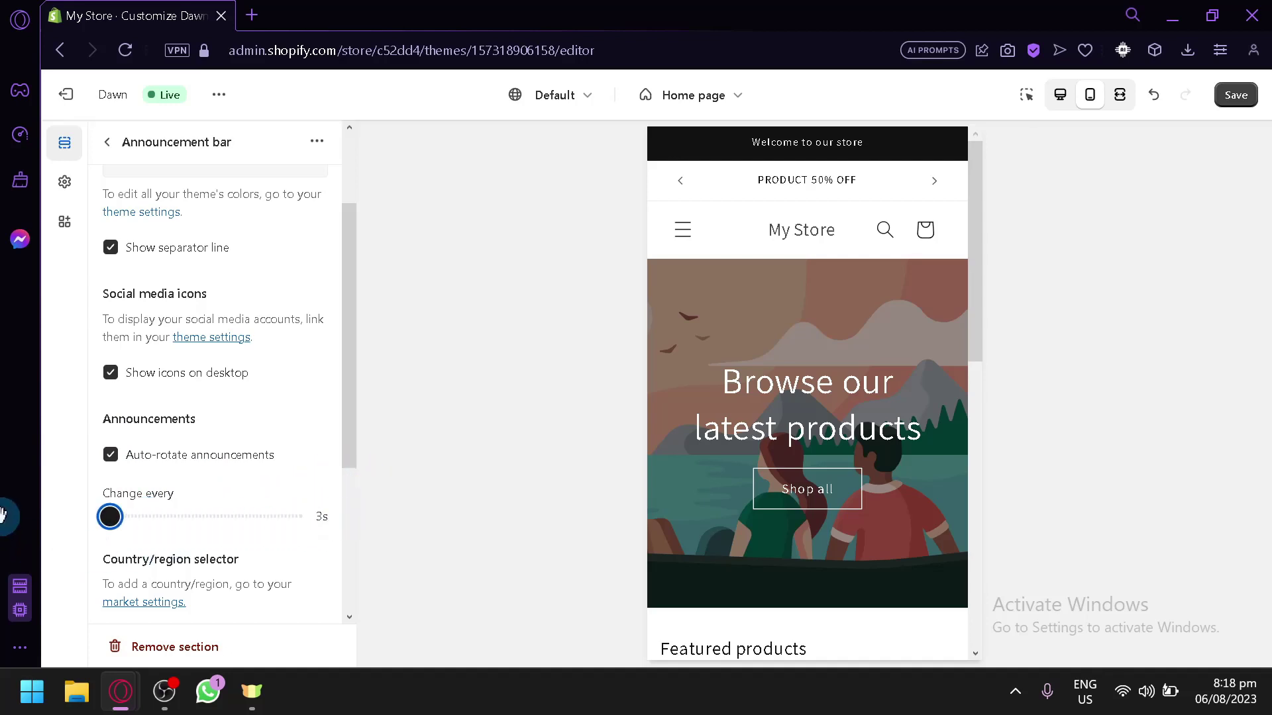
- Enable the country/region selector and the language selector for the announcement bar
scroll(197, 464, down, 2)
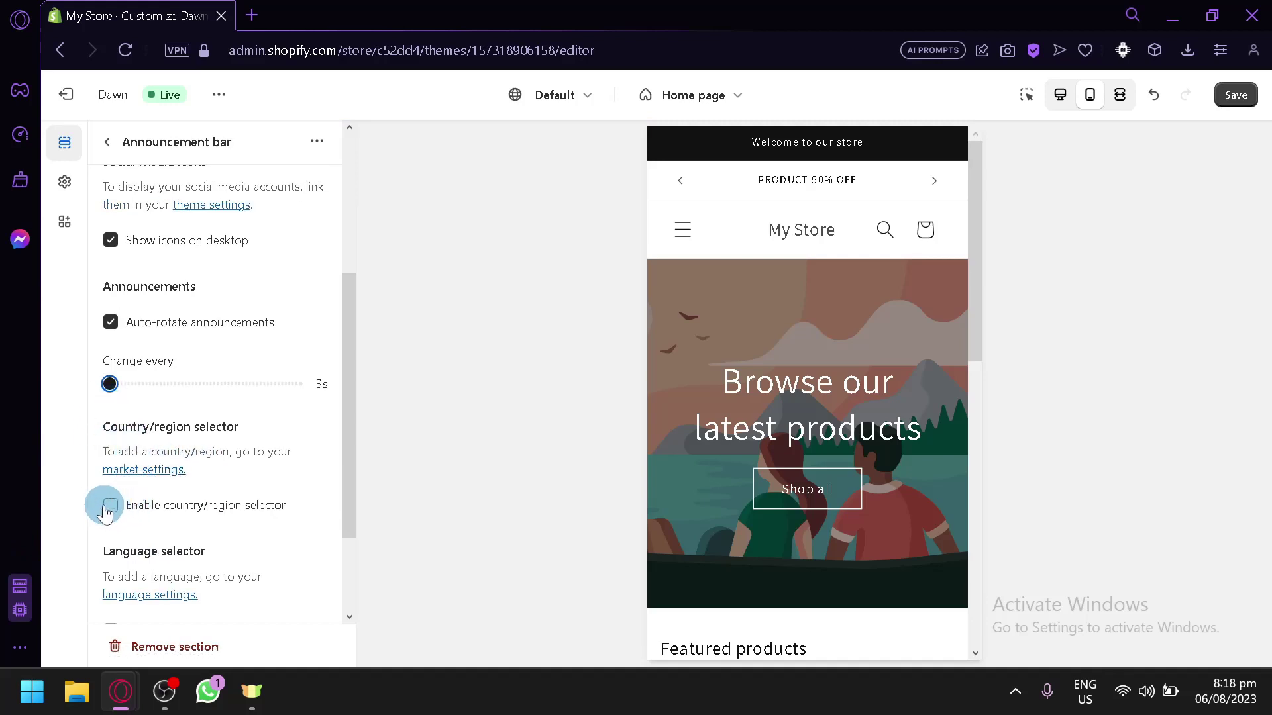
scroll(105, 503, down, 2)
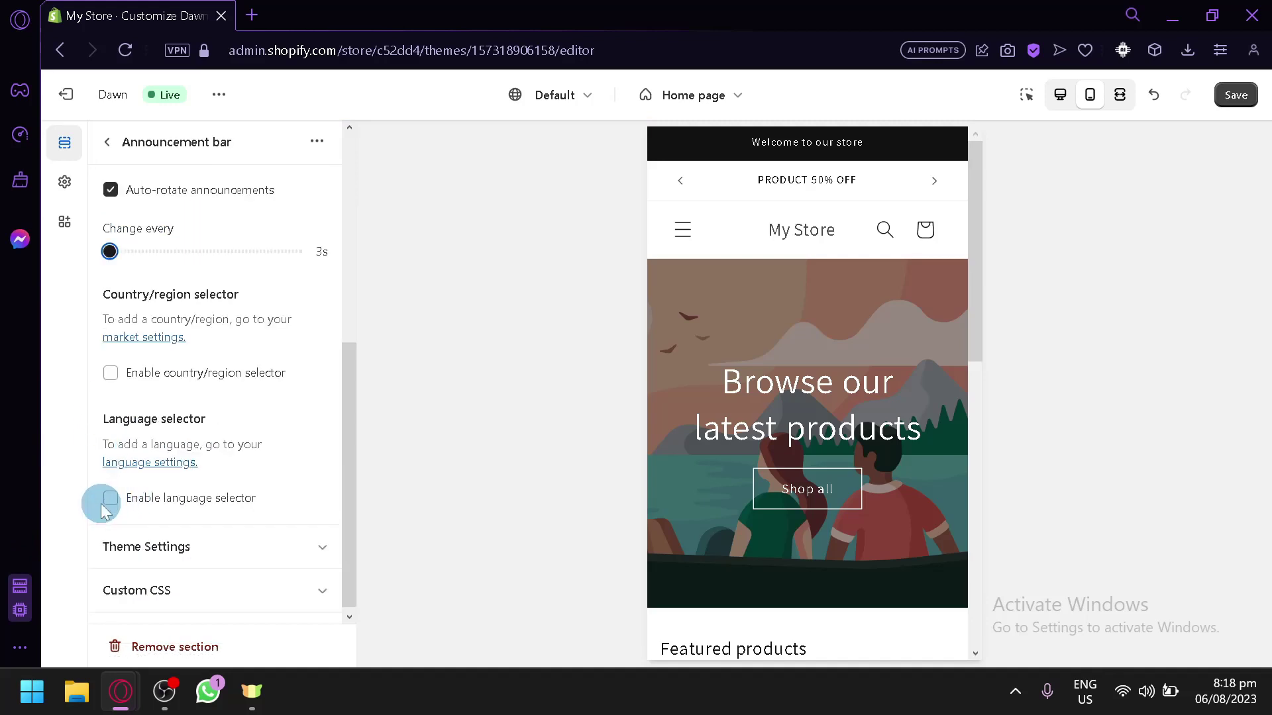
click(111, 374)
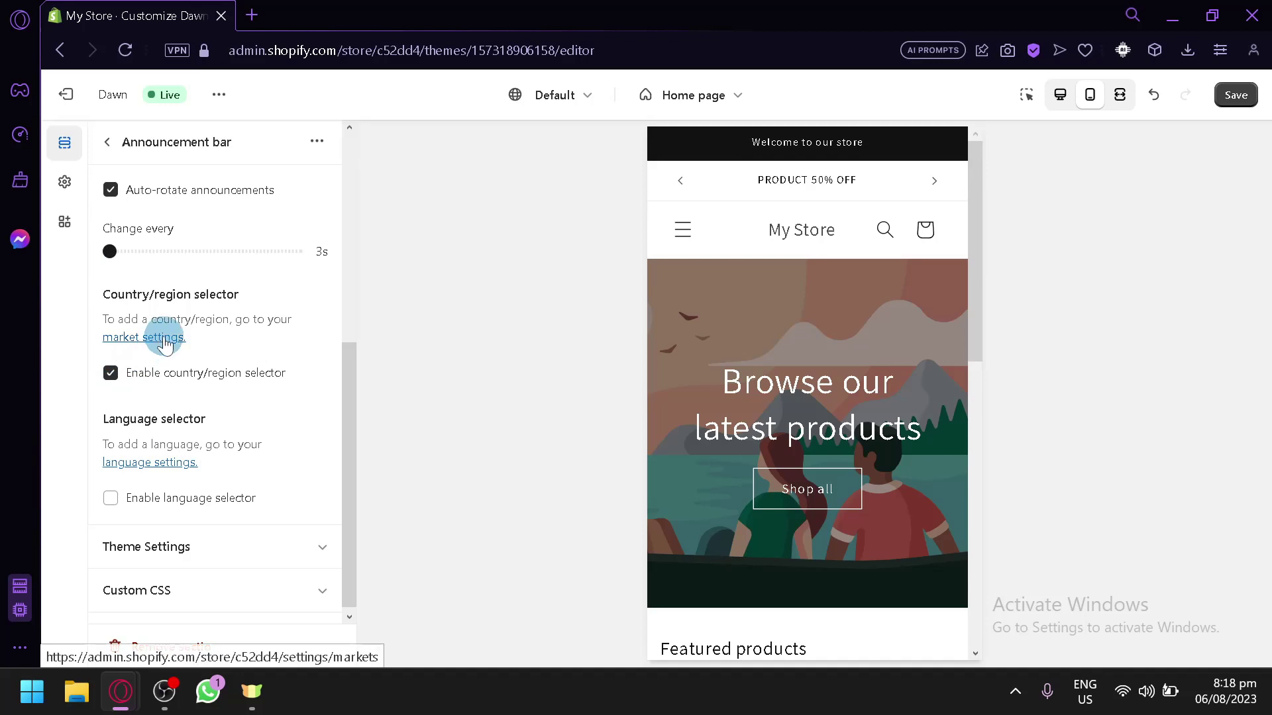
click(111, 498)
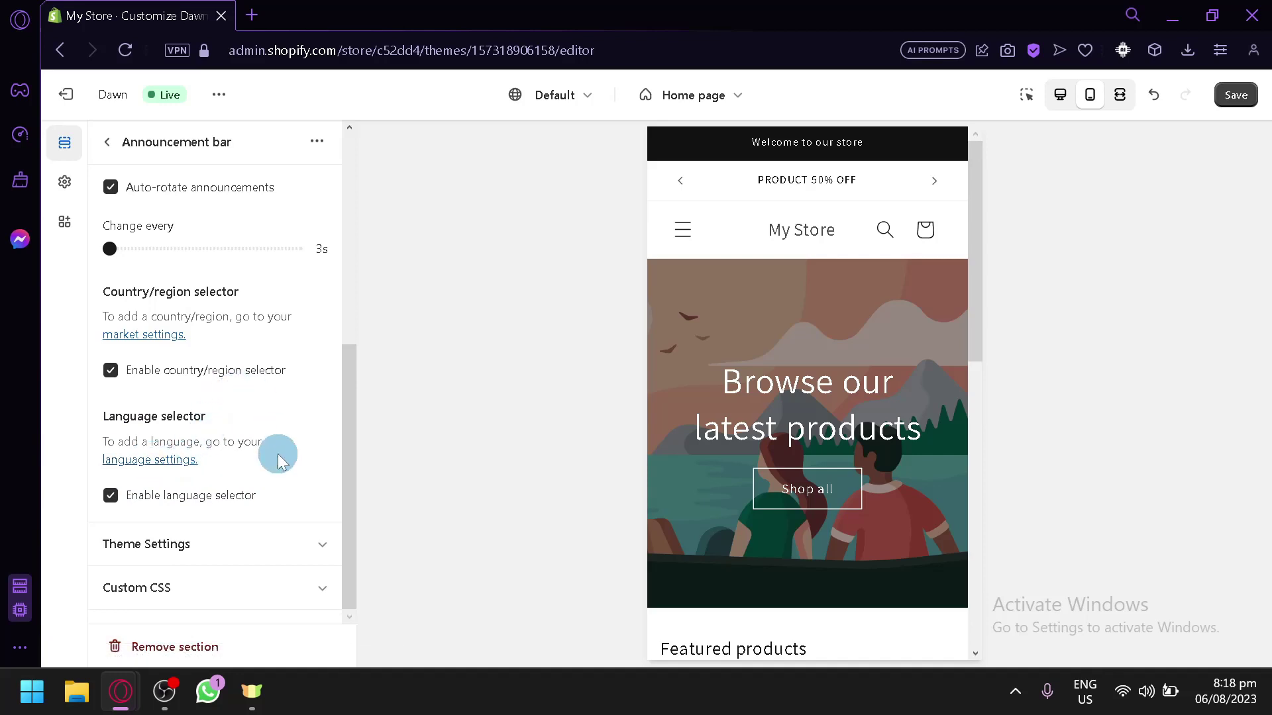
click(316, 552)
scroll(291, 516, down, 6)
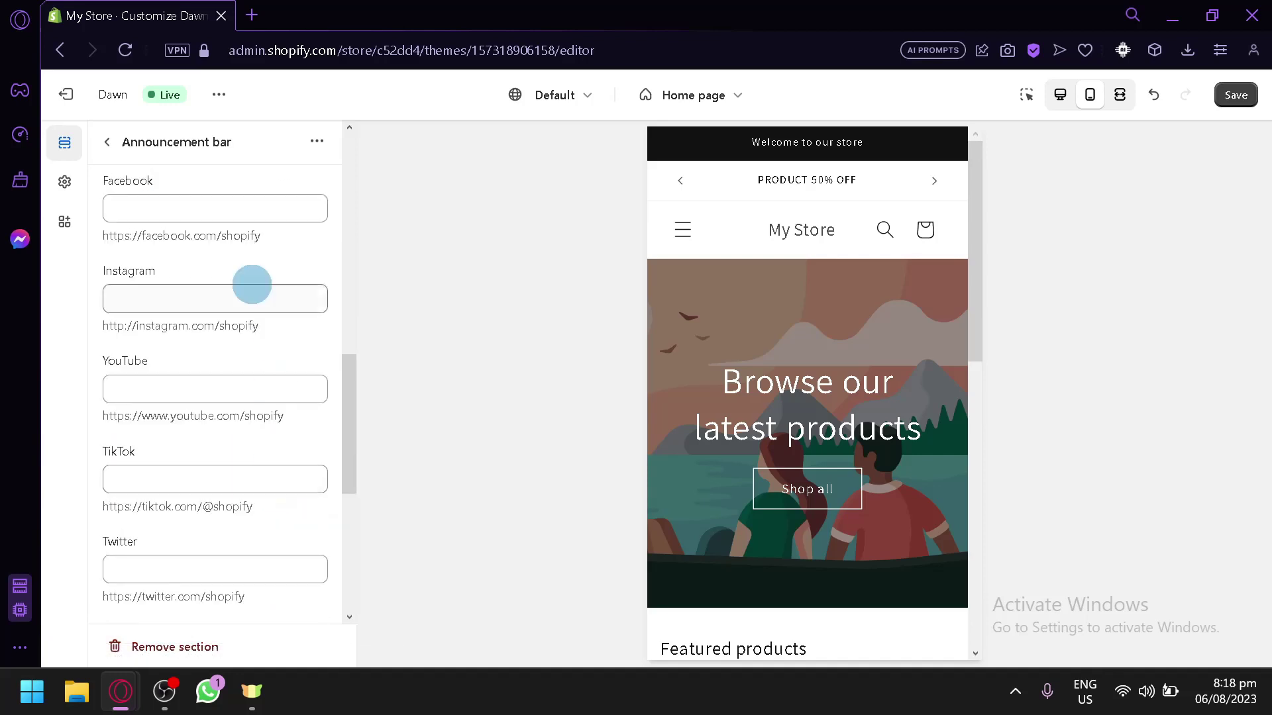
scroll(249, 285, up, 2)
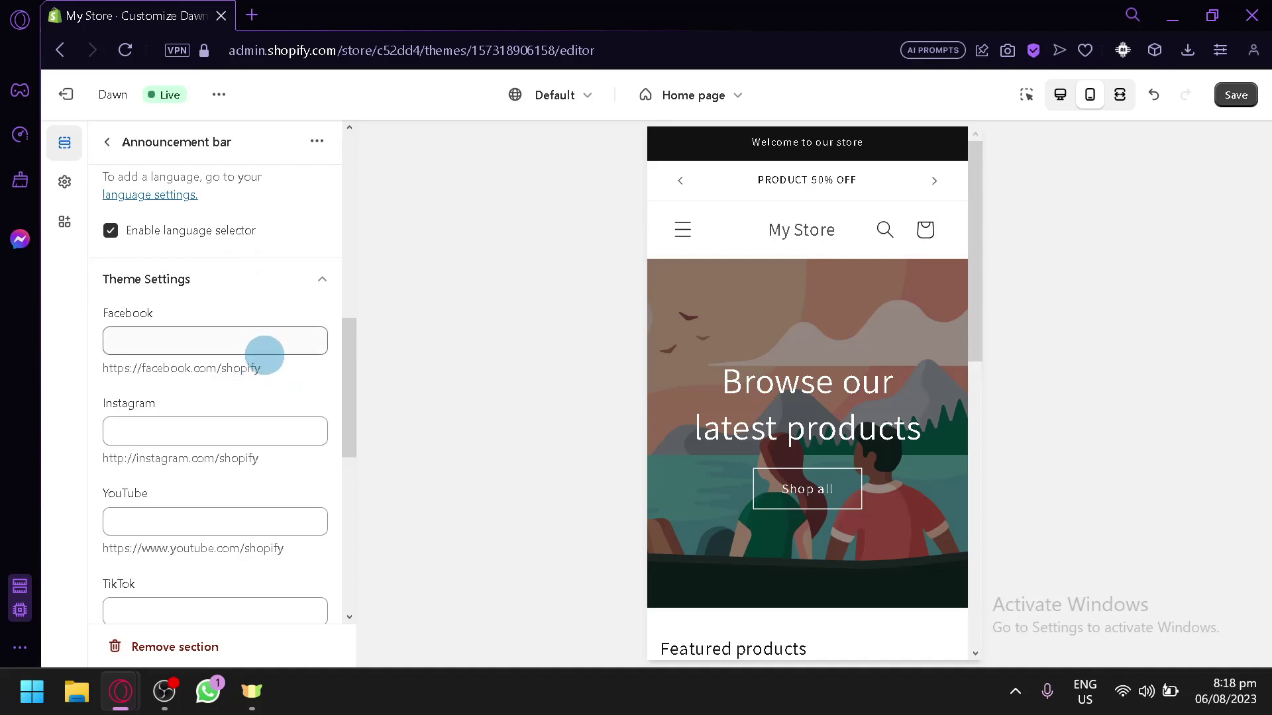
drag(264, 357, 100, 369)
key(ctrl+c)
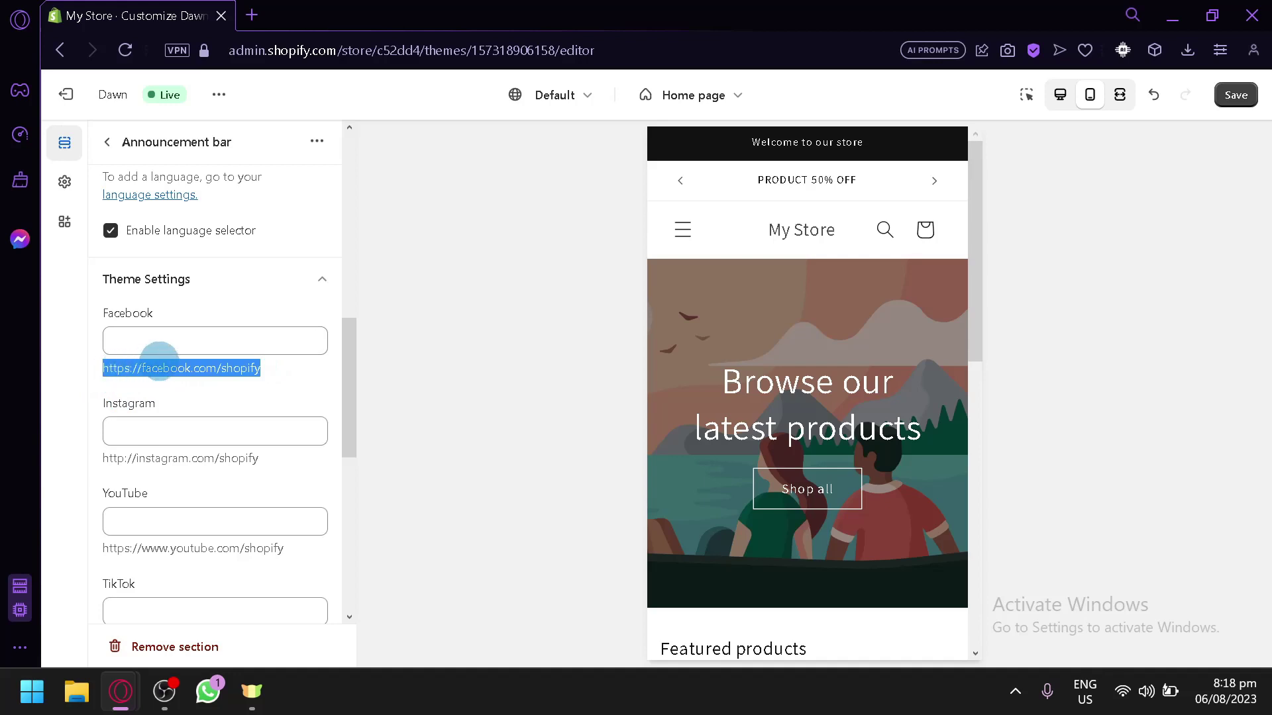
click(163, 345)
key(ctrl+v)
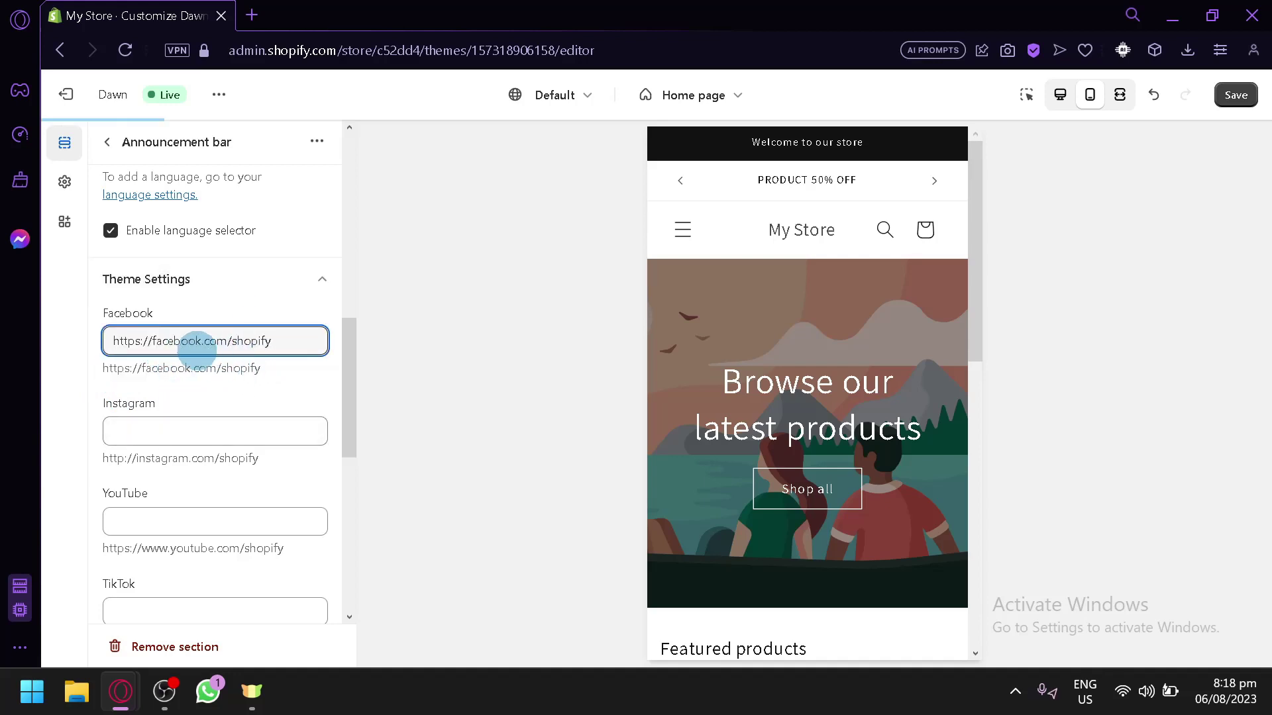
drag(269, 460, 101, 459)
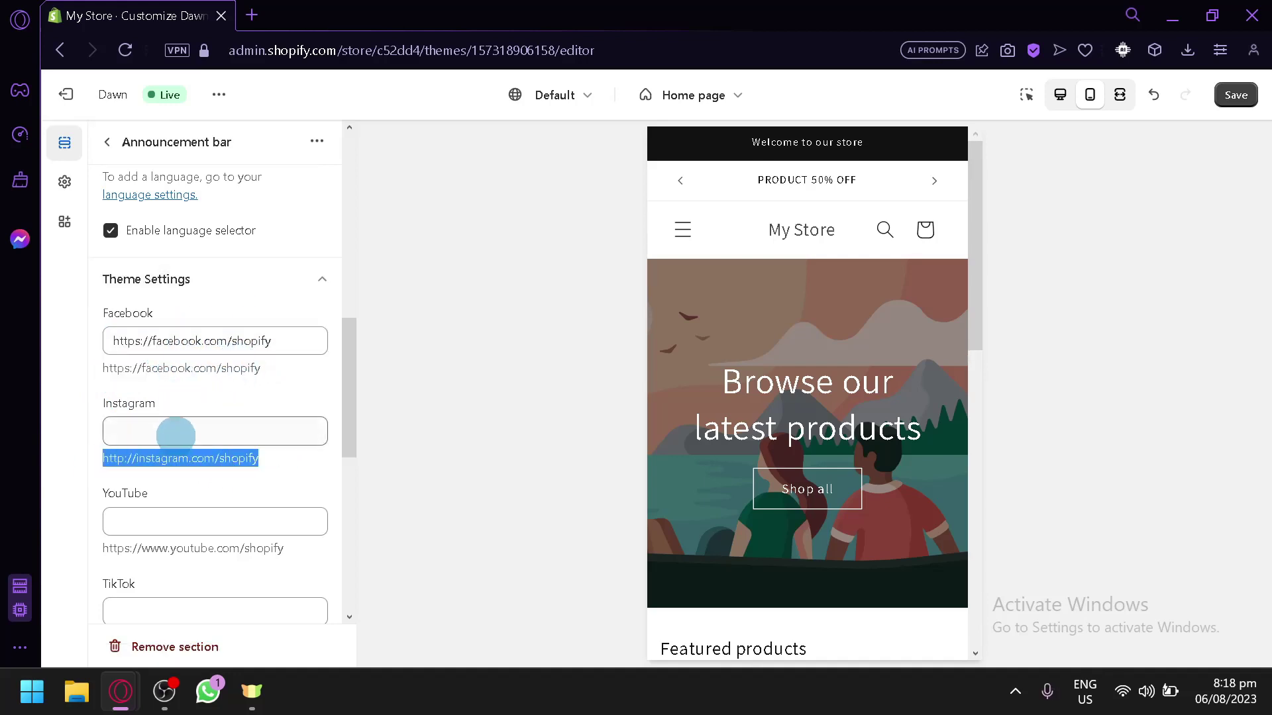
click(176, 436)
text(http://instagram.com/shopify)
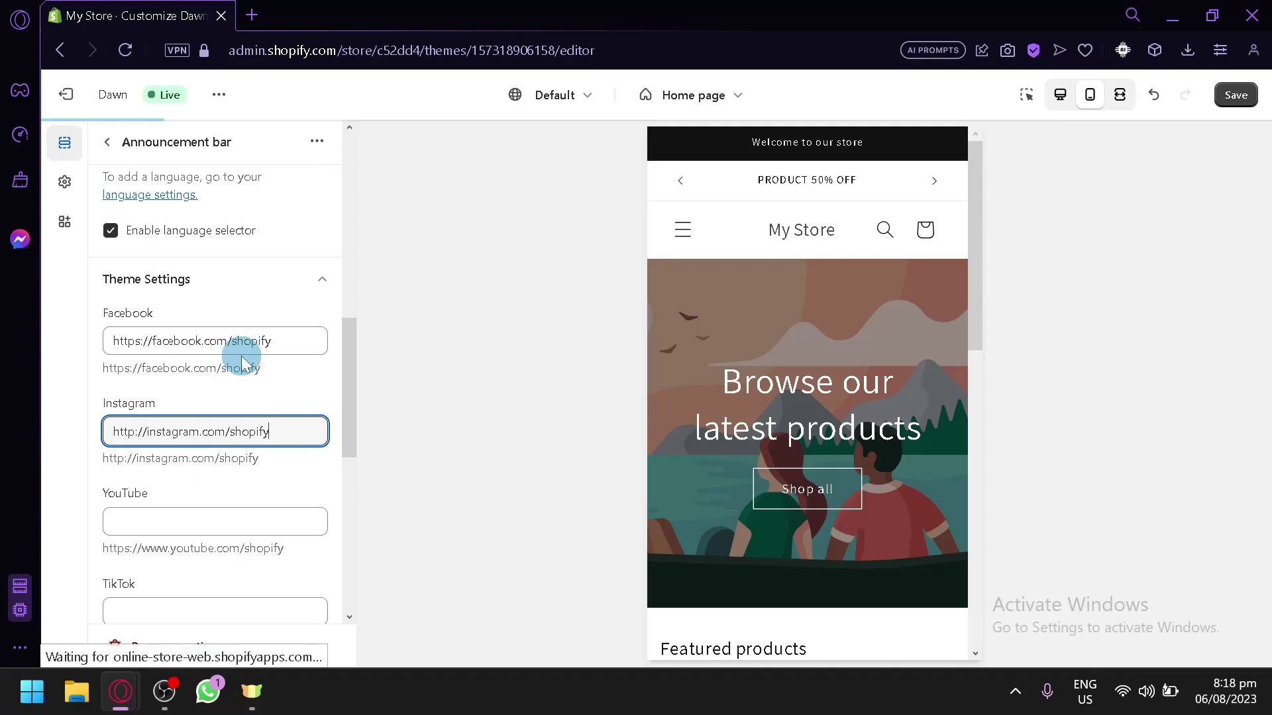
mouse_move(121, 692)
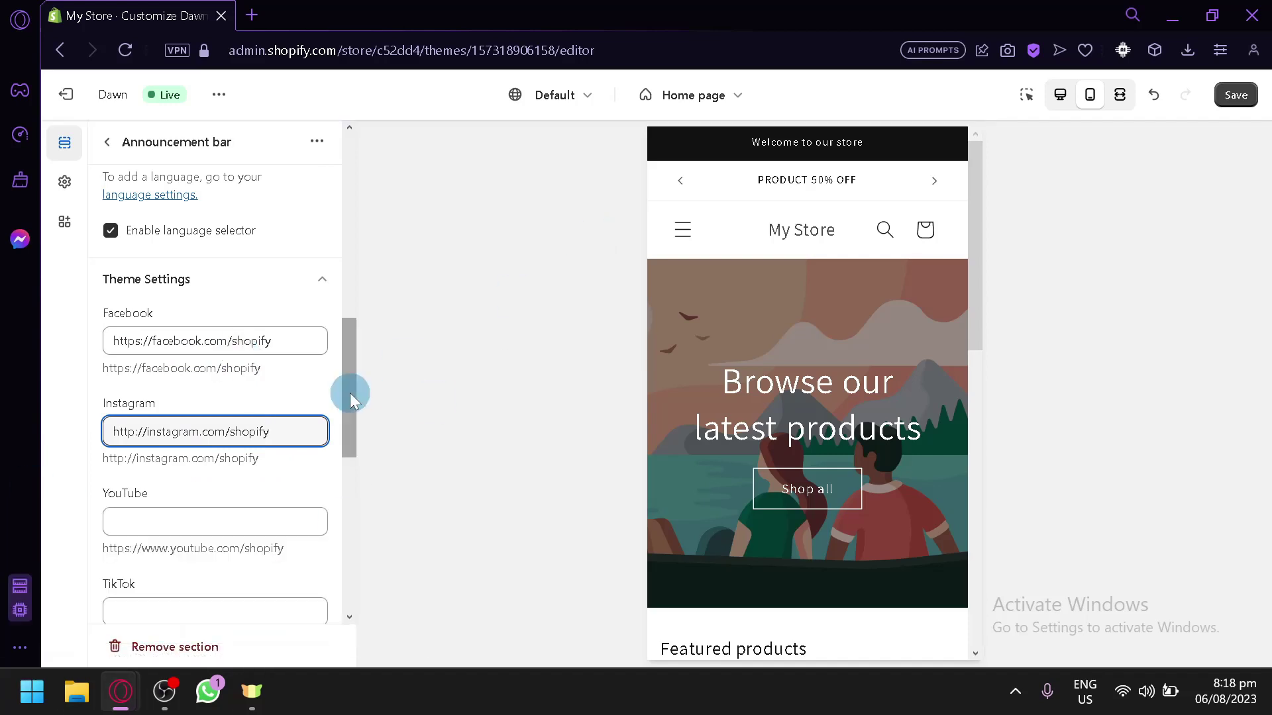
drag(352, 398, 106, 419)
click(153, 443)
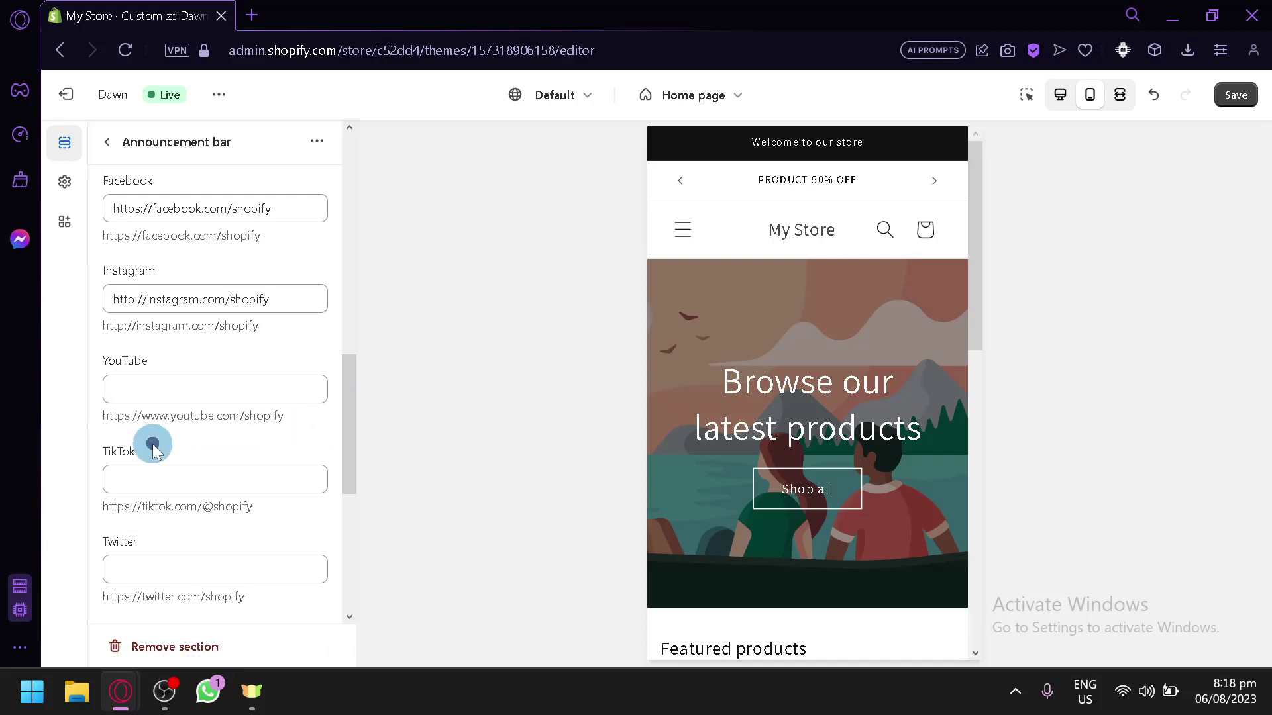
drag(297, 418, 90, 414)
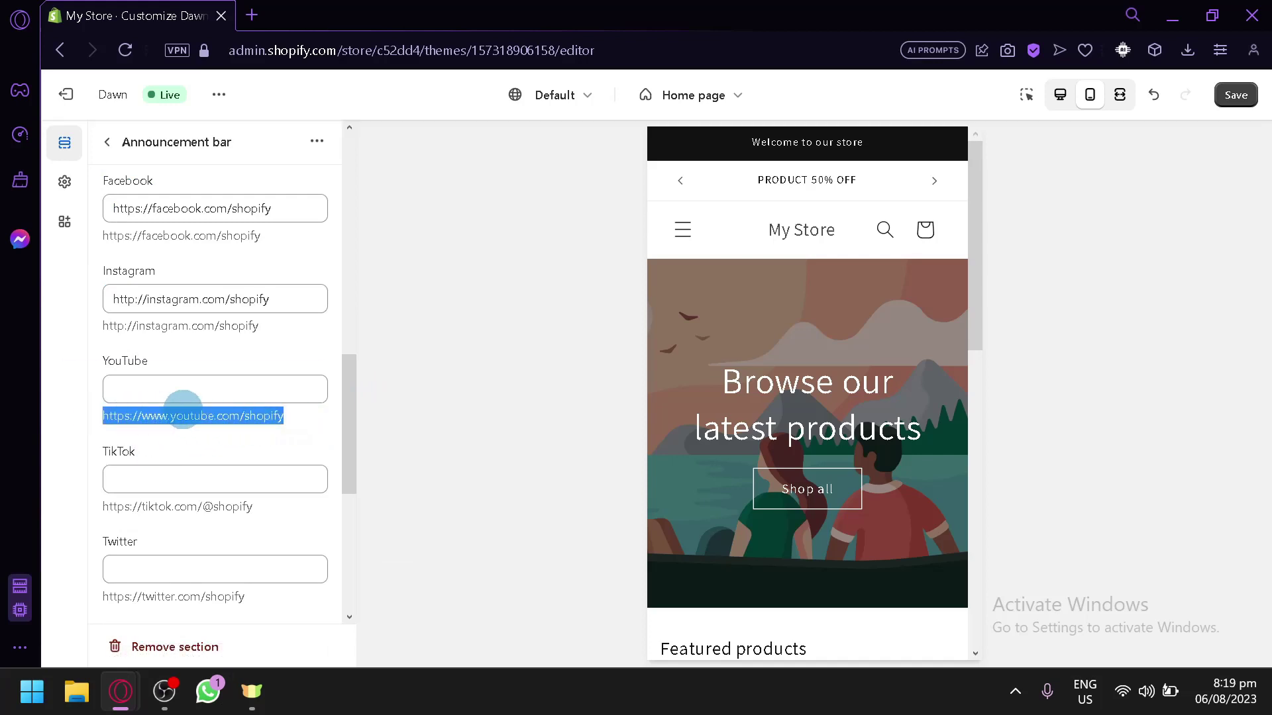
click(208, 385)
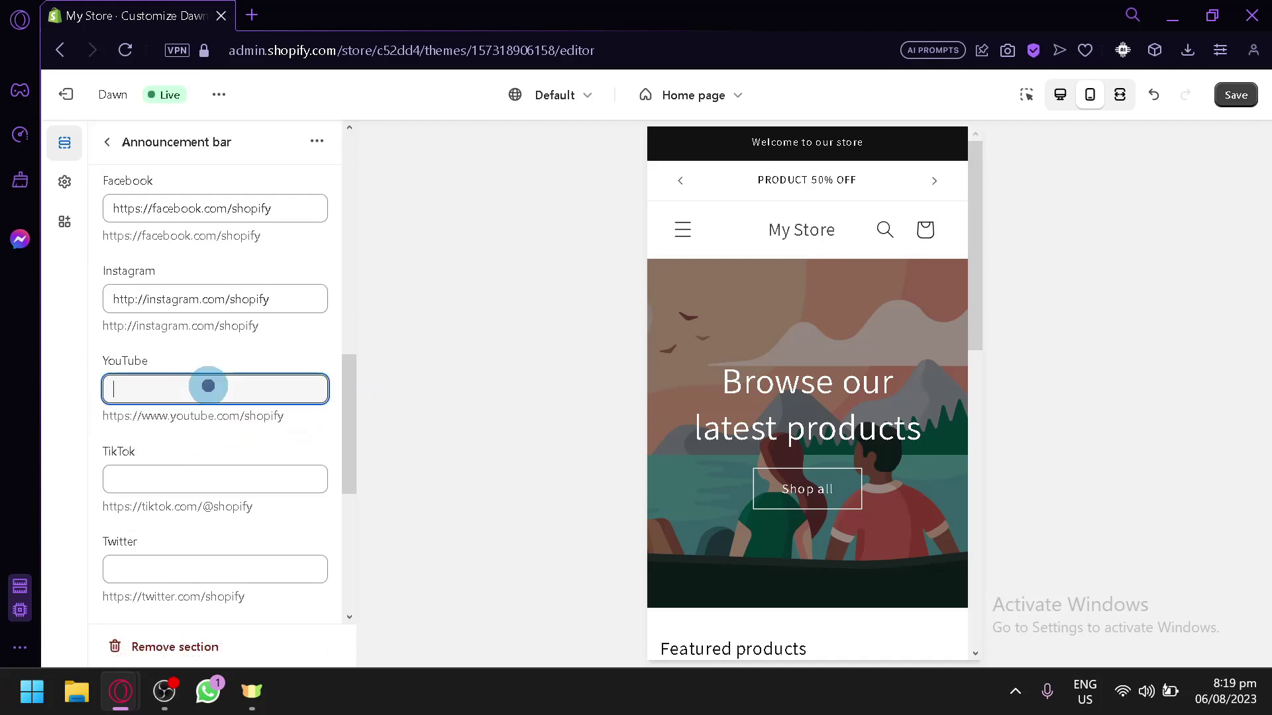
click(369, 477)
- Review the announcement bar's settings, including the remaining social media link fields and the Custom CSS section
scroll(218, 374, down, 4)
scroll(219, 375, up, 6)
scroll(100, 330, up, 10)
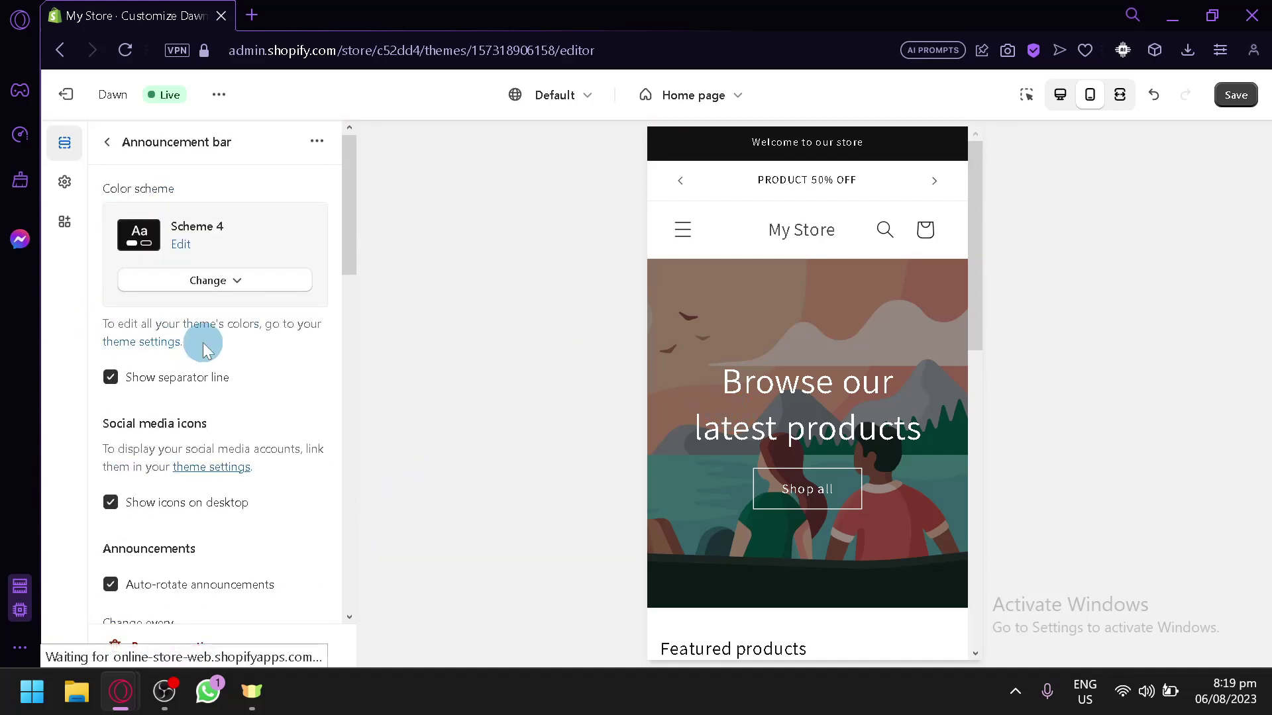
scroll(204, 341, down, 10)
scroll(252, 361, up, 2)
scroll(265, 361, down, 2)
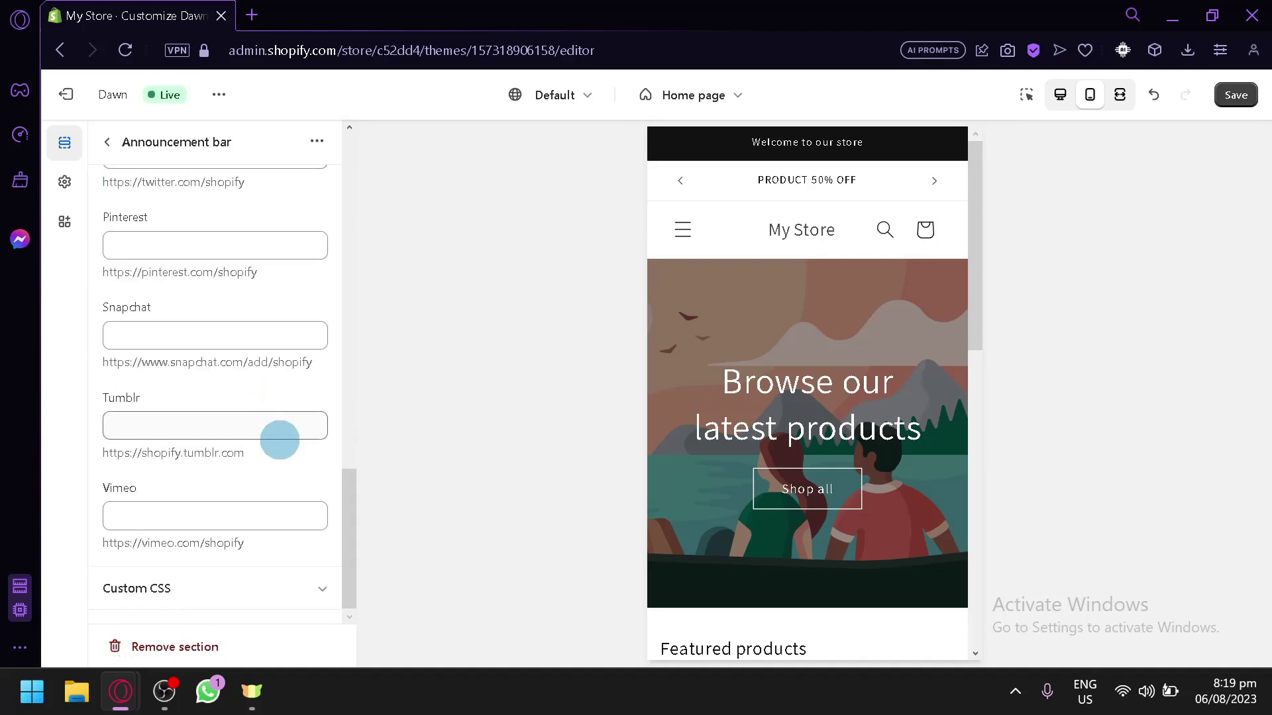
click(290, 591)
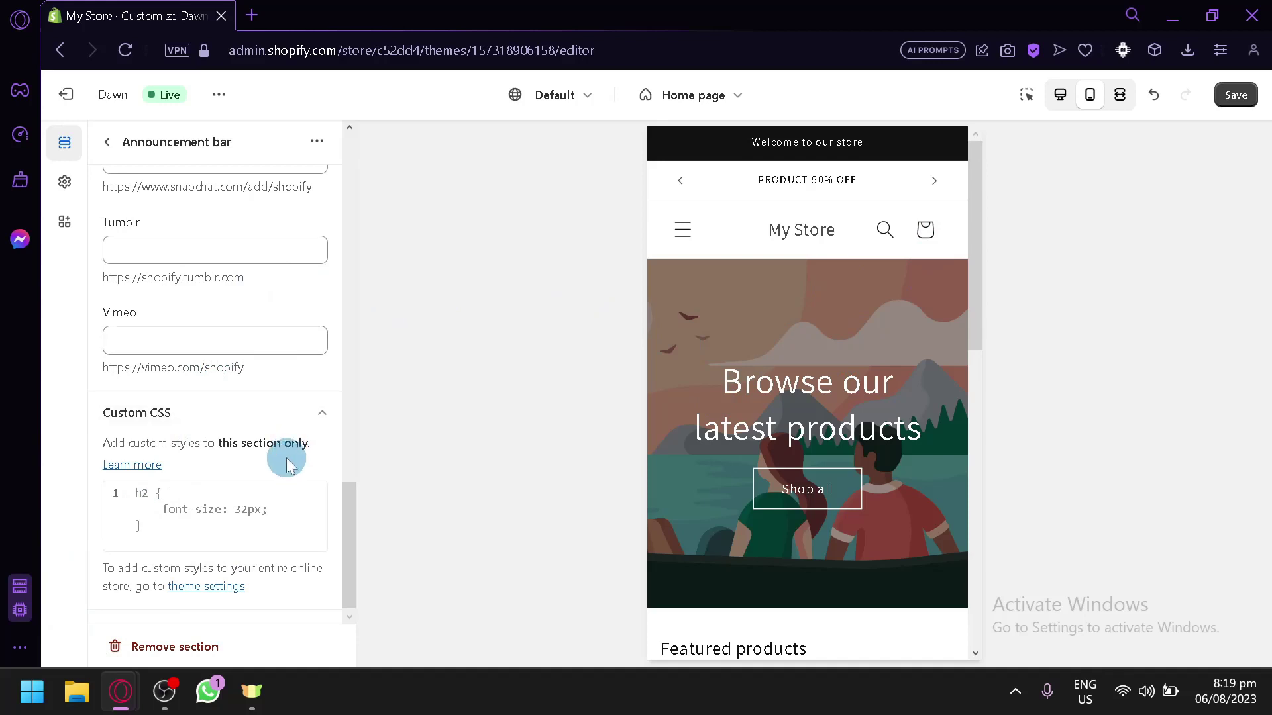
scroll(287, 463, up, 10)
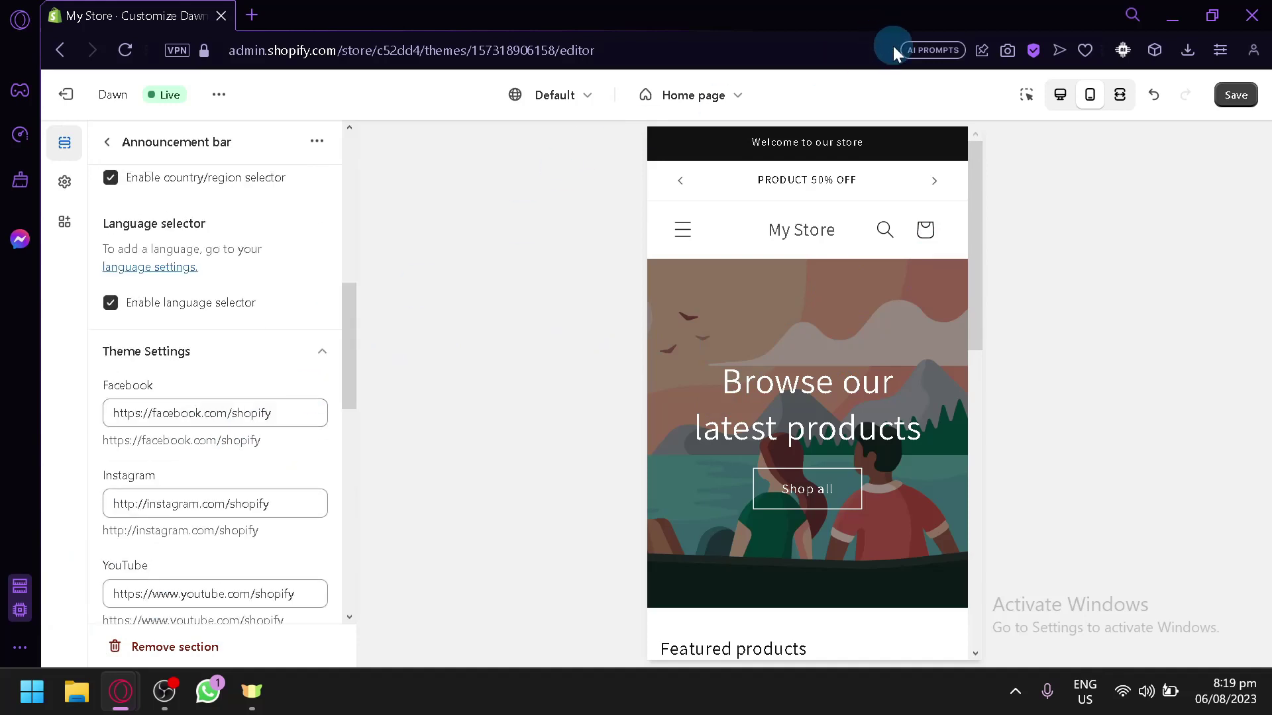
- Check the home page in the desktop, mobile and fullscreen previews, and return to the mobile preview
click(1061, 100)
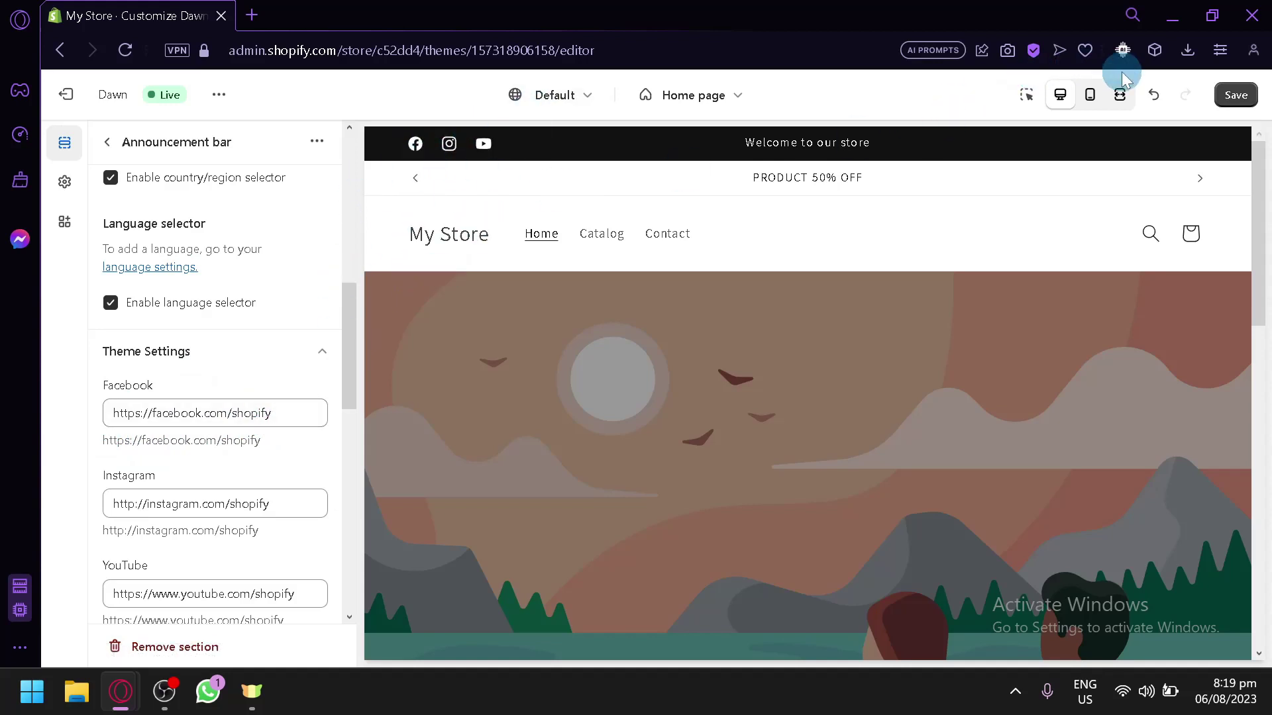
click(1094, 97)
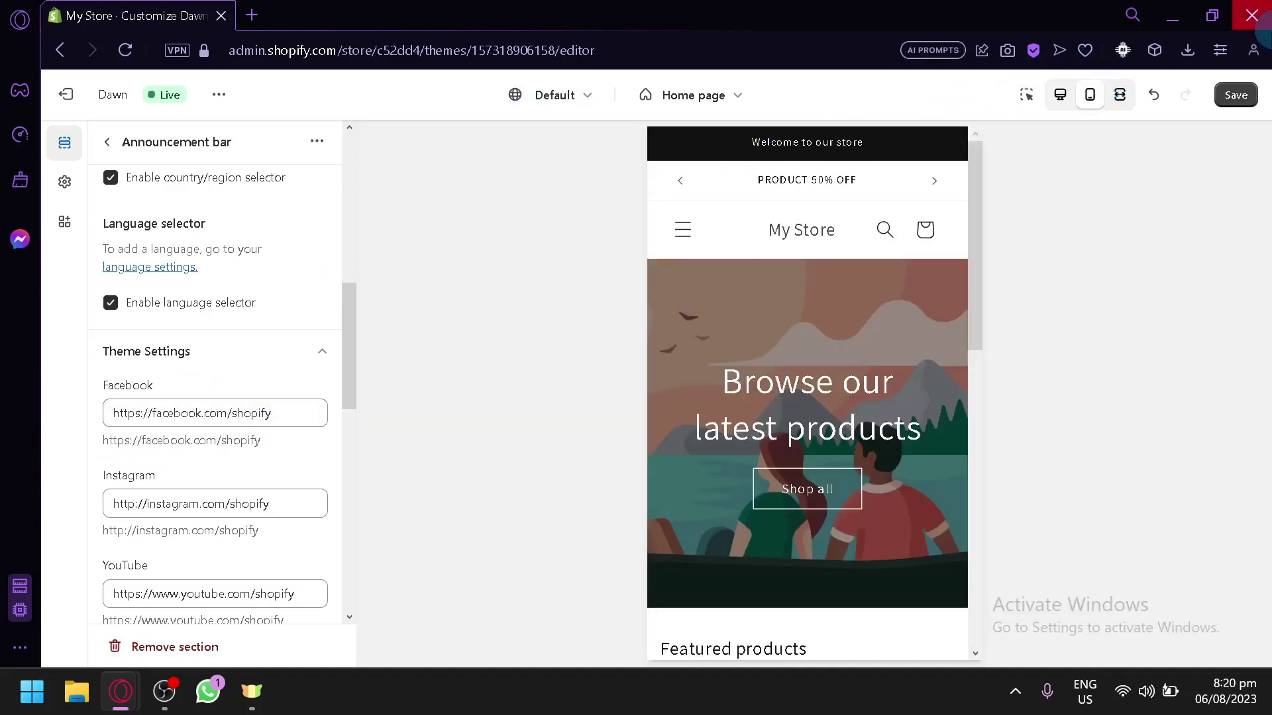
click(1119, 96)
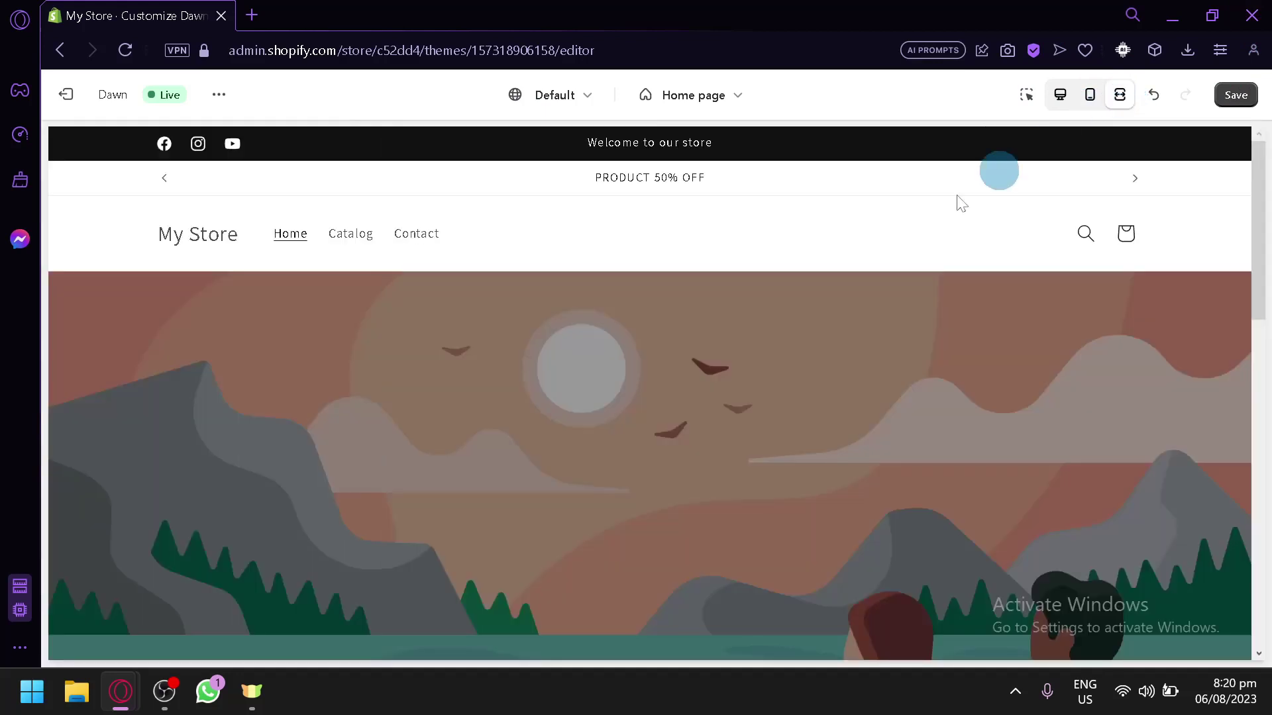
click(1095, 99)
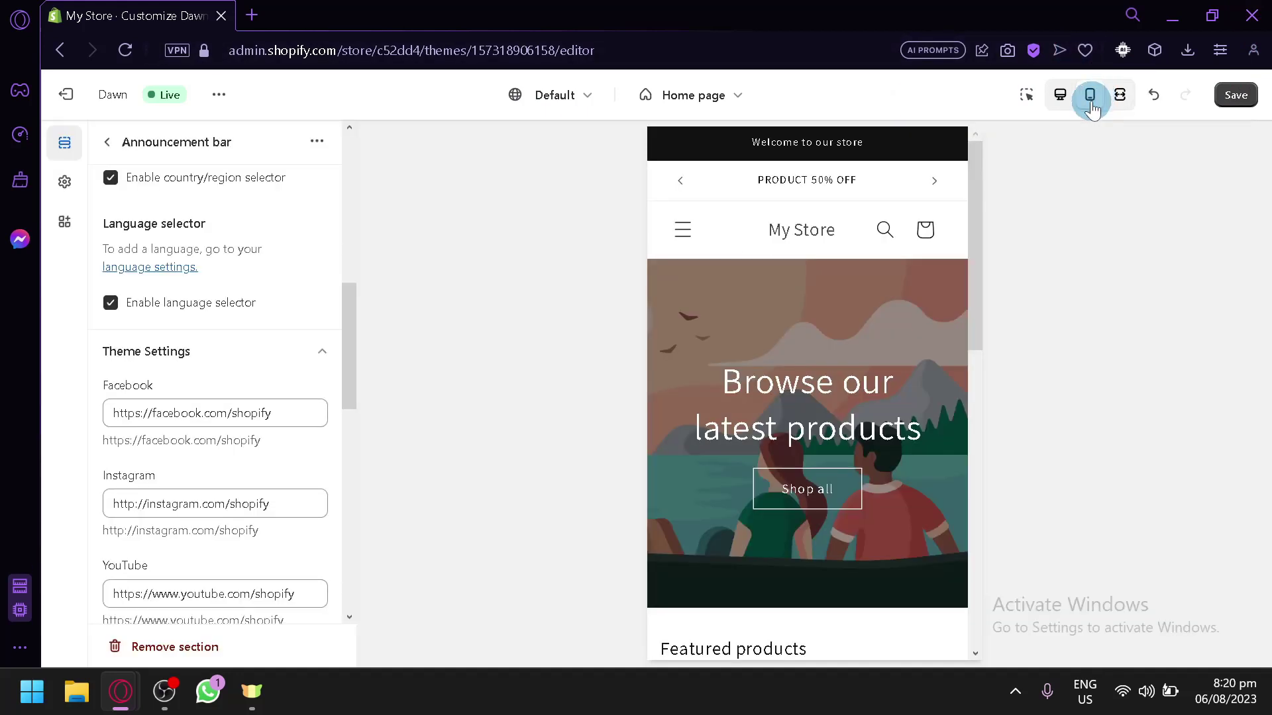
- Open the Header section's settings and set the desktop logo position to Top center
click(107, 143)
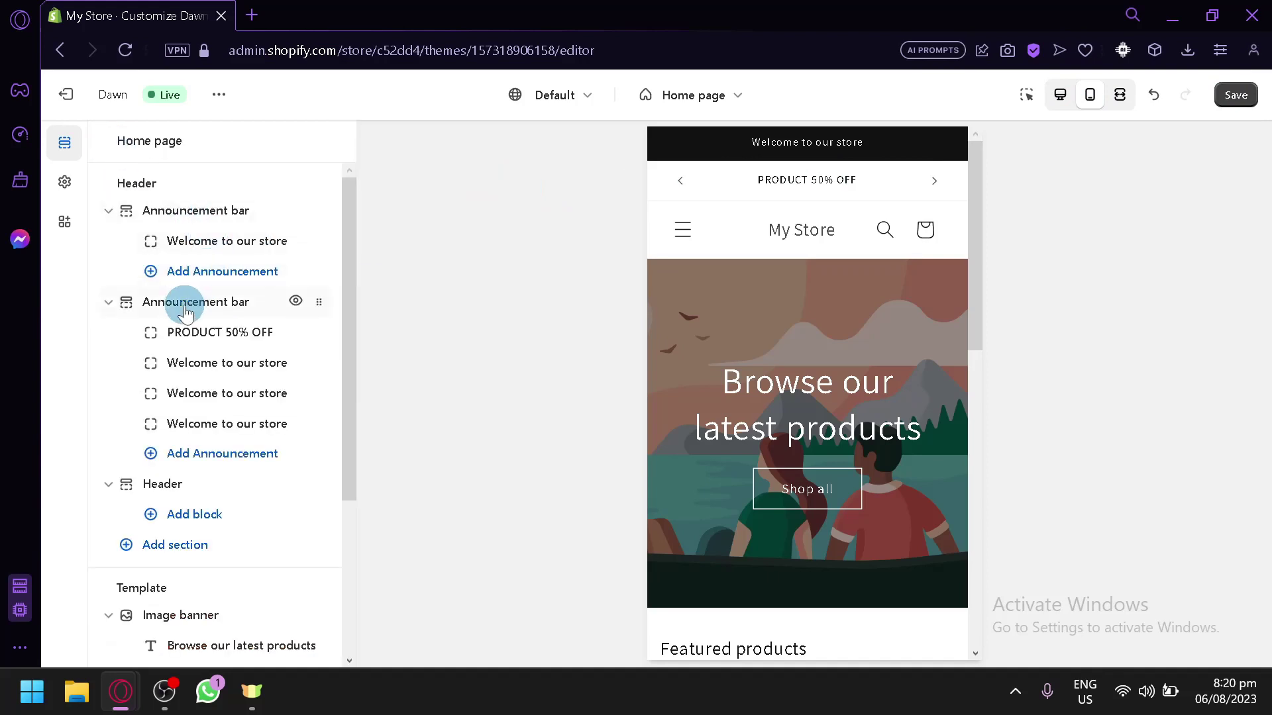
click(163, 485)
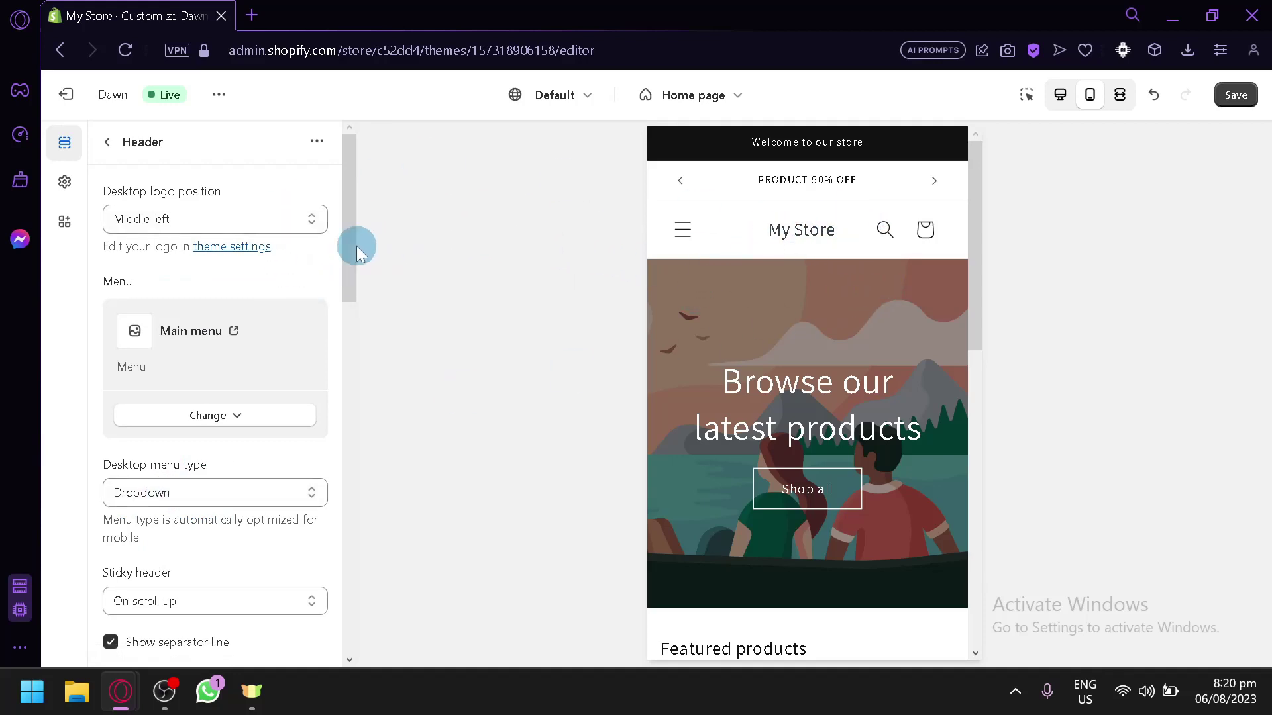
click(212, 218)
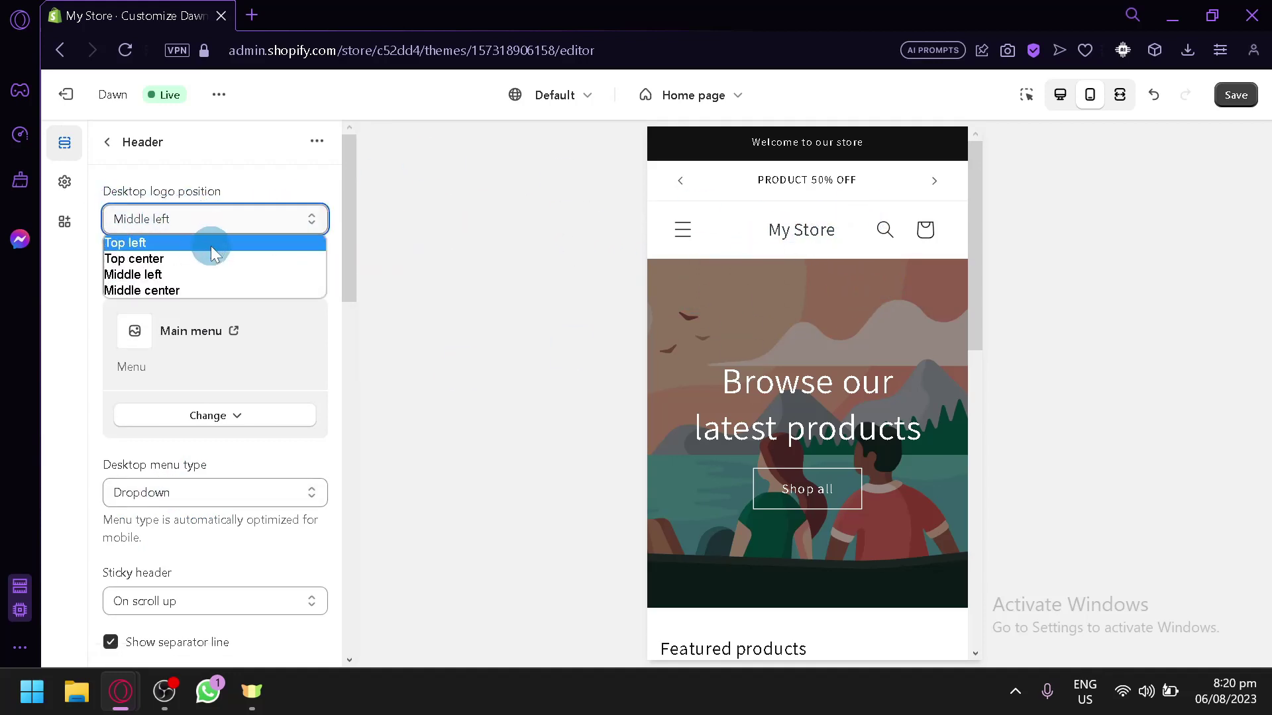
click(212, 245)
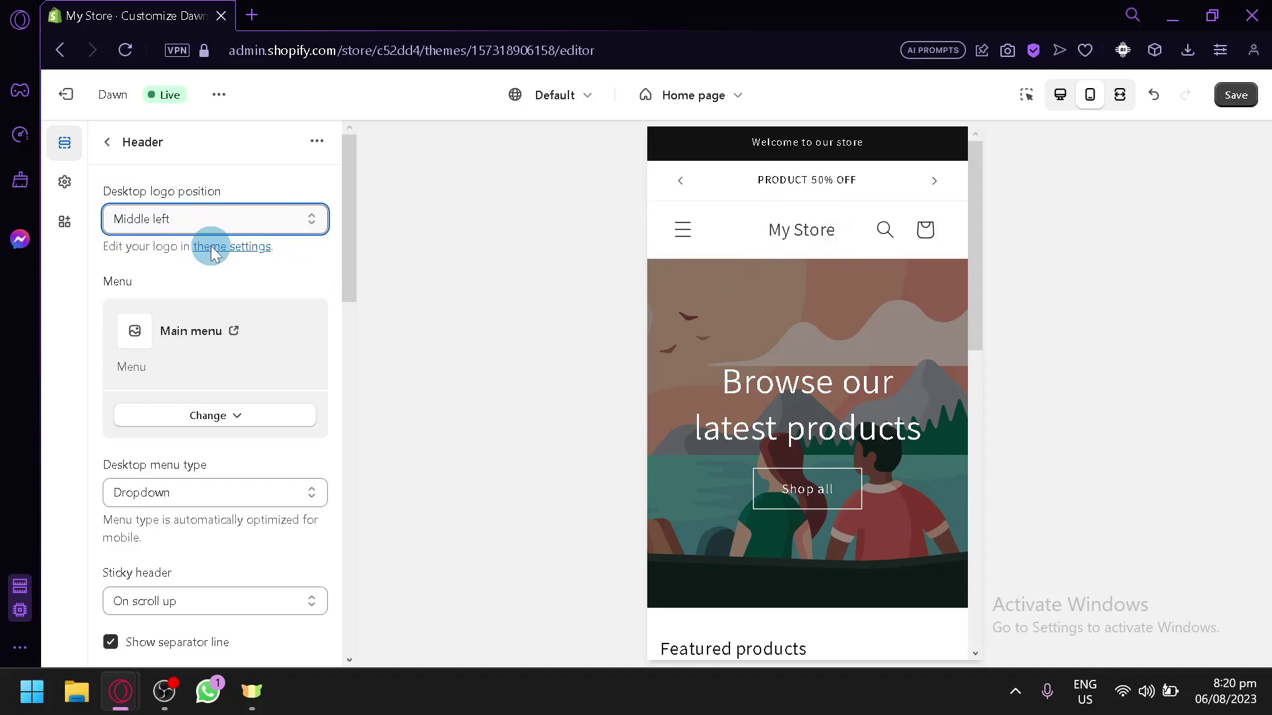
click(282, 215)
click(256, 260)
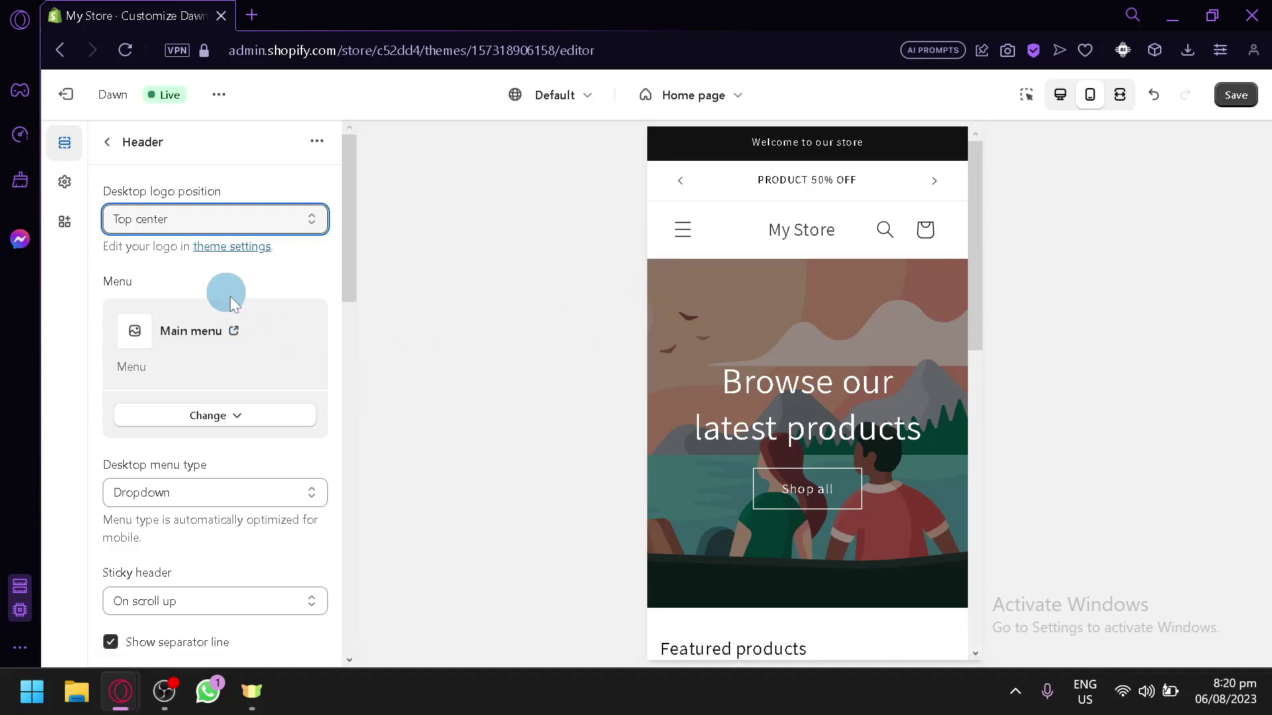
- View the store menu's items in the mobile preview and the menus selectable for the header, without changing the selection
click(228, 417)
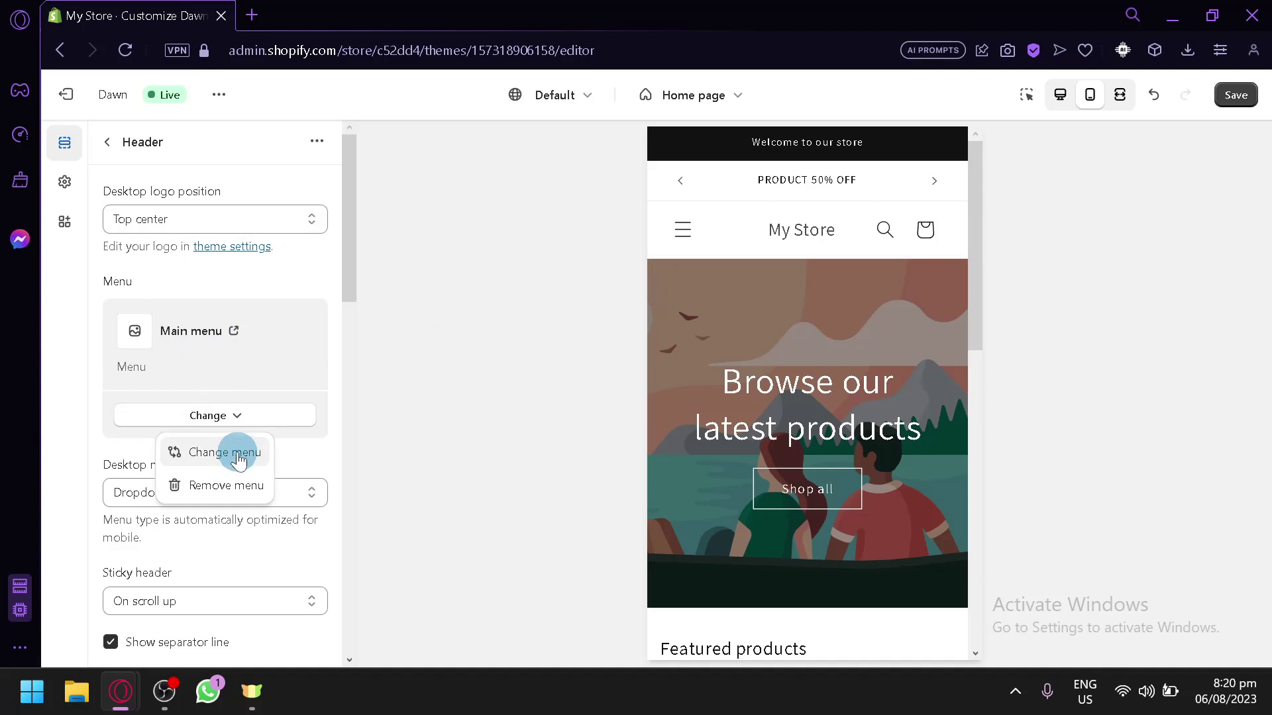
click(693, 245)
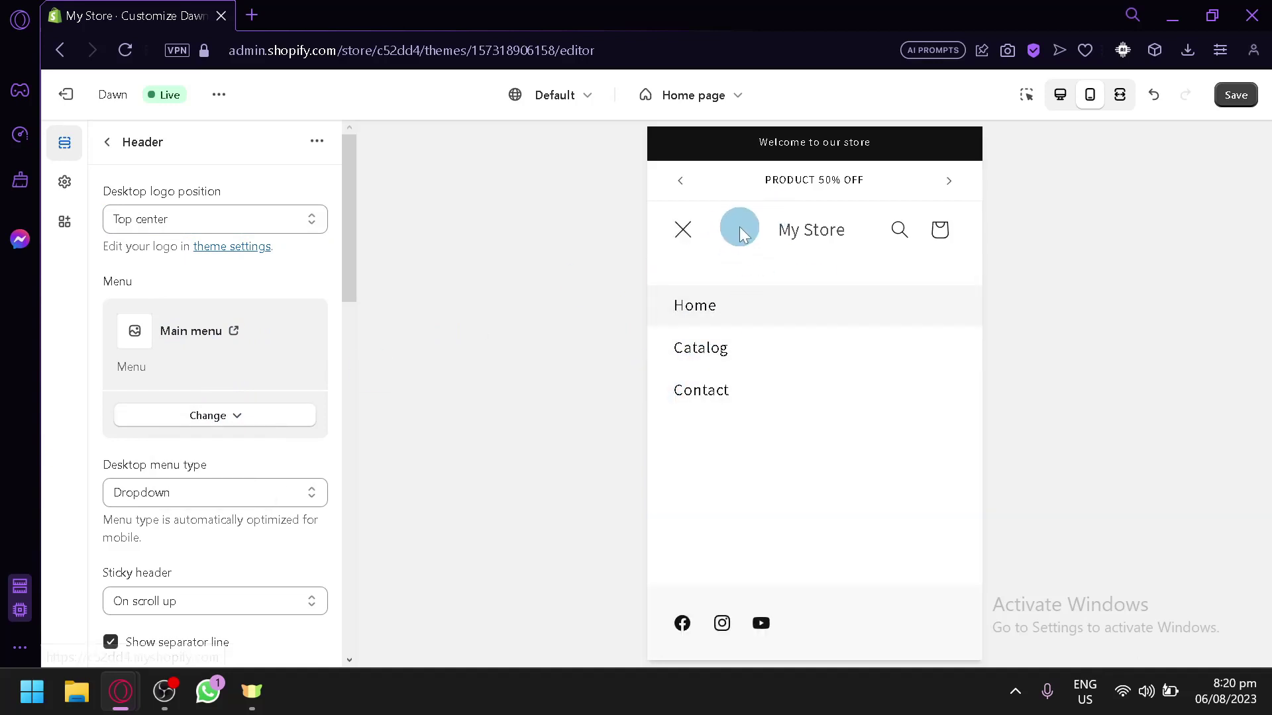
click(236, 416)
click(230, 454)
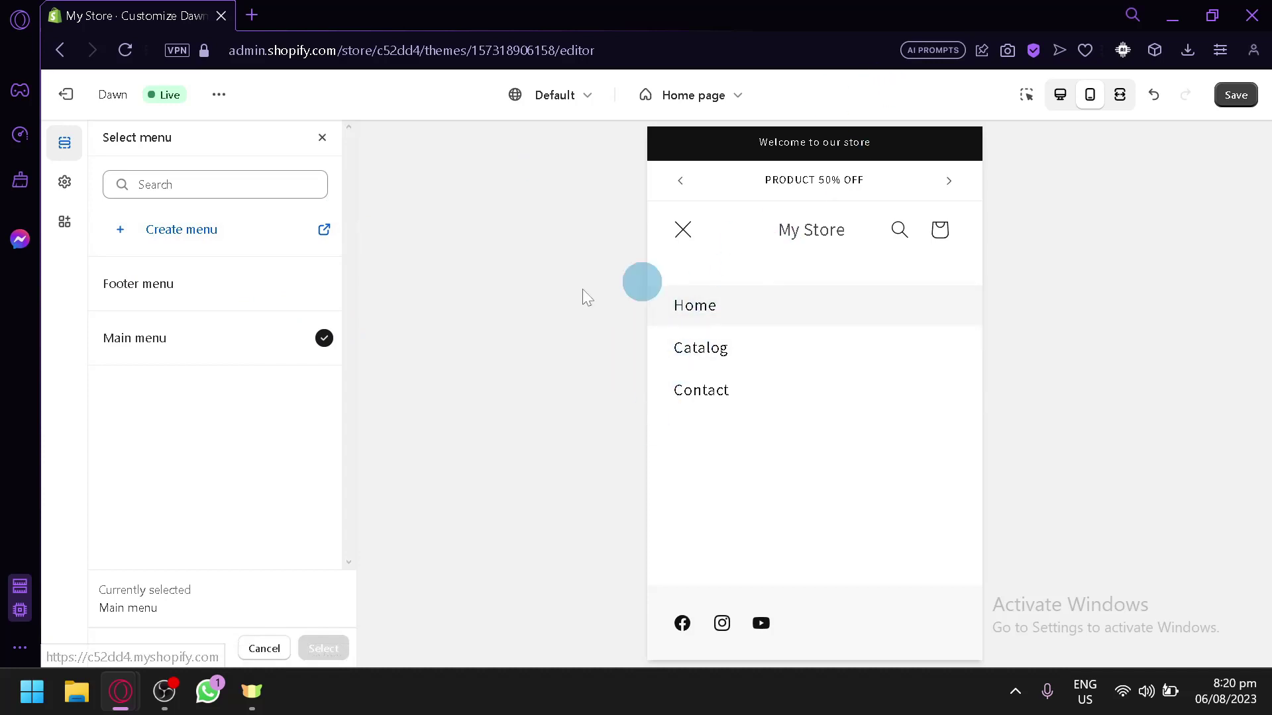
click(318, 151)
- Open the header's Main menu for editing in a new tab, comparing it with the theme editor preview
click(234, 330)
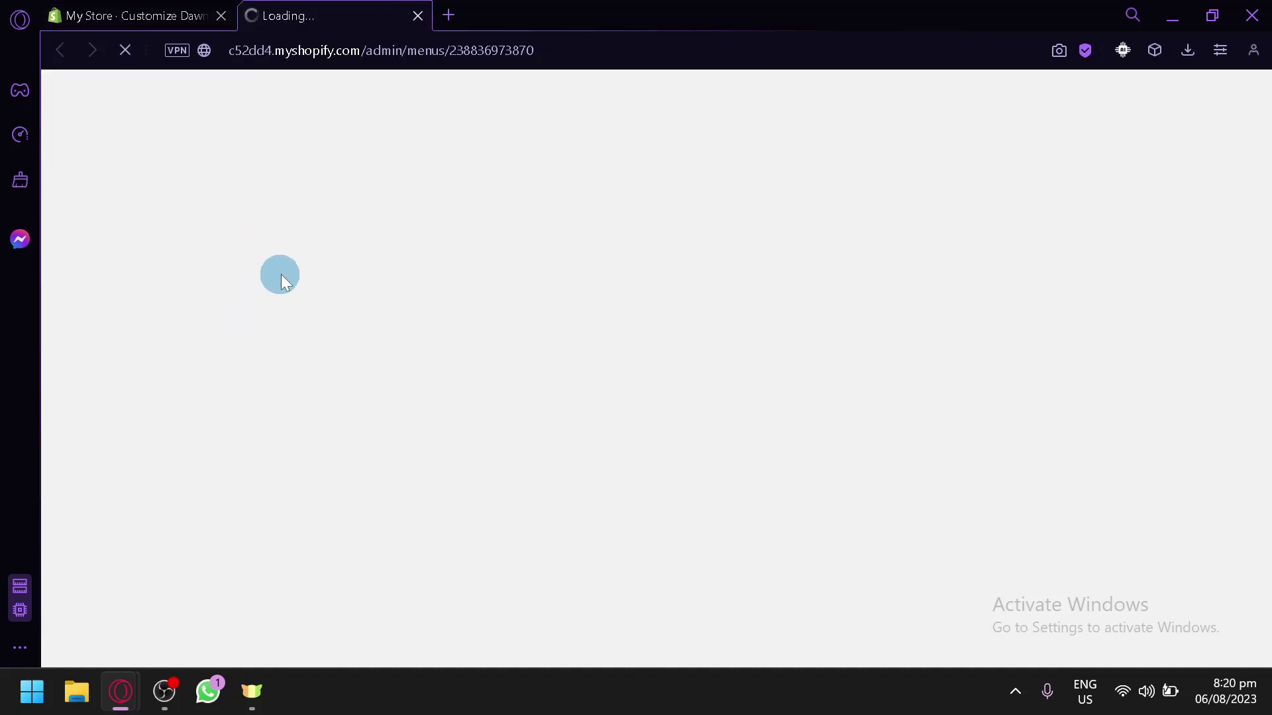
click(116, 12)
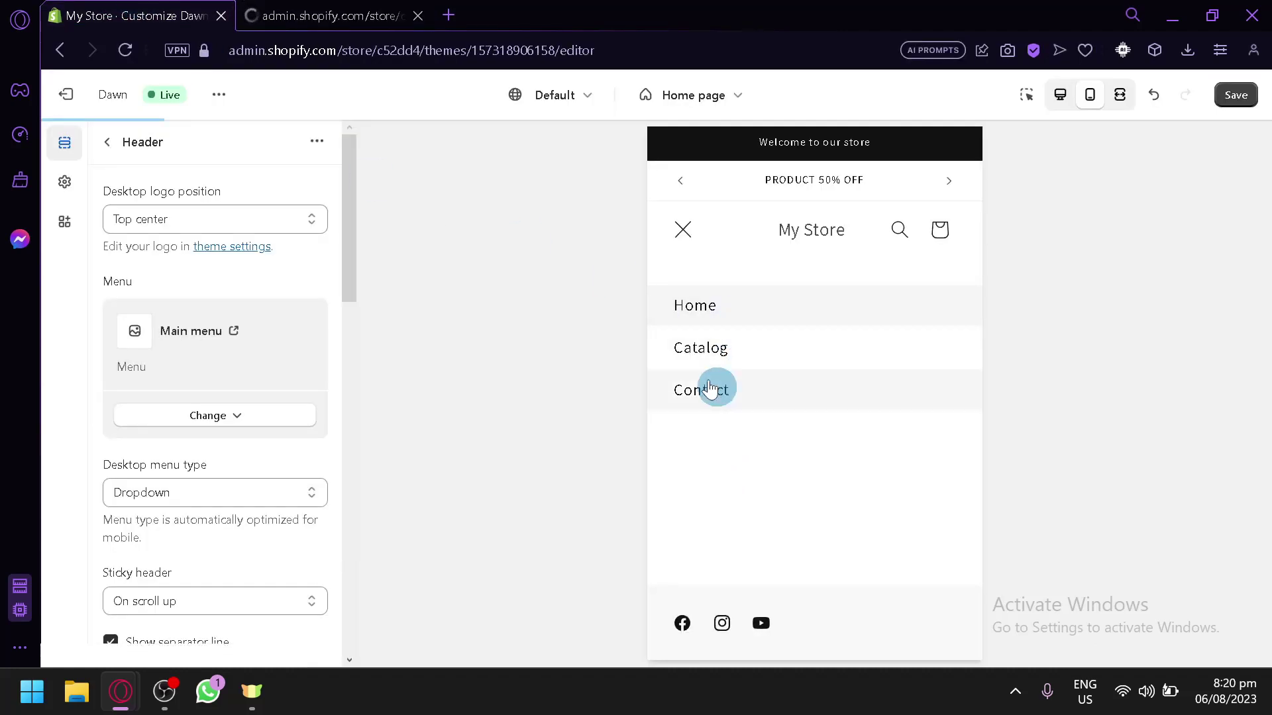
click(361, 10)
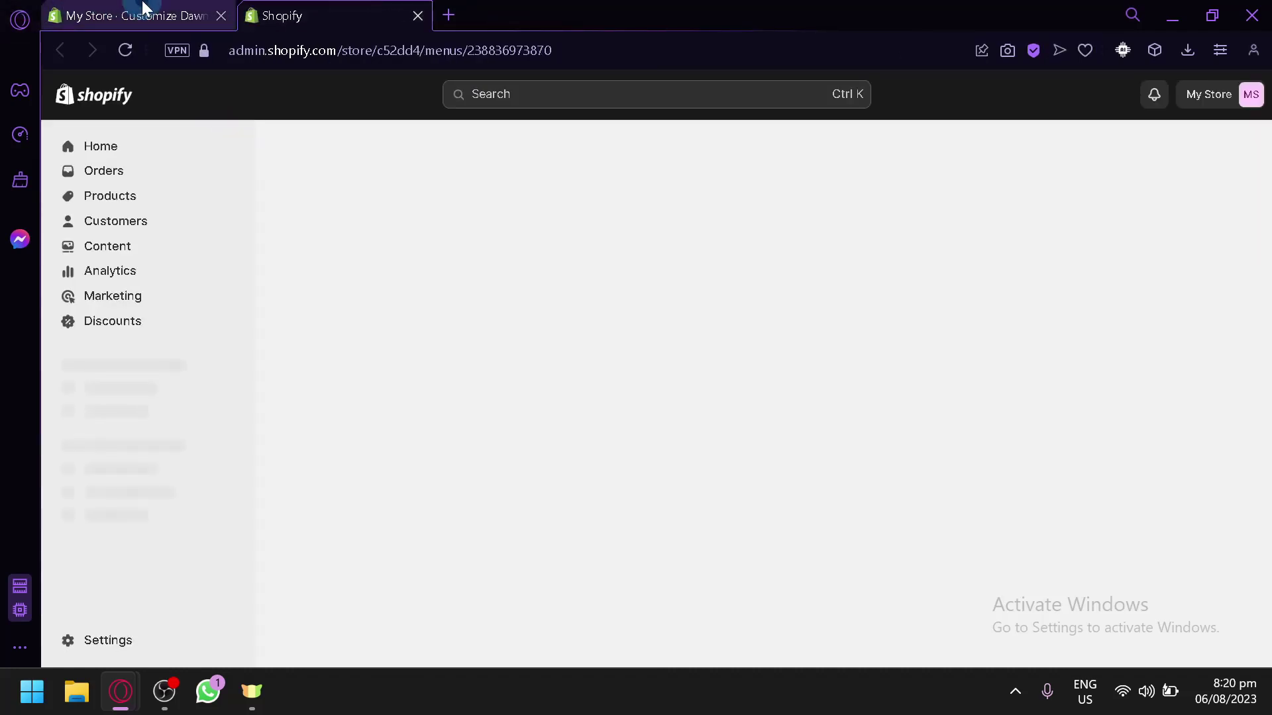
click(144, 8)
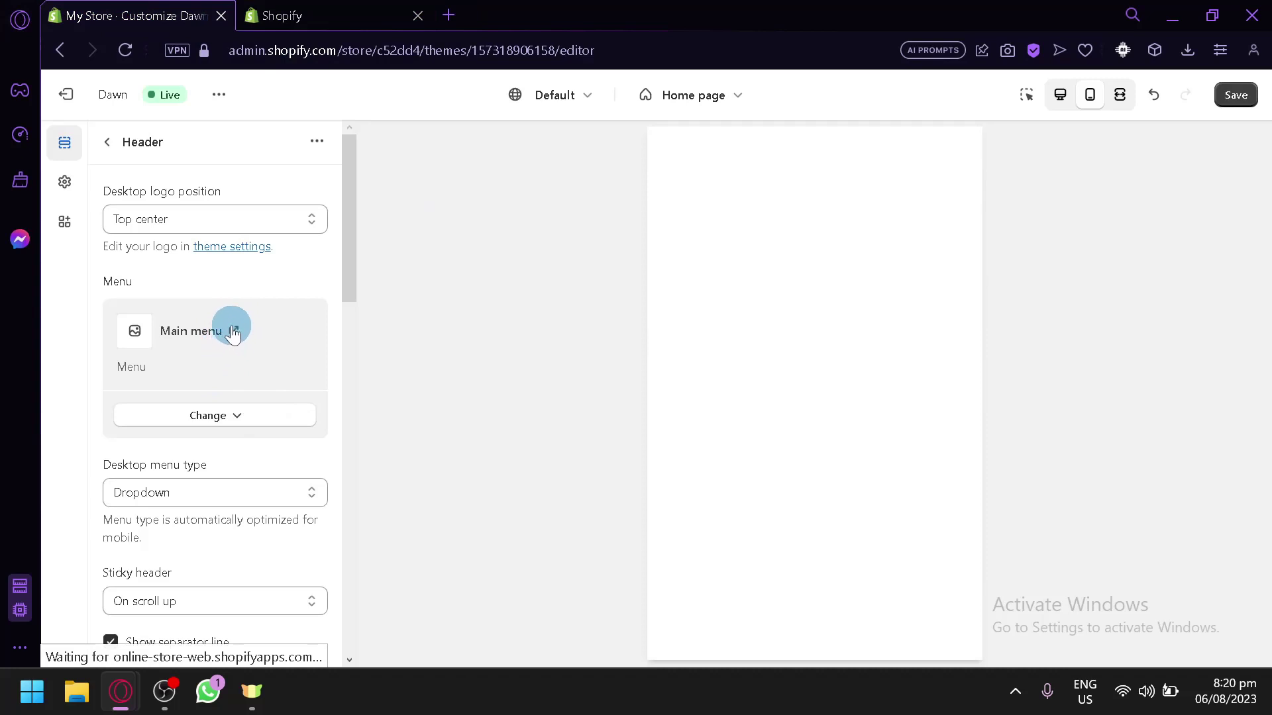
click(352, 8)
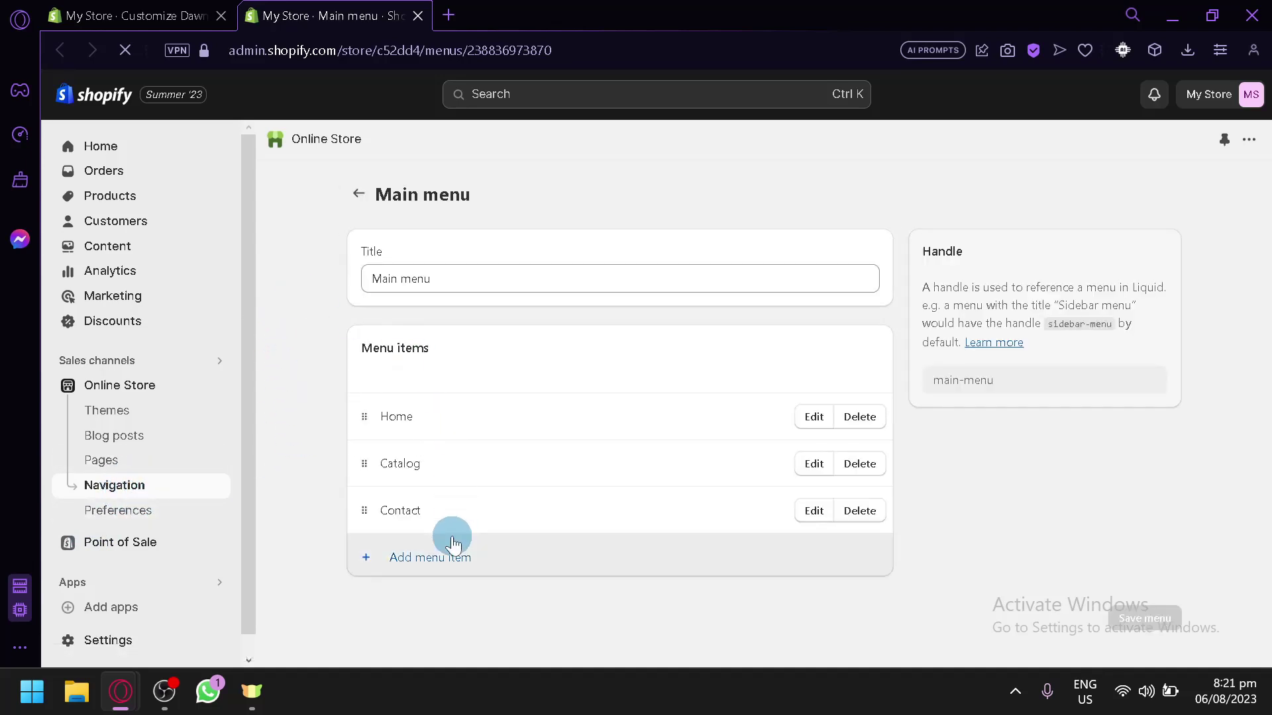
- Start a new Main menu item named "About us" and show the available link targets
click(454, 557)
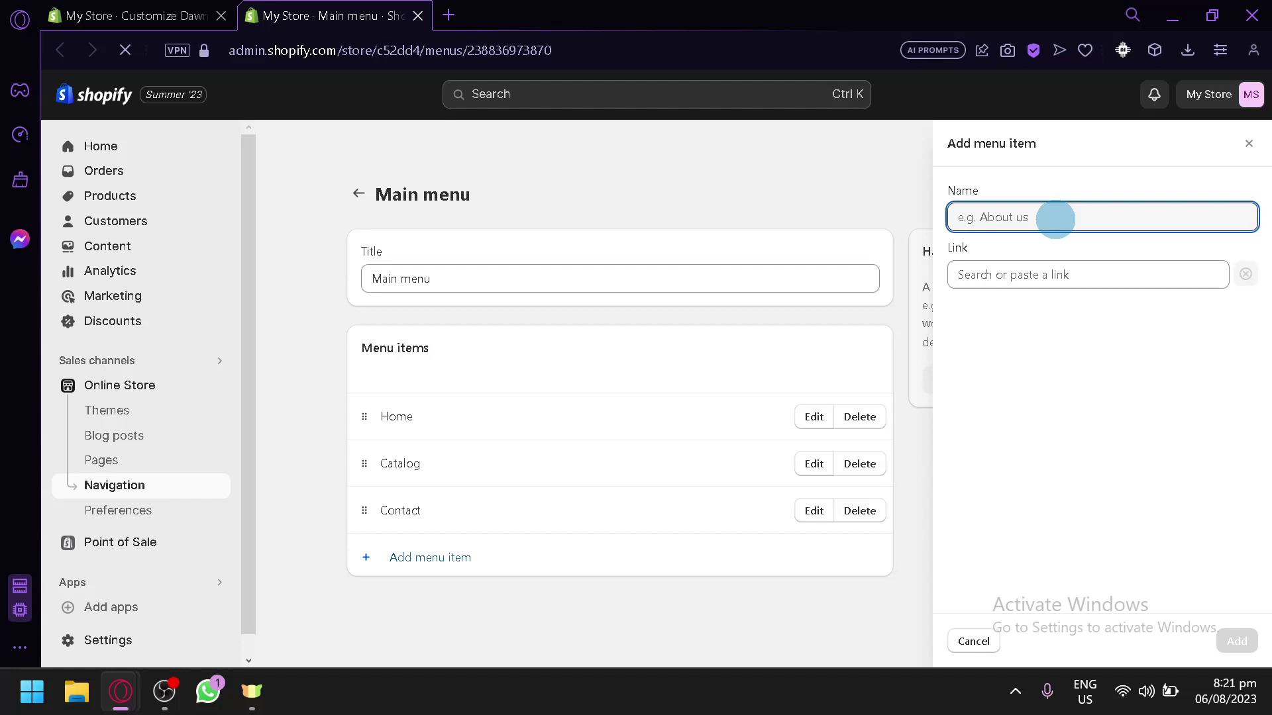
text(About us)
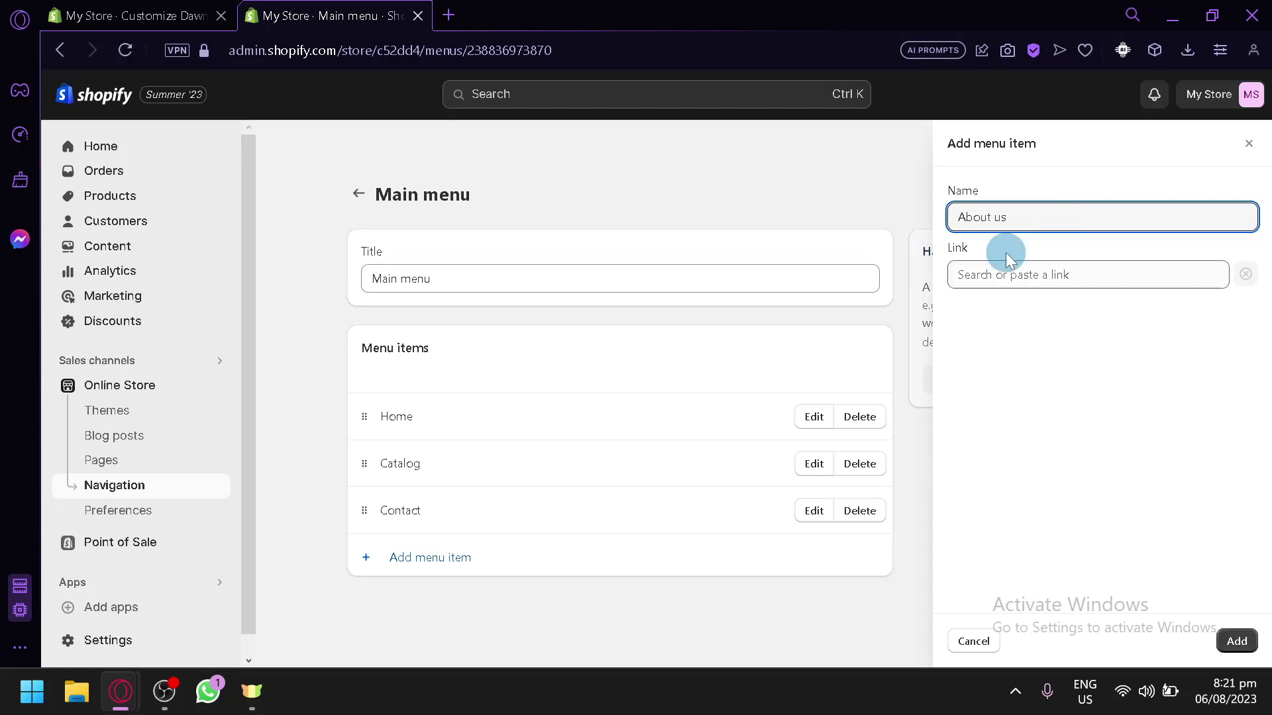
click(1042, 287)
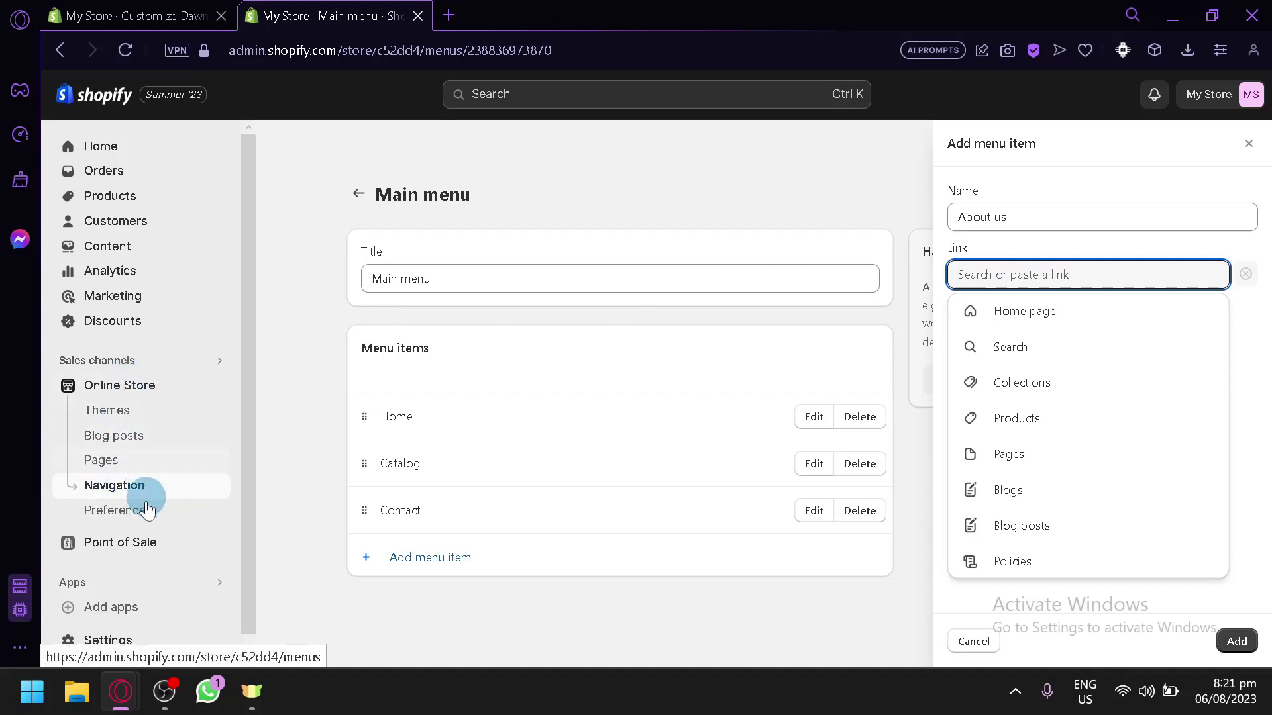
- Open the online store's Pages list in a new tab and switch to it, leaving the menu item form open
click(115, 462)
right_click(115, 462)
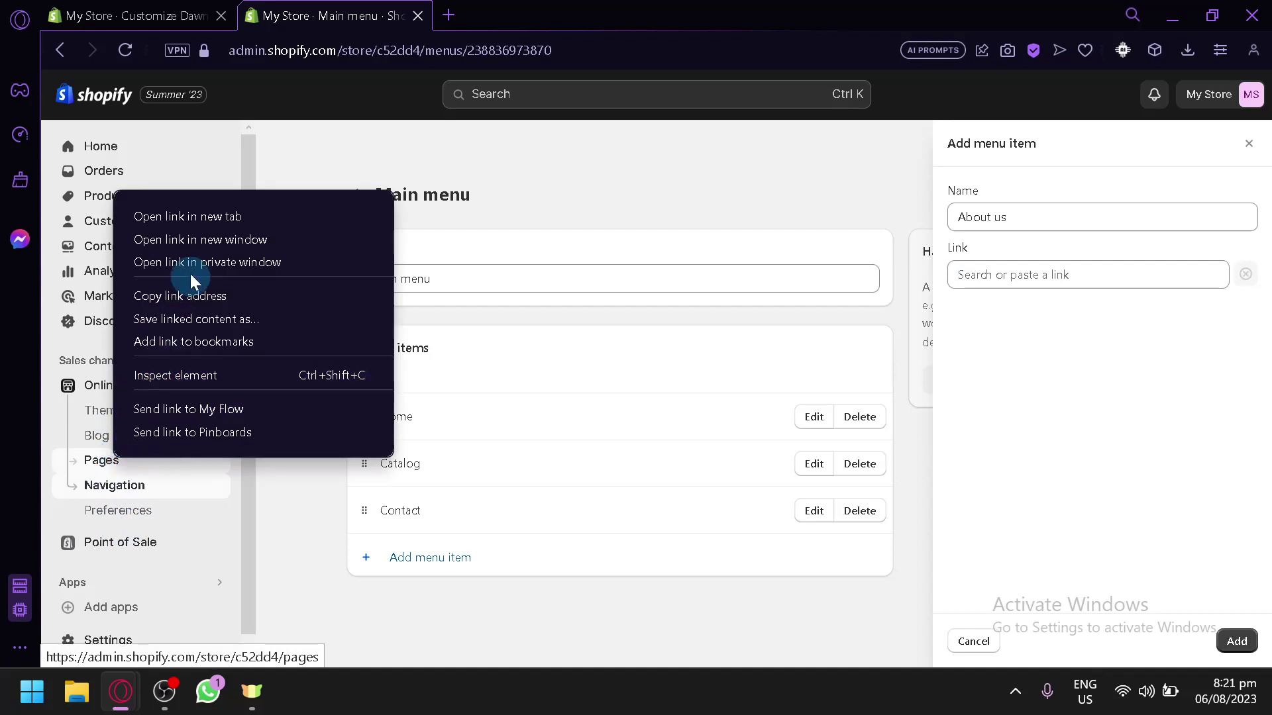
click(213, 211)
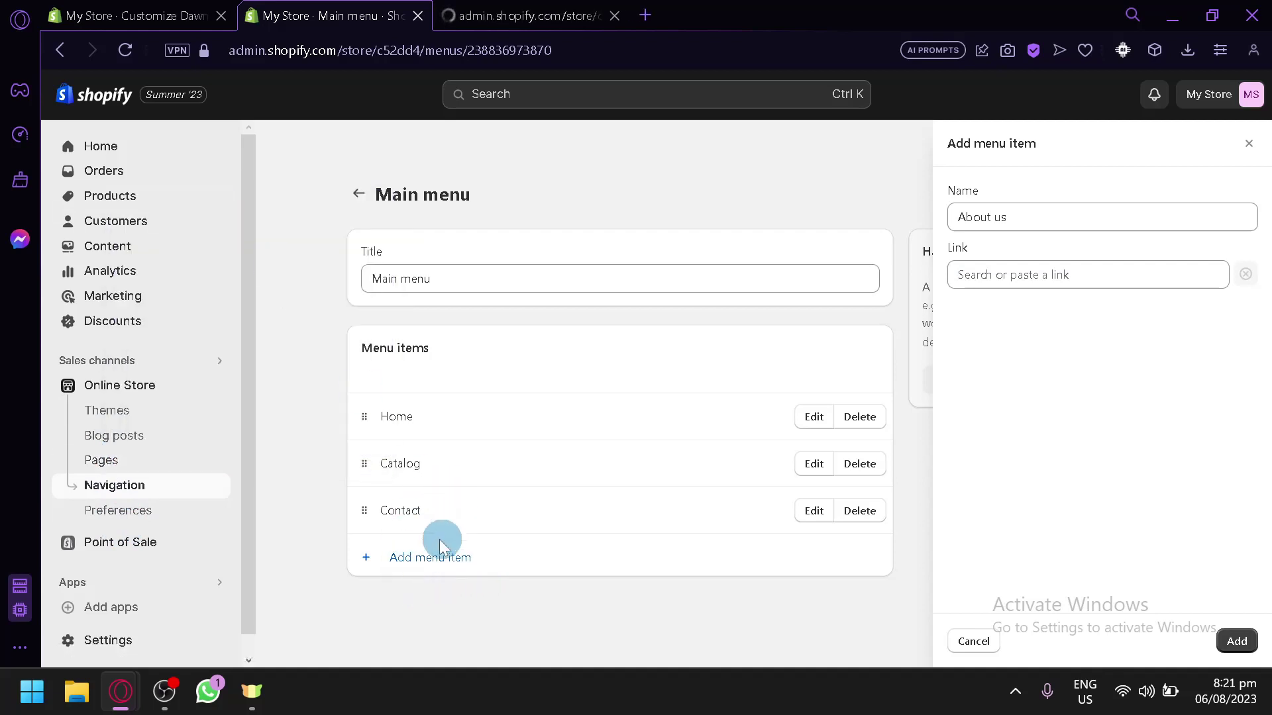
click(548, 9)
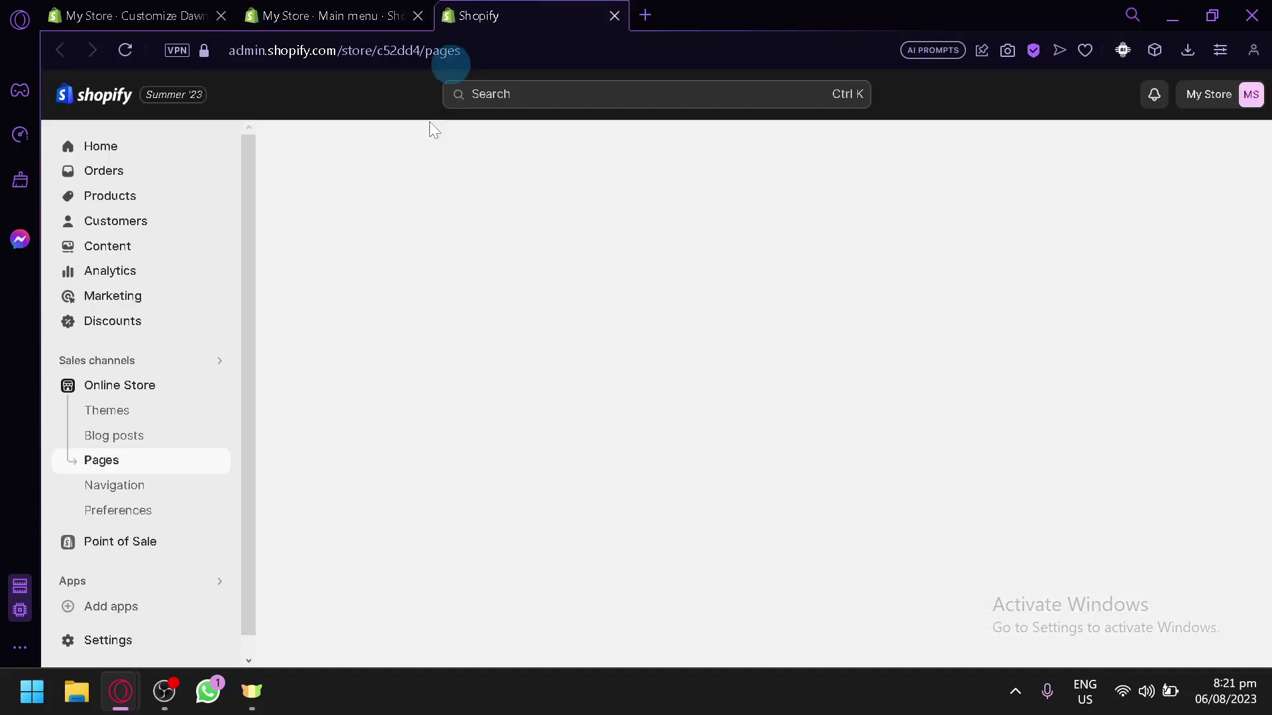
click(375, 9)
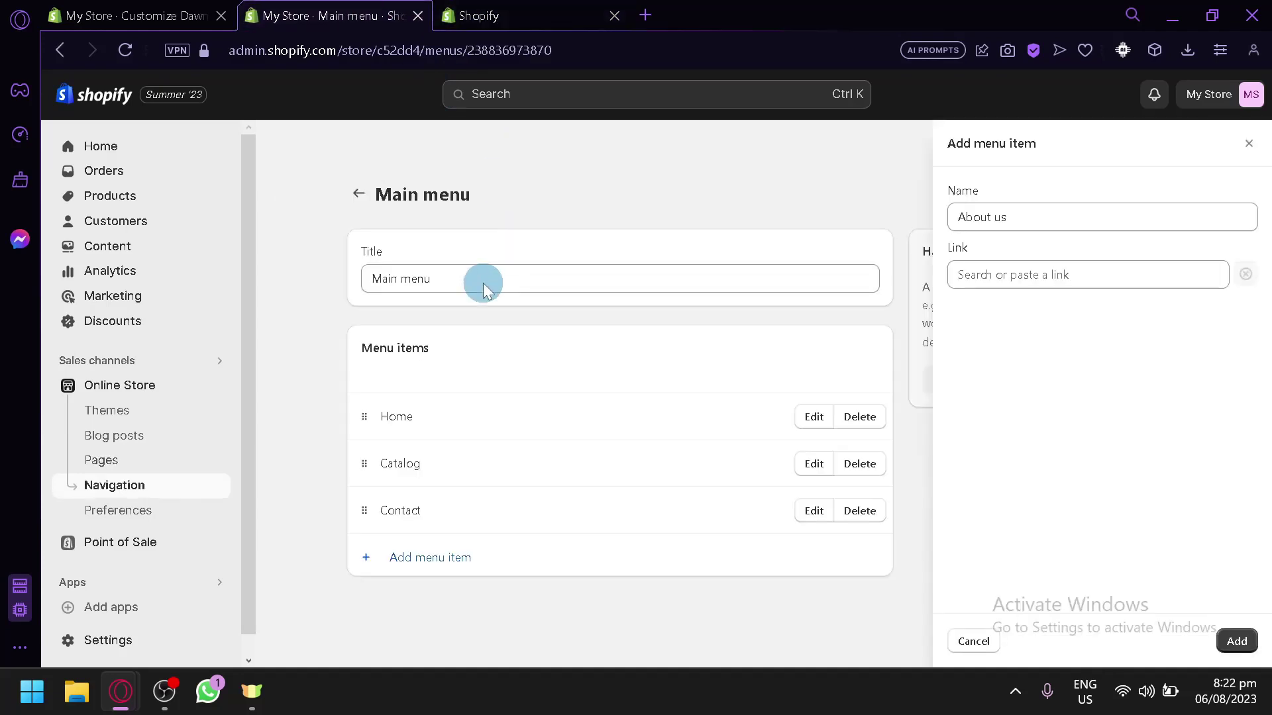
click(529, 13)
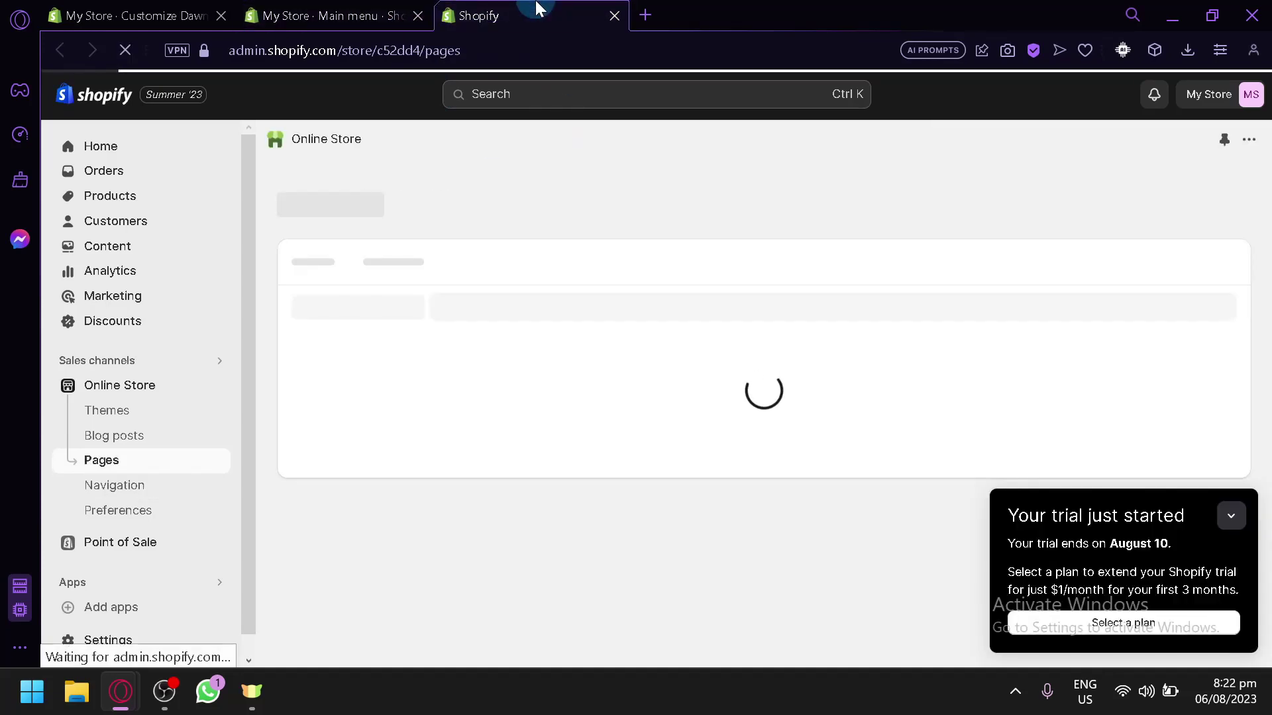
- Create a visible online store page titled "About us" with the default page template and save it
click(1241, 515)
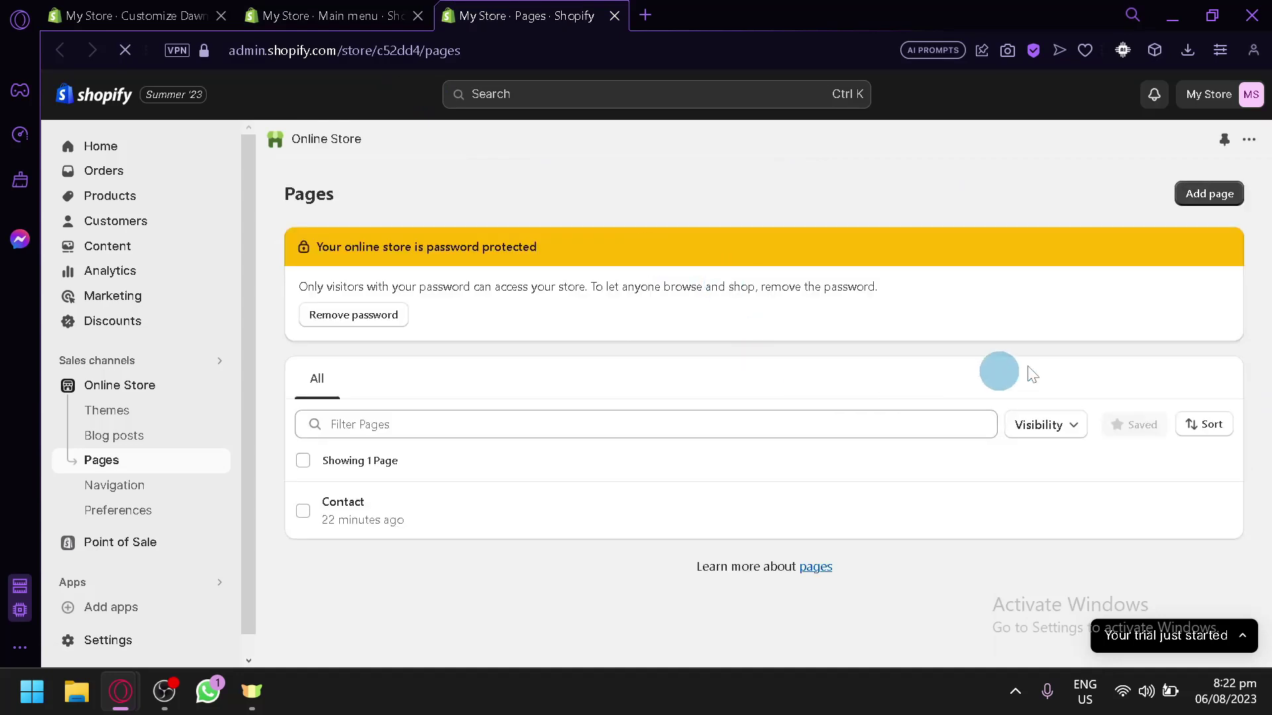
click(1205, 198)
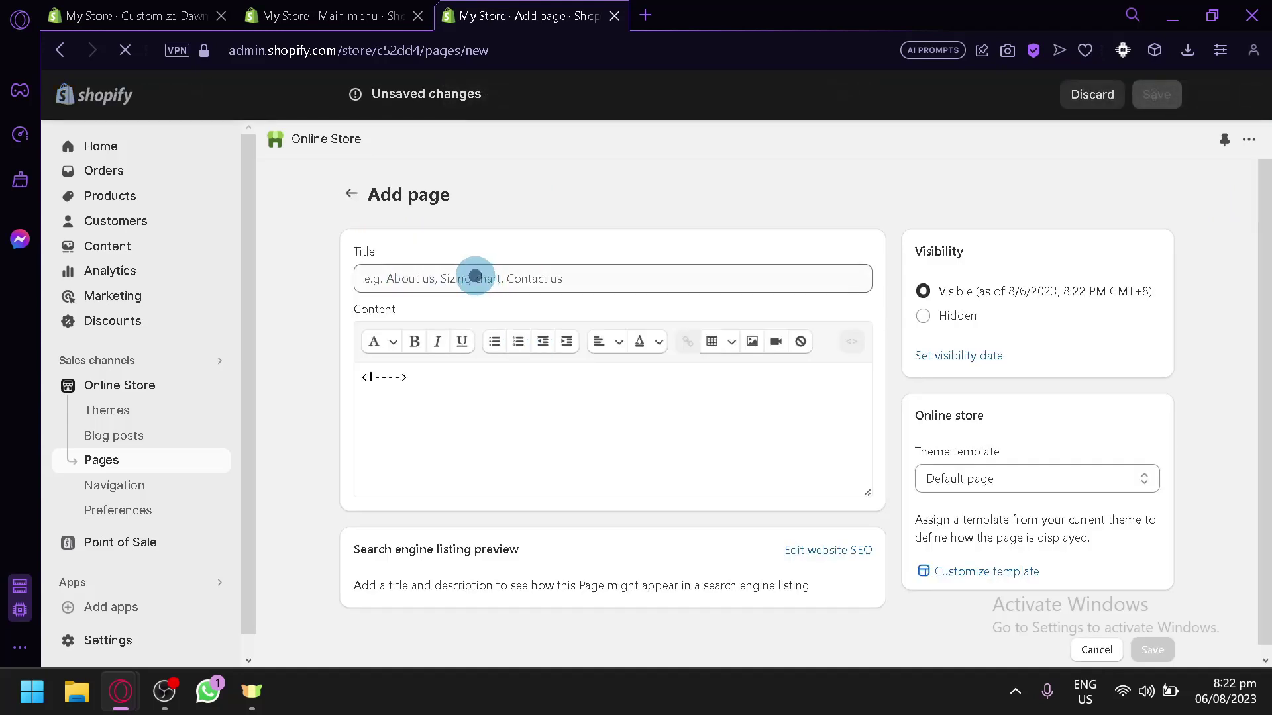
click(475, 278)
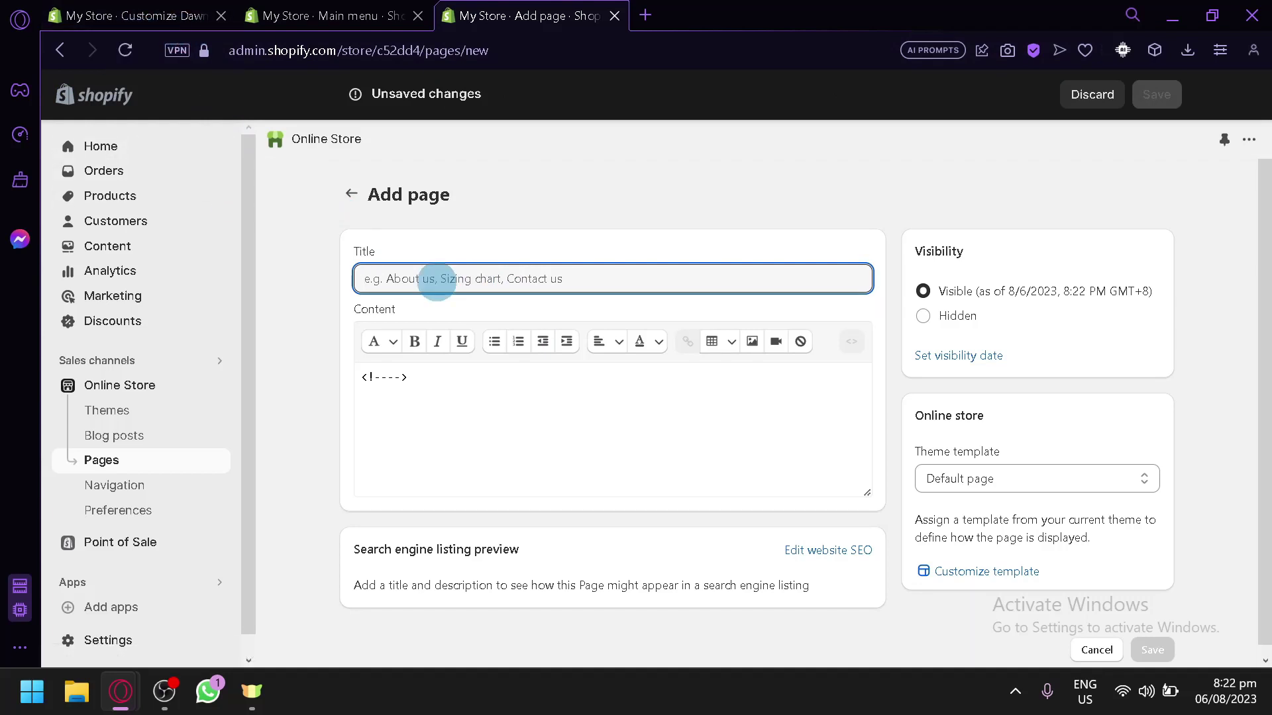
text(About us)
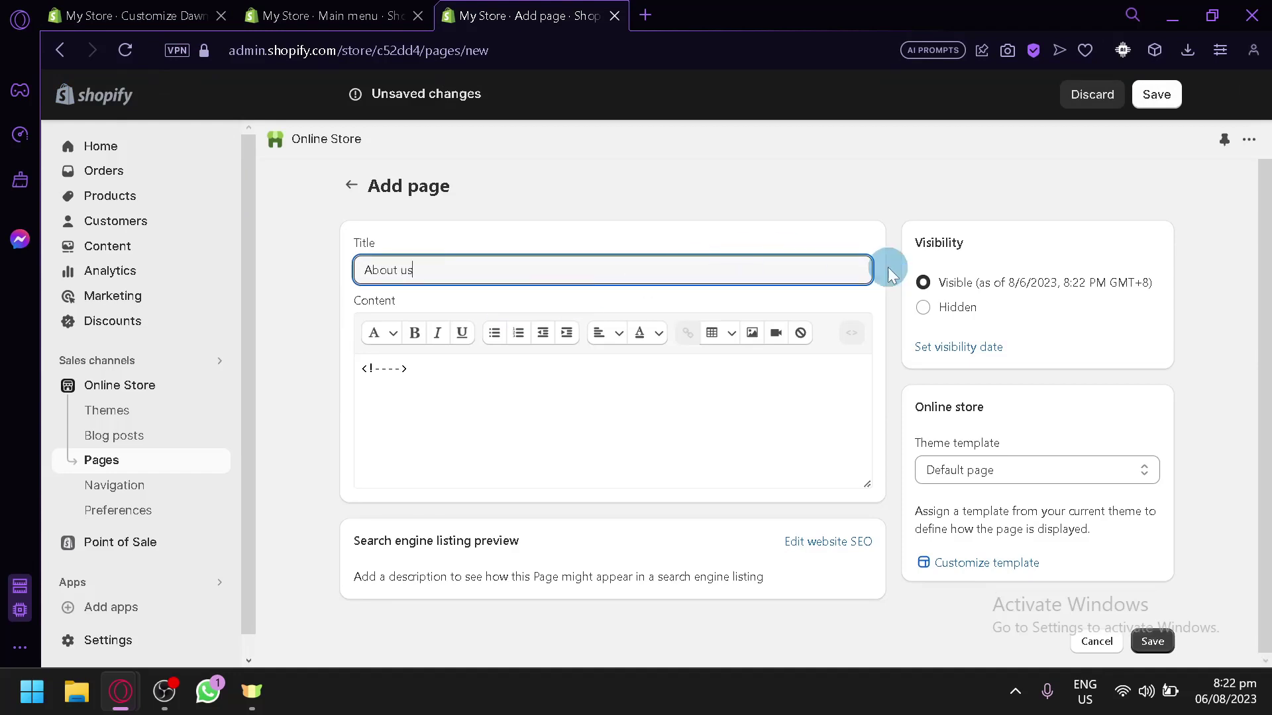
click(1135, 641)
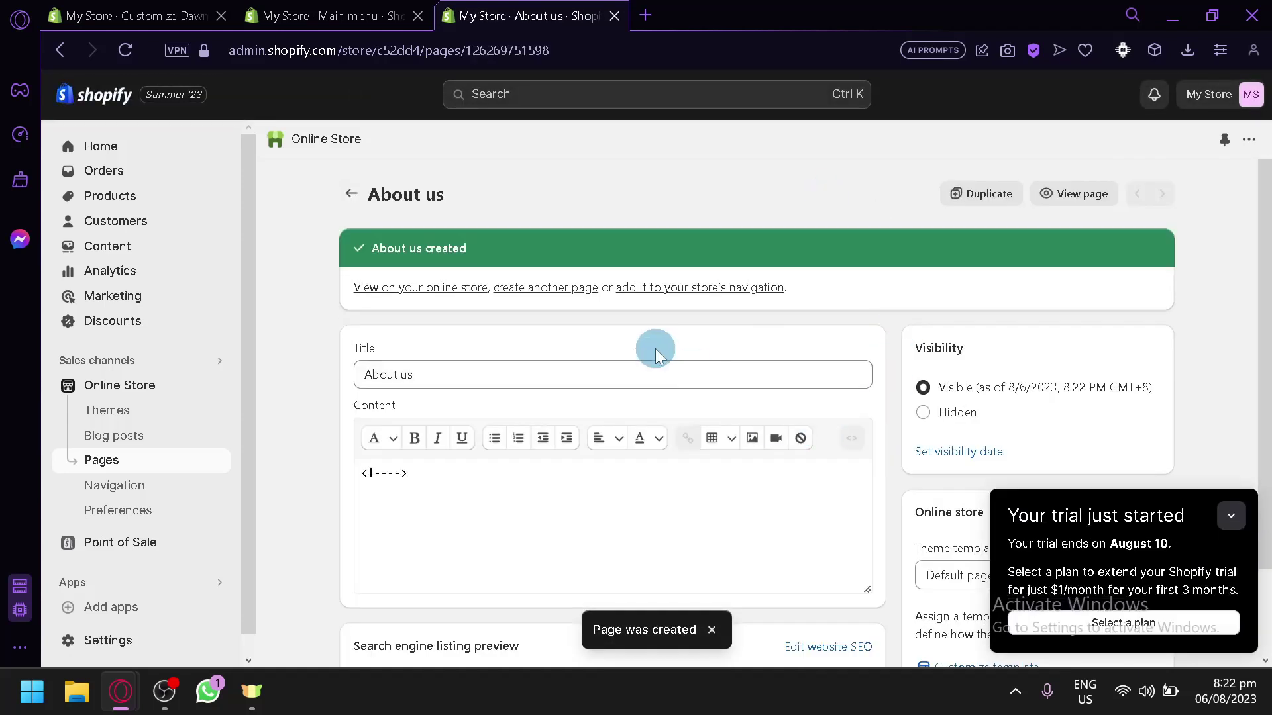
scroll(670, 352, down, 2)
scroll(670, 352, up, 2)
- Reload the Main menu editor to refresh its link targets, return the other tab to the Pages list, and close that tab
click(401, 9)
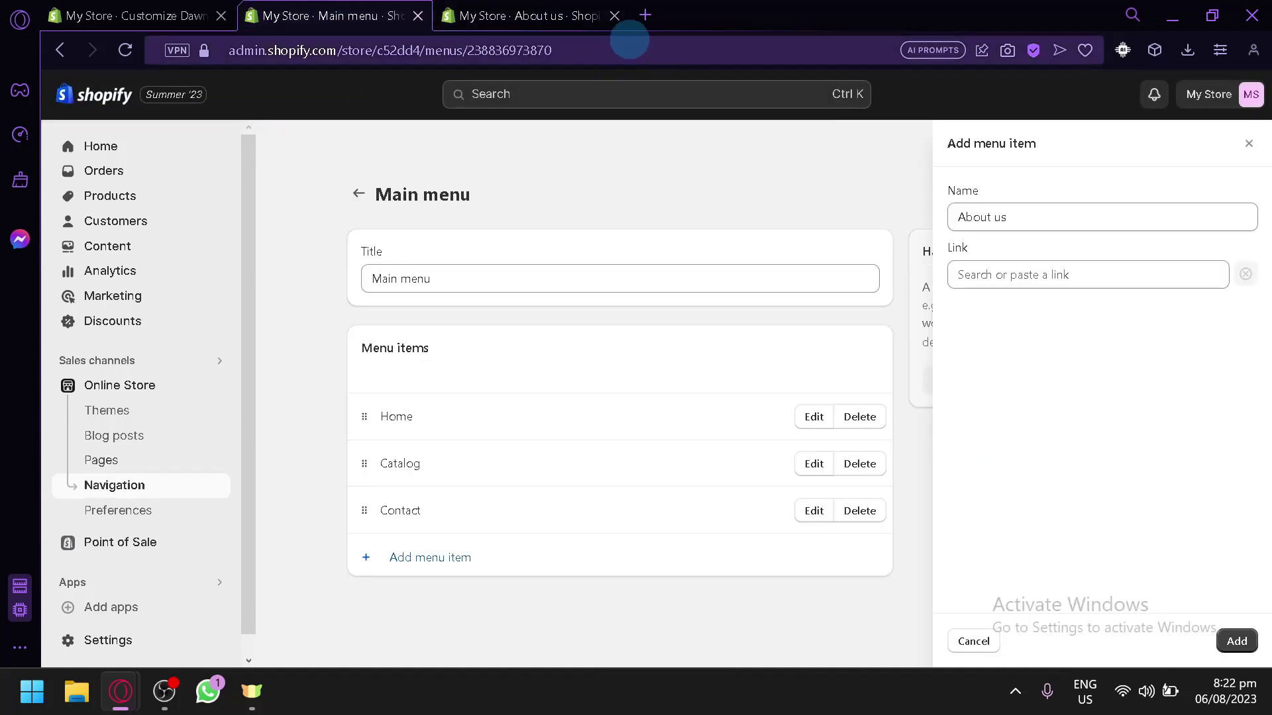
click(1006, 274)
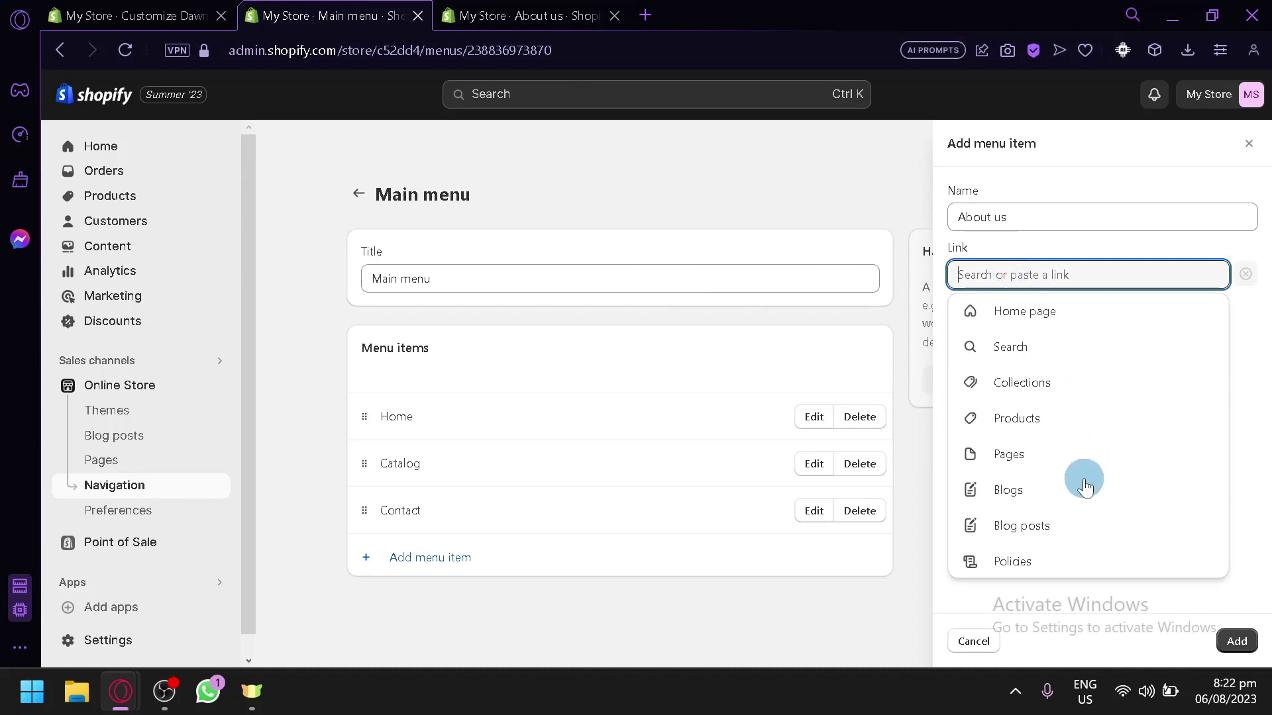
click(576, 15)
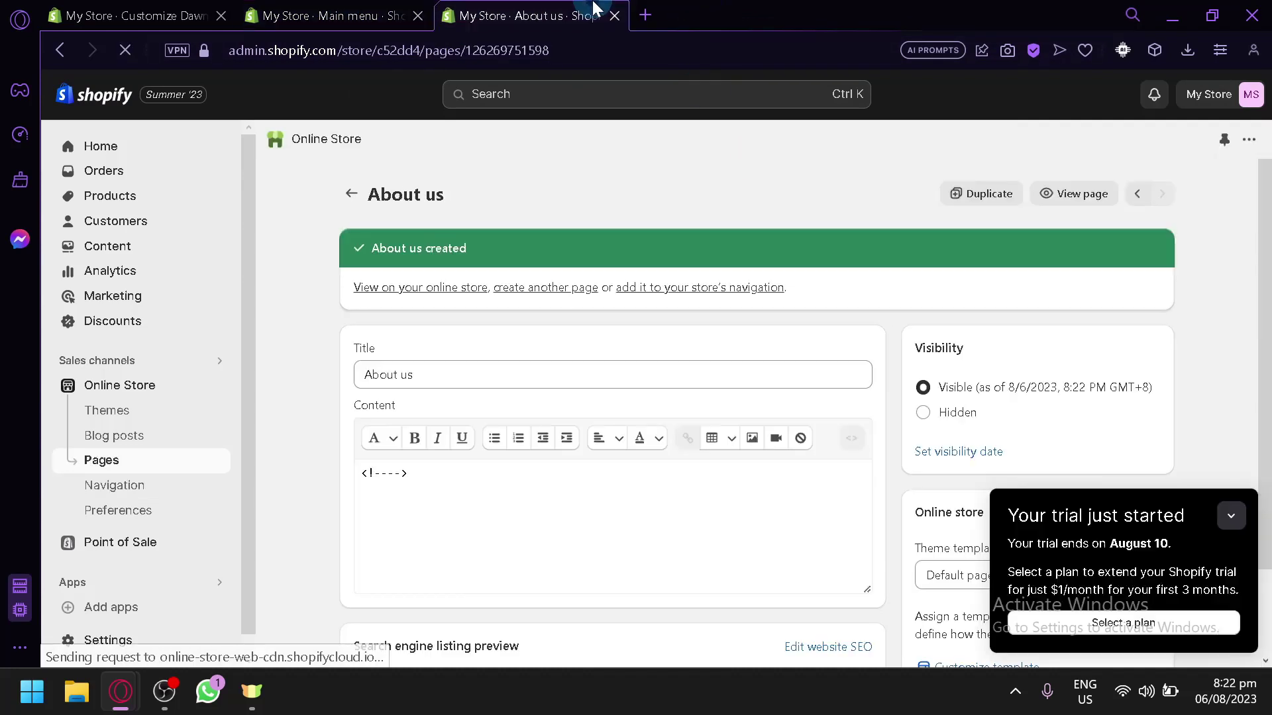
click(351, 193)
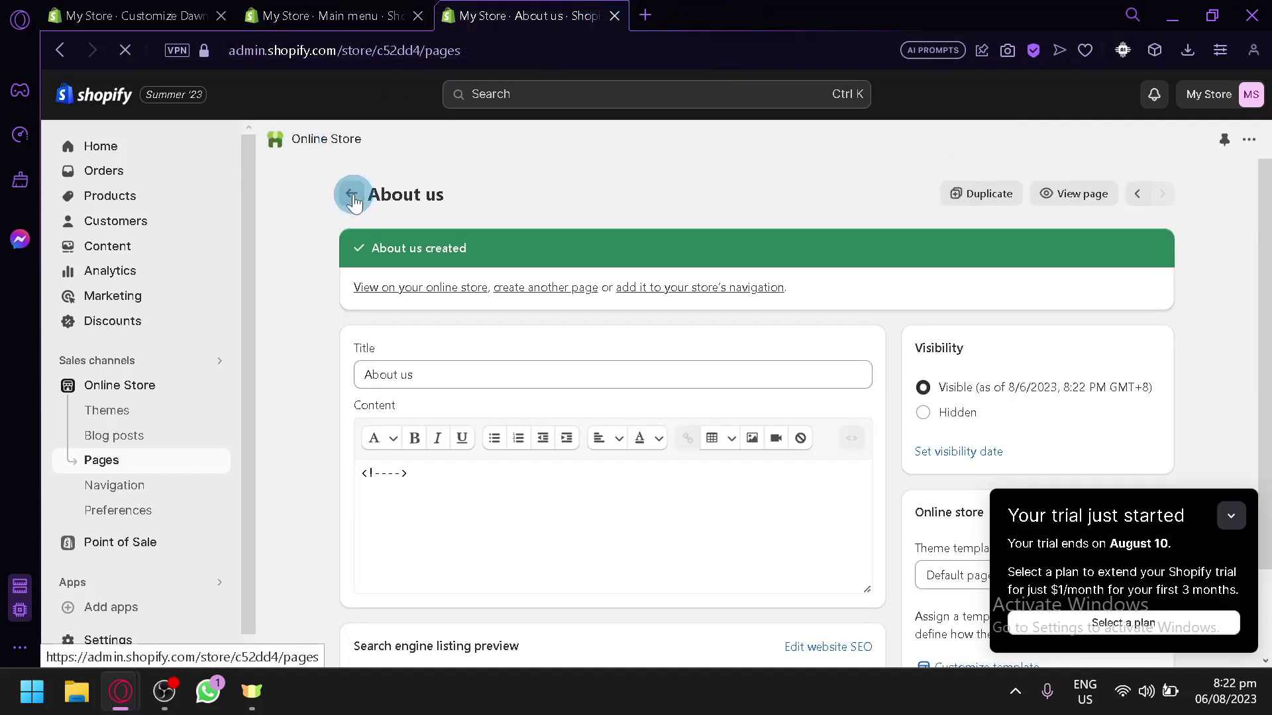
click(327, 14)
click(126, 51)
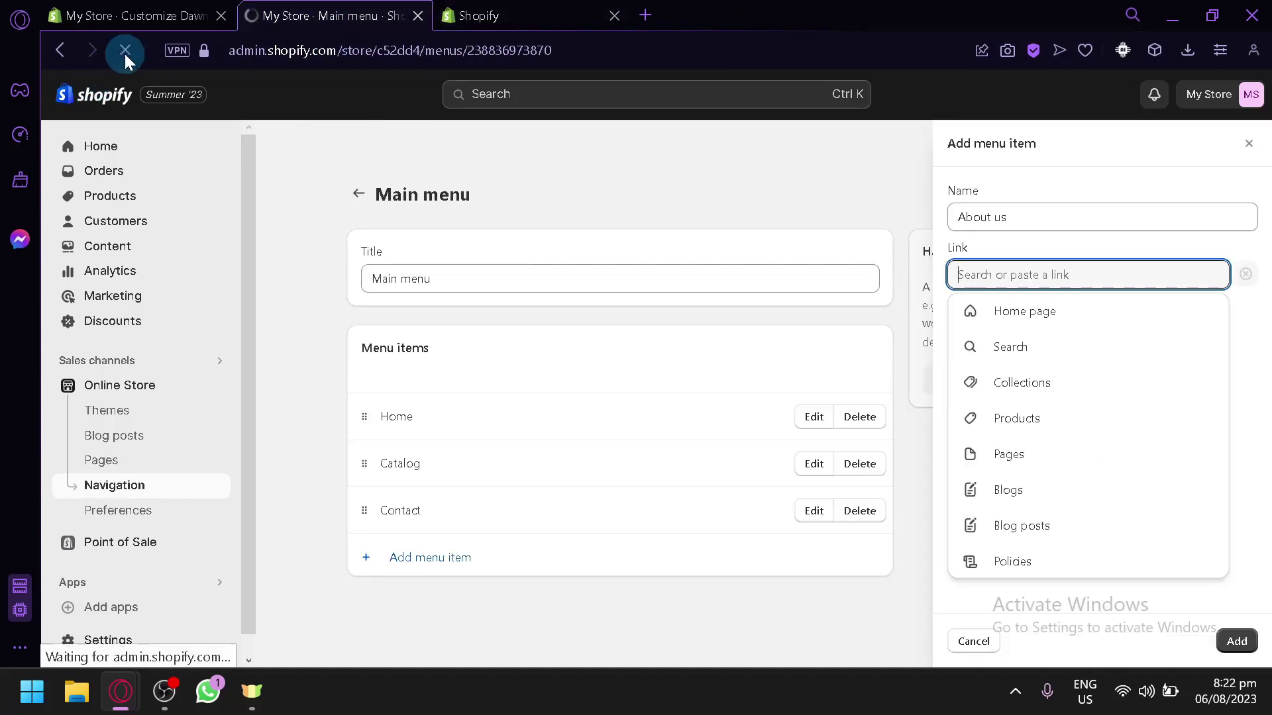
click(528, 8)
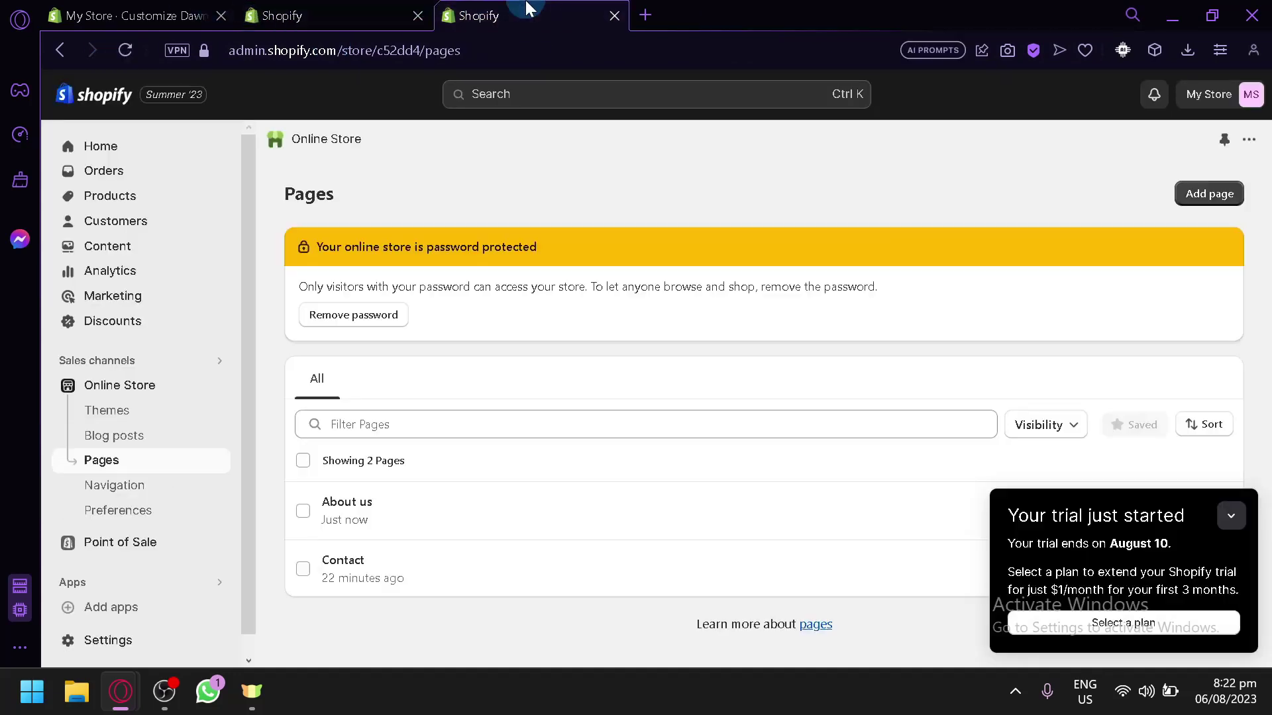
click(337, 13)
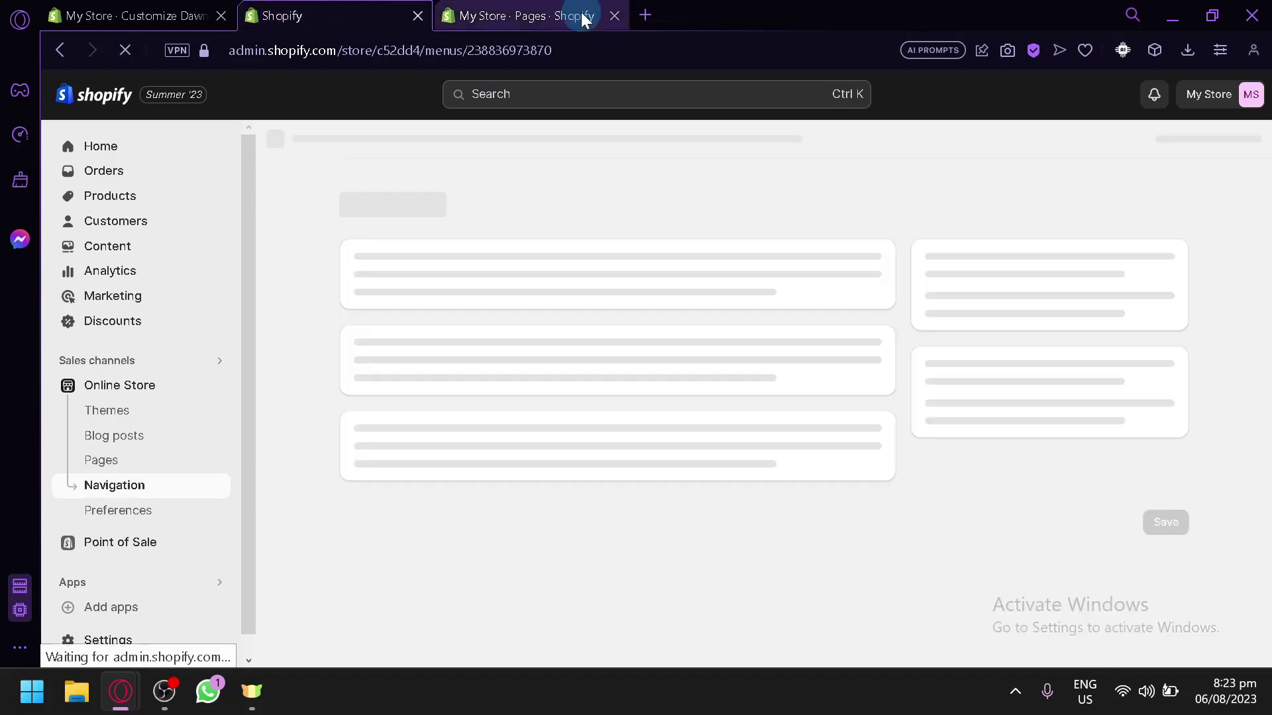
click(615, 15)
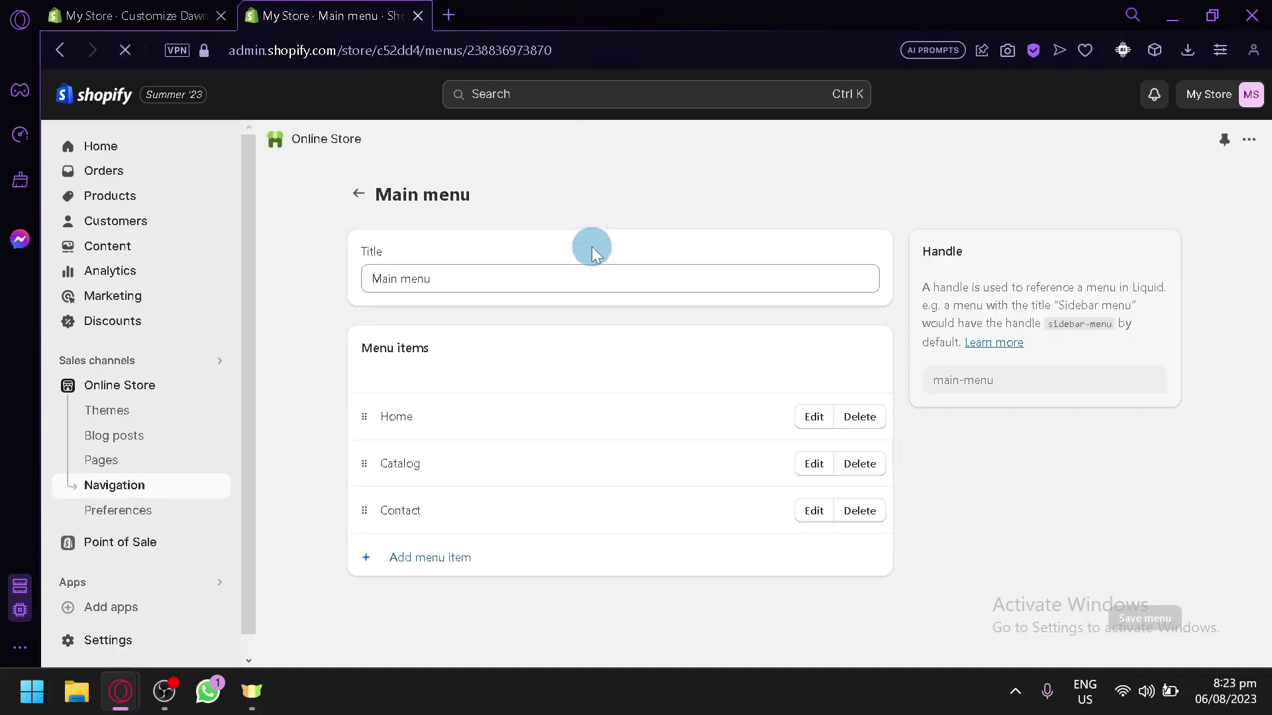
- Add an "About us" item linked to the About us page to the Main menu and save the menu
click(426, 570)
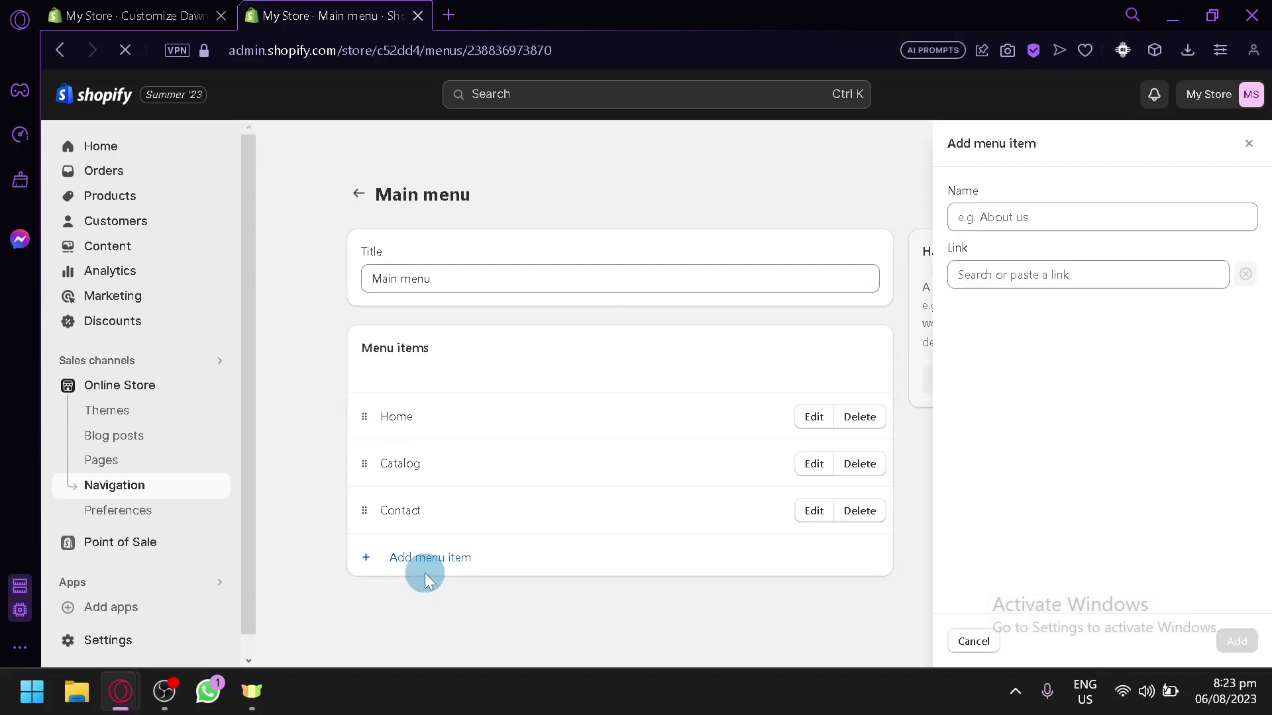
click(1074, 274)
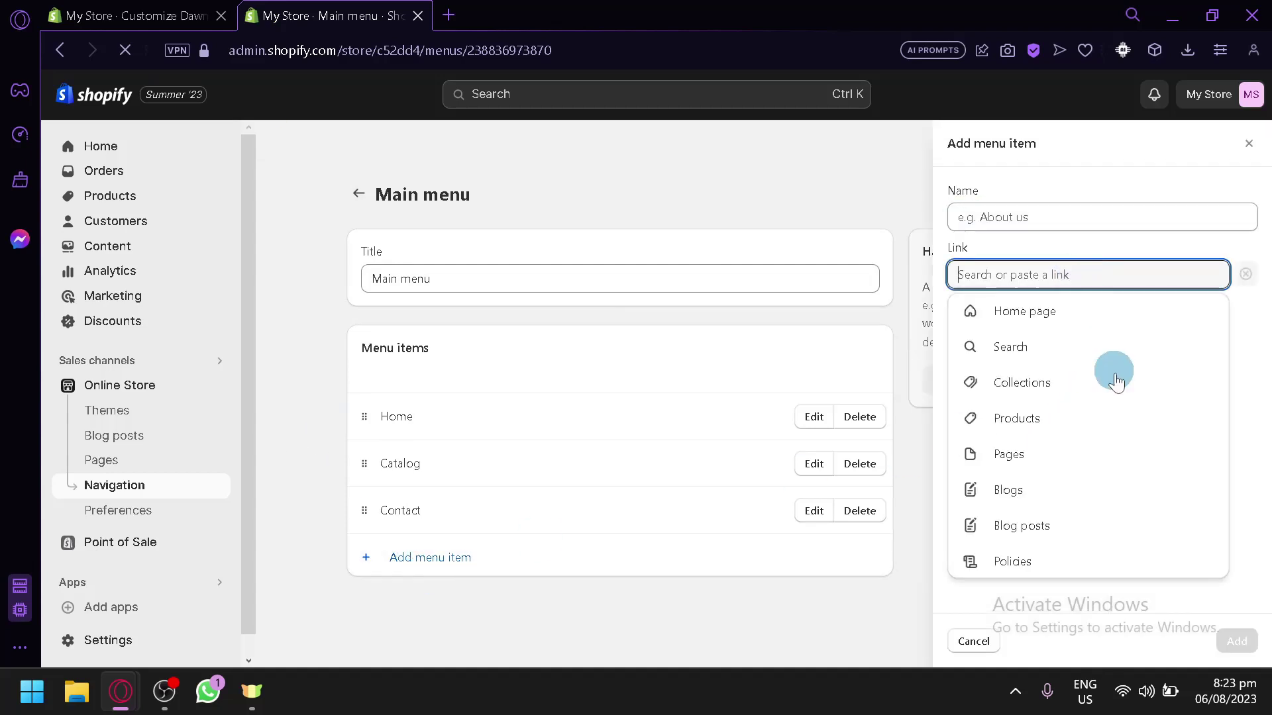
click(1050, 464)
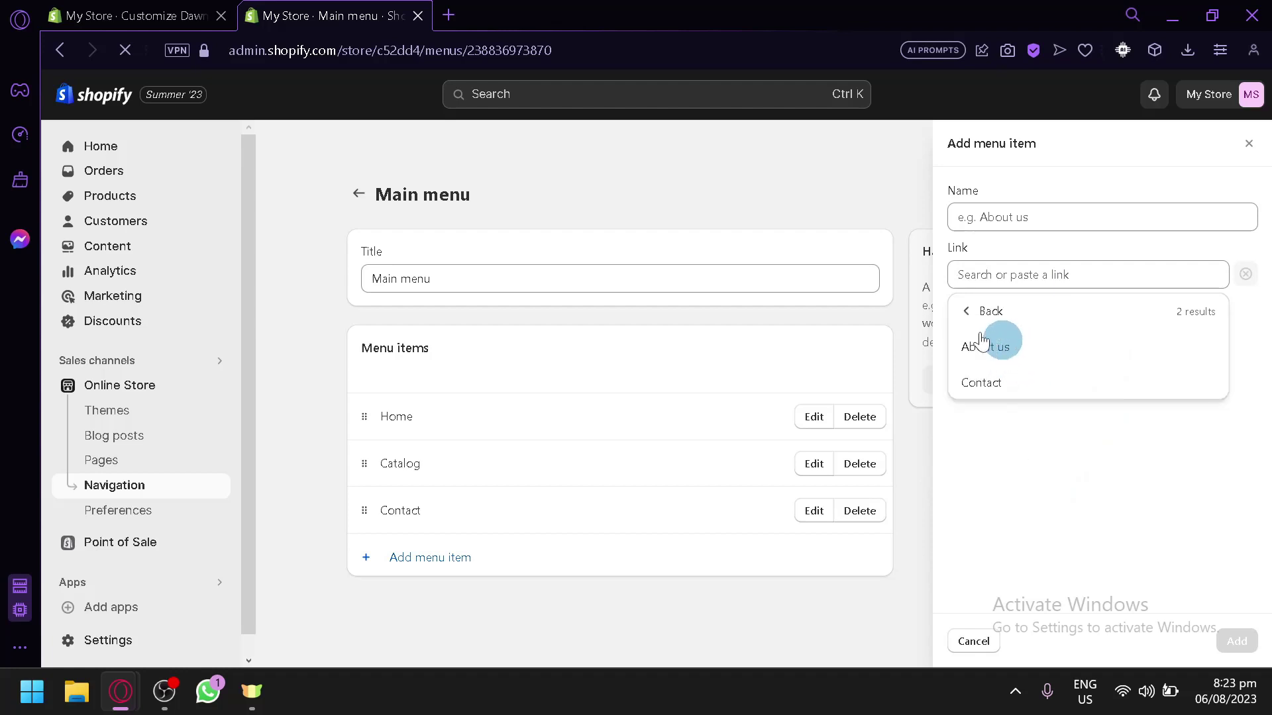
click(971, 311)
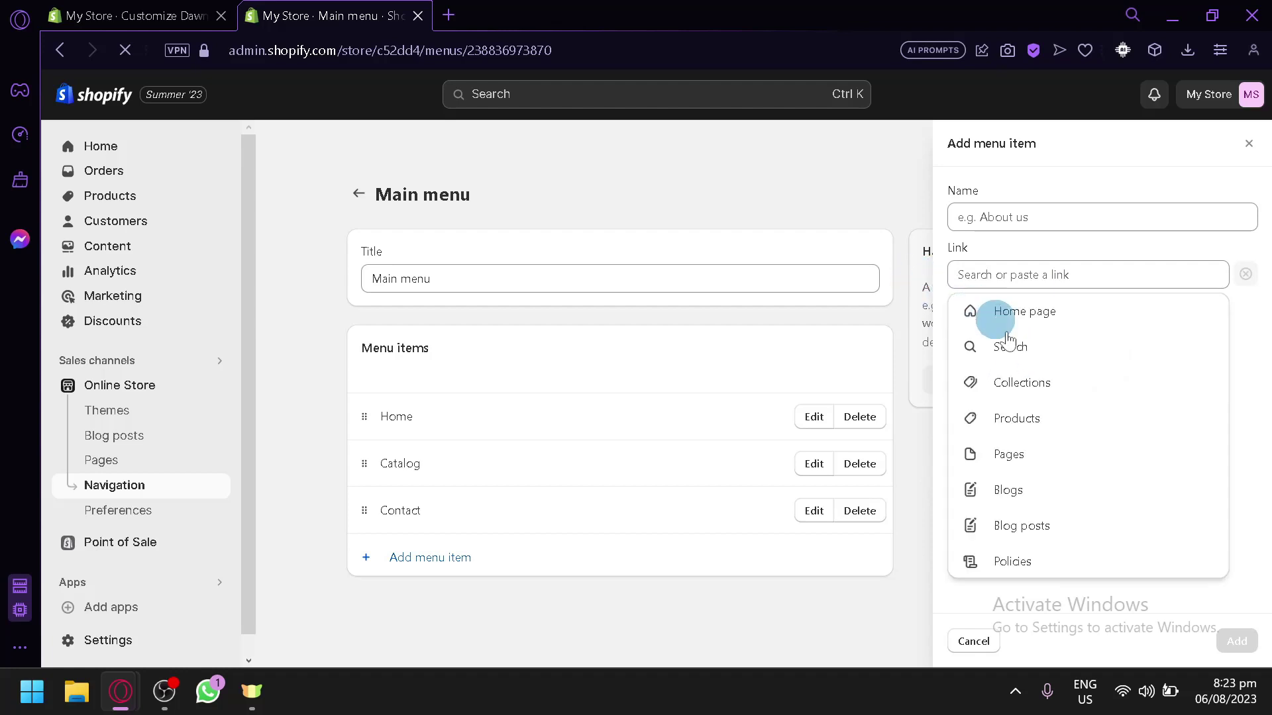
click(1024, 468)
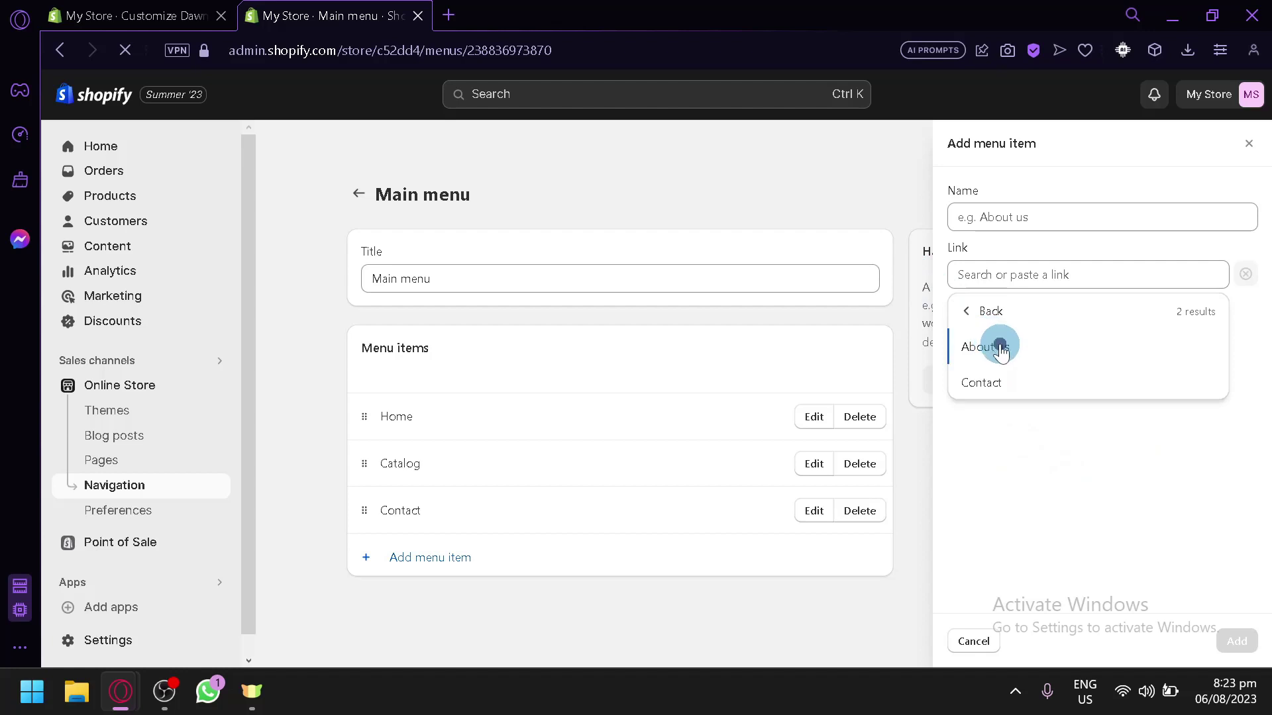
click(1000, 347)
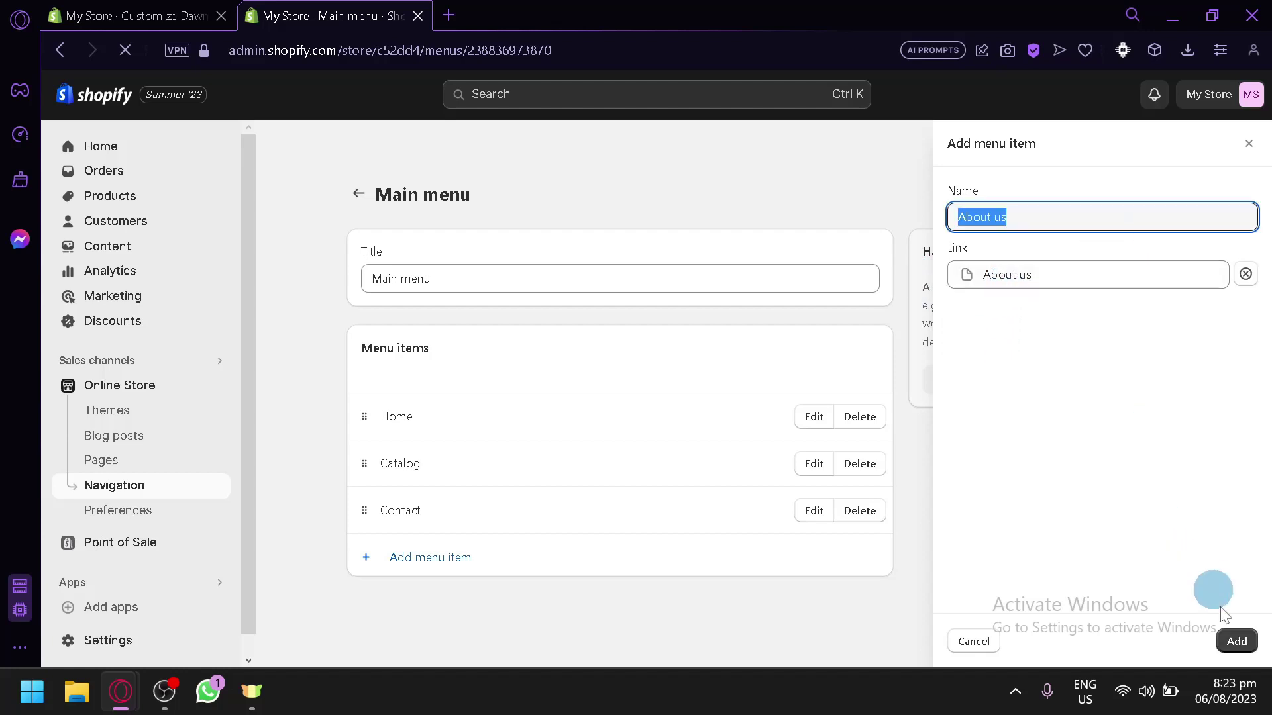
click(1236, 640)
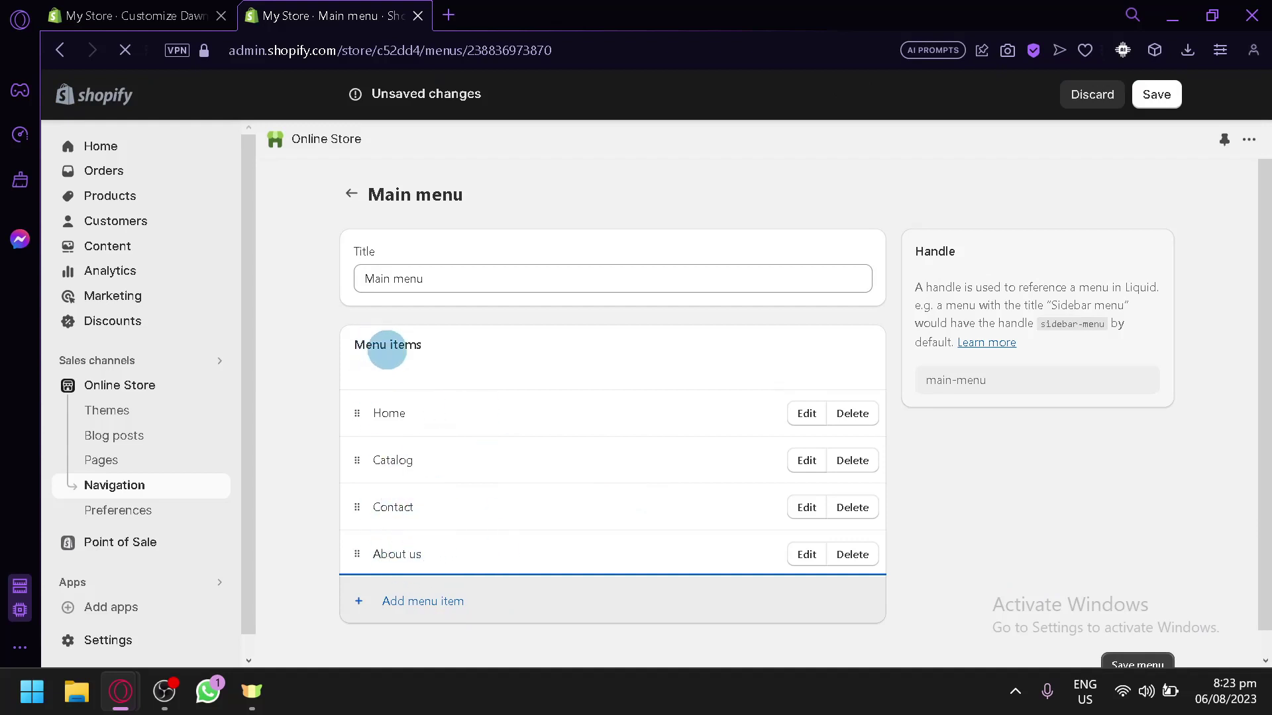
click(1152, 109)
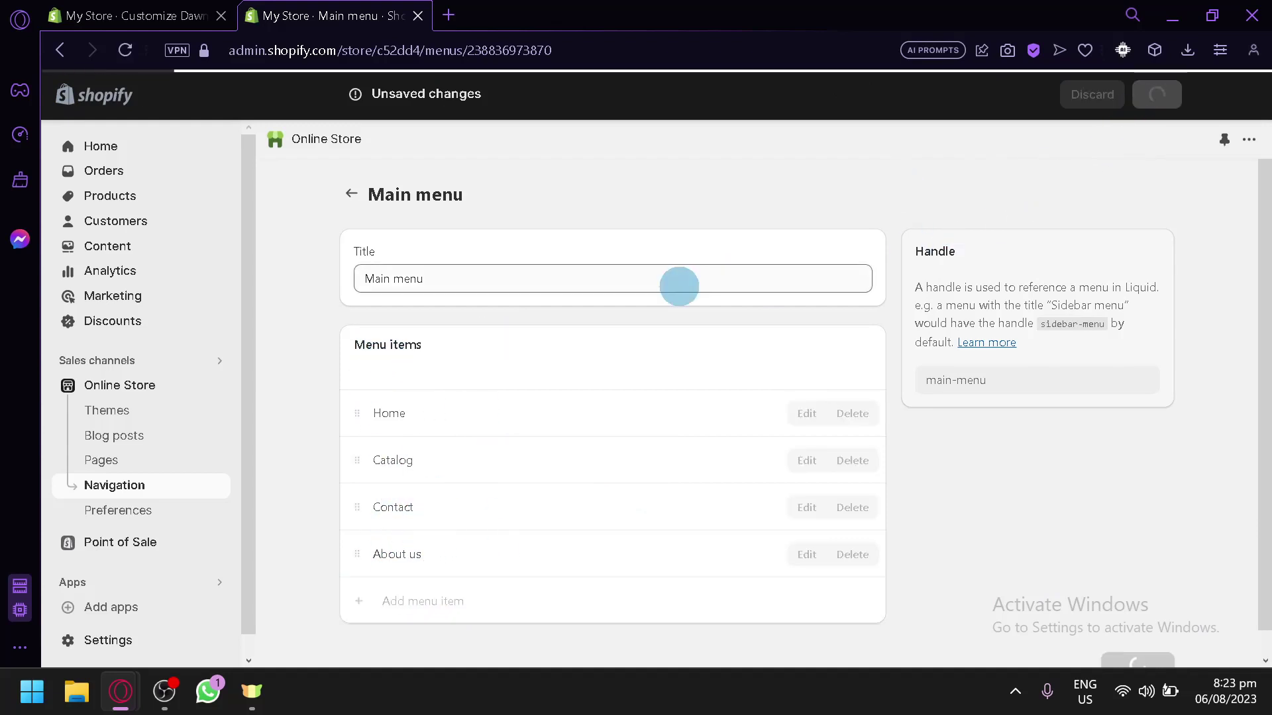
- Check the store menu in the theme editor's mobile preview, and save the pending theme changes instead of discarding them through a reload
click(159, 9)
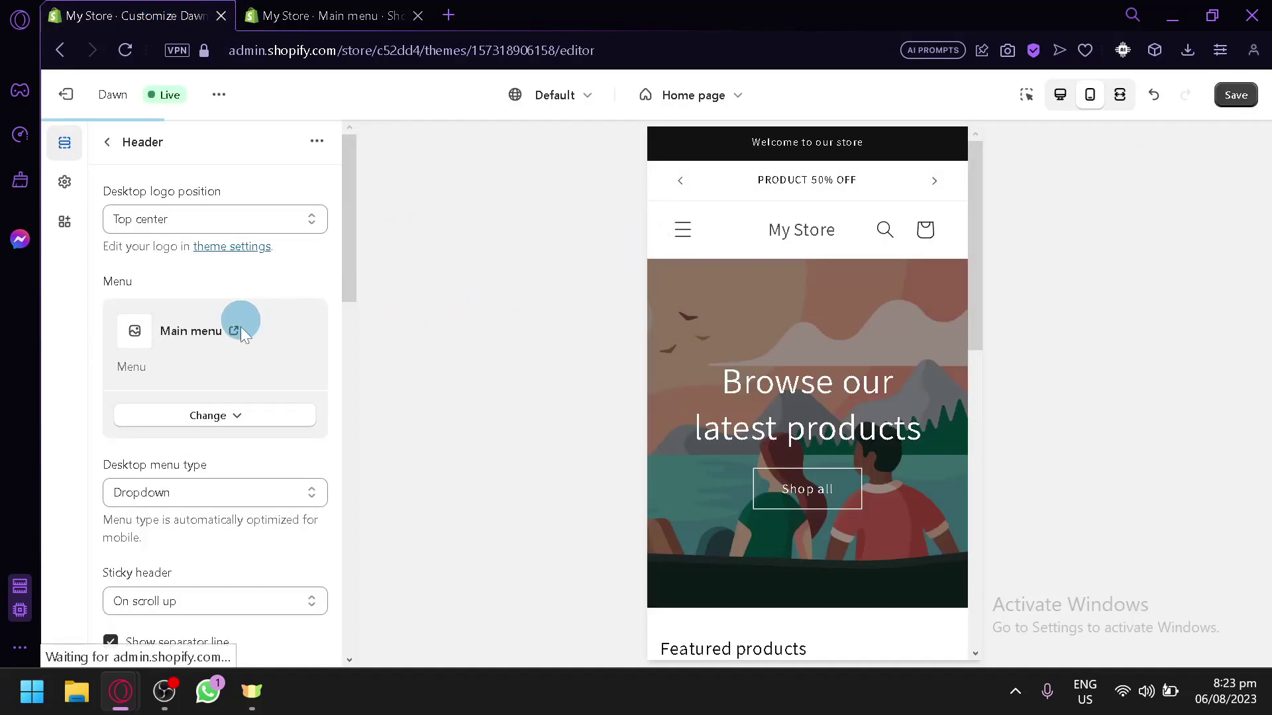
click(672, 238)
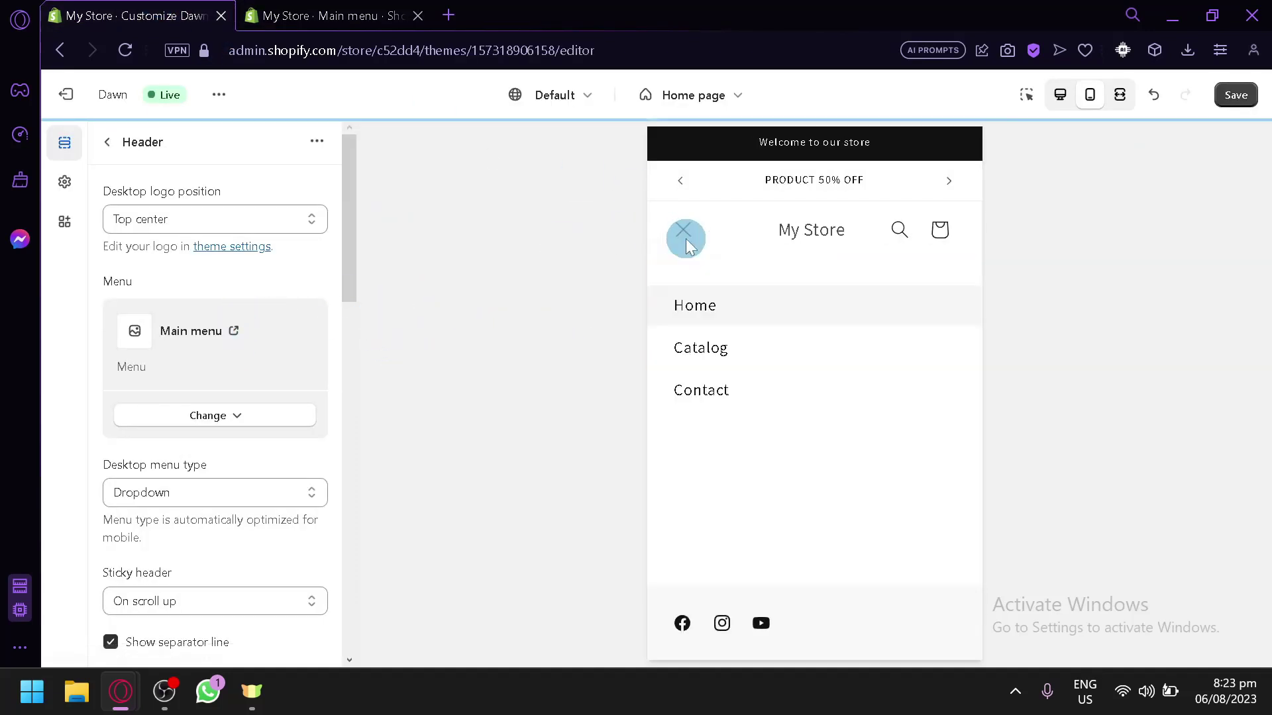
click(685, 238)
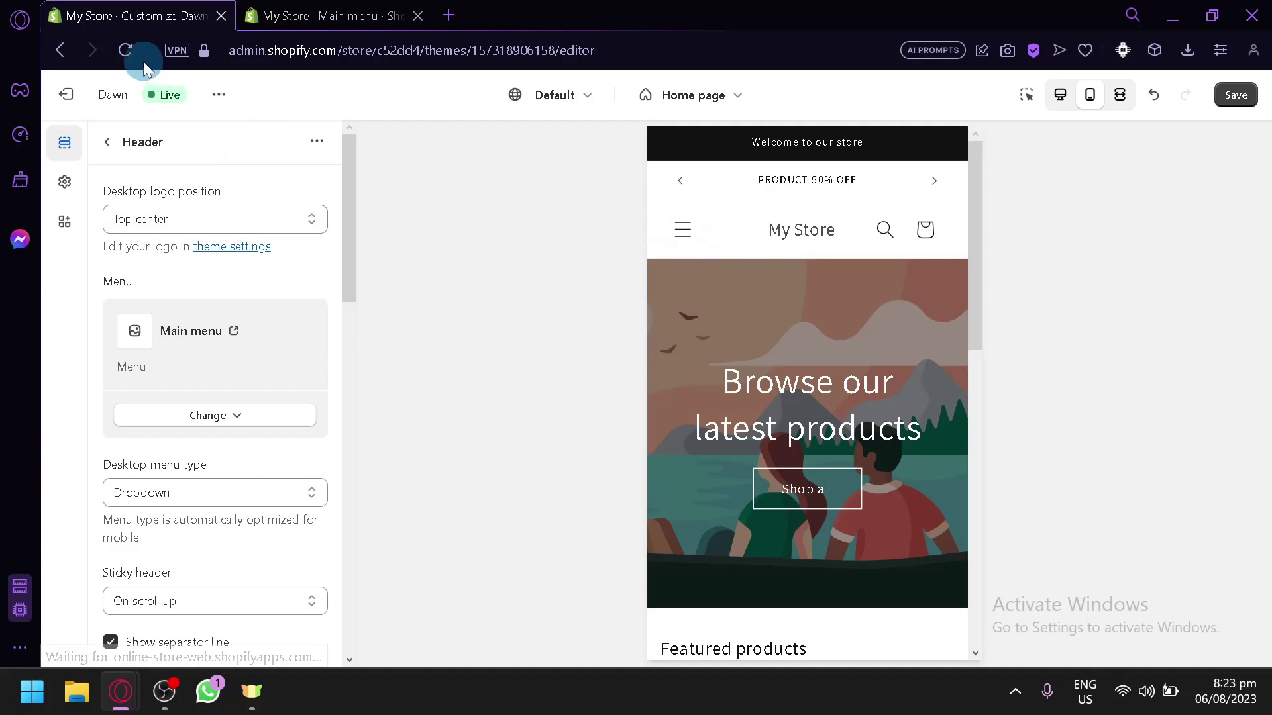
click(125, 50)
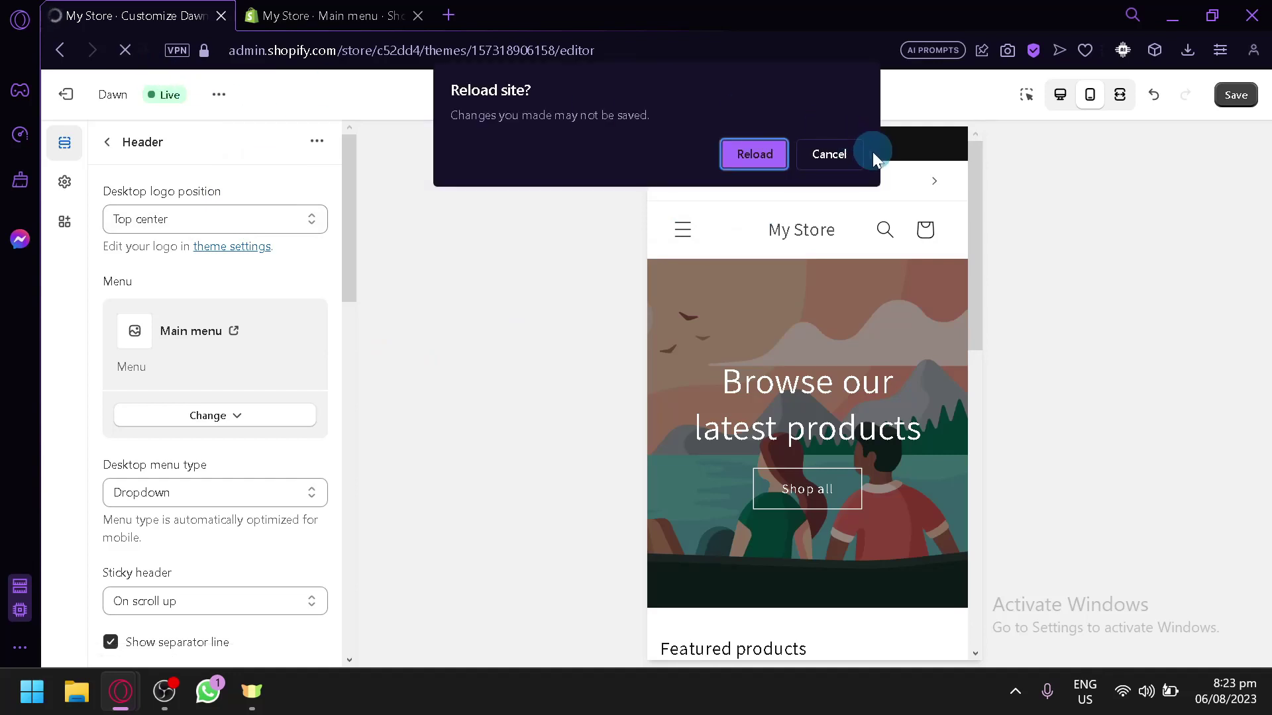
click(832, 154)
click(1237, 97)
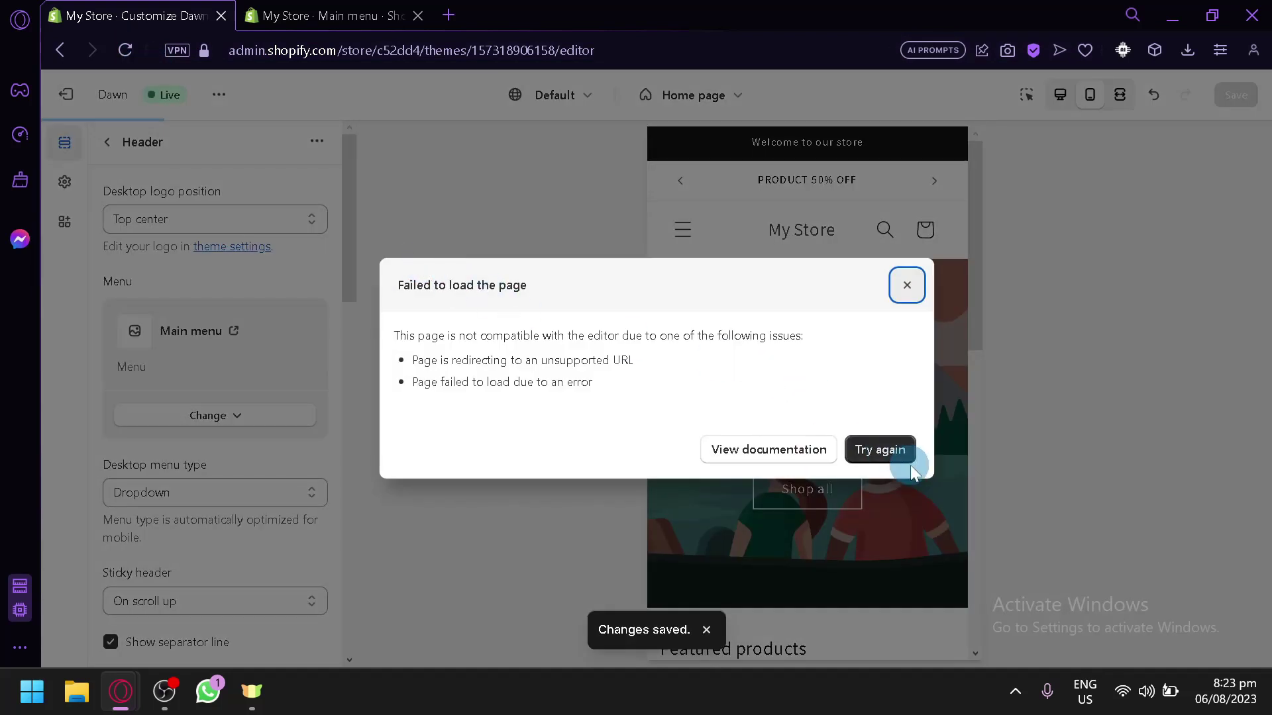
- Reload the theme editor and follow the store menu's "About us" link in the mobile preview
click(888, 457)
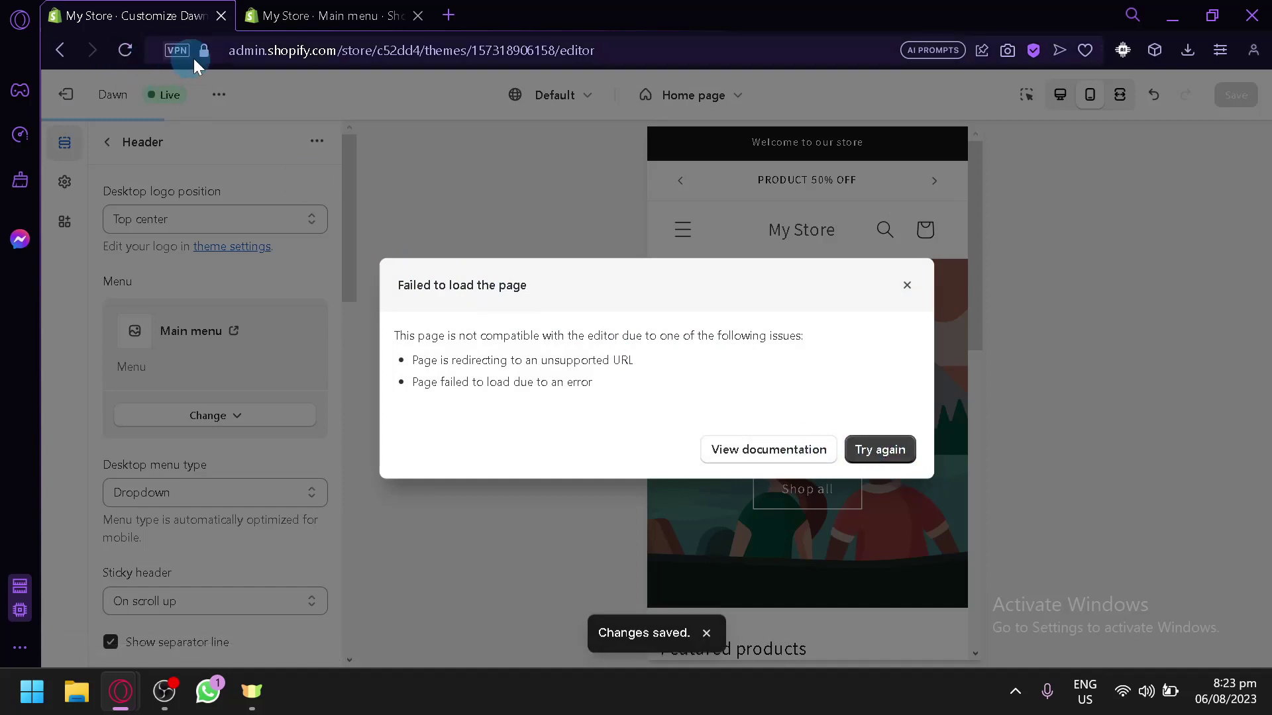
click(253, 58)
key(Return)
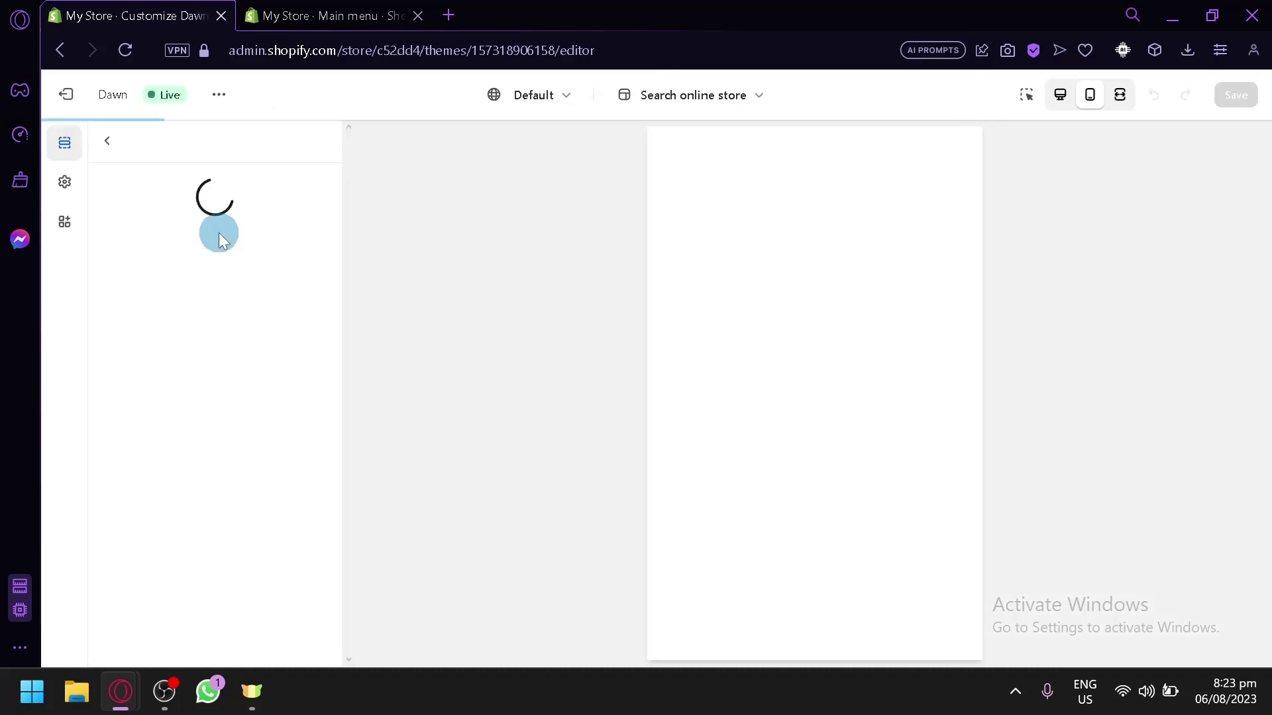
click(682, 231)
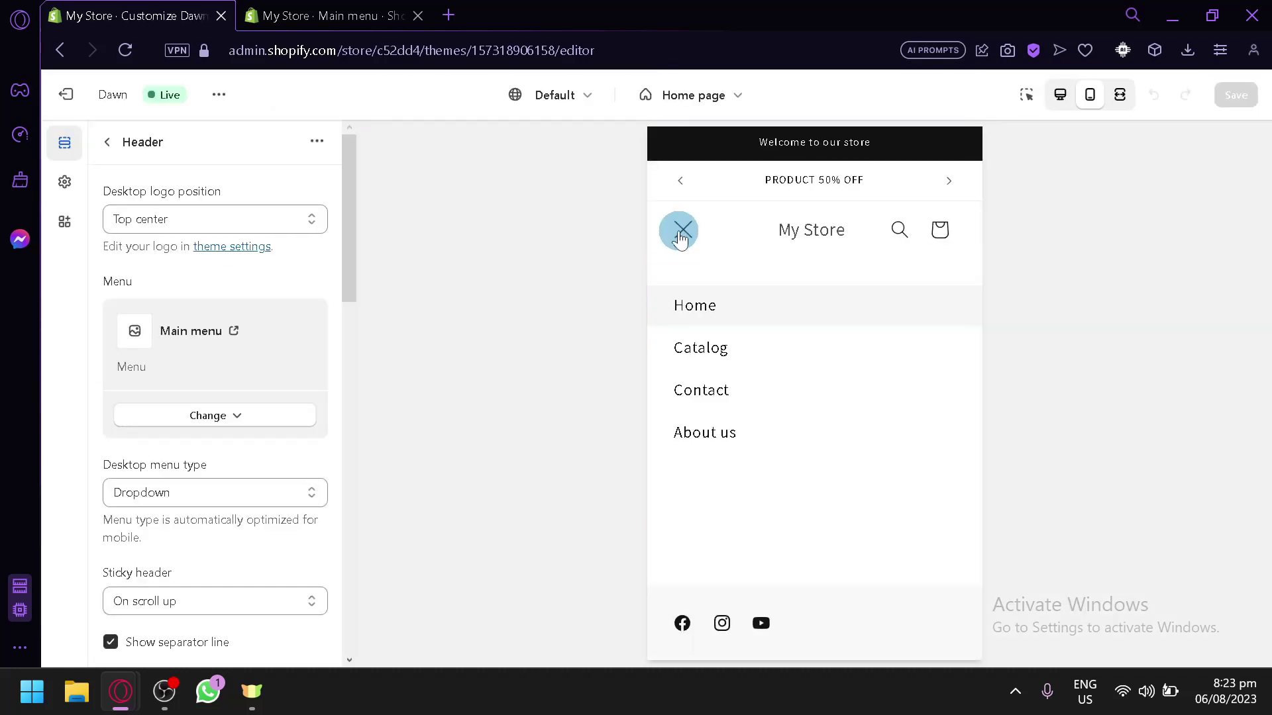
click(700, 447)
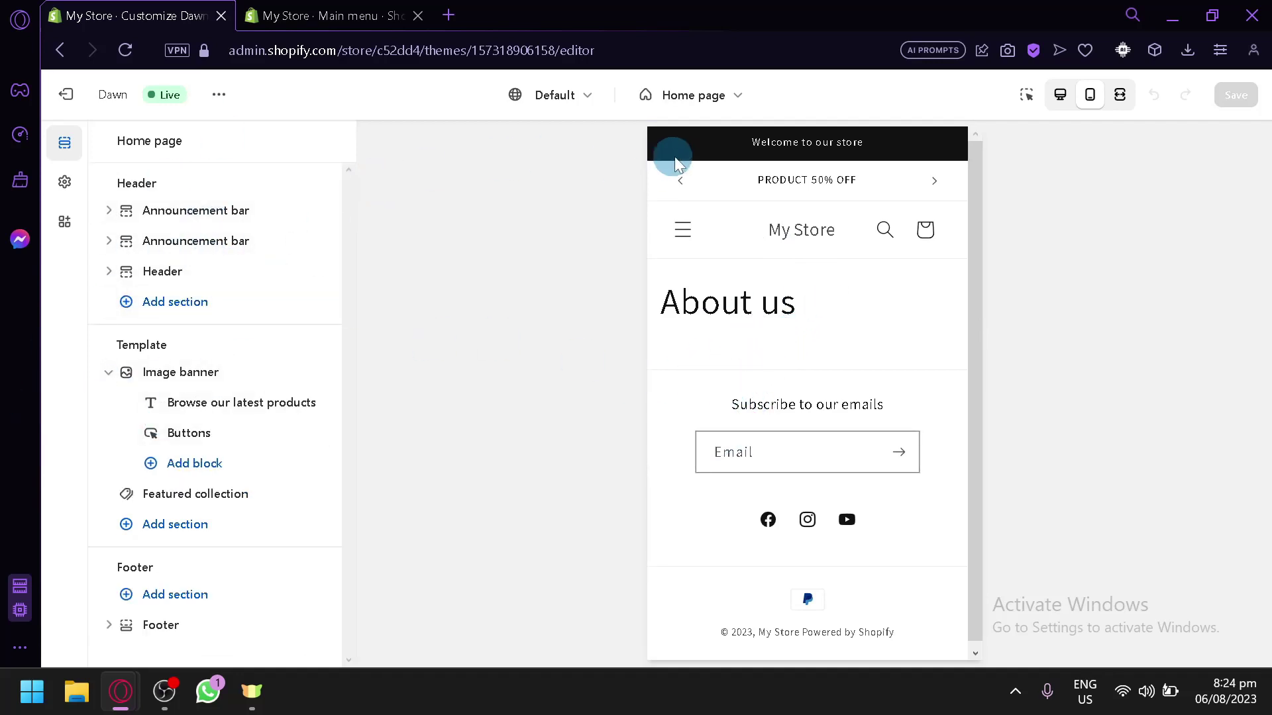
- View the editor's selectable page templates without switching, review the Main menu's items, and return to the theme editor
click(707, 106)
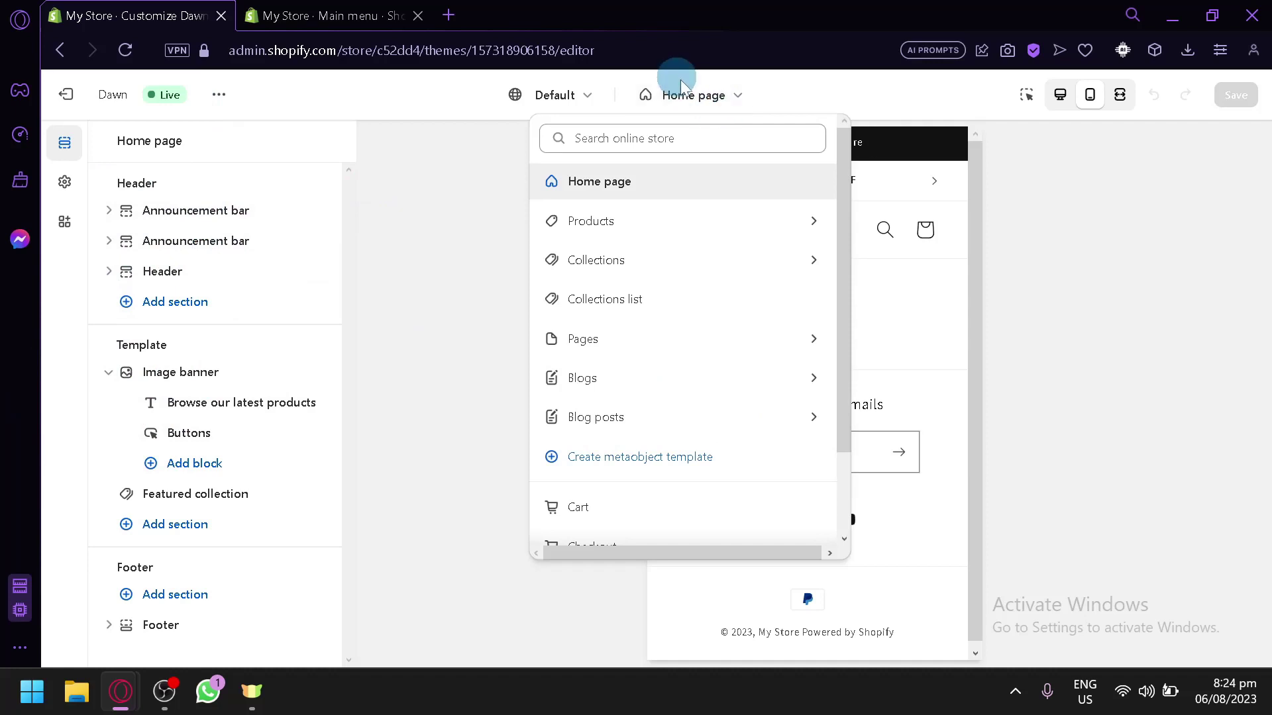
click(984, 371)
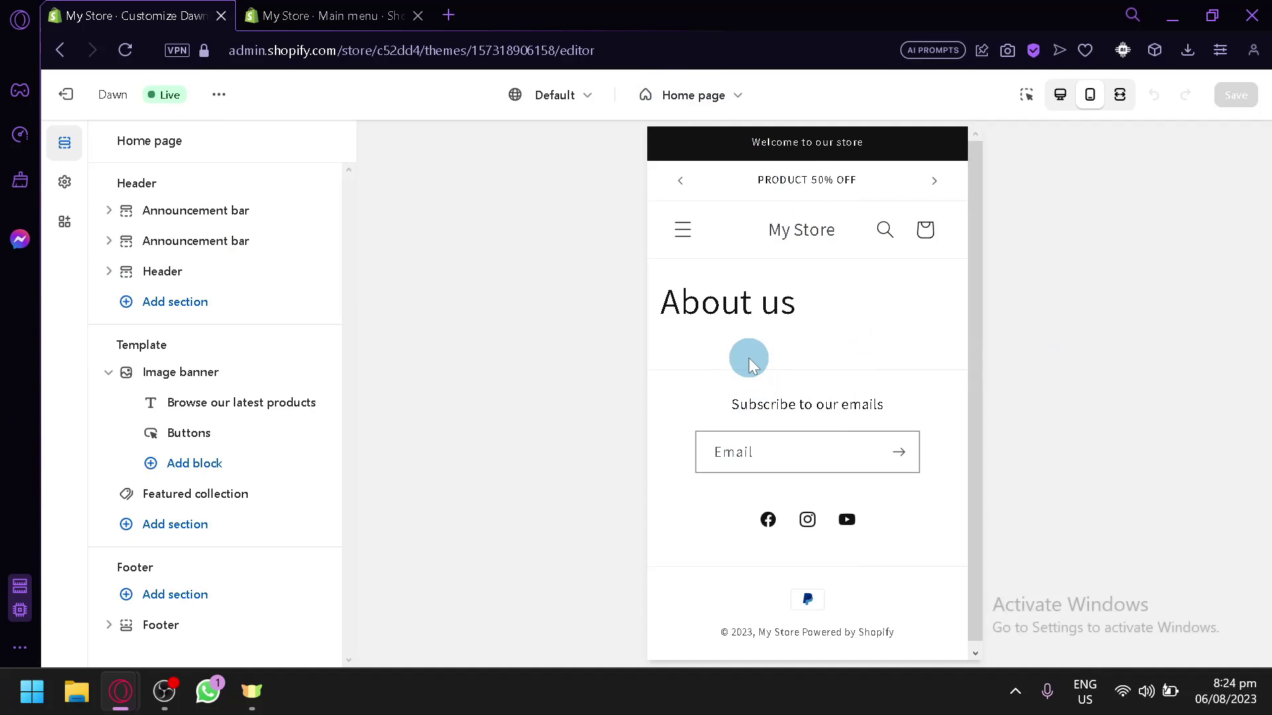
click(328, 15)
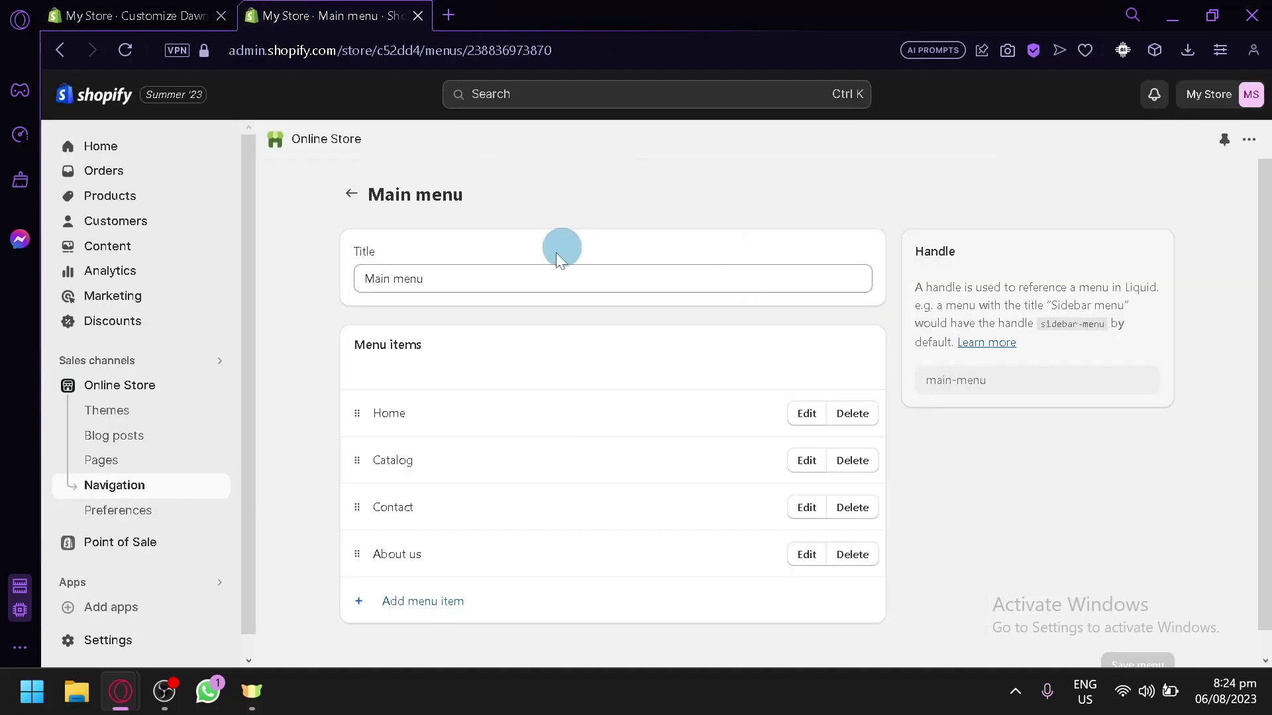
scroll(458, 229, down, 2)
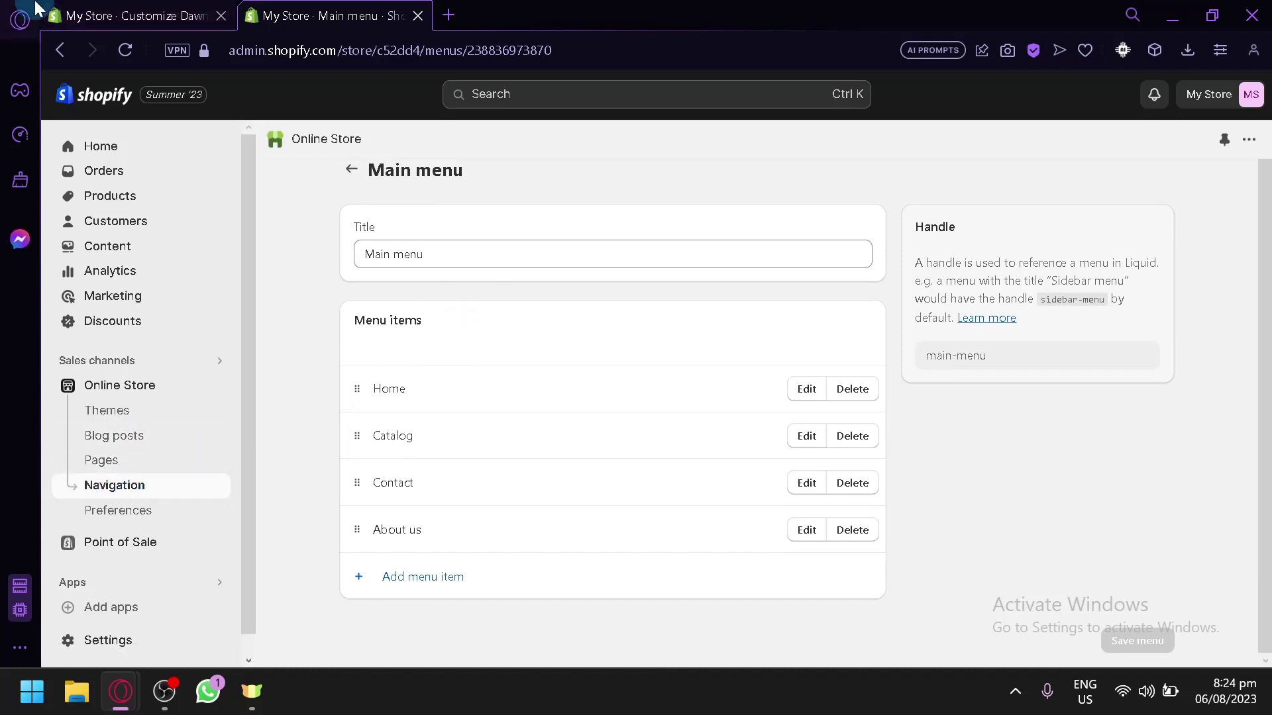
click(20, 20)
click(213, 9)
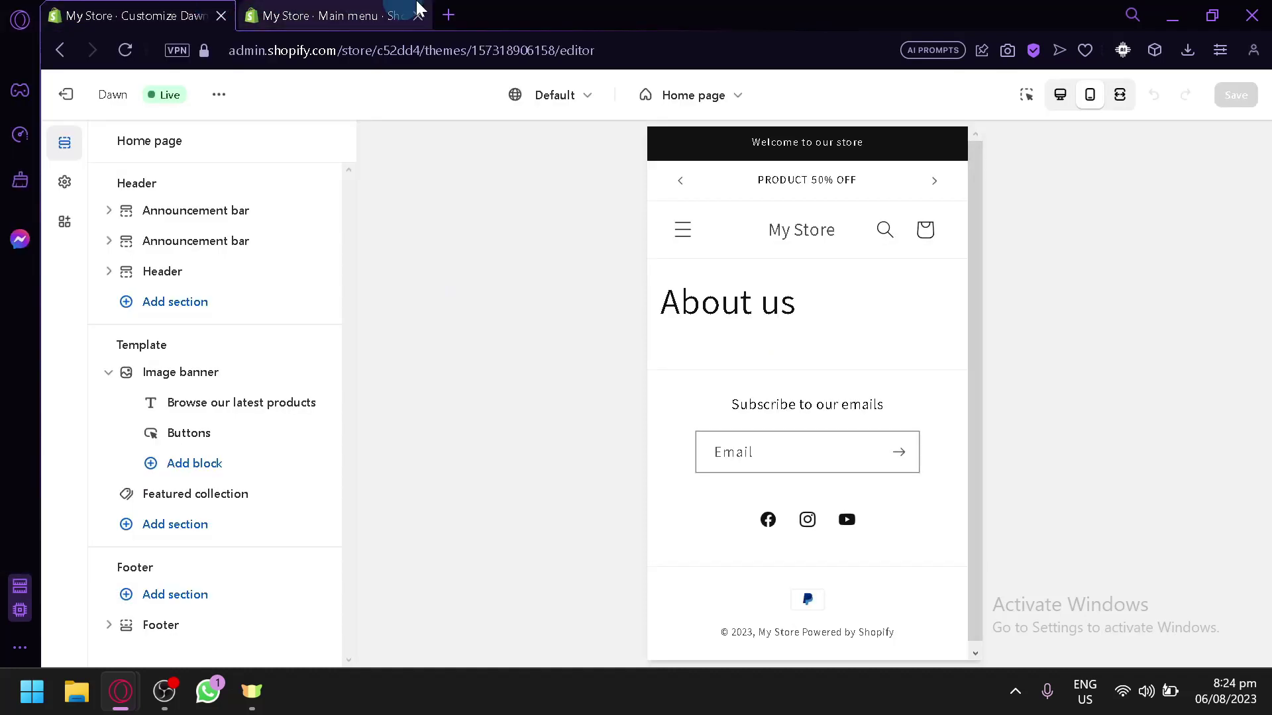
- Open the Default page template to check its About us preview and sections, and return to the Home page template
click(714, 99)
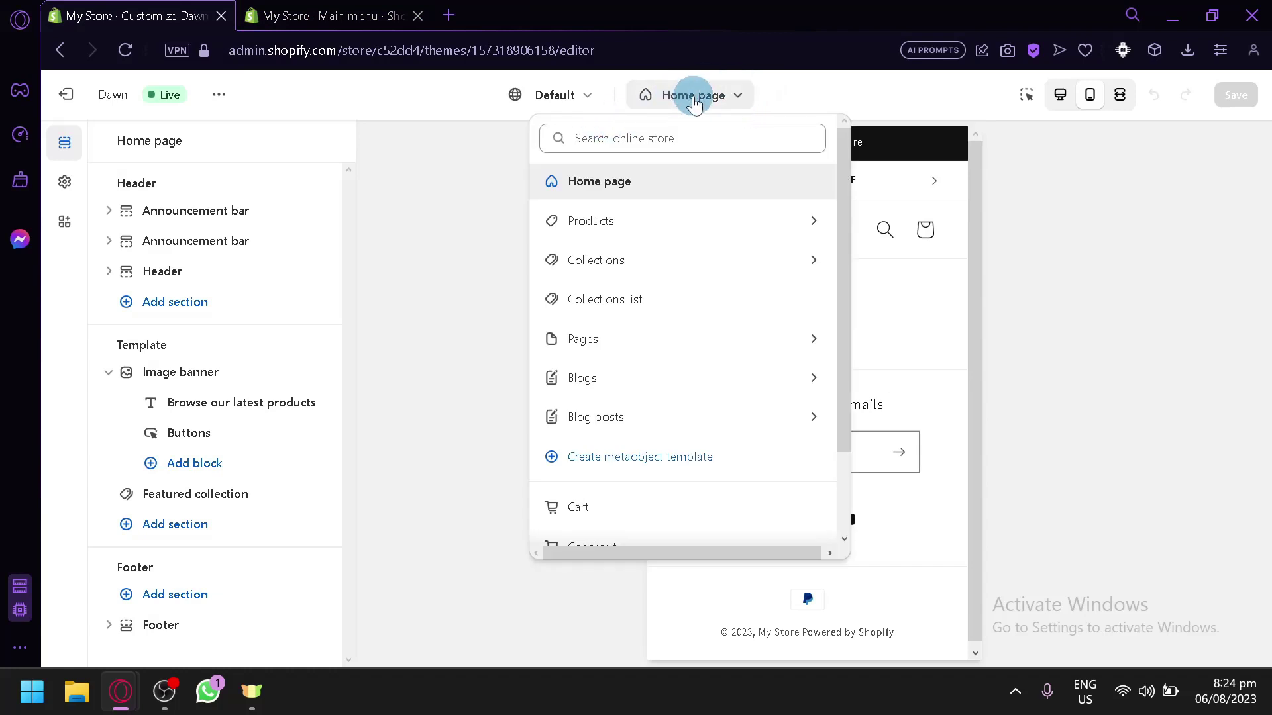
click(820, 340)
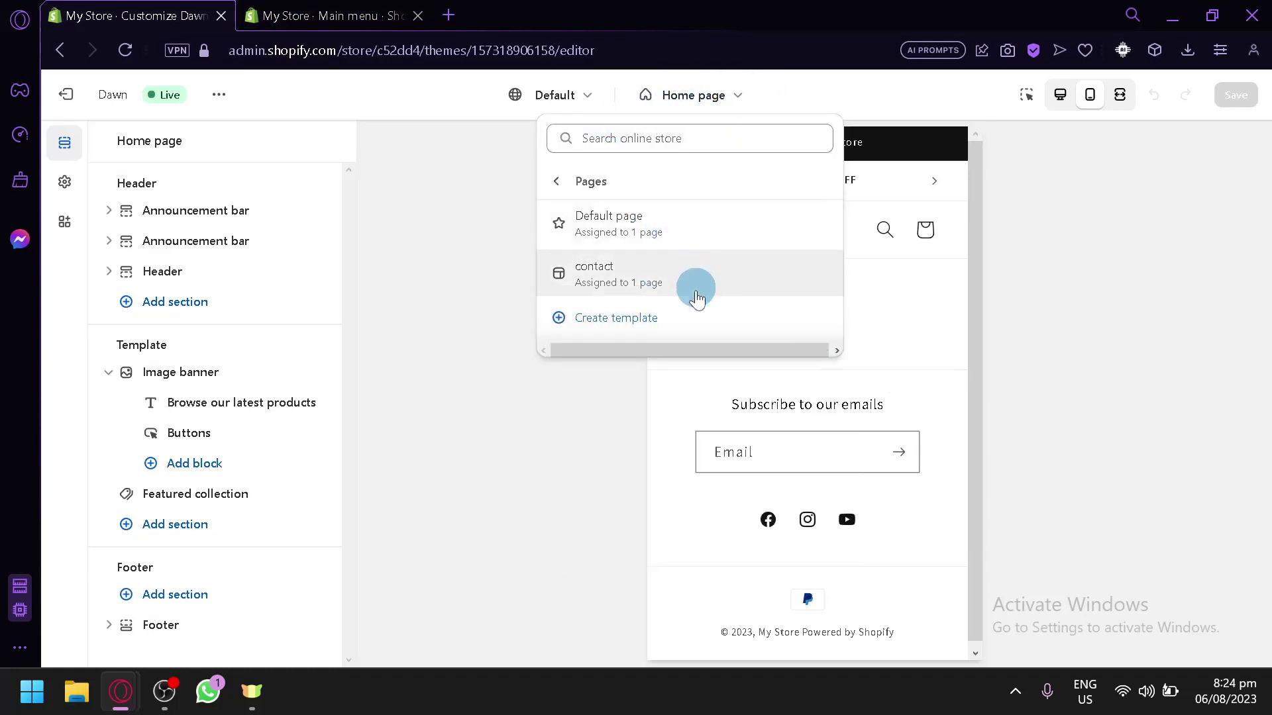
click(688, 235)
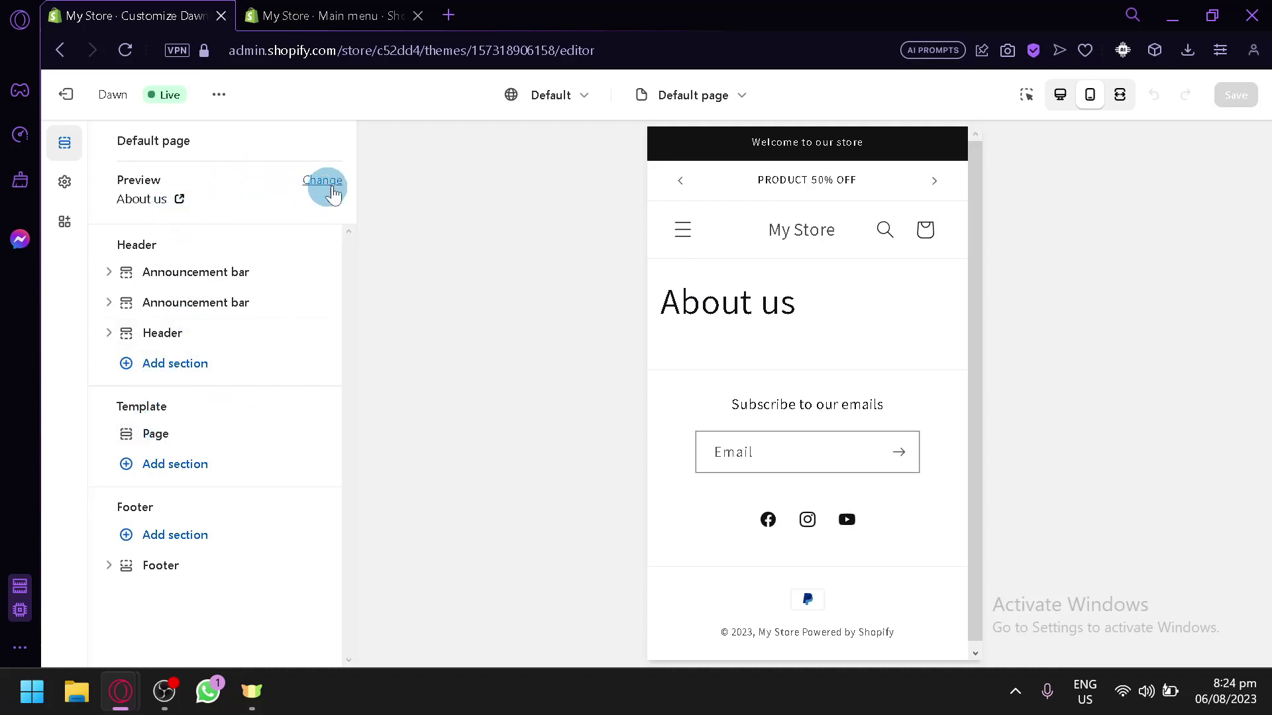
scroll(771, 320, down, 1)
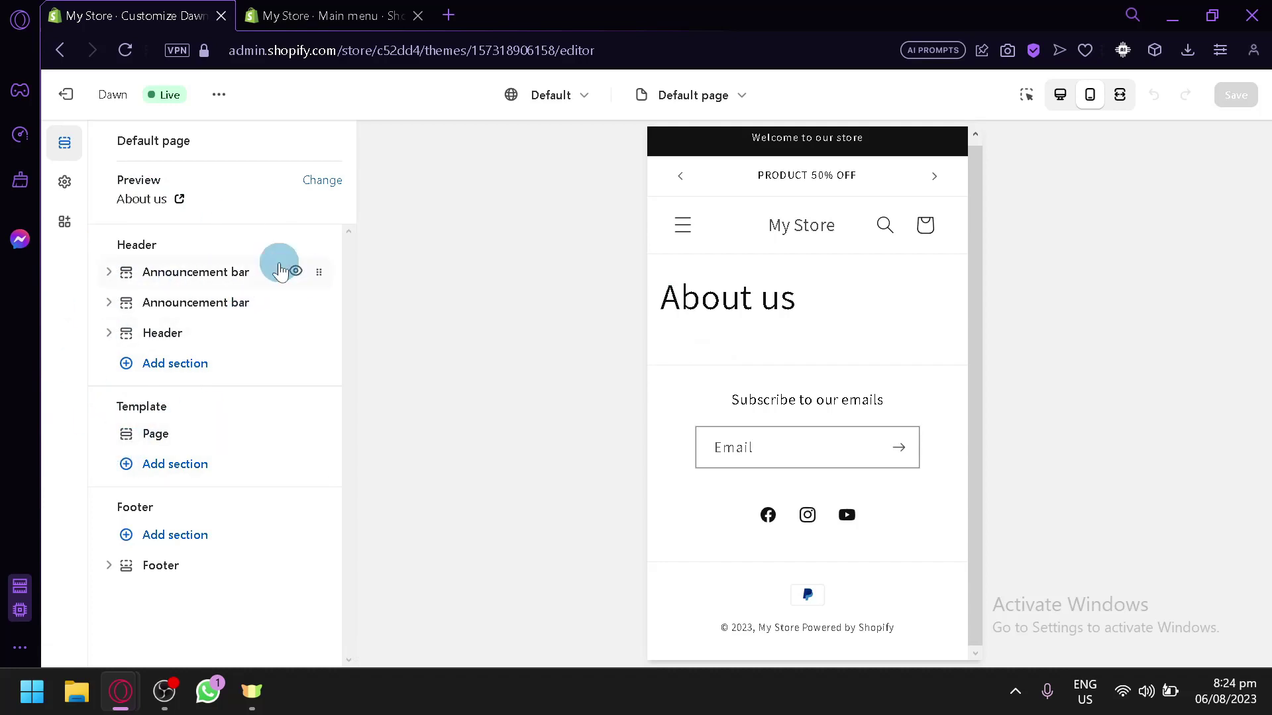
click(693, 95)
click(687, 182)
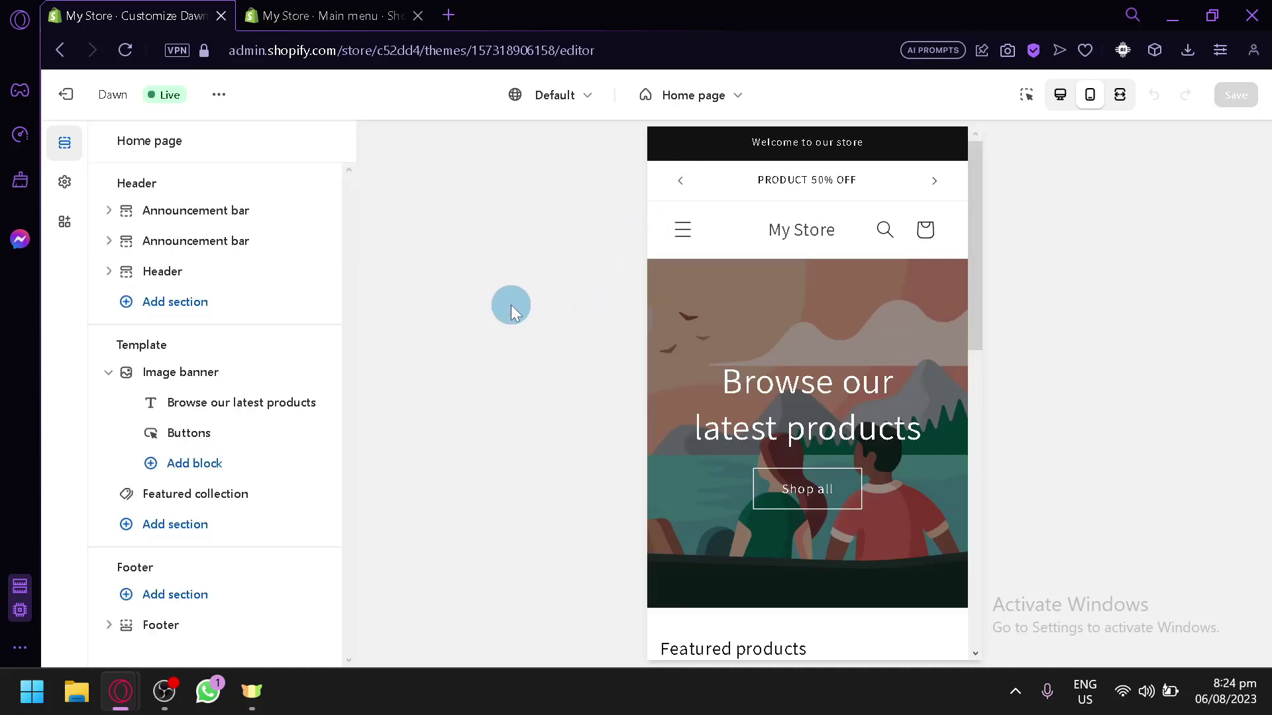
- Add a Text block to the Image banner section of the home page
scroll(806, 406, down, 5)
scroll(806, 406, up, 5)
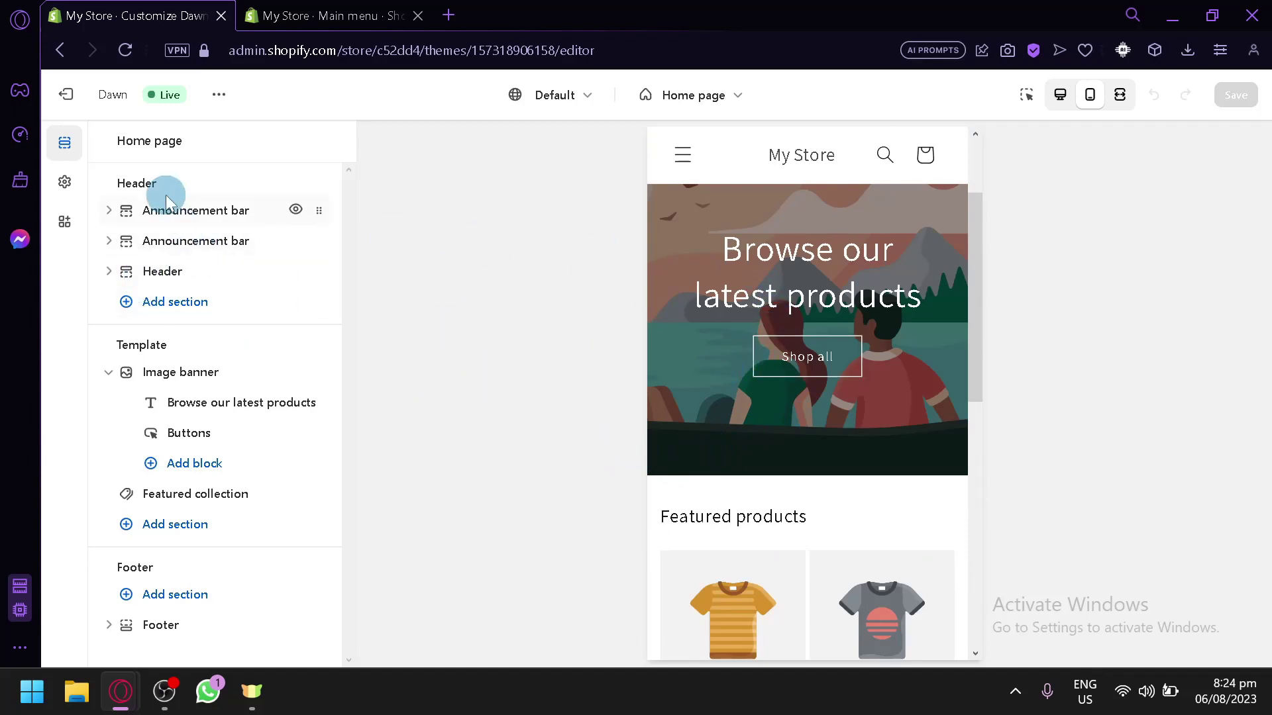
scroll(801, 338, down, 2)
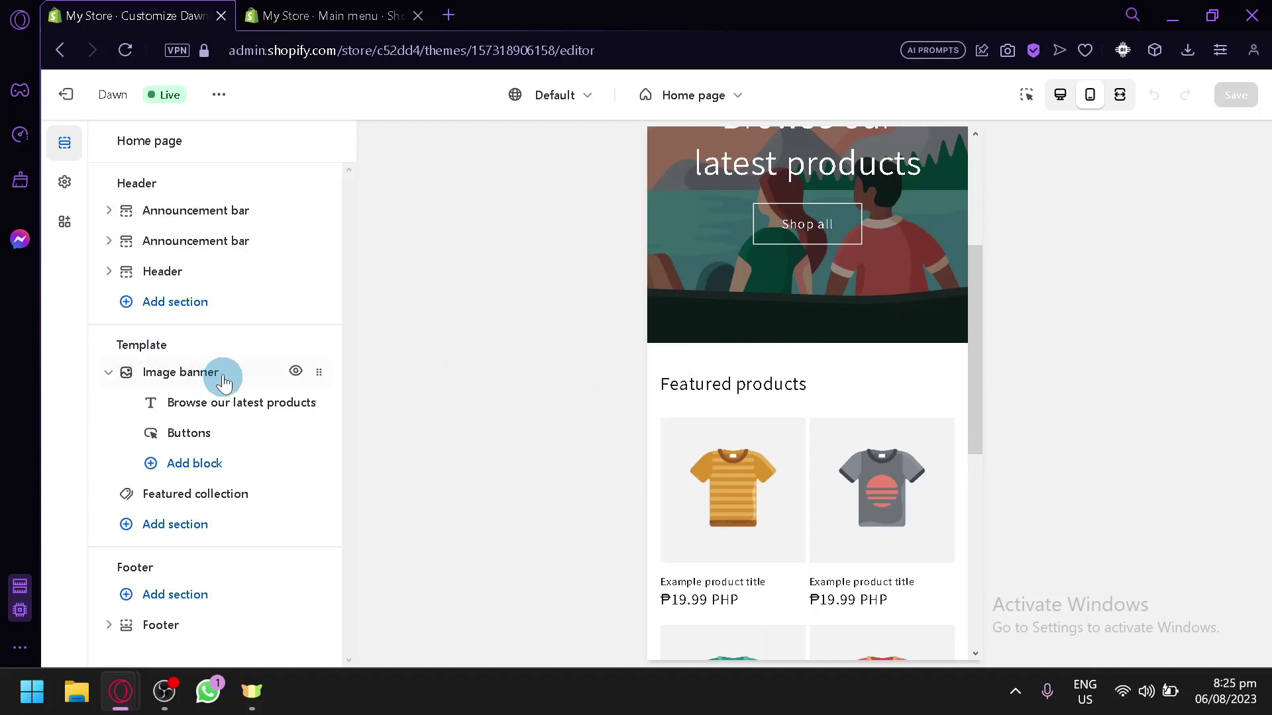
scroll(778, 331, up, 4)
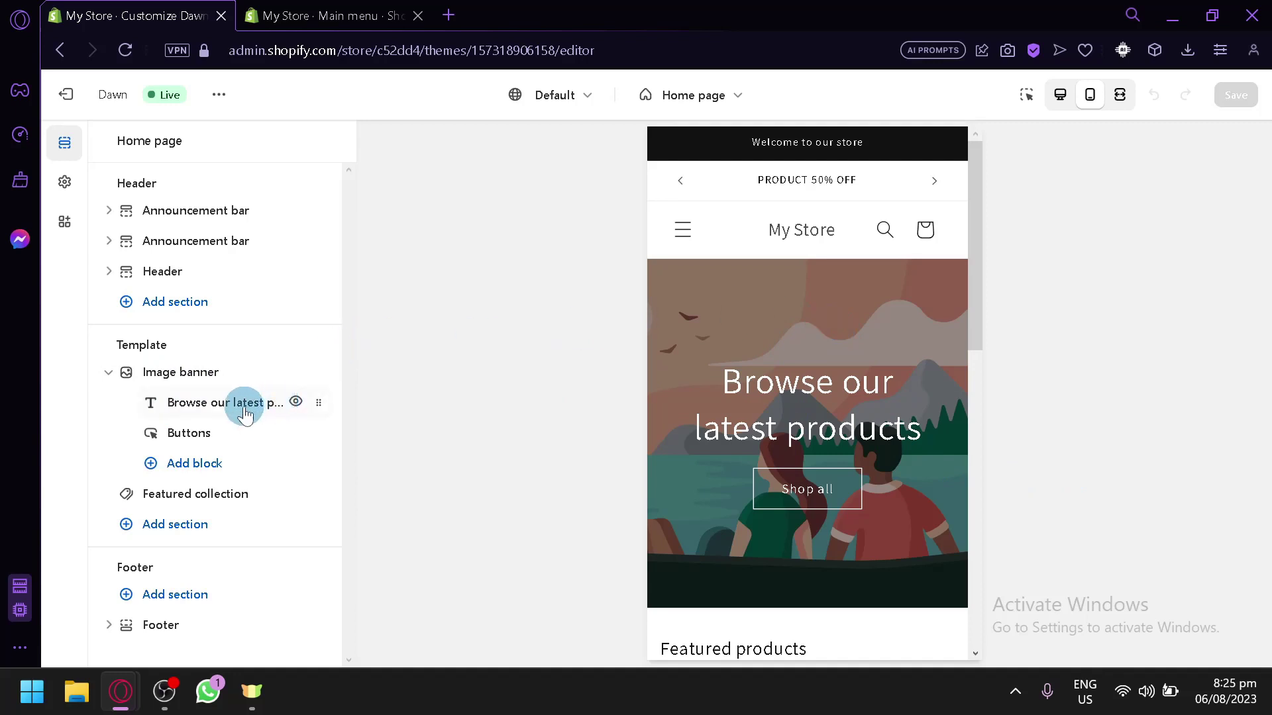
click(219, 469)
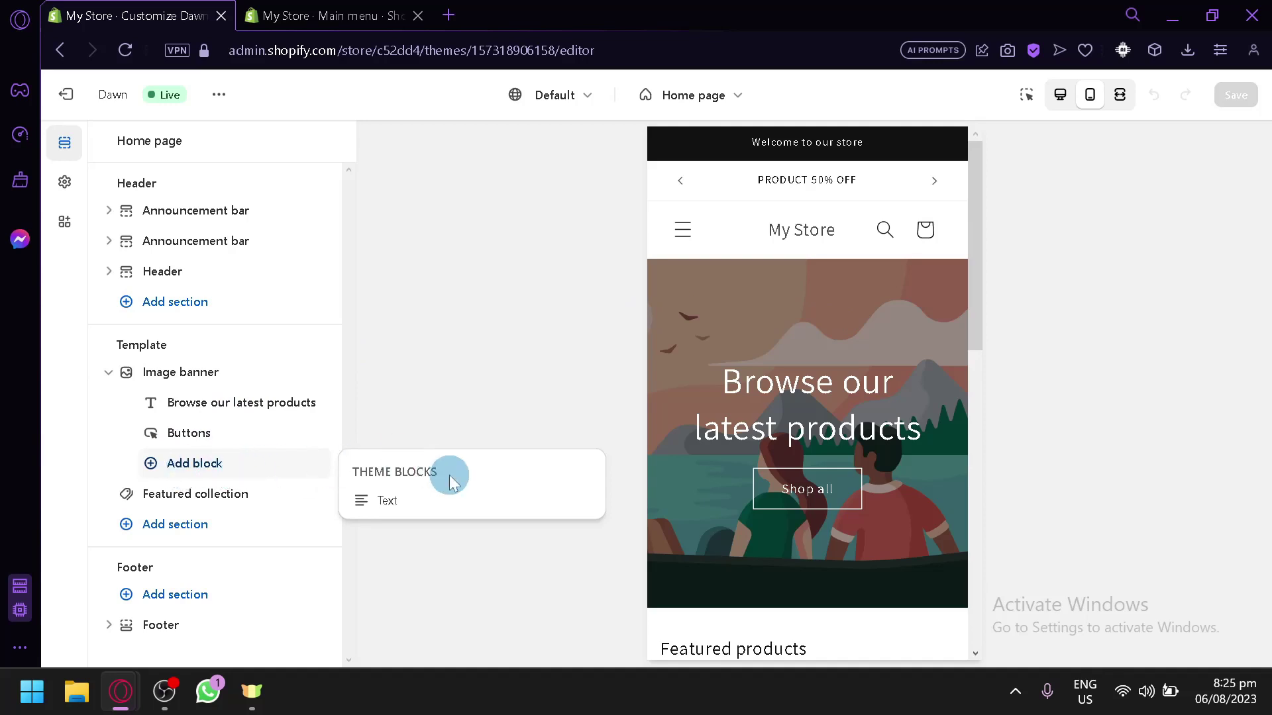
click(426, 500)
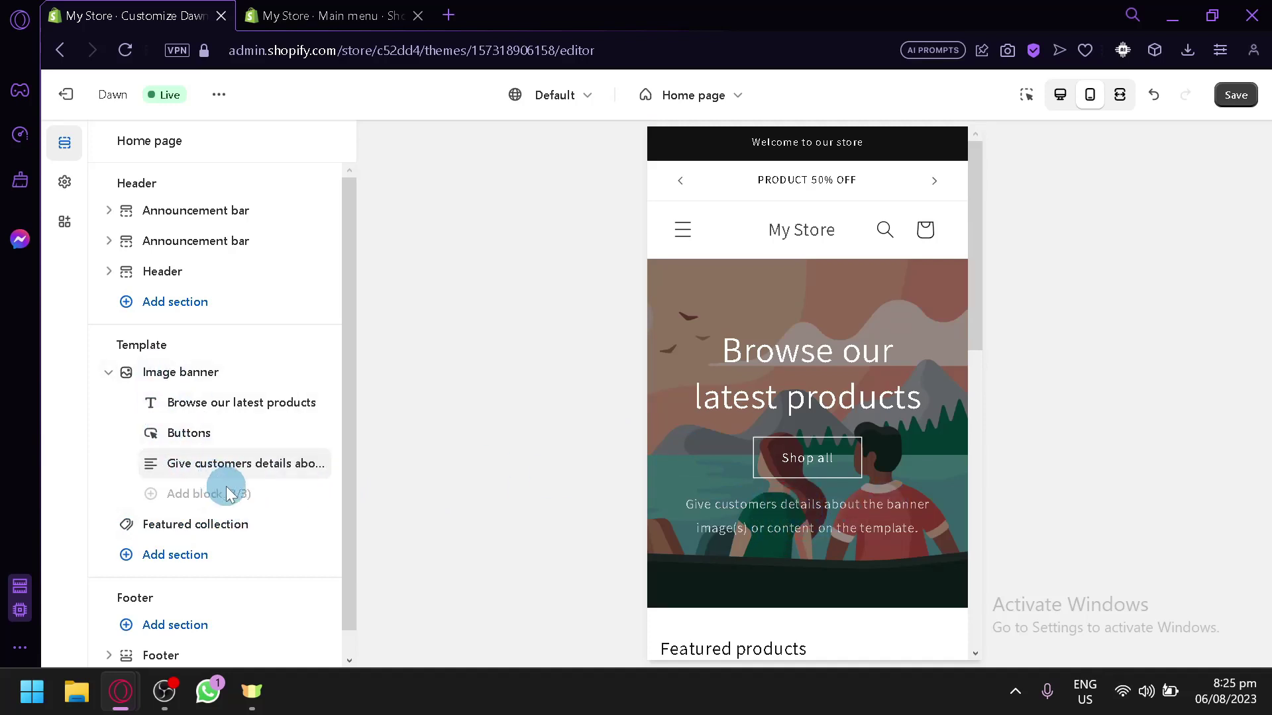
- Rephrase the image banner's heading with the generated suggestion "Discover our latest product offerings", keeping the Large heading size
click(190, 413)
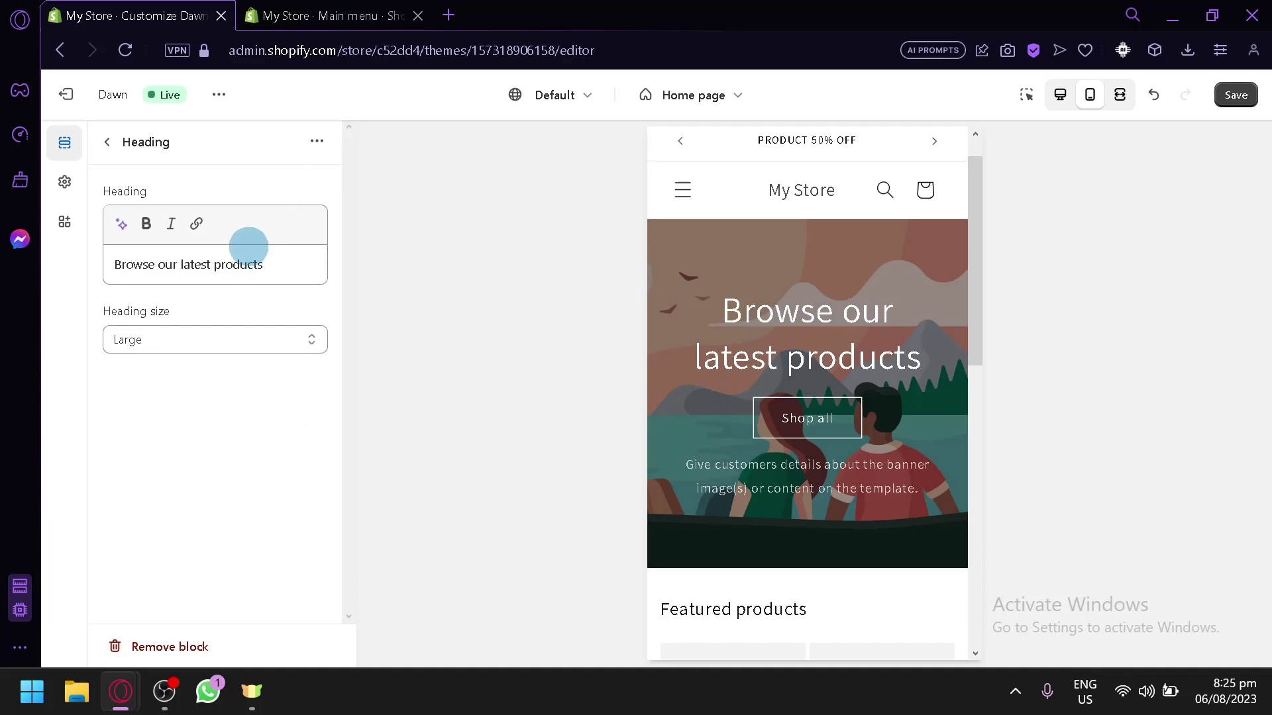
click(284, 270)
drag(283, 271, 85, 296)
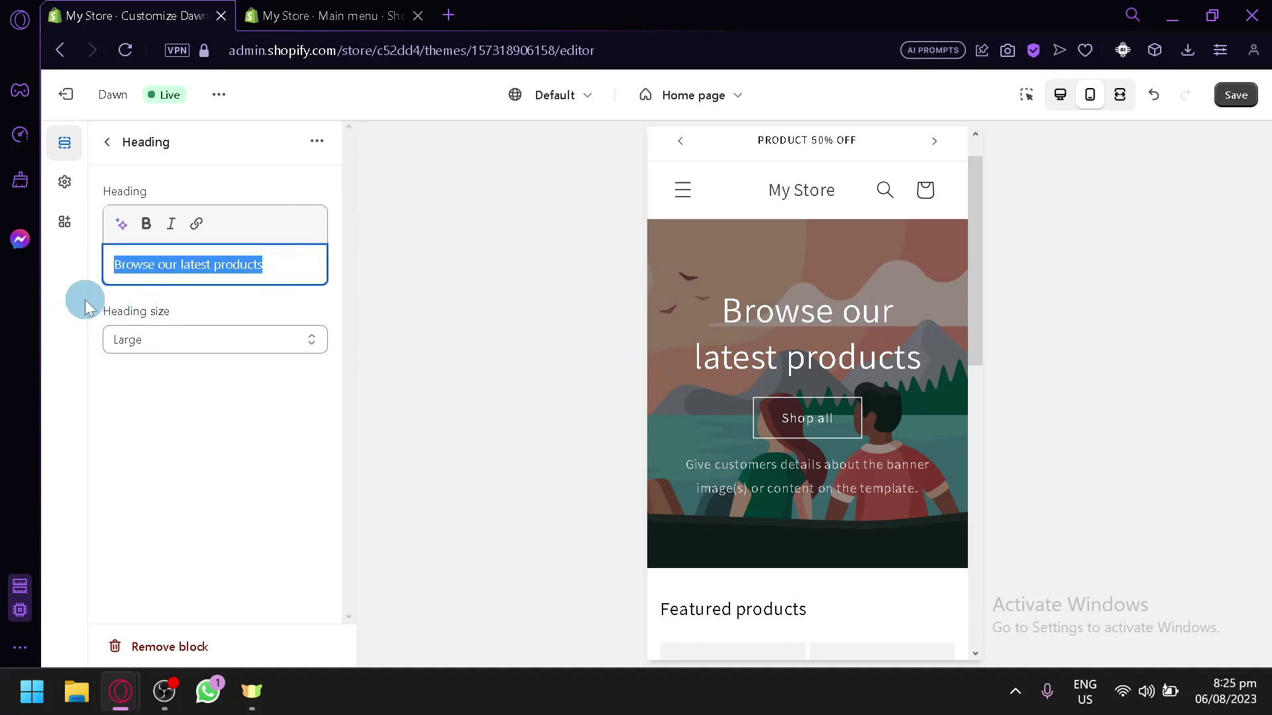
click(114, 224)
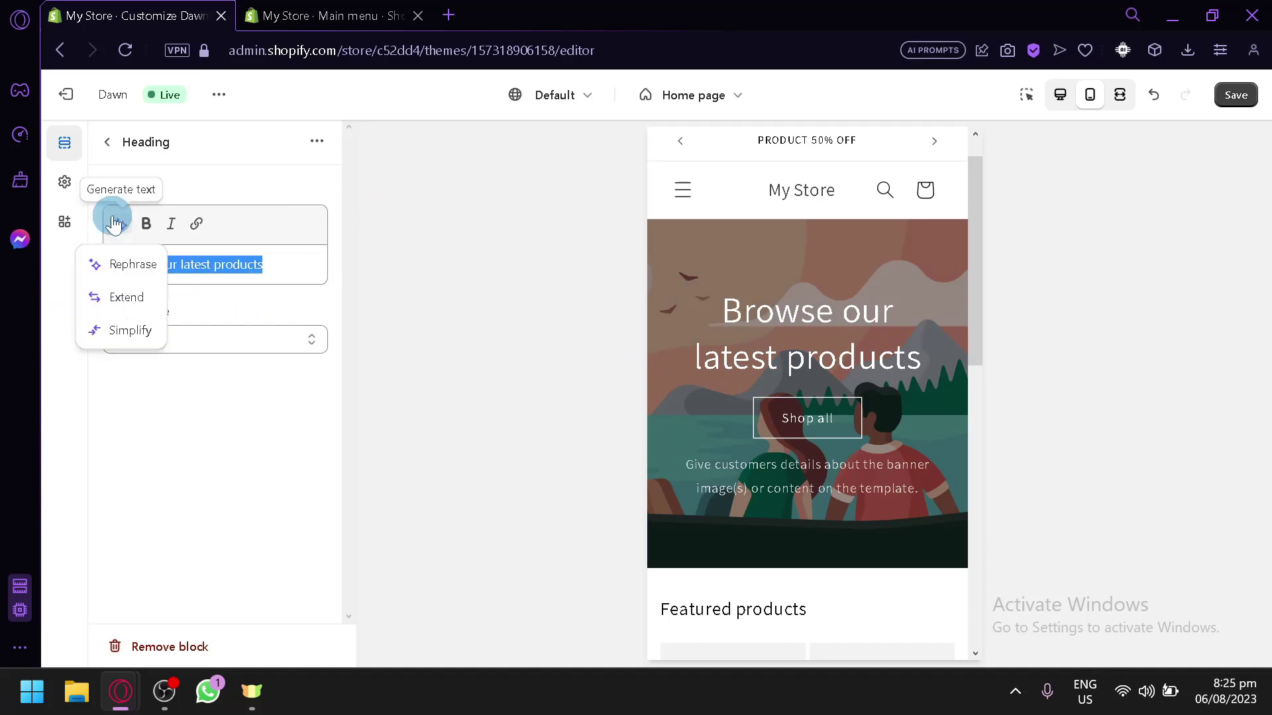
click(133, 272)
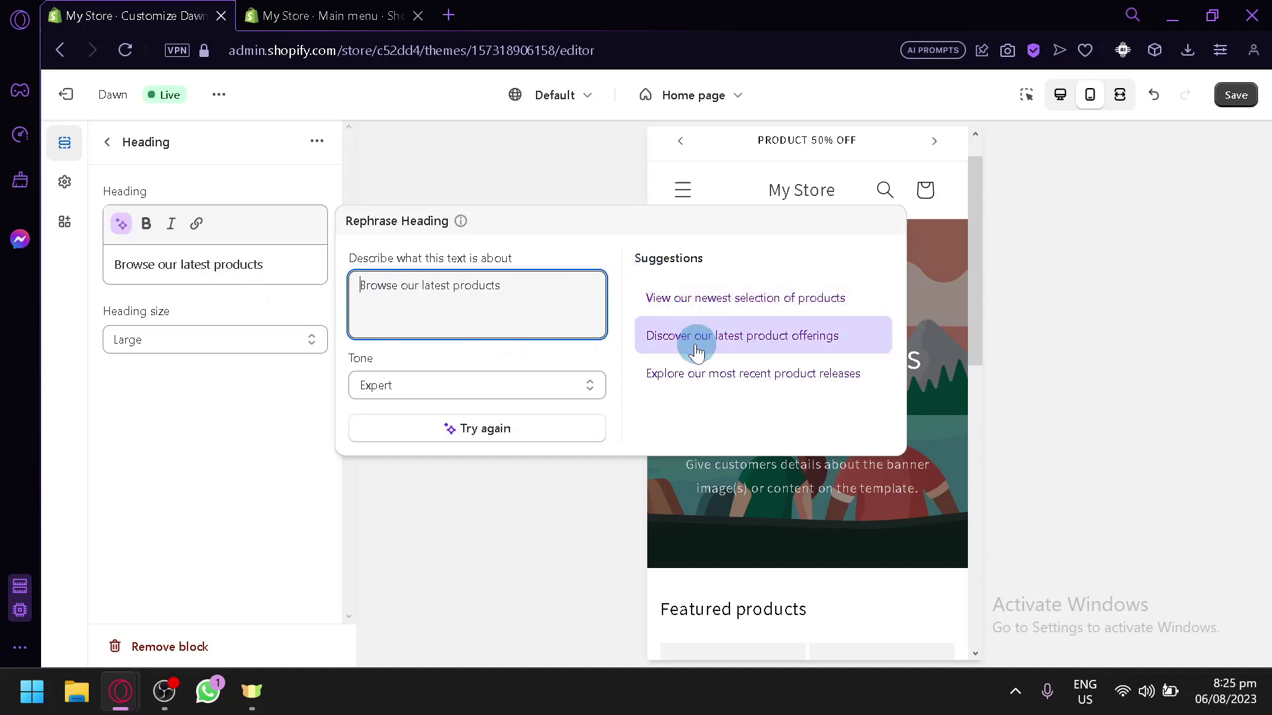
click(694, 349)
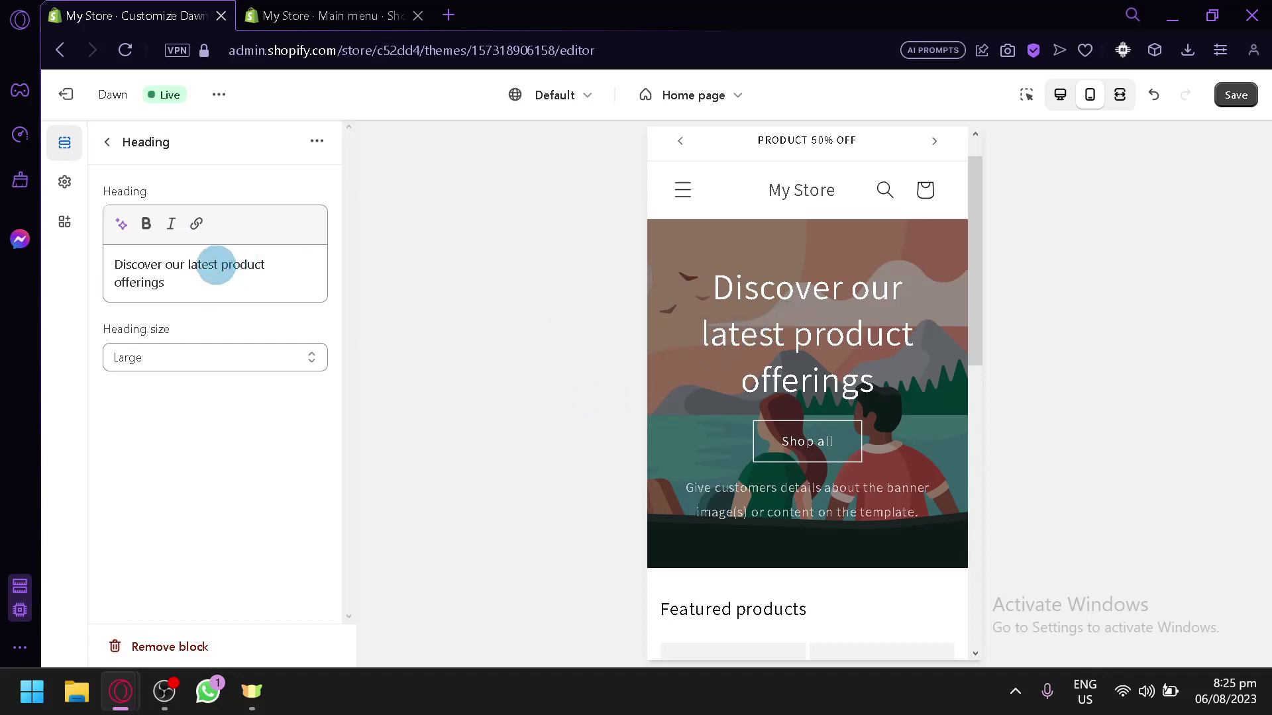
click(203, 350)
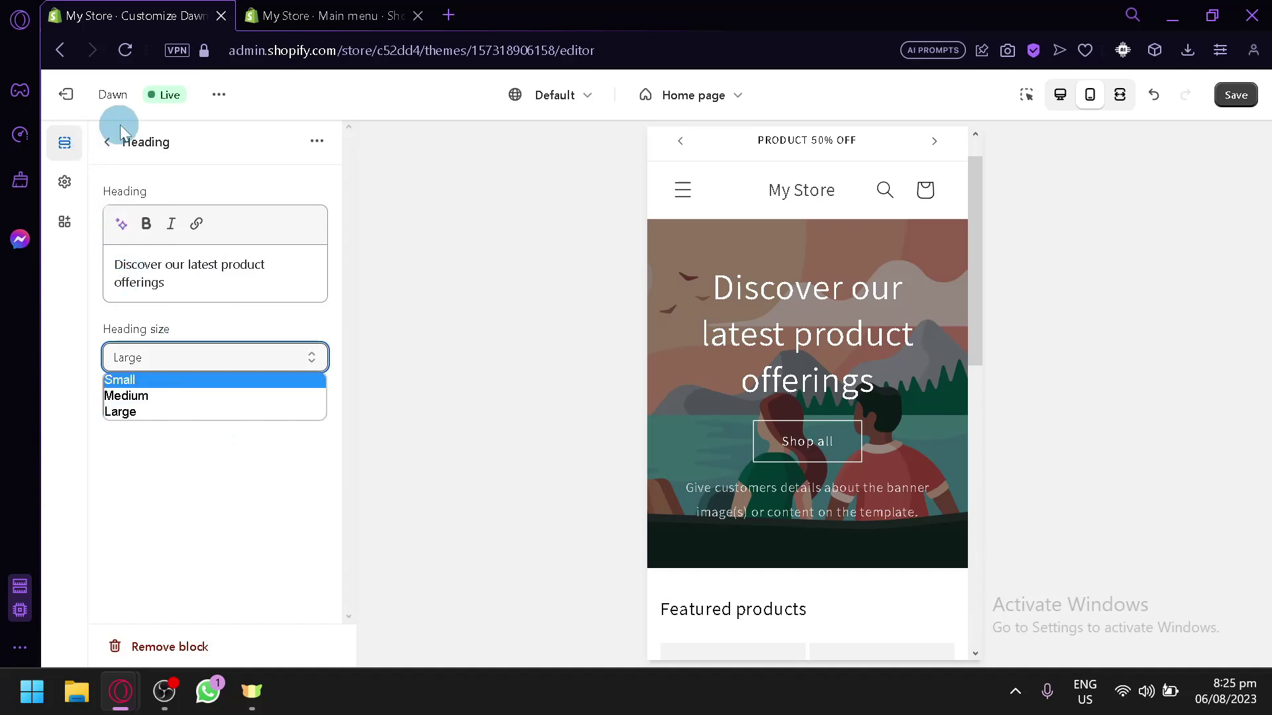
click(103, 146)
click(105, 144)
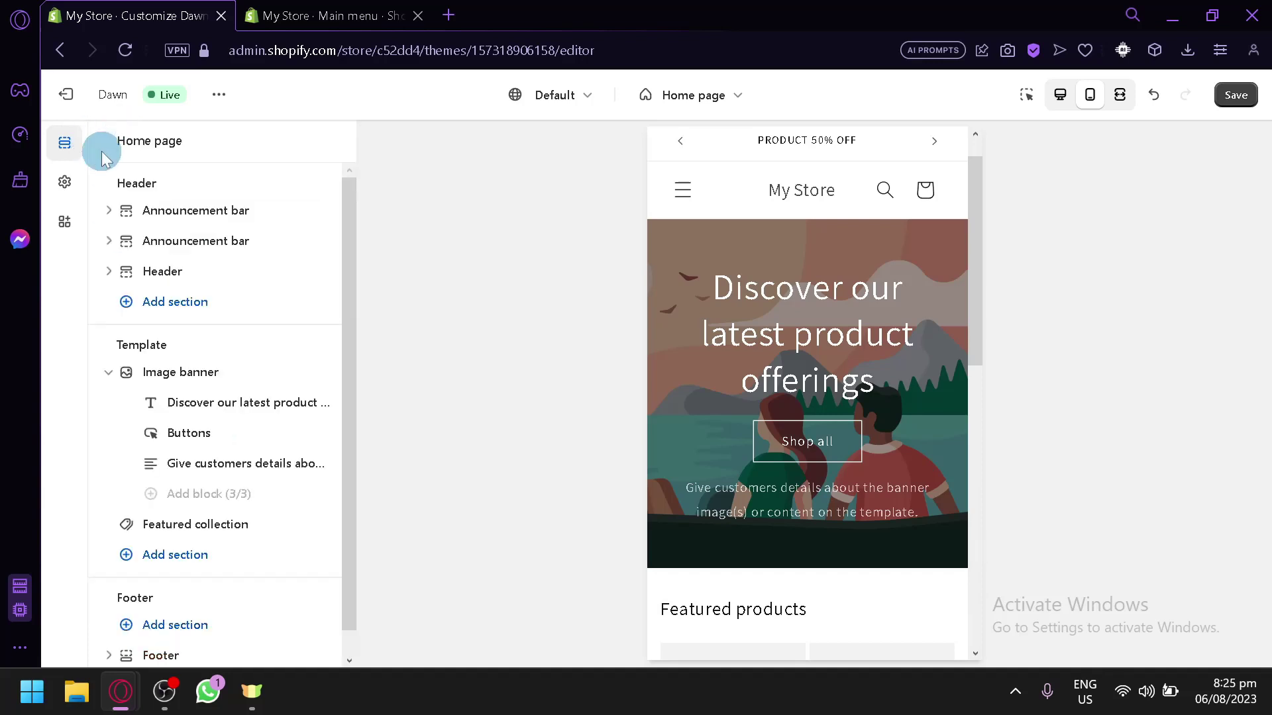
- Try the image banner's first button without the outline button style, and restore the outline style
click(228, 427)
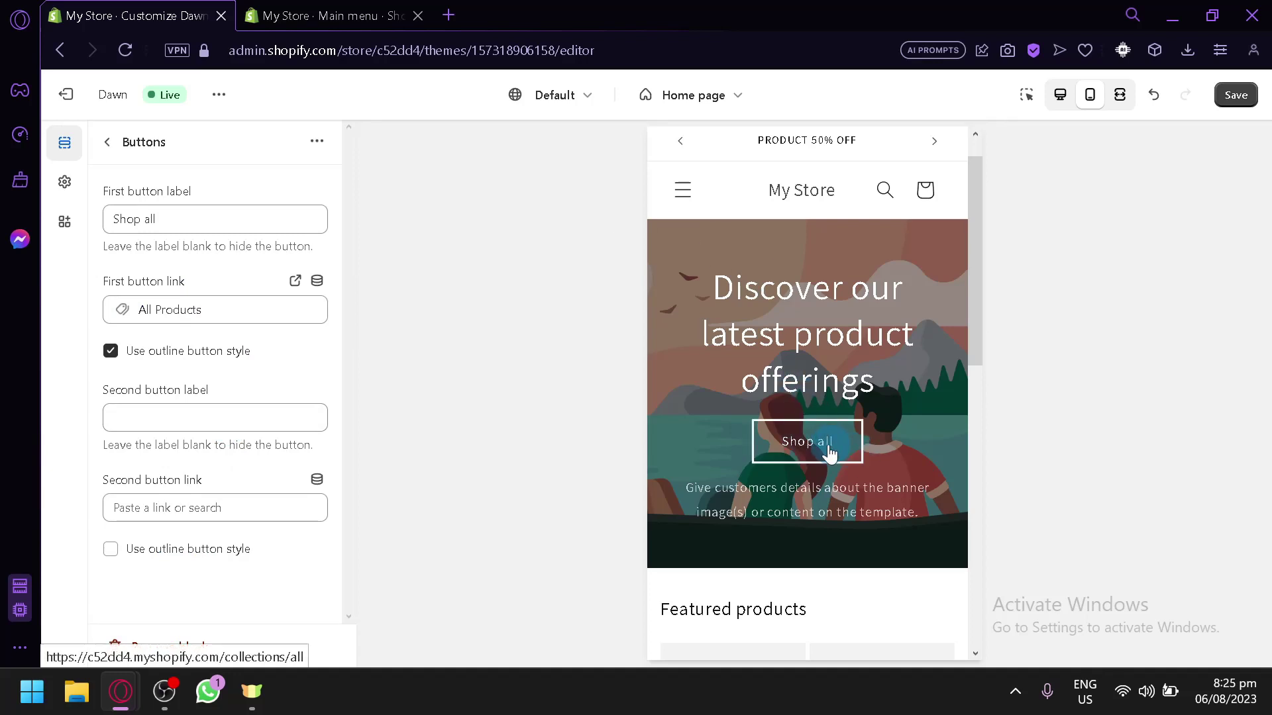
click(259, 224)
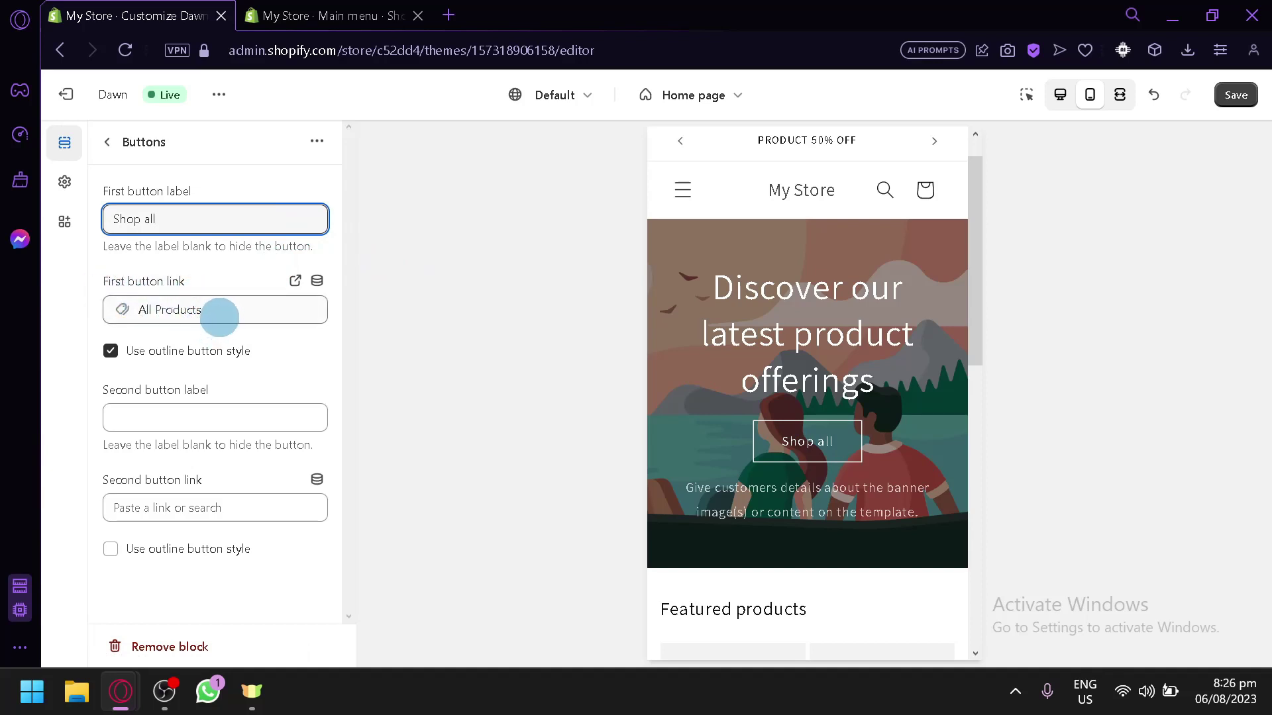
click(216, 313)
click(212, 265)
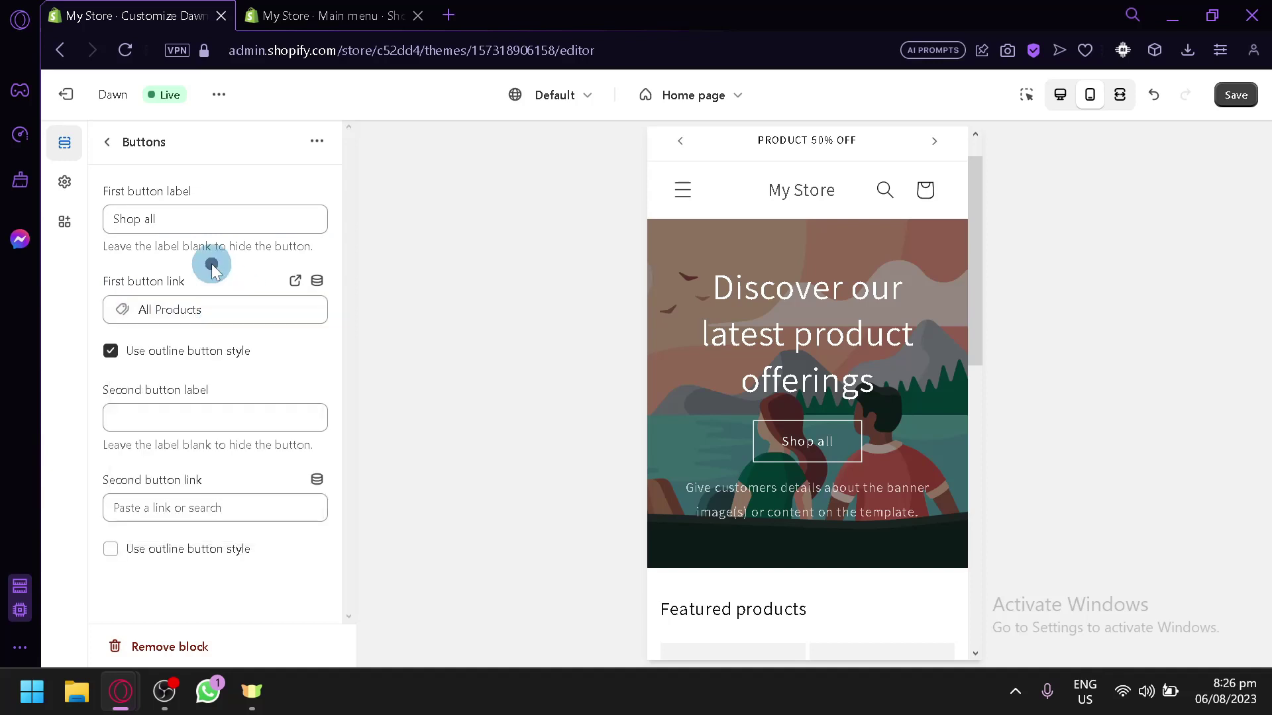
click(112, 352)
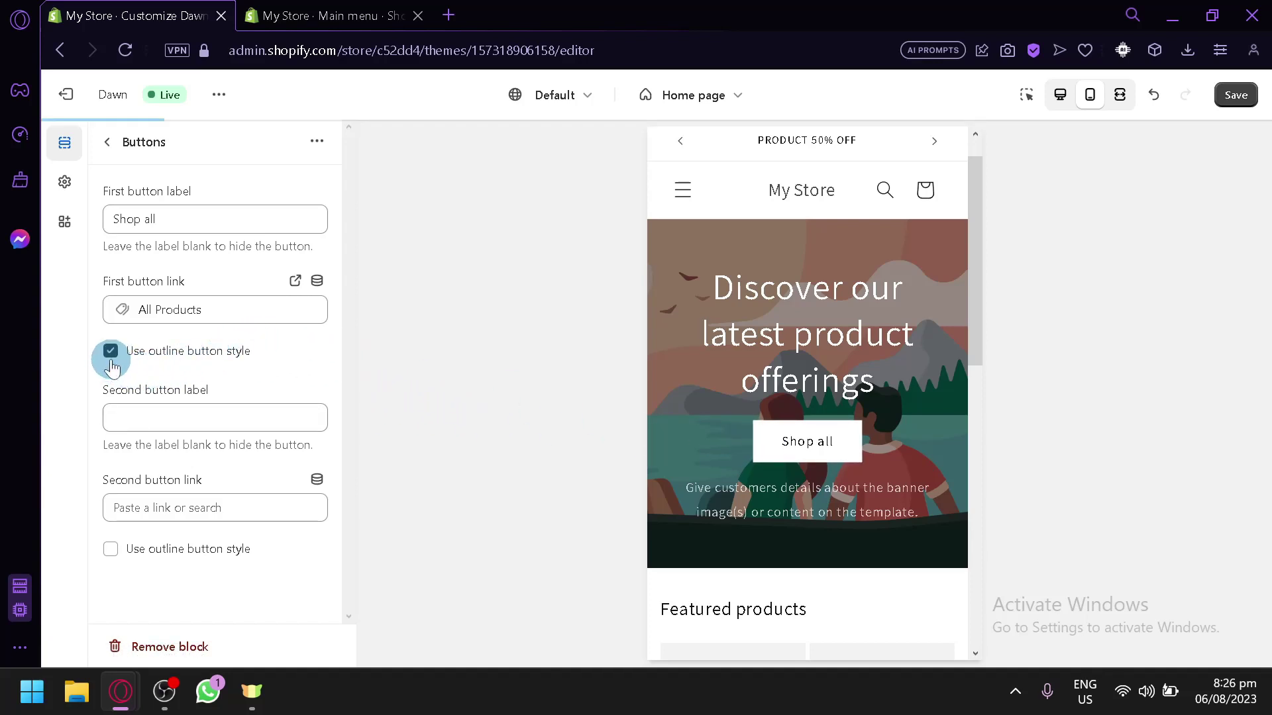
- Examine the second button's label and link fields in the Buttons block, leave them blank, and return to the section list
click(216, 424)
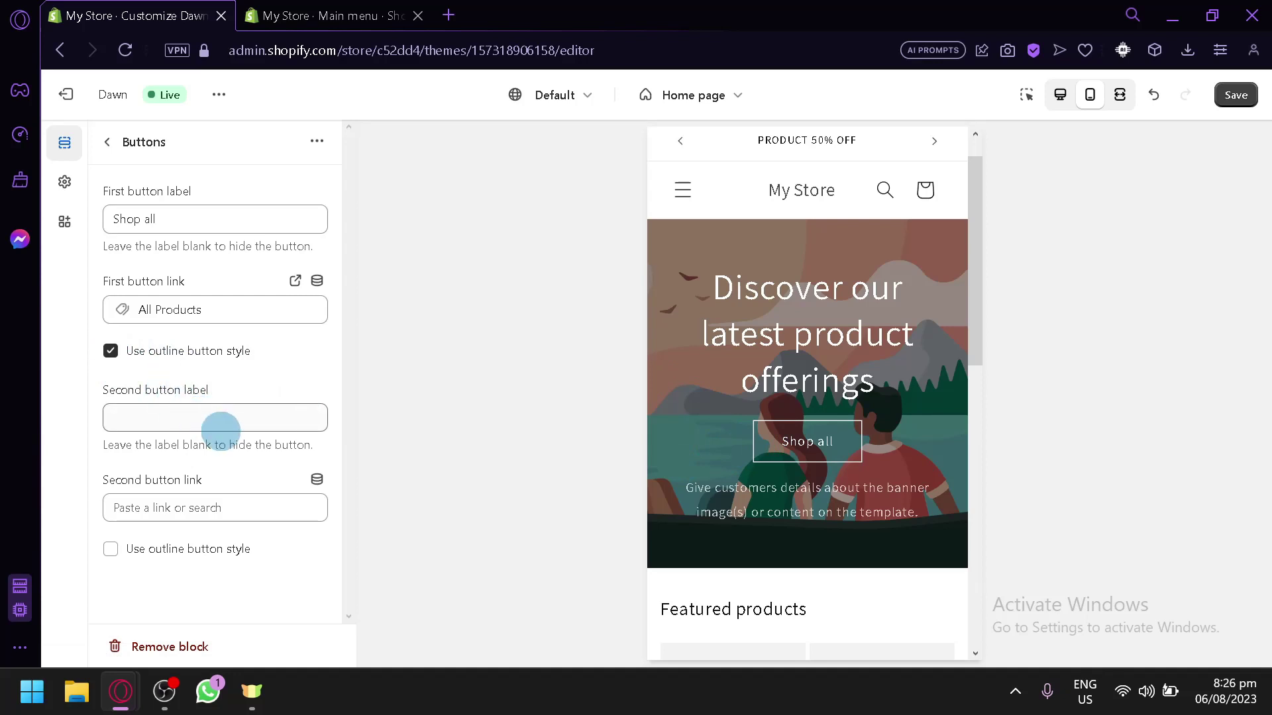
right_click(139, 518)
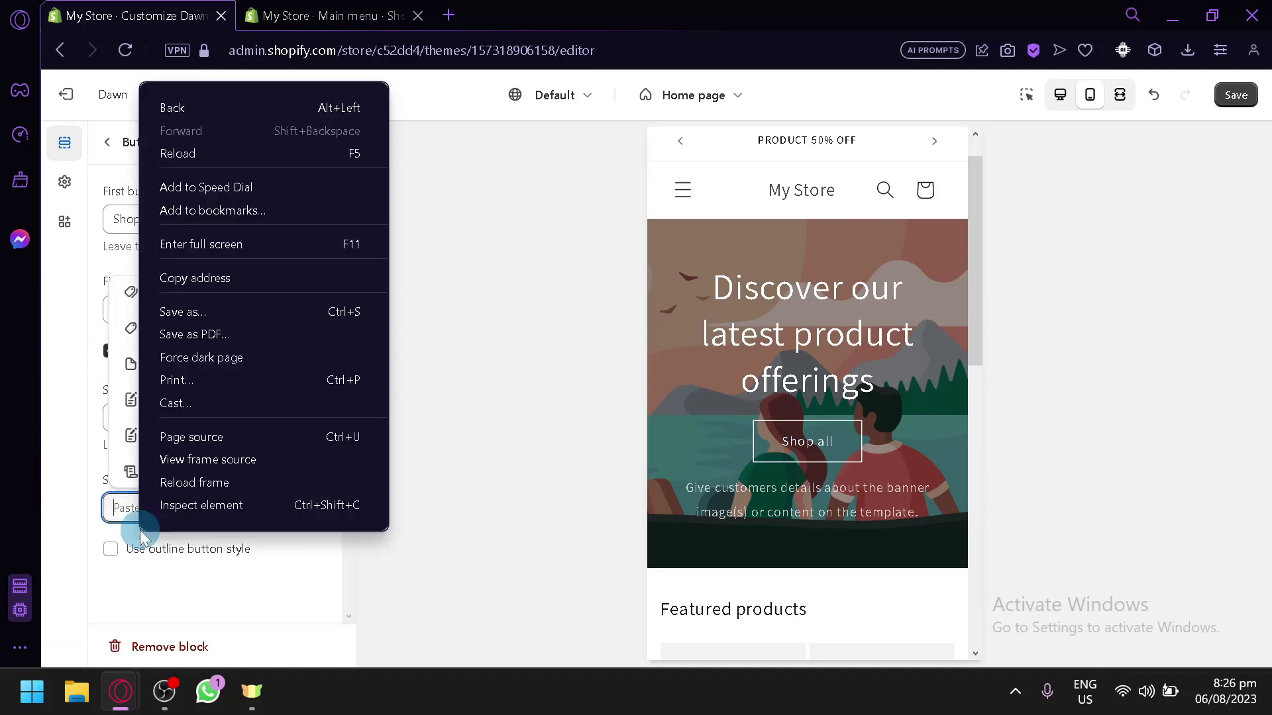
click(176, 596)
click(176, 448)
click(181, 423)
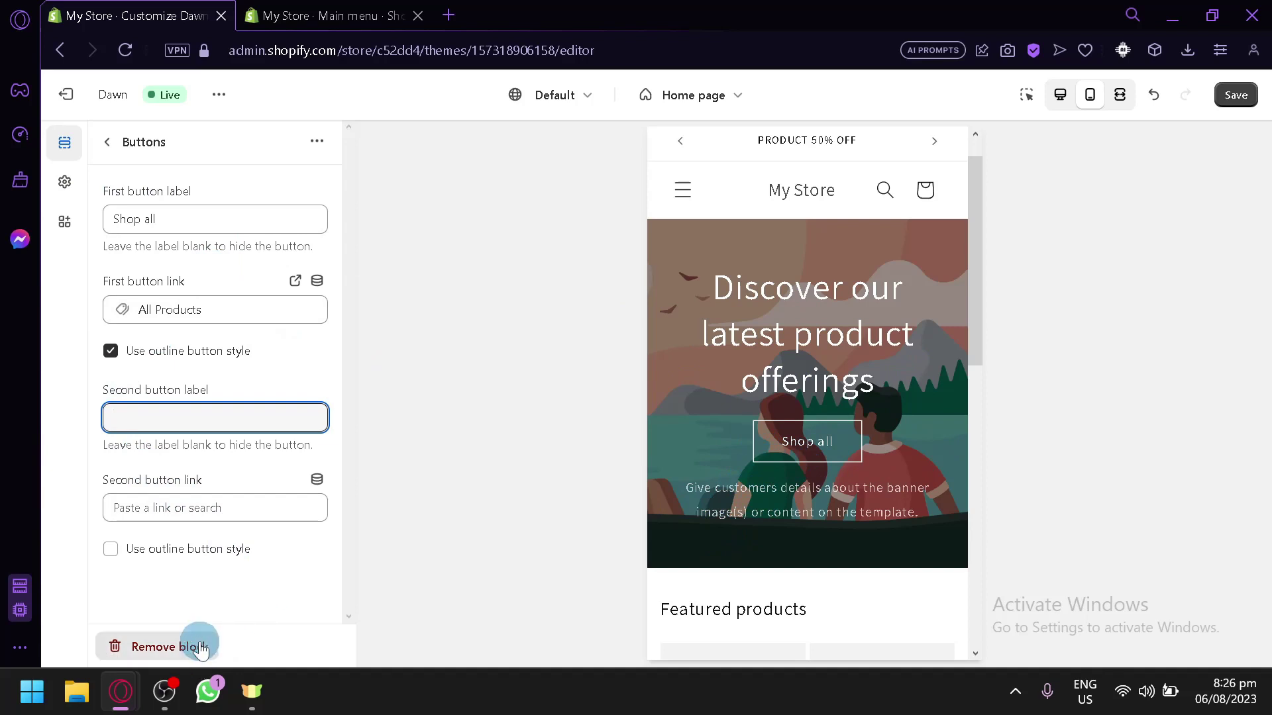
click(105, 144)
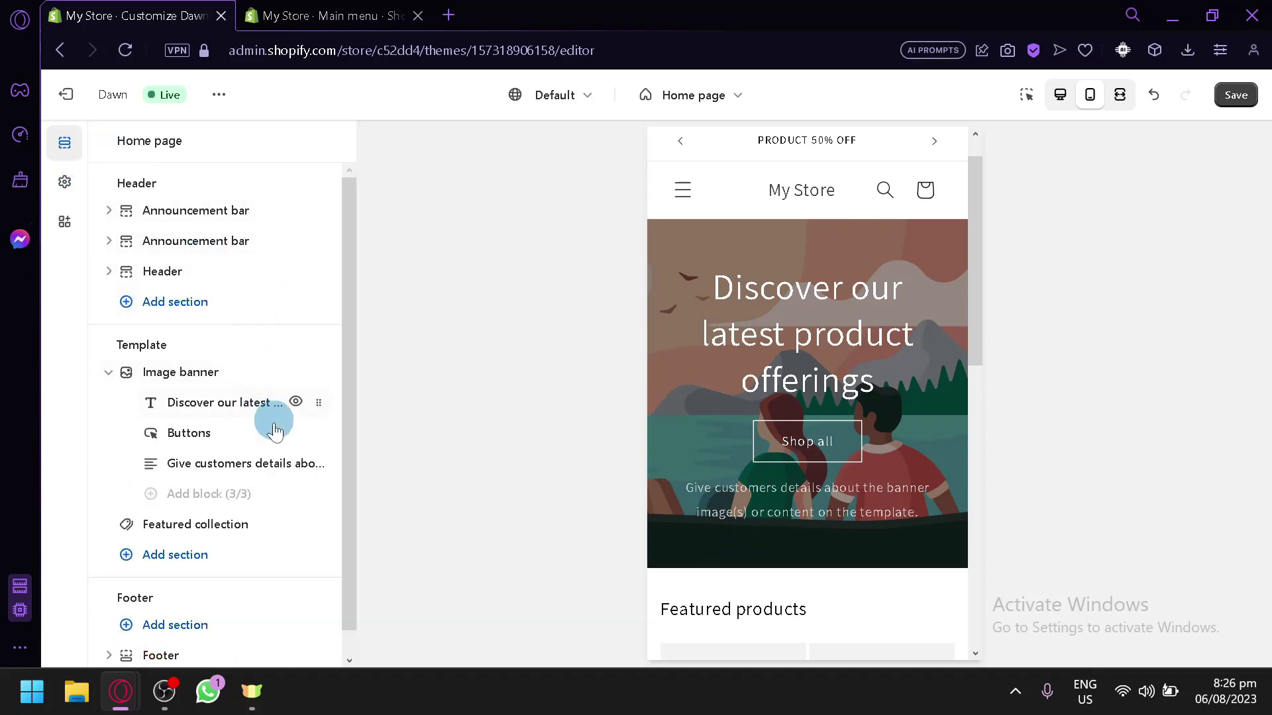
- Try the Subtitle and Uppercase text styles on the image banner's Text block, and remove the block
click(244, 466)
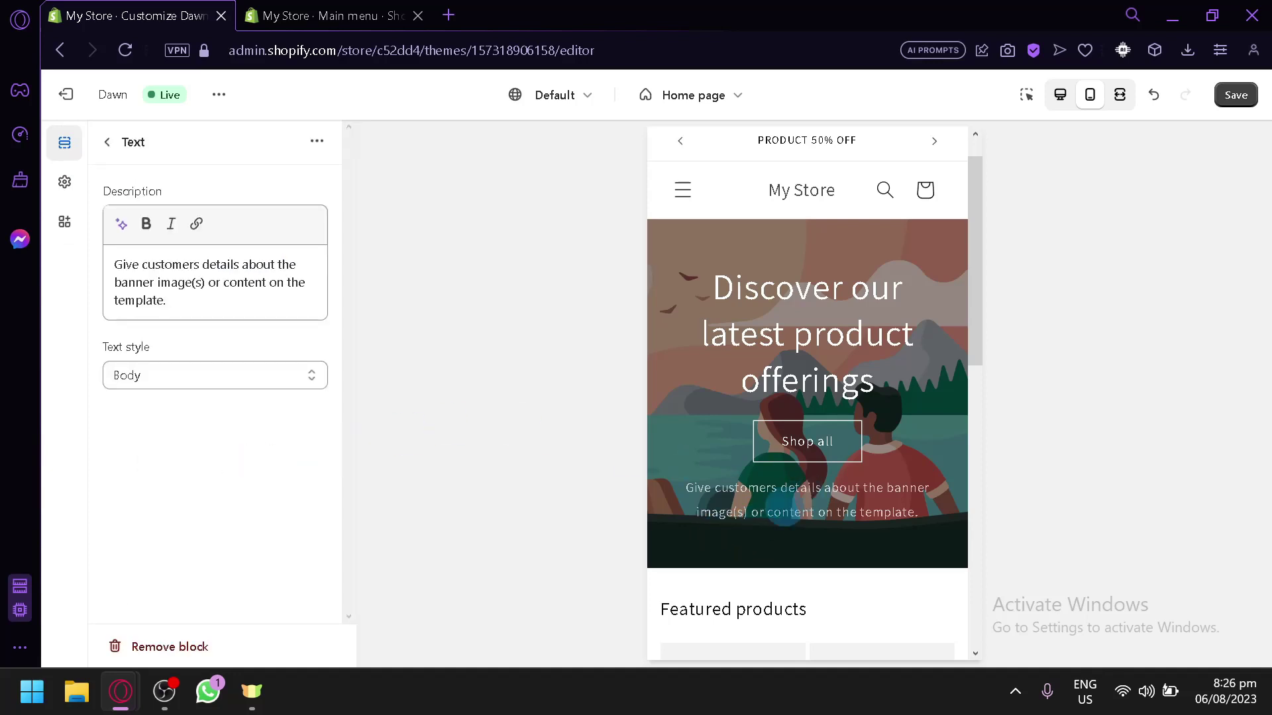
click(235, 315)
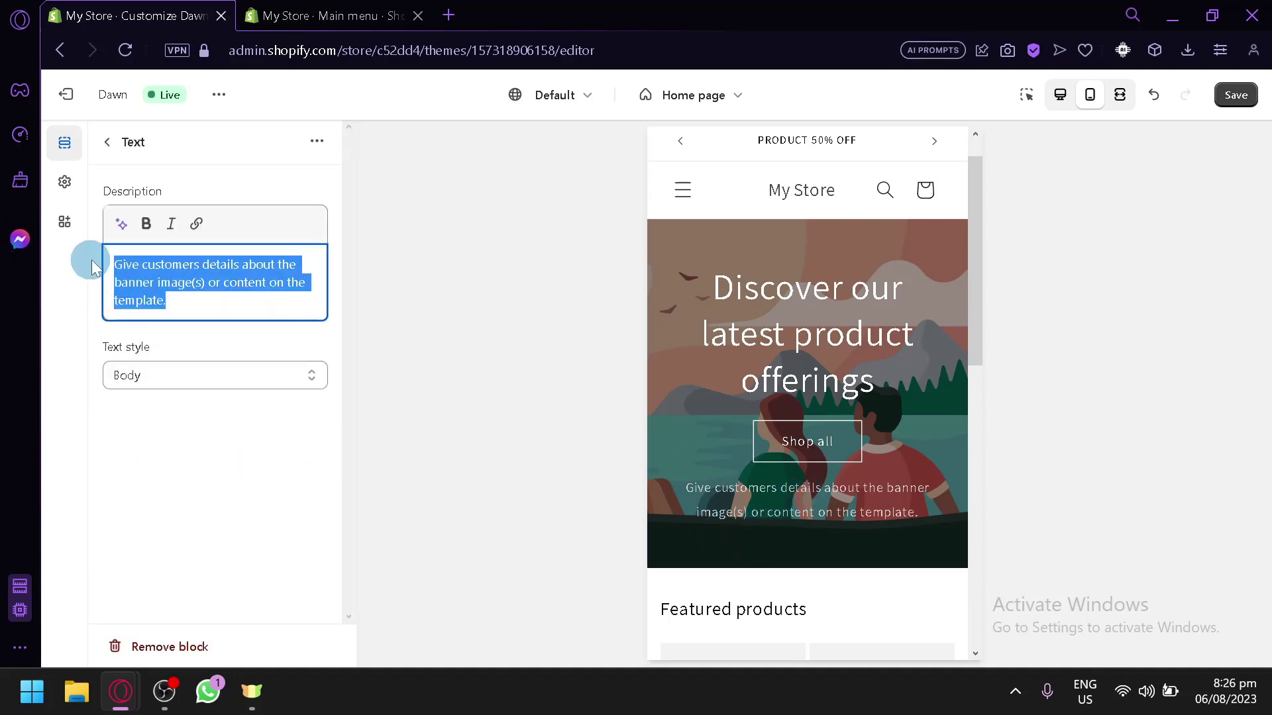
click(206, 365)
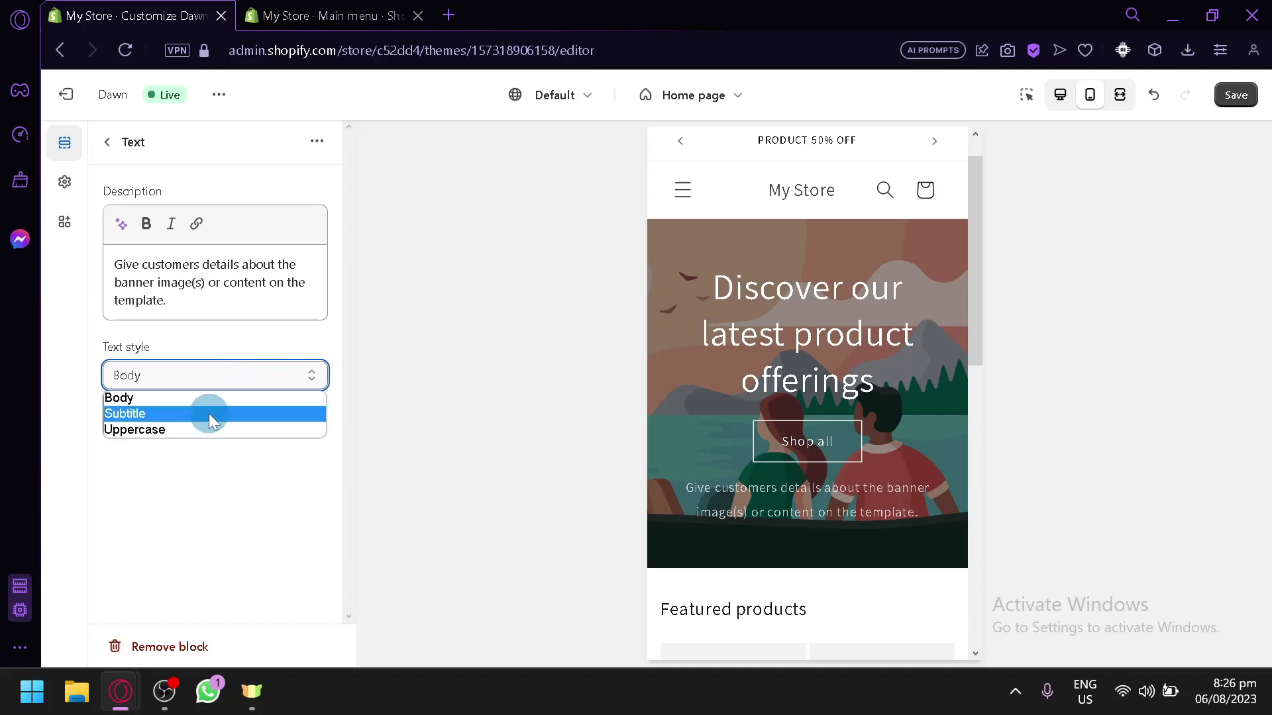
click(207, 412)
click(214, 373)
click(215, 428)
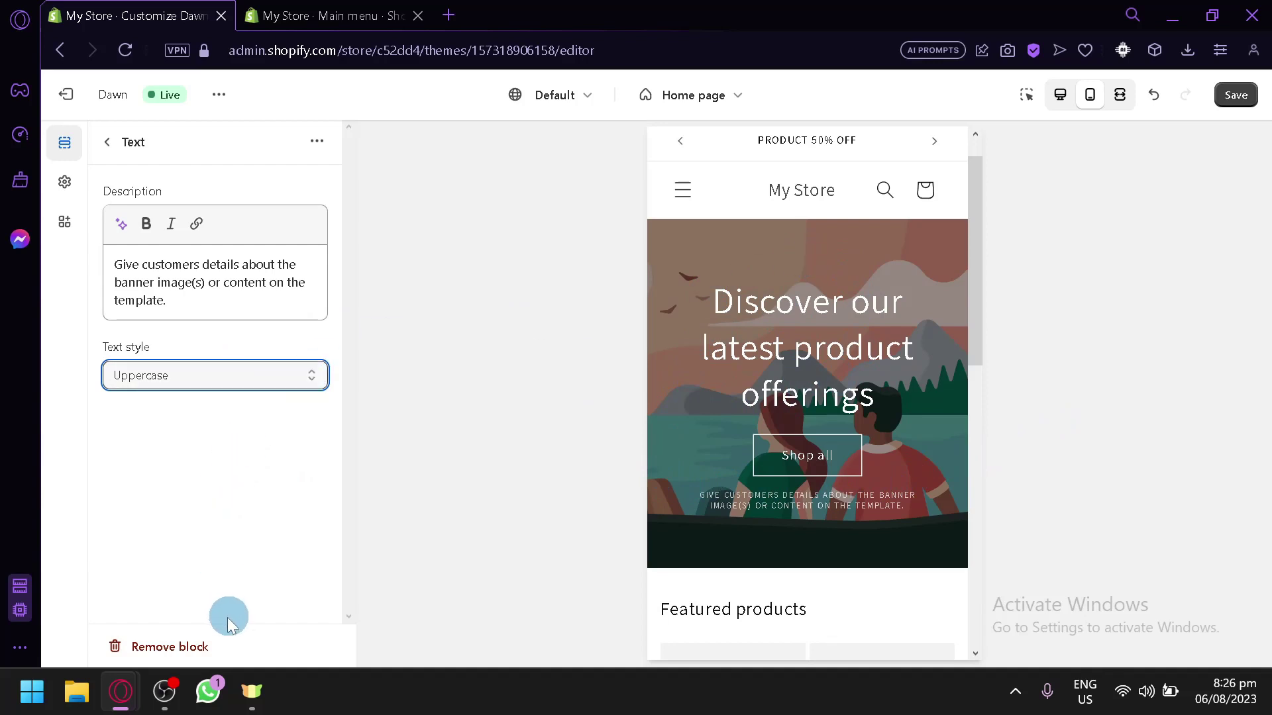
click(168, 656)
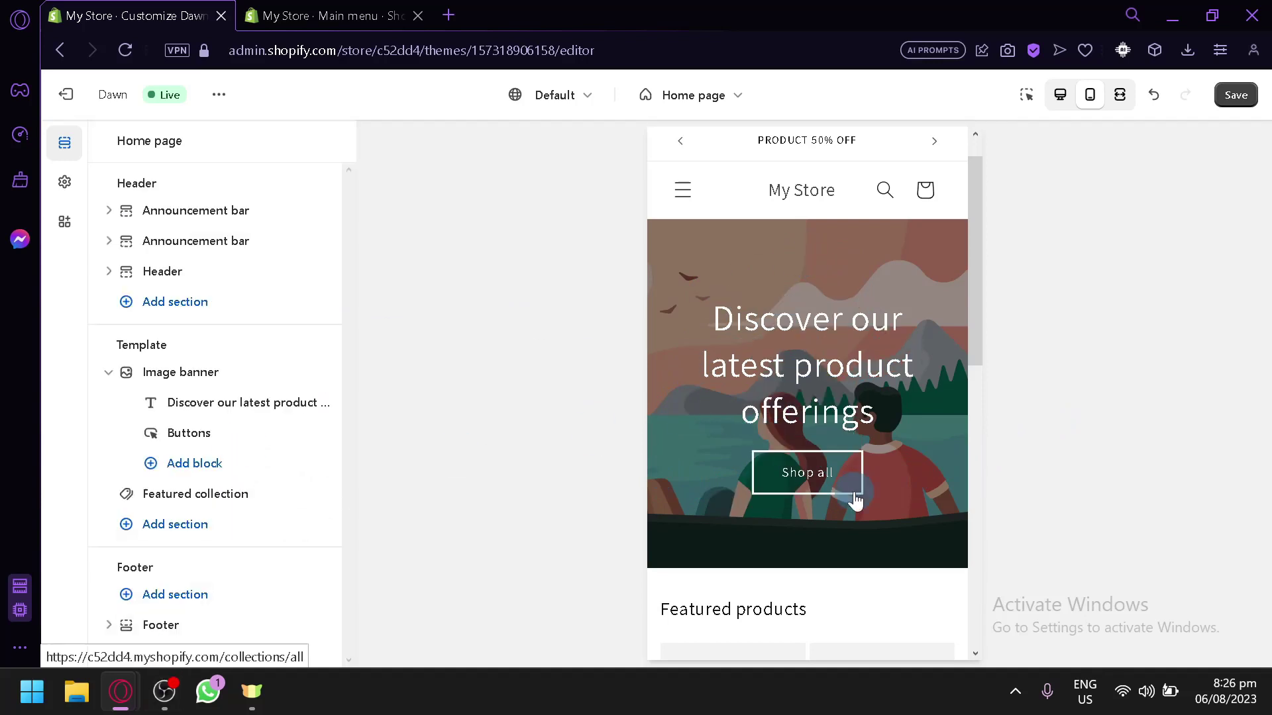
- Browse the available template sections and add a Slideshow section below the Featured collection
scroll(866, 440, down, 4)
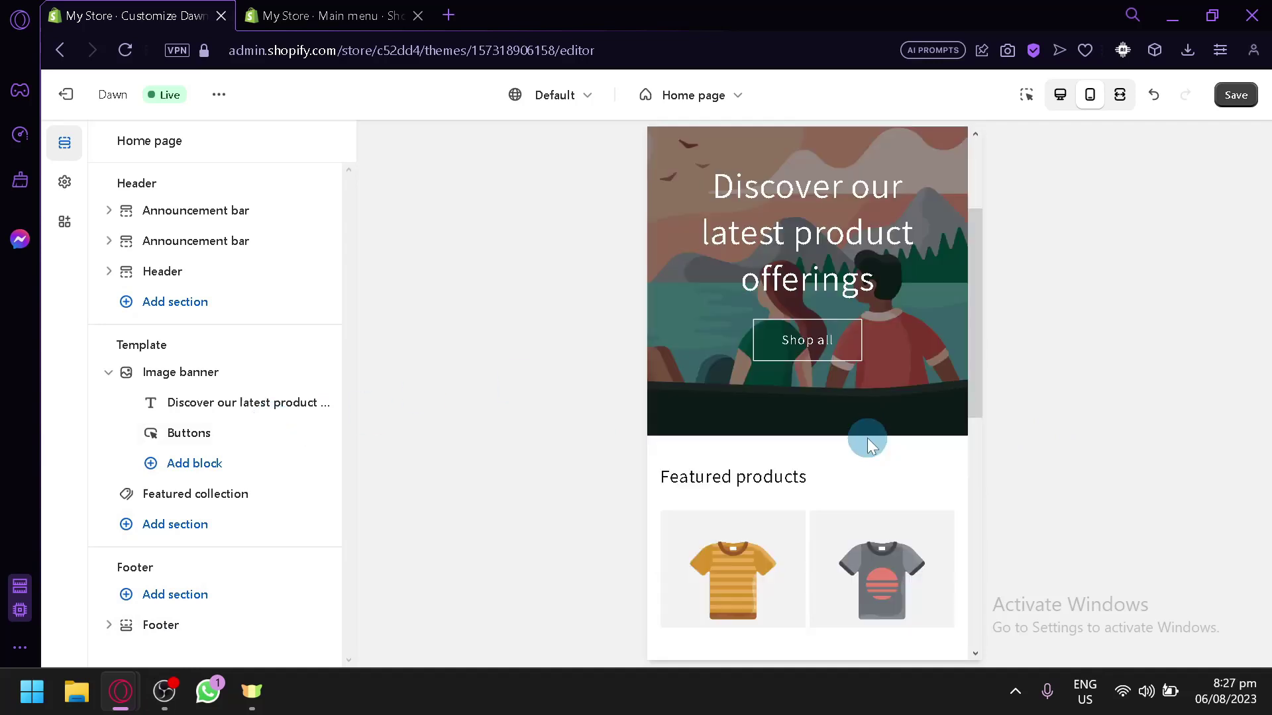
scroll(730, 339, down, 4)
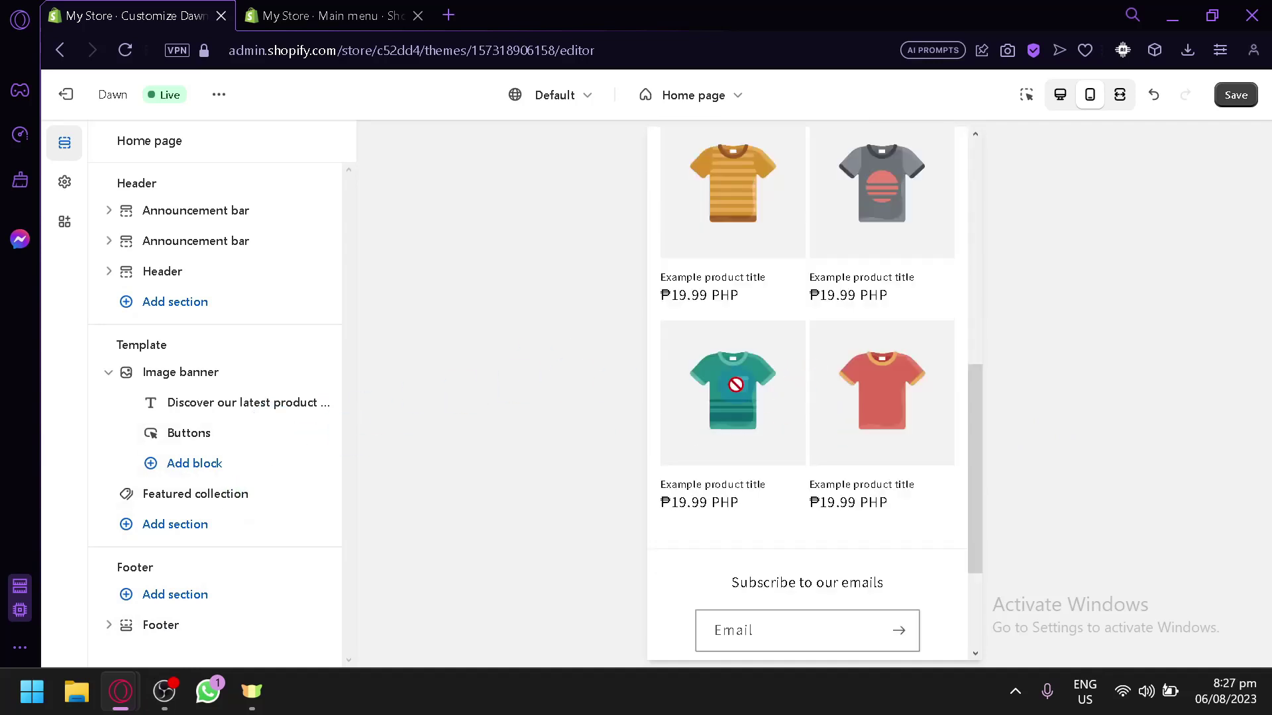
right_click(163, 535)
click(233, 556)
click(179, 526)
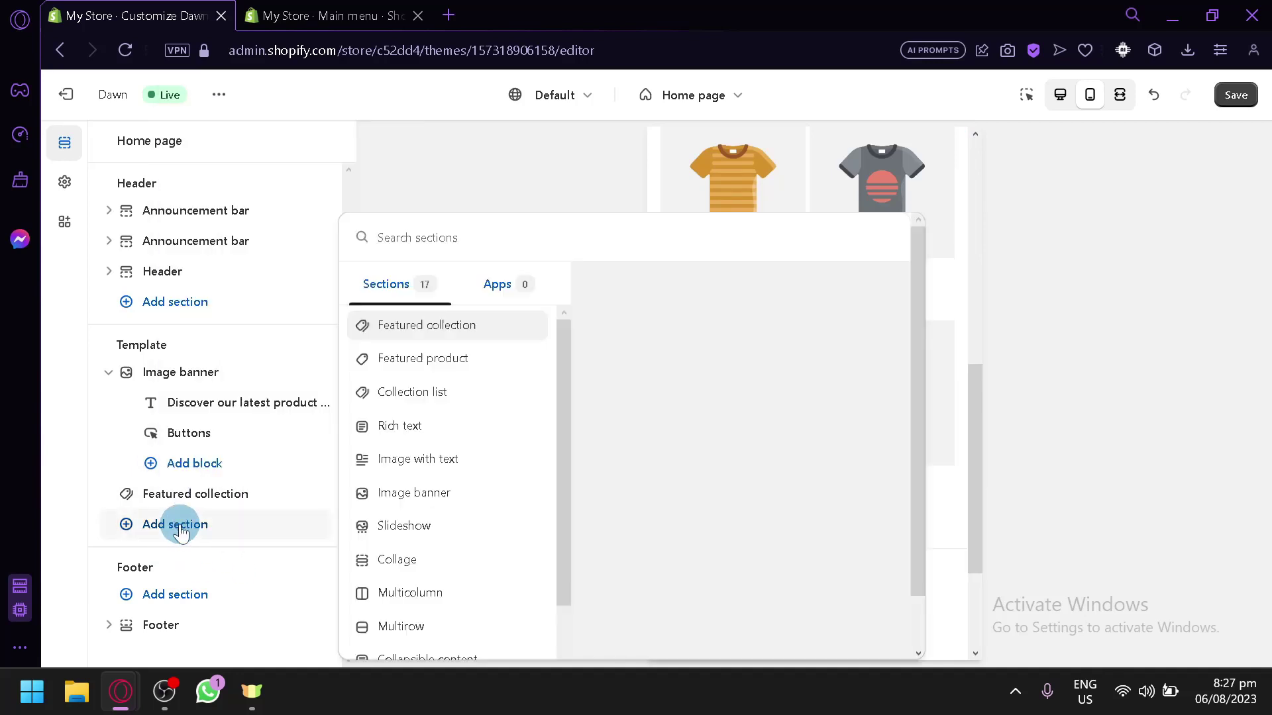
scroll(457, 463, down, 2)
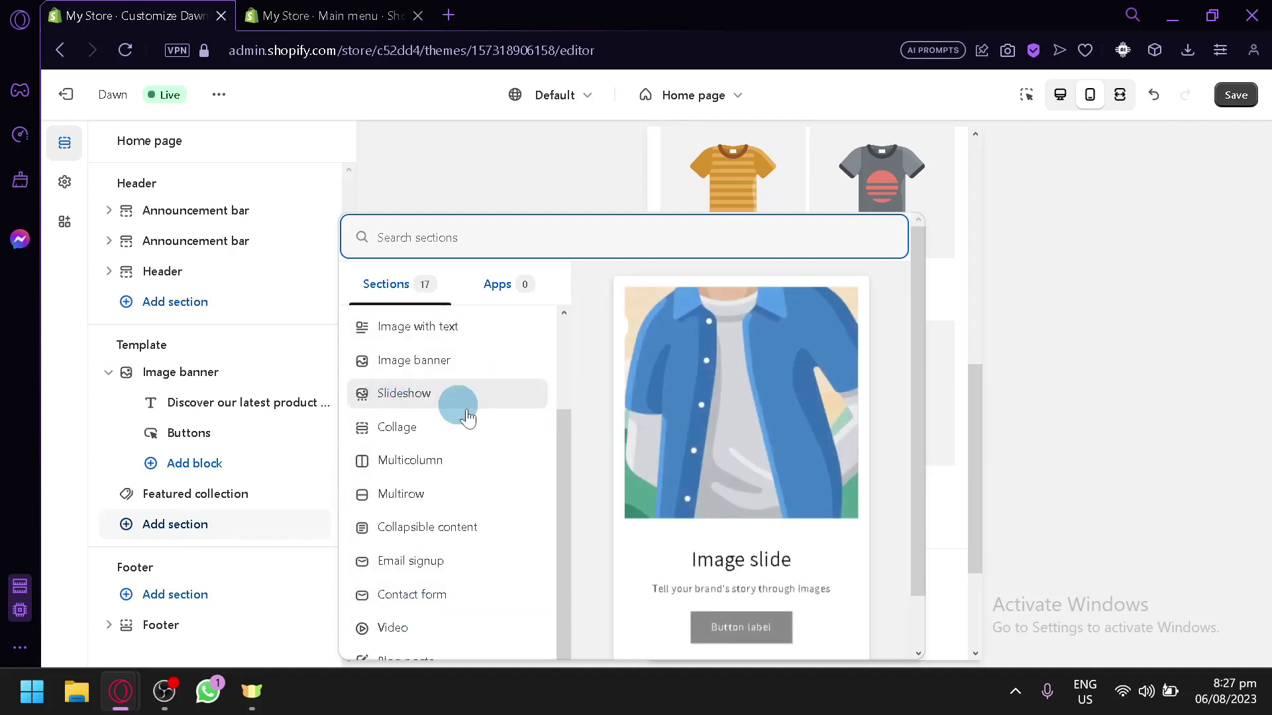
scroll(832, 396, down, 1)
scroll(504, 345, up, 4)
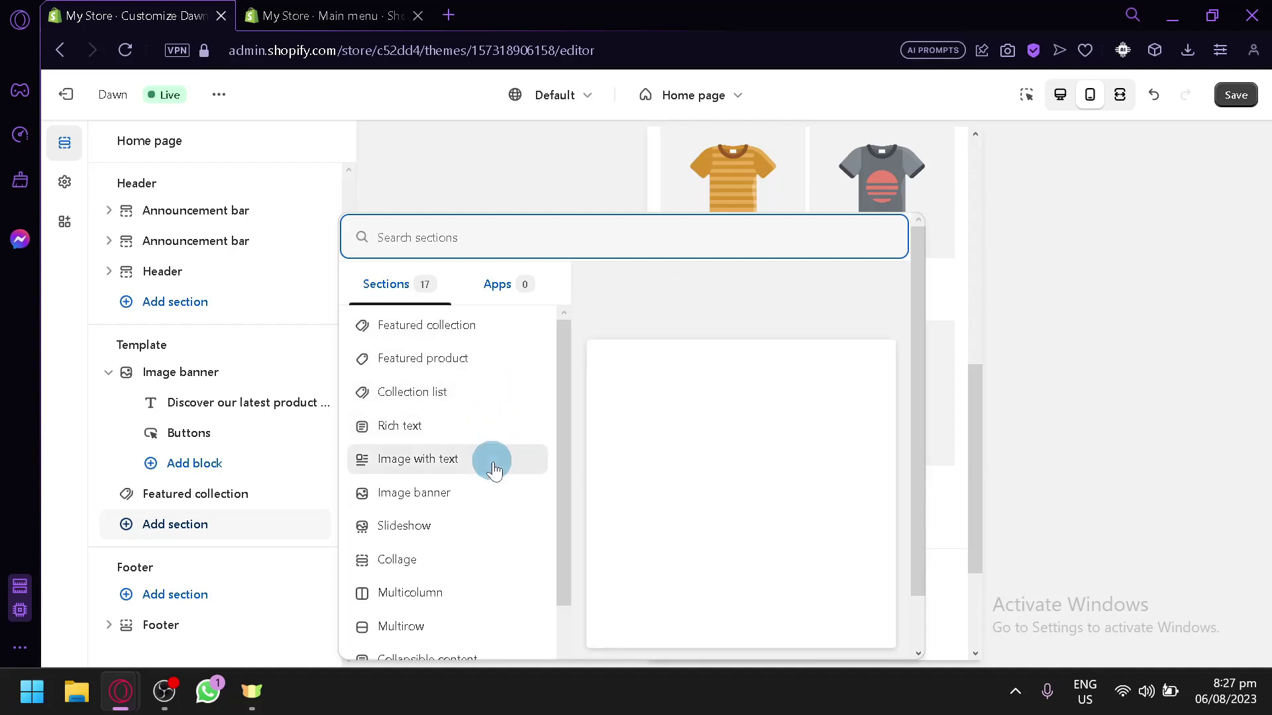
scroll(495, 472, down, 2)
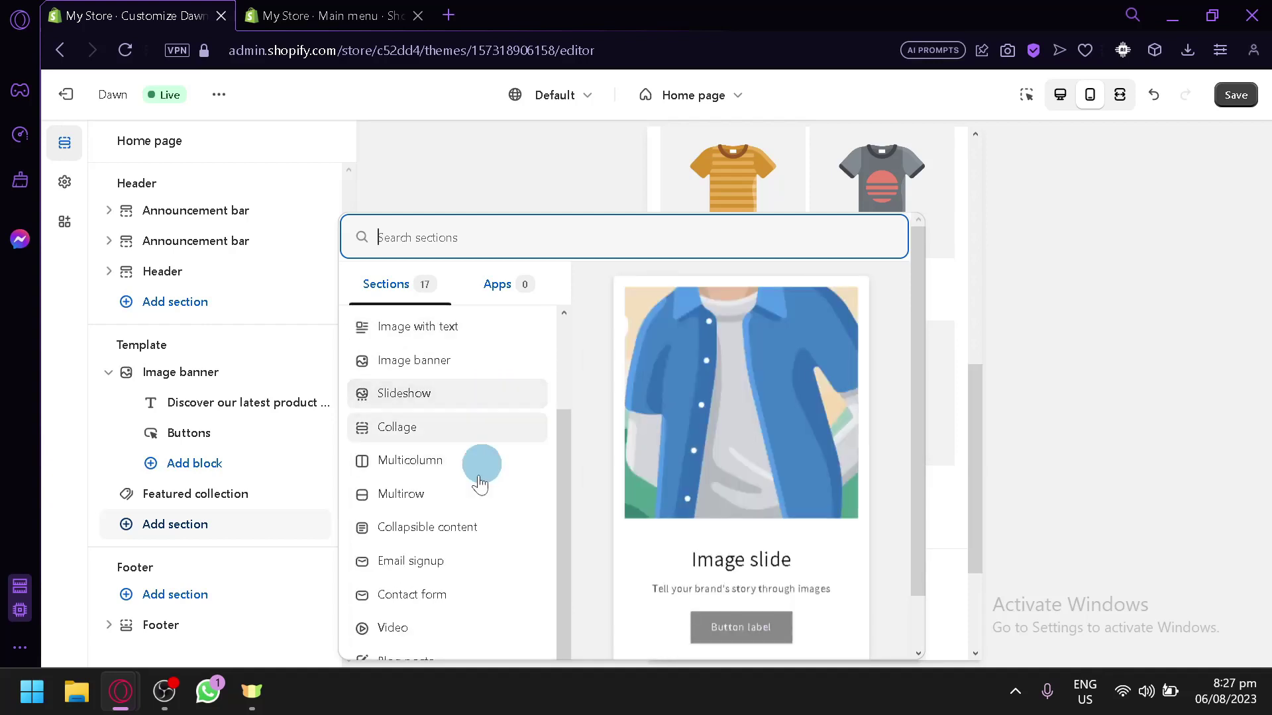
scroll(430, 530, down, 1)
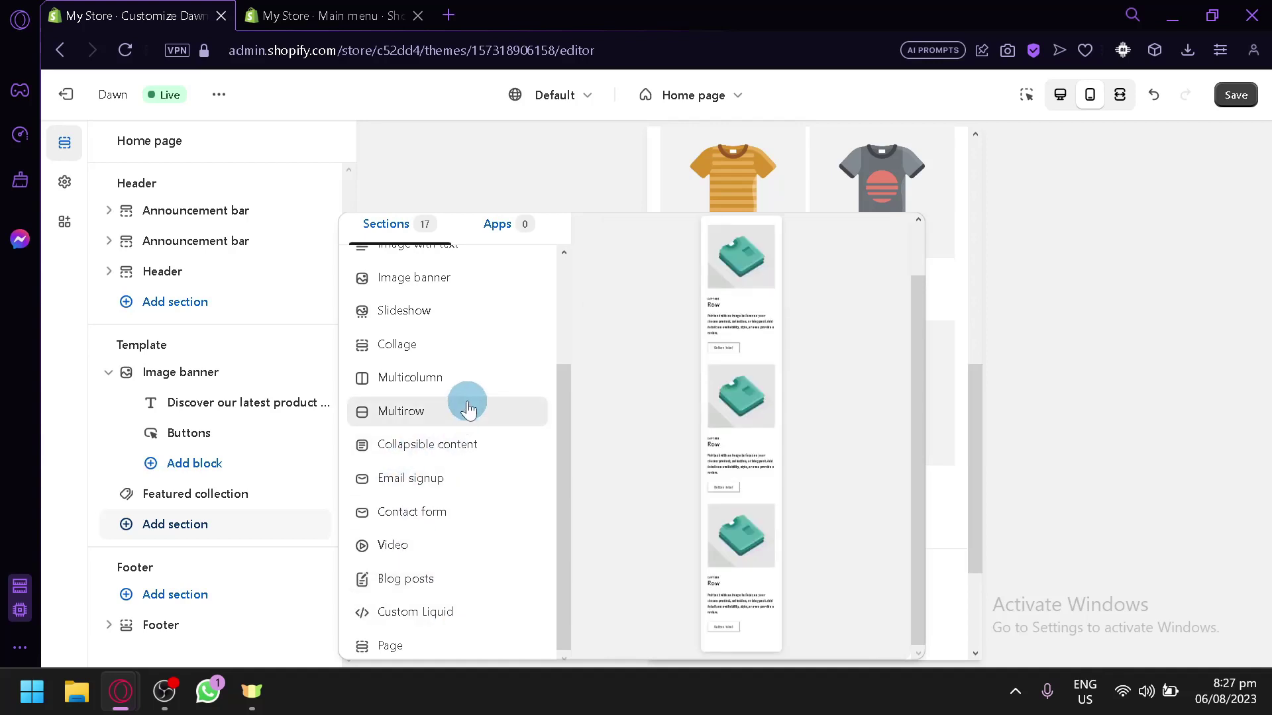
scroll(468, 409, up, 3)
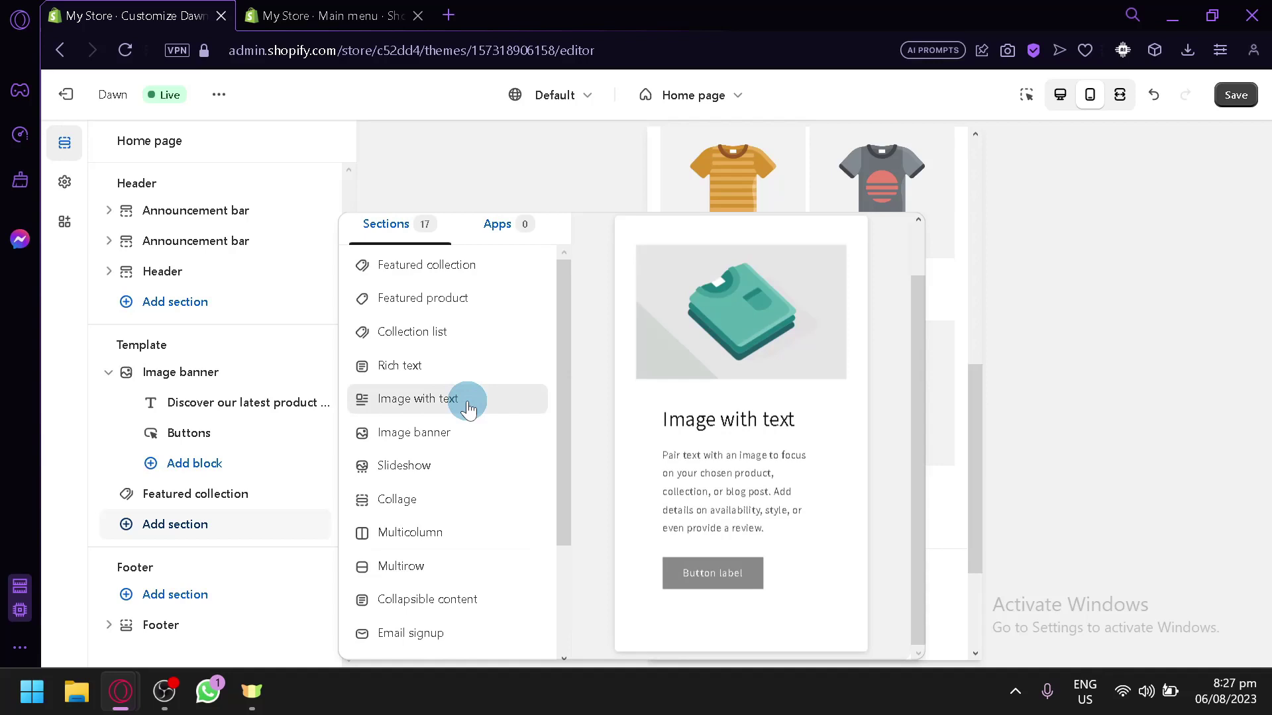
click(434, 461)
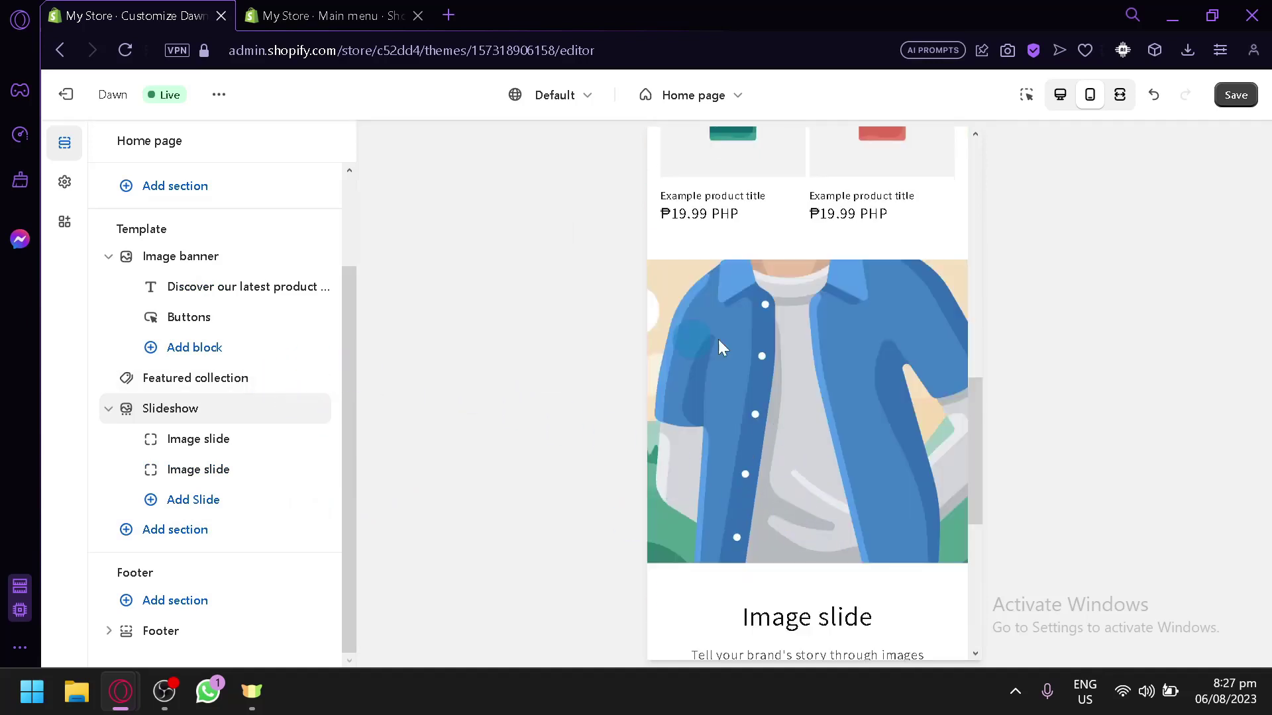
- Move the Slideshow section above the Image banner in the Template group
scroll(718, 339, up, 10)
scroll(879, 391, up, 3)
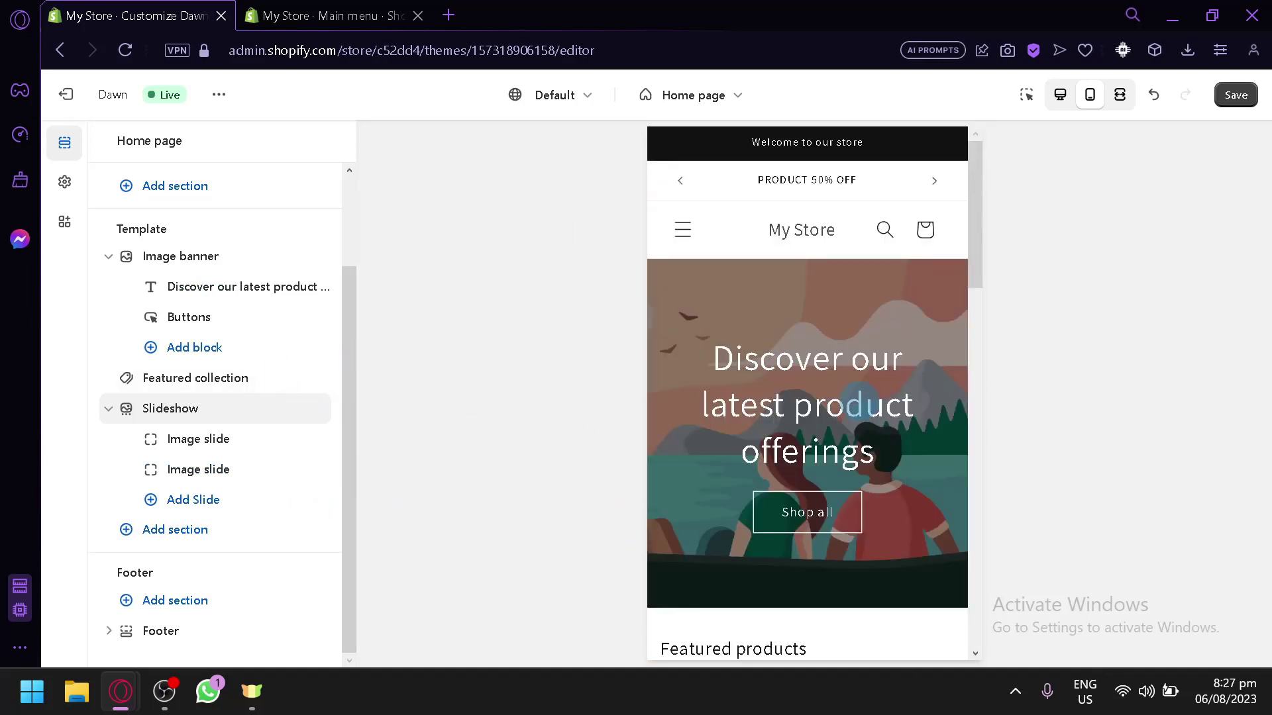
scroll(859, 395, down, 4)
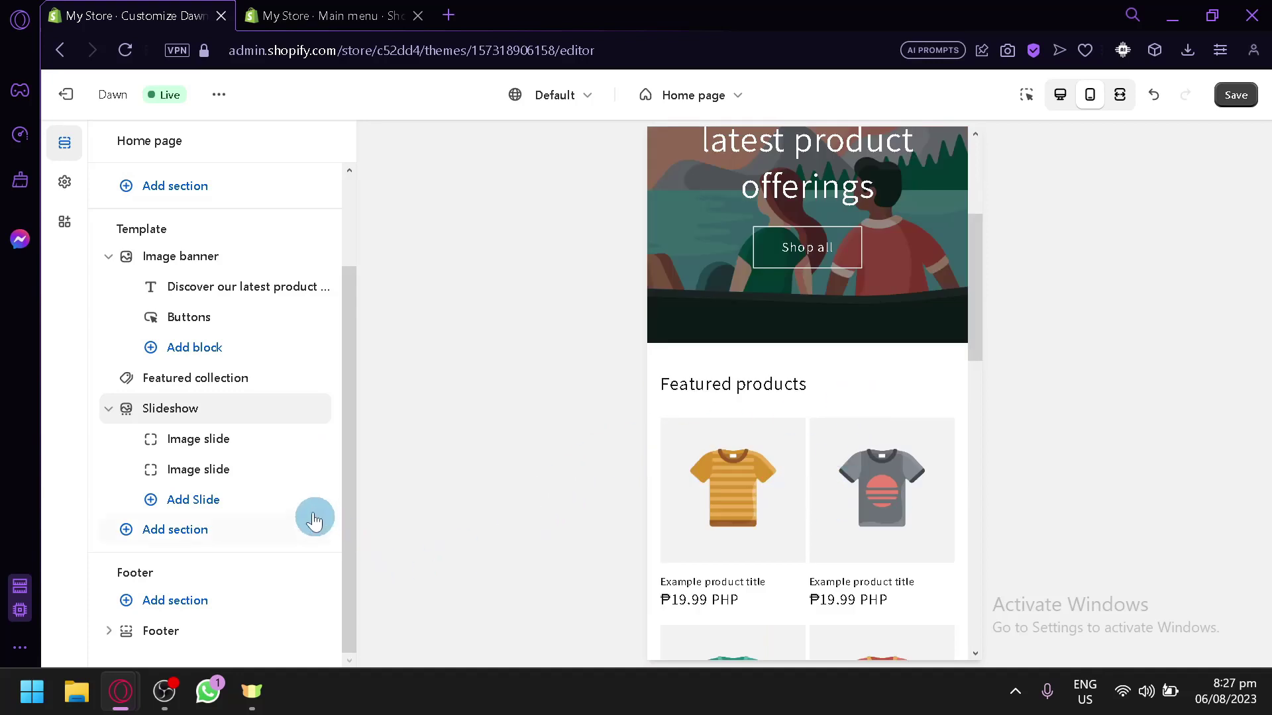
mouse_move(294, 424)
drag(304, 410, 298, 282)
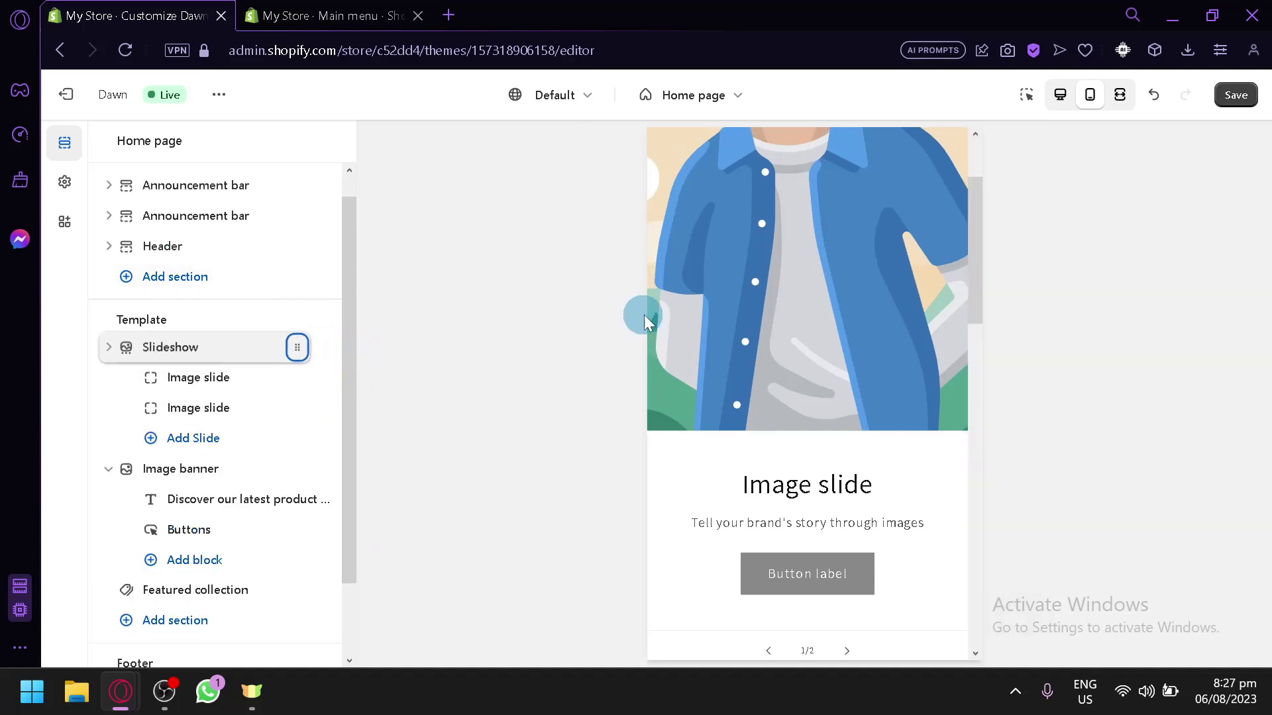
- Examine the mobile preview of the home page, comparing the slideshow, image banner and featured products in their order
scroll(765, 304, up, 3)
scroll(766, 305, down, 13)
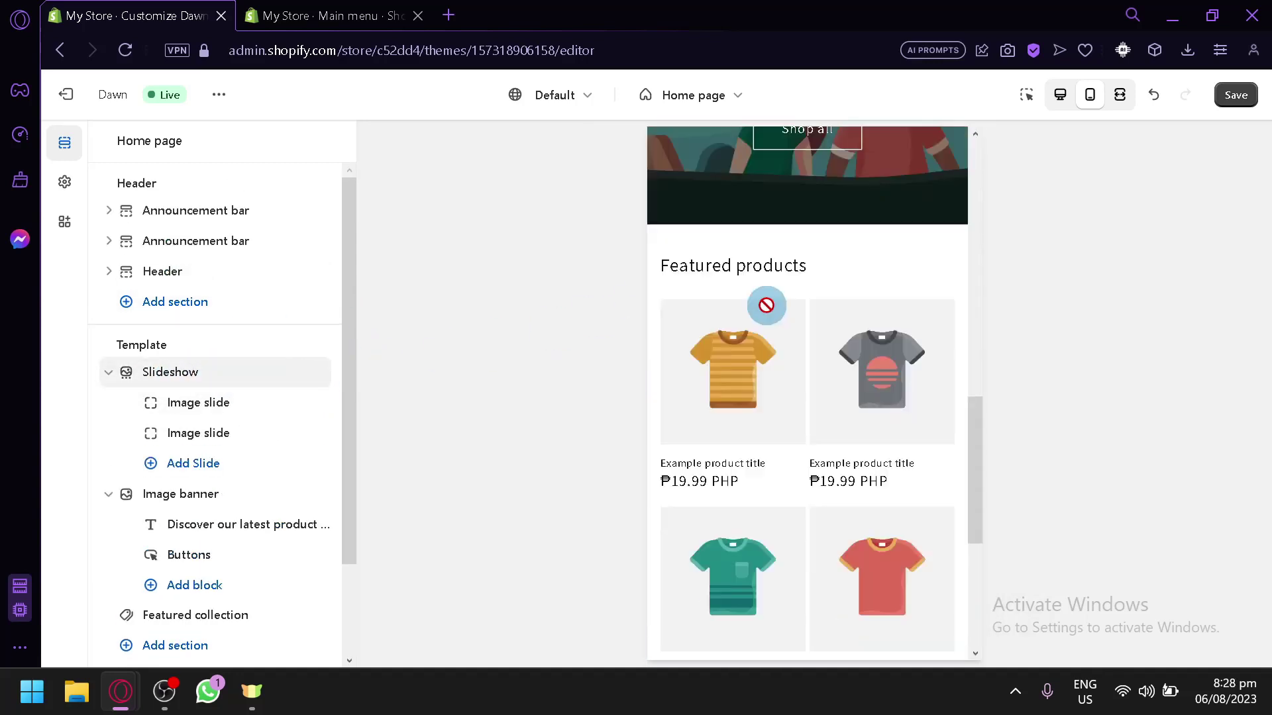
scroll(766, 305, up, 14)
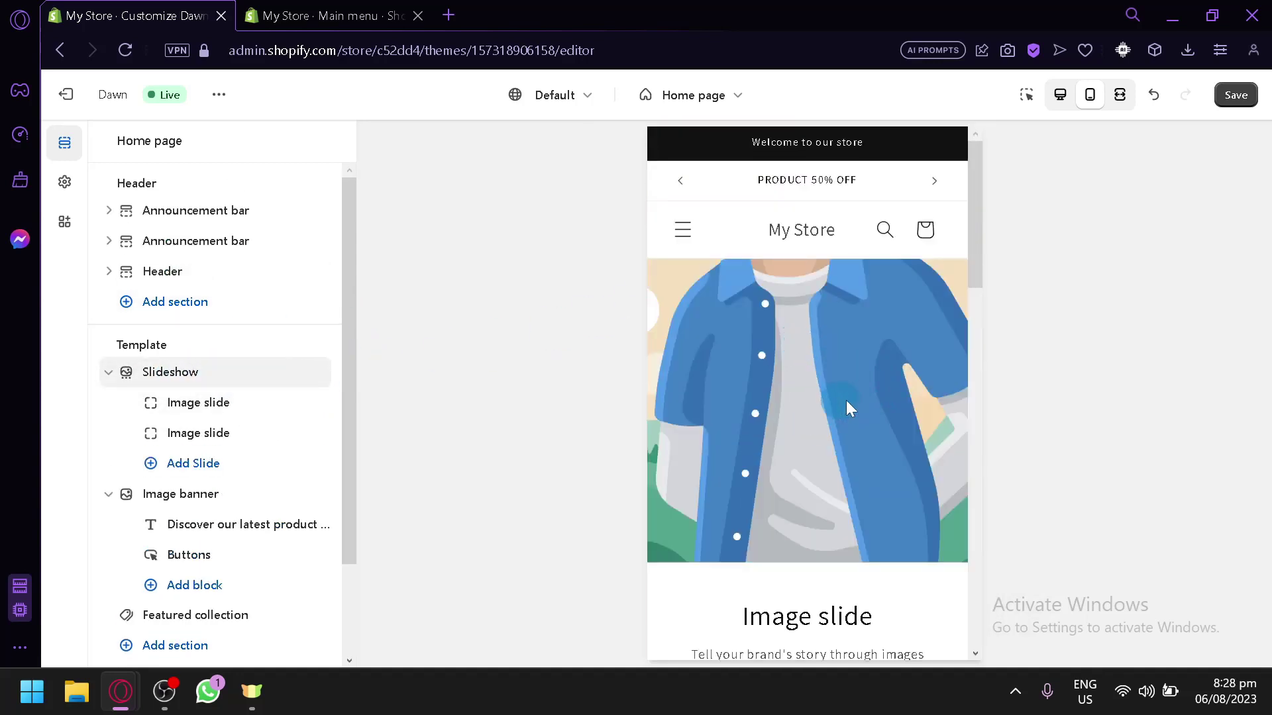
scroll(848, 403, down, 10)
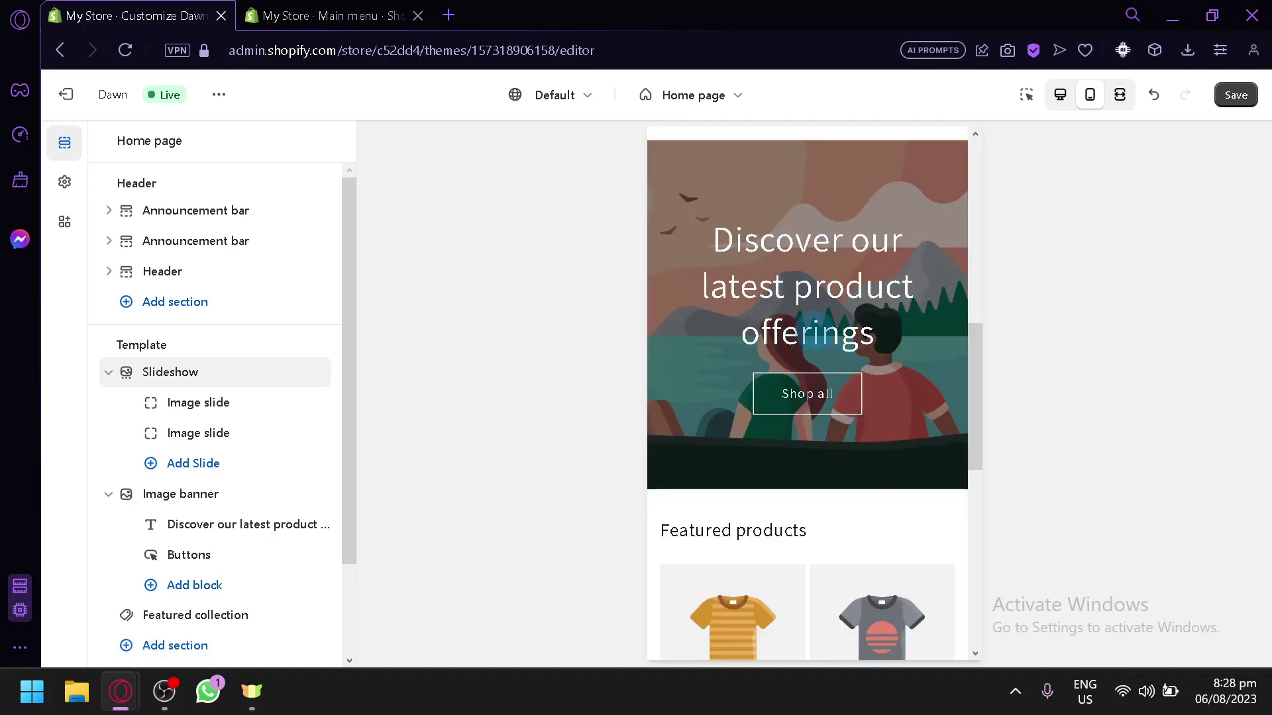
scroll(765, 321, up, 2)
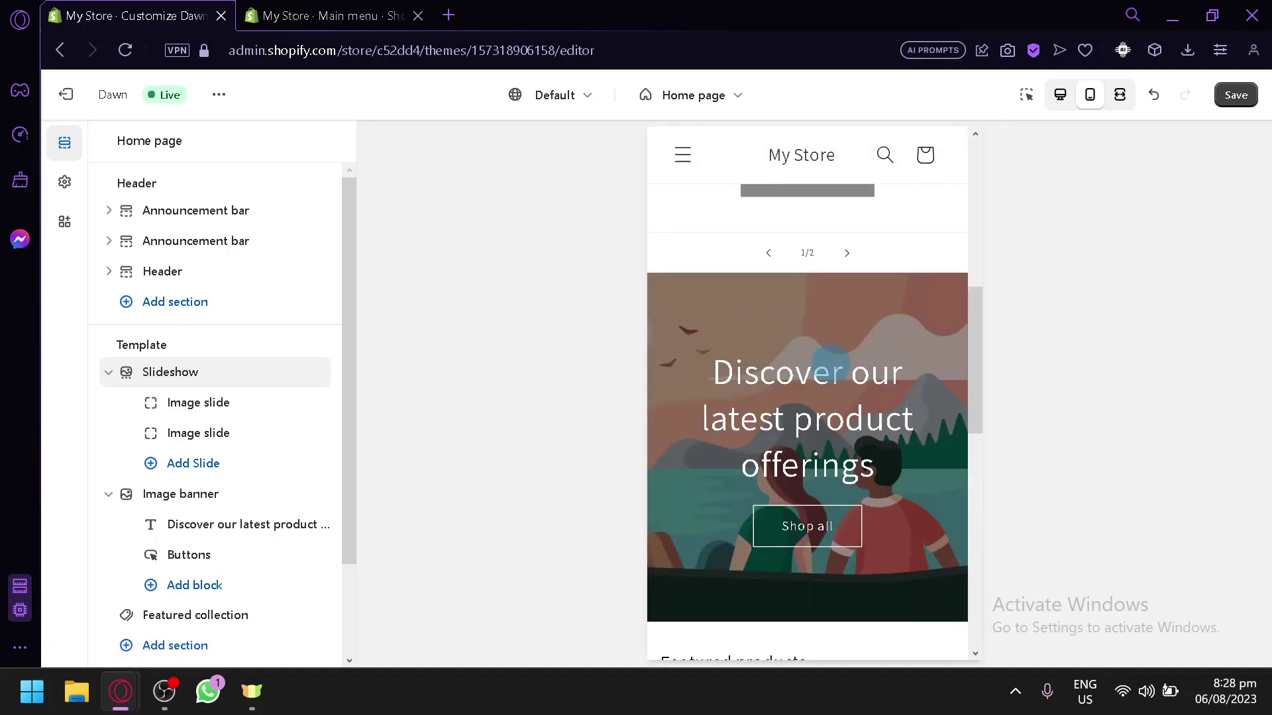
scroll(853, 387, up, 6)
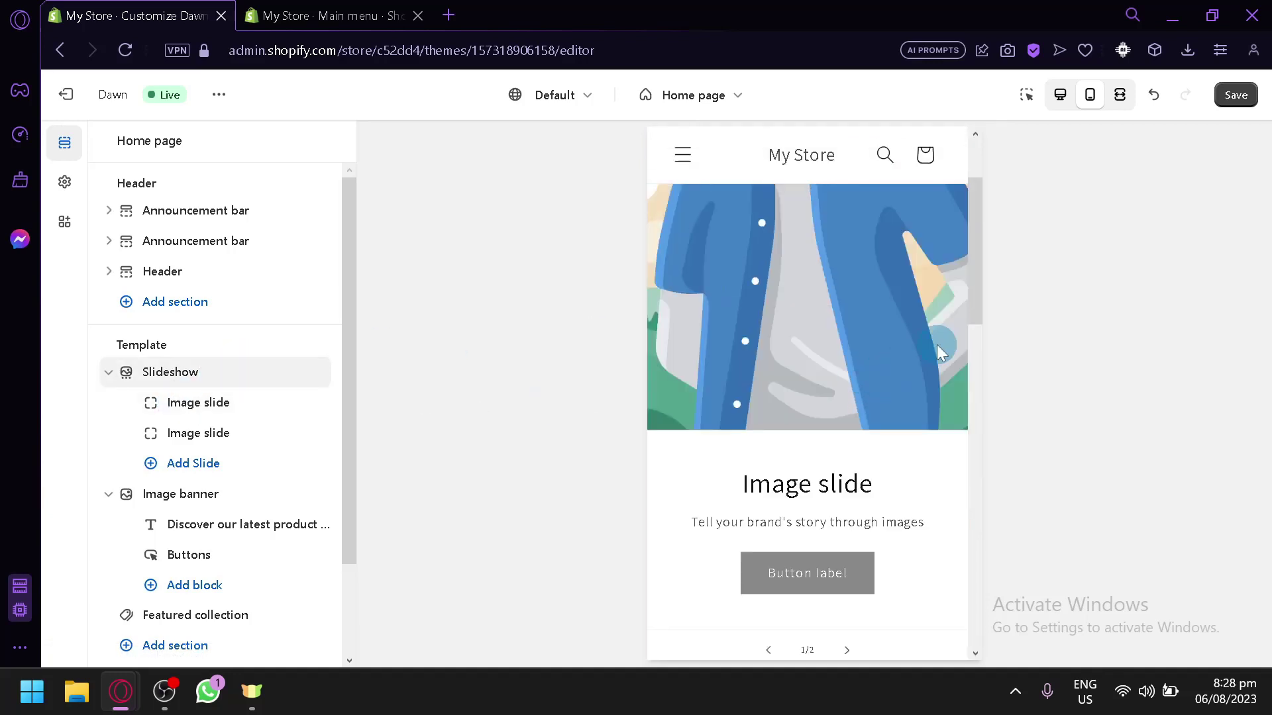
scroll(936, 344, down, 2)
scroll(925, 358, down, 4)
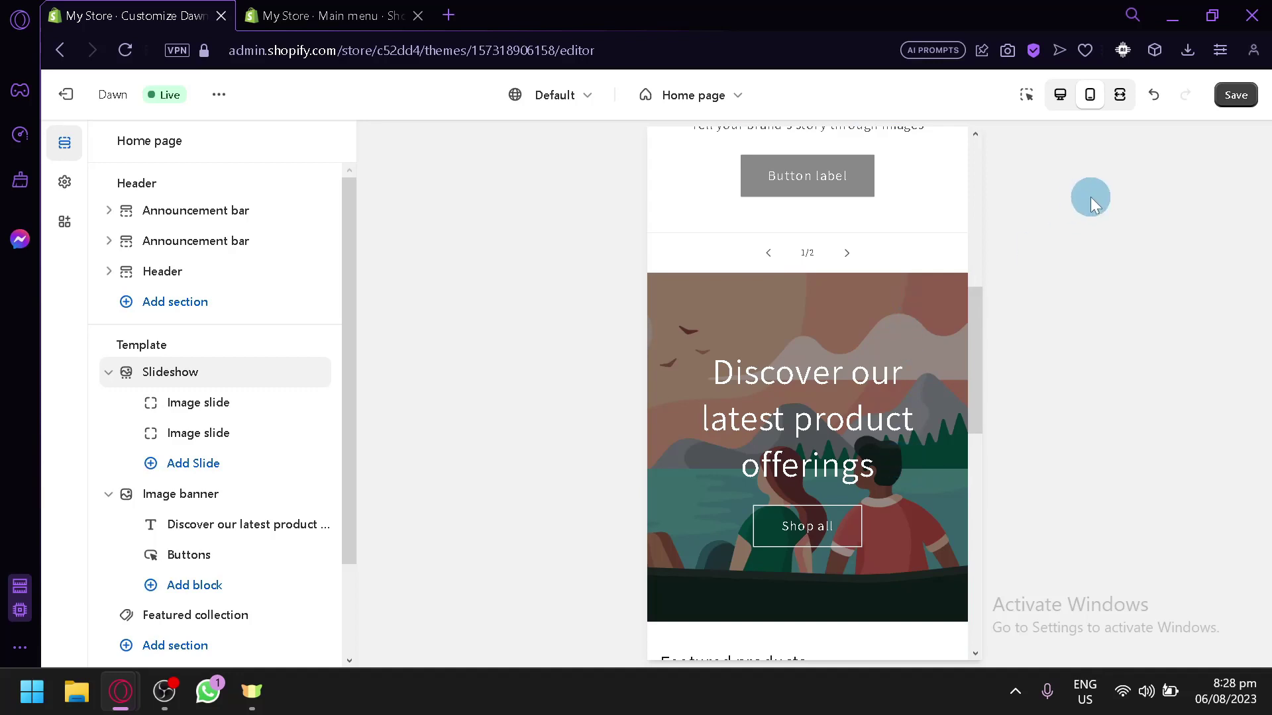
scroll(908, 216, up, 5)
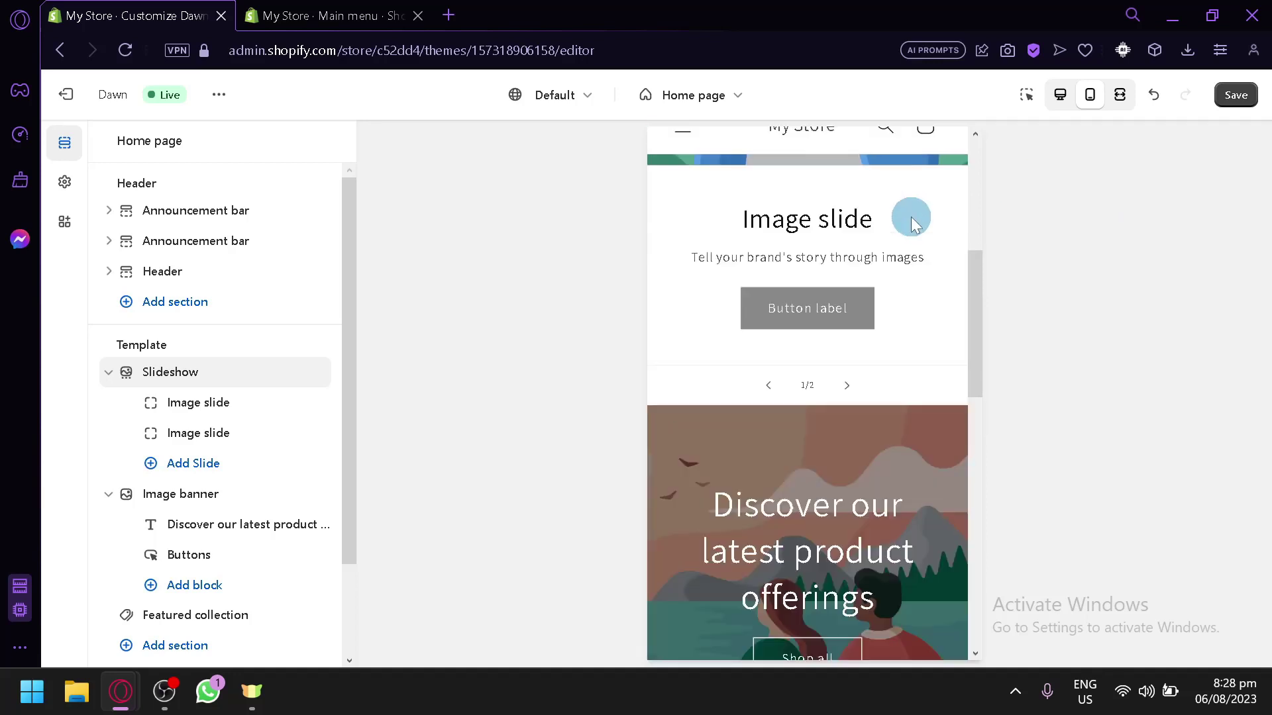
- Set the heading size of the slideshow's first Image slide to Small
click(190, 406)
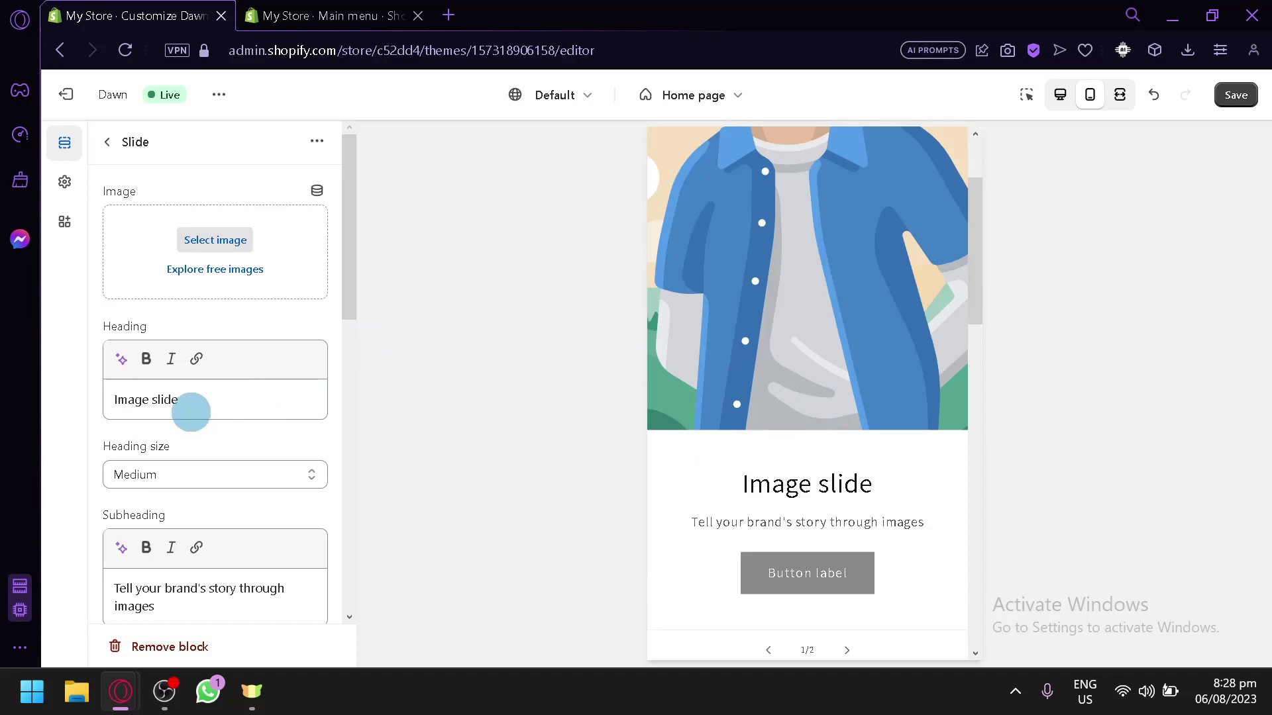
click(192, 402)
drag(192, 402, 54, 402)
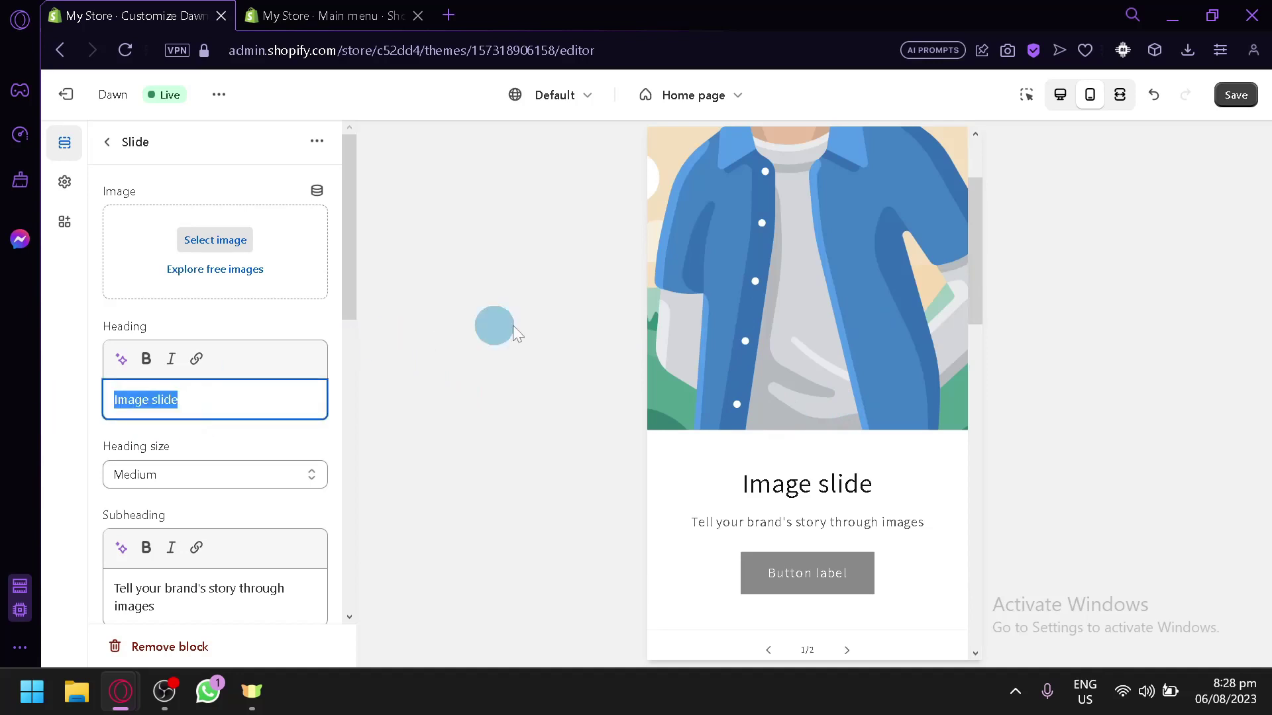
click(269, 472)
click(252, 498)
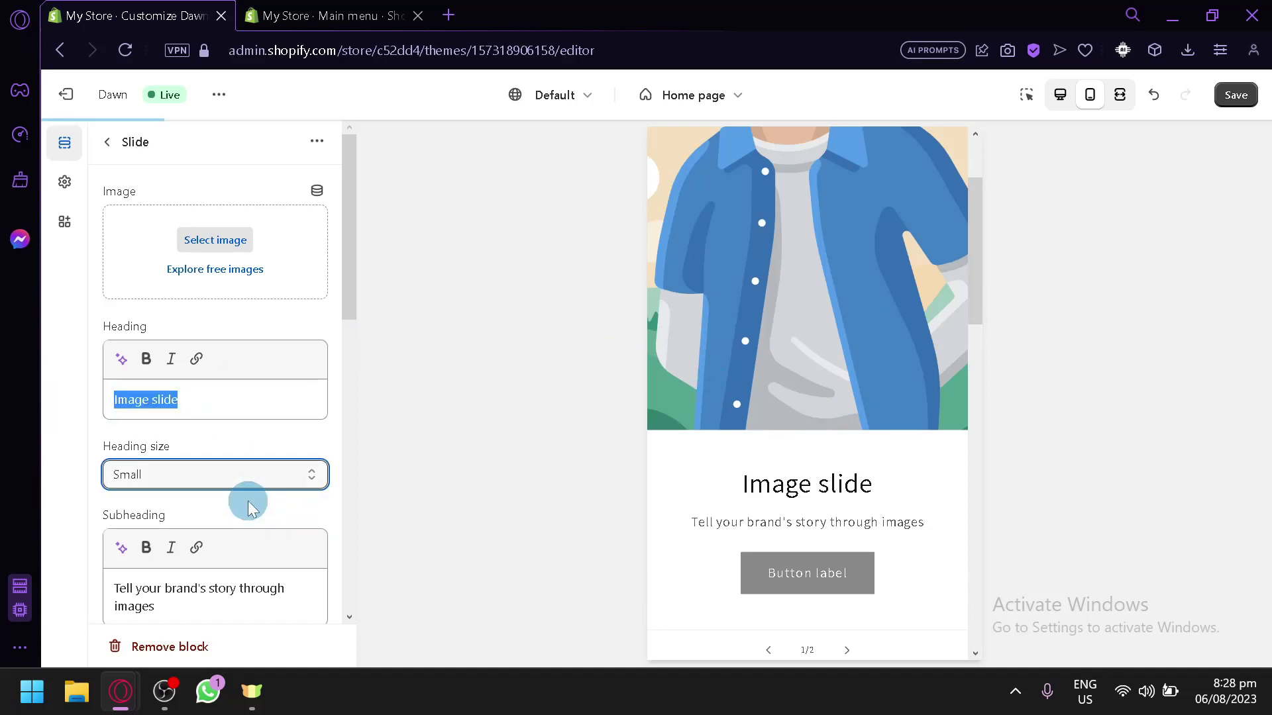
- Clear the first slide's button label to hide its button
scroll(272, 523, down, 2)
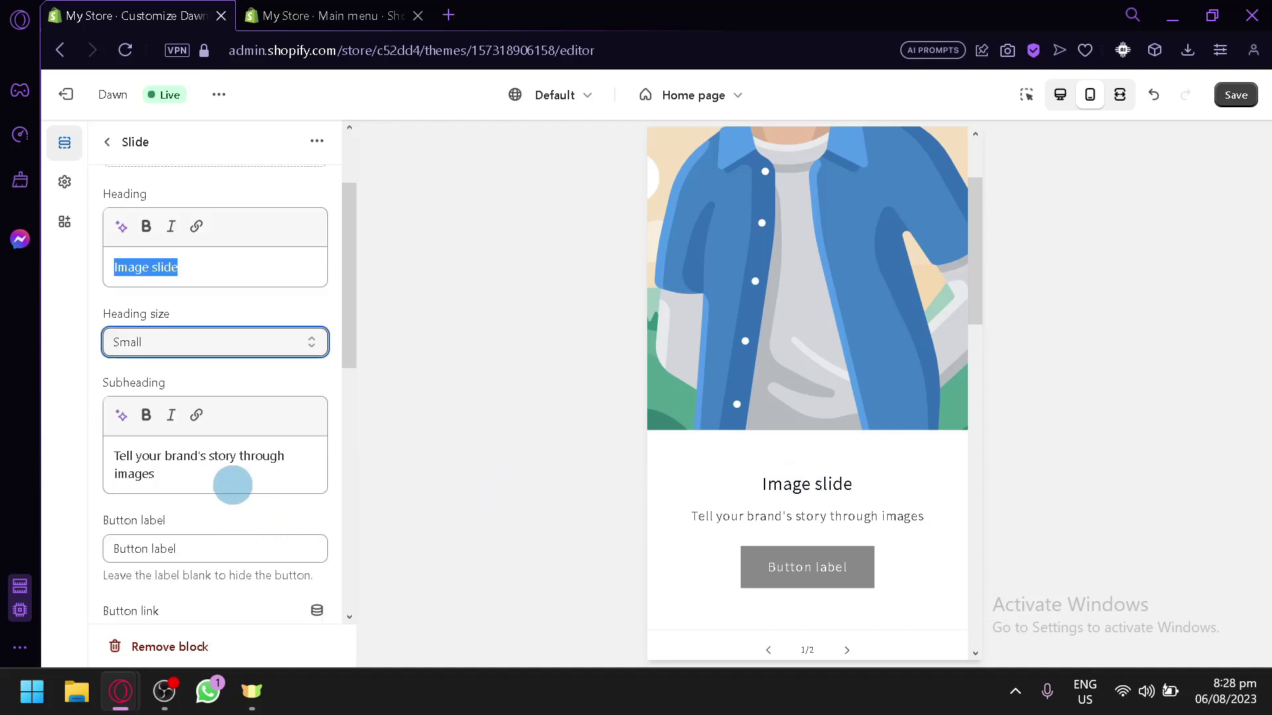
drag(232, 483, 80, 397)
scroll(218, 417, down, 4)
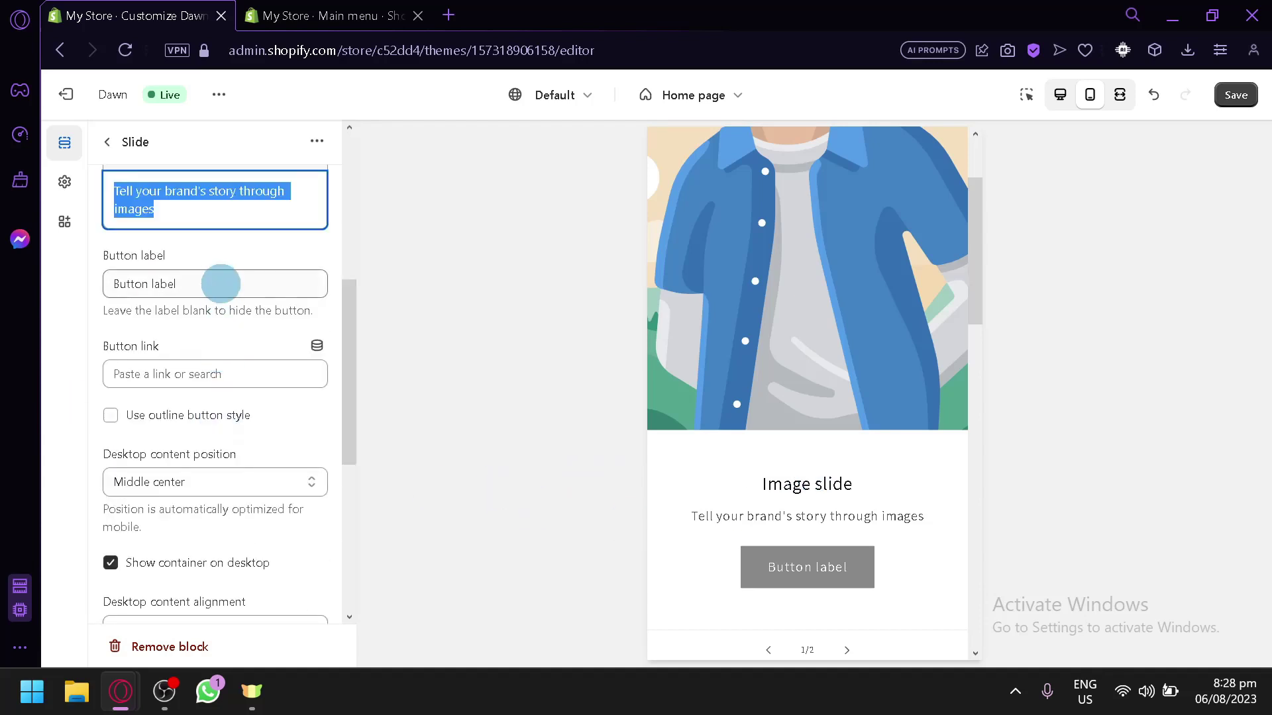
triple_click(220, 281)
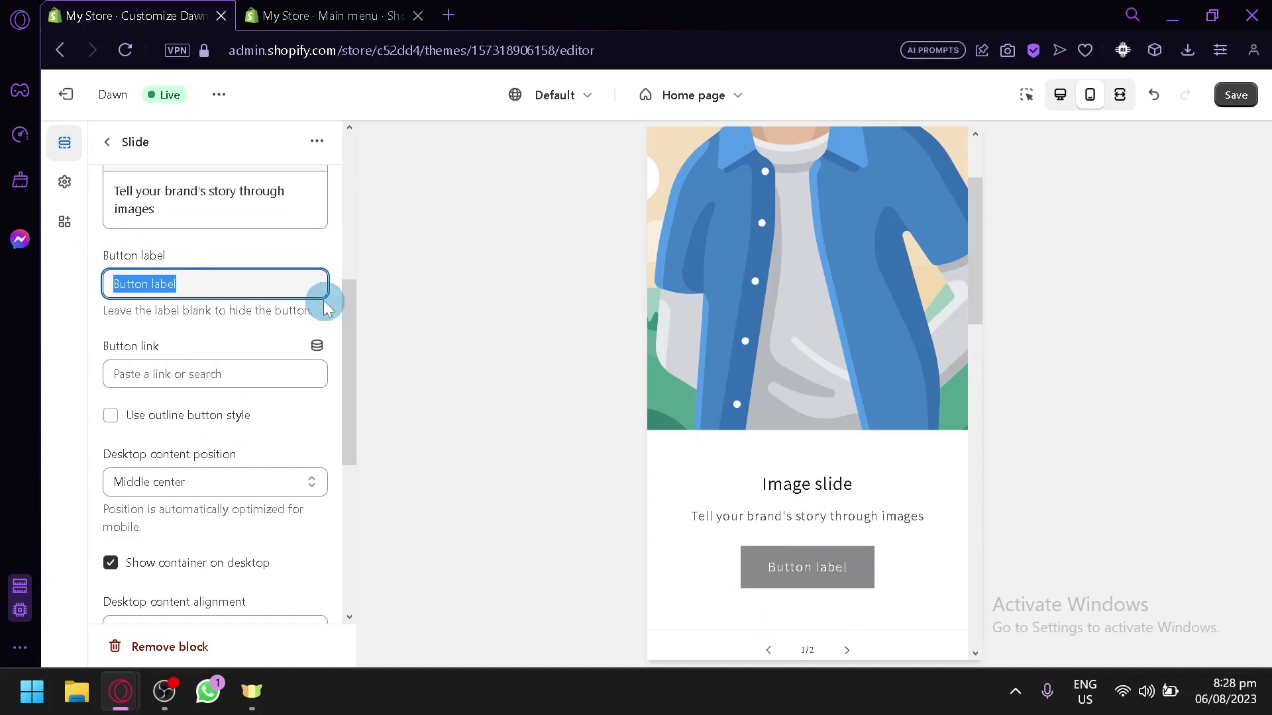
key(BackSpace)
click(256, 346)
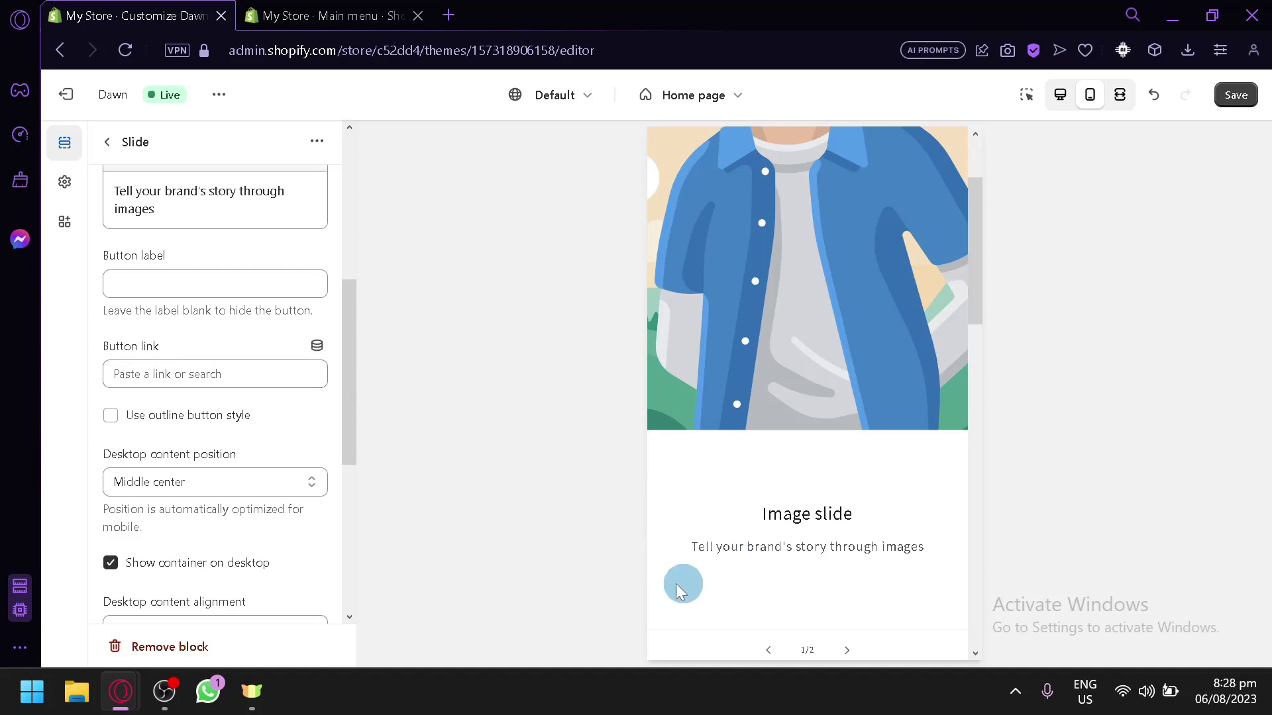
- Clear the first slide's subheading and heading texts
scroll(128, 328, up, 2)
triple_click(204, 332)
key(BackSpace)
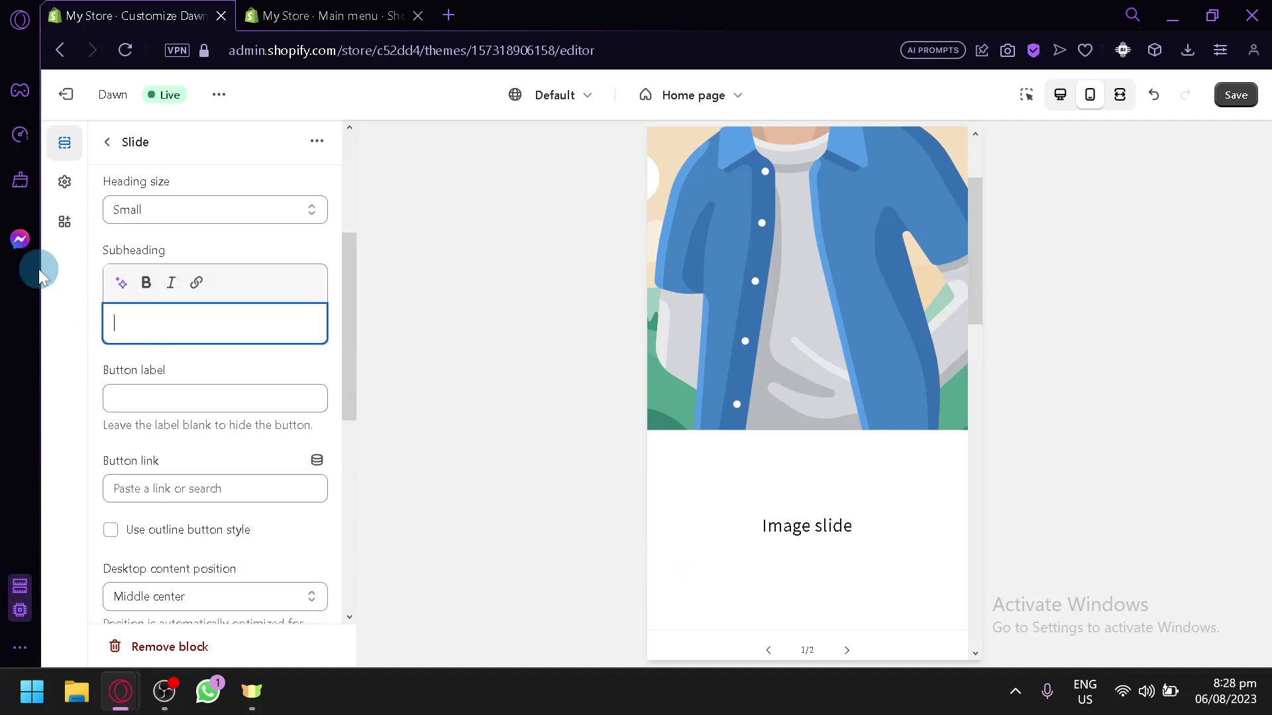
scroll(217, 237, up, 4)
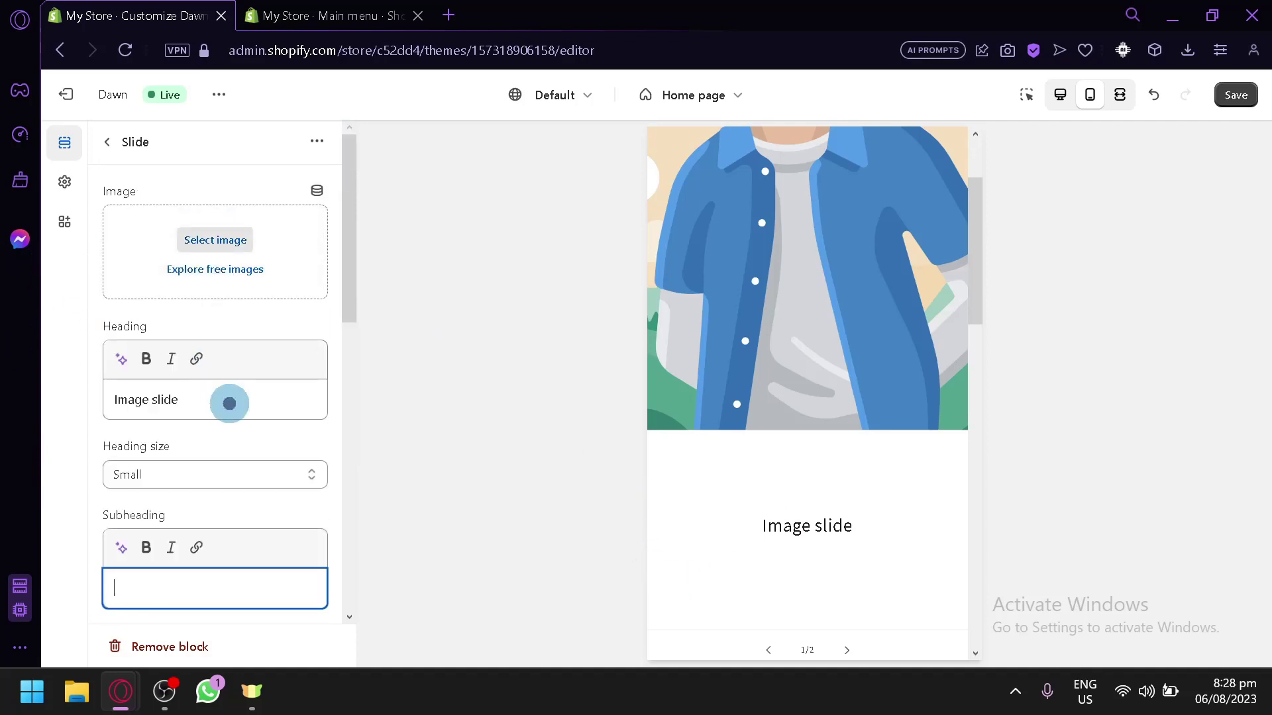
triple_click(227, 400)
key(BackSpace)
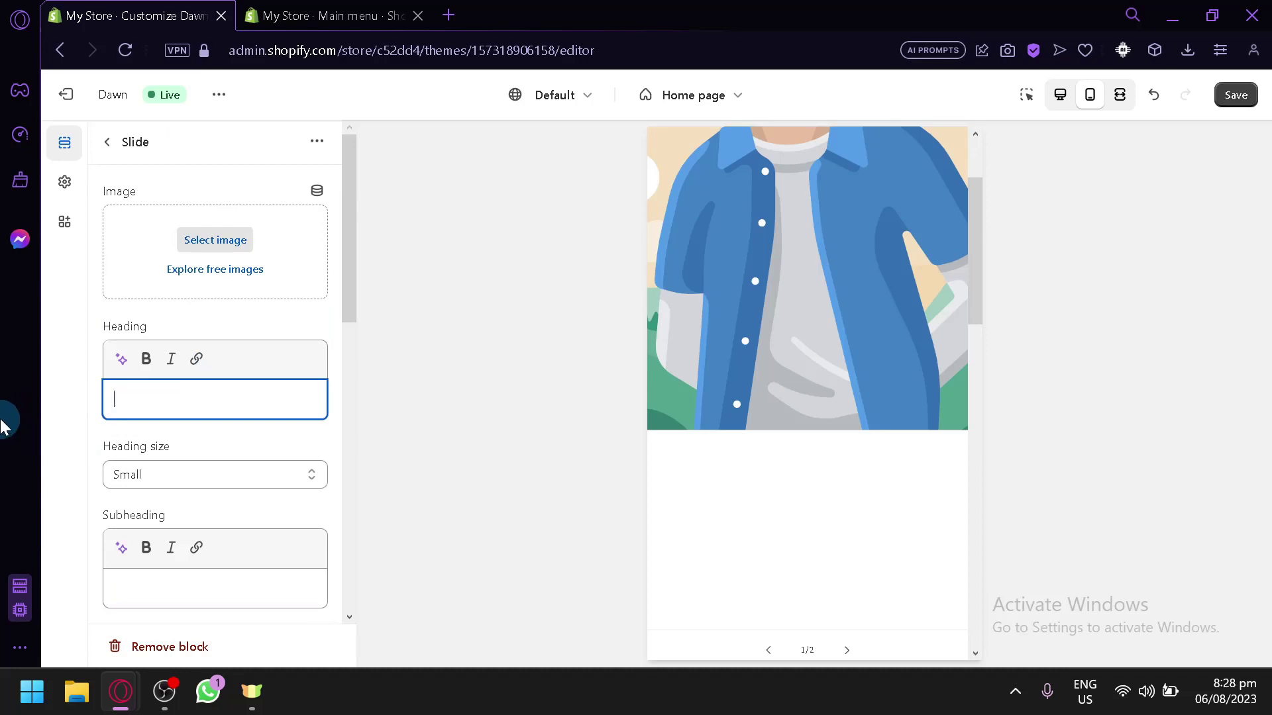
- Examine the slide's remaining settings for content position, alignment, overlay opacity, color scheme and mobile layout
scroll(832, 463, down, 2)
scroll(202, 424, down, 5)
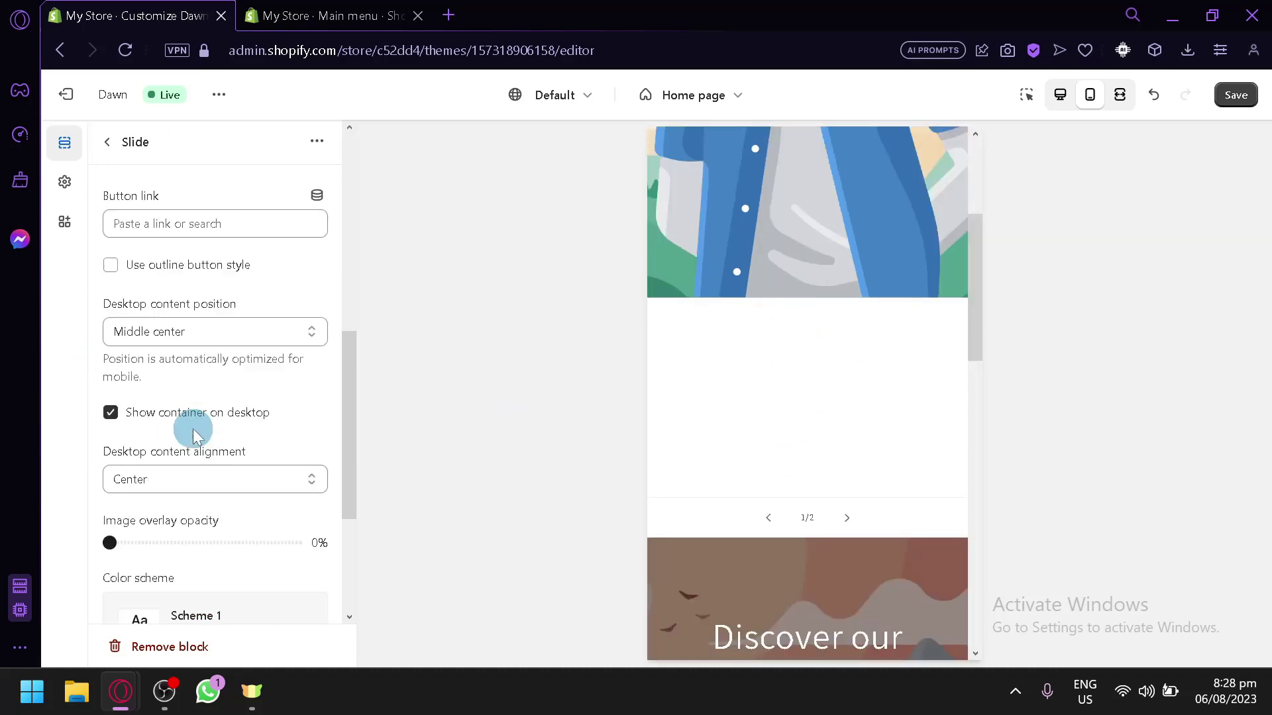
scroll(237, 464, down, 4)
scroll(225, 454, up, 4)
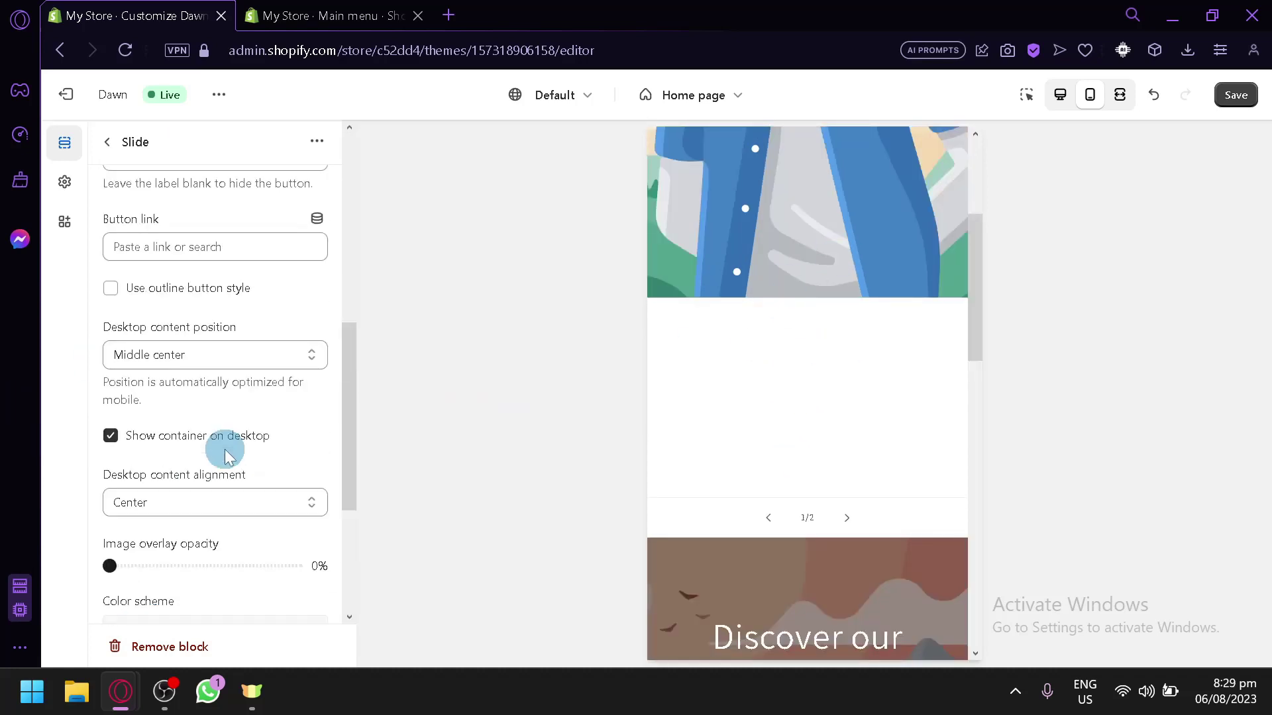
scroll(219, 447, down, 4)
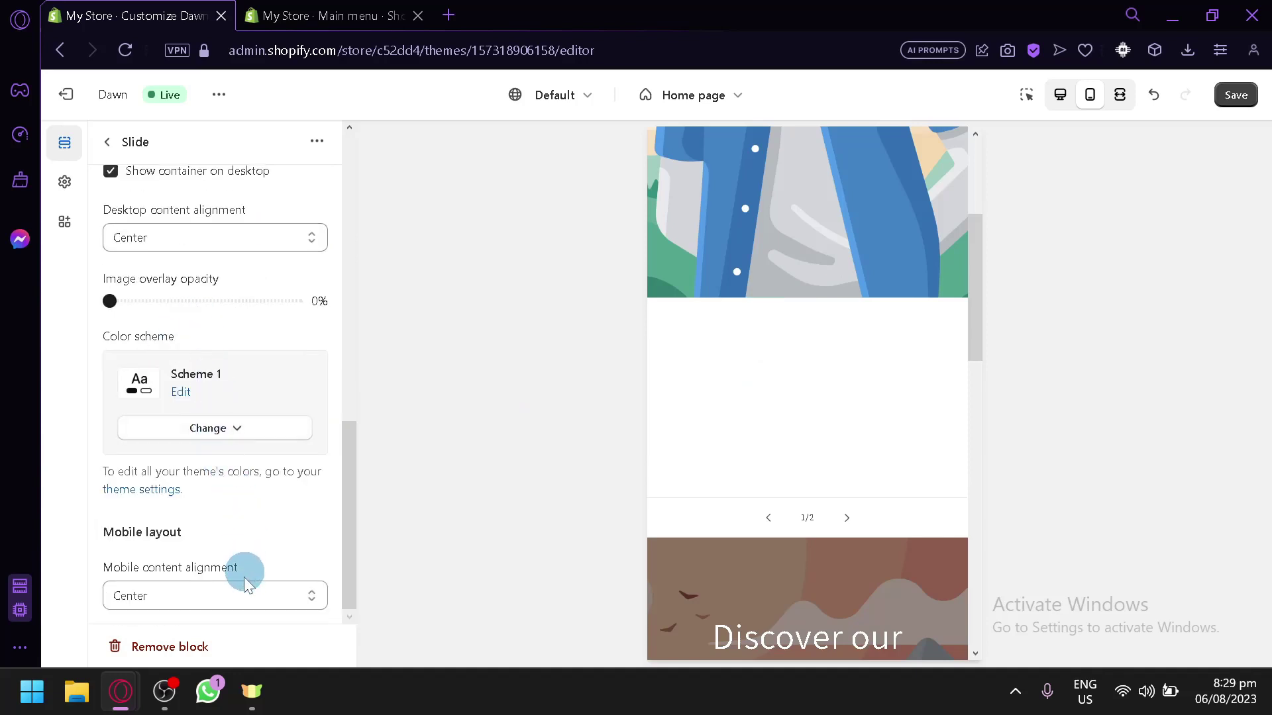
scroll(294, 389, up, 14)
click(264, 383)
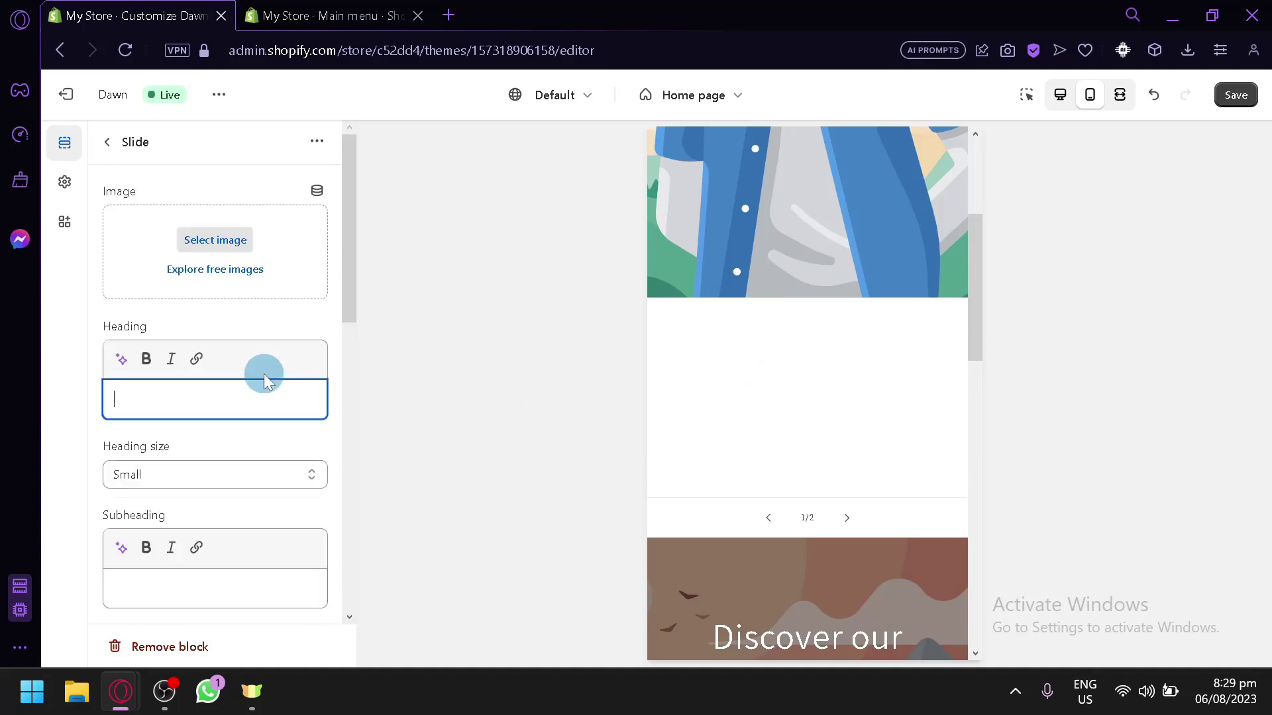
- Open the image selection for the first slide, and load pexels.com in a new browser tab
click(227, 241)
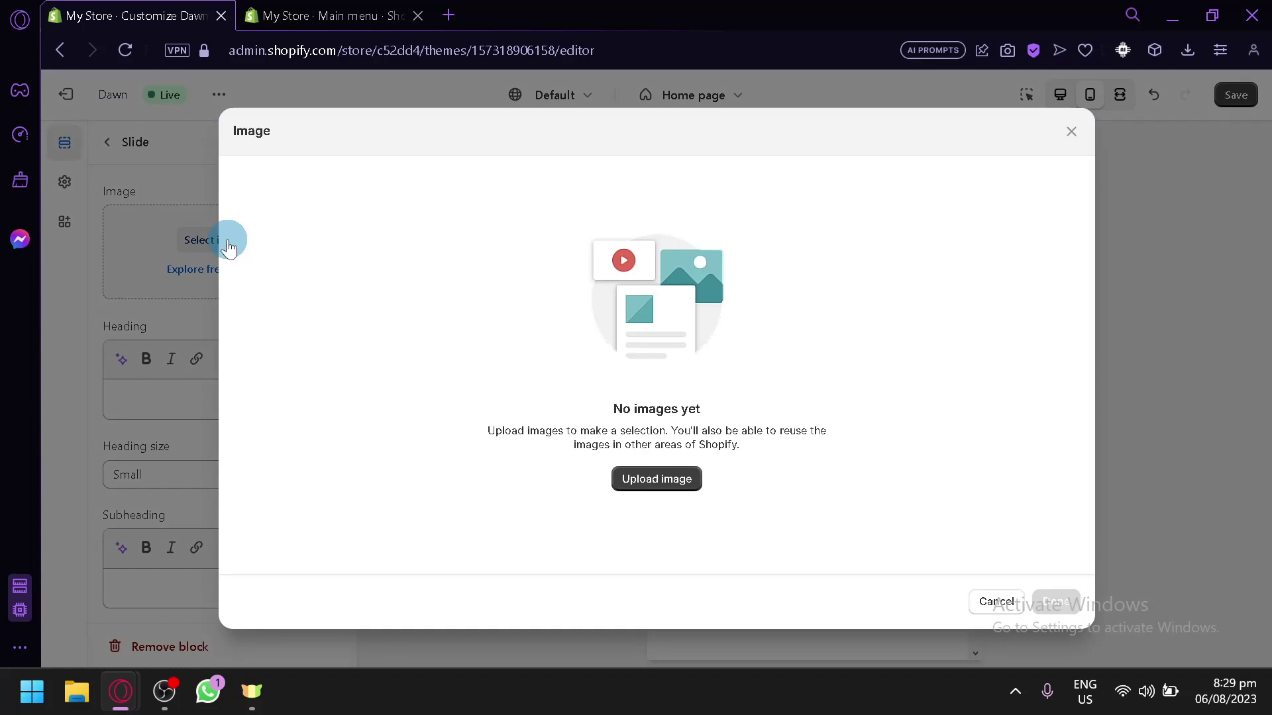
click(461, 18)
text(pexels.com)
key(Return)
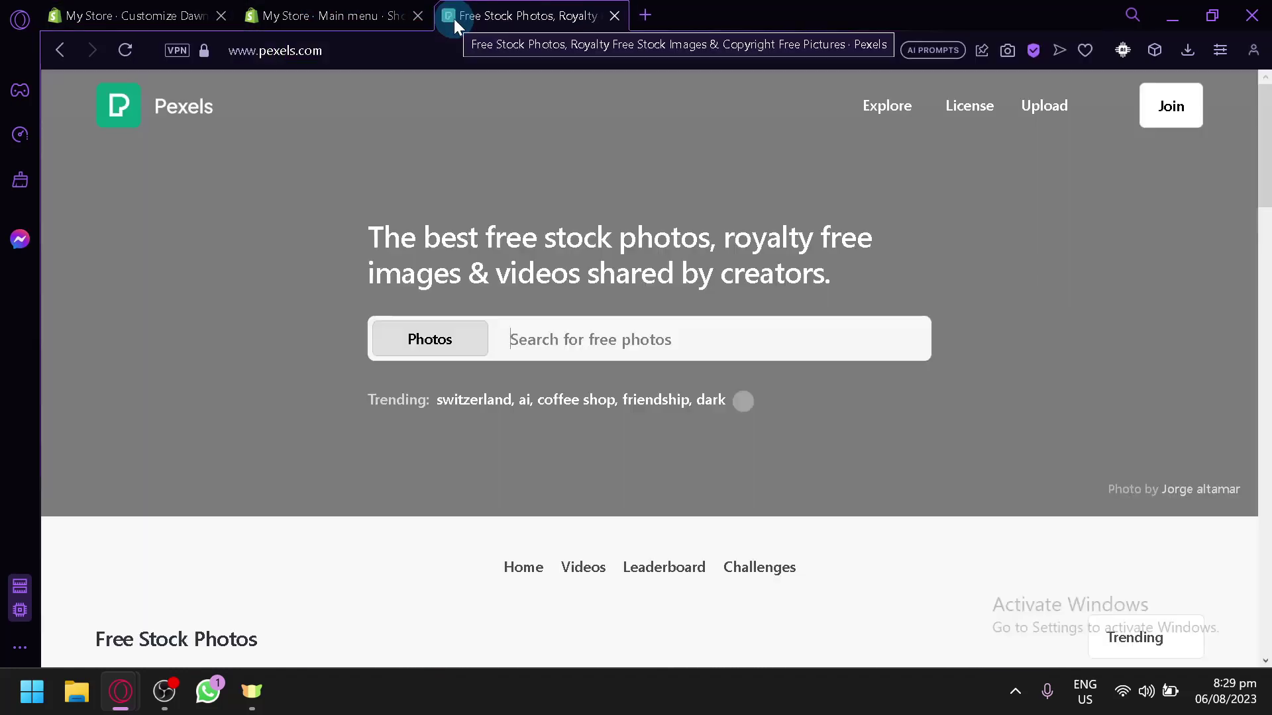
- Browse the free stock photos on Pexels and open the aerial photo of a road winding through a forest
scroll(514, 399, down, 2)
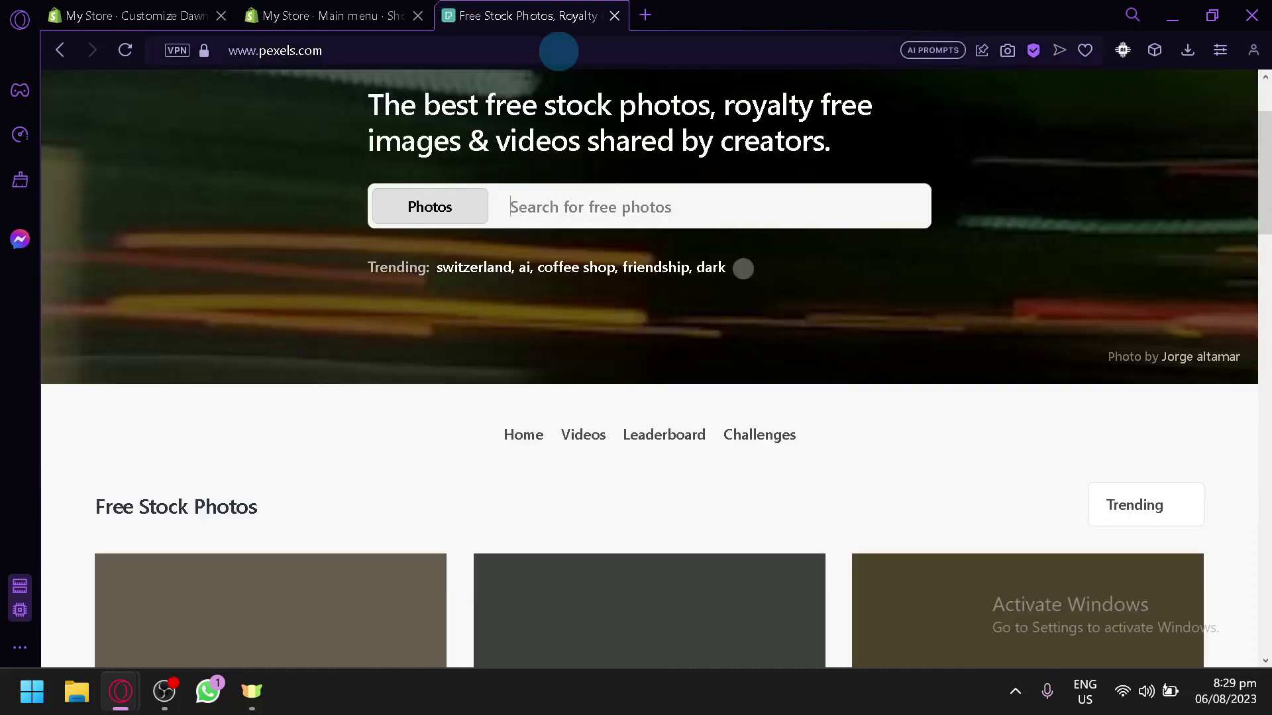
scroll(514, 404, down, 4)
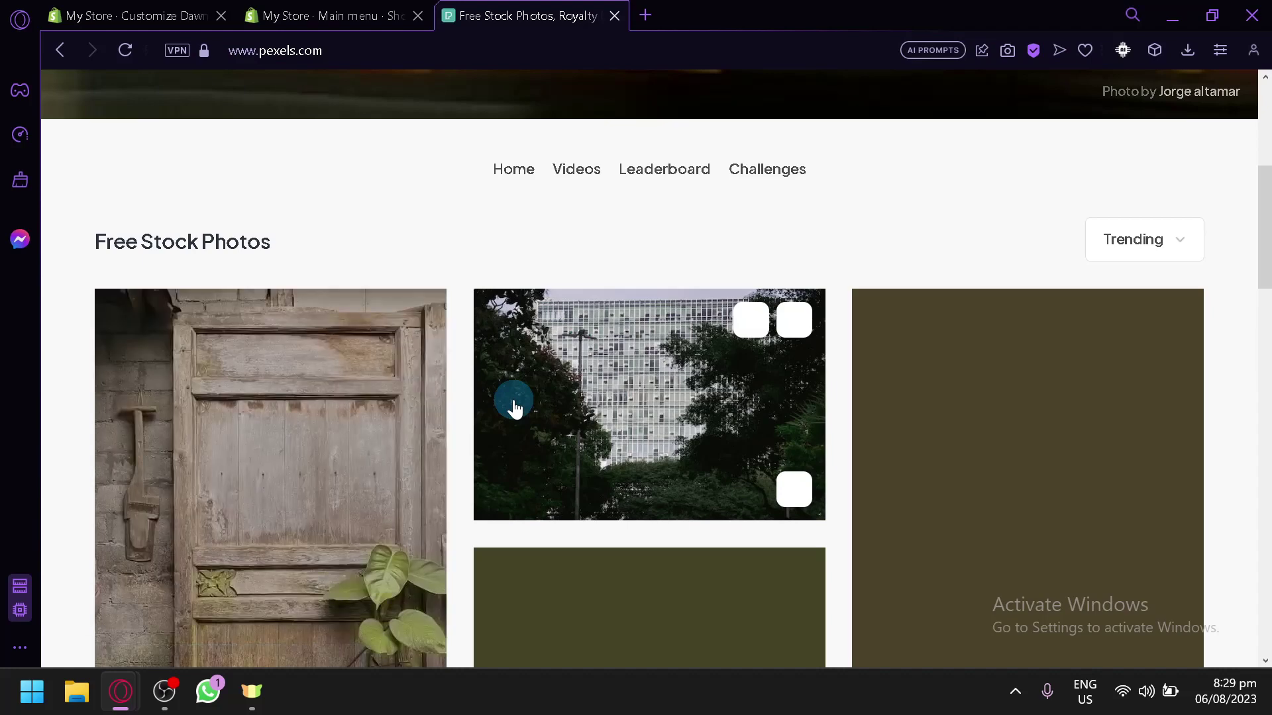
scroll(514, 405, down, 10)
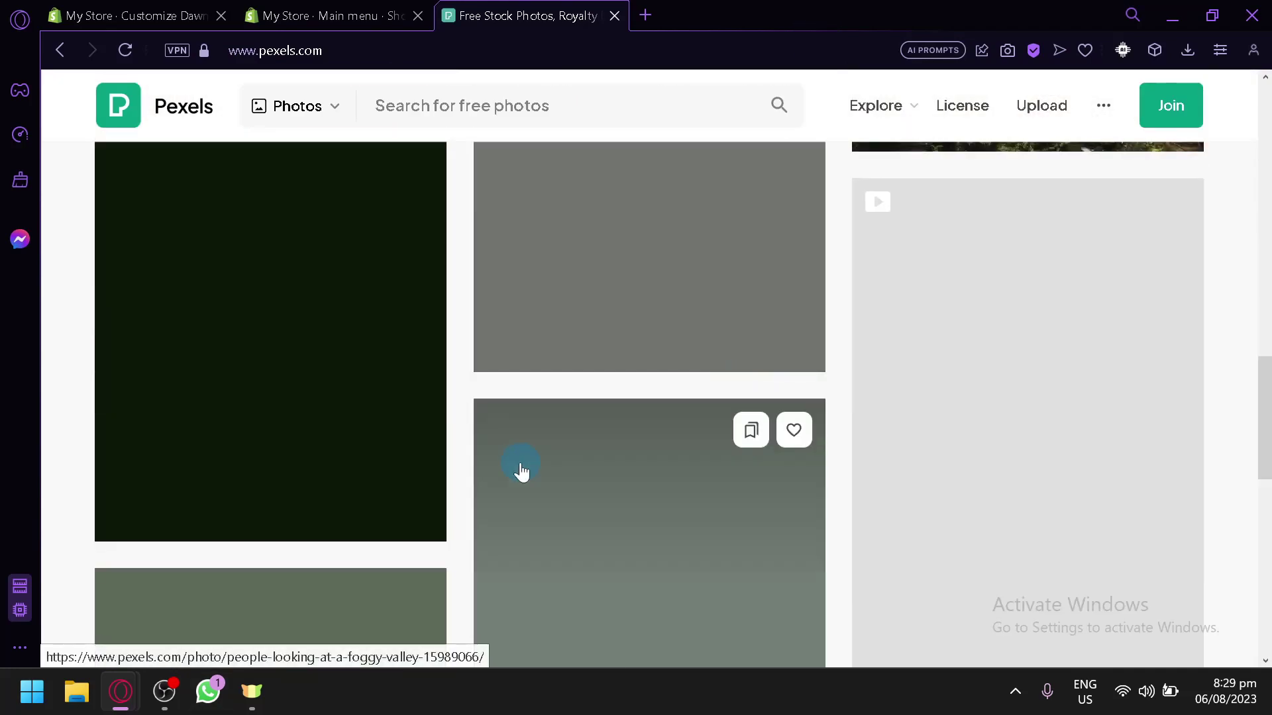
scroll(521, 471, up, 4)
scroll(547, 474, down, 4)
scroll(547, 471, up, 4)
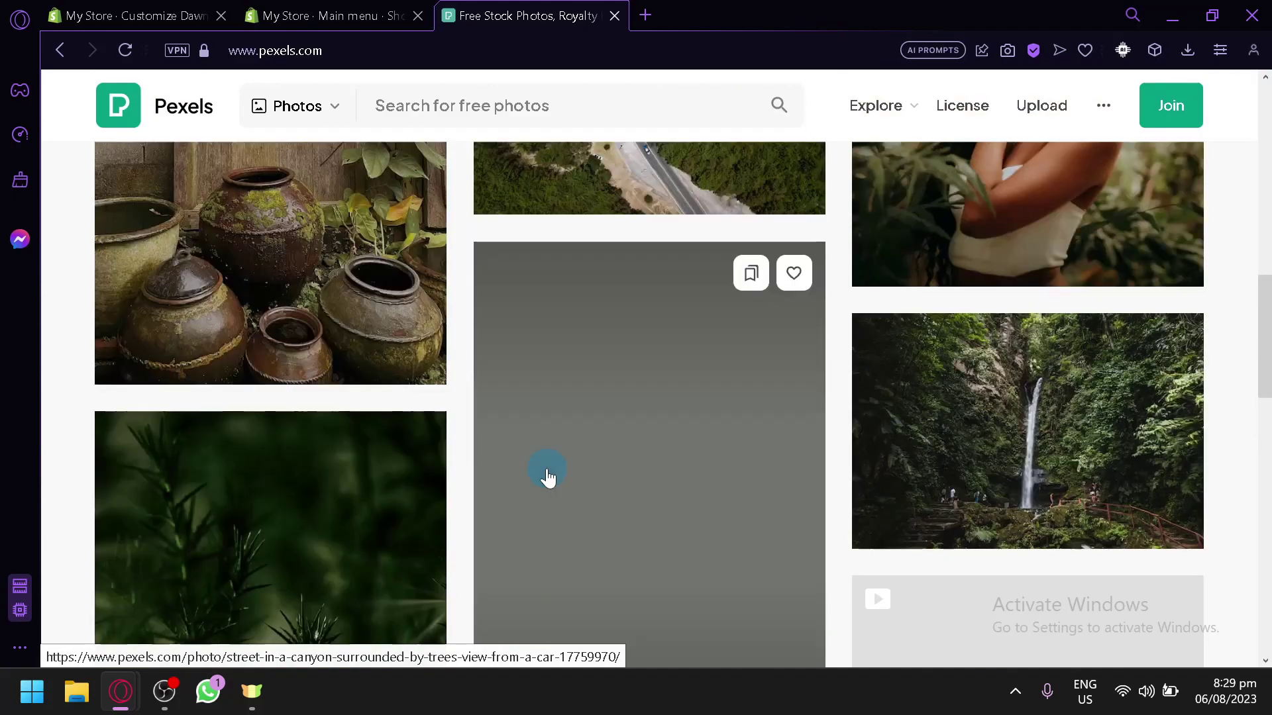
scroll(548, 475, up, 4)
click(602, 398)
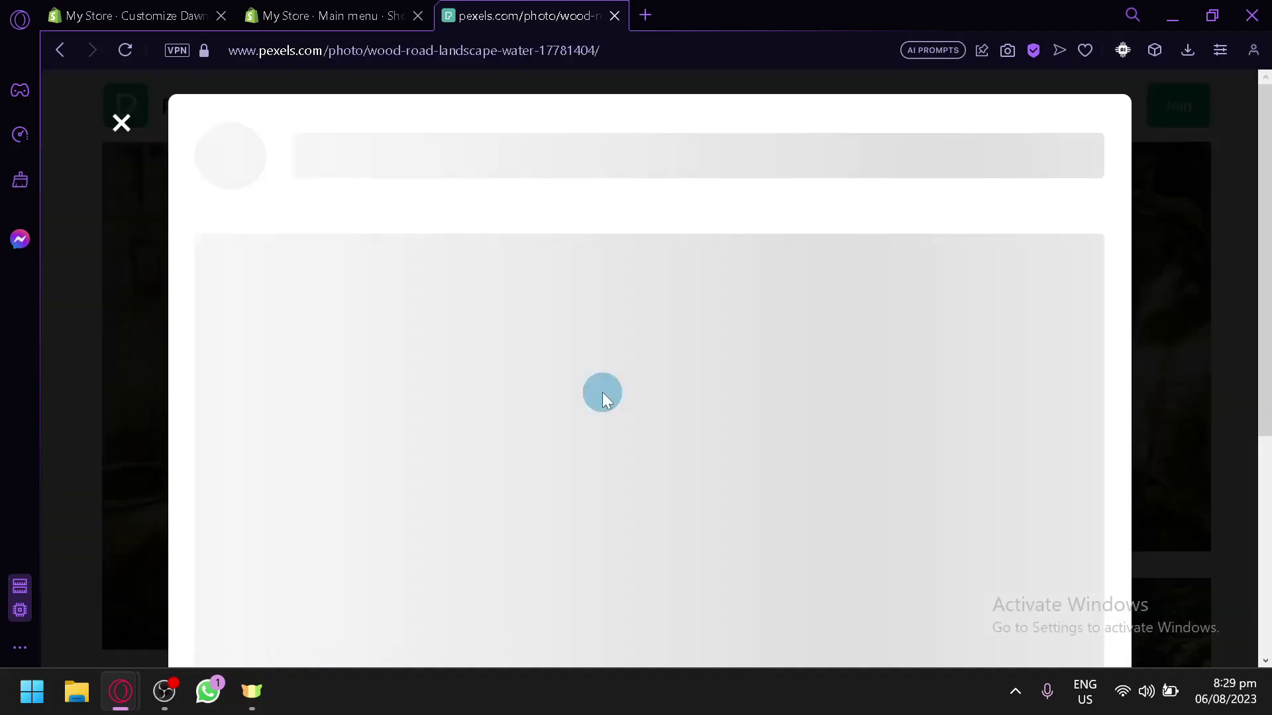
scroll(602, 392, down, 2)
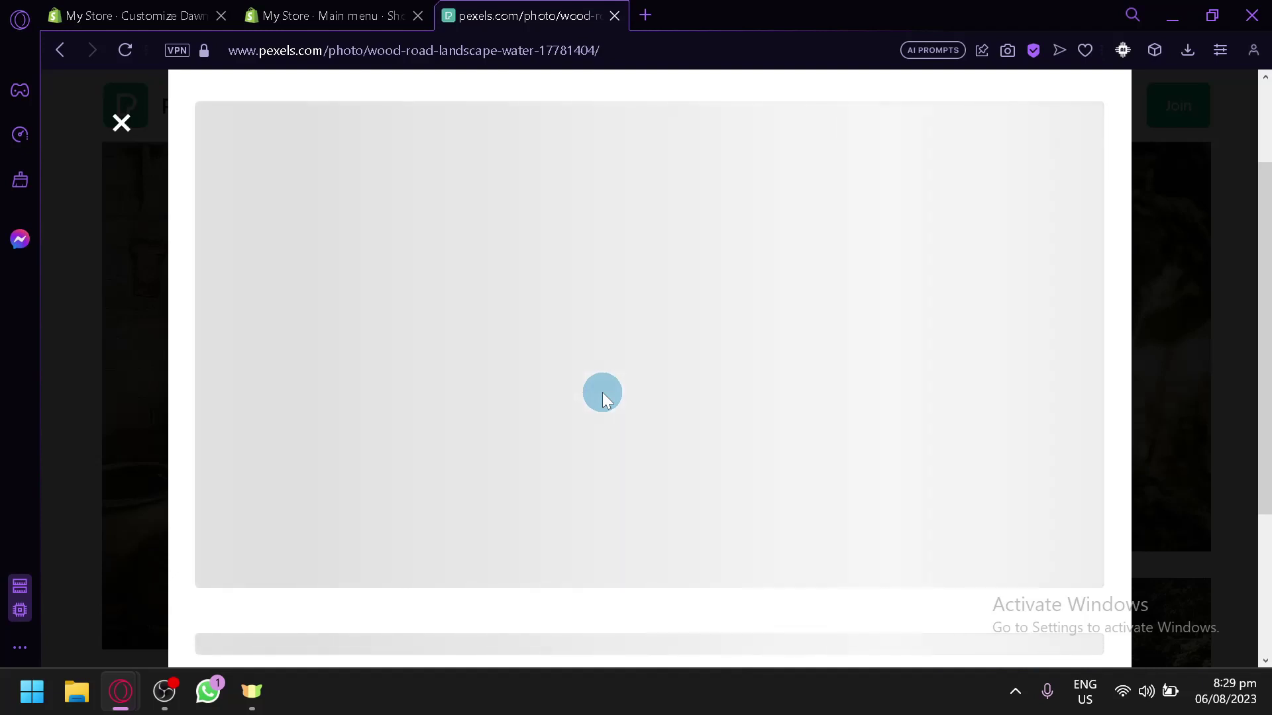
scroll(675, 348, up, 2)
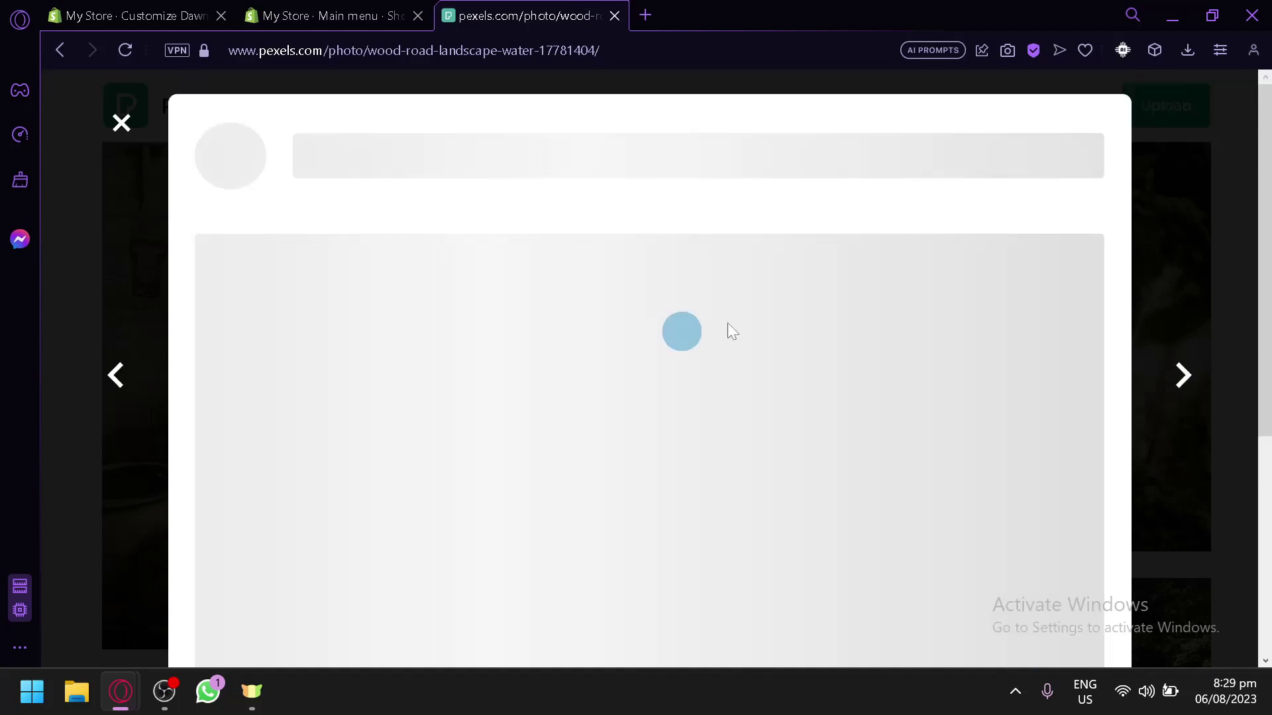
click(319, 15)
click(533, 14)
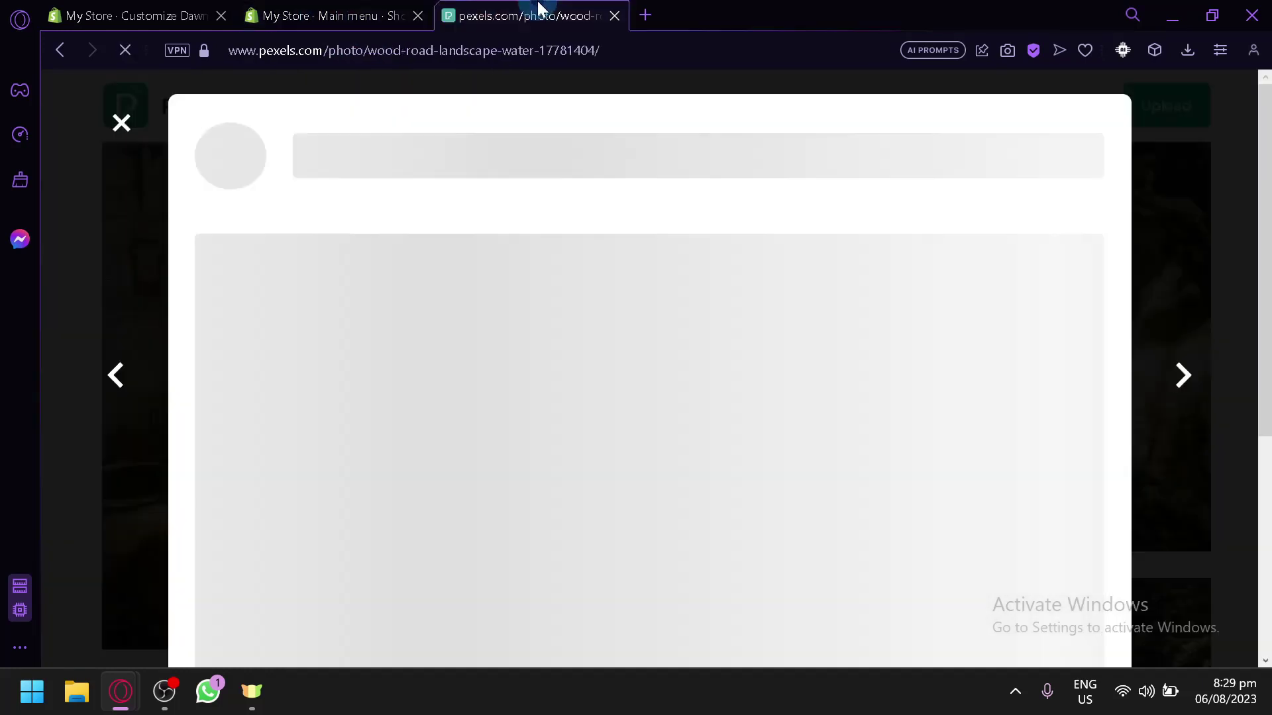
click(394, 15)
click(191, 10)
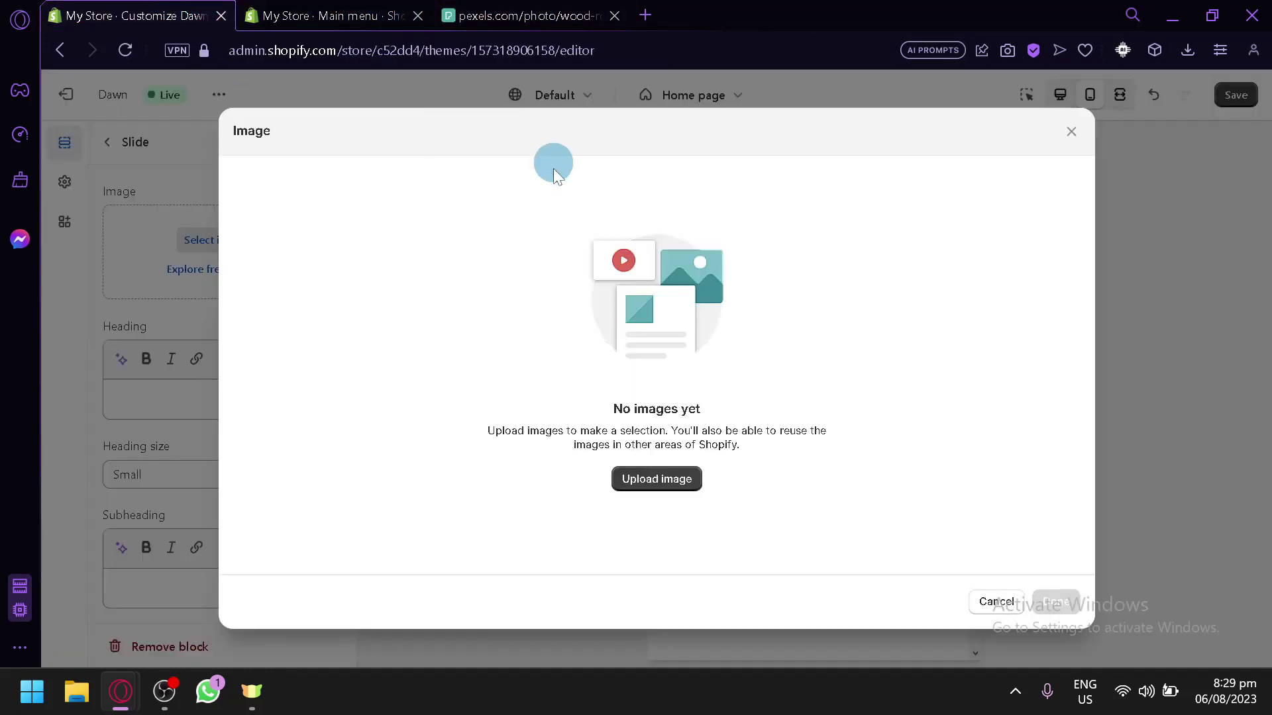
click(659, 488)
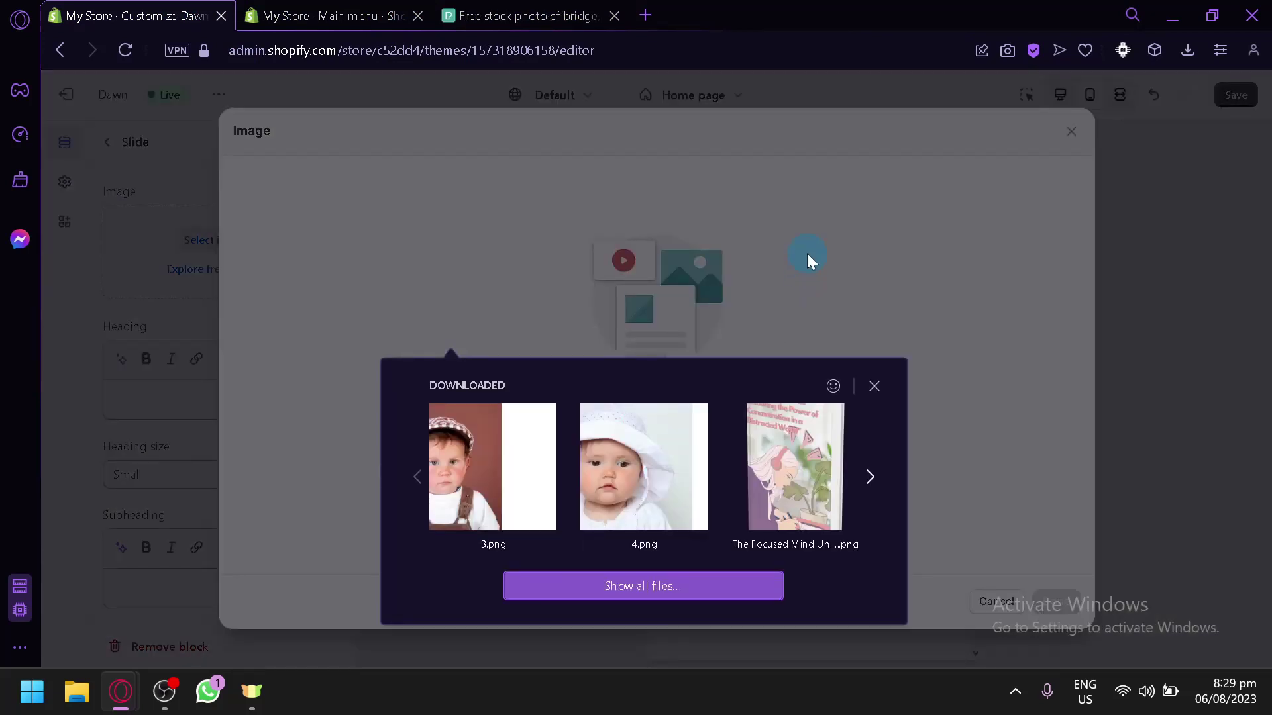
click(536, 442)
click(540, 224)
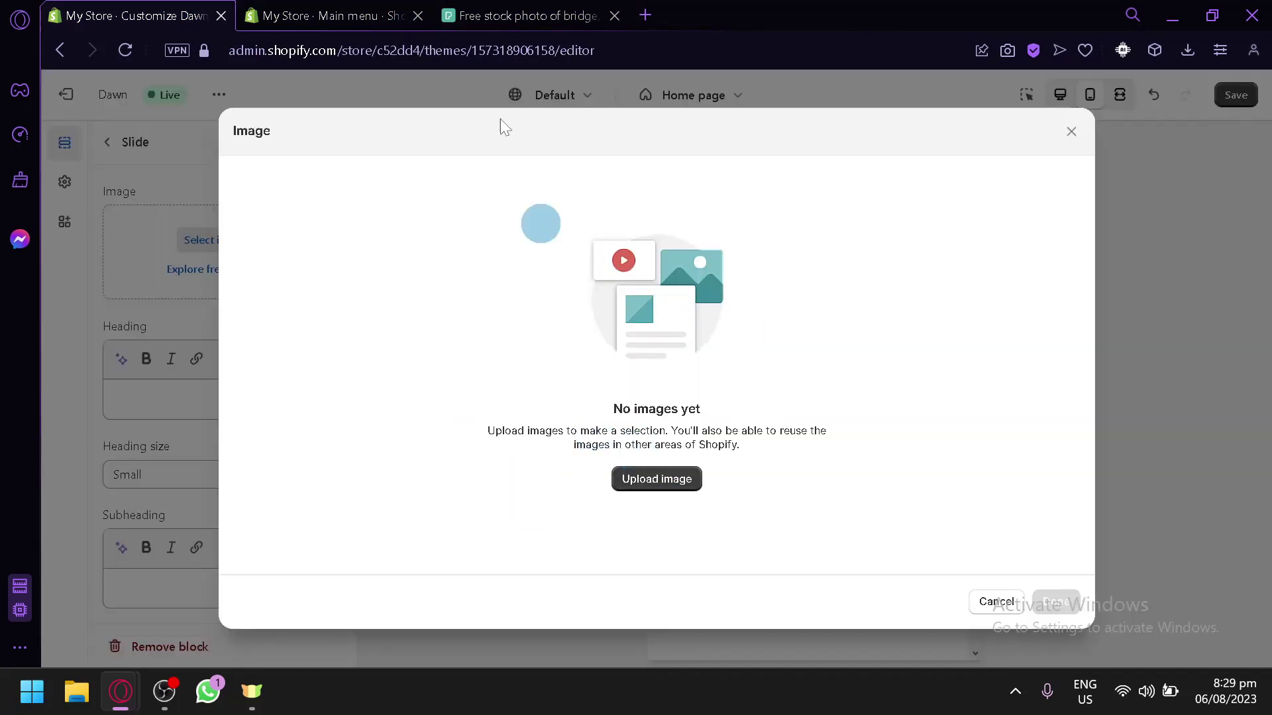
- Switch back to the Pexels photo page and download the aerial forest road photo
click(525, 15)
click(981, 151)
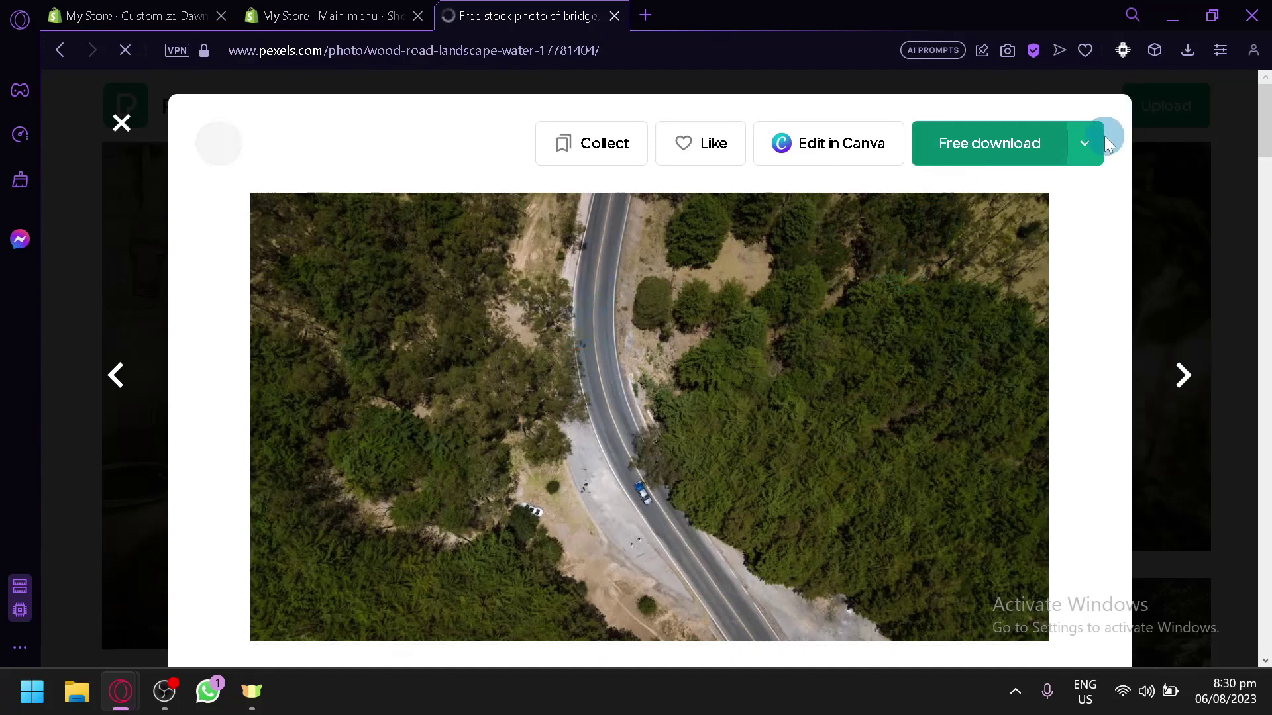
click(980, 137)
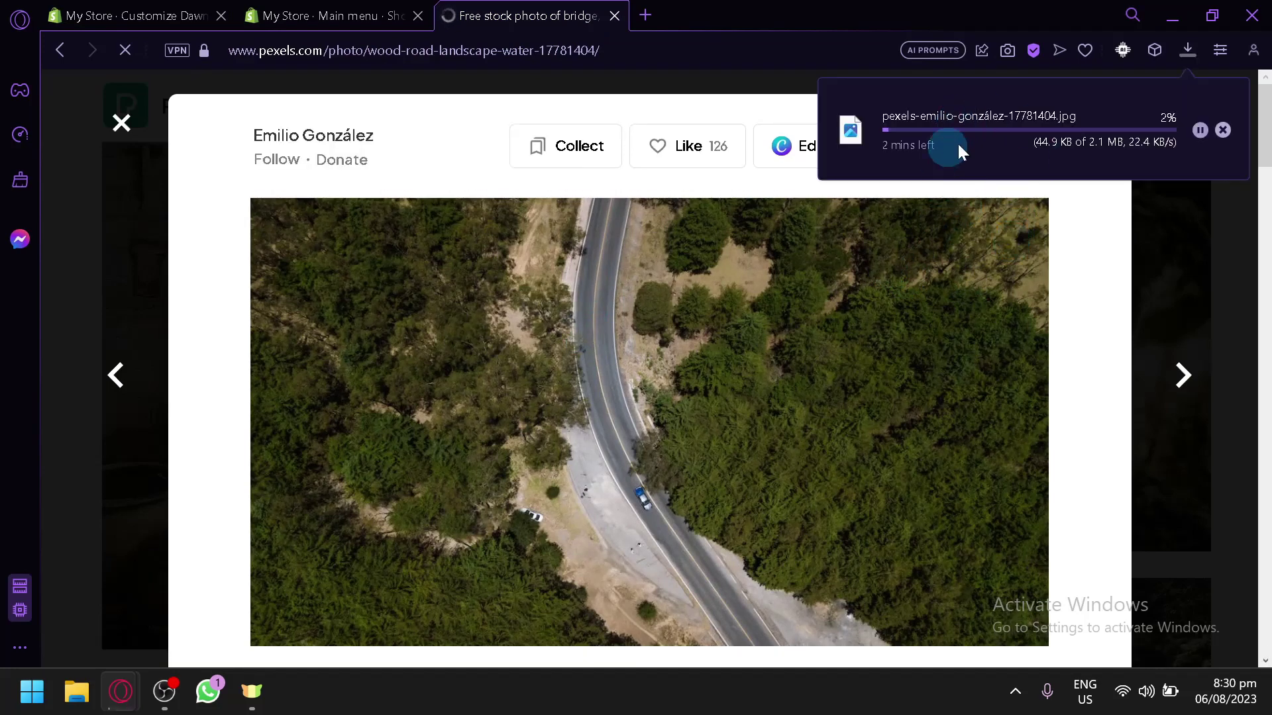
- Return to the Shopify theme editor and upload the downloaded forest road photo as the first slide's image
click(241, 89)
click(165, 14)
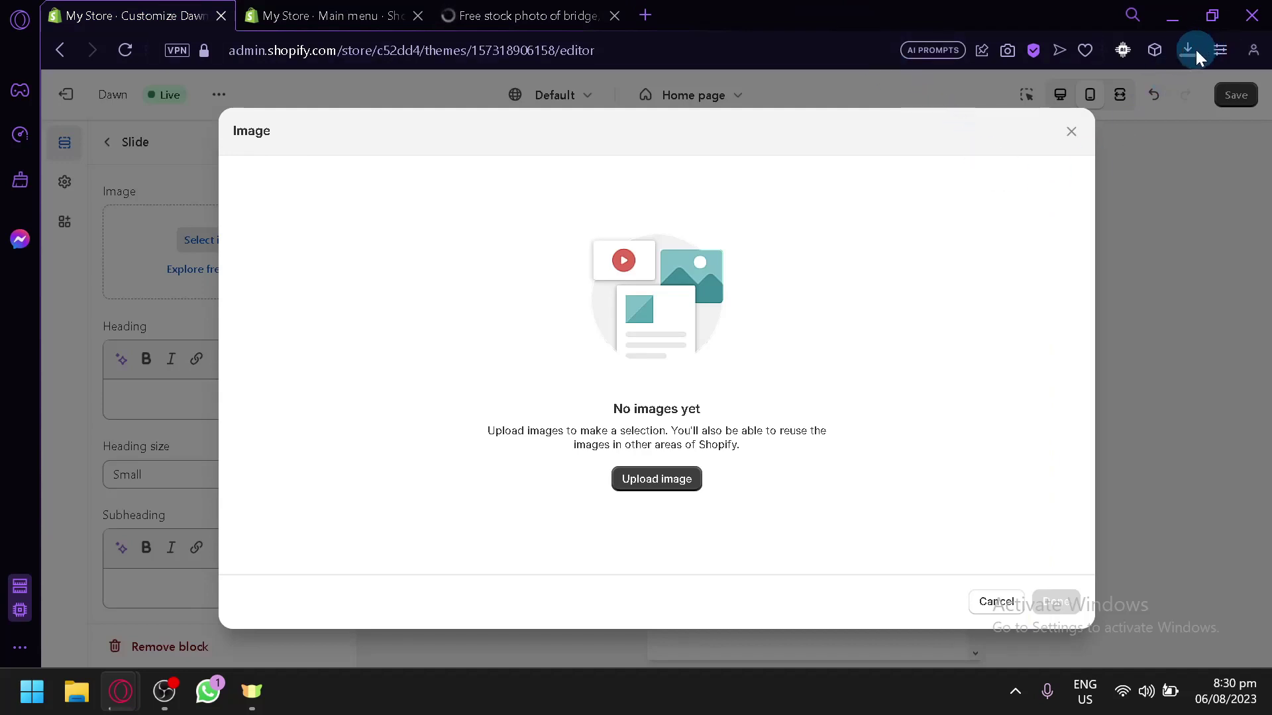
click(507, 379)
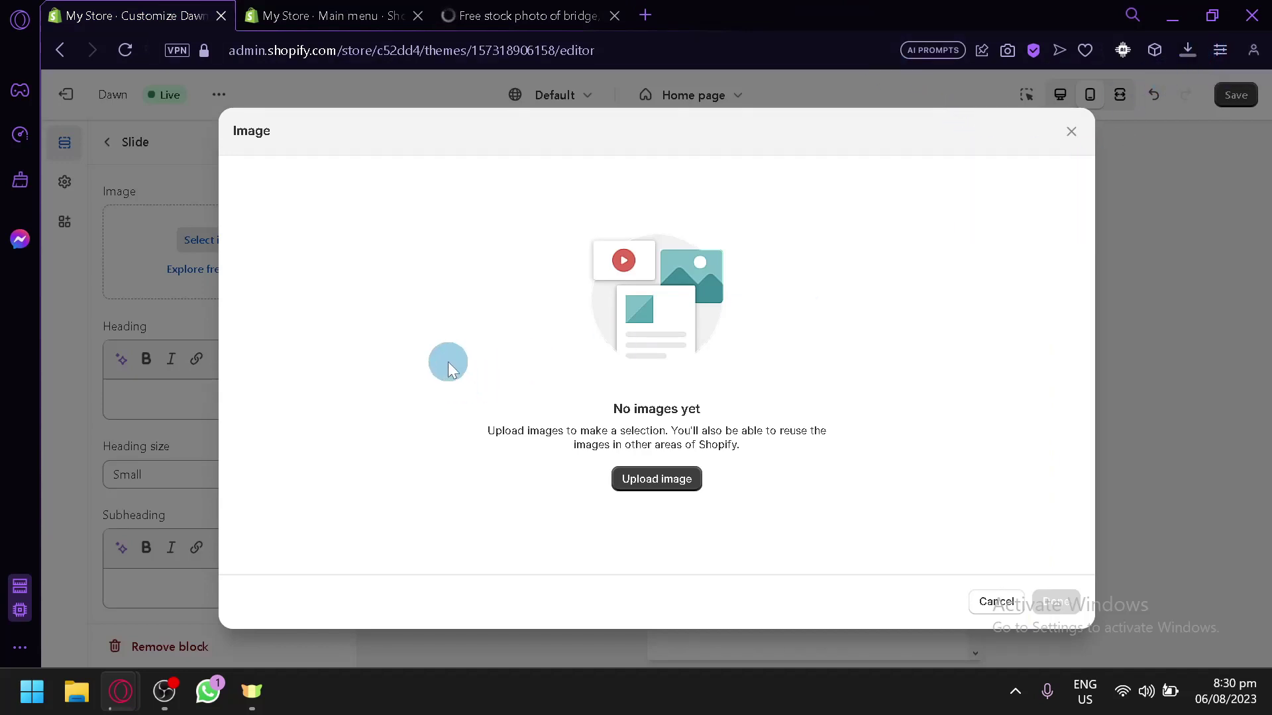
click(1188, 50)
drag(965, 176, 658, 332)
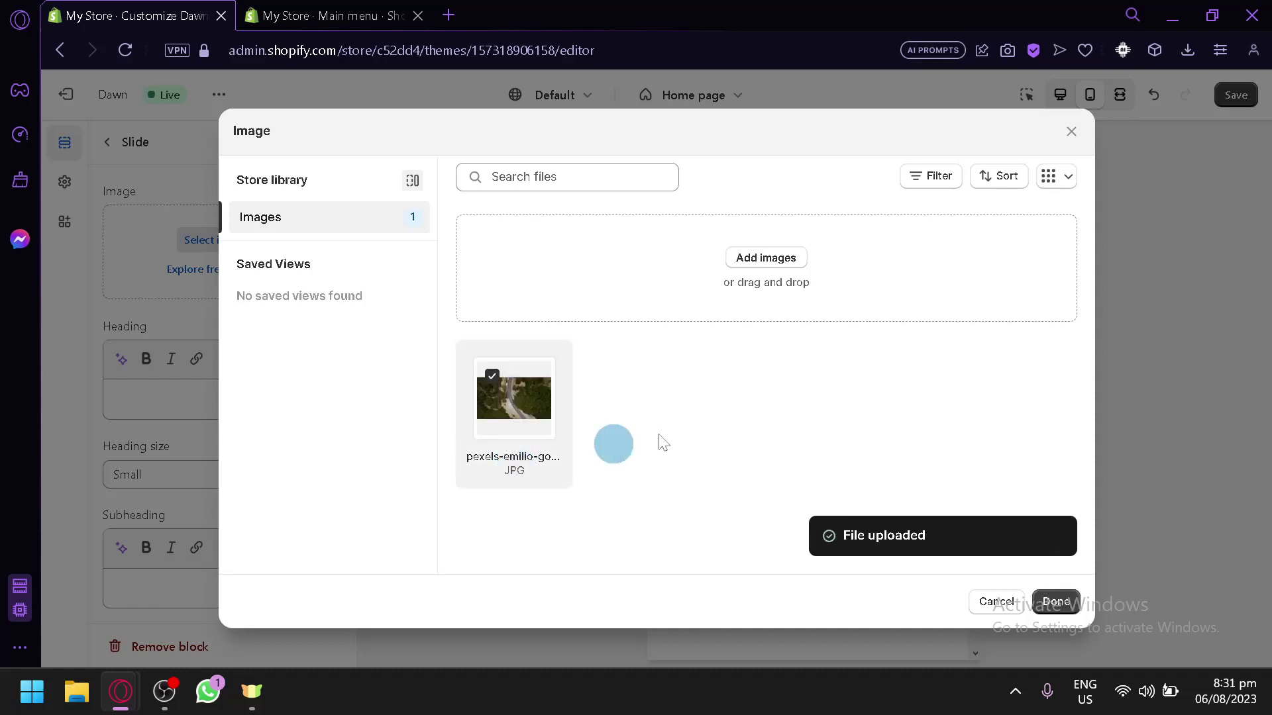
click(1053, 603)
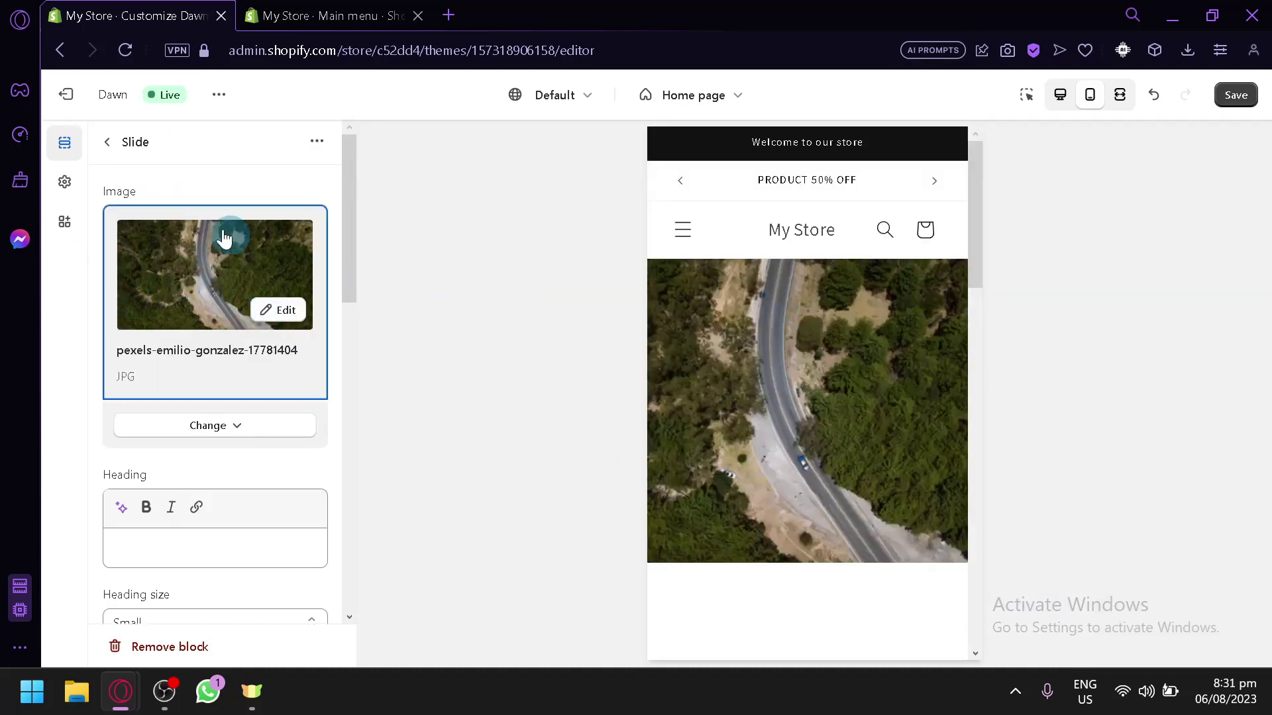
- Leave the slide's settings and page through the slideshow in the mobile preview to check both slides
click(109, 142)
scroll(219, 378, down, 2)
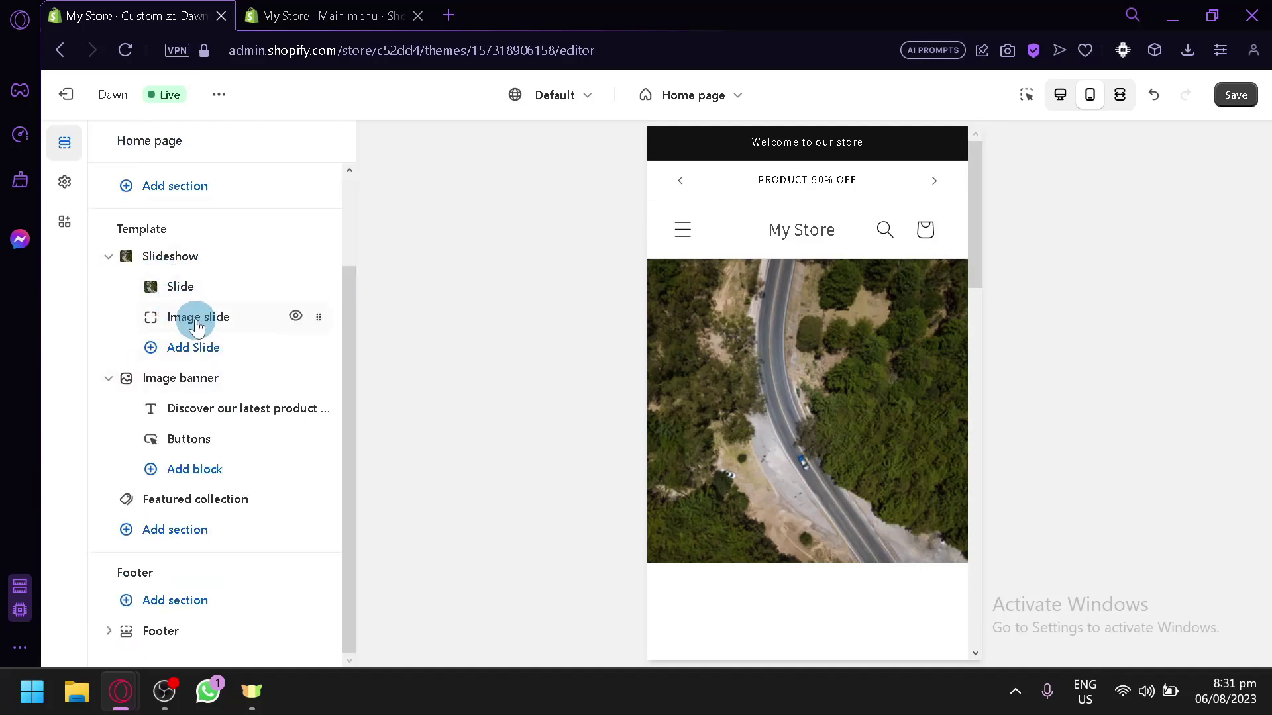
scroll(707, 423, down, 2)
scroll(707, 416, down, 4)
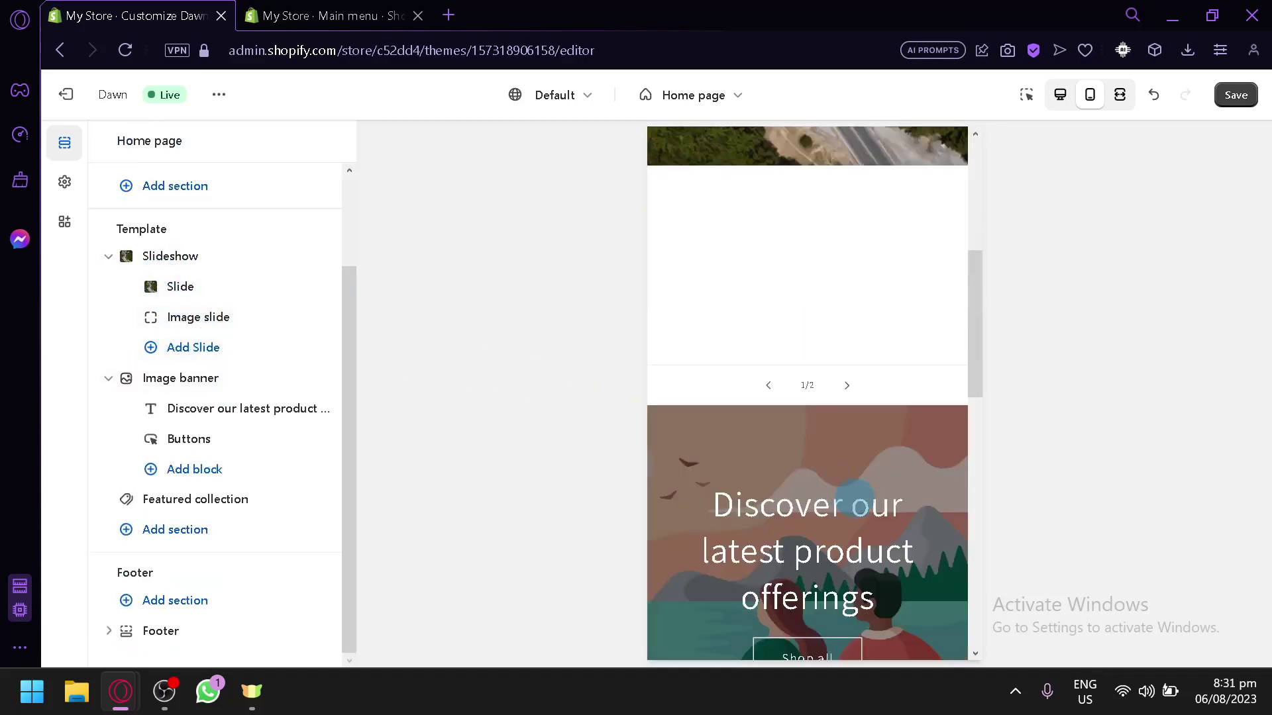
click(848, 383)
scroll(849, 384, up, 2)
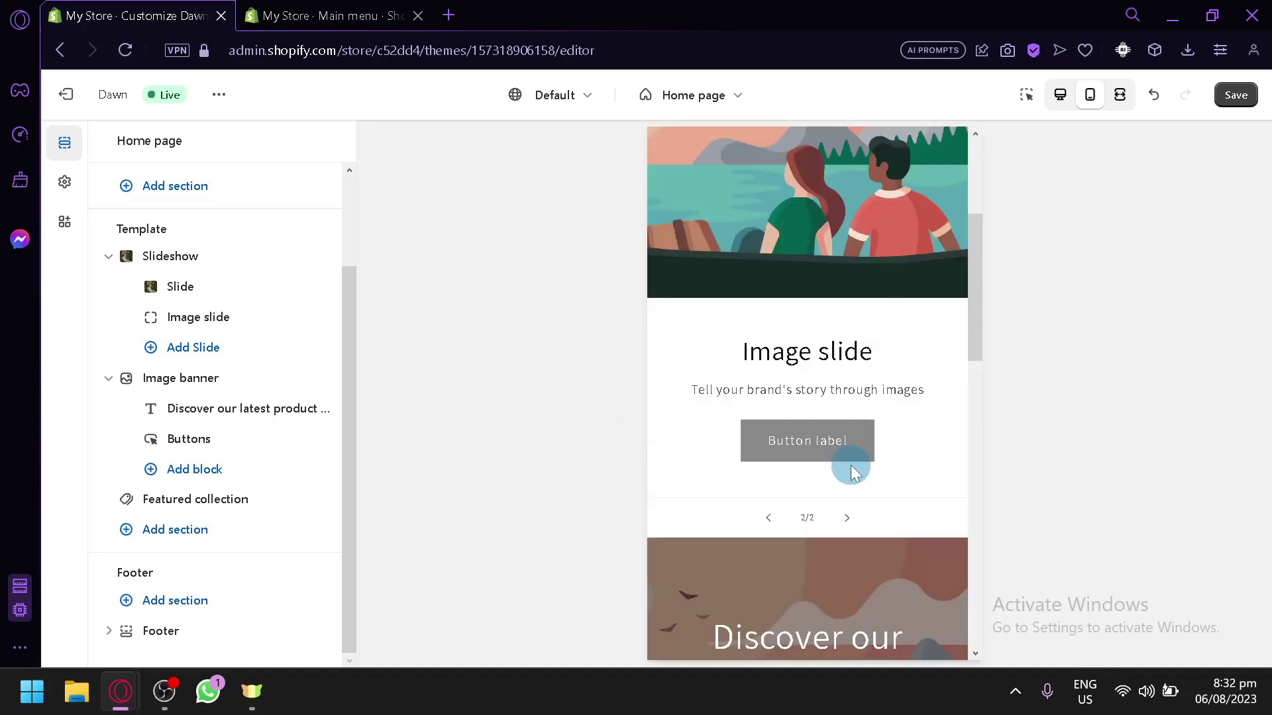
click(846, 518)
scroll(199, 311, up, 2)
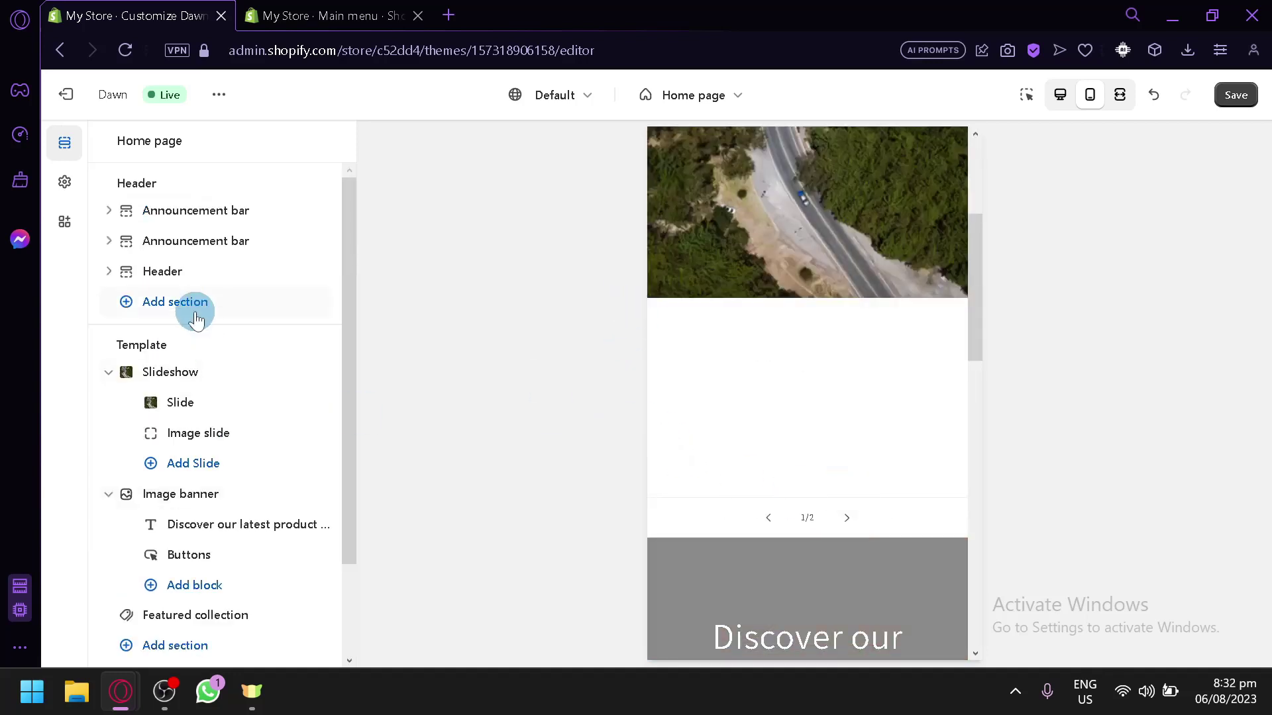
- Add three more image slides to the slideshow, reaching the maximum of five
click(188, 463)
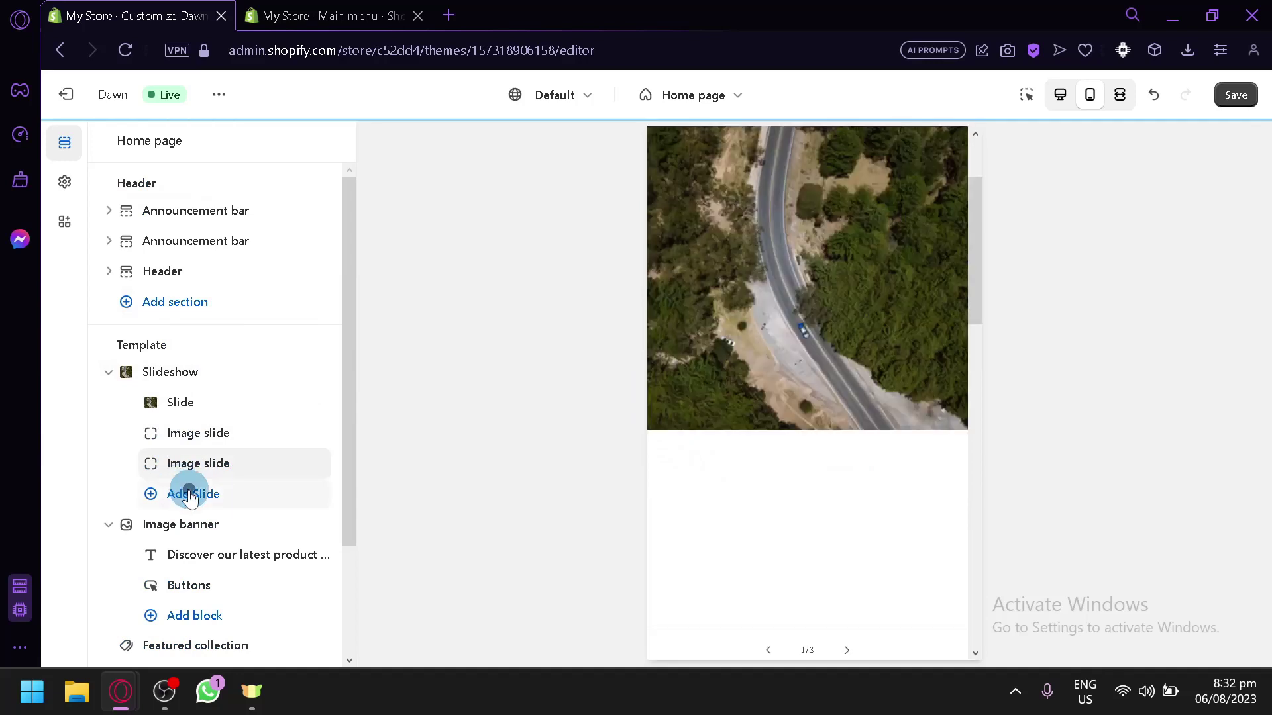
click(187, 493)
click(184, 522)
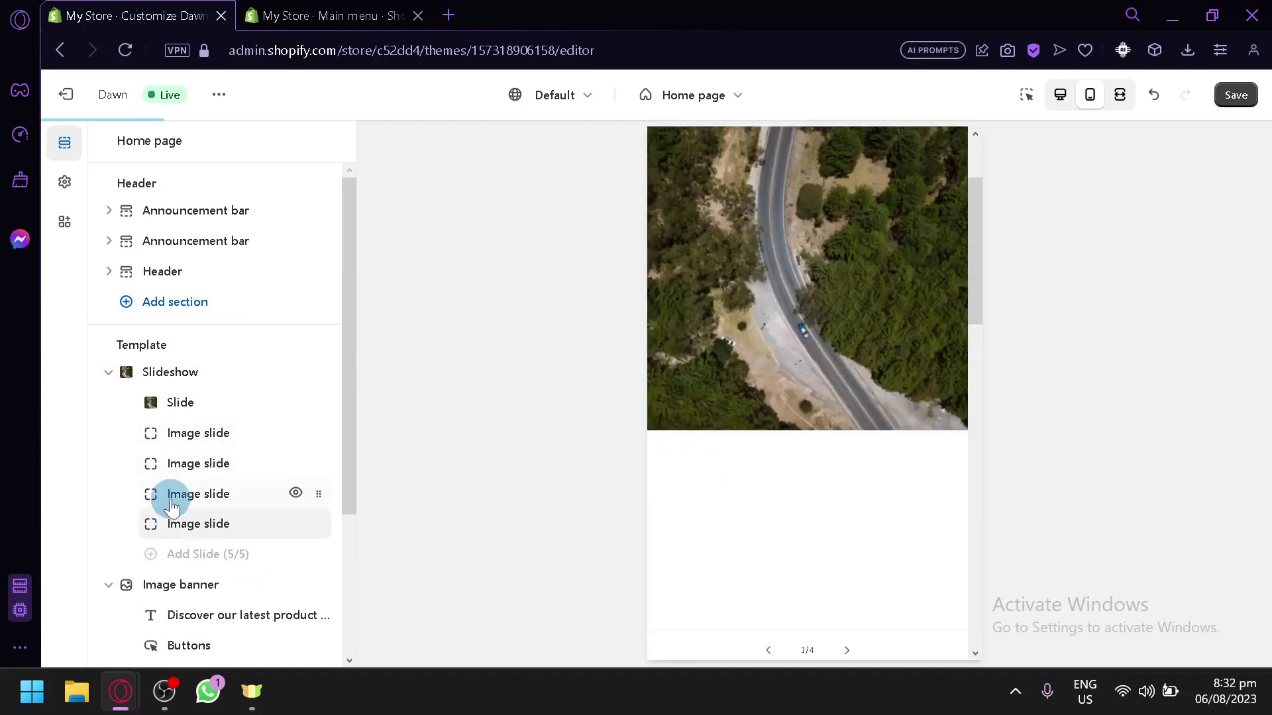
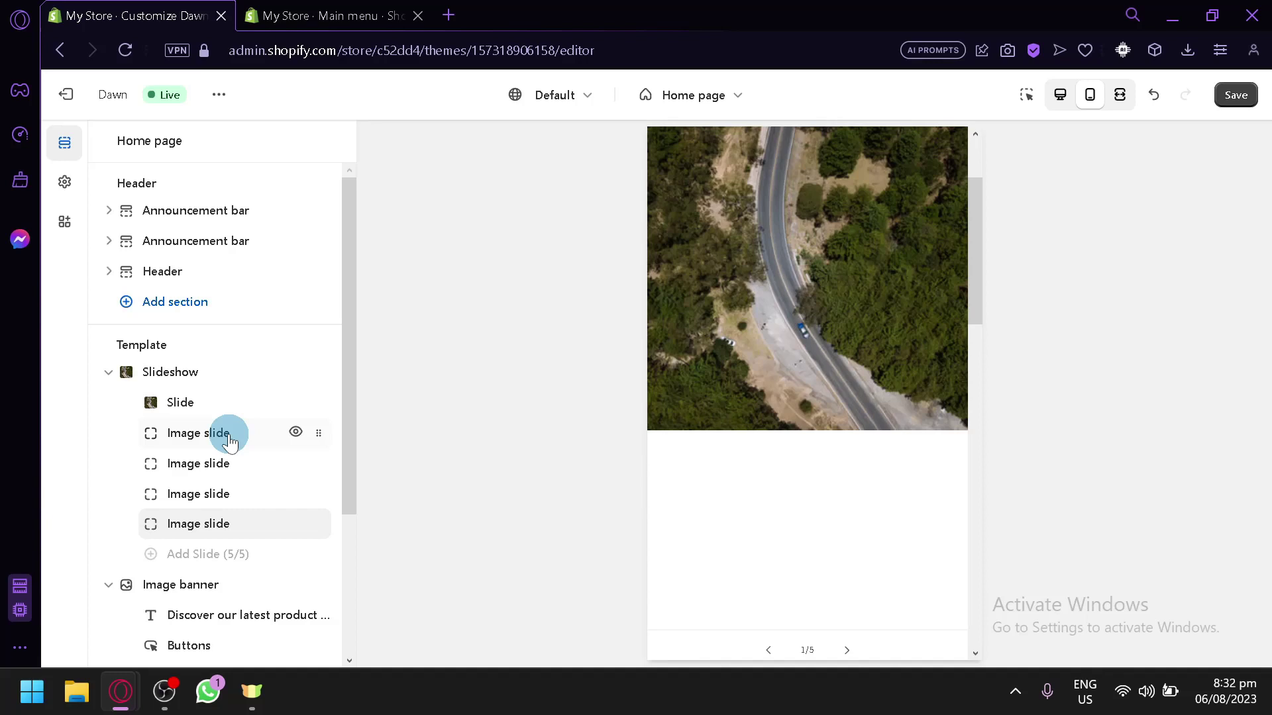
- Open the settings of the Slideshow section
click(148, 372)
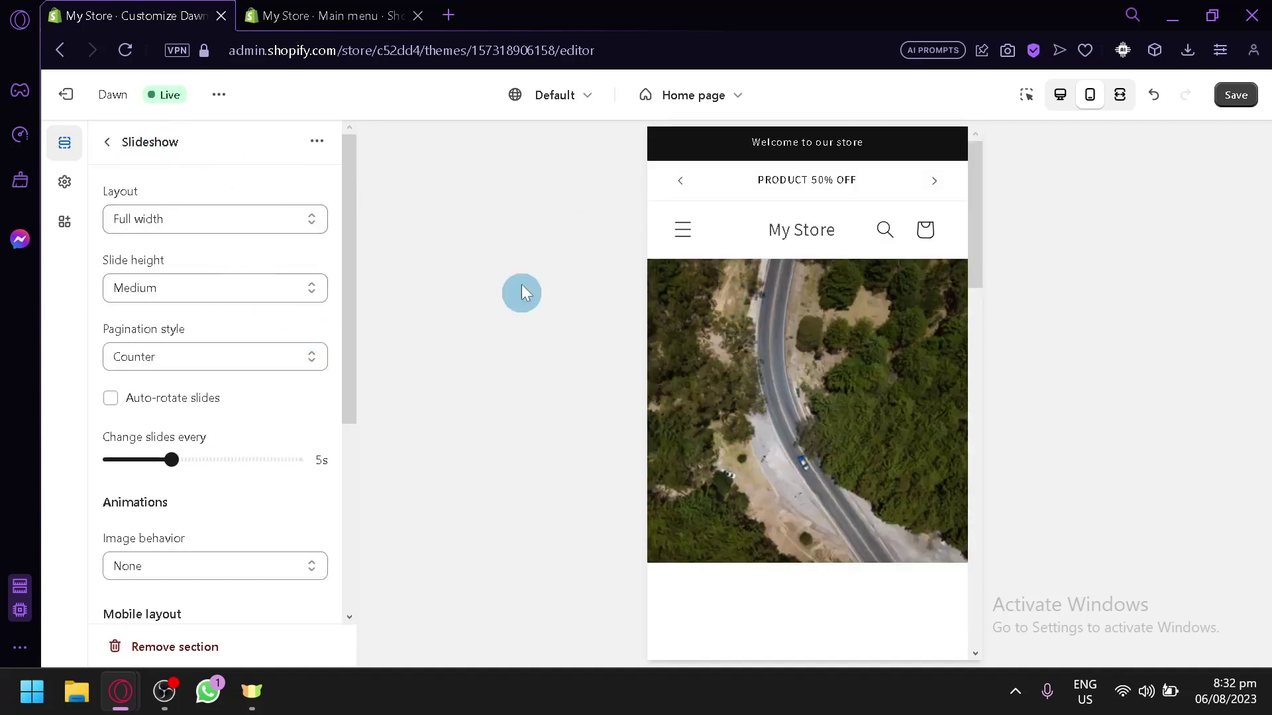
click(113, 149)
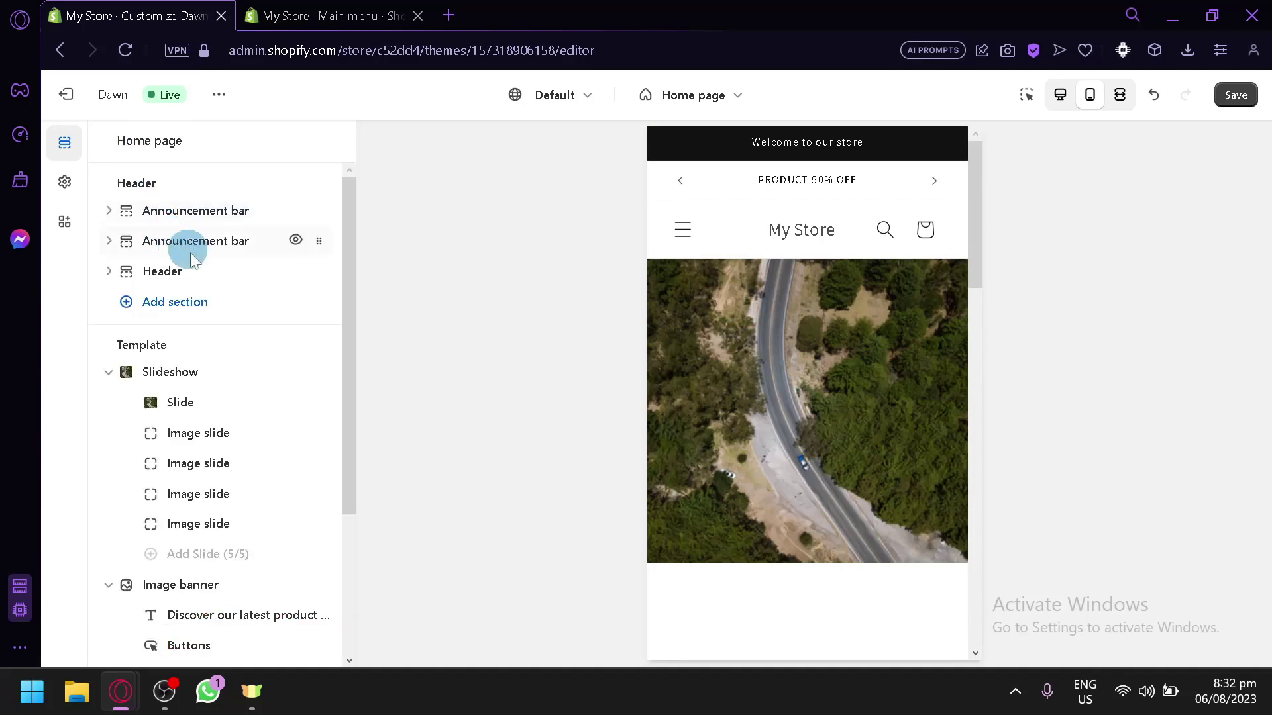
click(222, 372)
- Try the Grid layout for the slideshow and return the layout to Full width
click(170, 227)
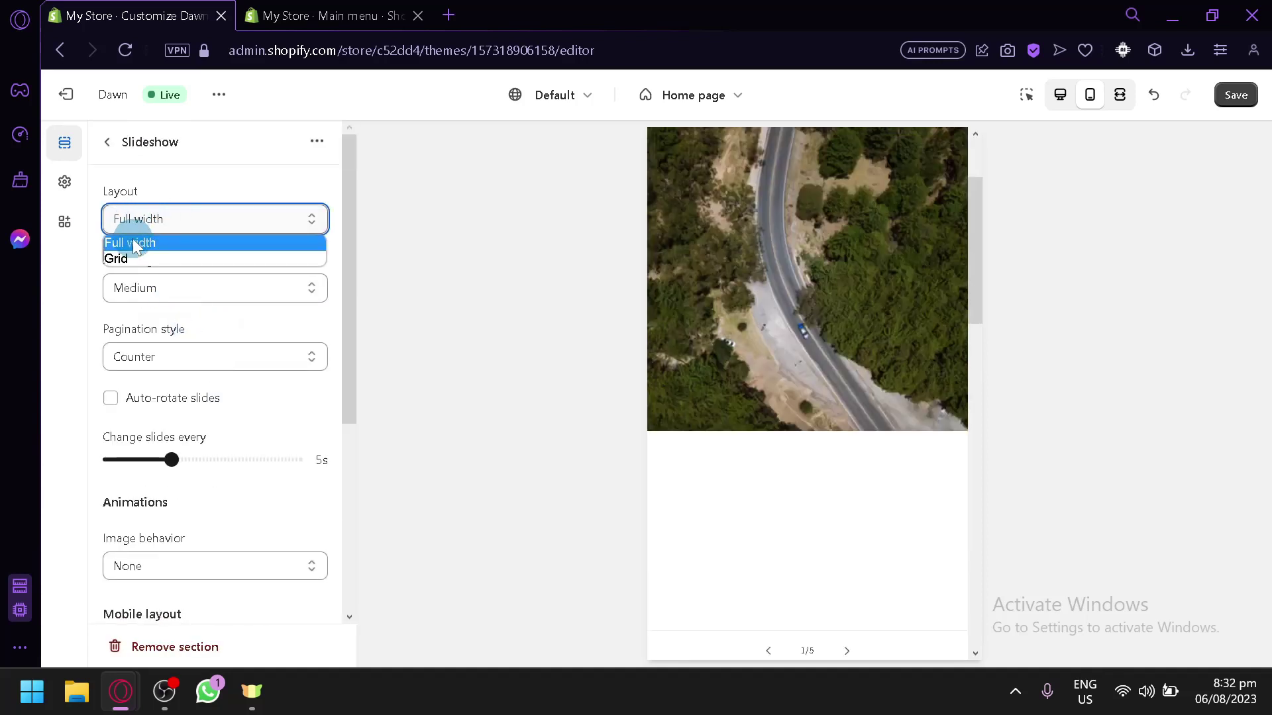
click(145, 258)
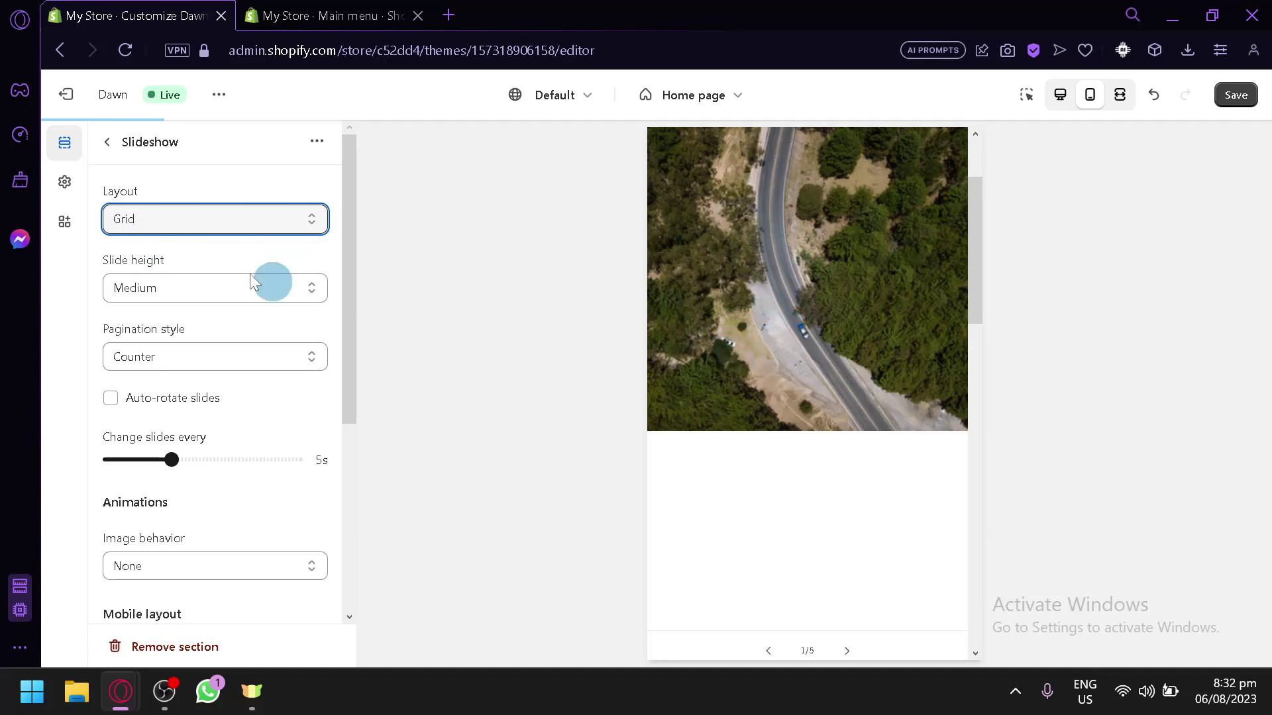
click(213, 225)
click(211, 242)
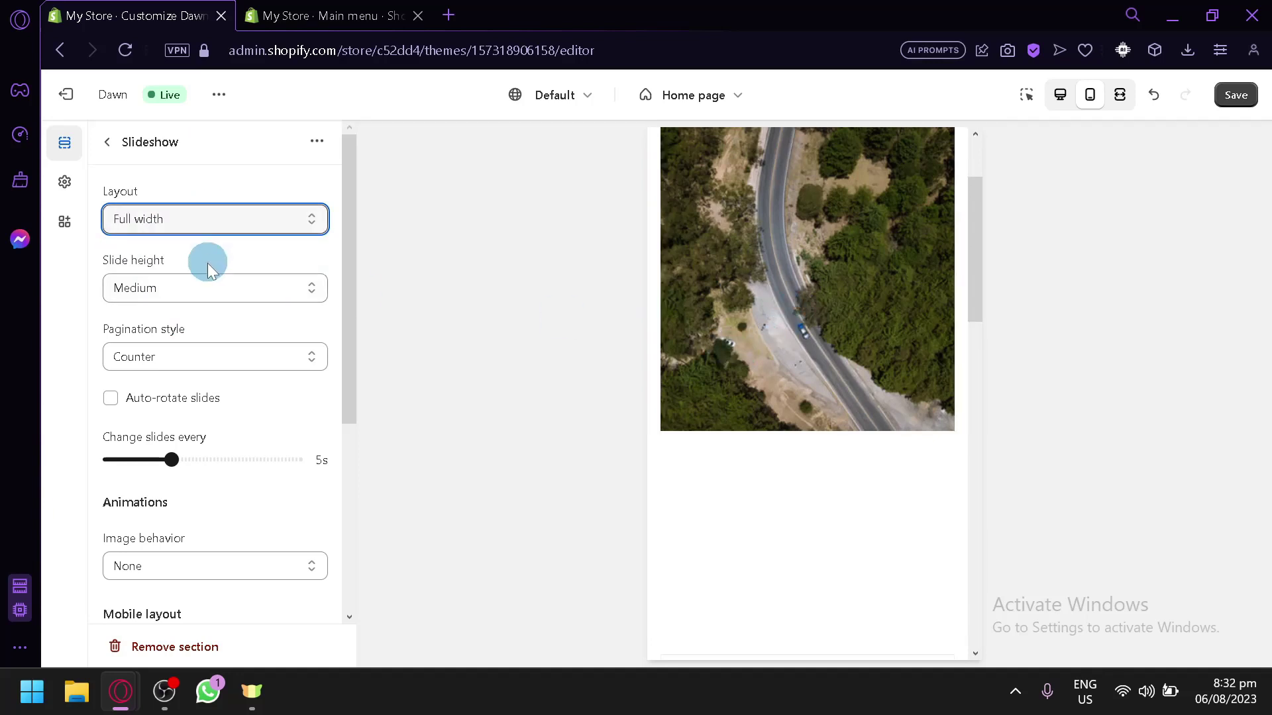
- Set the slideshow's slide height to Adapt to first image
click(210, 286)
click(192, 309)
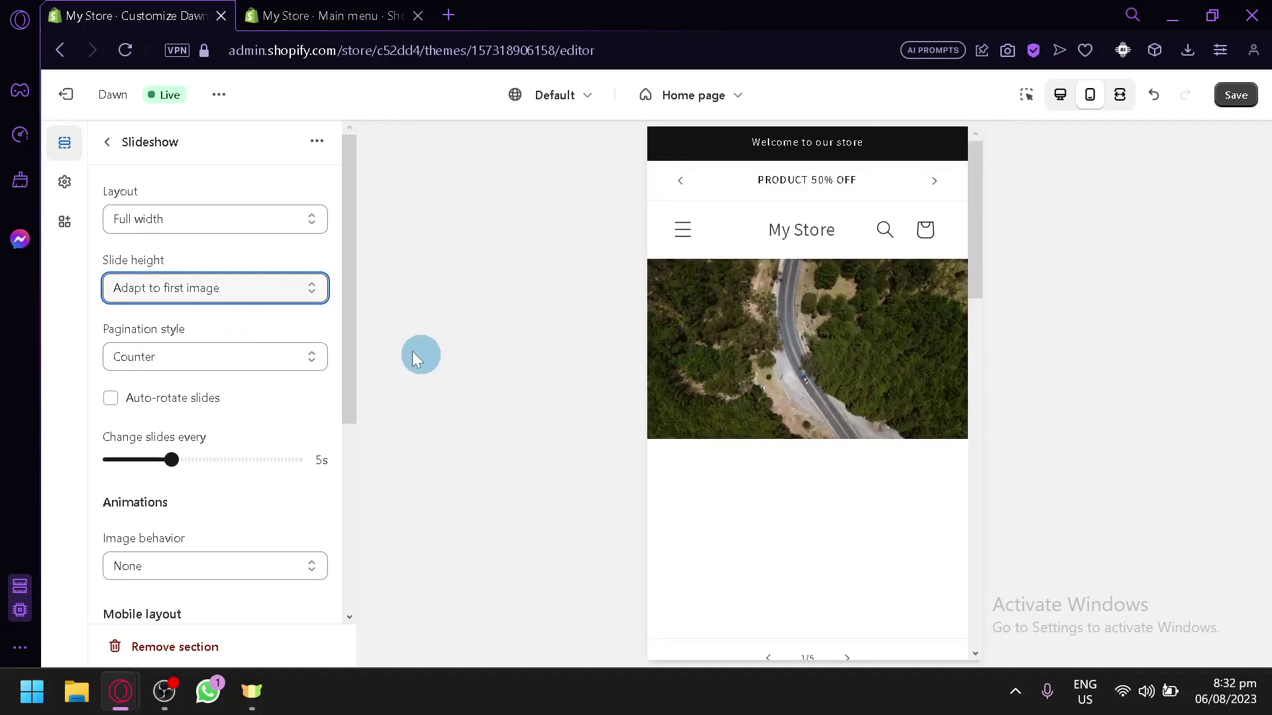
click(233, 292)
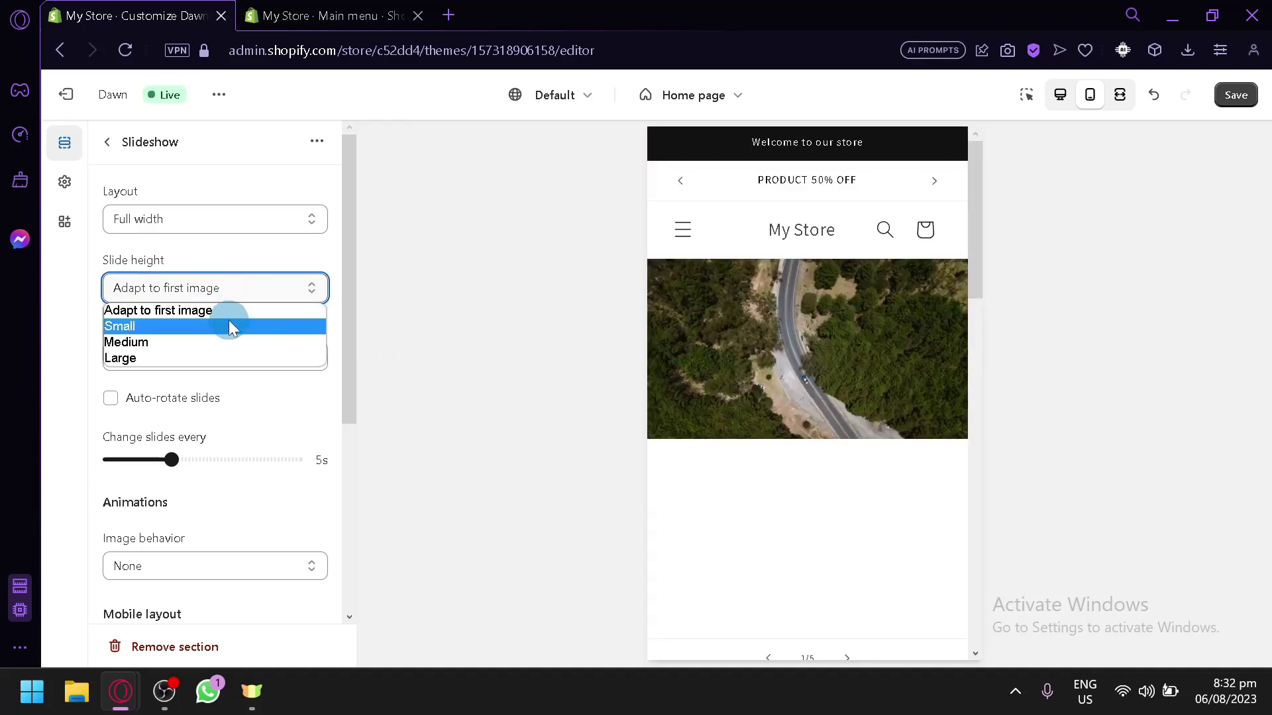
click(266, 308)
- Try the Dots pagination style on the slideshow and set it to Numbers instead
click(246, 358)
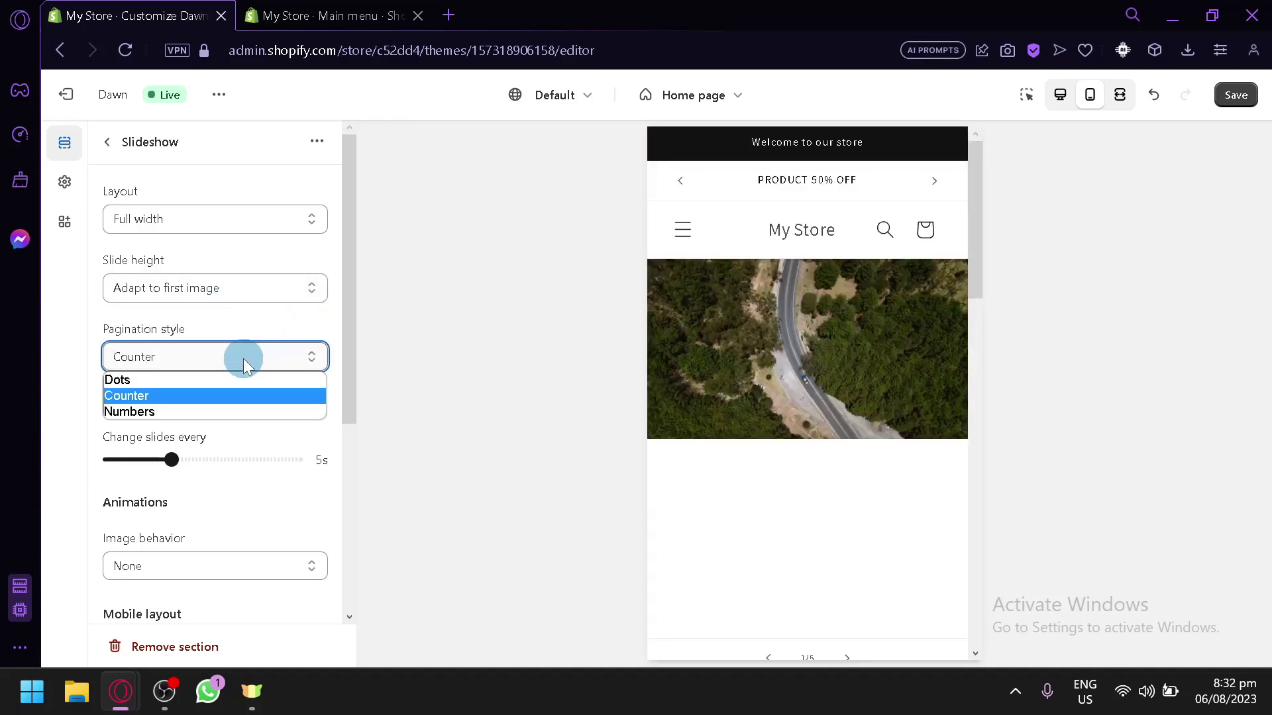
click(165, 378)
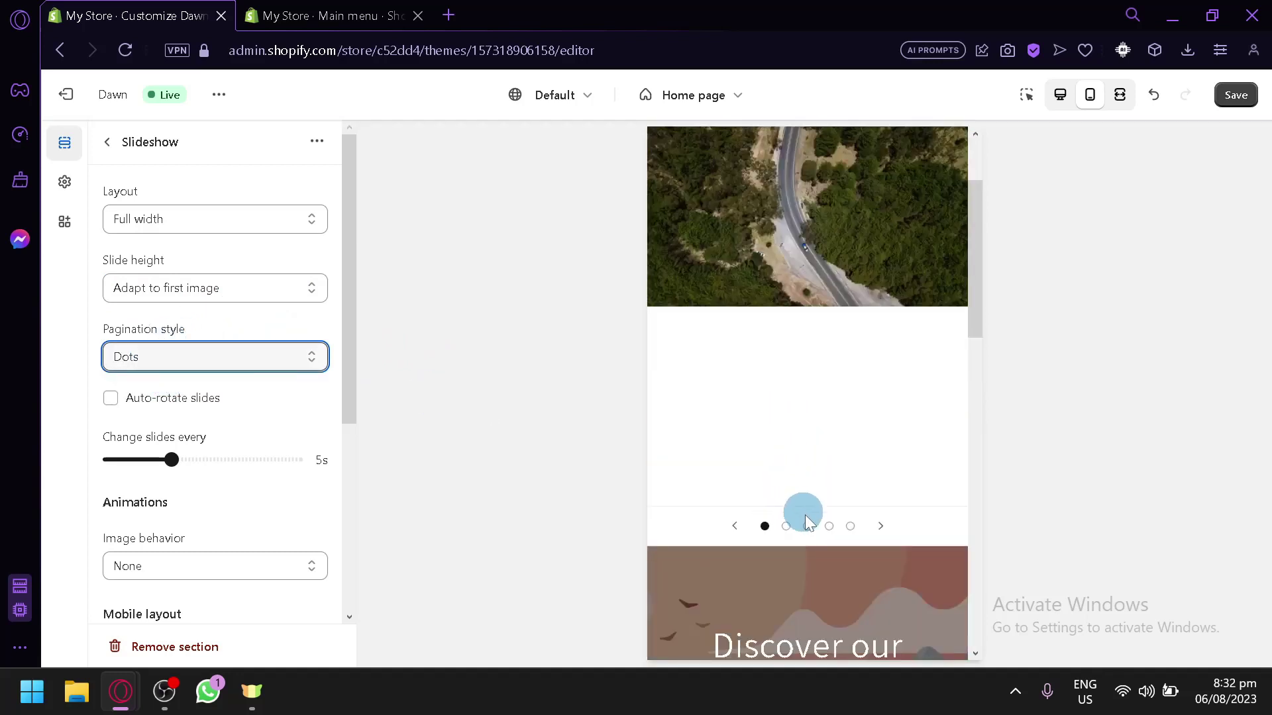
click(225, 358)
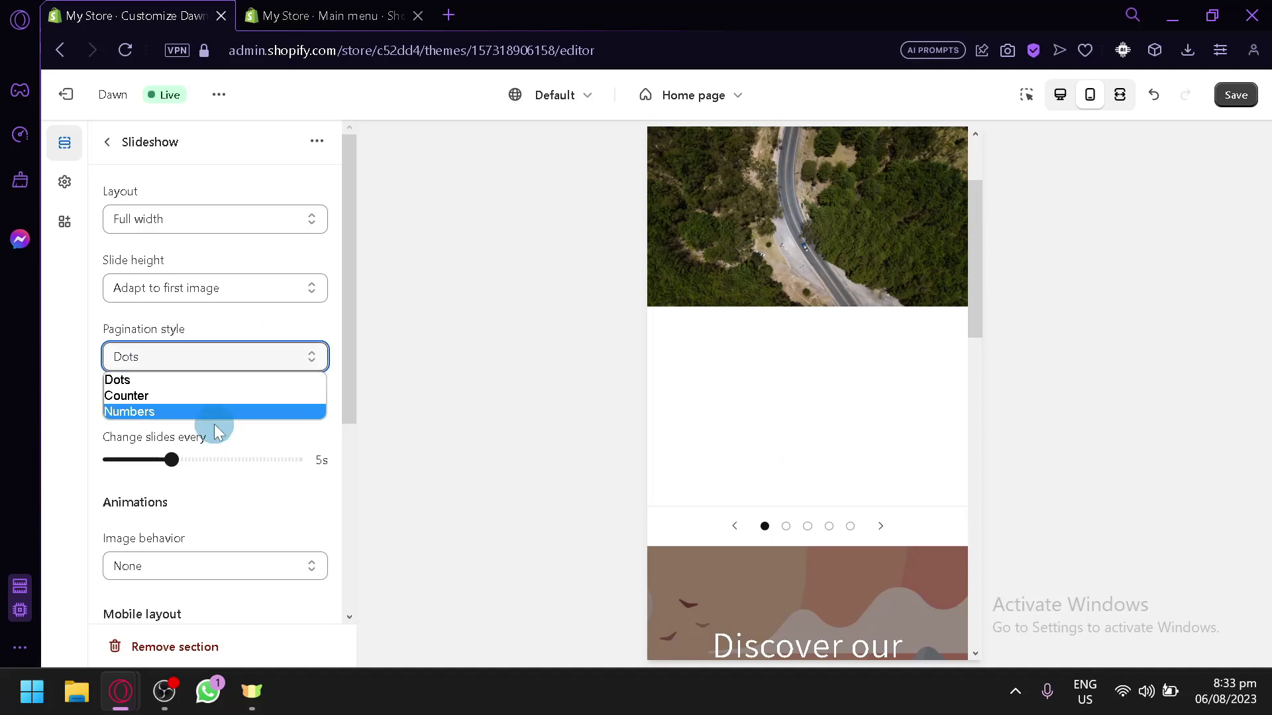
click(196, 409)
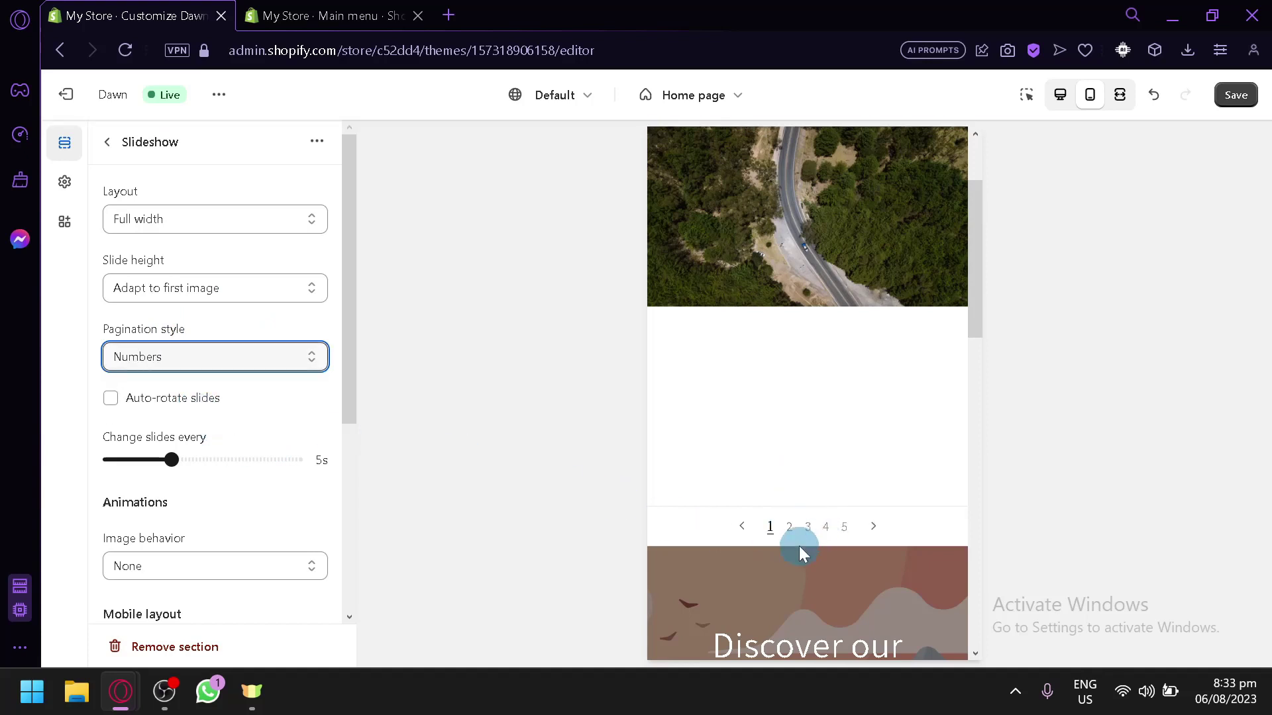
- Enable auto-rotation of the slideshow's slides and set them to change every 3 seconds
click(111, 398)
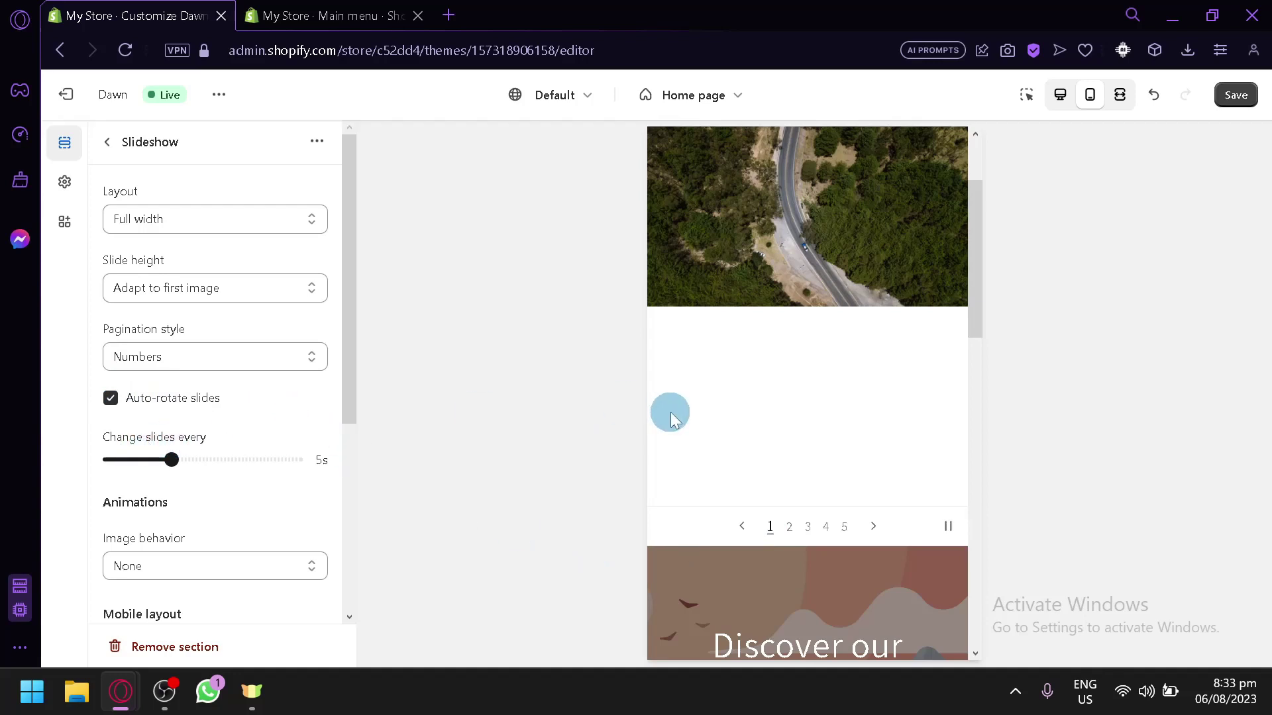
scroll(674, 417, up, 2)
scroll(744, 211, down, 4)
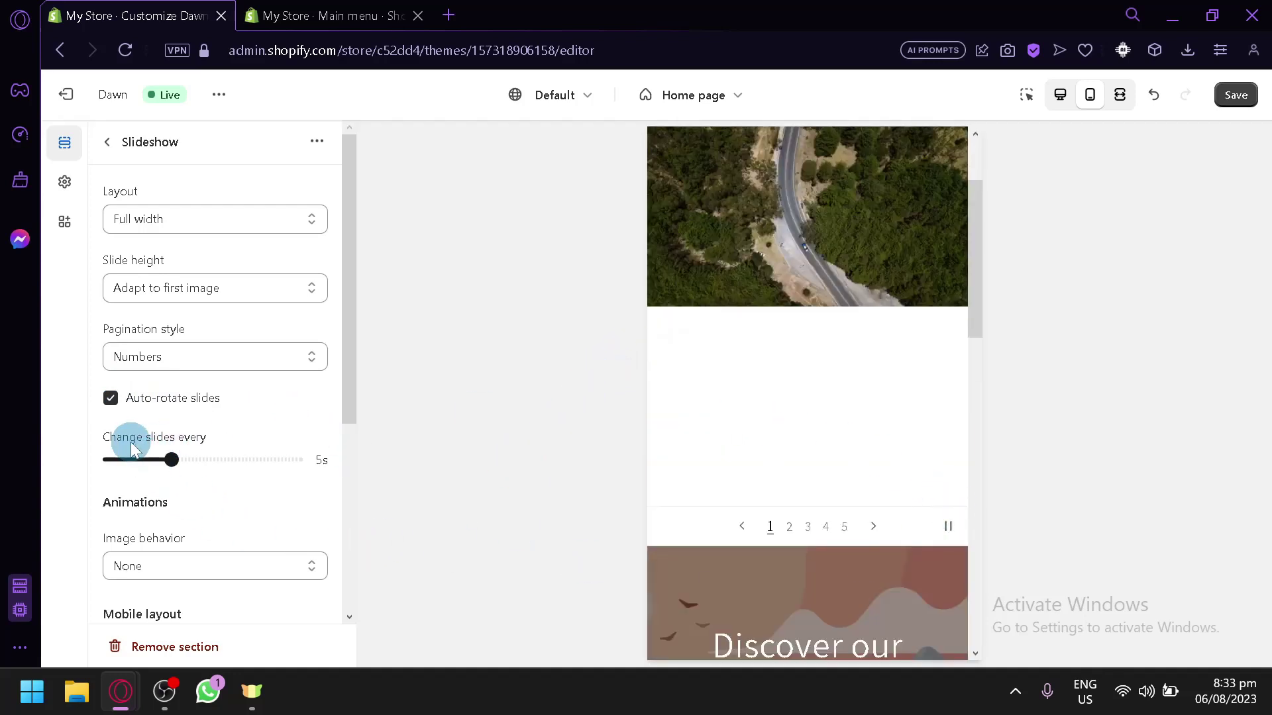
drag(137, 473, 110, 459)
- Set the slideshow's image behavior to Ambient movement
scroll(212, 493, down, 2)
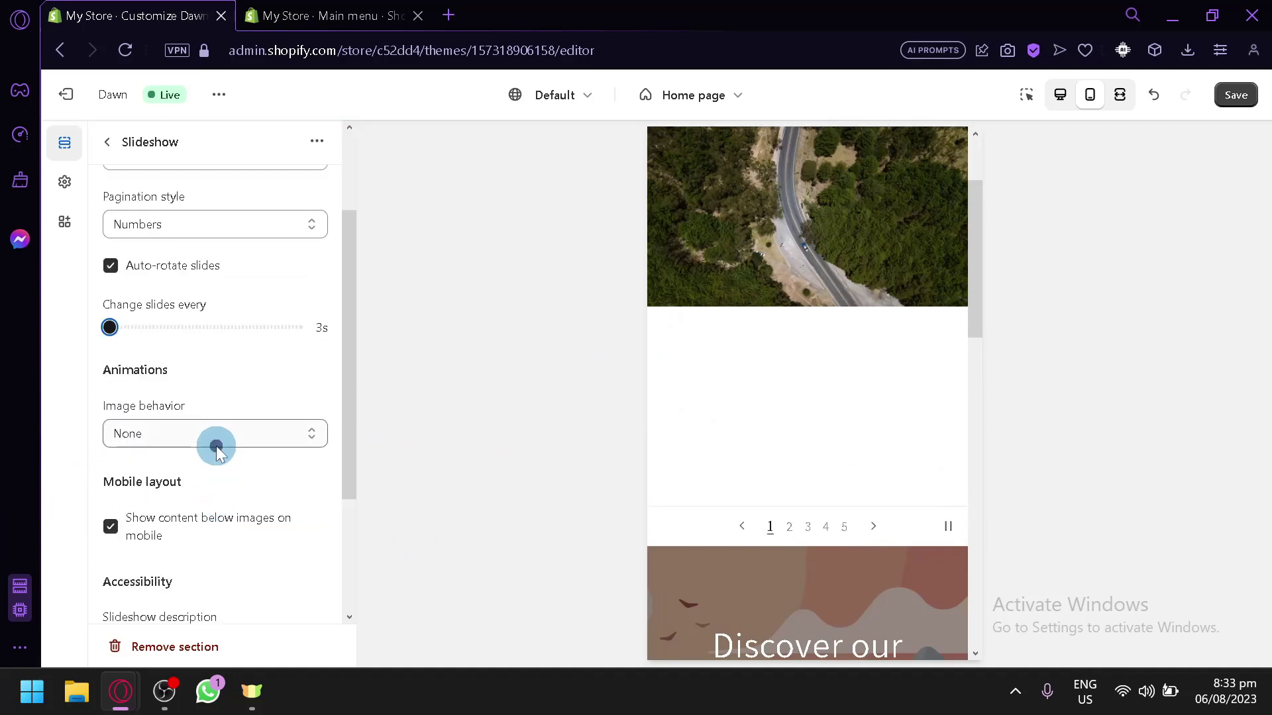
click(216, 446)
click(209, 469)
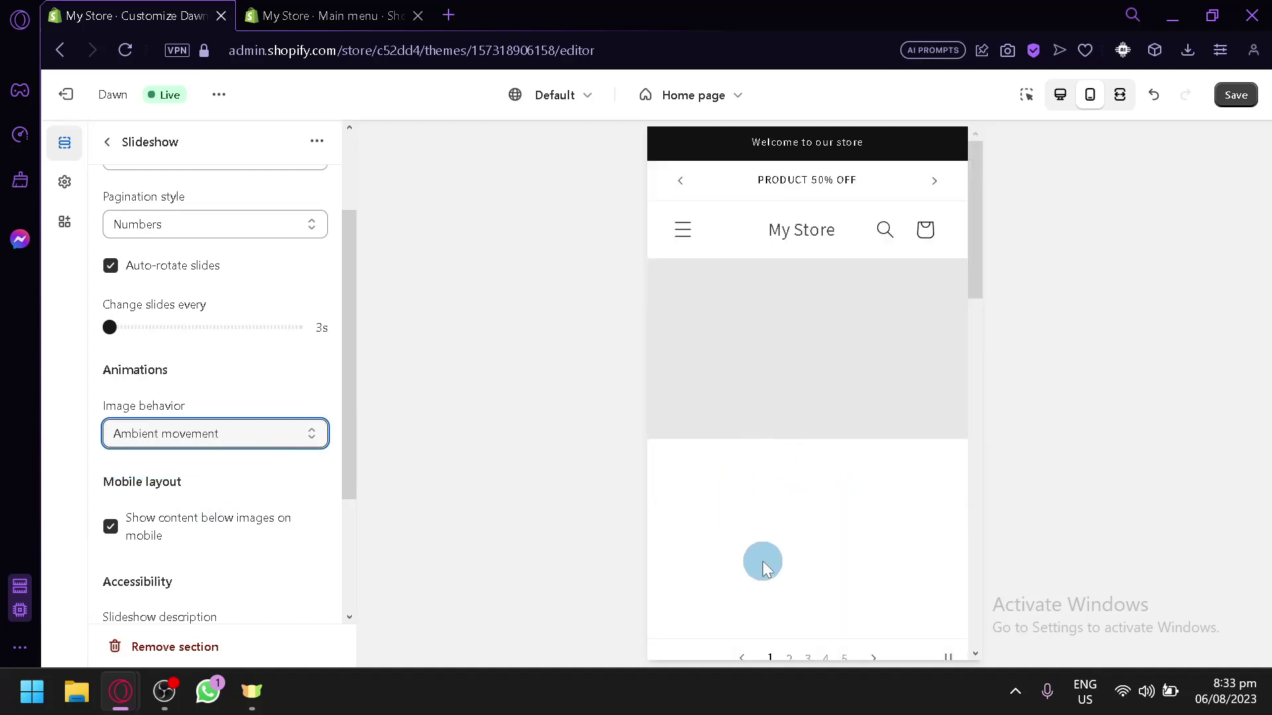
scroll(763, 559, down, 2)
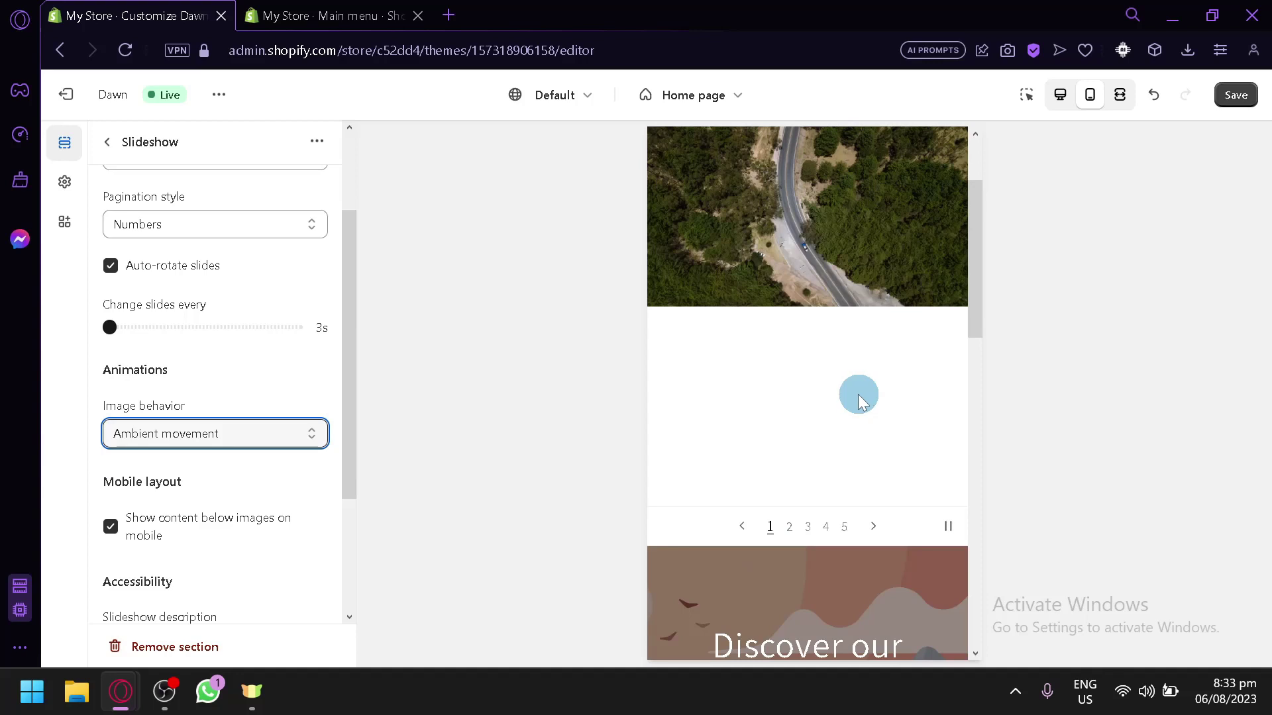
- Compare the slideshow's content placement in the desktop and mobile previews, ending on the desktop preview
scroll(309, 466, down, 2)
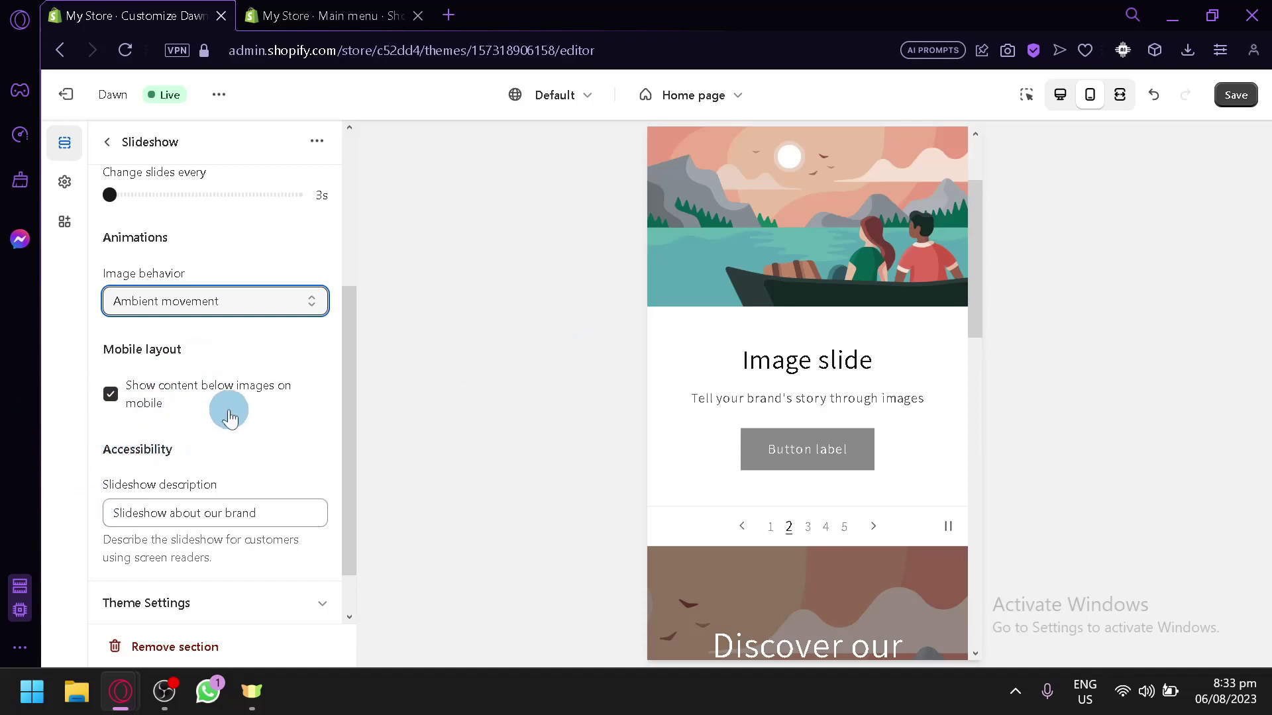
click(1060, 95)
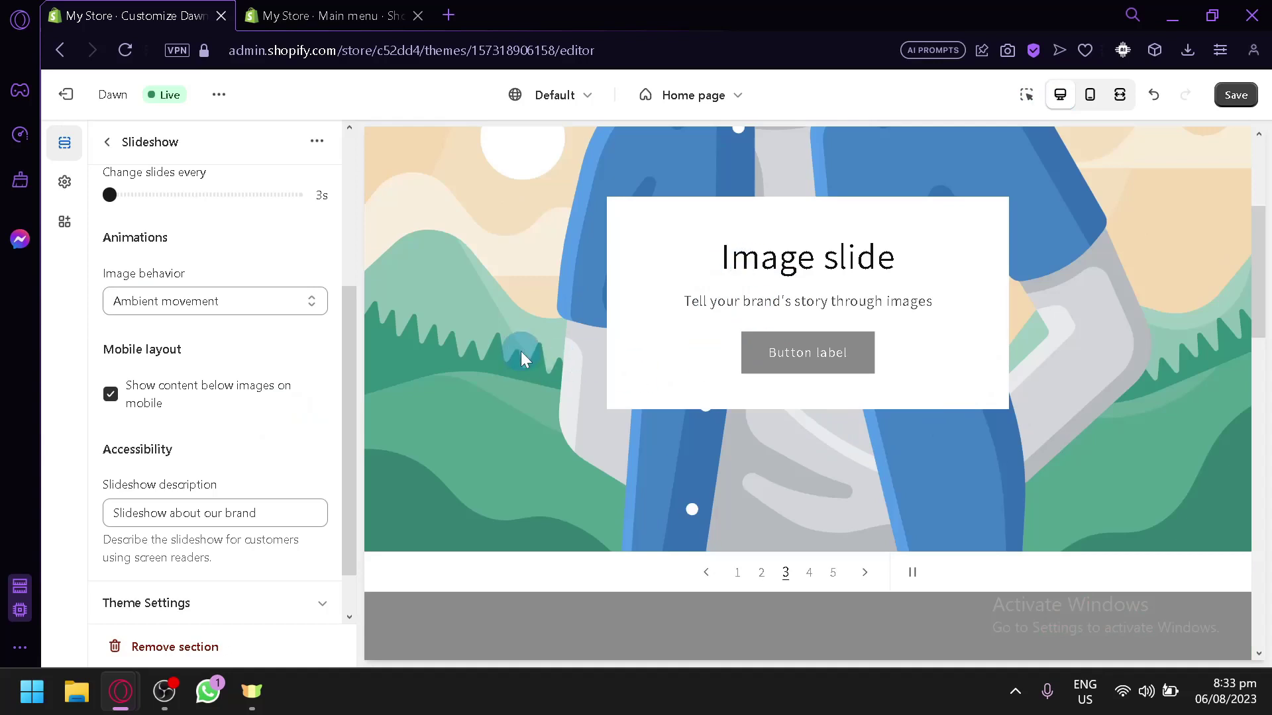
click(1089, 95)
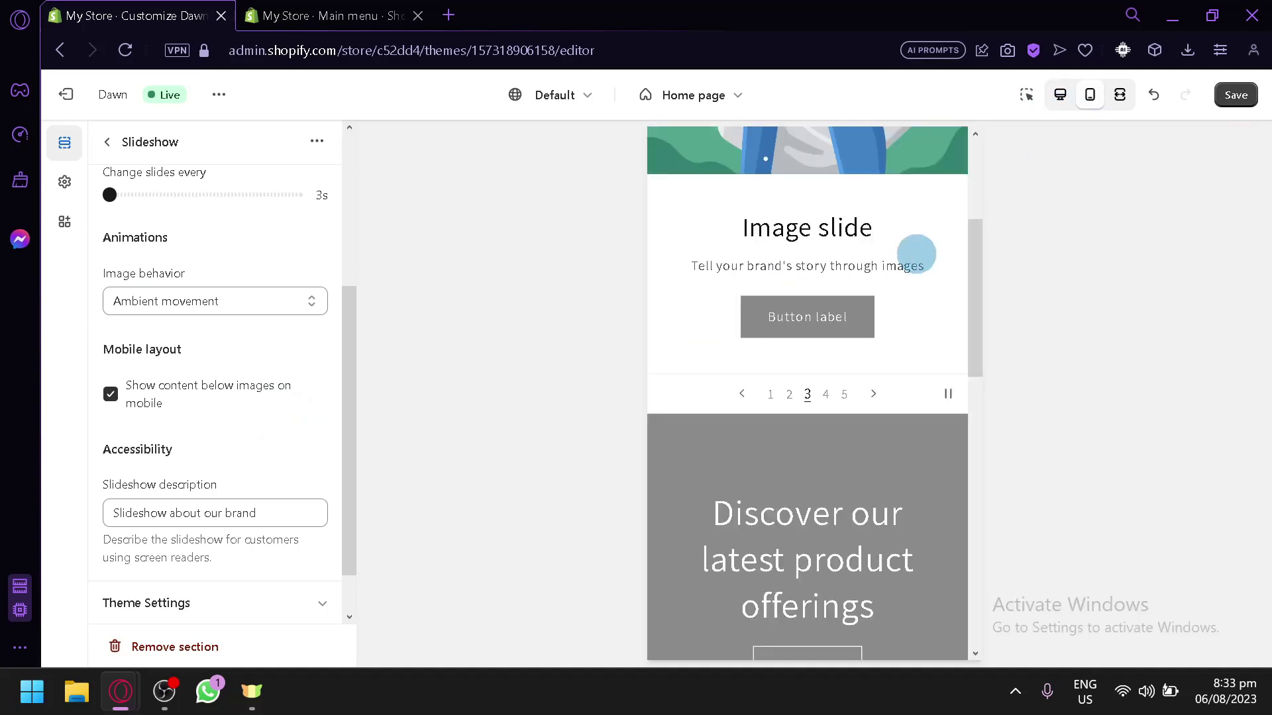
click(1060, 95)
scroll(249, 208, up, 2)
scroll(249, 208, up, 2)
scroll(284, 301, down, 5)
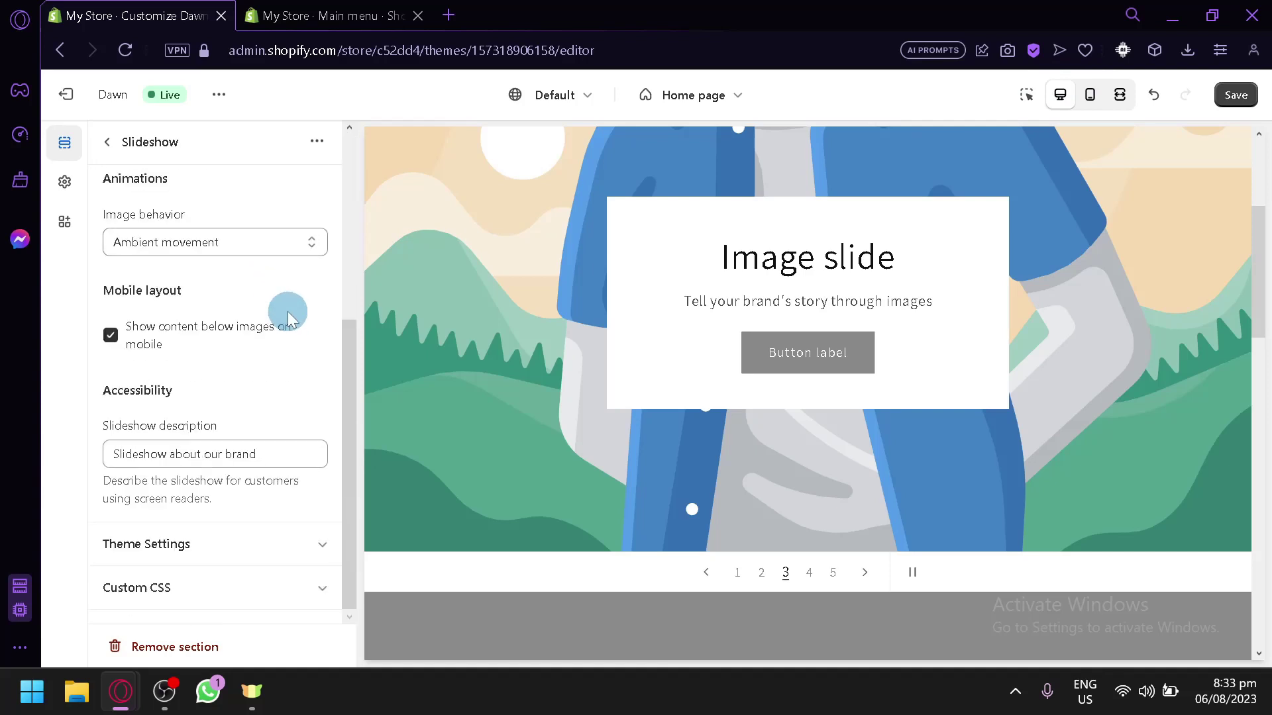
- Expand the slideshow's Theme Settings and review the section's options and its desktop preview
click(275, 542)
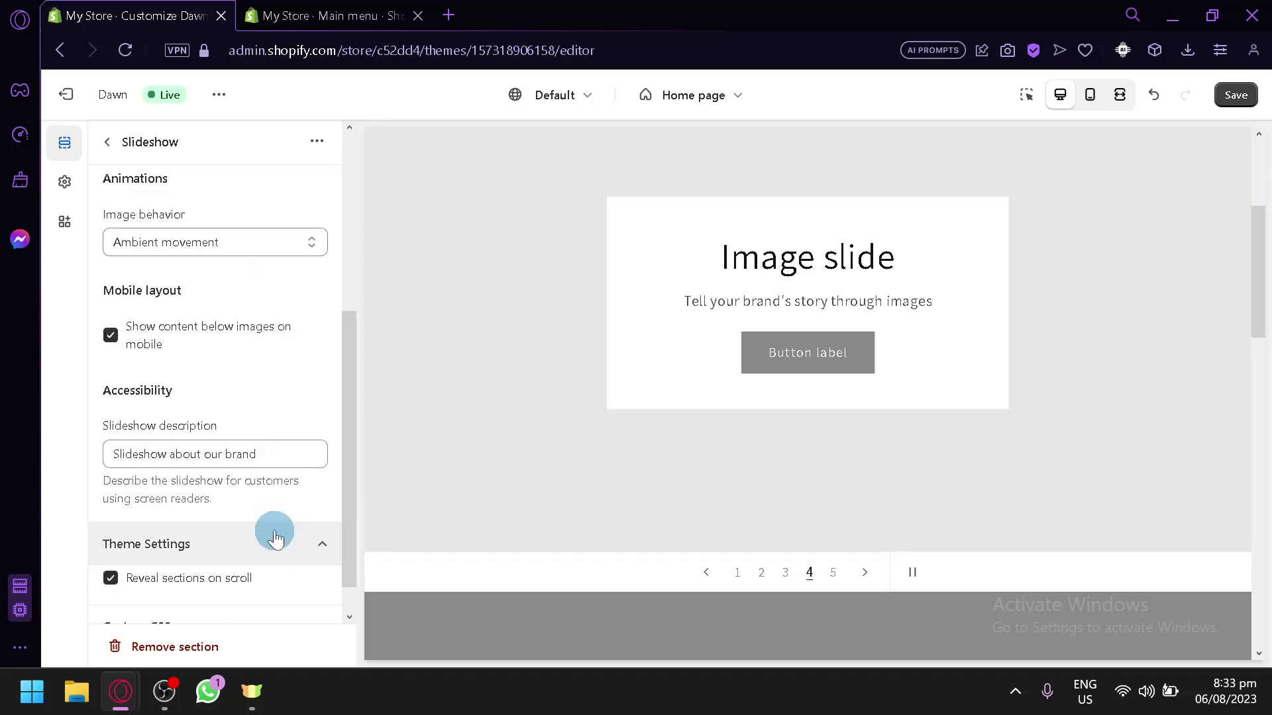
scroll(223, 407, up, 2)
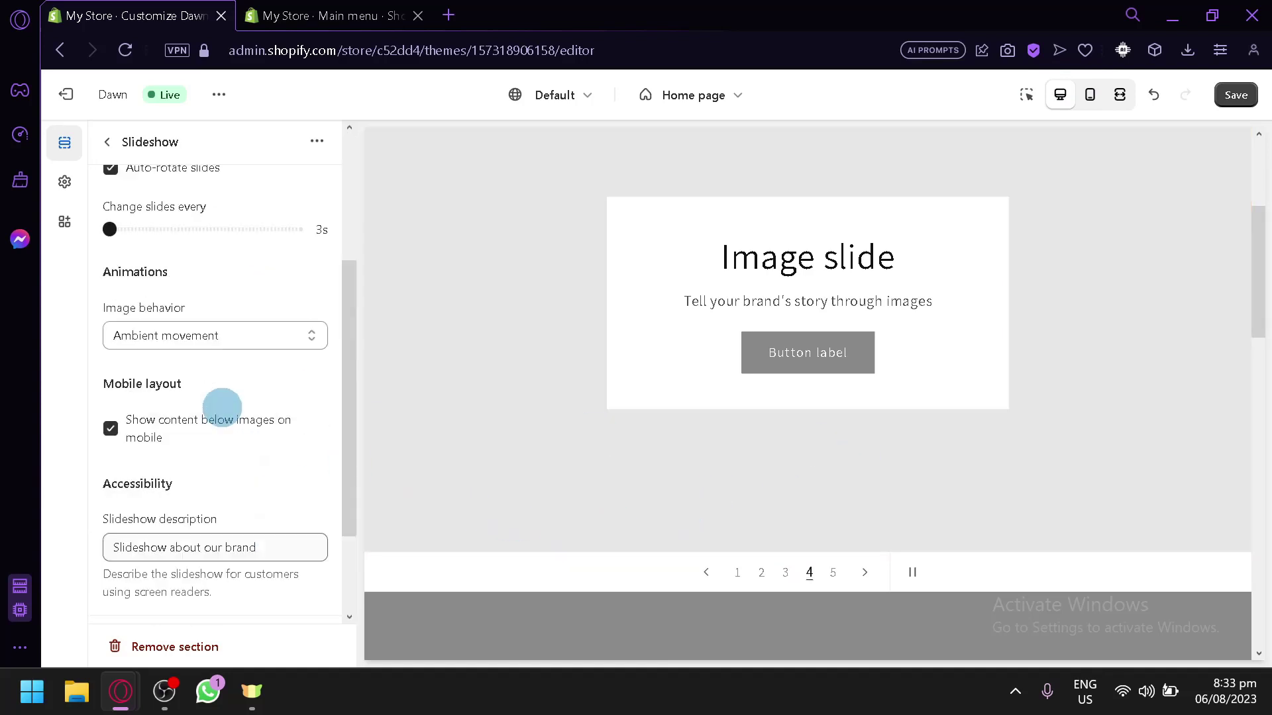
scroll(222, 407, up, 3)
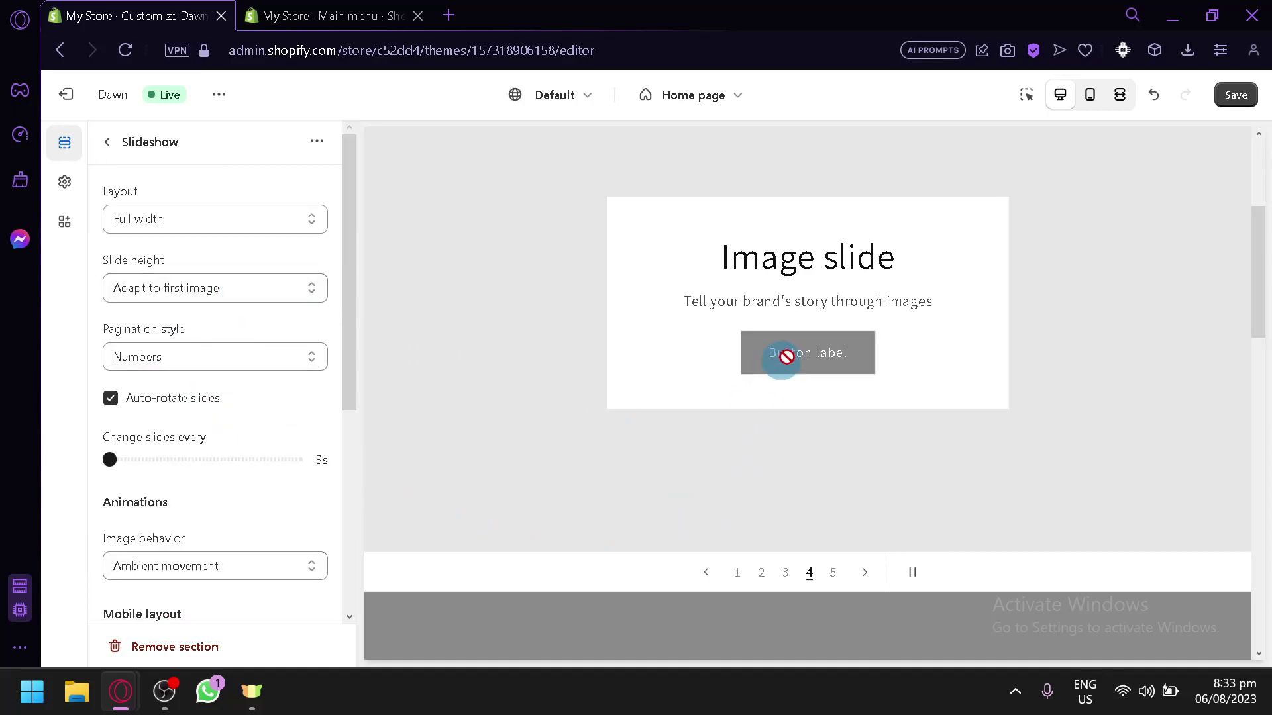
scroll(704, 261, up, 4)
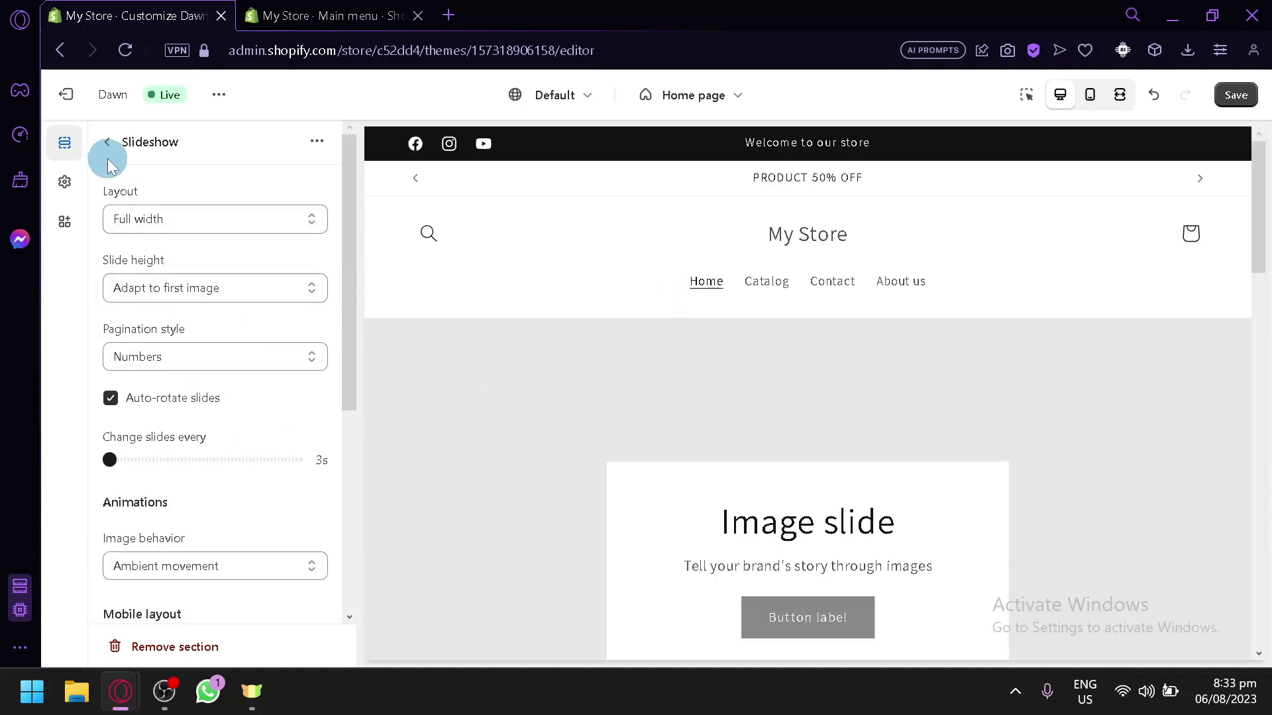
scroll(772, 526, down, 5)
click(736, 442)
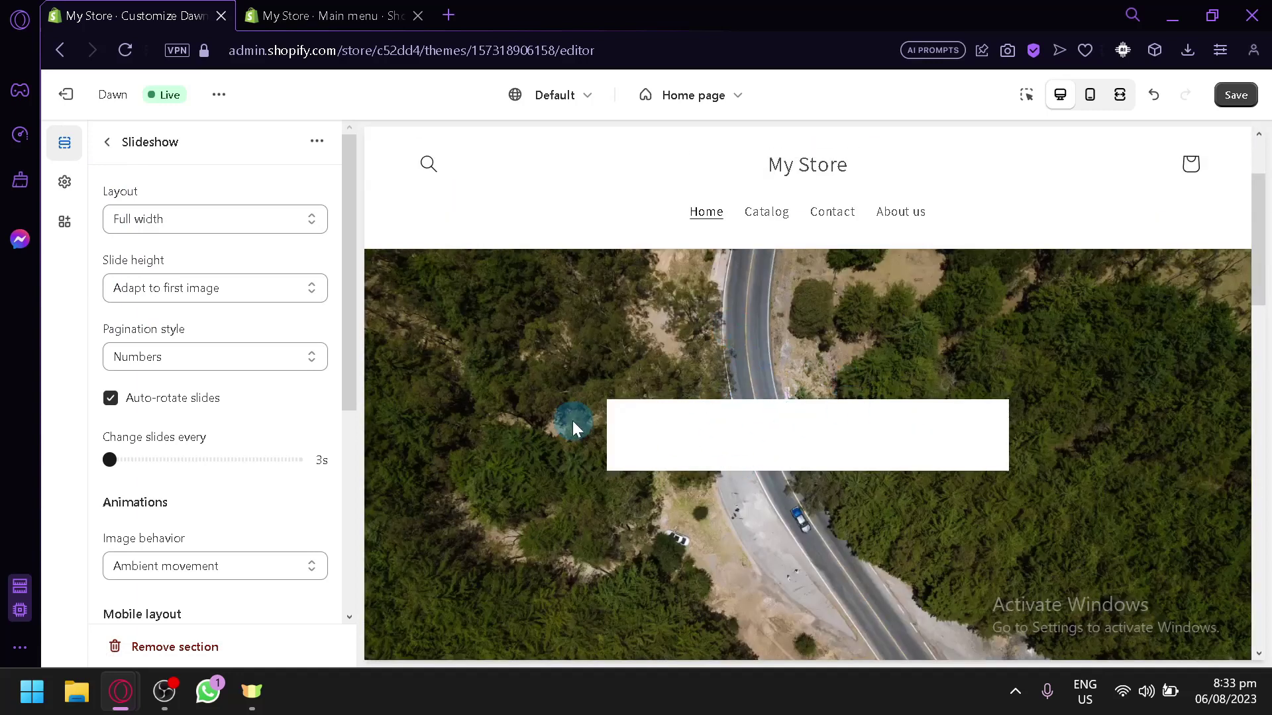
- Return to the home page's section list and browse the section types that can be added to the template
click(106, 142)
scroll(258, 331, down, 2)
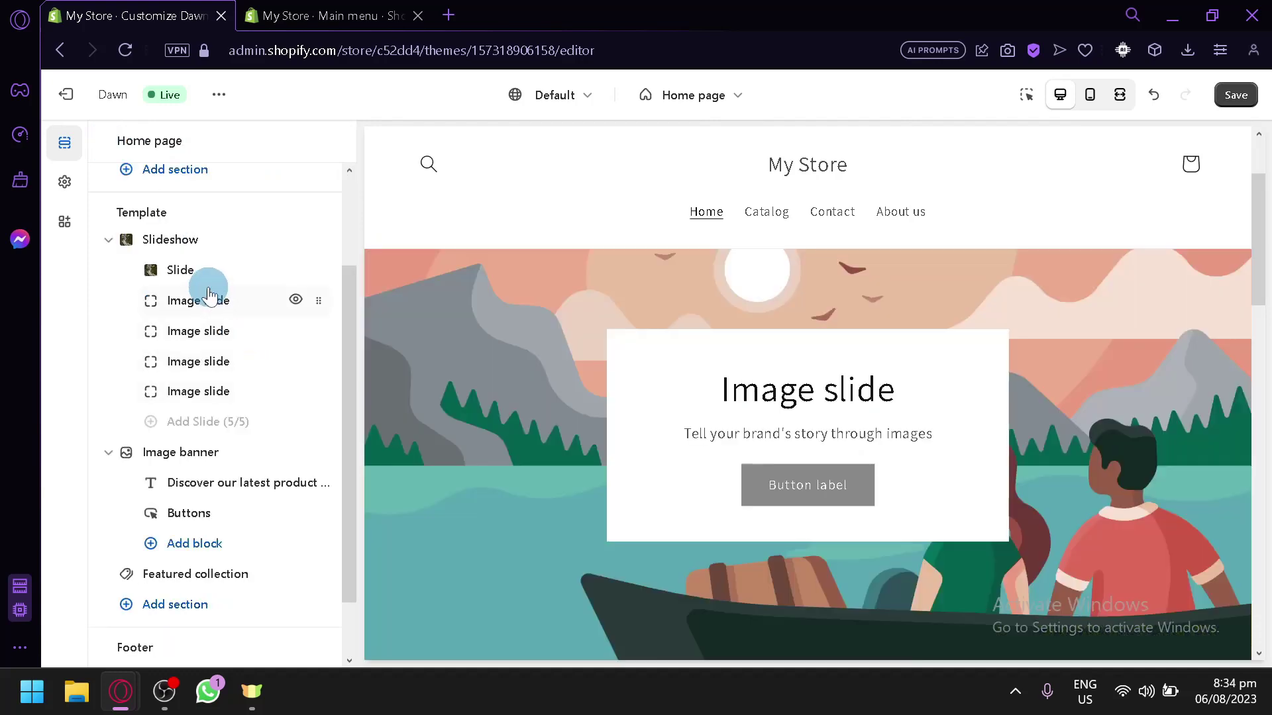
scroll(230, 301, down, 1)
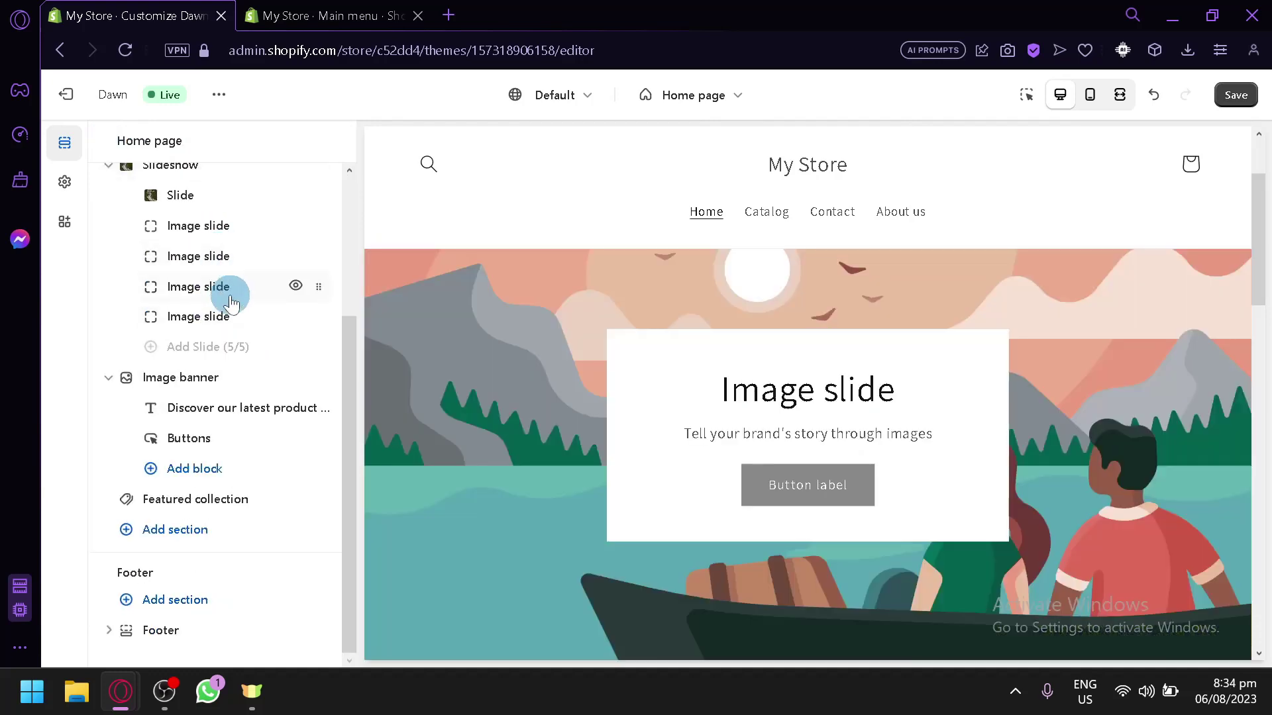
click(198, 527)
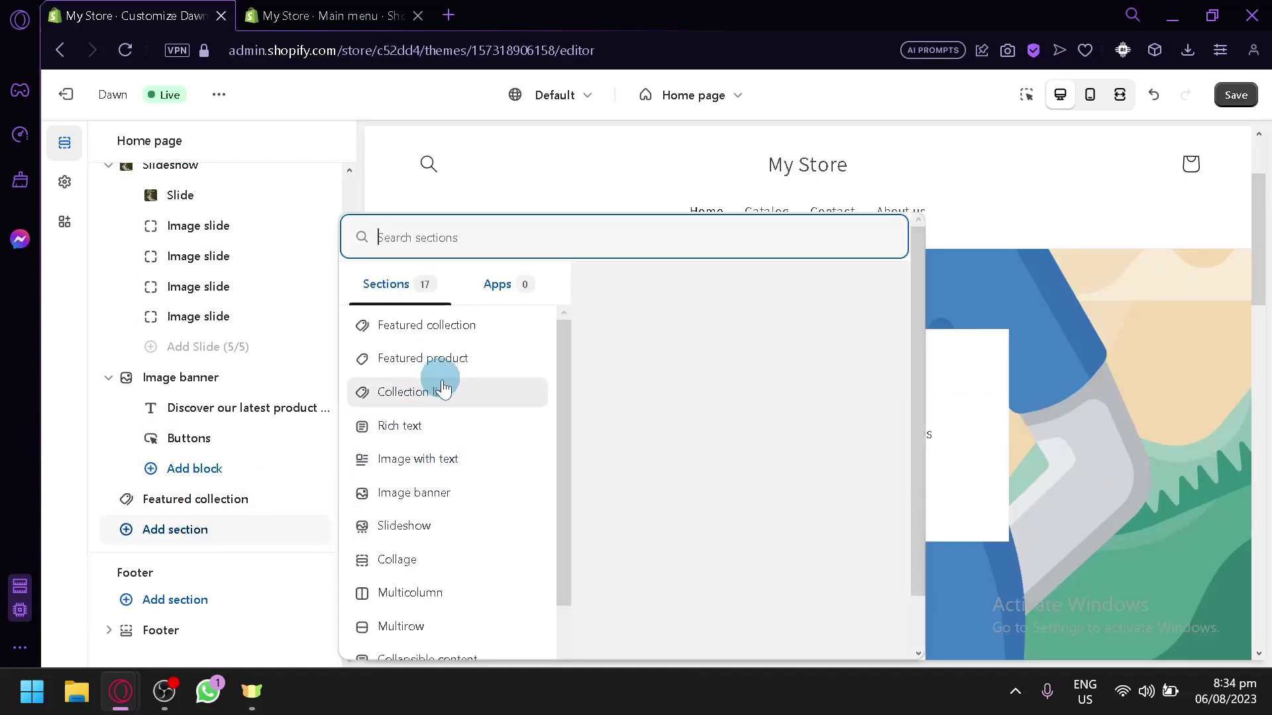
scroll(455, 395, down, 2)
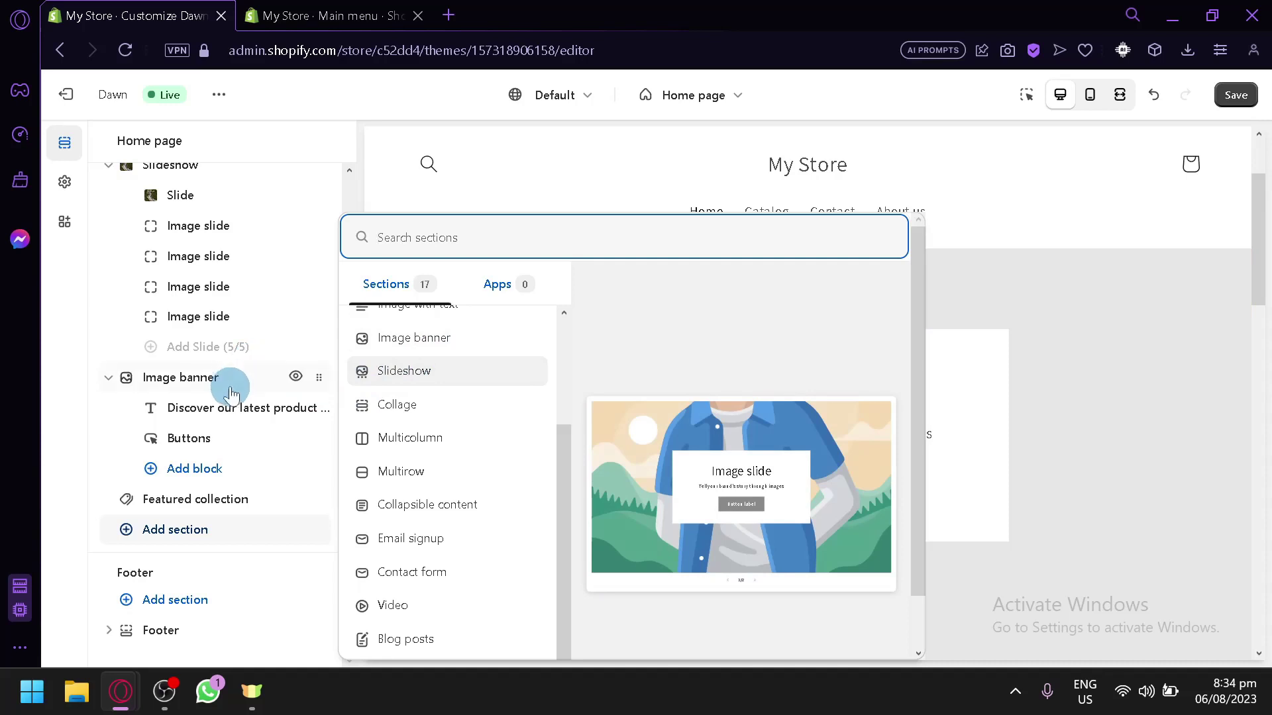
- Set the aerial road photo from the store library as the Image banner's first image and check it in the preview
click(251, 384)
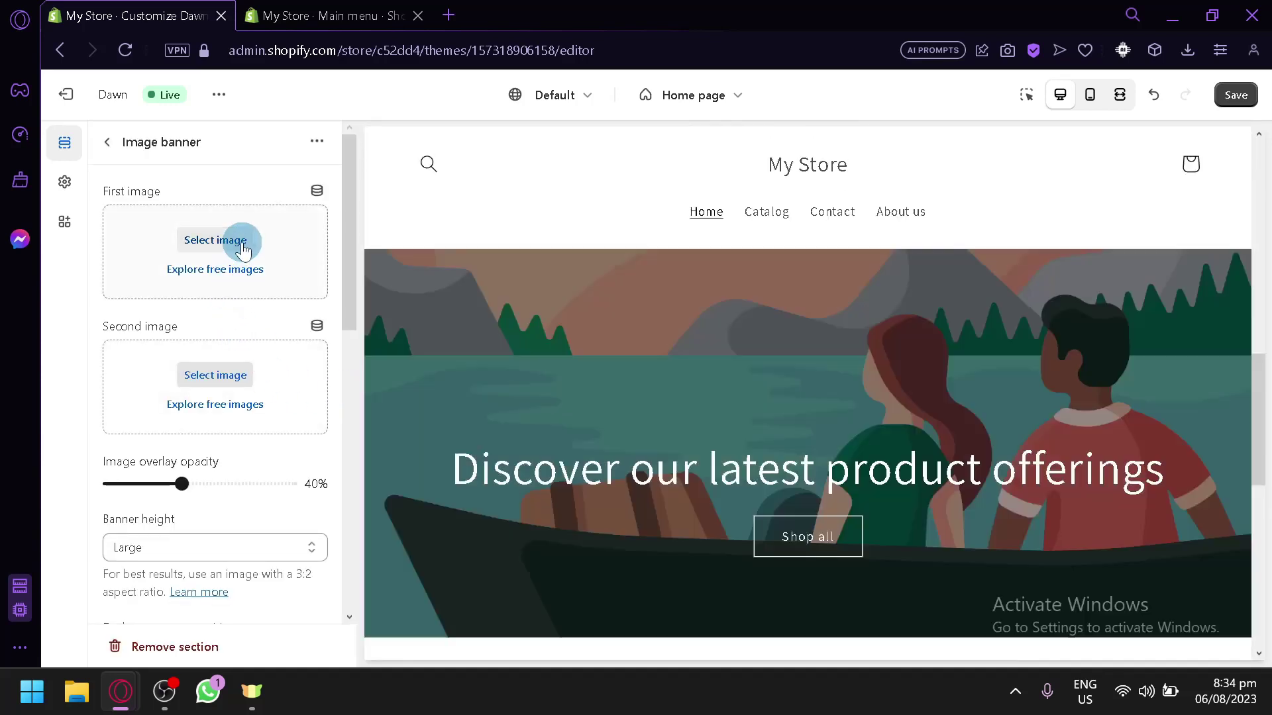
click(243, 250)
click(538, 411)
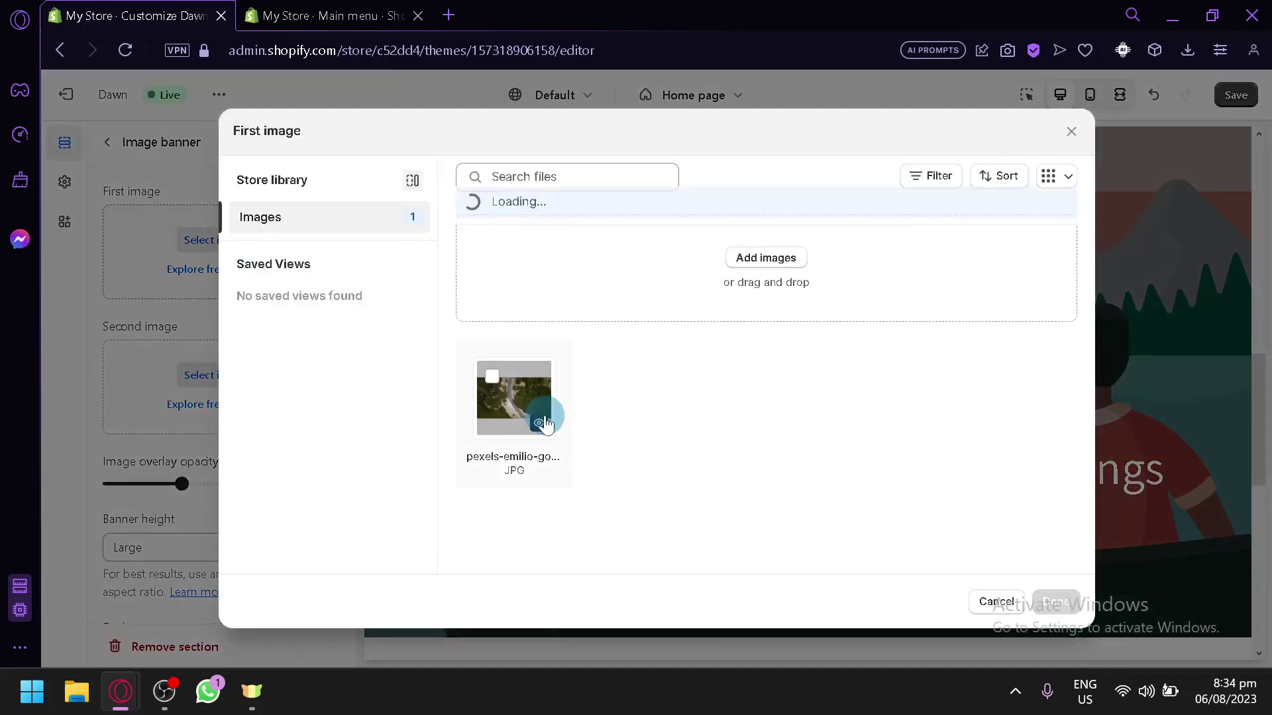
click(1052, 611)
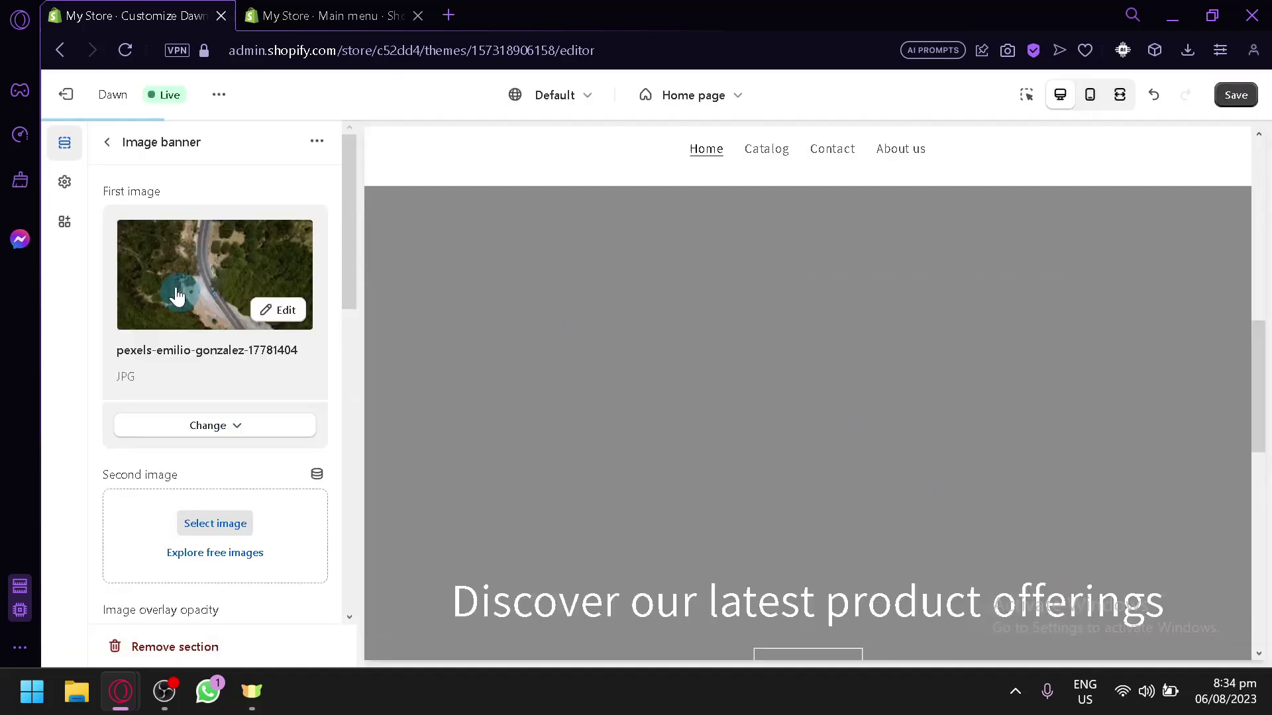
scroll(591, 415, down, 5)
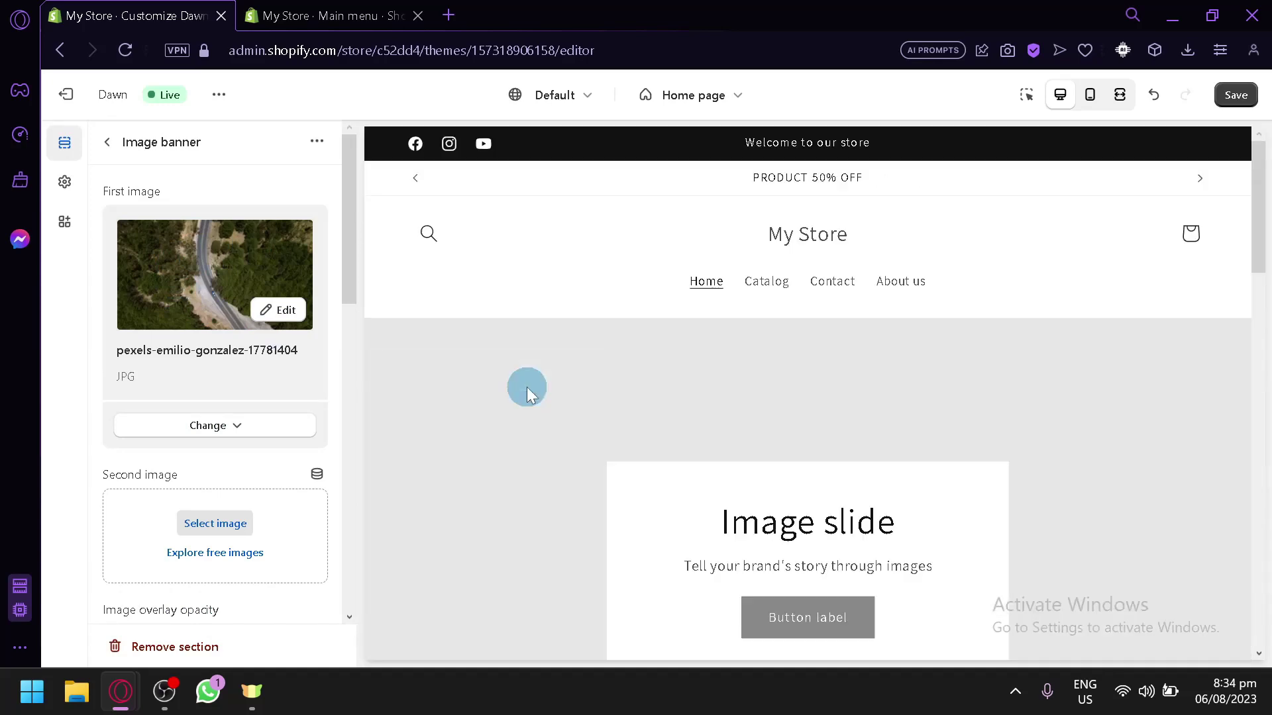
scroll(761, 404, down, 2)
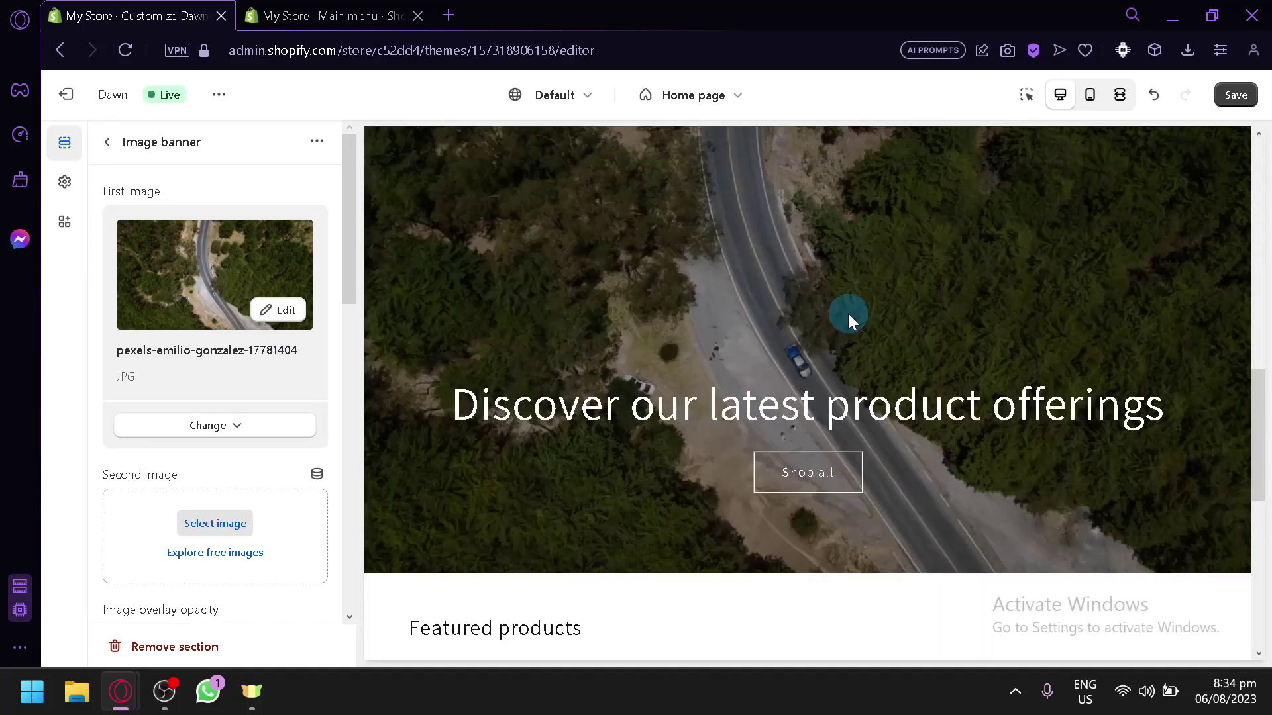
- Try the same road photo as the Image banner's second image, and remove that second image again
scroll(165, 417, down, 2)
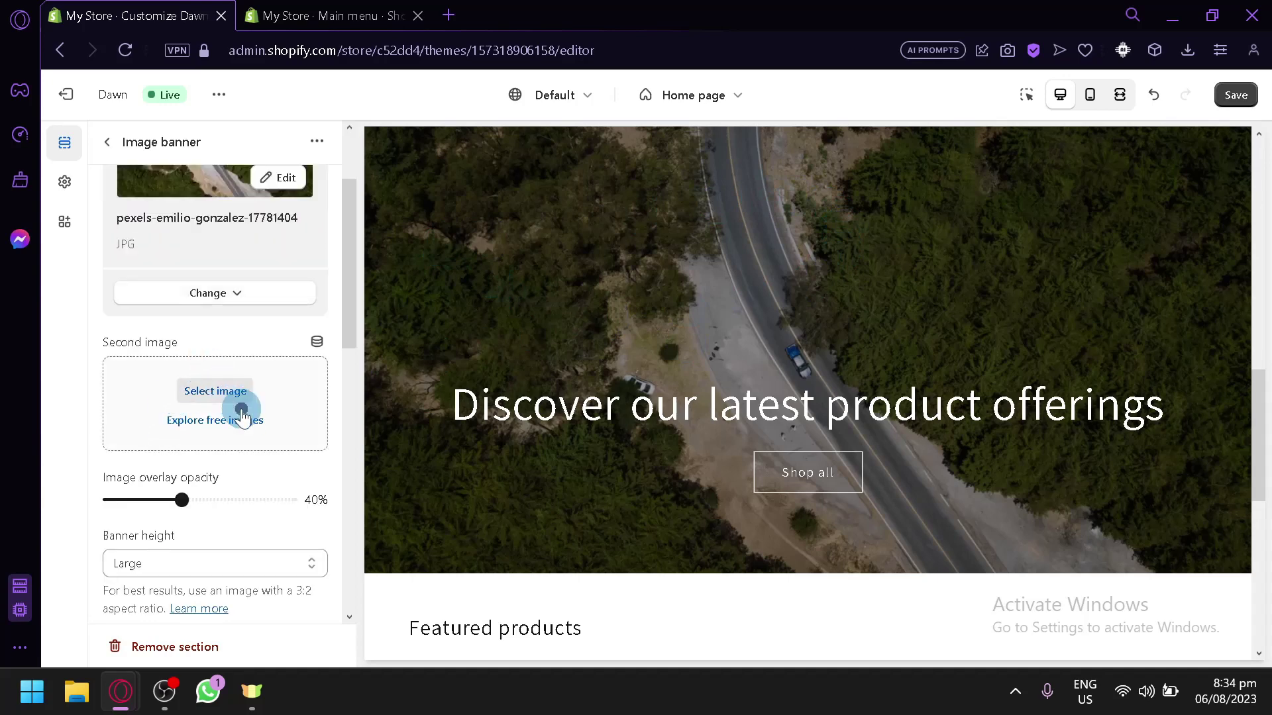
click(223, 393)
click(471, 424)
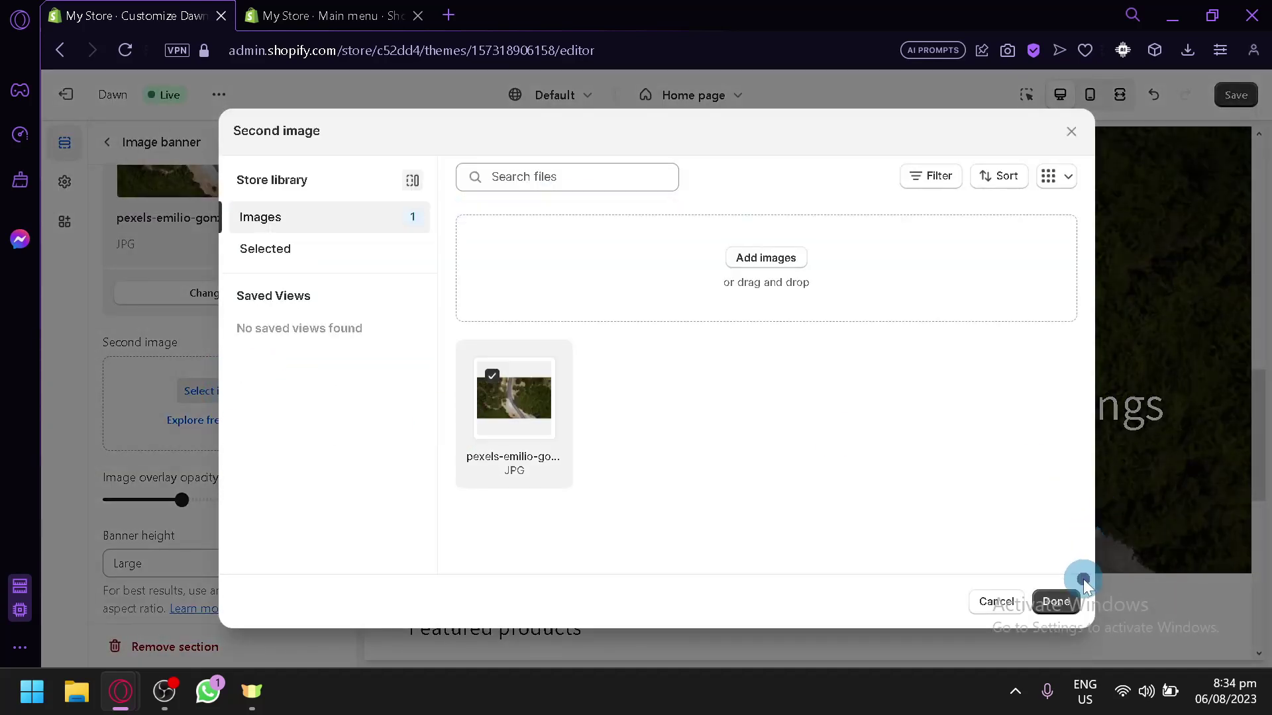
click(1055, 602)
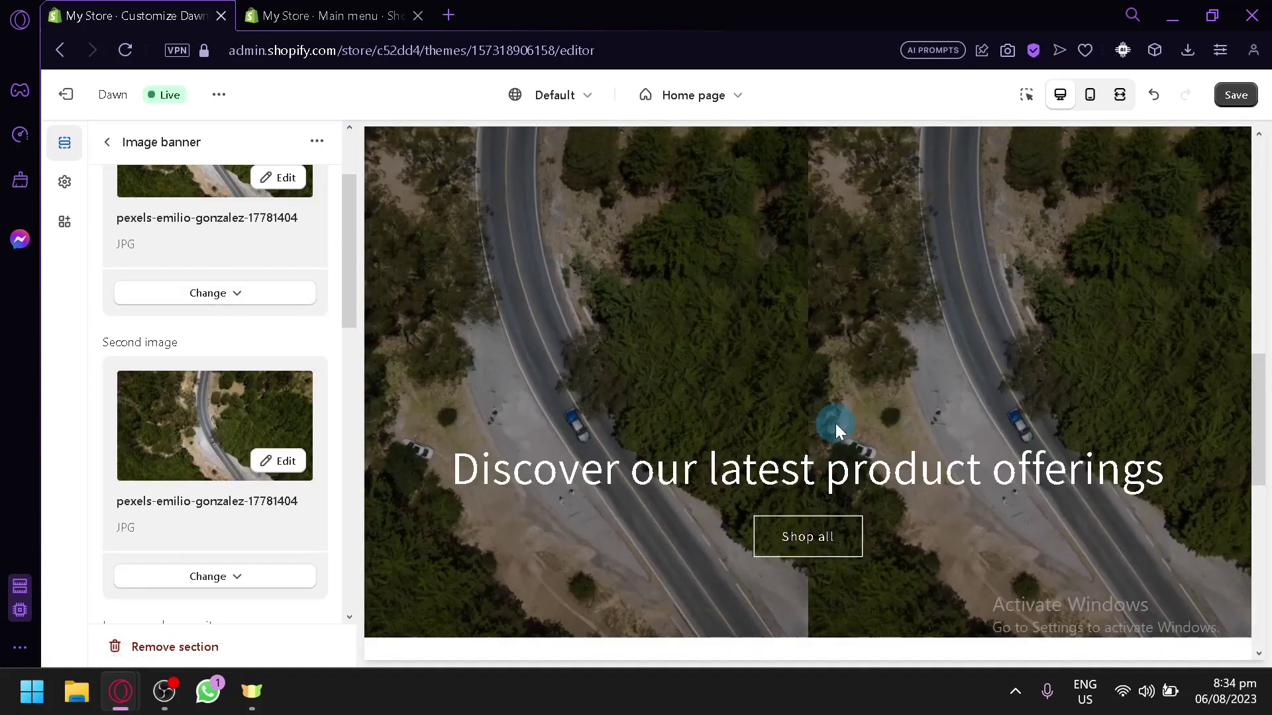
click(252, 412)
scroll(198, 545, down, 2)
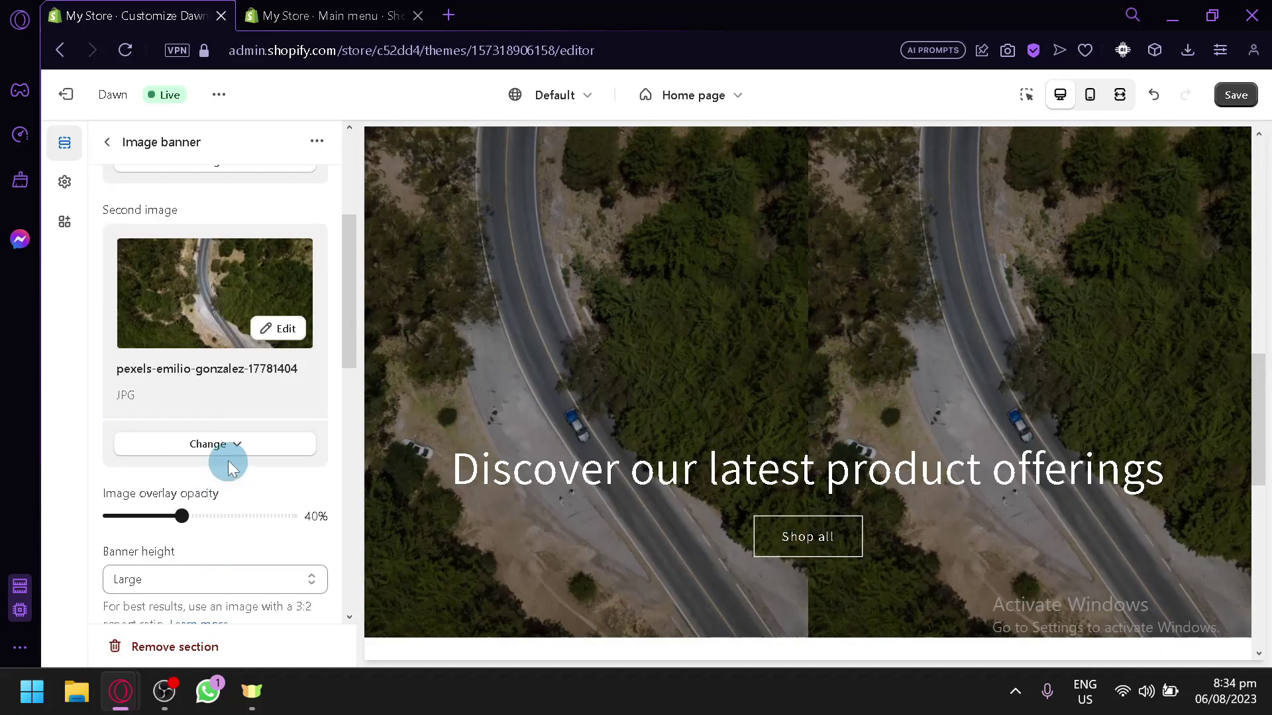
click(212, 453)
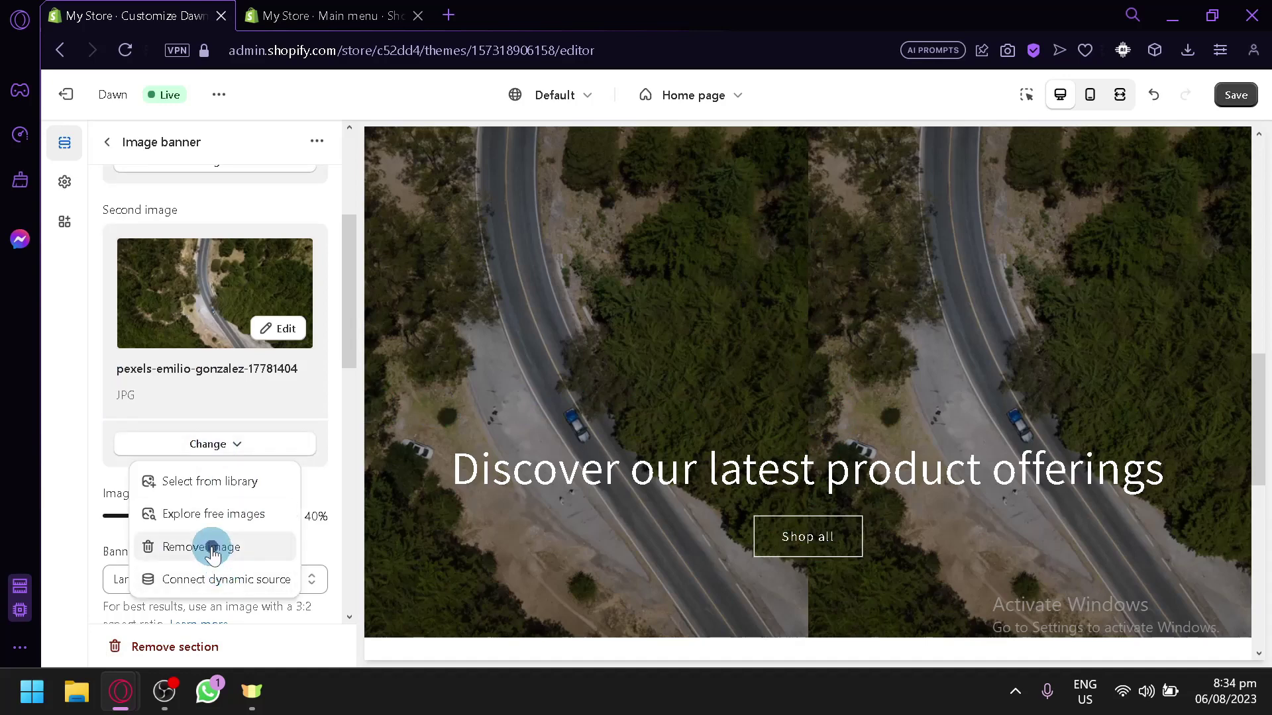
click(209, 544)
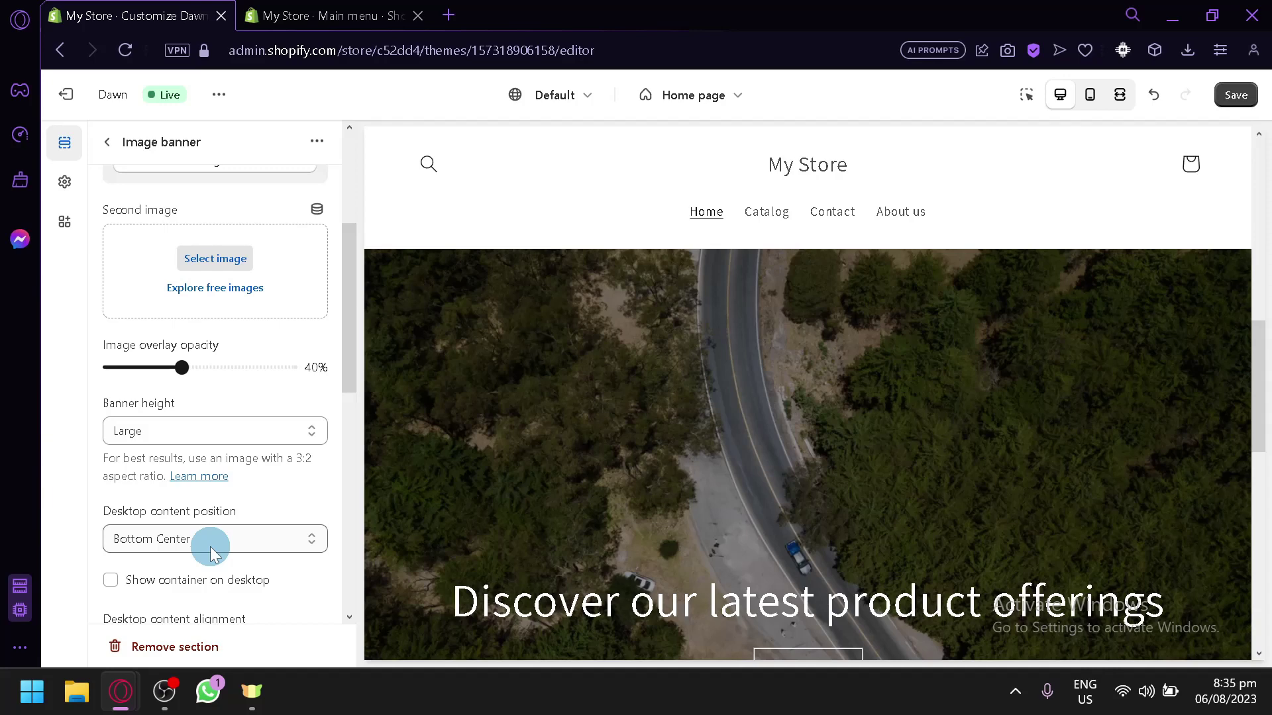
- Try image overlay opacities of 60%, 100% and 0% on the Image banner and set the opacity to 10%
click(218, 366)
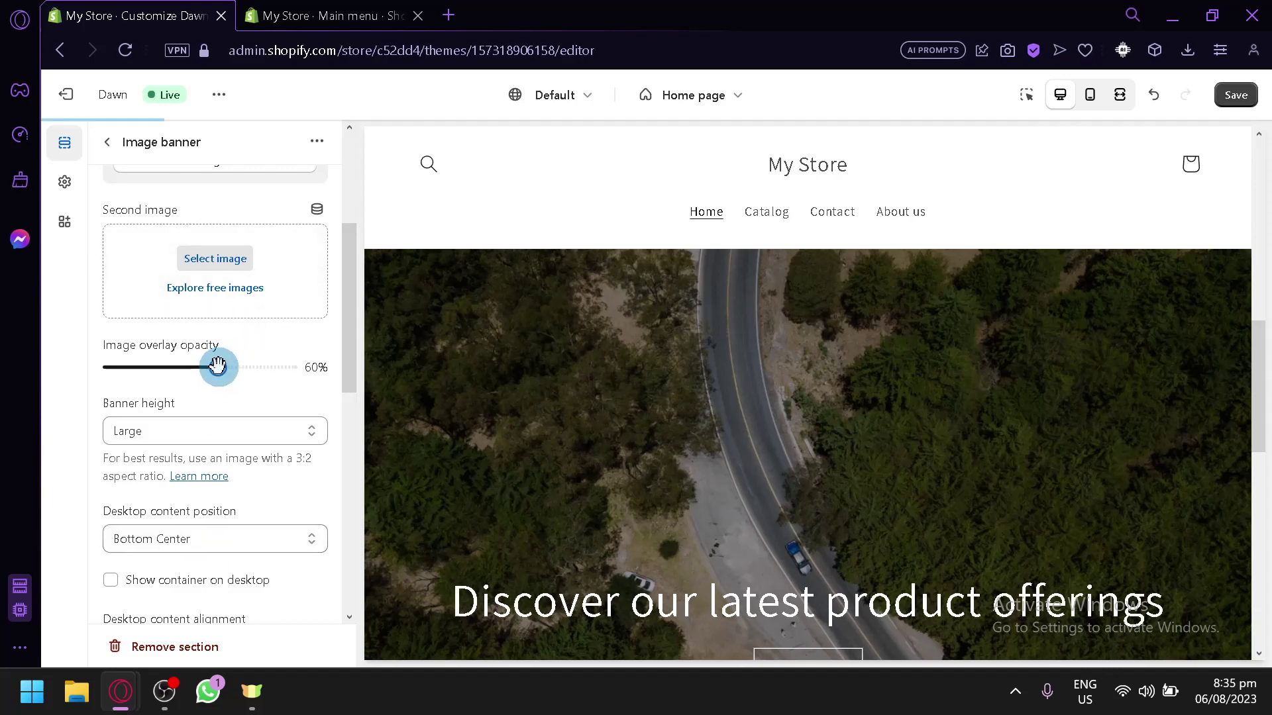
click(286, 369)
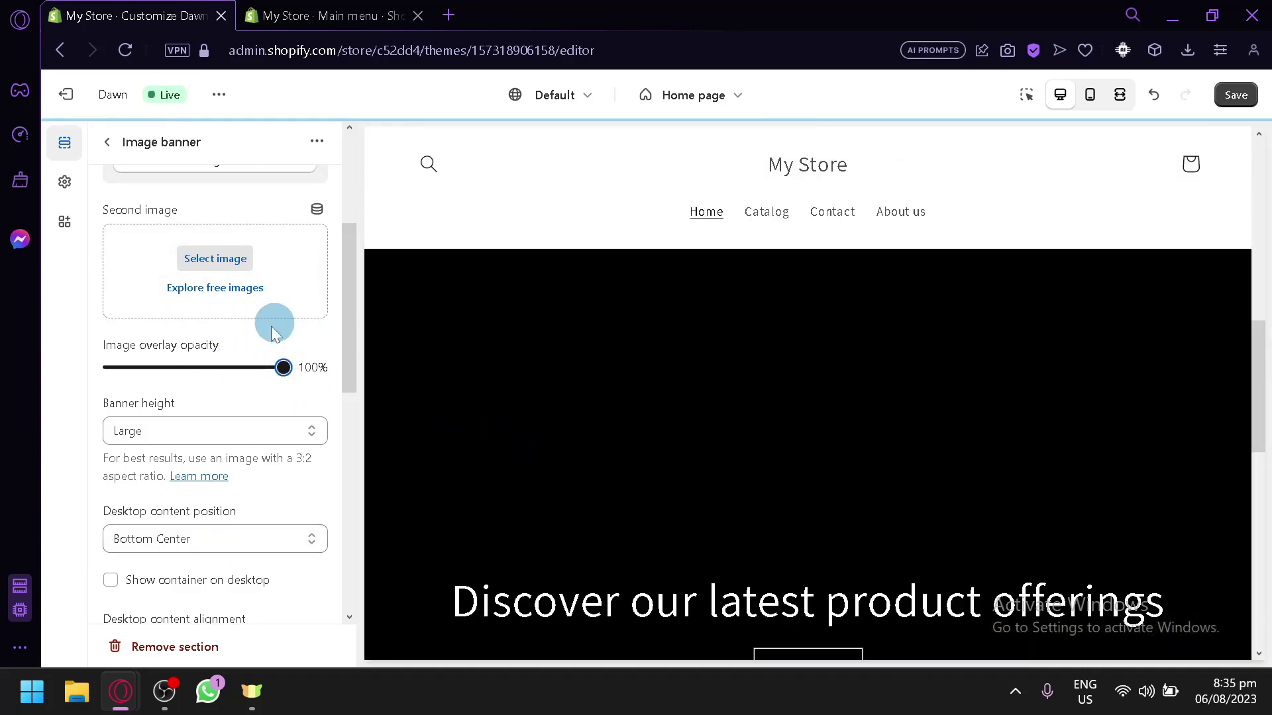
drag(281, 368, 49, 366)
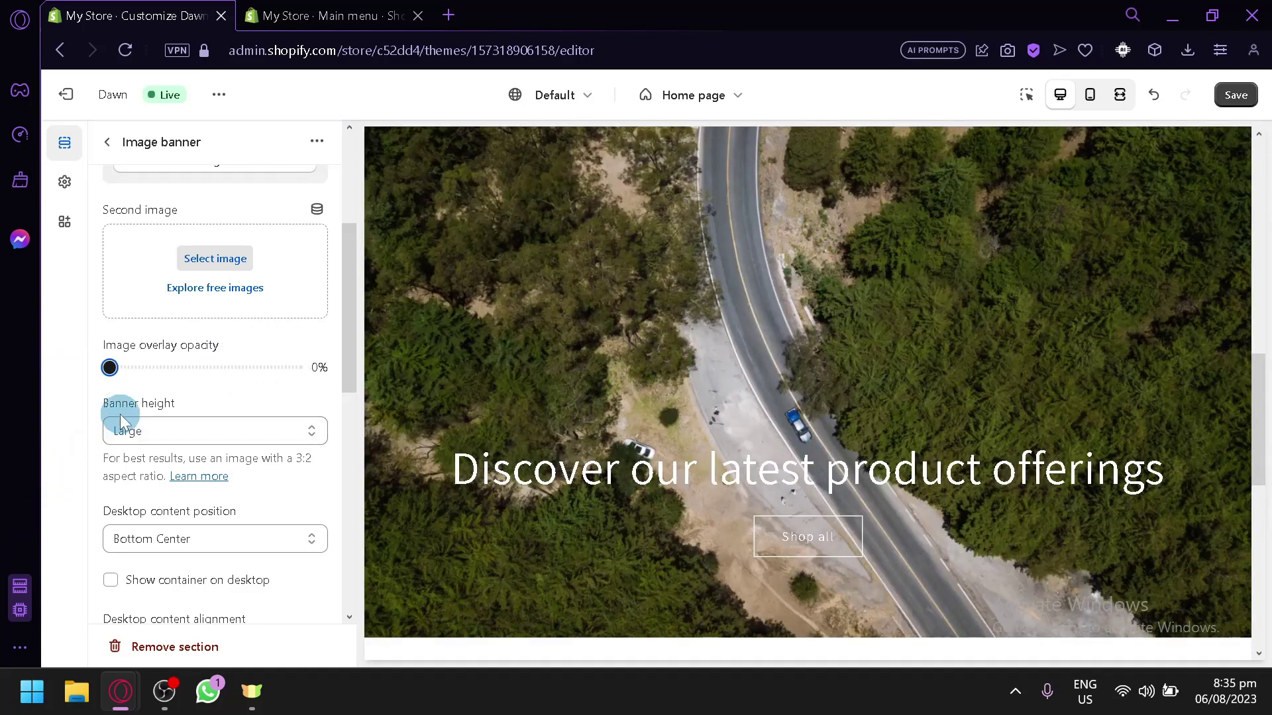
drag(109, 368, 128, 368)
- Set the Image banner's height to Adapt to first image and check the banner in the preview
click(165, 431)
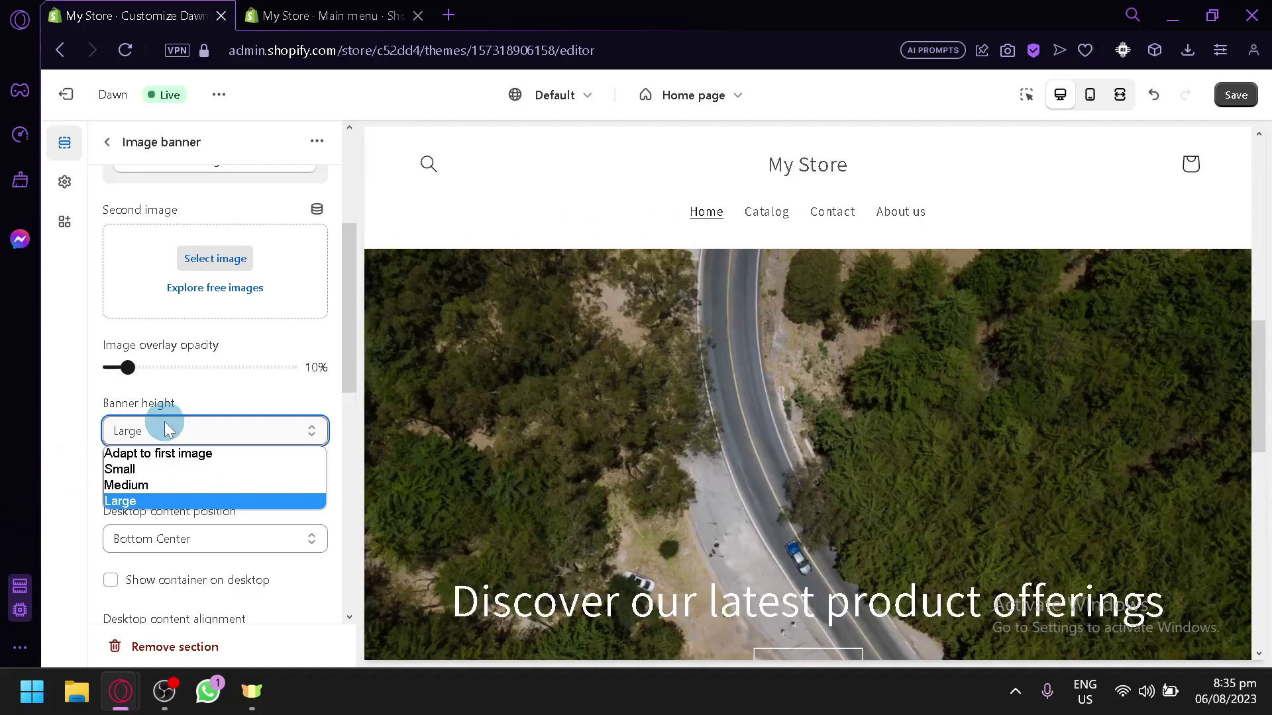
click(194, 453)
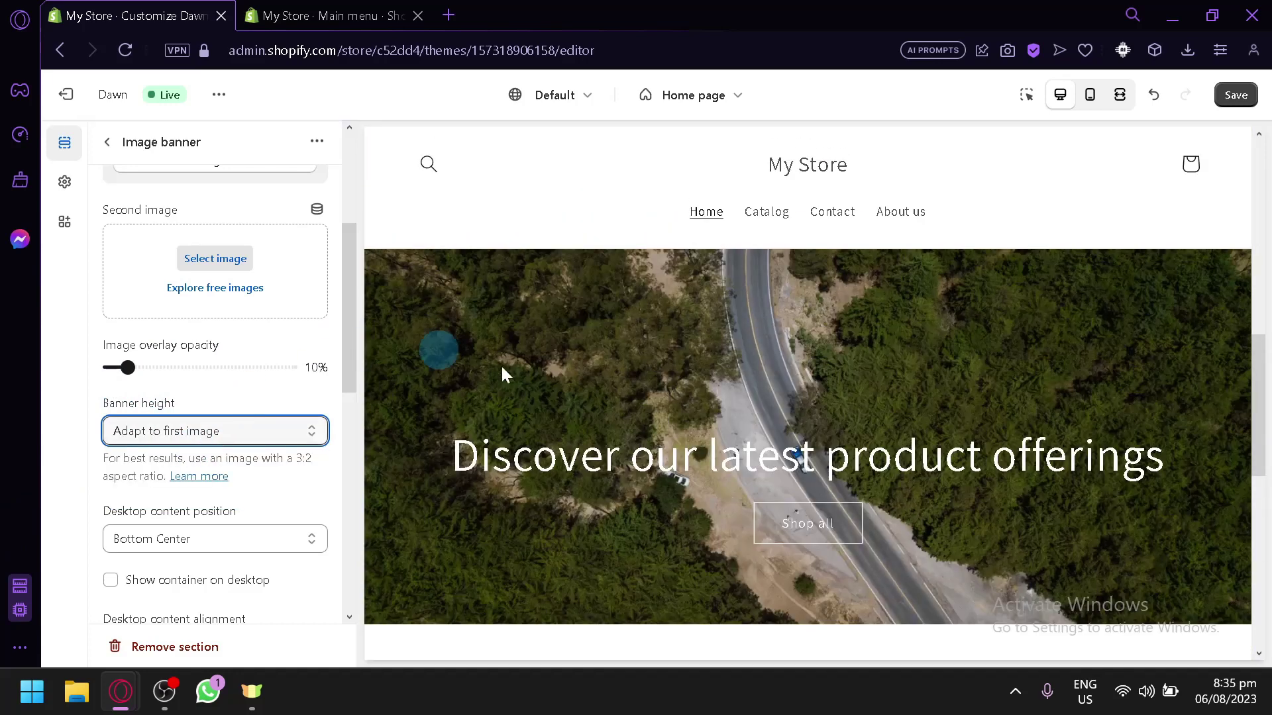
scroll(451, 331, down, 4)
scroll(154, 438, down, 2)
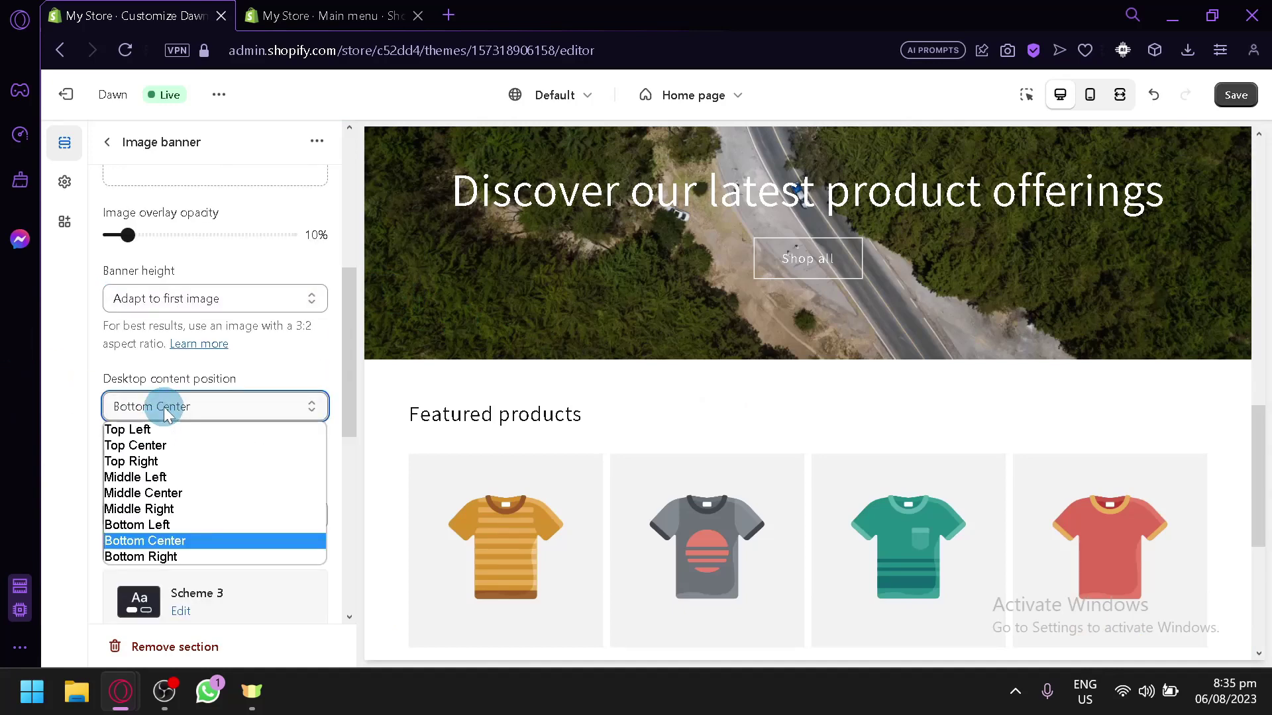
- Try the Top Left desktop content position on the Image banner and compare the mobile and desktop previews
click(191, 434)
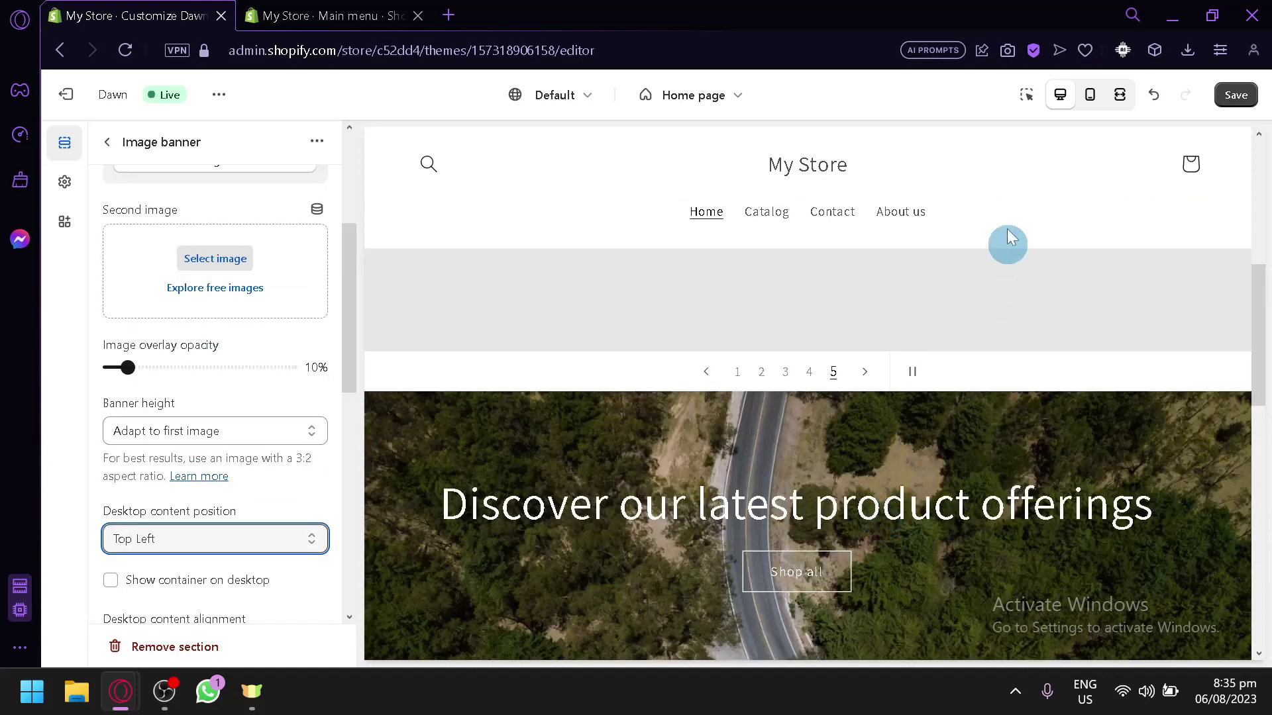
click(1094, 105)
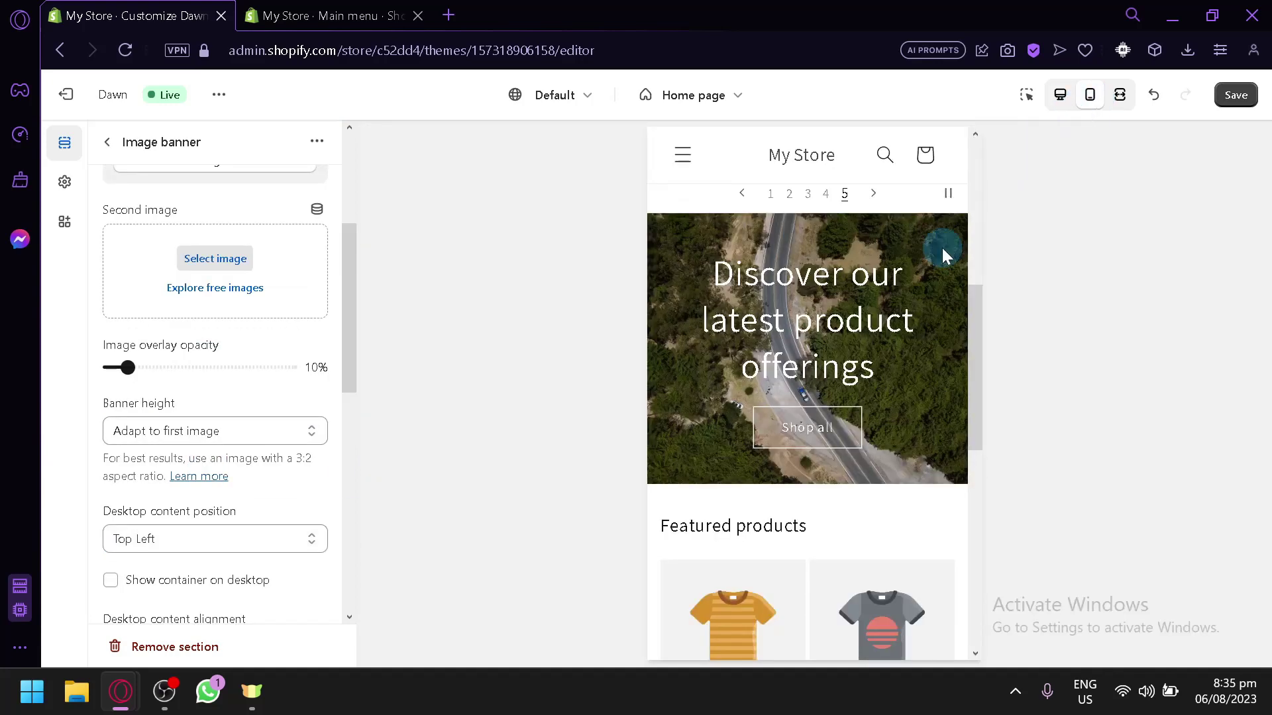
click(1060, 94)
- Try the Top Center desktop content position on the Image banner, set it to Middle Center and check the mobile preview
scroll(202, 360, down, 2)
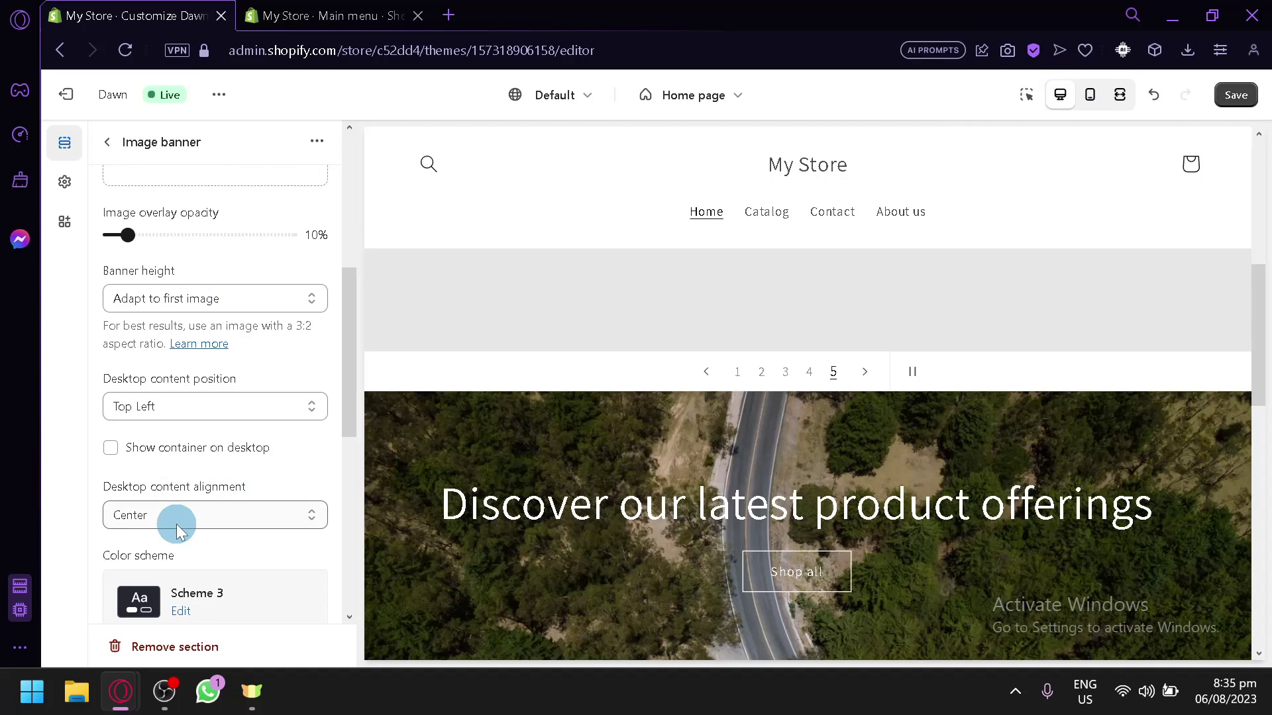
click(178, 409)
click(217, 446)
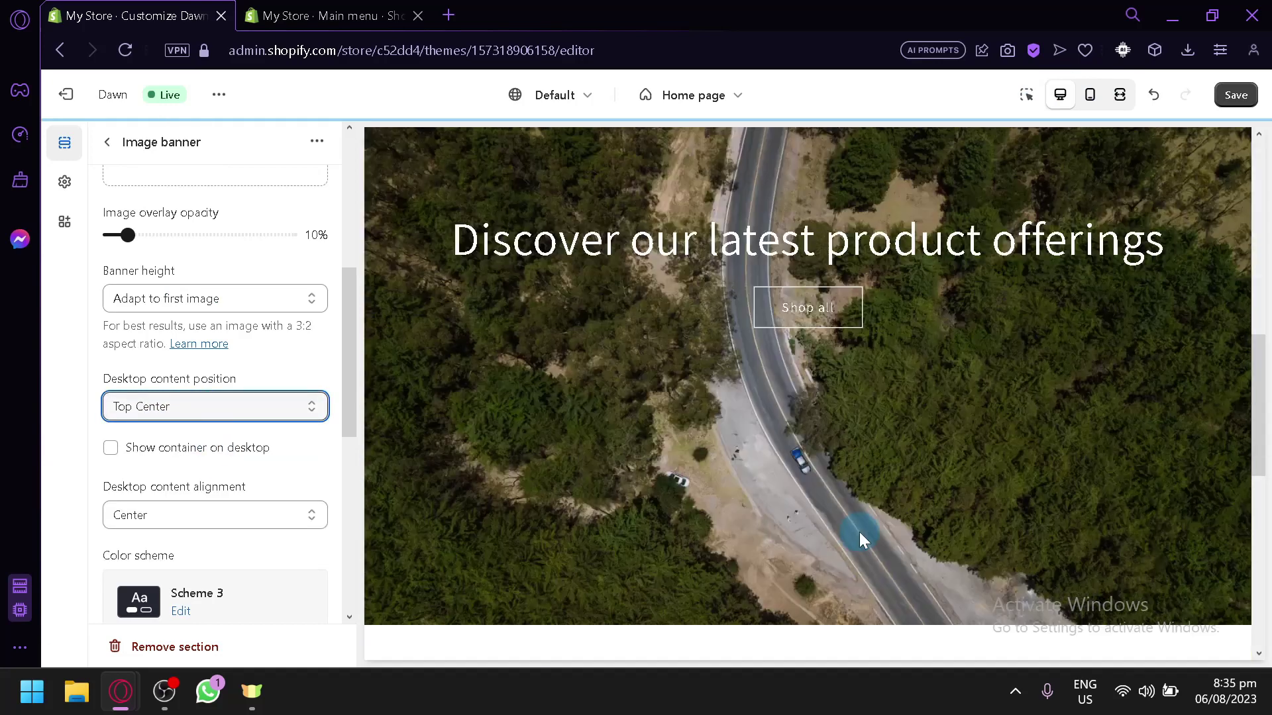
click(224, 414)
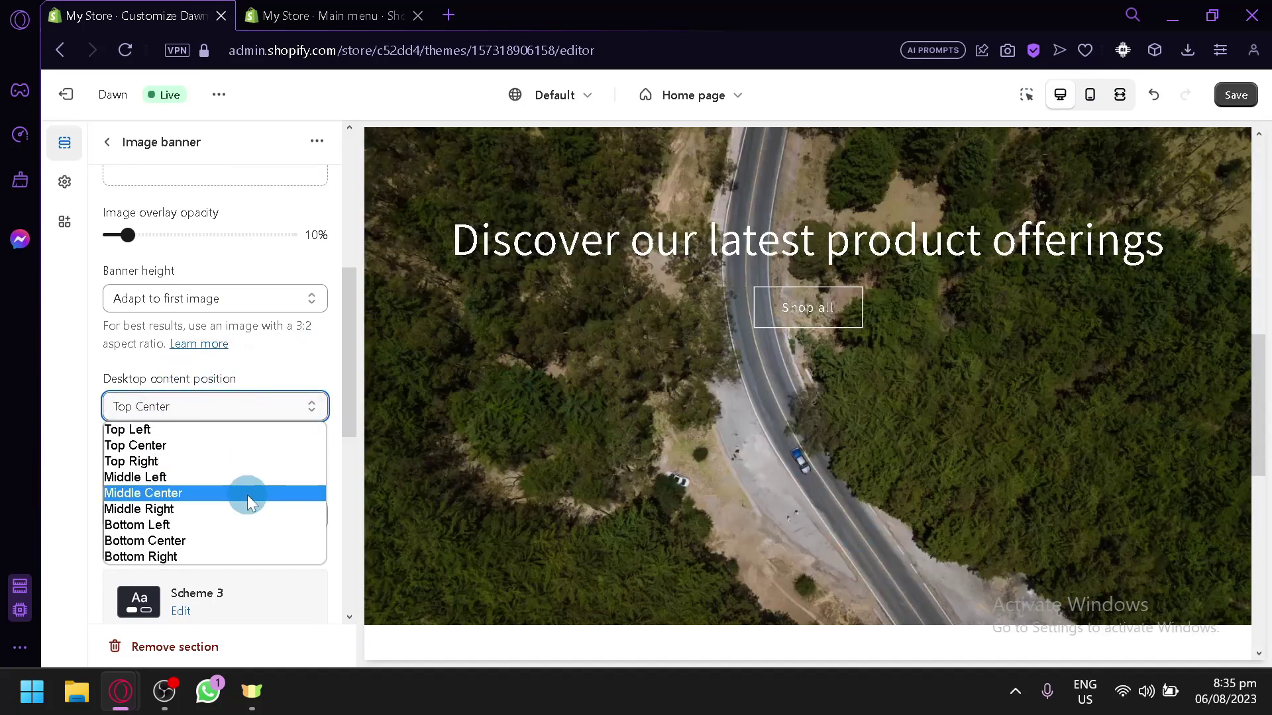
click(247, 494)
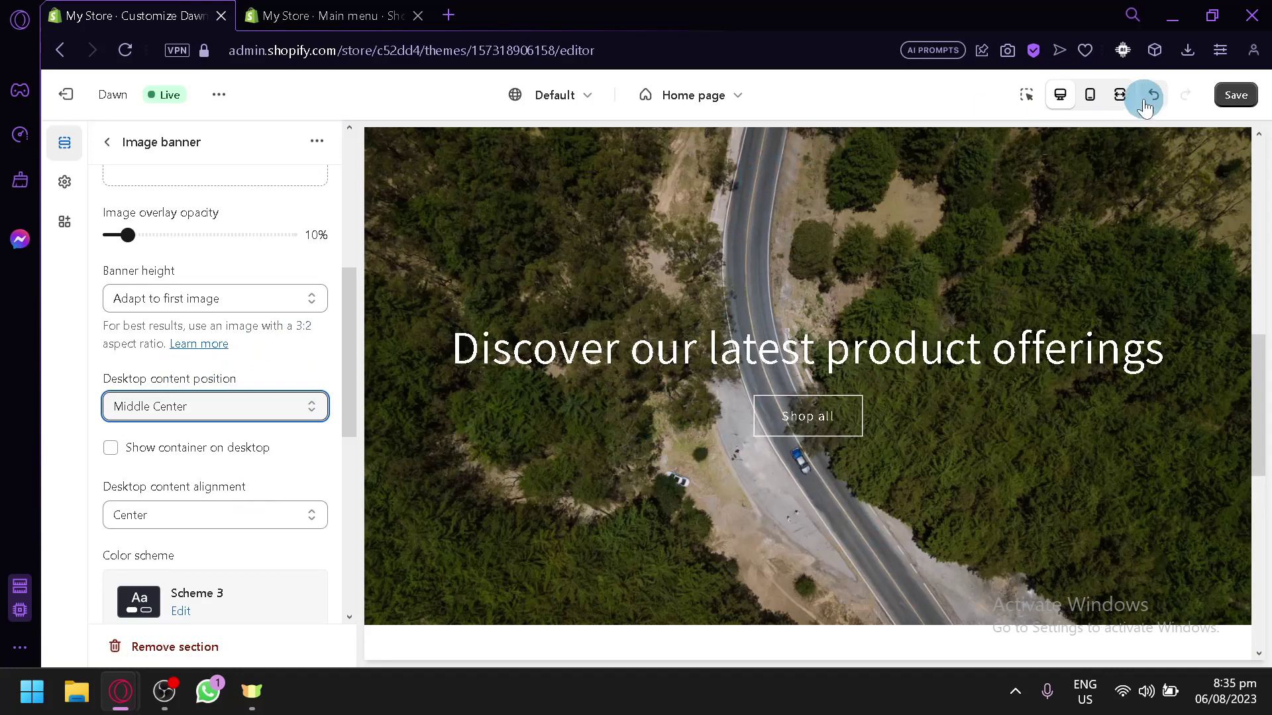
click(1088, 96)
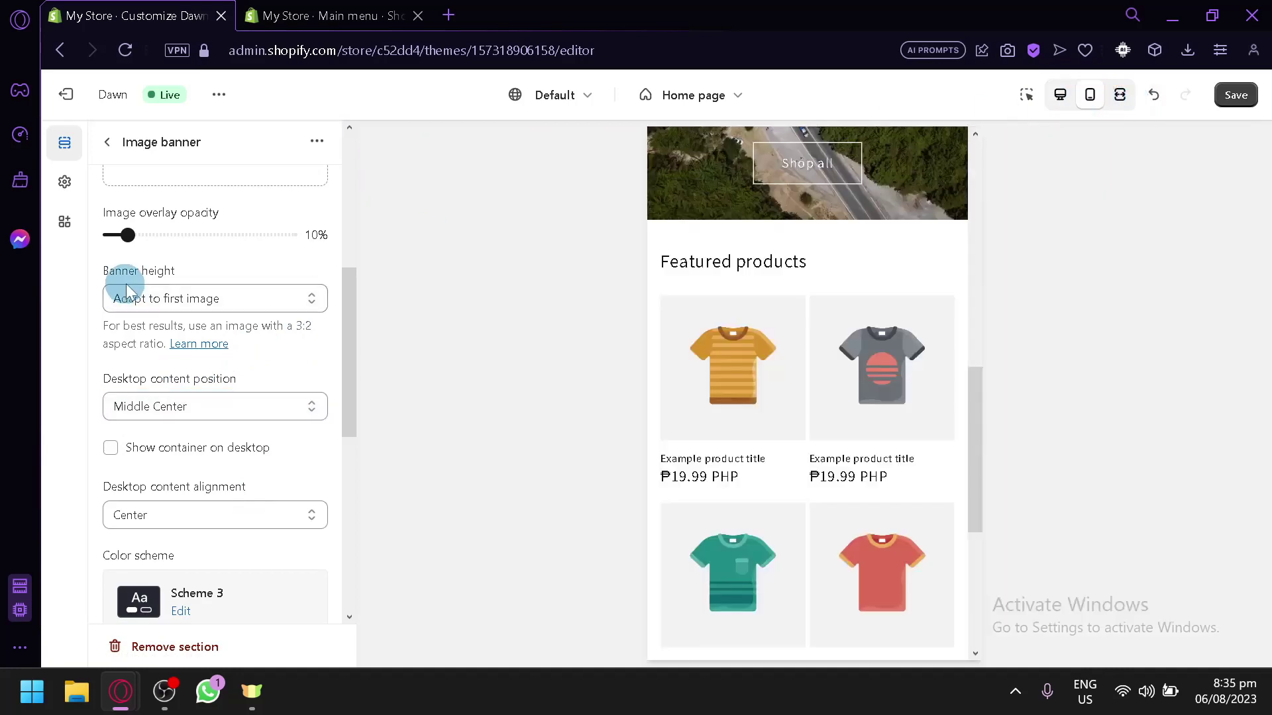
- Try the Zoom in on scroll image behavior on the Image banner and test it by scrolling the mobile preview
scroll(192, 420, down, 6)
scroll(157, 370, down, 2)
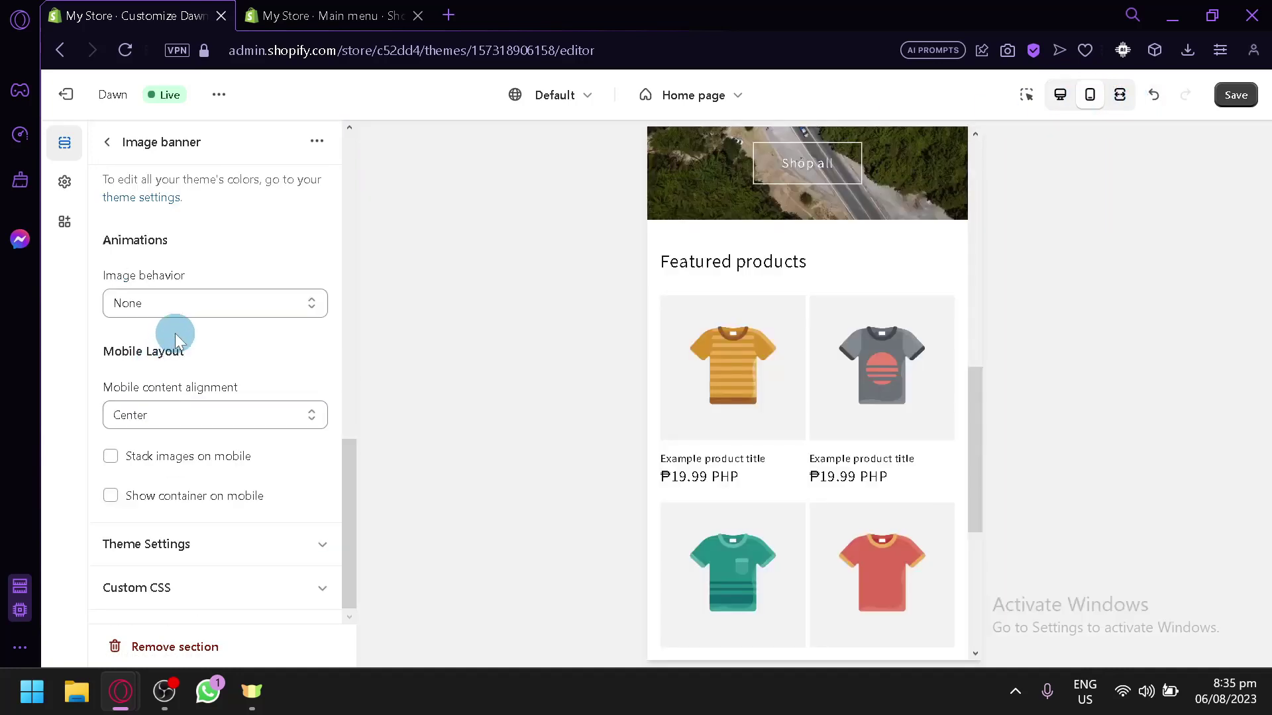
click(180, 306)
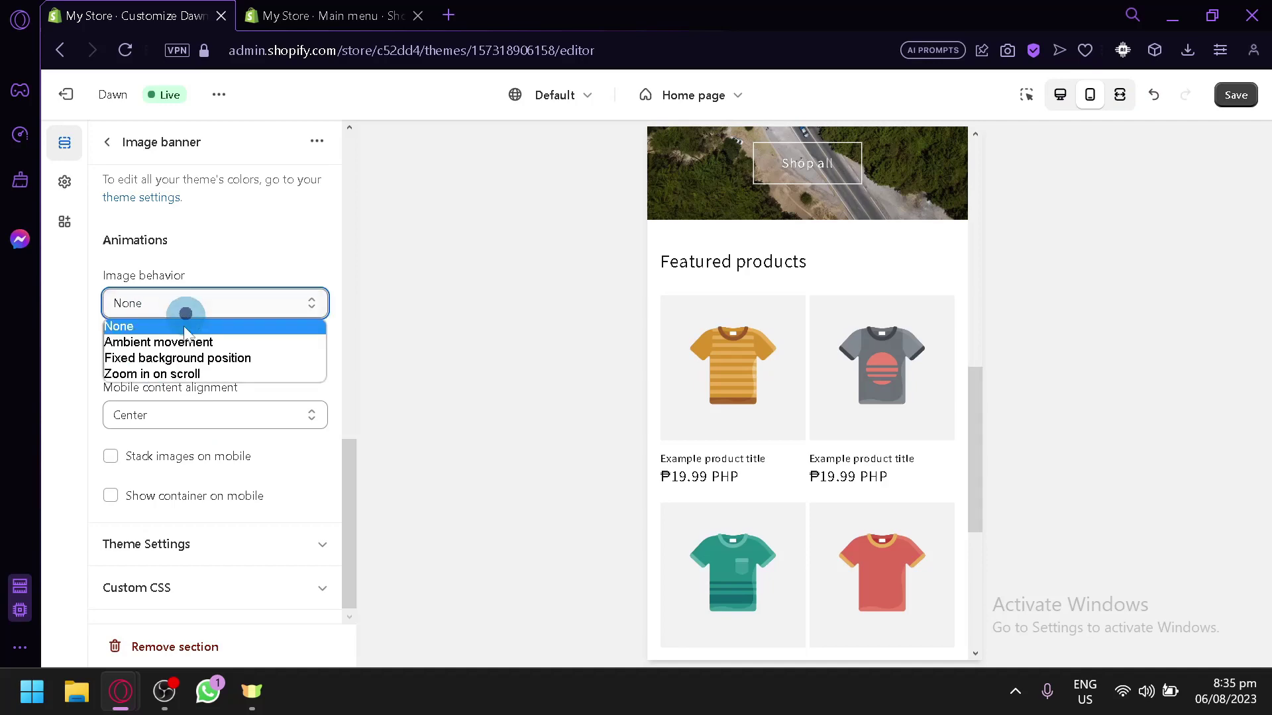
click(189, 373)
scroll(727, 292, down, 5)
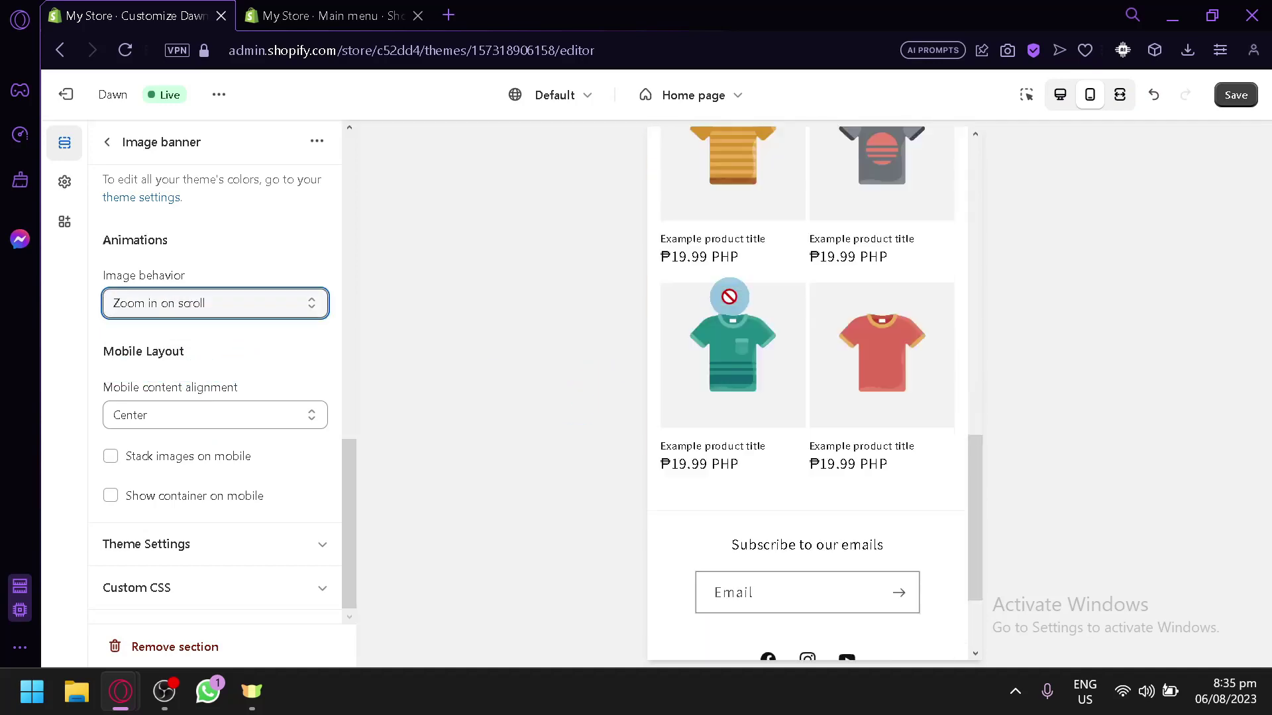
scroll(729, 295, up, 4)
scroll(729, 294, down, 2)
scroll(729, 298, up, 3)
scroll(729, 298, down, 2)
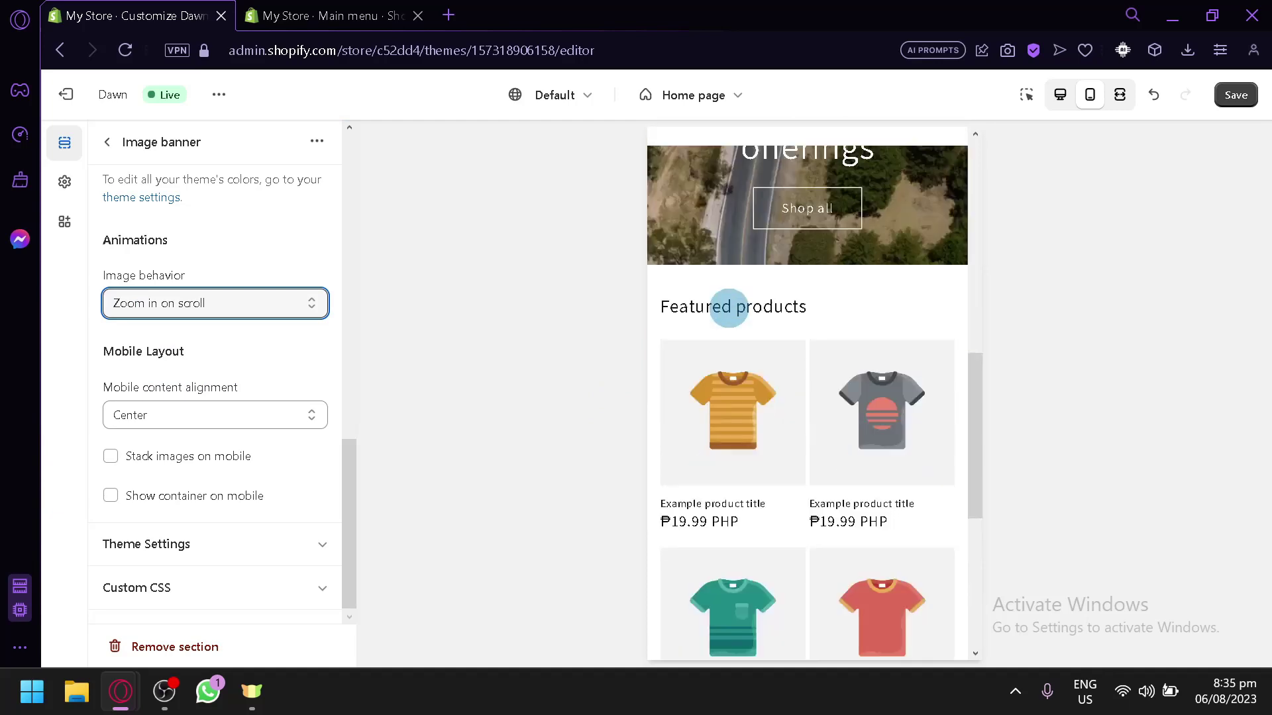
- Try the Fixed background position image behavior on the Image banner and test it in the mobile and desktop previews
click(166, 303)
click(184, 354)
scroll(943, 464, up, 4)
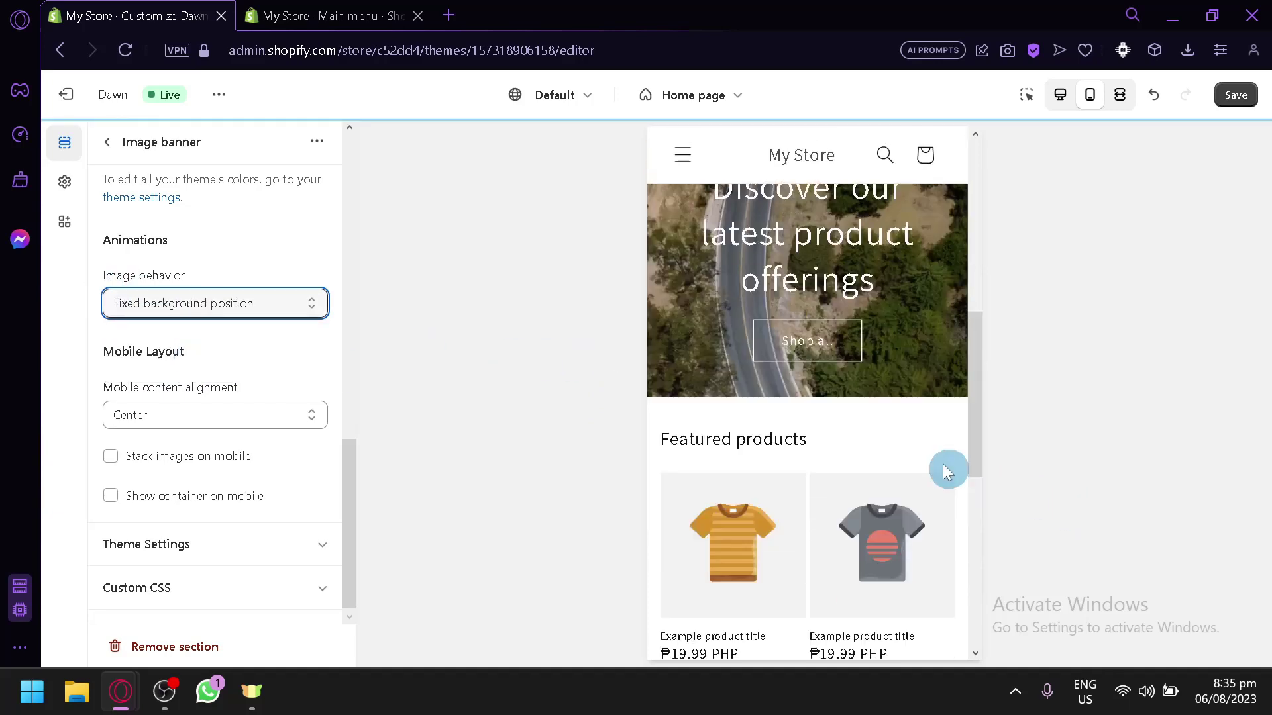
scroll(925, 446, down, 4)
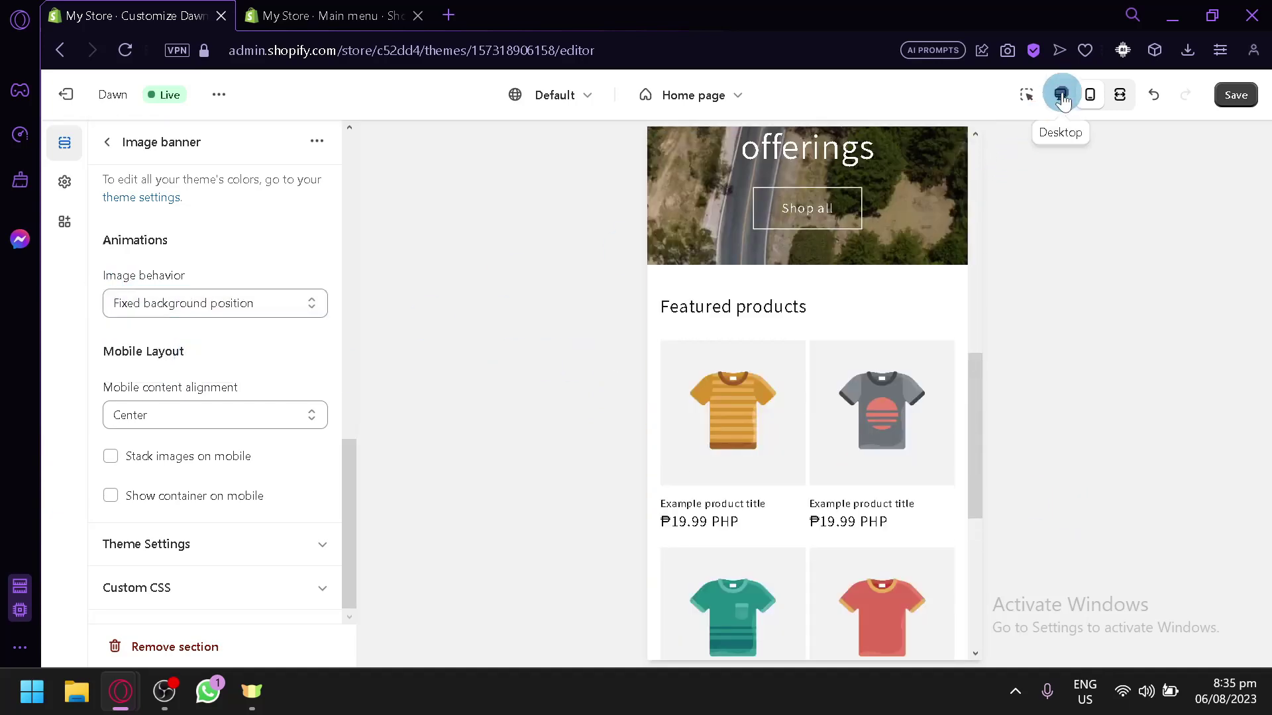
click(1060, 94)
scroll(908, 300, down, 3)
scroll(907, 299, up, 6)
scroll(907, 299, down, 5)
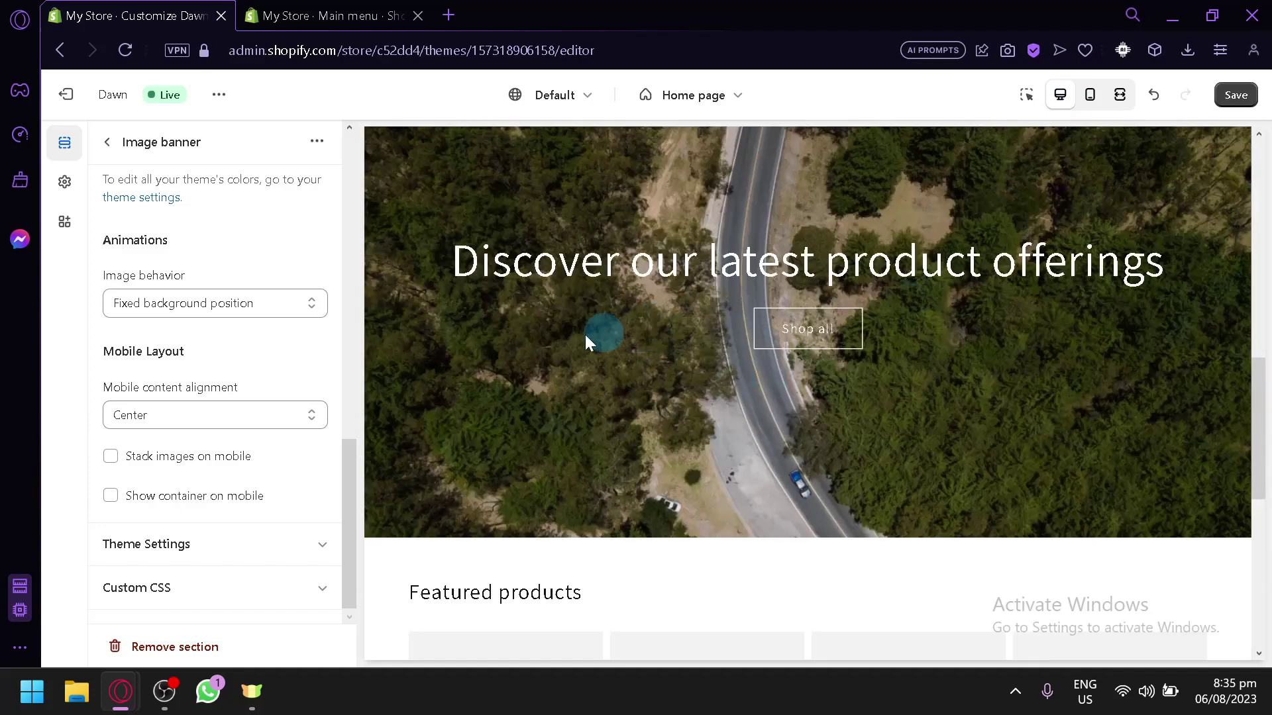
- Set the Image banner's image behavior to Zoom in on scroll and test it by scrolling the desktop preview
click(241, 299)
click(235, 375)
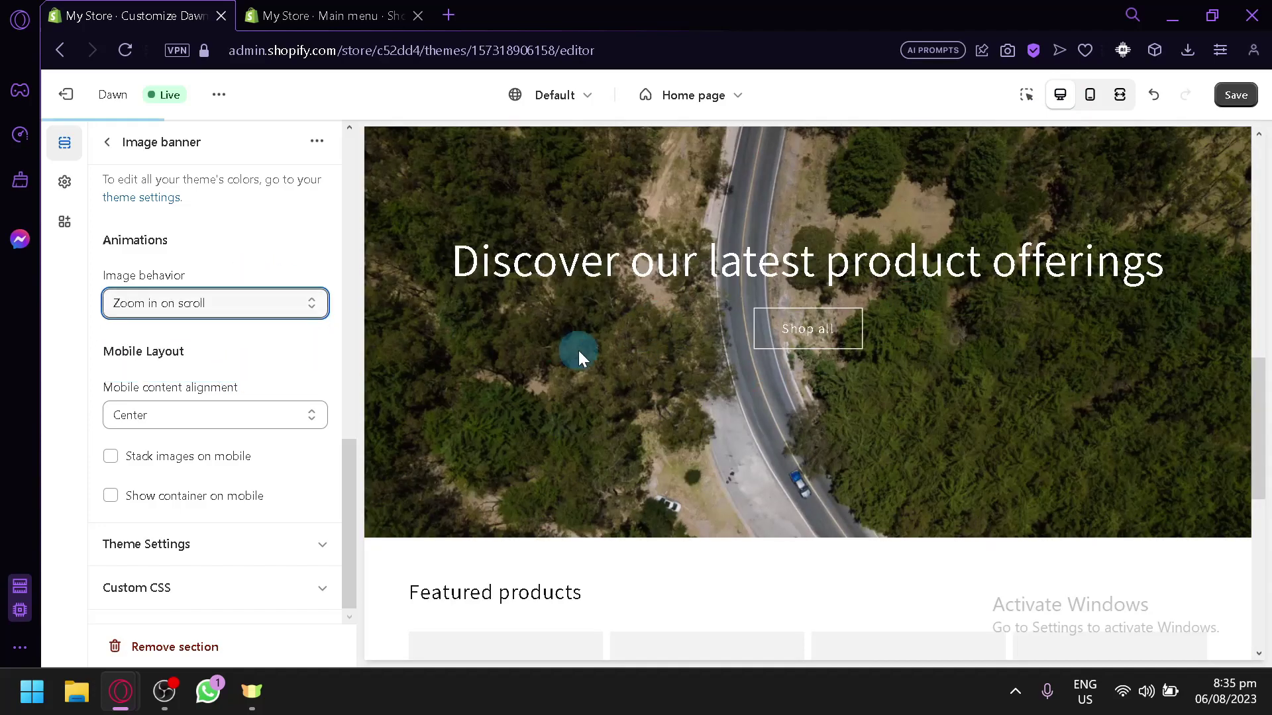
scroll(578, 351, up, 5)
scroll(579, 351, down, 10)
scroll(578, 351, up, 5)
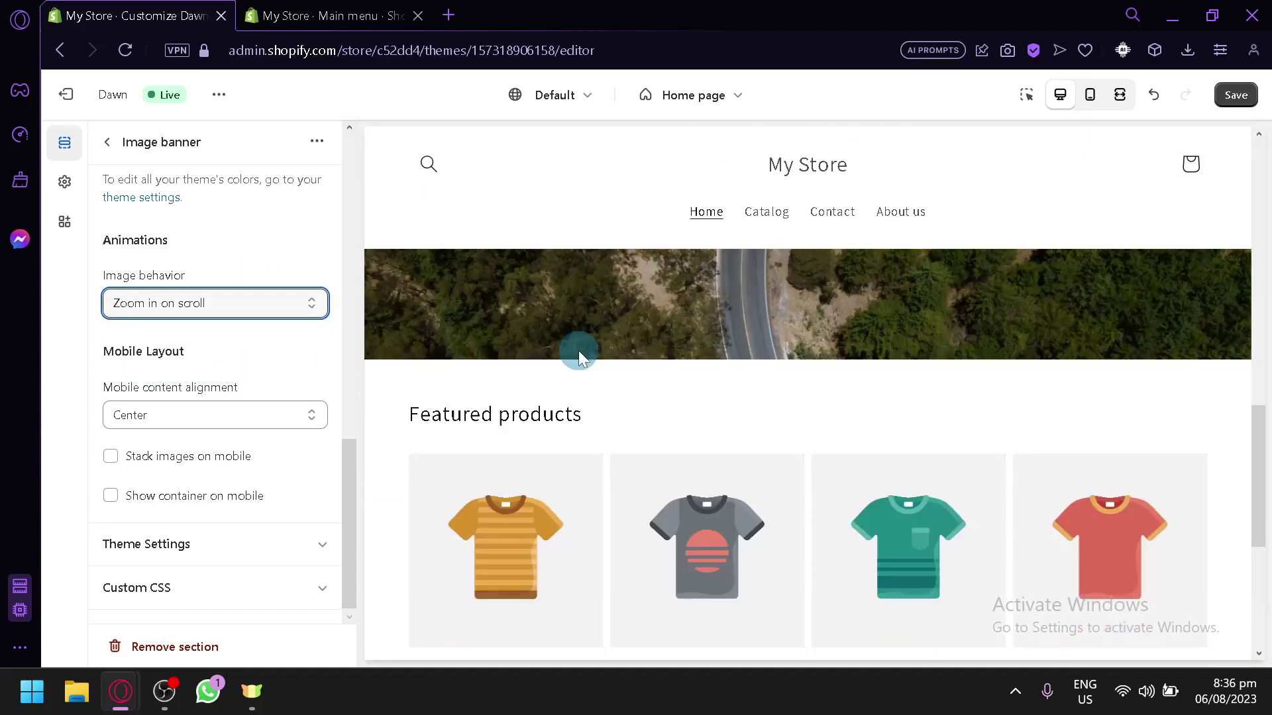
- Try Left as the Image banner's mobile content alignment in the mobile preview, and set the alignment to Right
click(1093, 100)
click(179, 414)
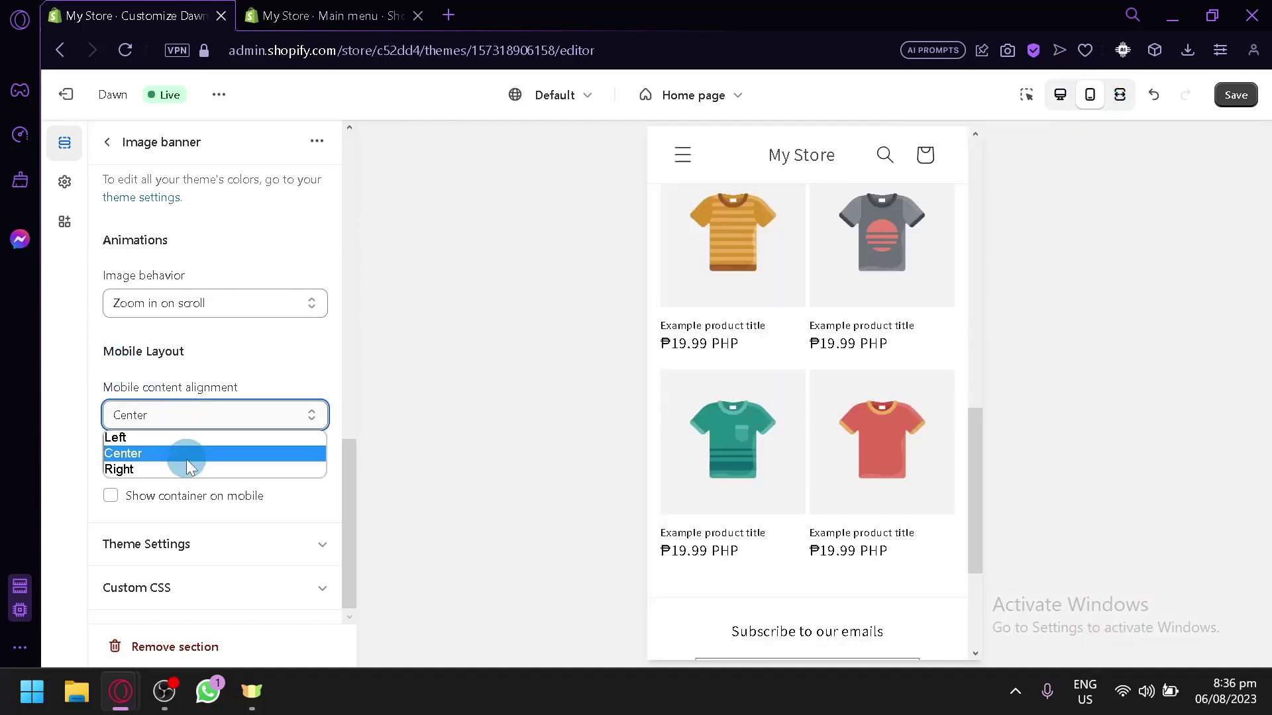
click(170, 437)
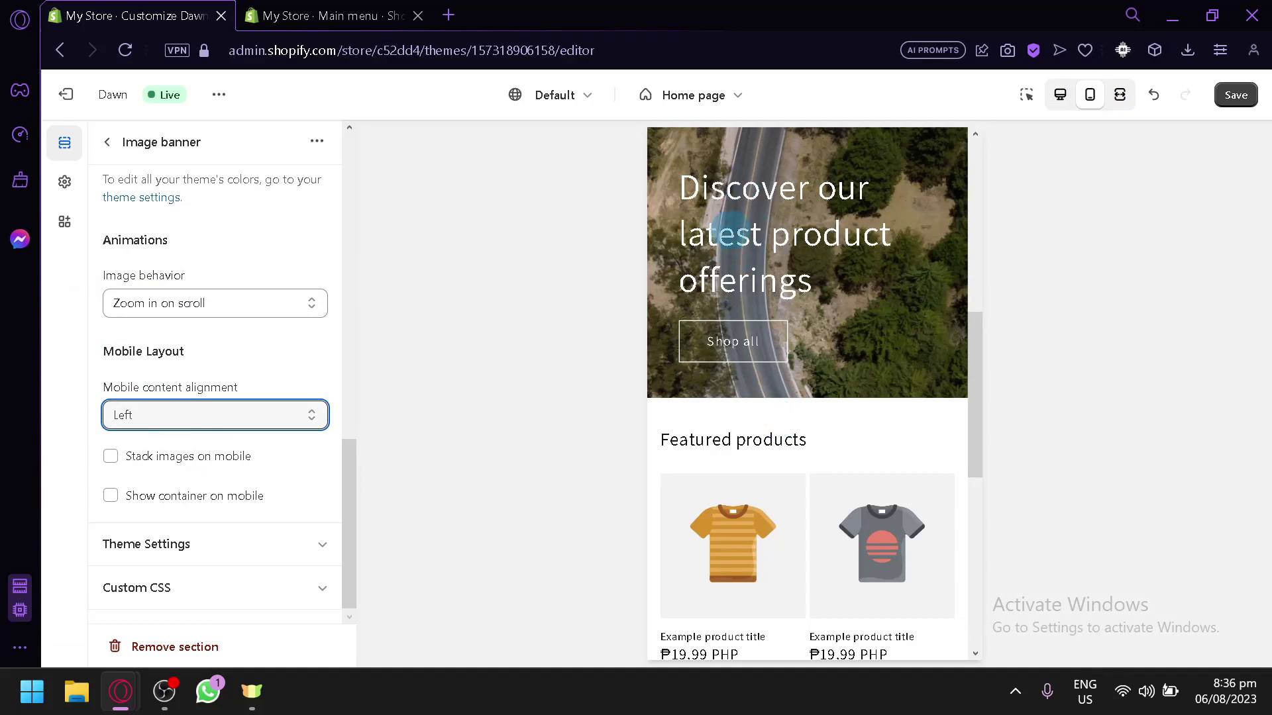
scroll(729, 231, up, 2)
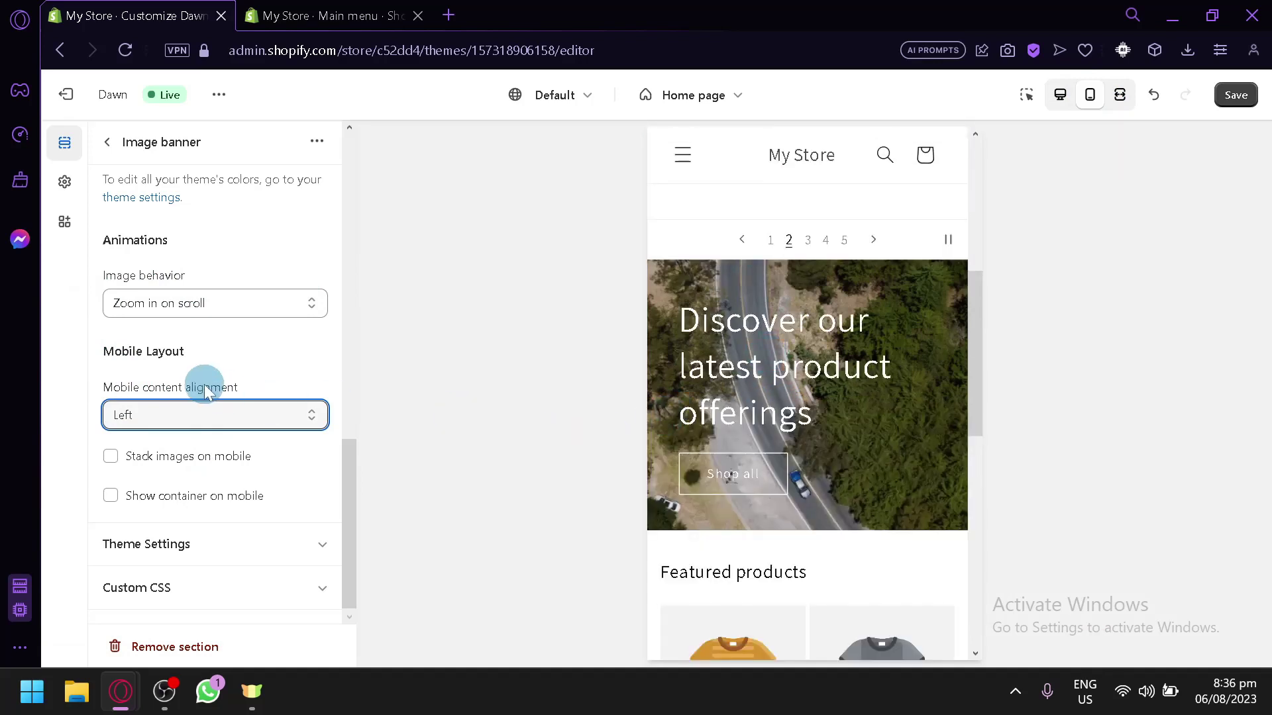
click(225, 415)
click(221, 469)
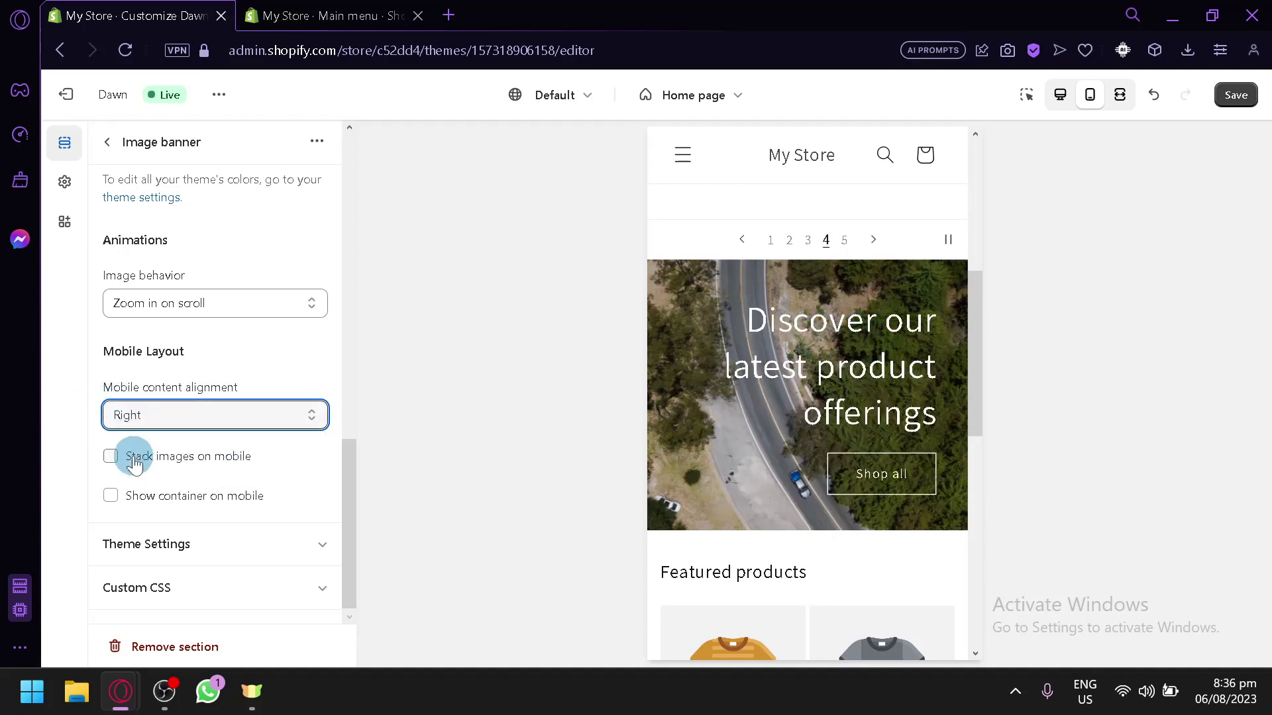
- Expand the Image banner's Theme Settings and Custom CSS and look over their options
click(223, 550)
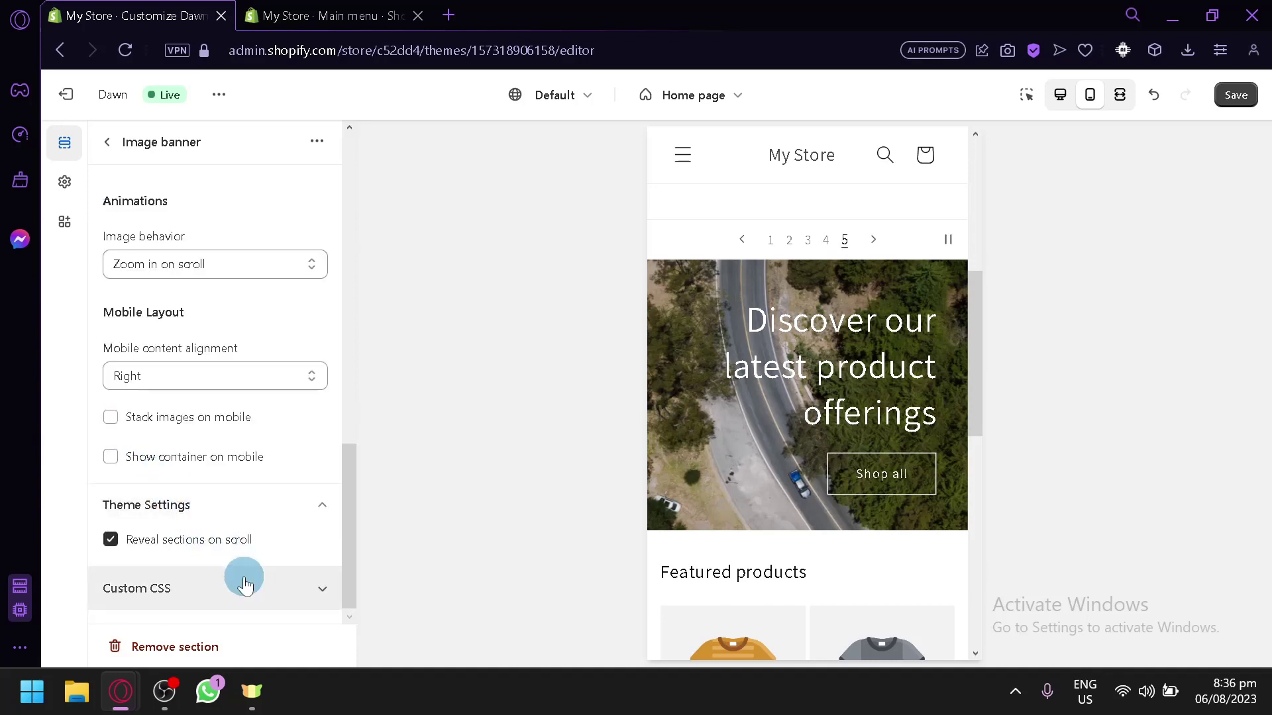
click(244, 583)
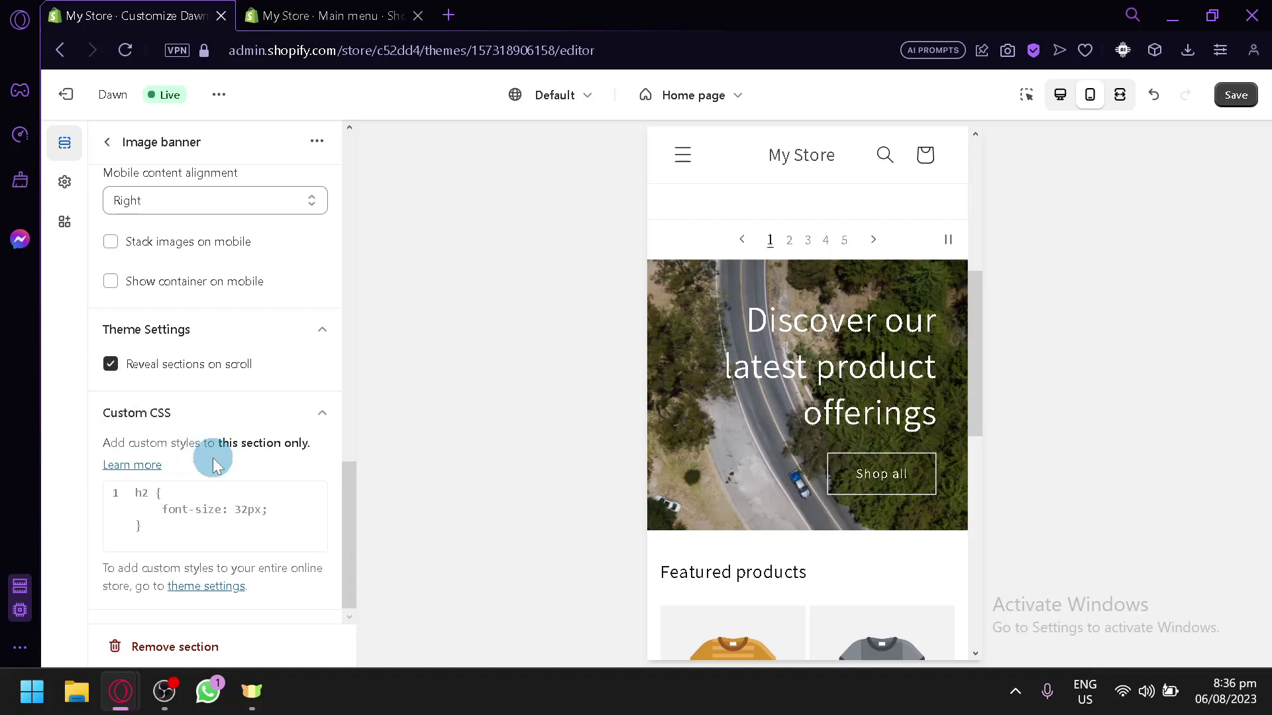
scroll(207, 456, up, 10)
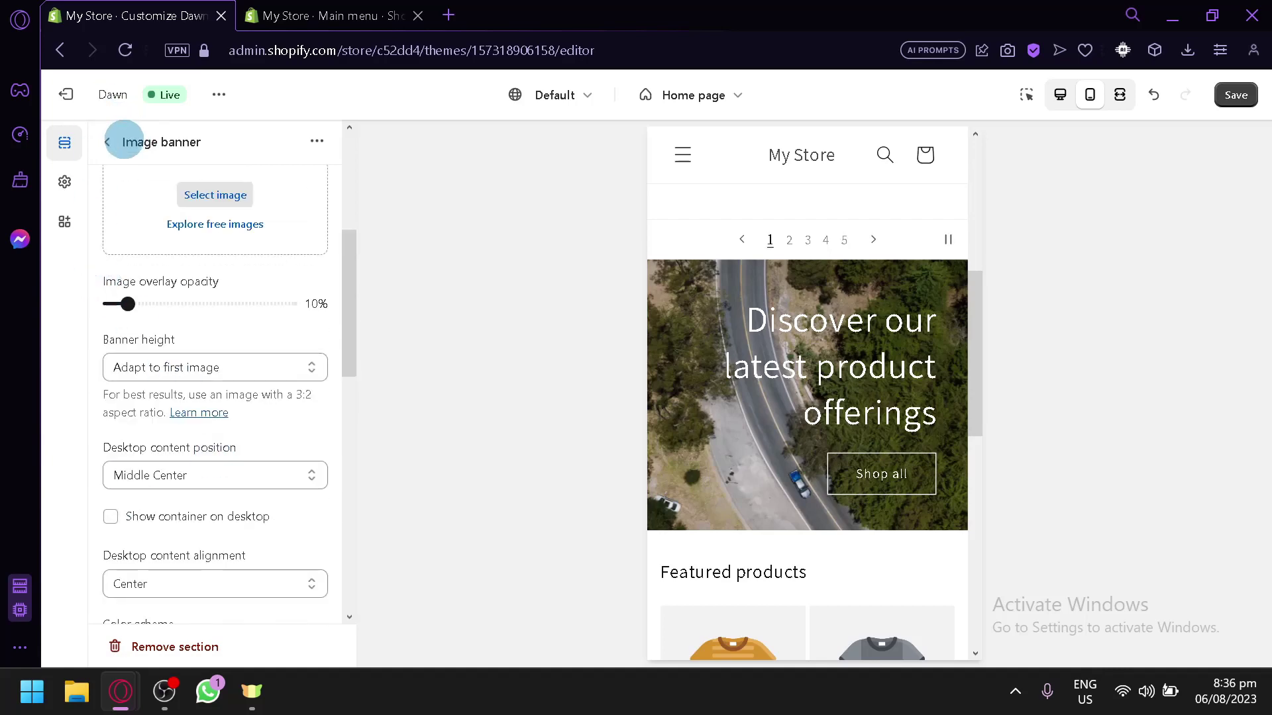
- Return to the Home page's section list and add a Text block to the Image banner
click(108, 142)
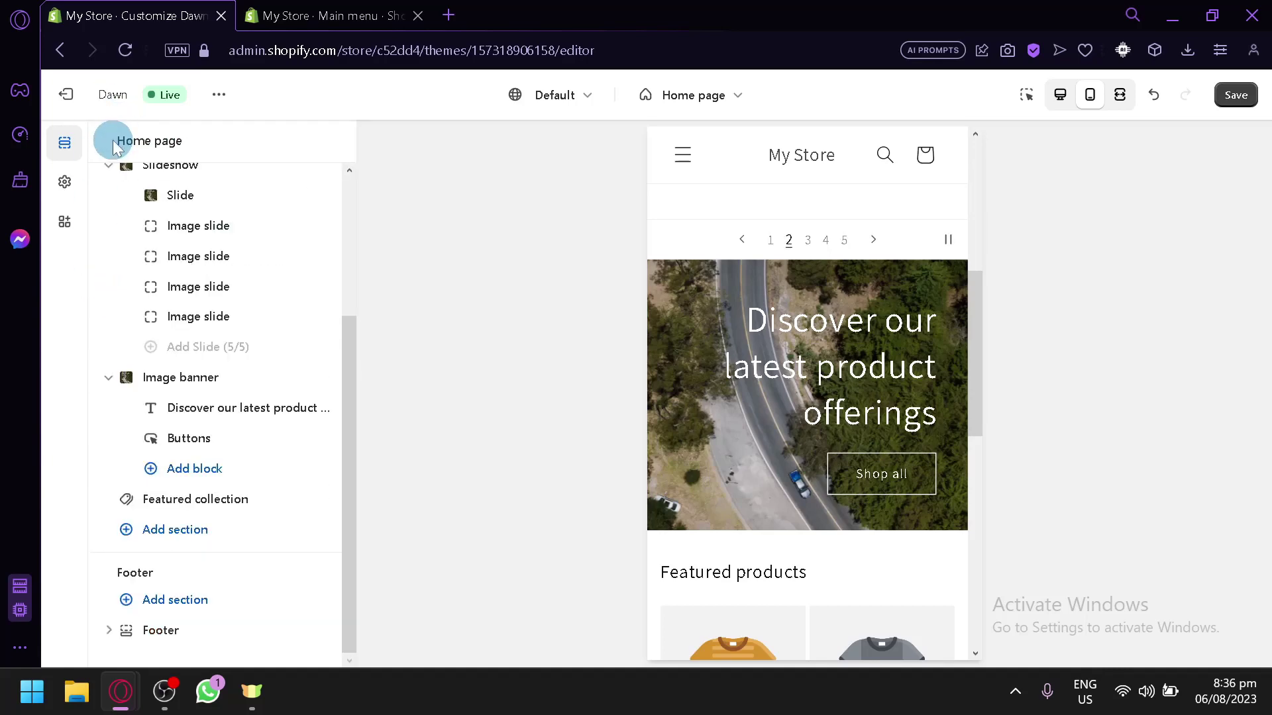
click(221, 472)
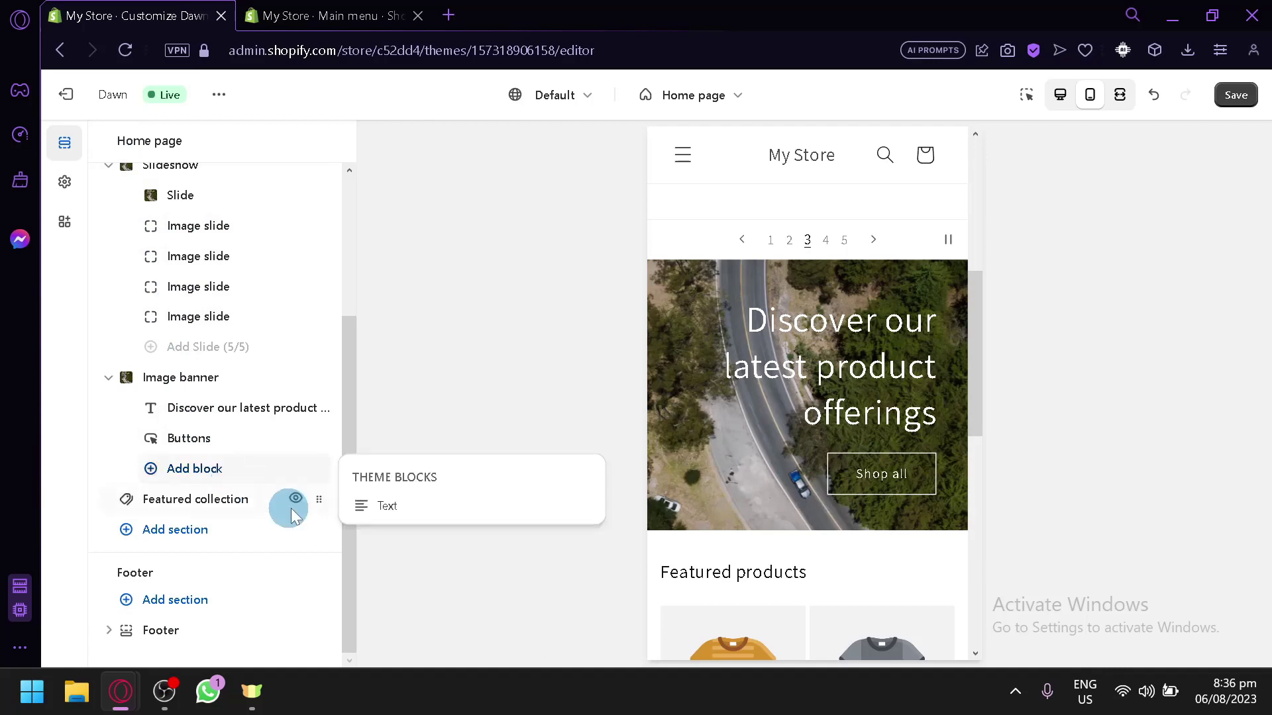
click(383, 505)
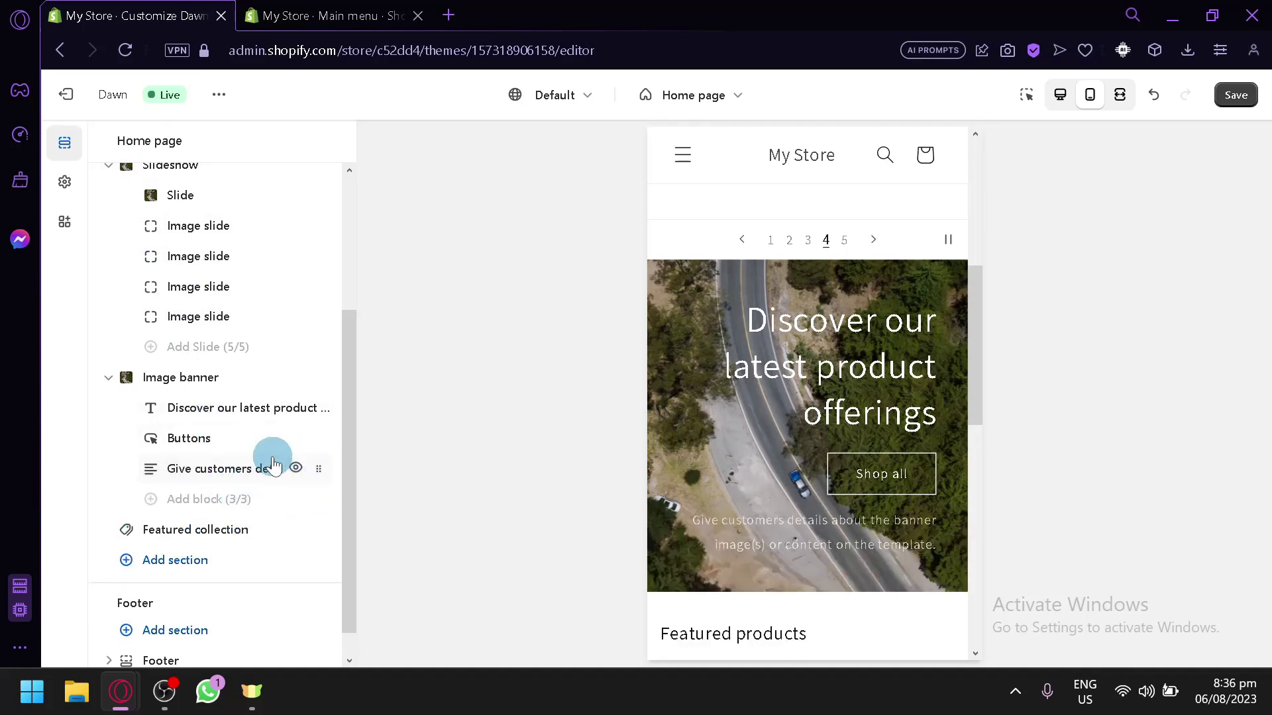
- Open the Featured collection section and review its heading, description, collection, product count, column and product card settings
scroll(210, 500, down, 1)
scroll(886, 375, down, 5)
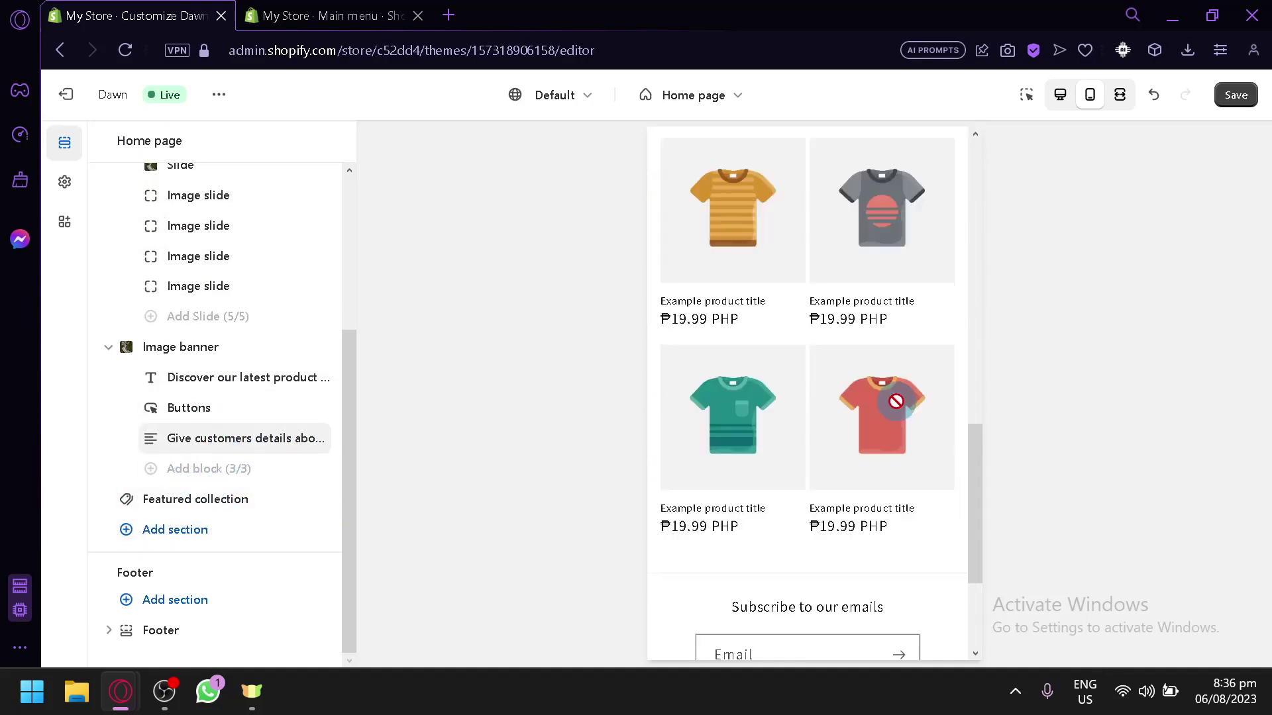
click(205, 496)
scroll(227, 345, down, 15)
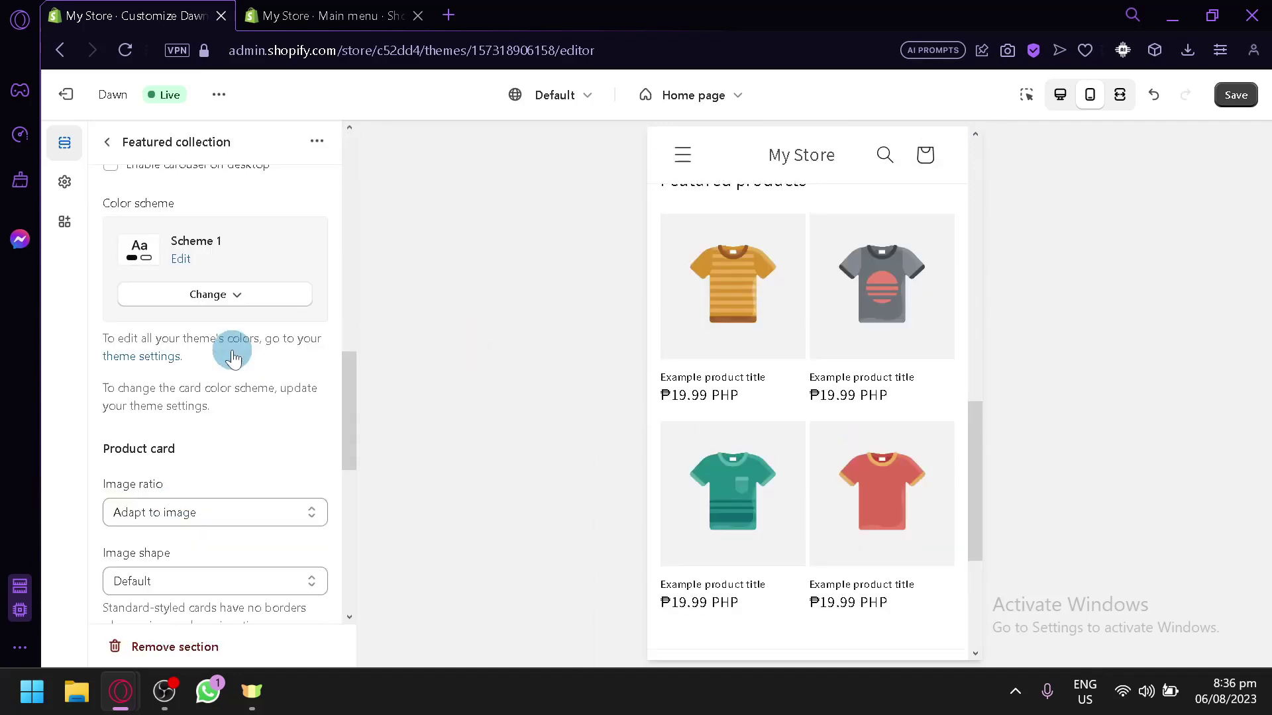
scroll(233, 359, up, 15)
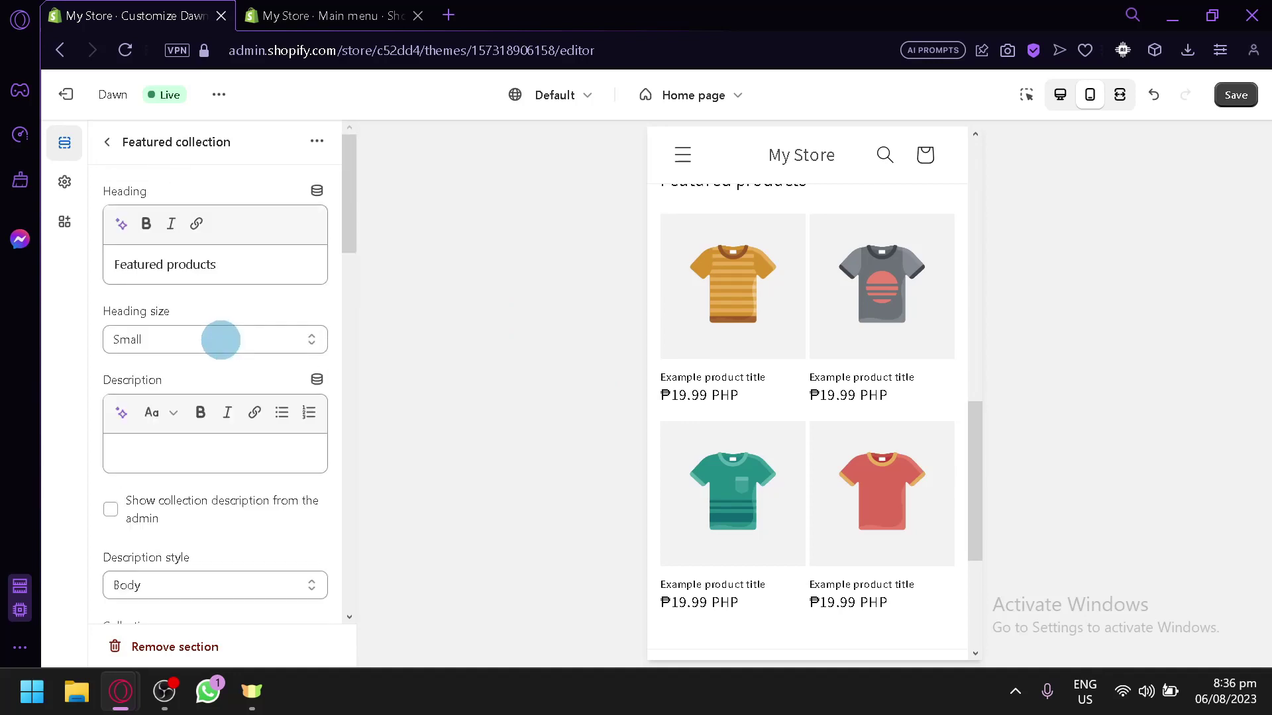
scroll(221, 340, down, 6)
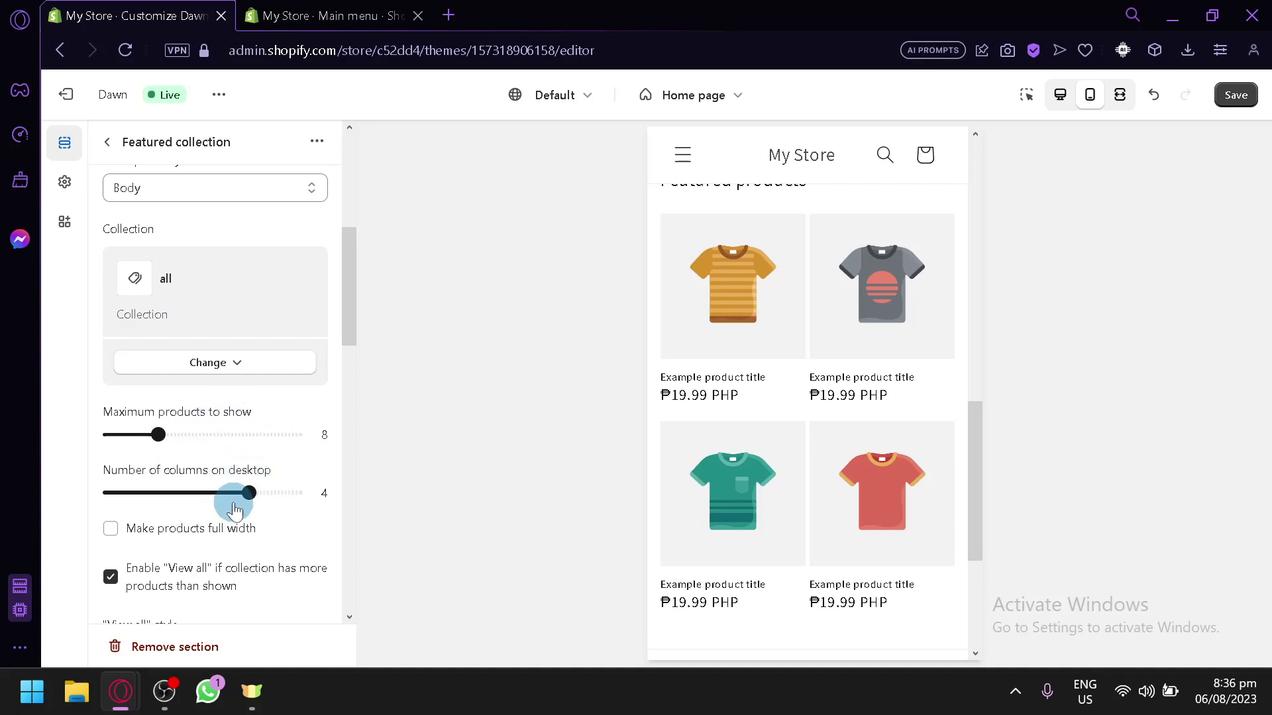
scroll(235, 510, down, 10)
- Return to the section list and add a Menu block to the Footer
click(110, 144)
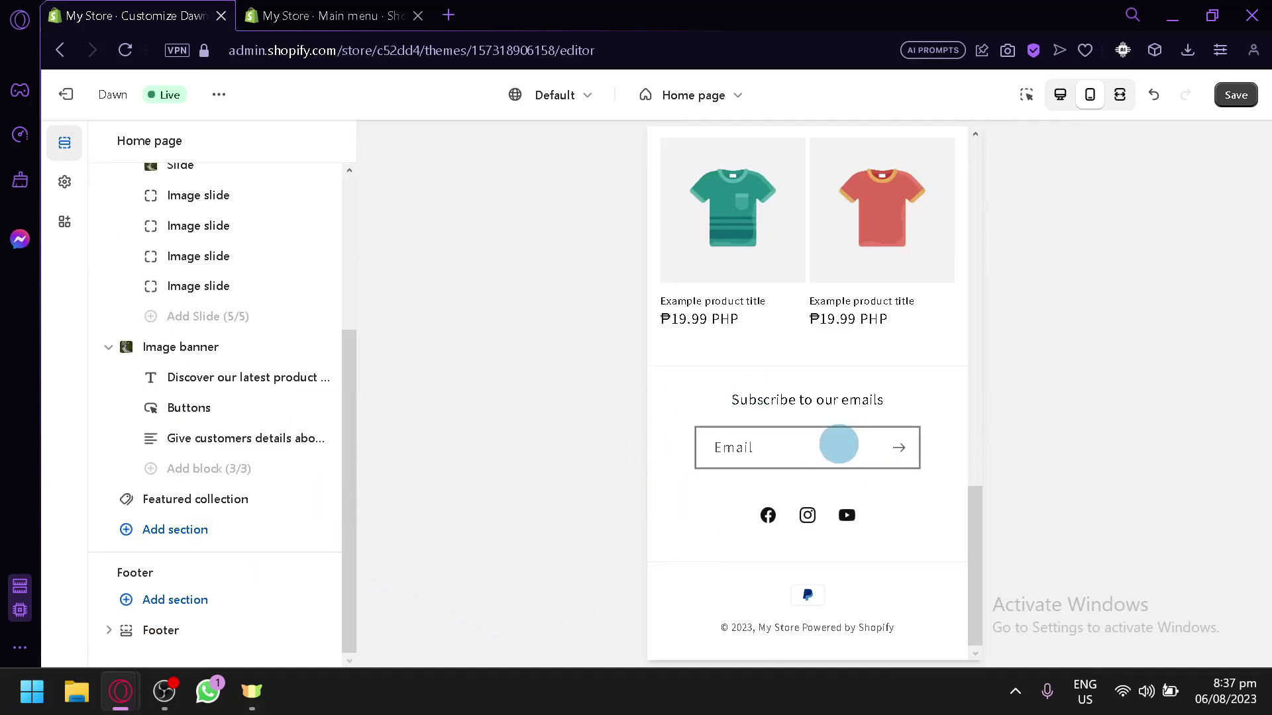
click(212, 602)
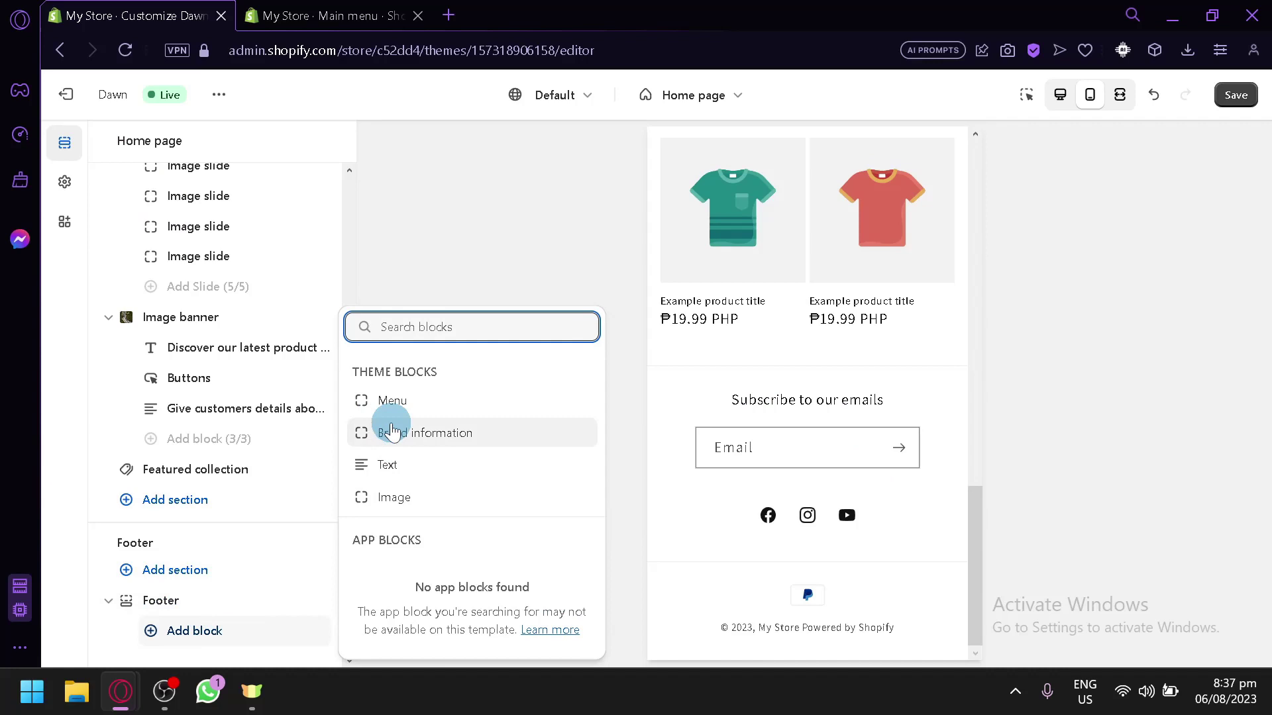
click(392, 400)
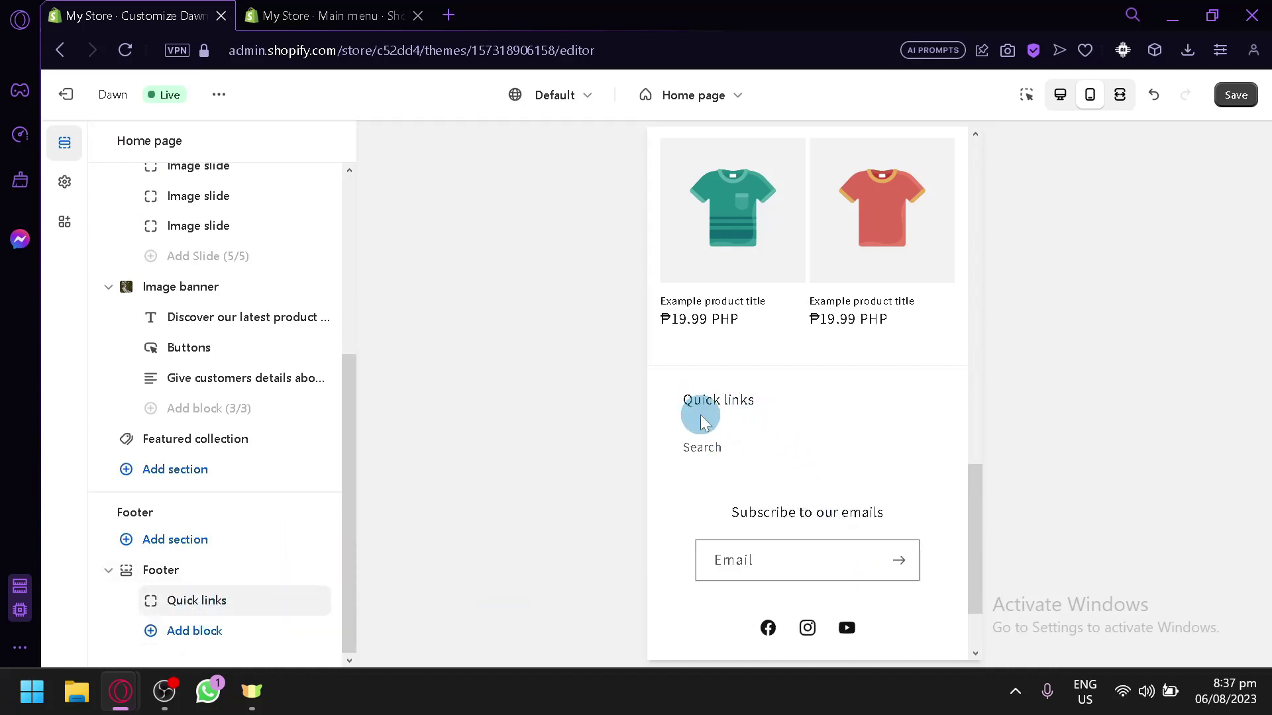
- Switch to the store's Navigation page and open the Footer menu to review its menu items
click(316, 22)
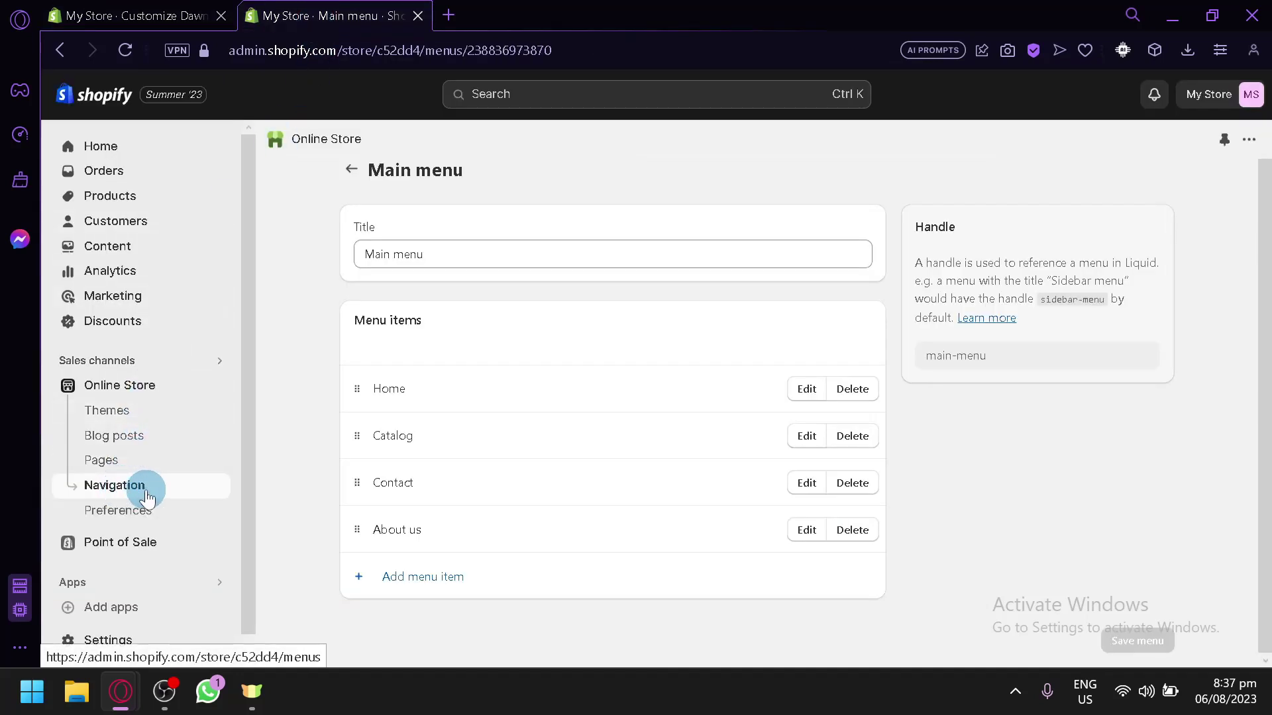
click(350, 169)
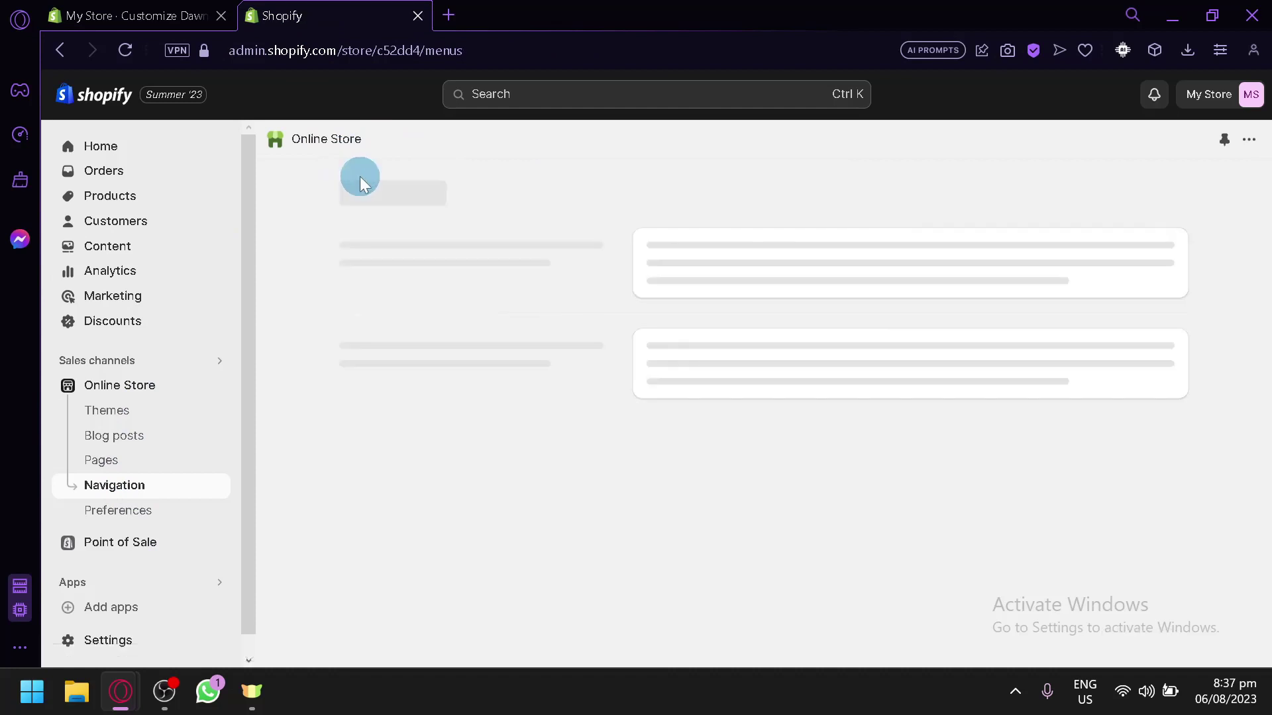
scroll(971, 437, down, 2)
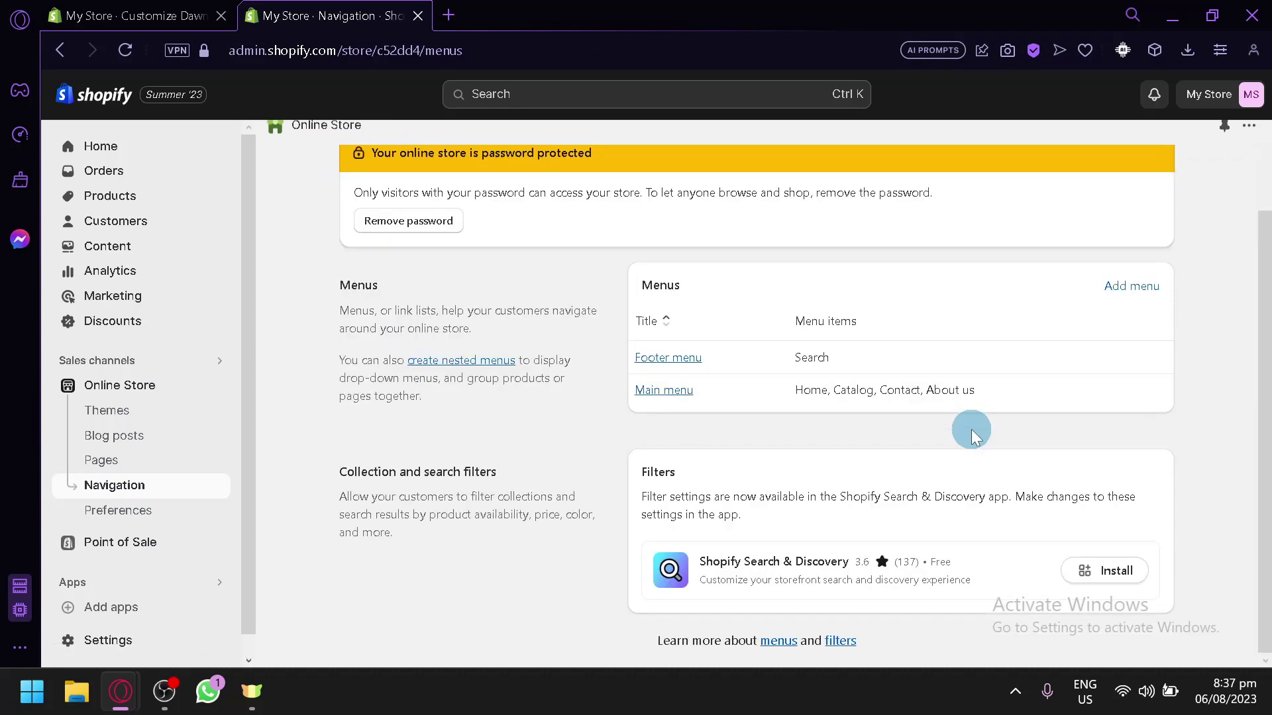
click(677, 359)
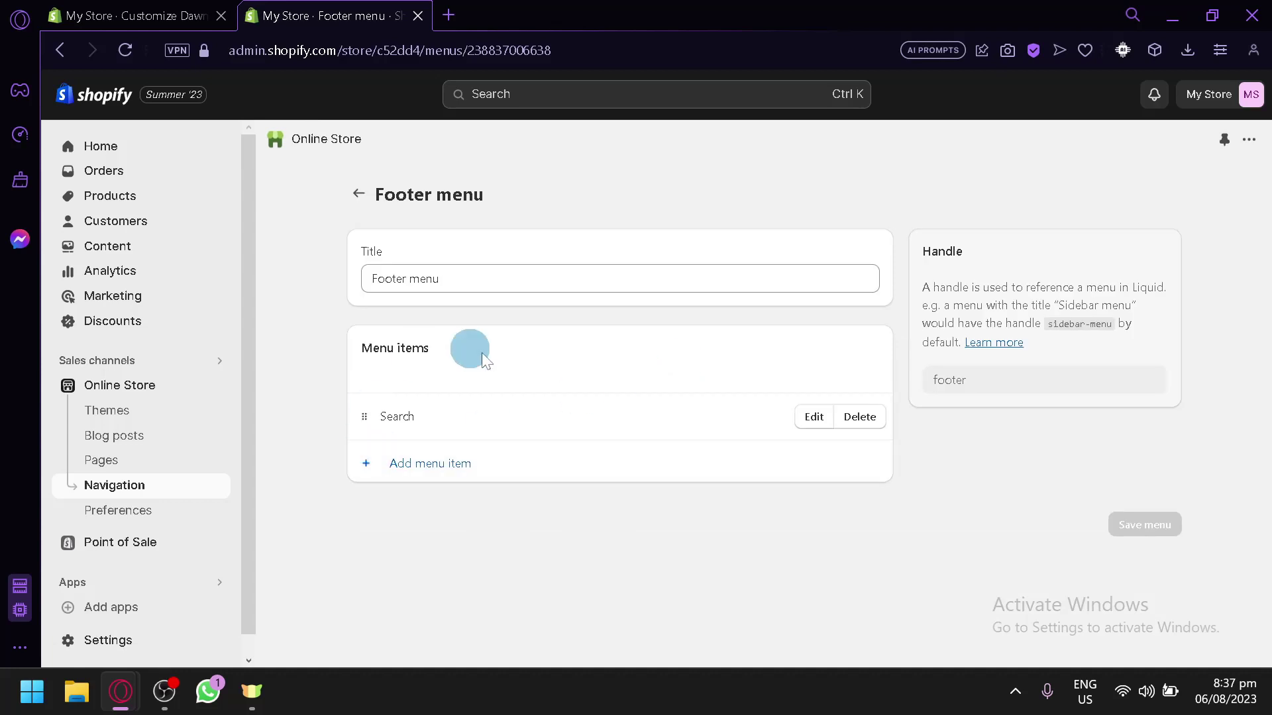
- Return to the theme editor and open the footer's Quick links block to review its heading and assigned menu
click(138, 9)
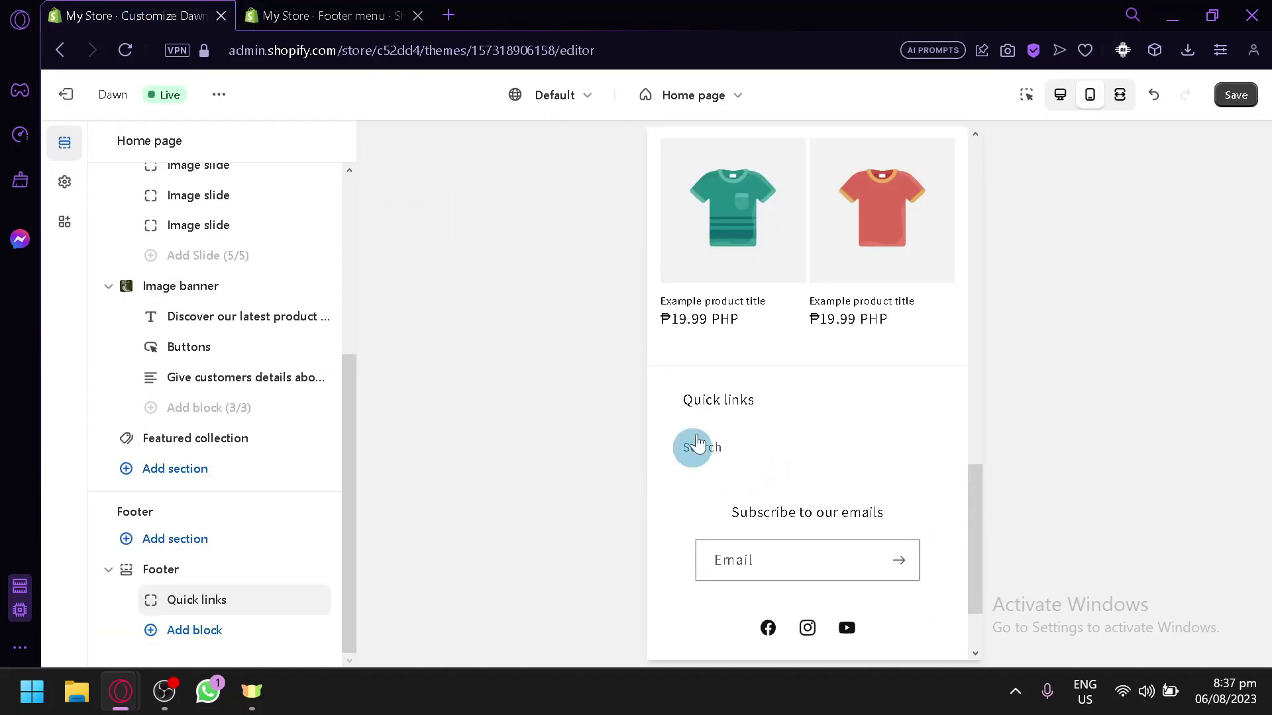
click(184, 606)
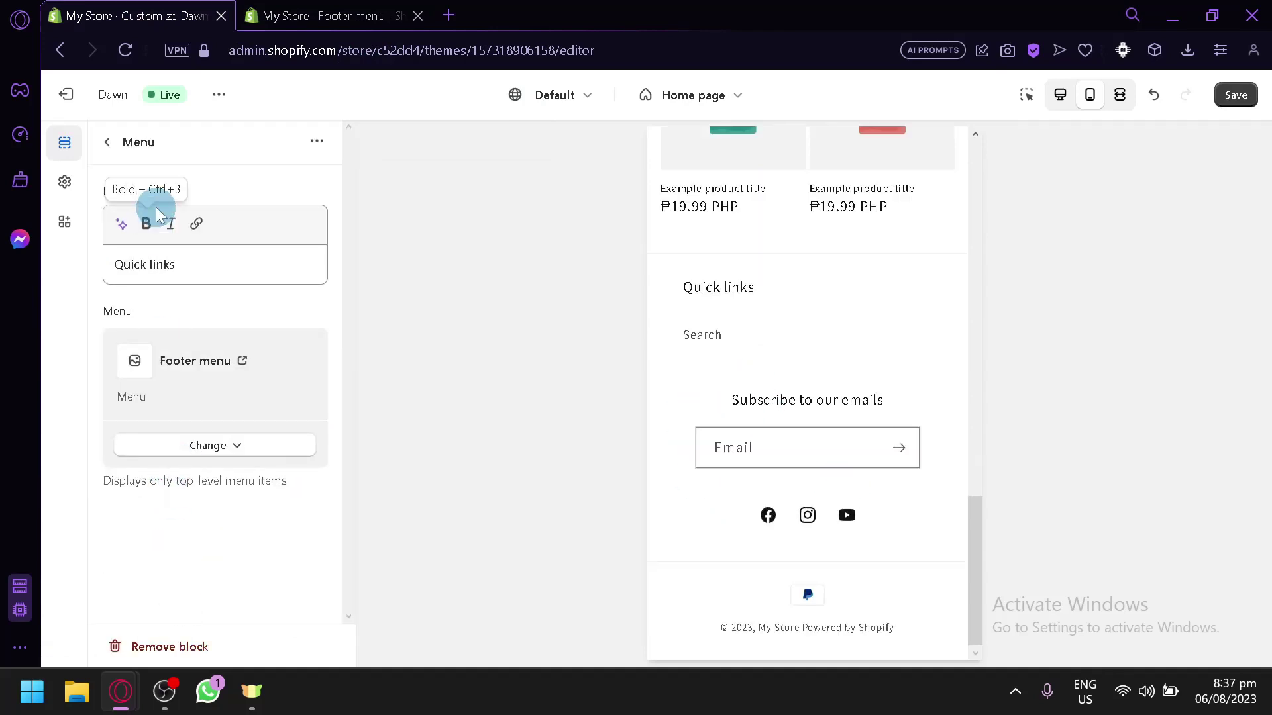
drag(207, 273, 132, 271)
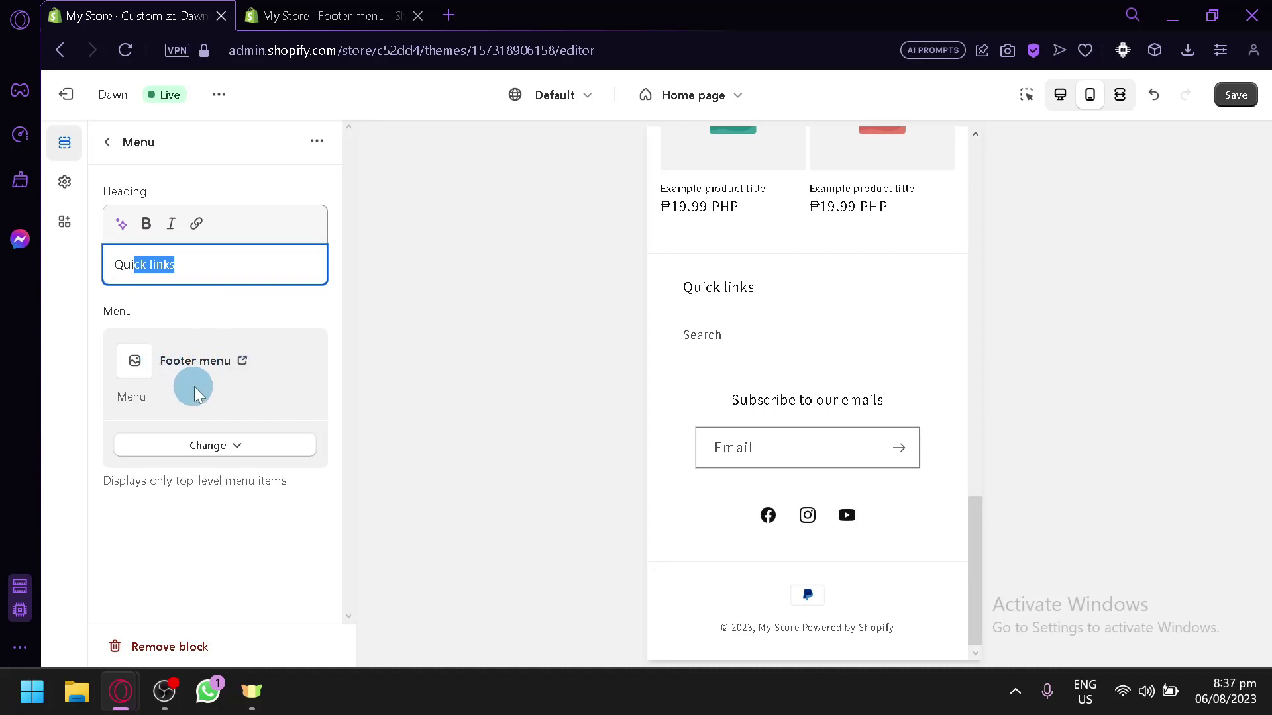
- Return to the Home page's section list and add an Email signup section to the Footer group
click(113, 129)
click(188, 544)
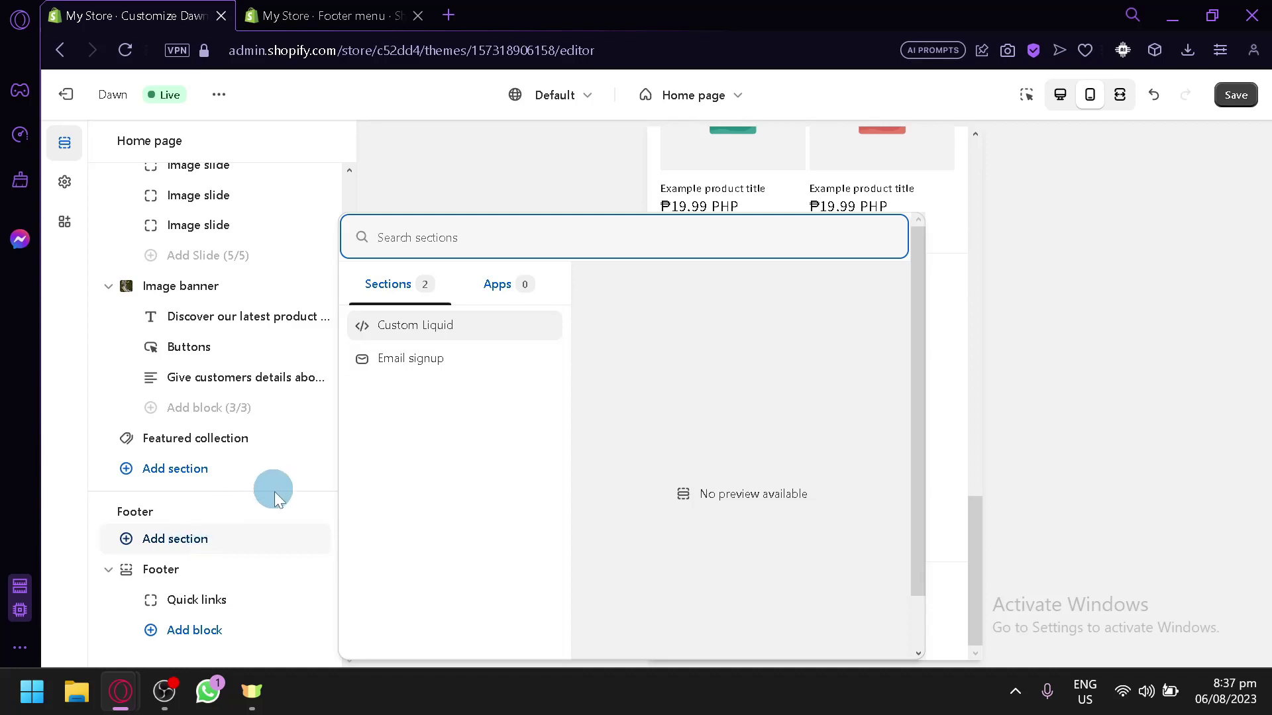
click(443, 359)
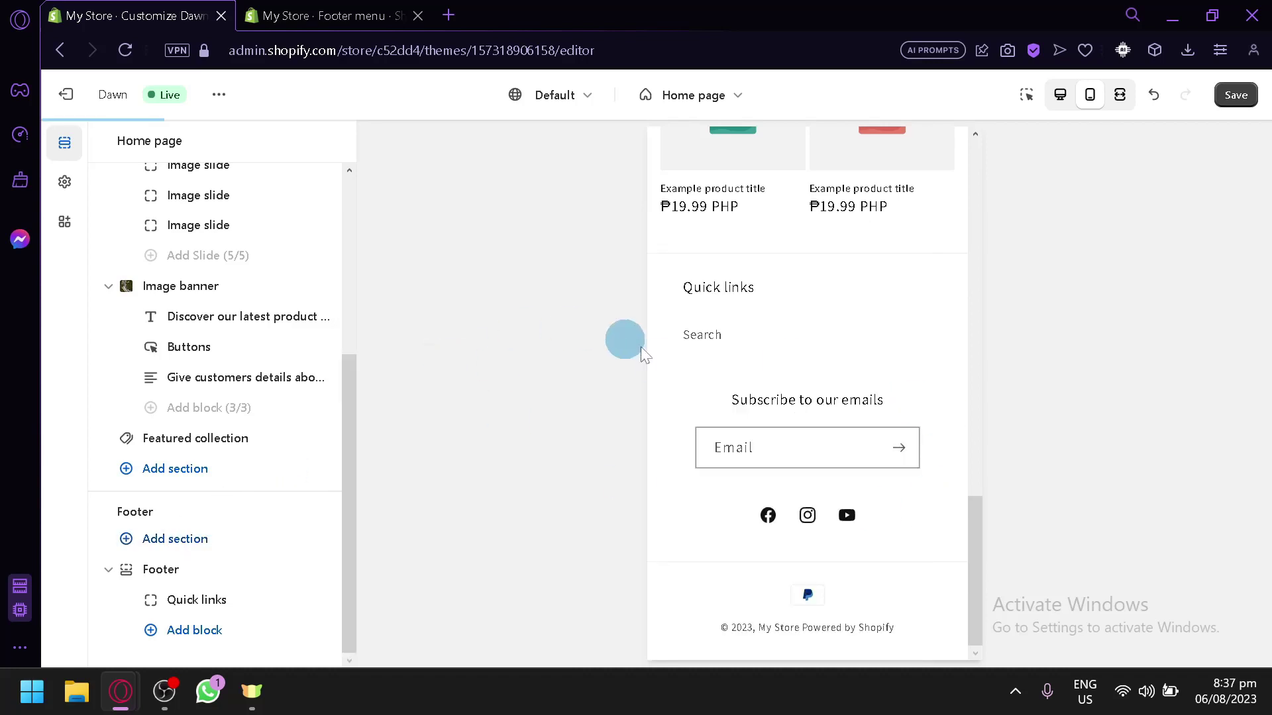
- Remove the Email signup section from the footer of the home page
scroll(769, 500, down, 4)
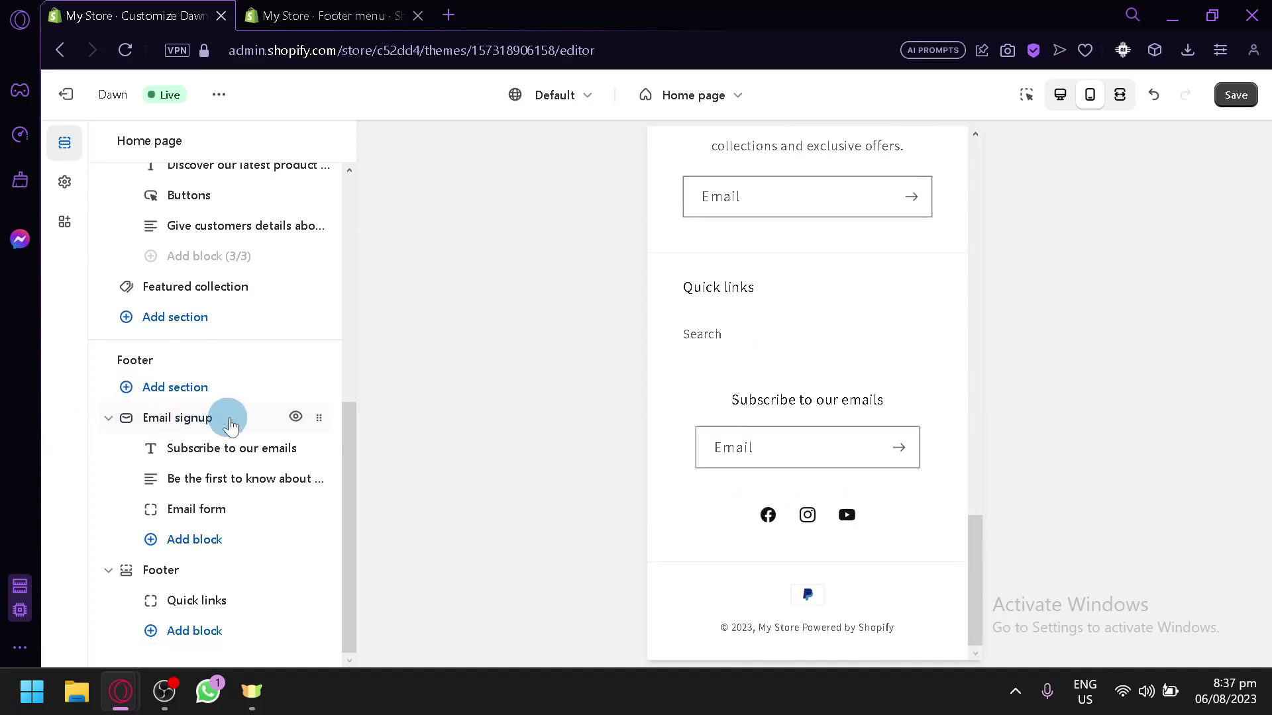
click(109, 418)
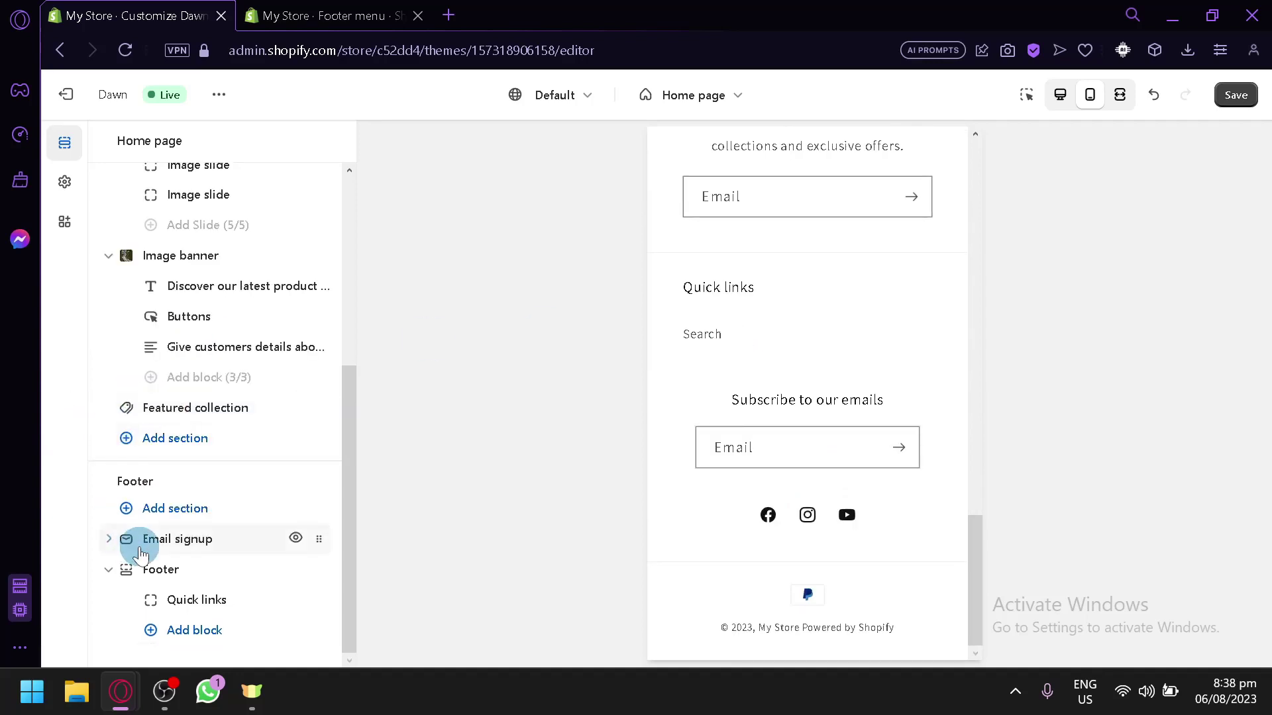
click(169, 539)
click(192, 646)
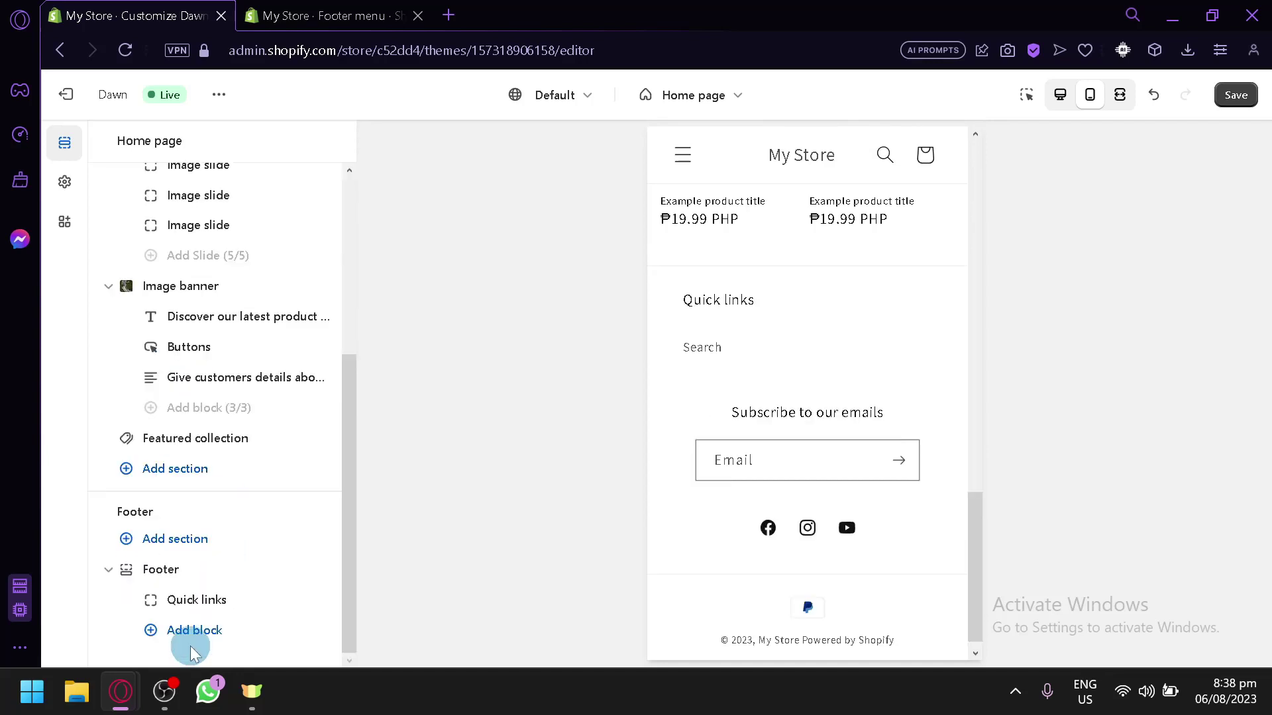
- Open the Footer section and examine its settings, including payment icons, policy links, spacing and padding
click(198, 577)
scroll(222, 547, down, 15)
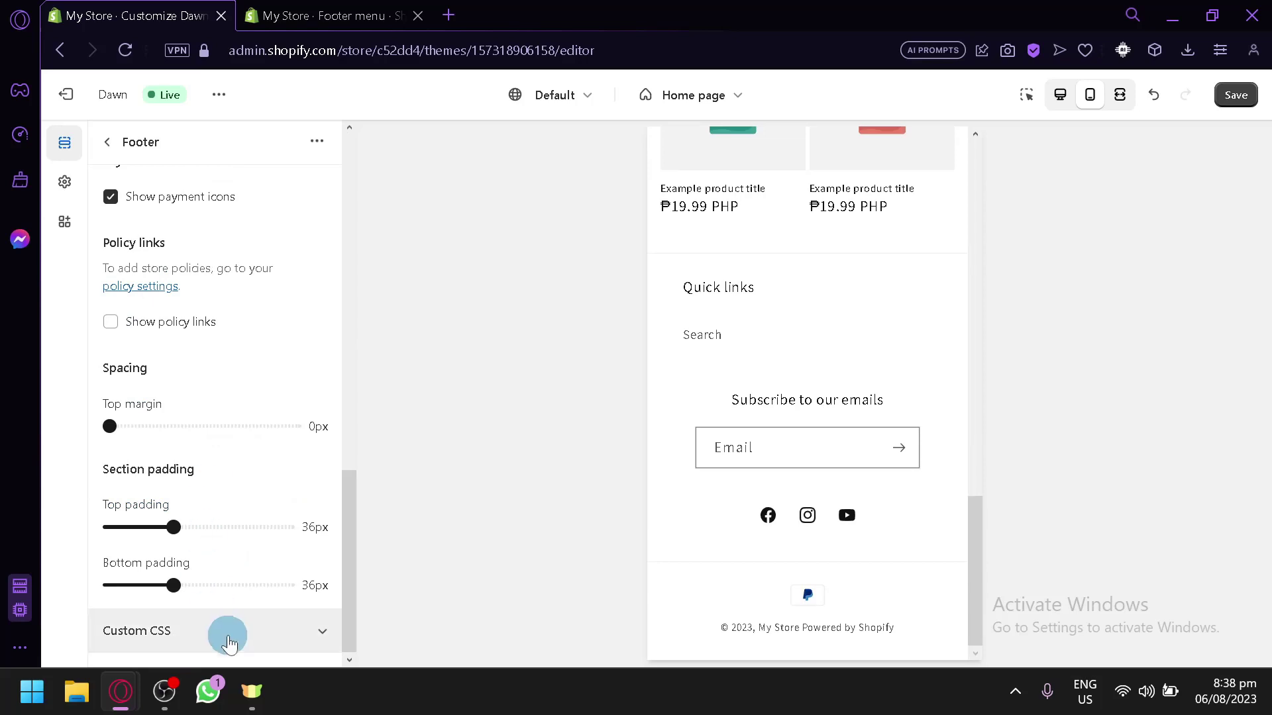
scroll(168, 289, up, 8)
scroll(673, 409, up, 4)
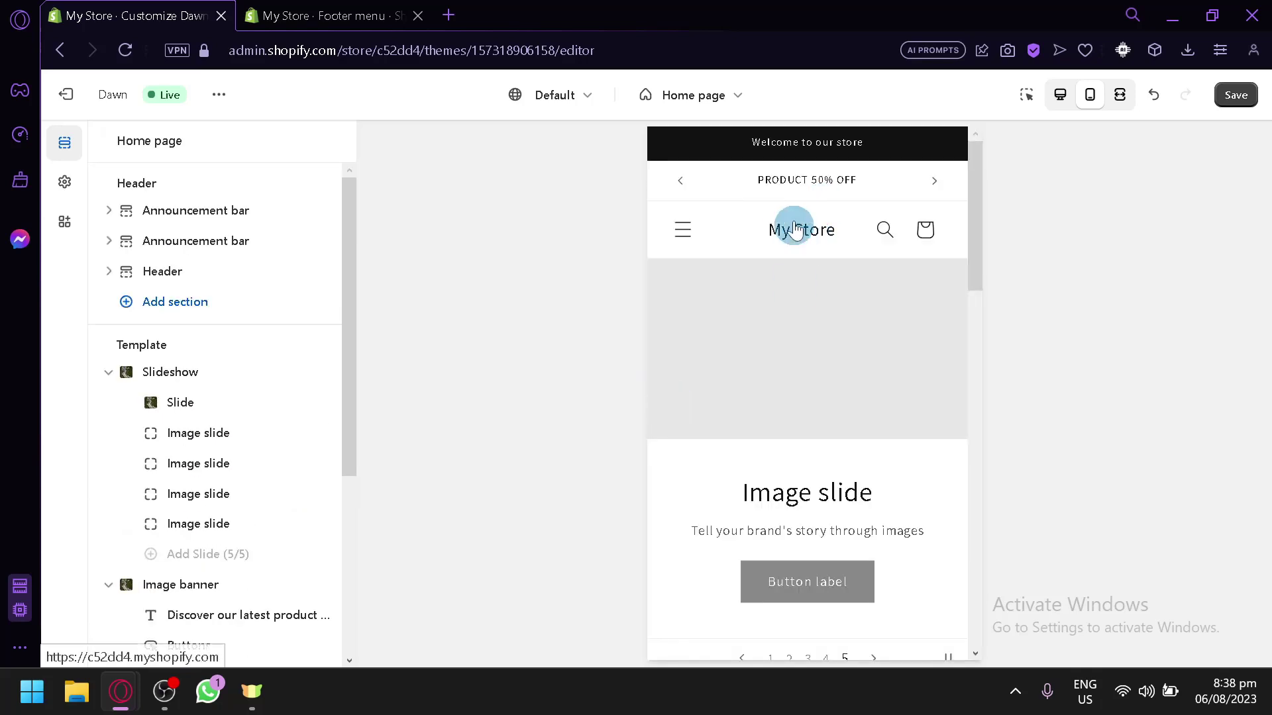
- Open the theme settings and look through the available setting categories
click(69, 196)
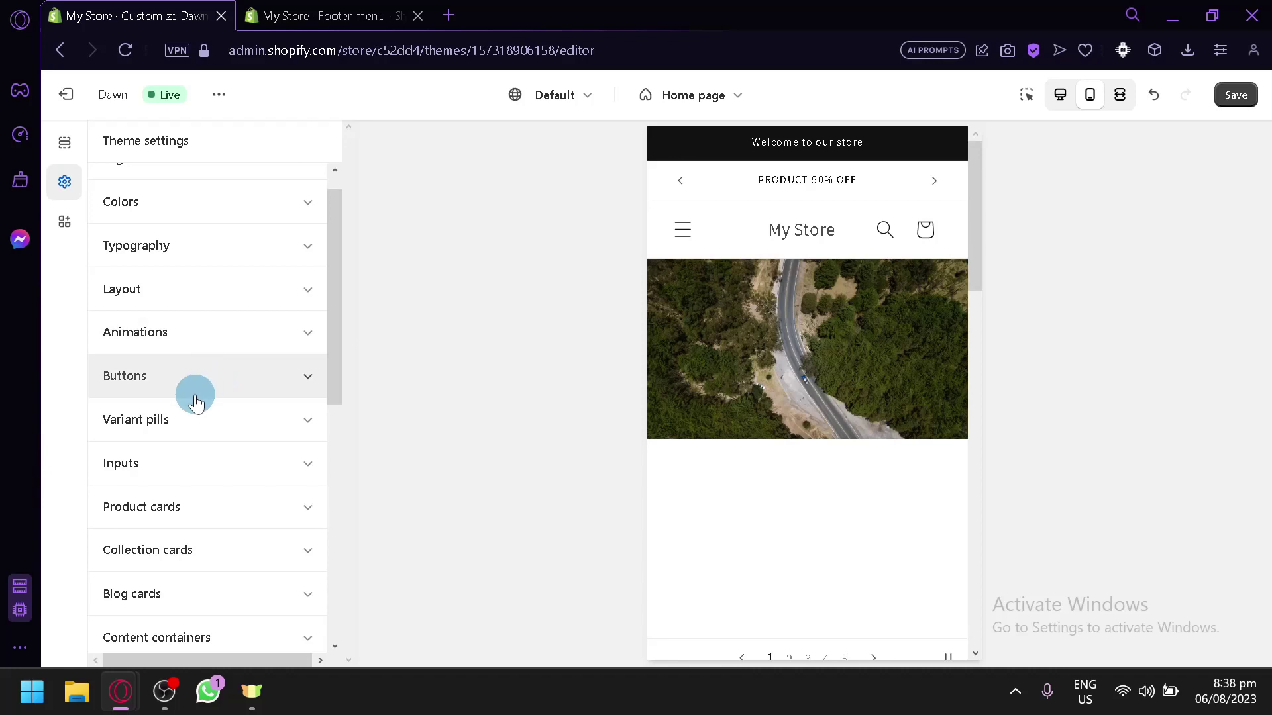
scroll(193, 489, down, 6)
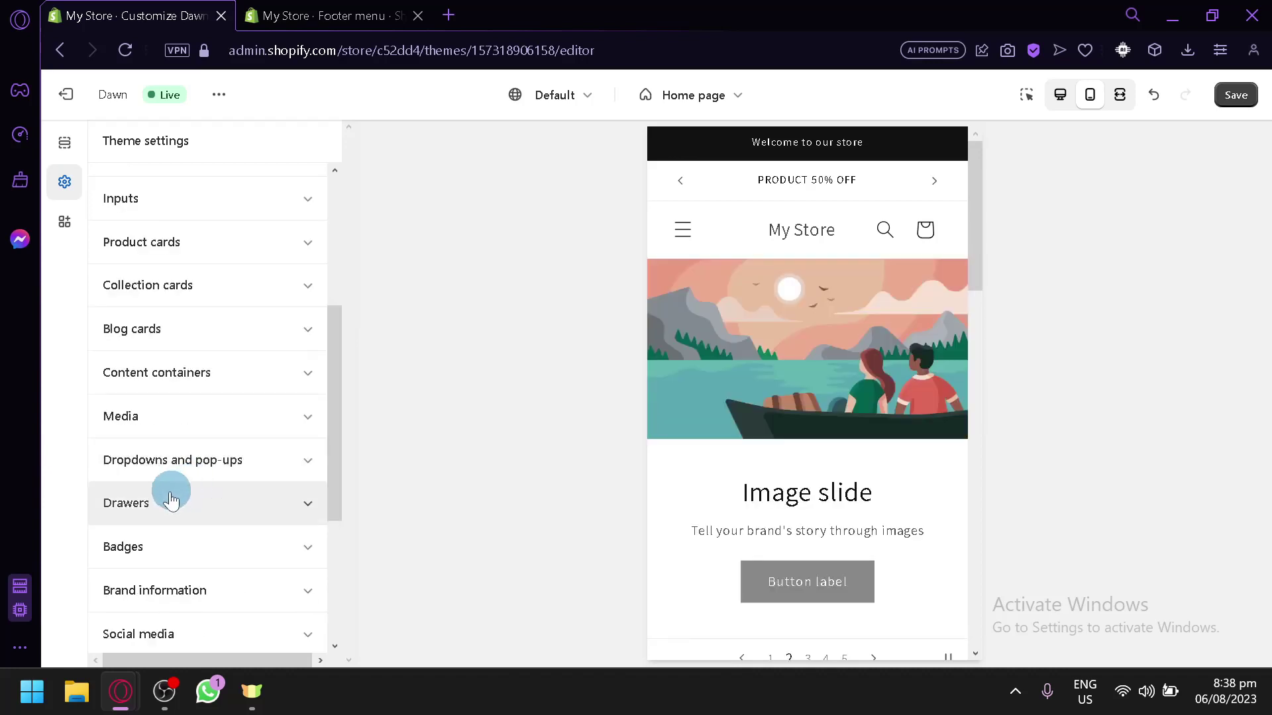
scroll(273, 400, down, 3)
scroll(133, 402, up, 9)
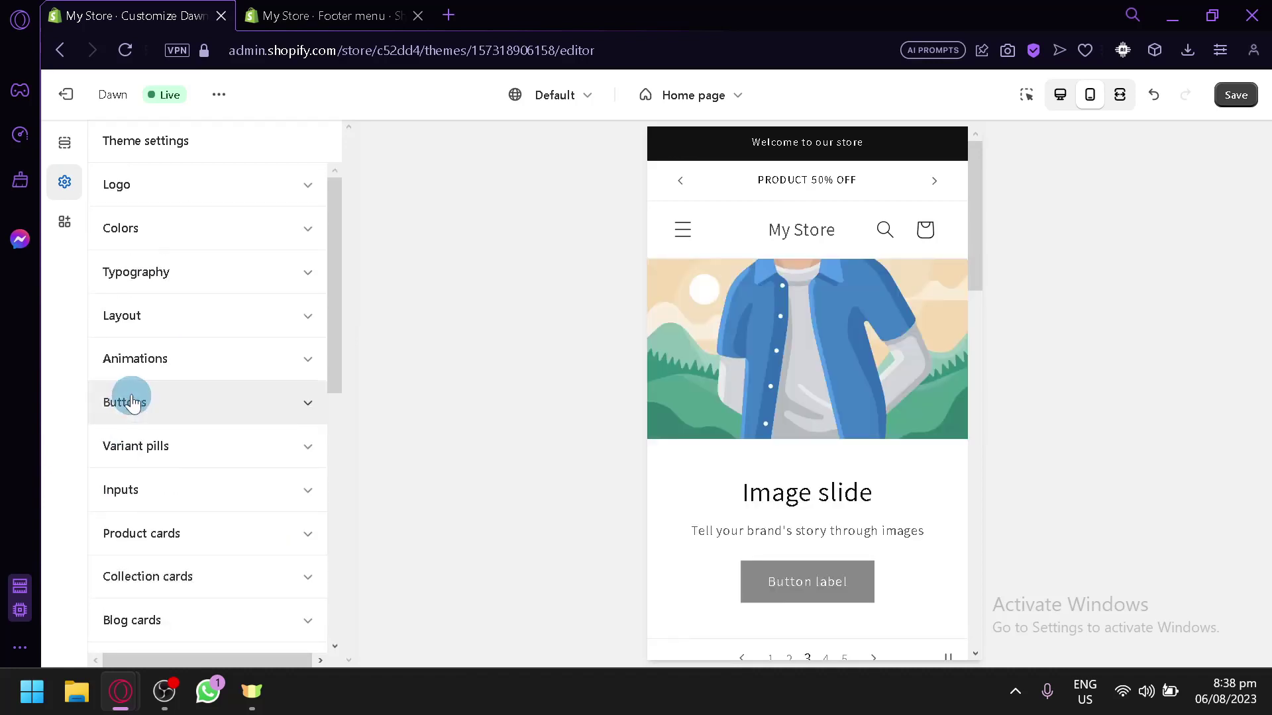
- Expand the Logo settings, look at the Staff Favorites free images for the logo, and close the image picker without choosing one
click(310, 187)
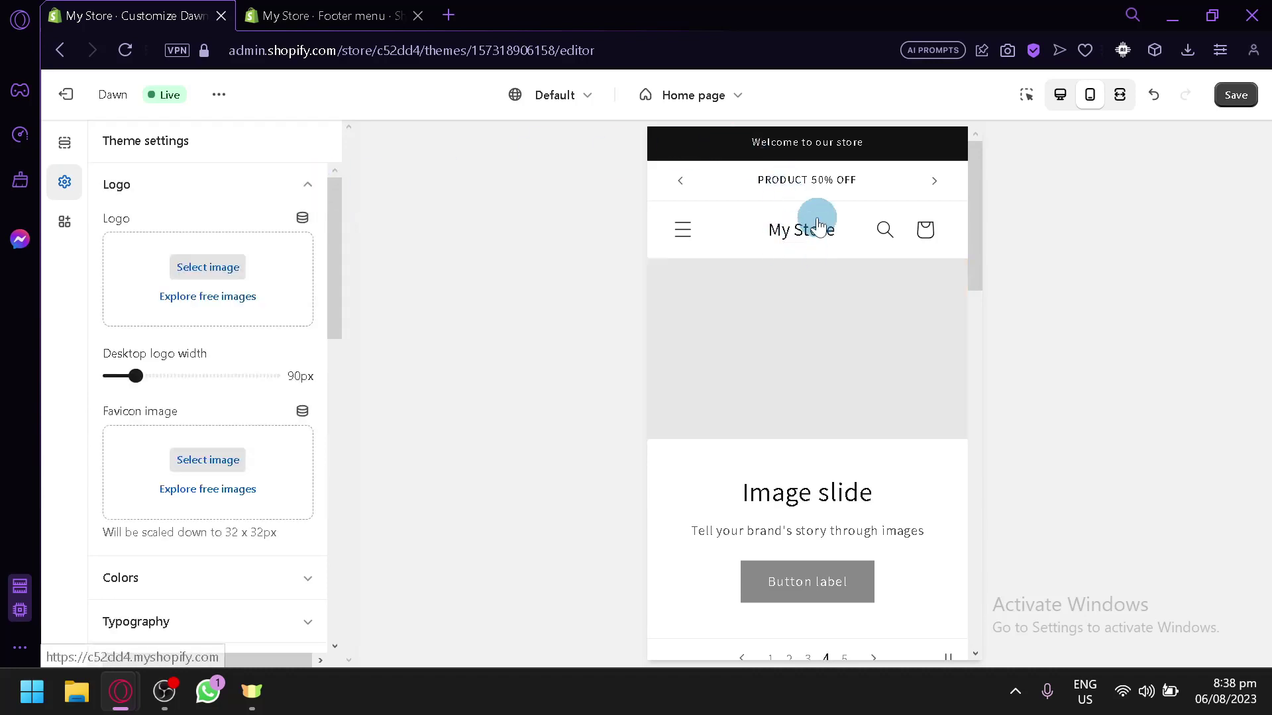
click(192, 296)
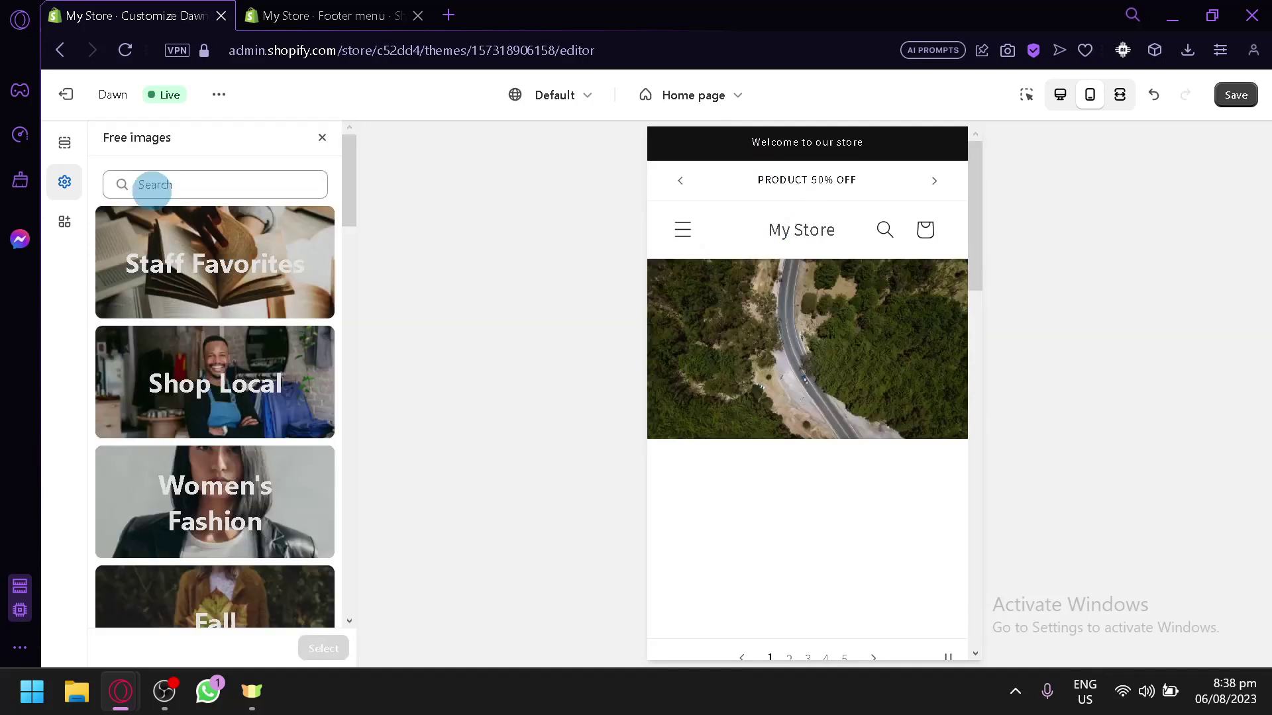
click(278, 280)
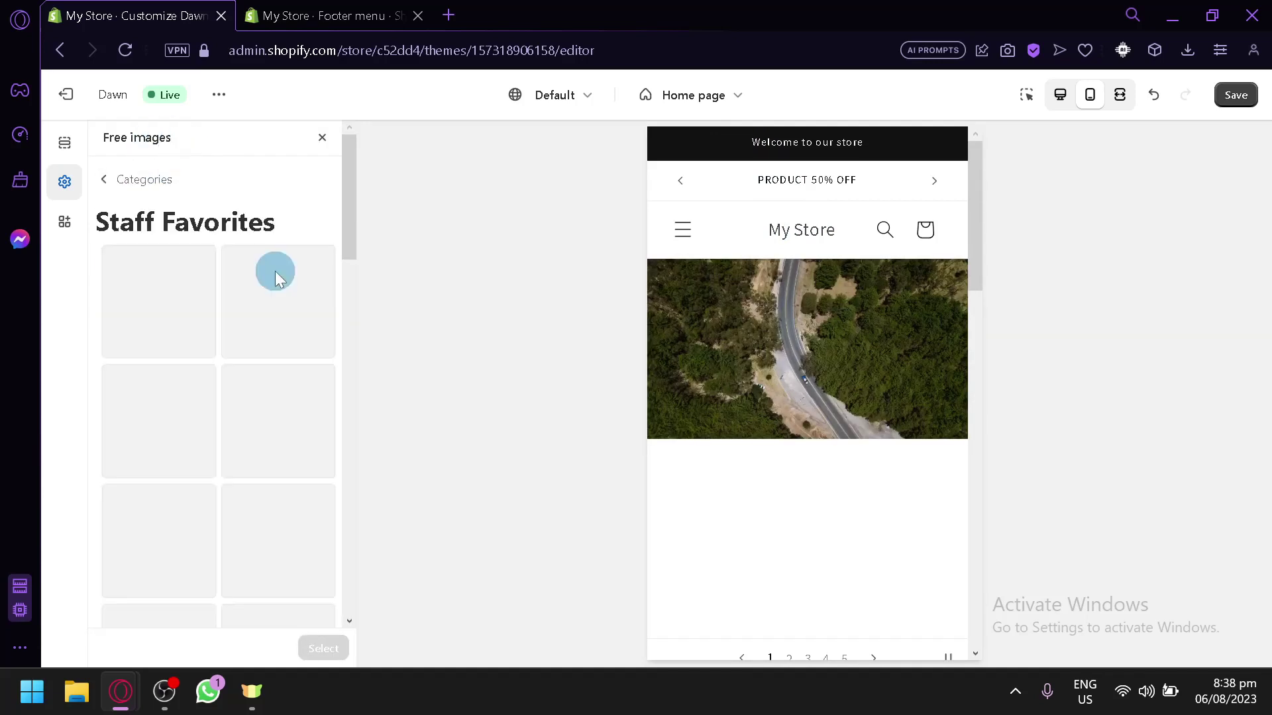
scroll(171, 345, down, 2)
scroll(159, 311, up, 3)
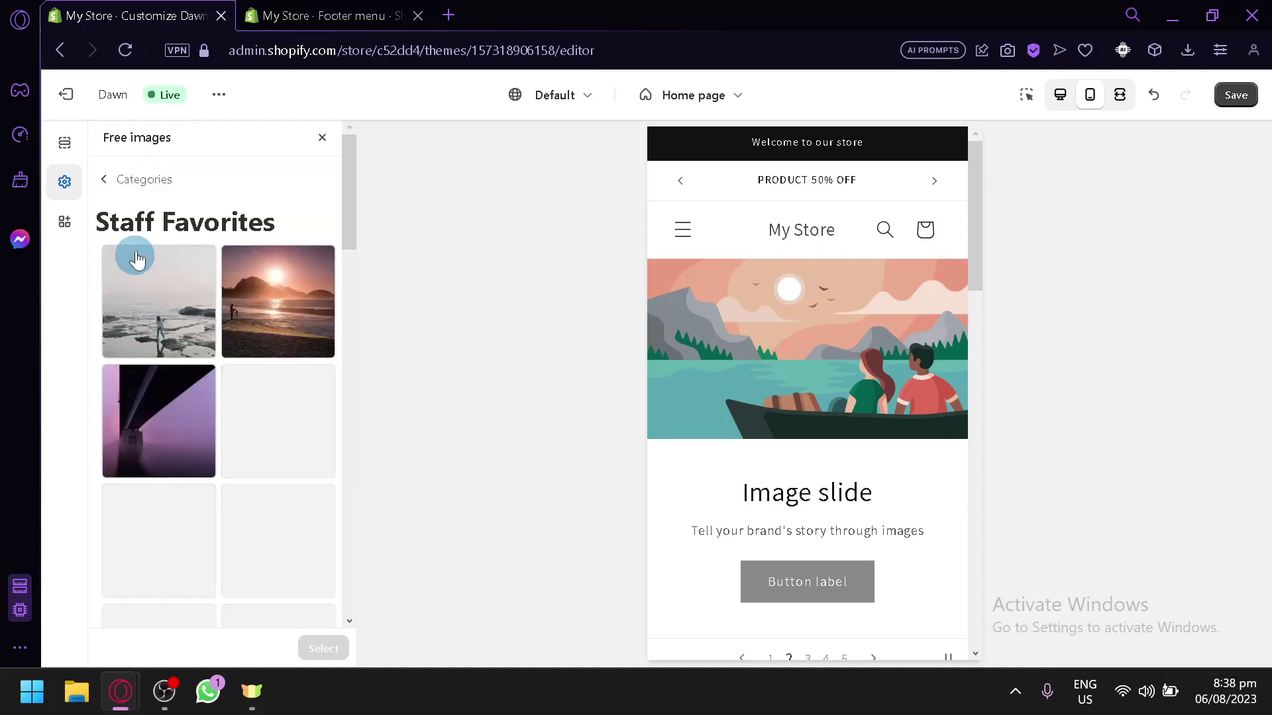
click(319, 139)
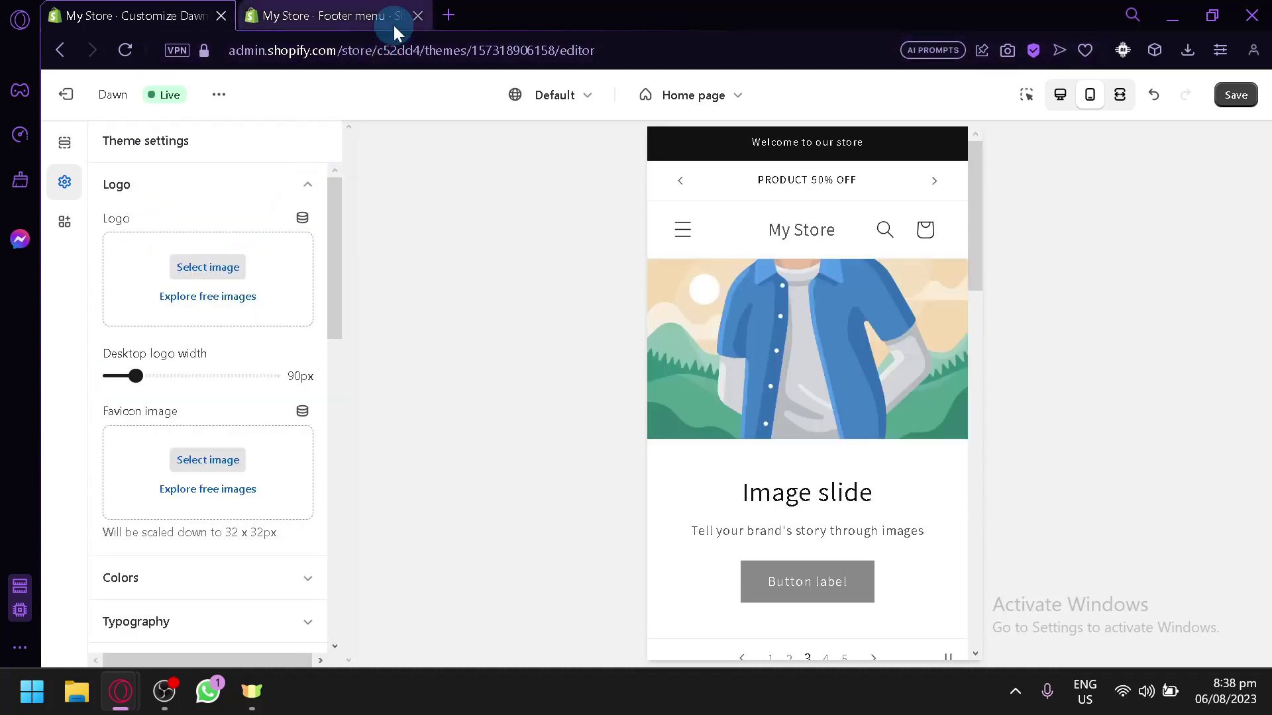
- Open canva.com in a new browser tab
click(459, 8)
text(can)
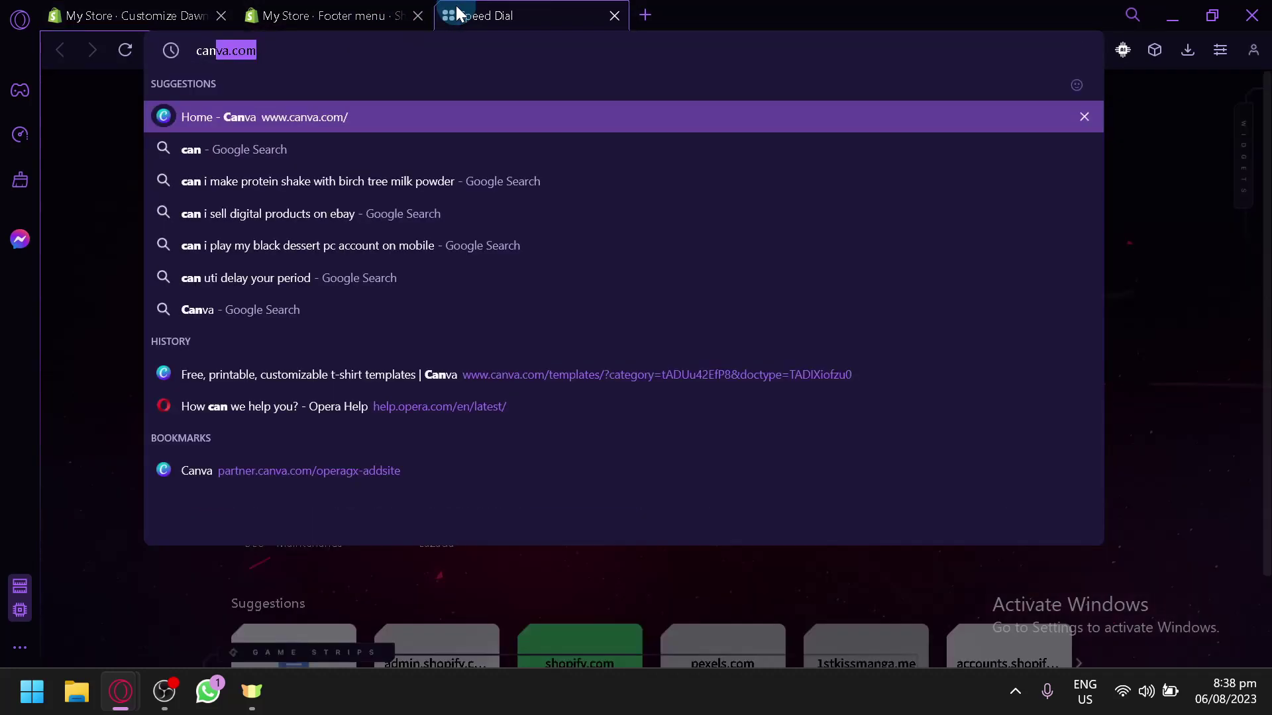
key(Return)
click(178, 8)
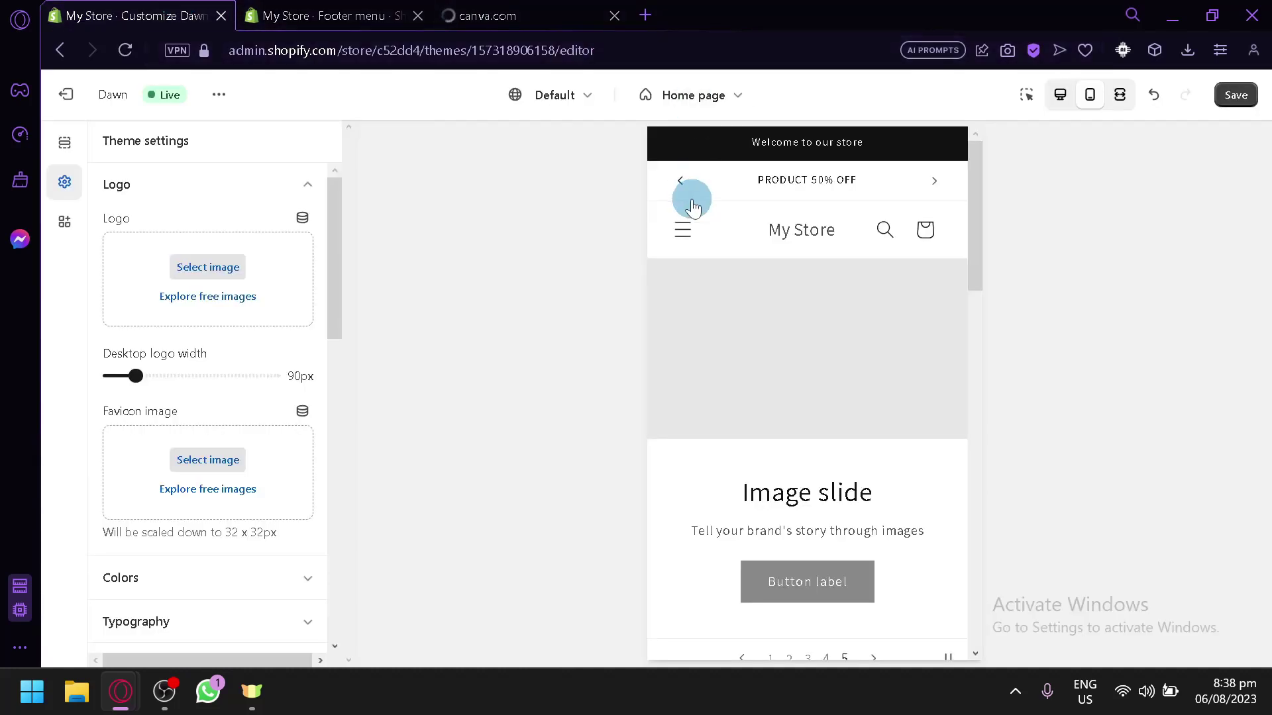
click(517, 13)
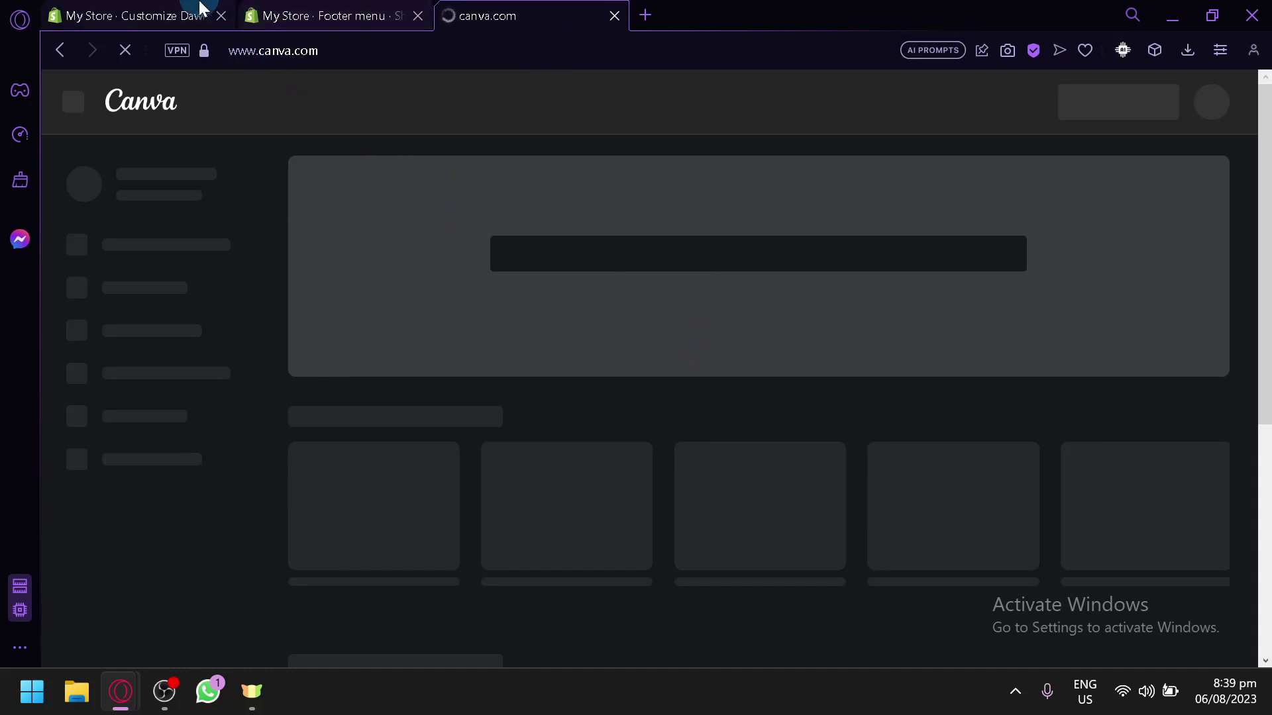
click(145, 15)
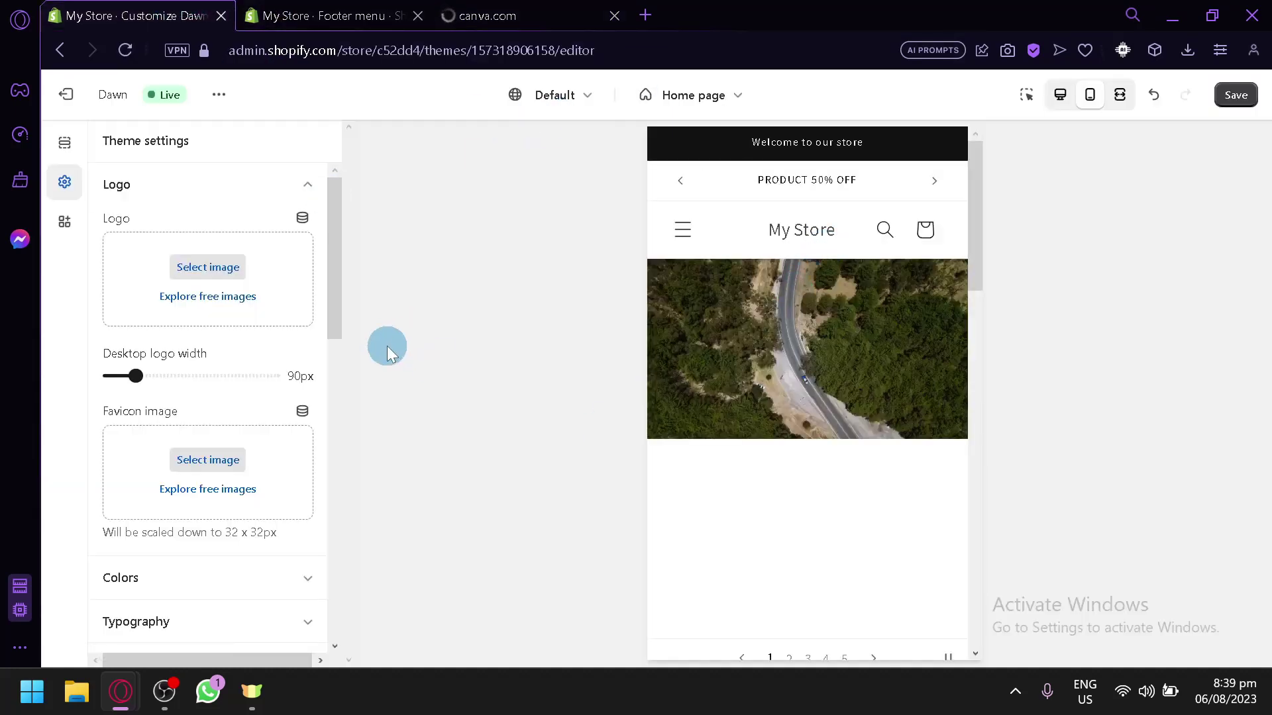
click(531, 11)
scroll(625, 349, down, 5)
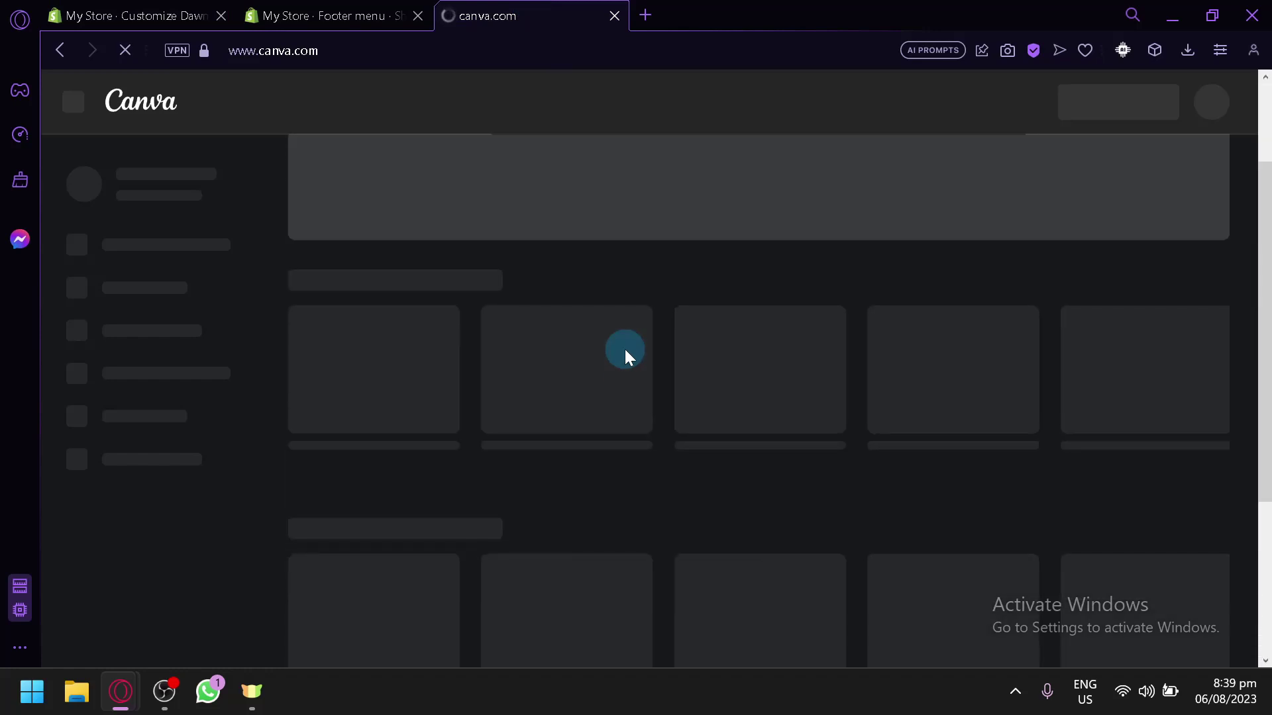
click(133, 16)
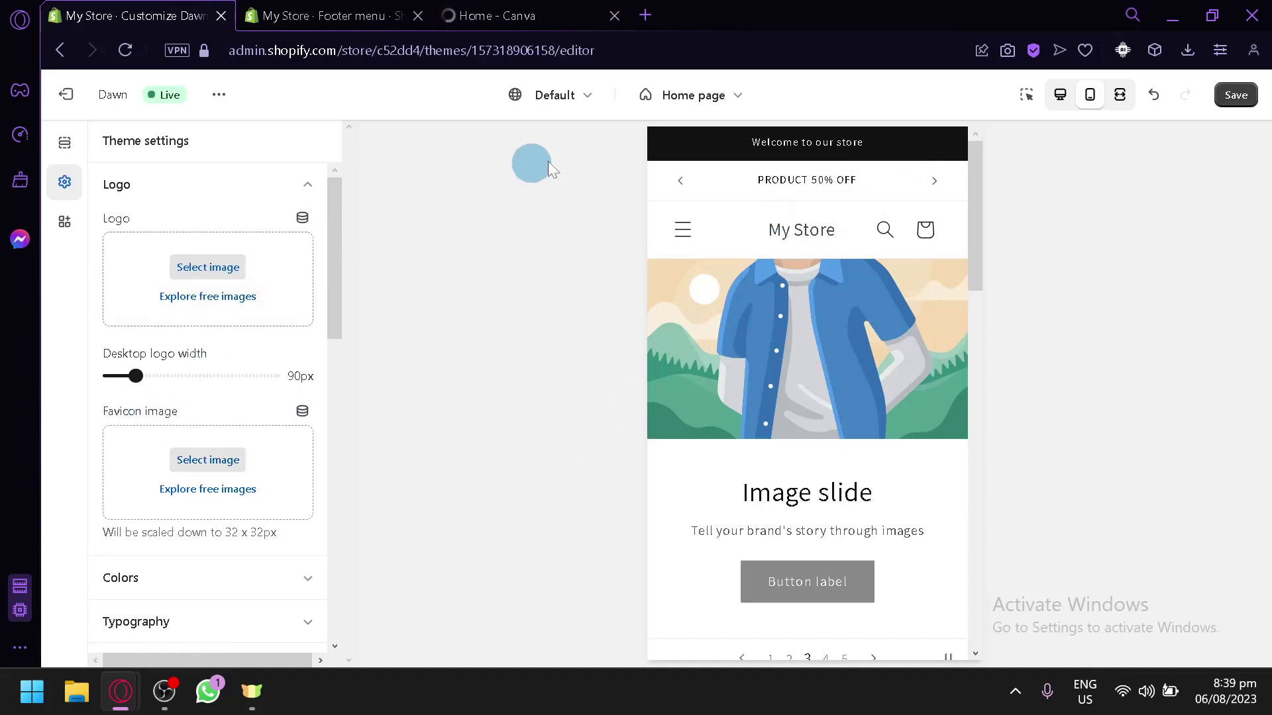
click(565, 9)
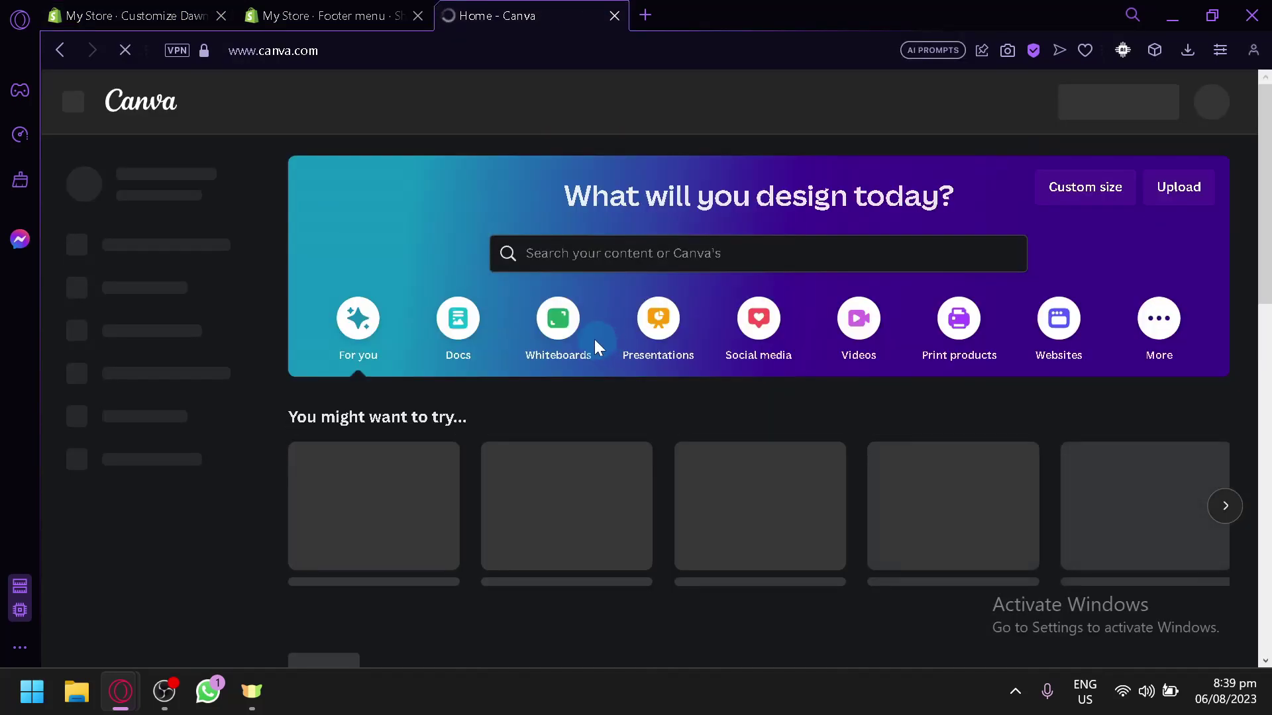
click(161, 13)
click(465, 104)
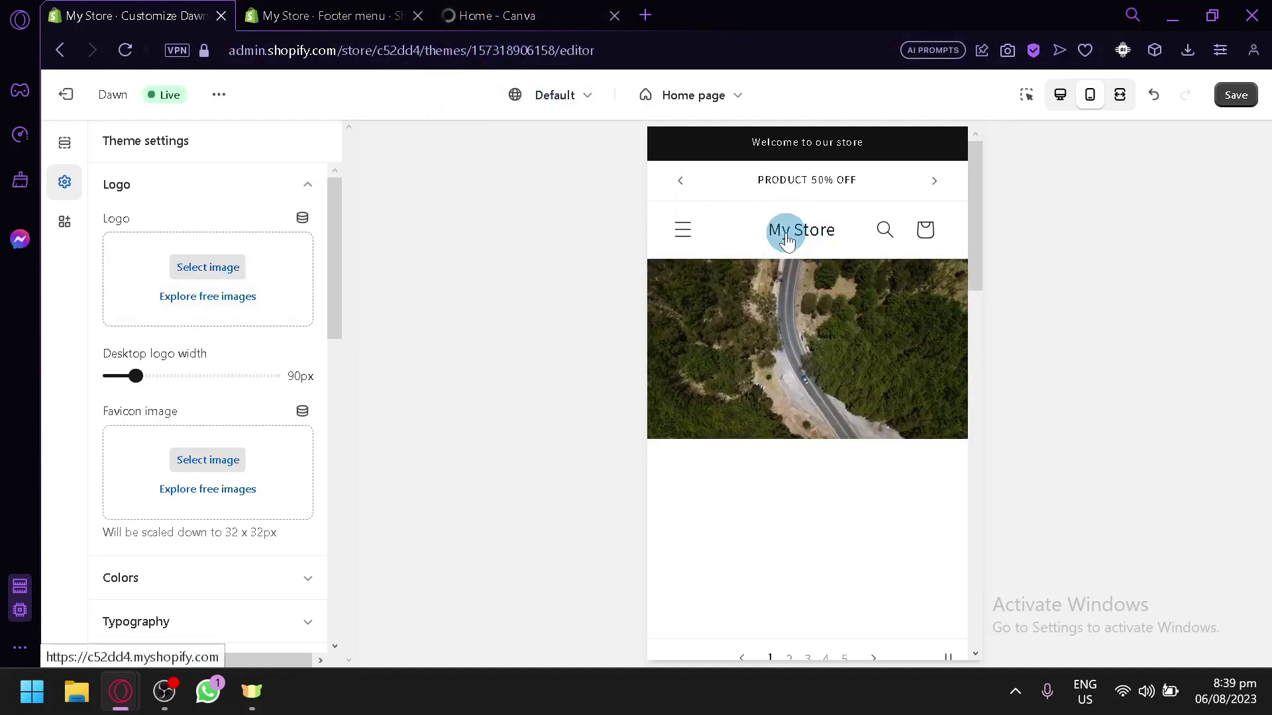
- Close the Canva tab and return to the Shopify theme editor
click(596, 14)
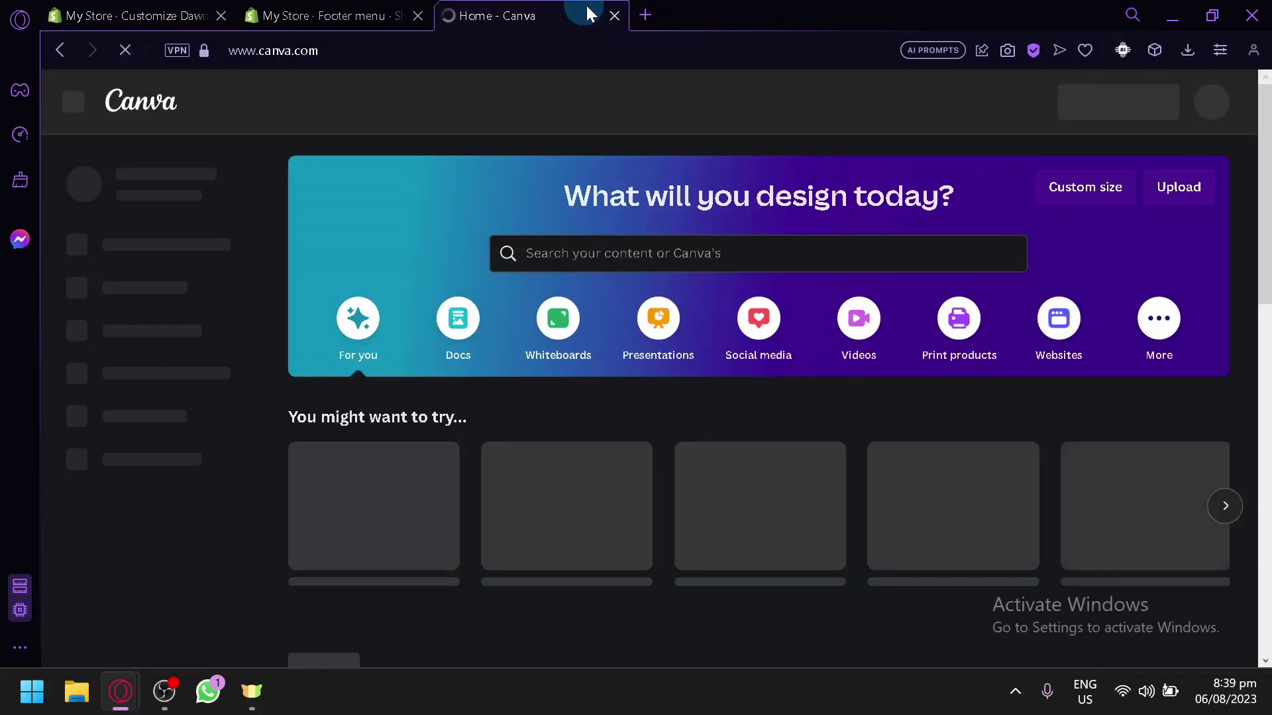
click(615, 15)
click(133, 15)
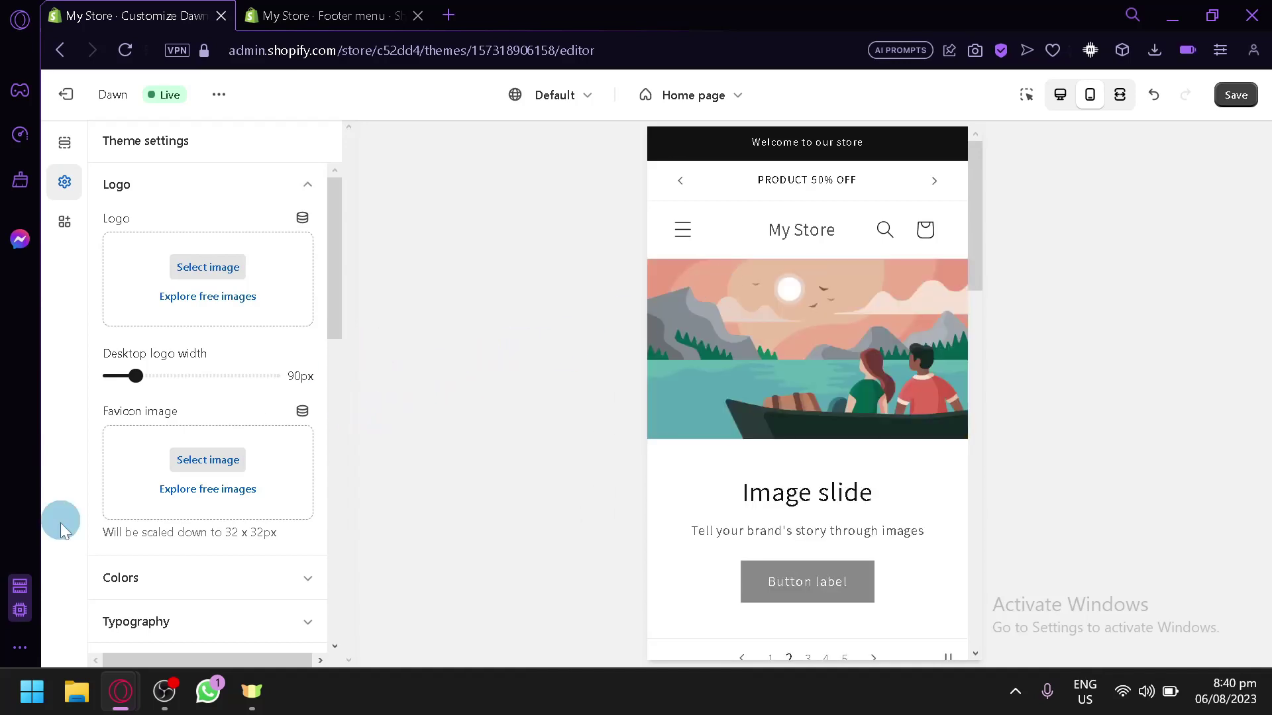
- Add a new color scheme in the theme's color settings
scroll(182, 377, down, 2)
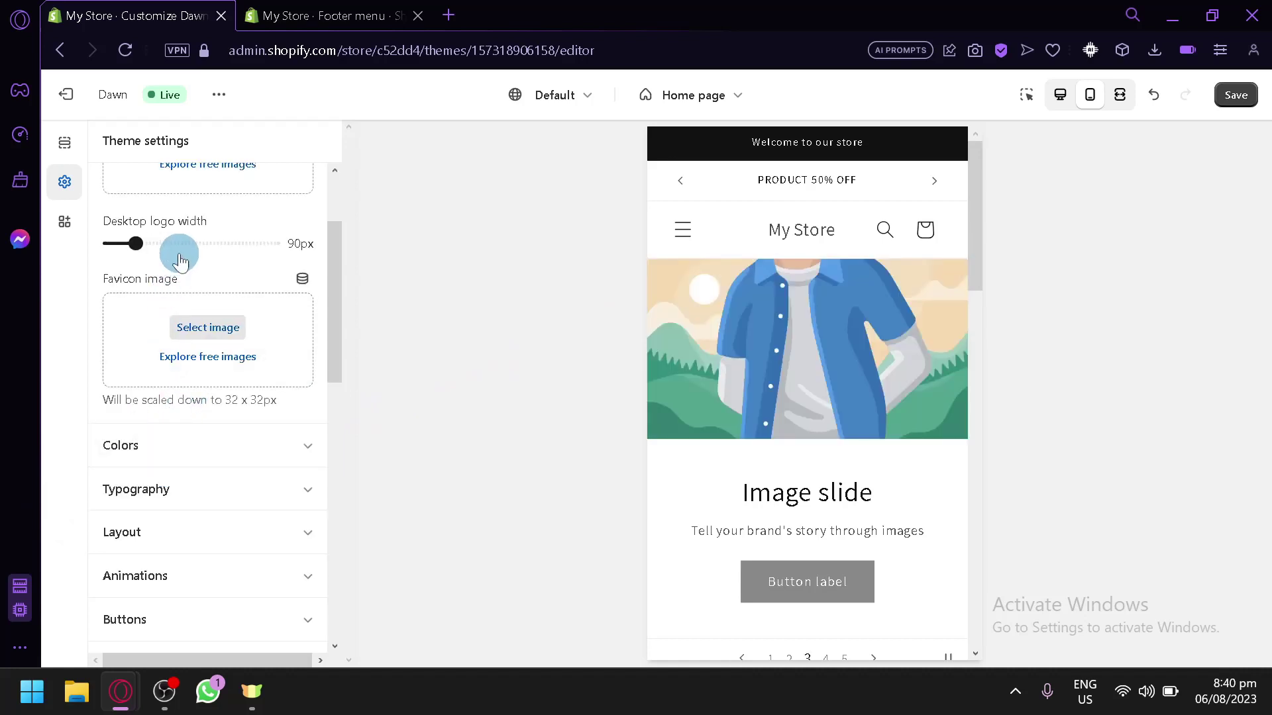
scroll(176, 245, up, 2)
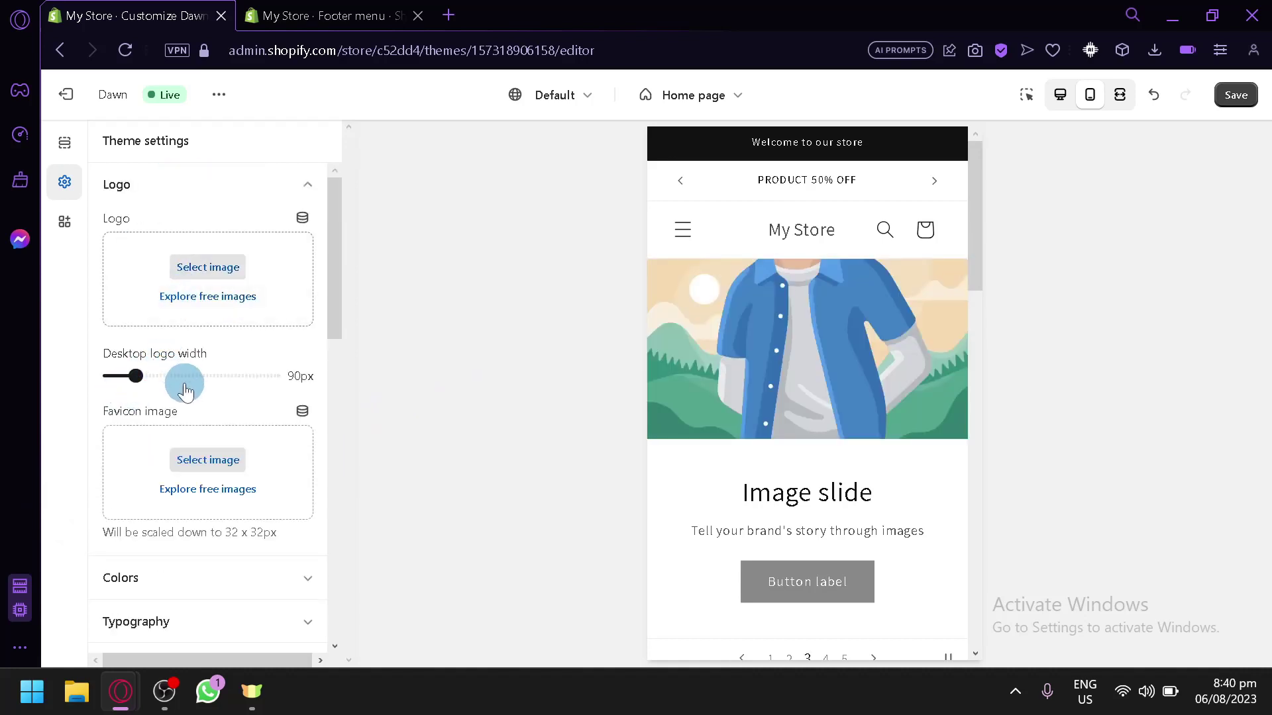
scroll(192, 418, down, 2)
click(220, 445)
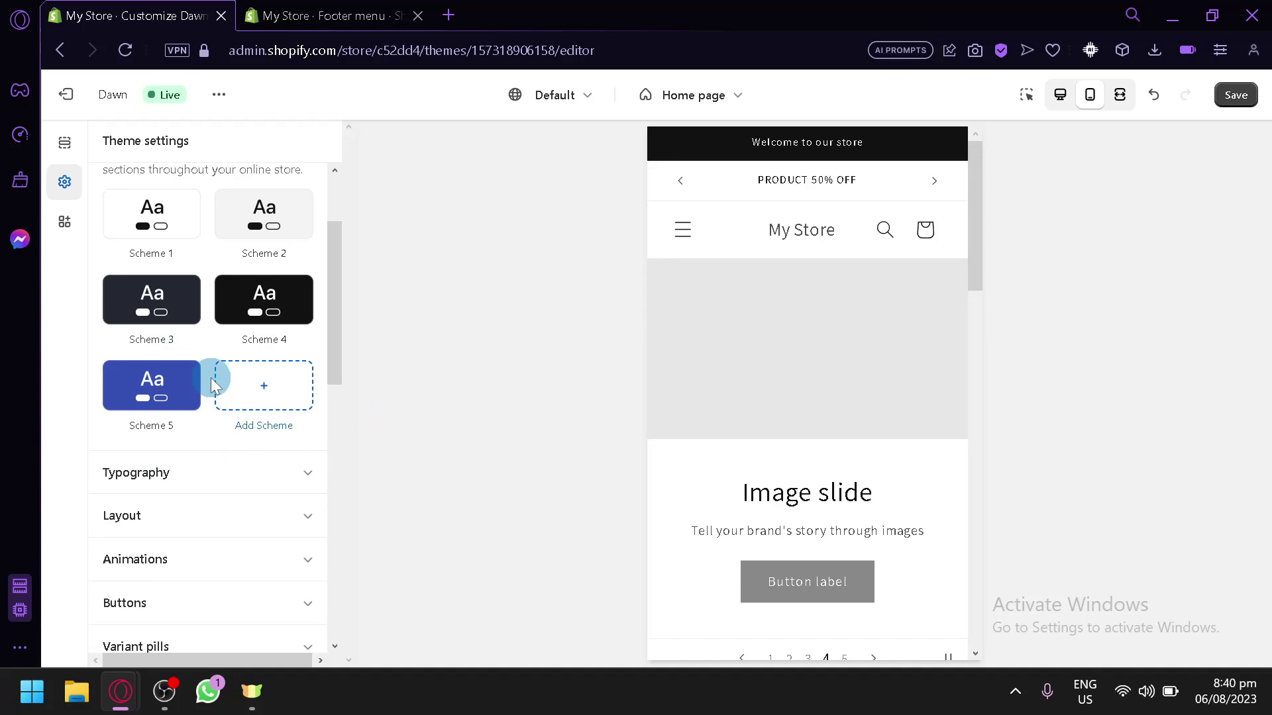
scroll(211, 377, up, 2)
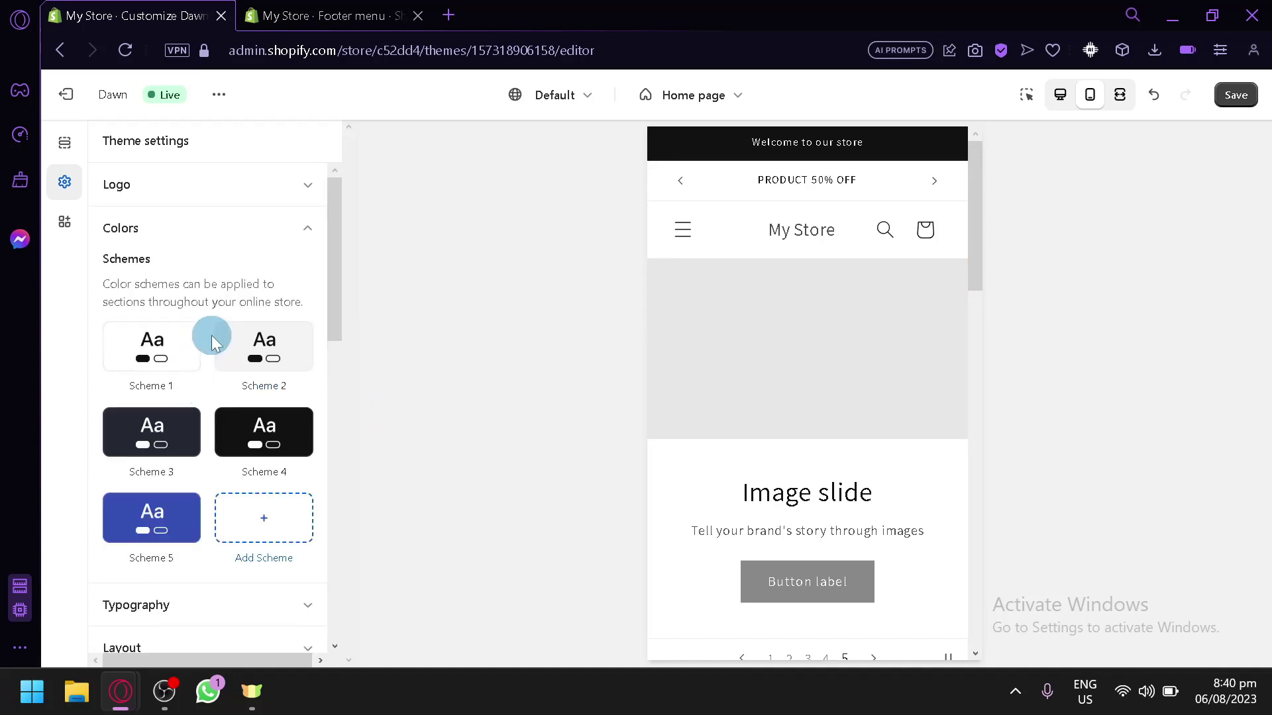
click(275, 525)
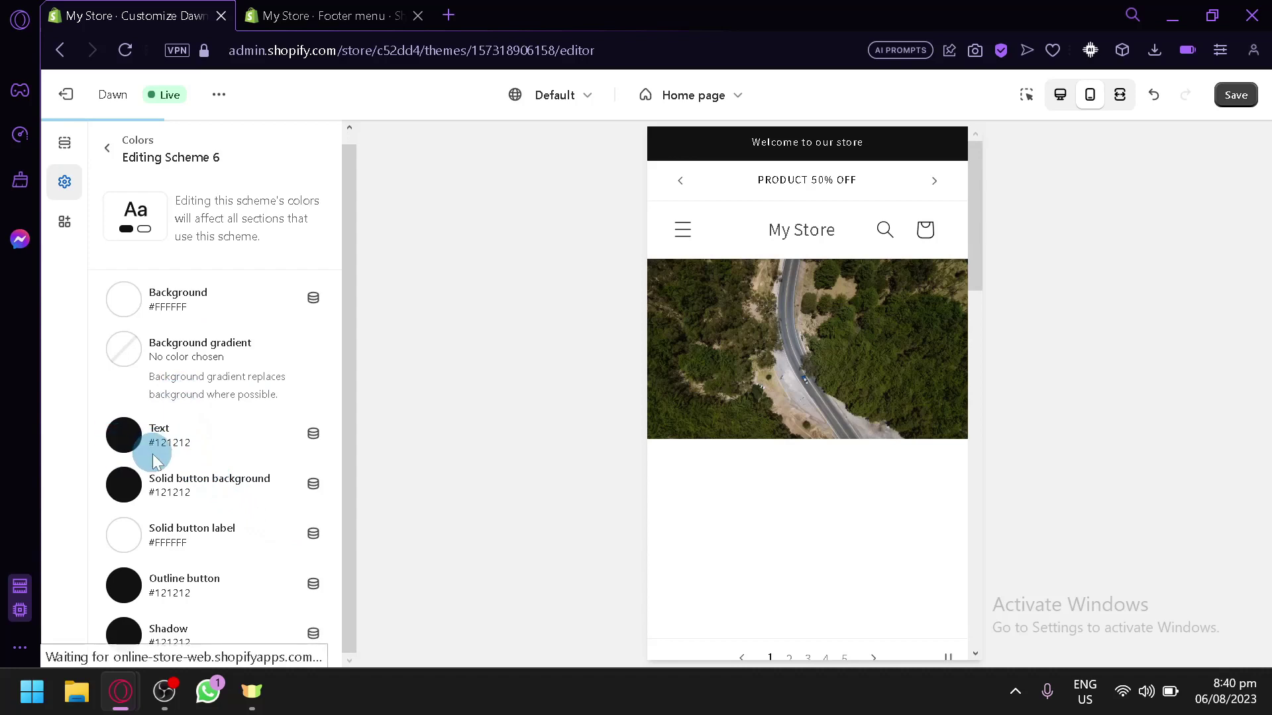
- Set the new scheme's solid button background to #FF0000 and its text color to #FFFFFF, and return to the theme settings
click(126, 485)
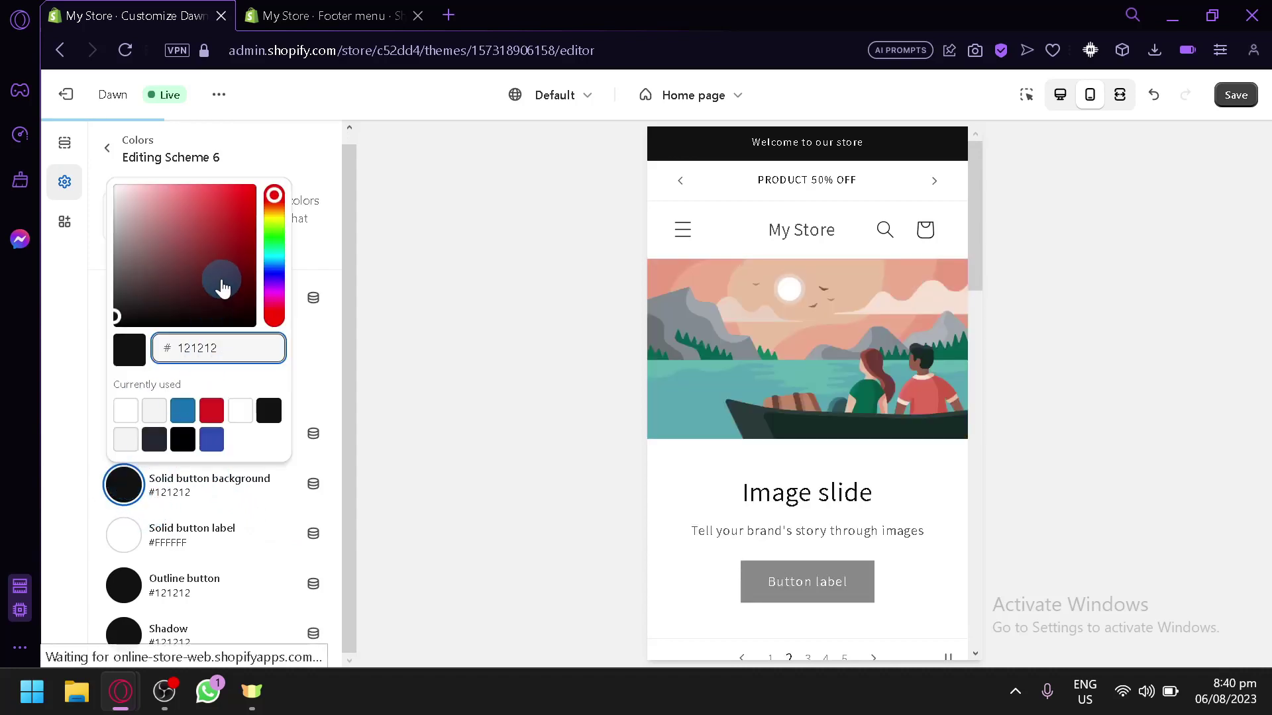
drag(219, 278, 269, 149)
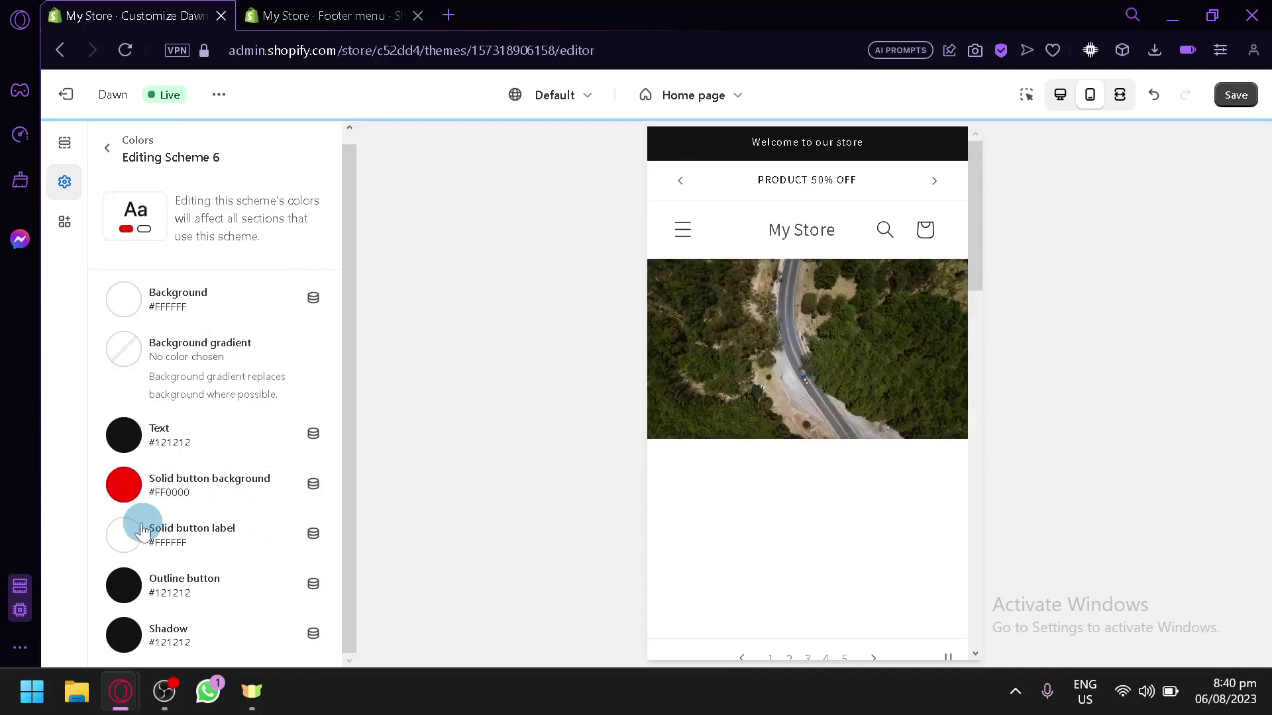
click(137, 422)
drag(198, 189, 92, 89)
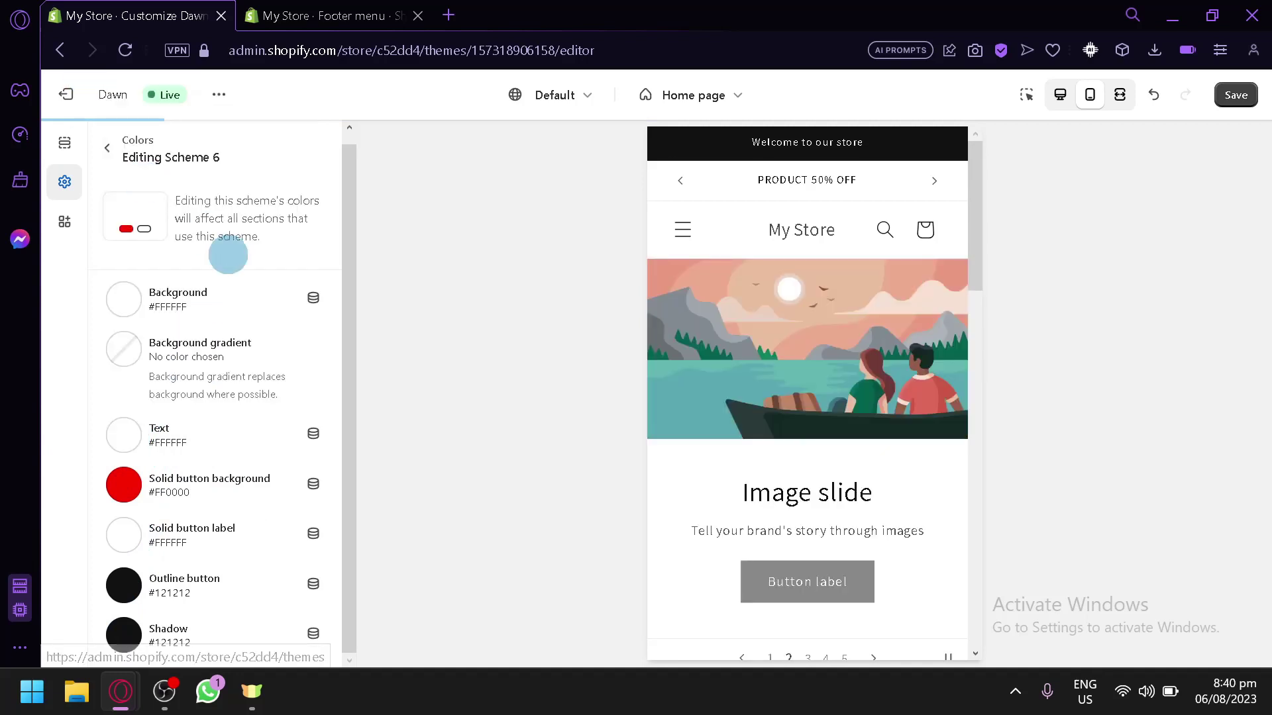
click(106, 148)
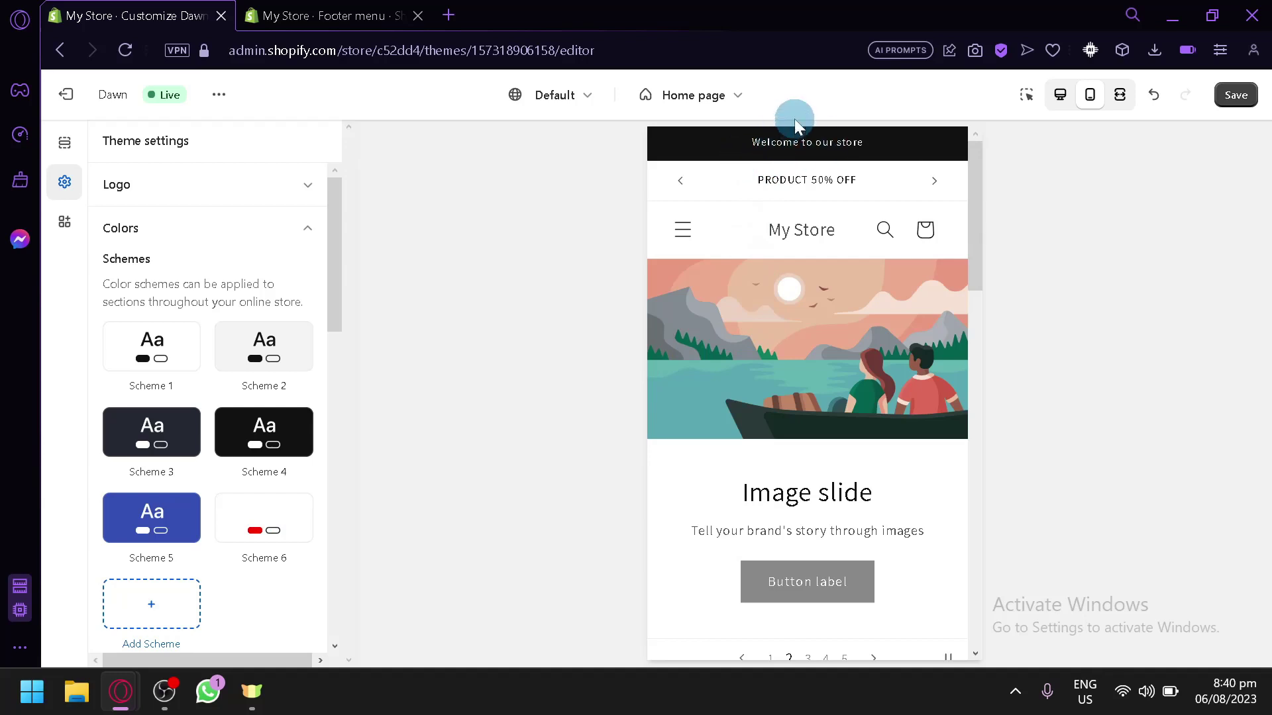
- Change the theme's headings font to Abril Fatface in the typography settings
scroll(179, 369, down, 6)
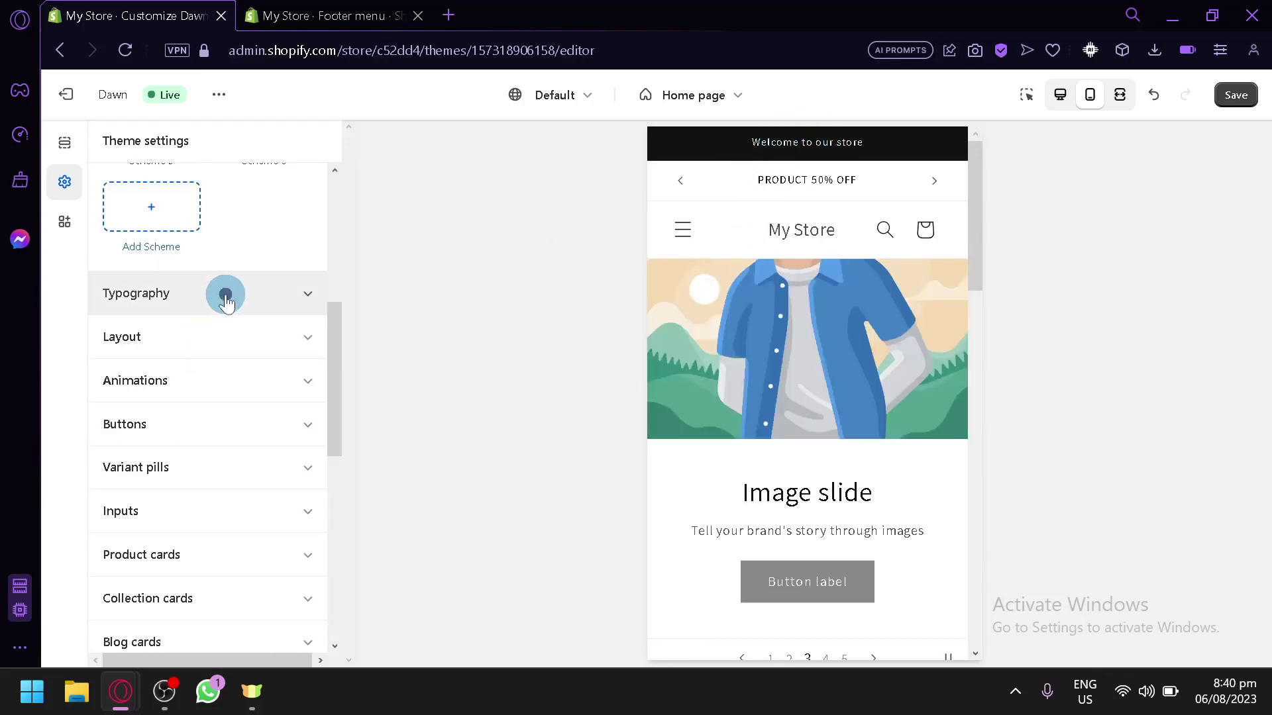
click(224, 292)
scroll(226, 296, up, 6)
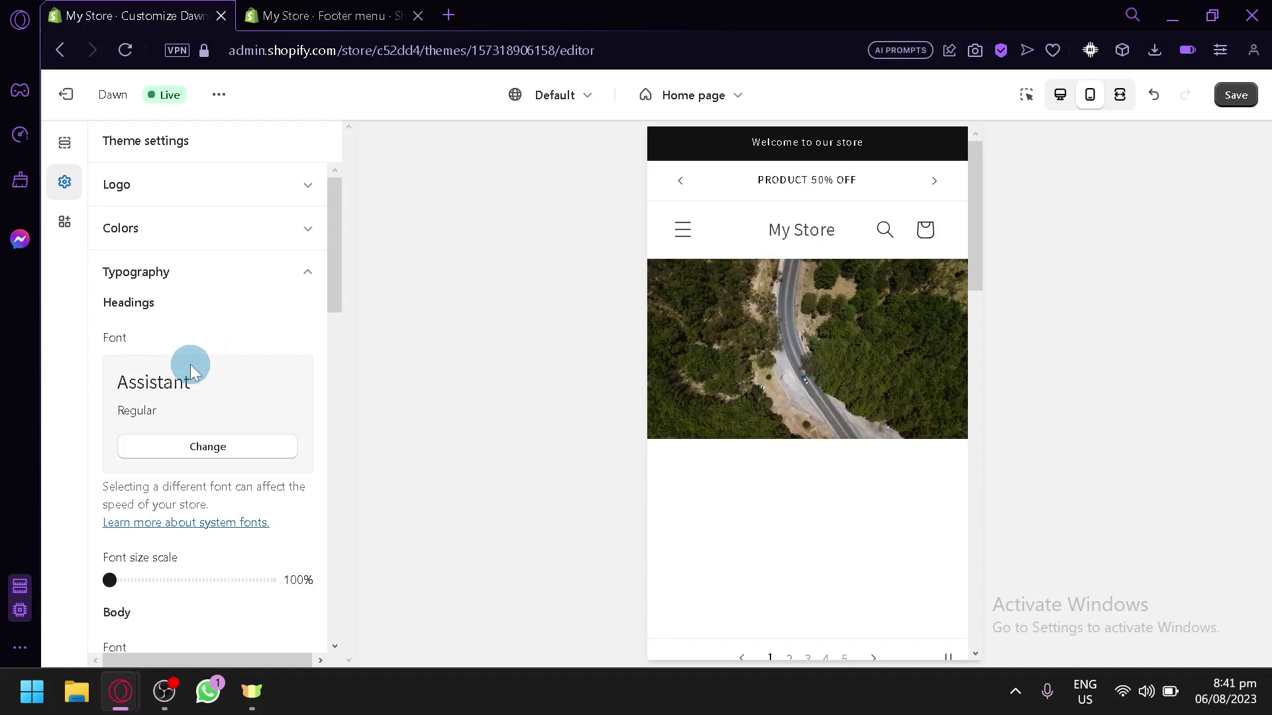
click(168, 437)
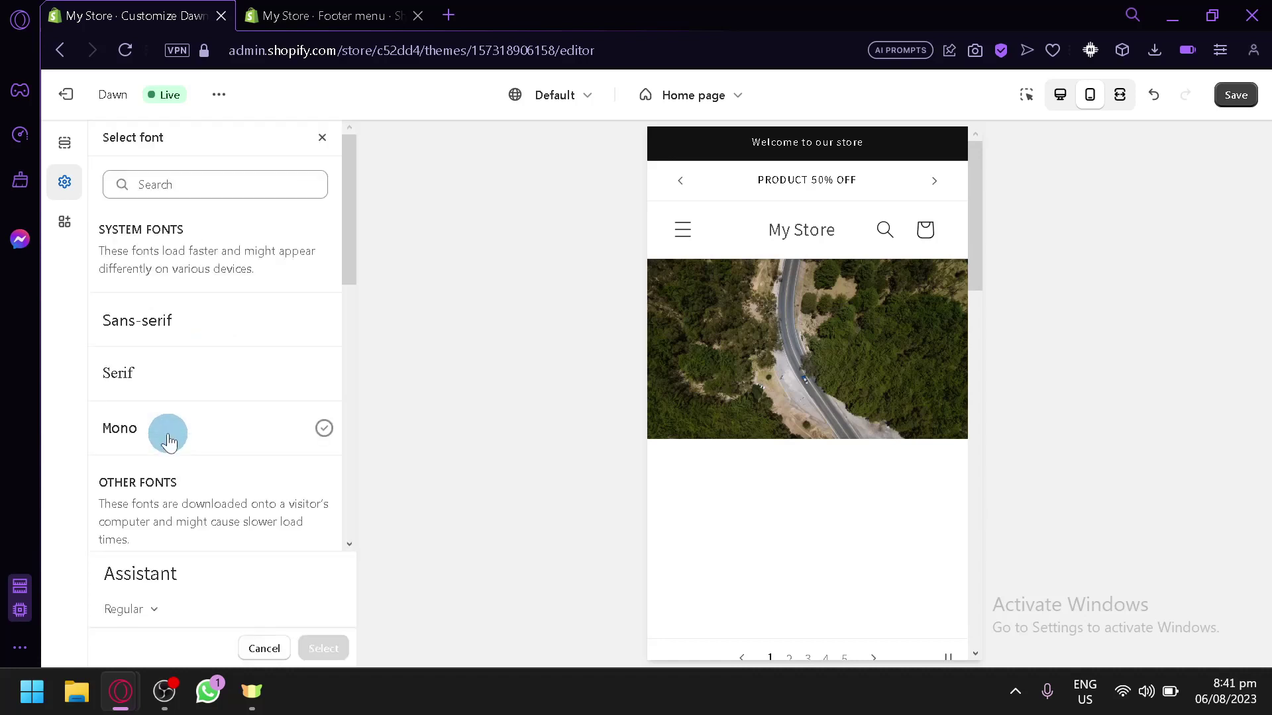
scroll(174, 424, down, 4)
scroll(186, 346, down, 2)
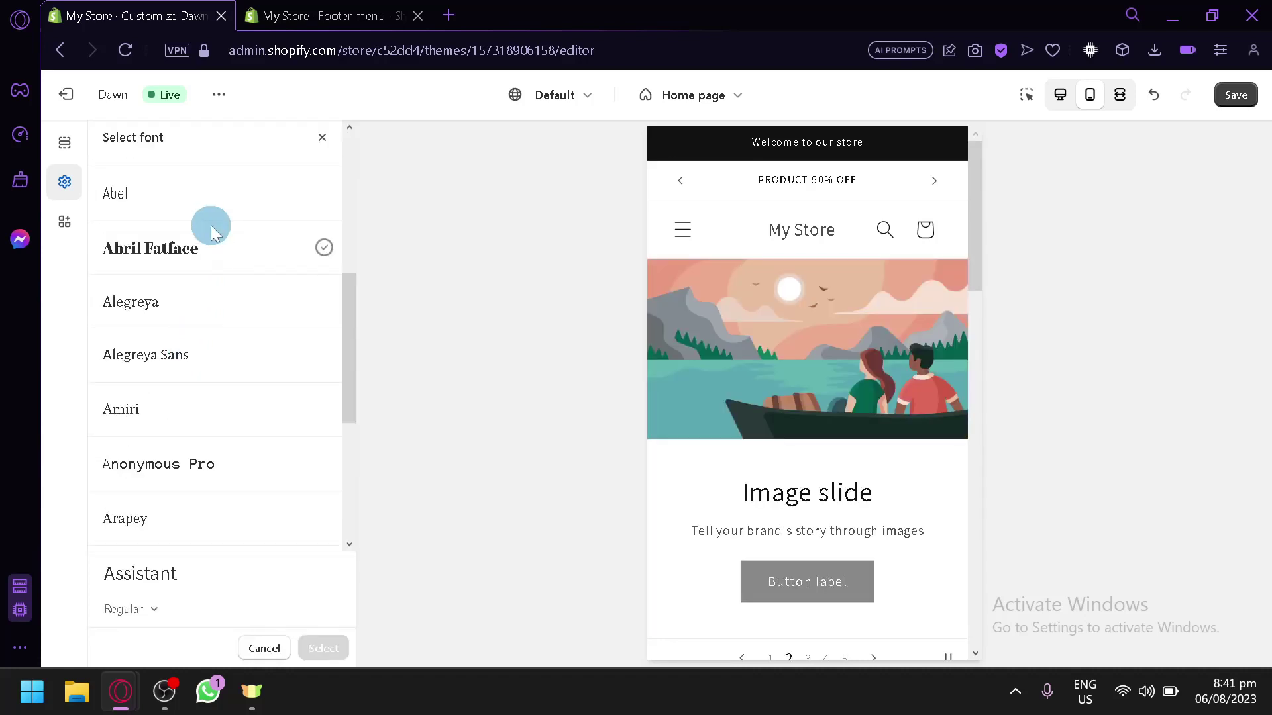
click(210, 249)
click(327, 646)
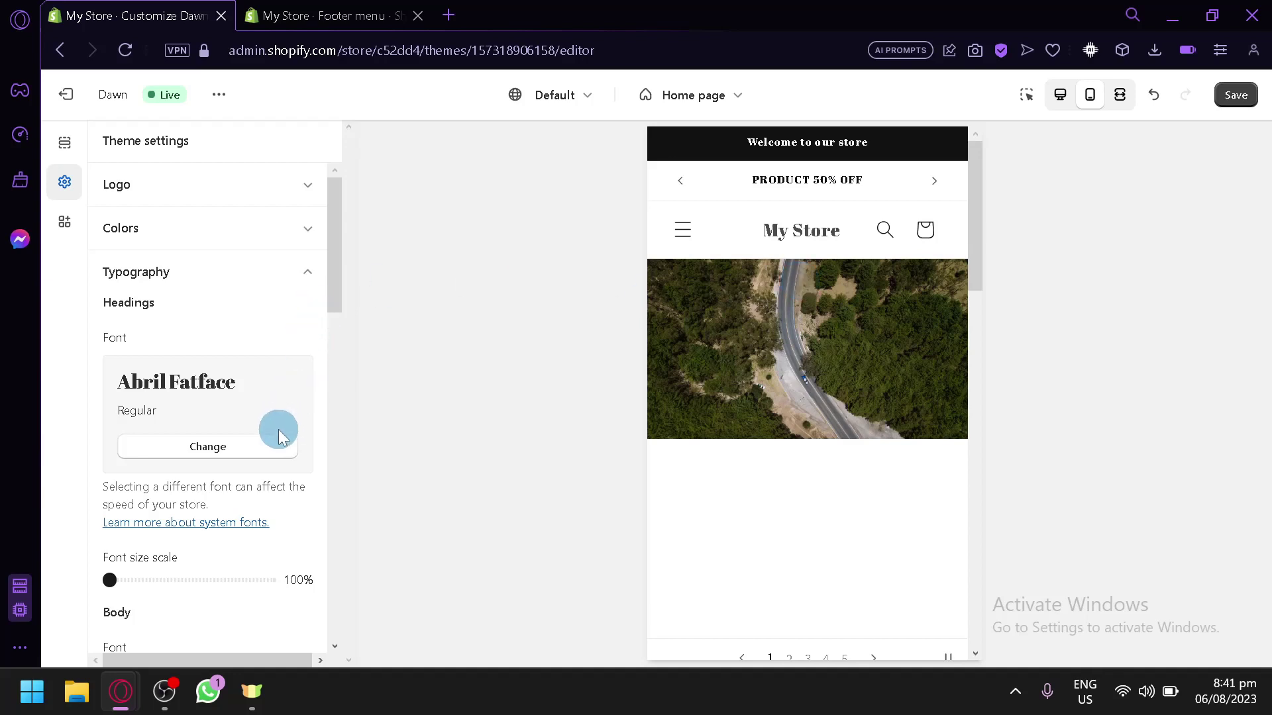
- Try a headings font size scale of 150% and set it back to 100%
scroll(228, 421, down, 2)
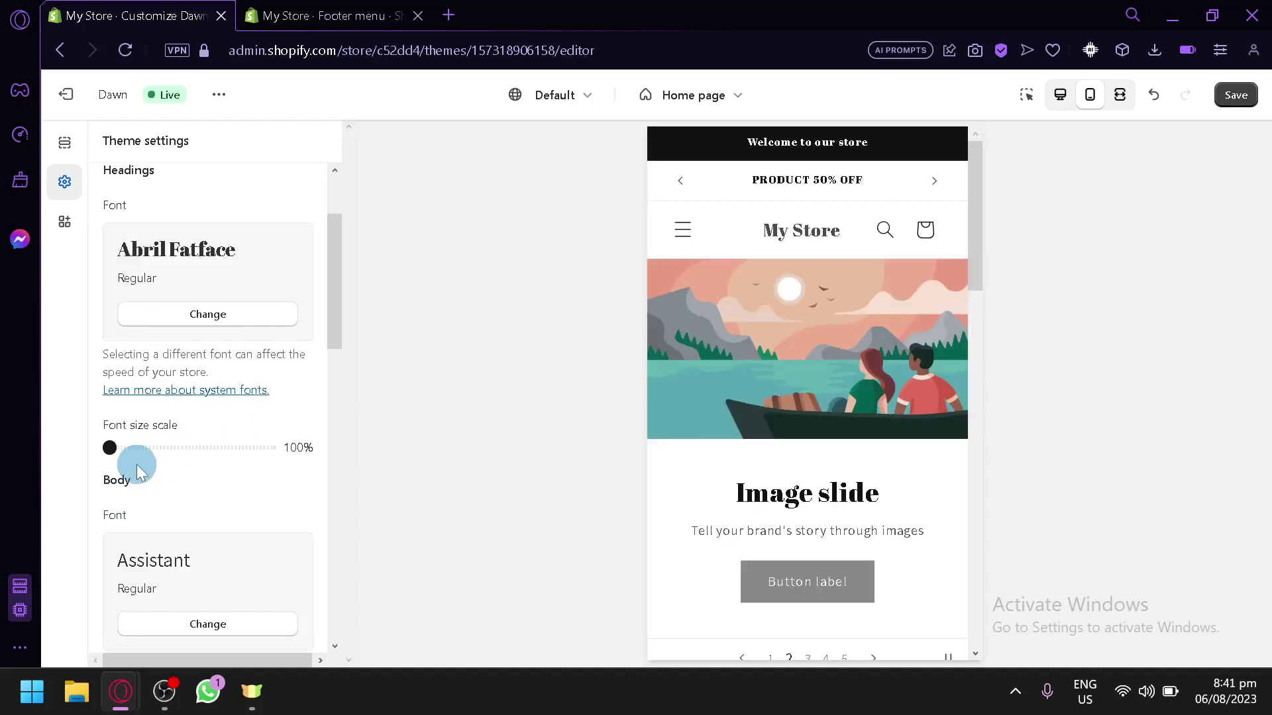
drag(110, 447, 299, 398)
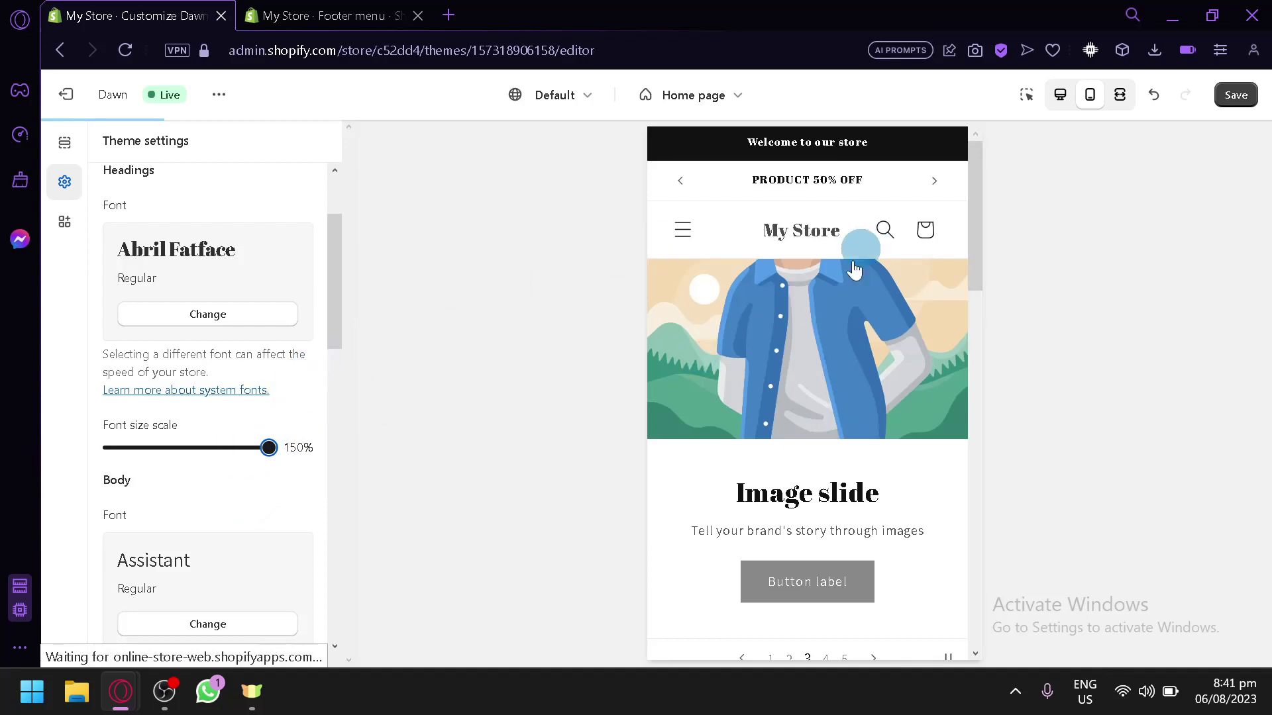
drag(266, 448, 10, 465)
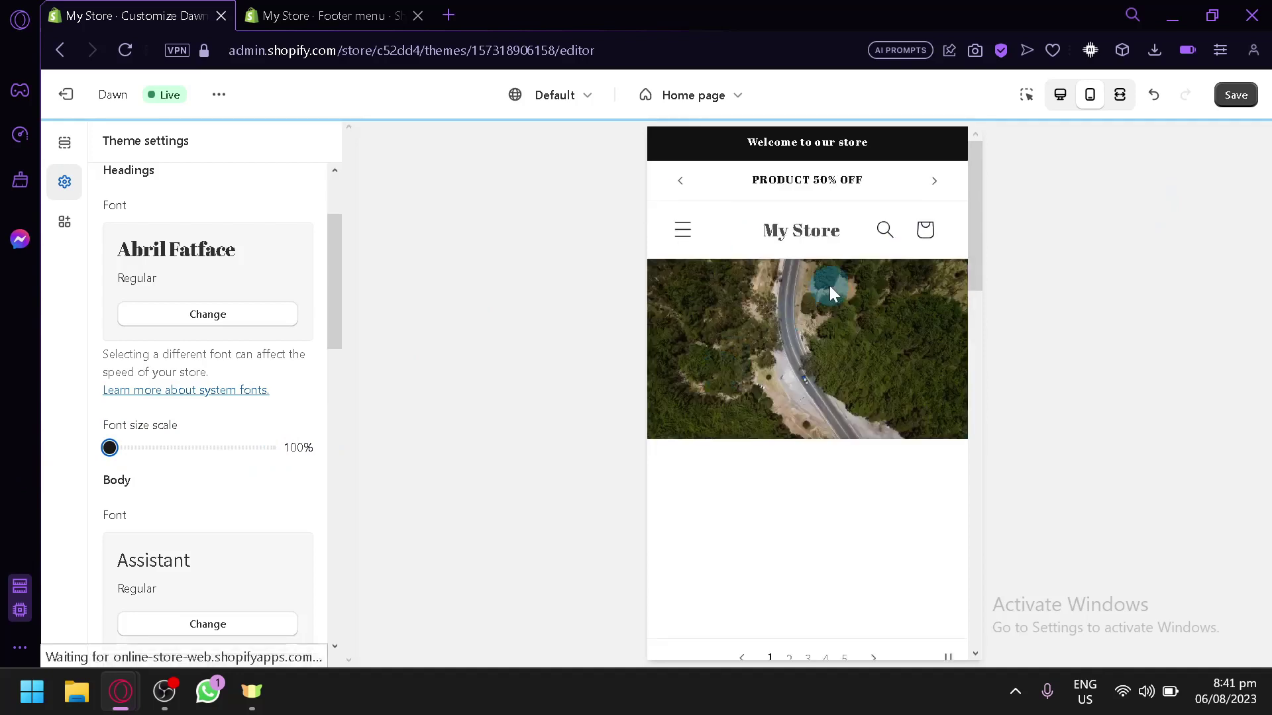
- Change the theme's body font to Archivo Narrow
scroll(266, 429, down, 2)
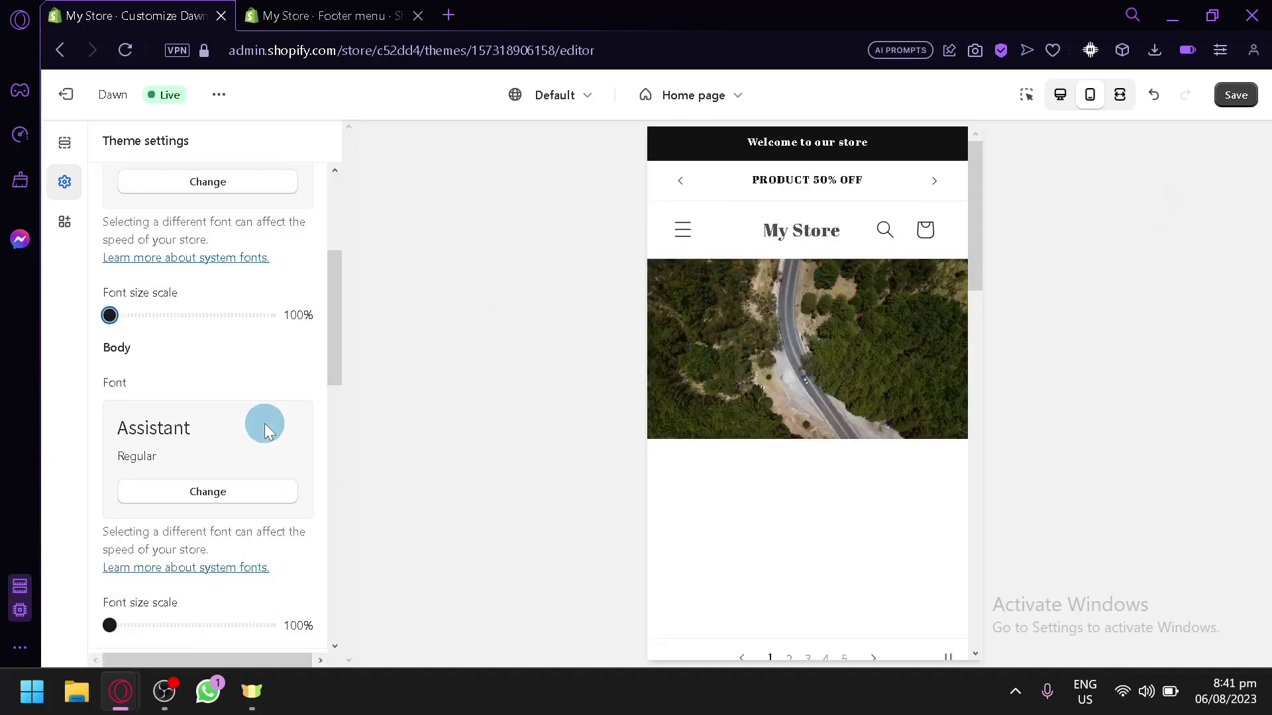
scroll(778, 199, down, 10)
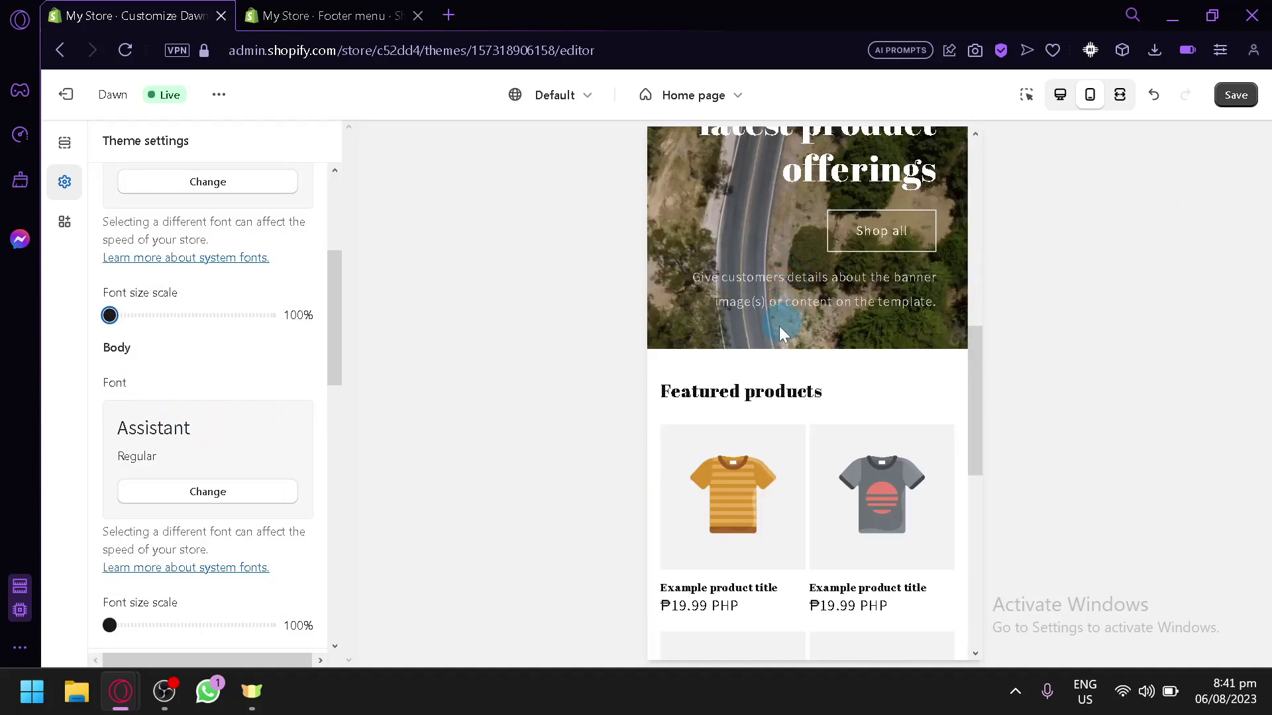
scroll(794, 285, down, 2)
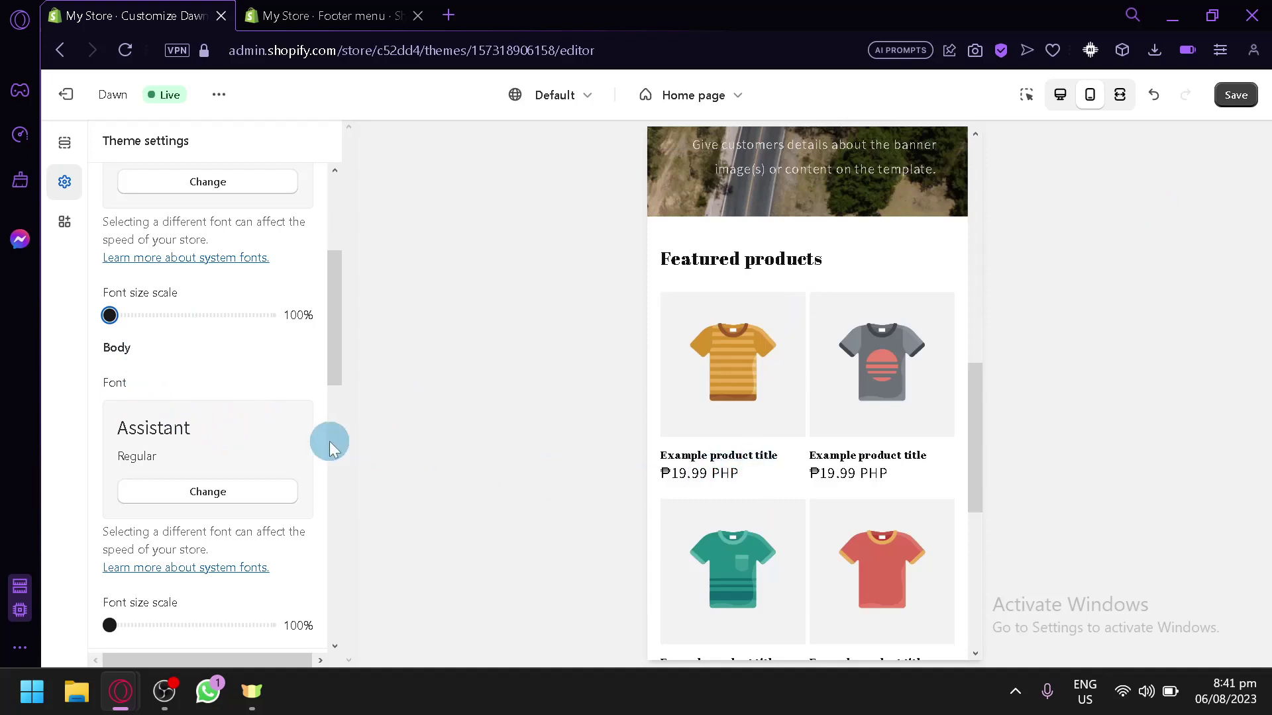
click(165, 488)
scroll(212, 361, down, 5)
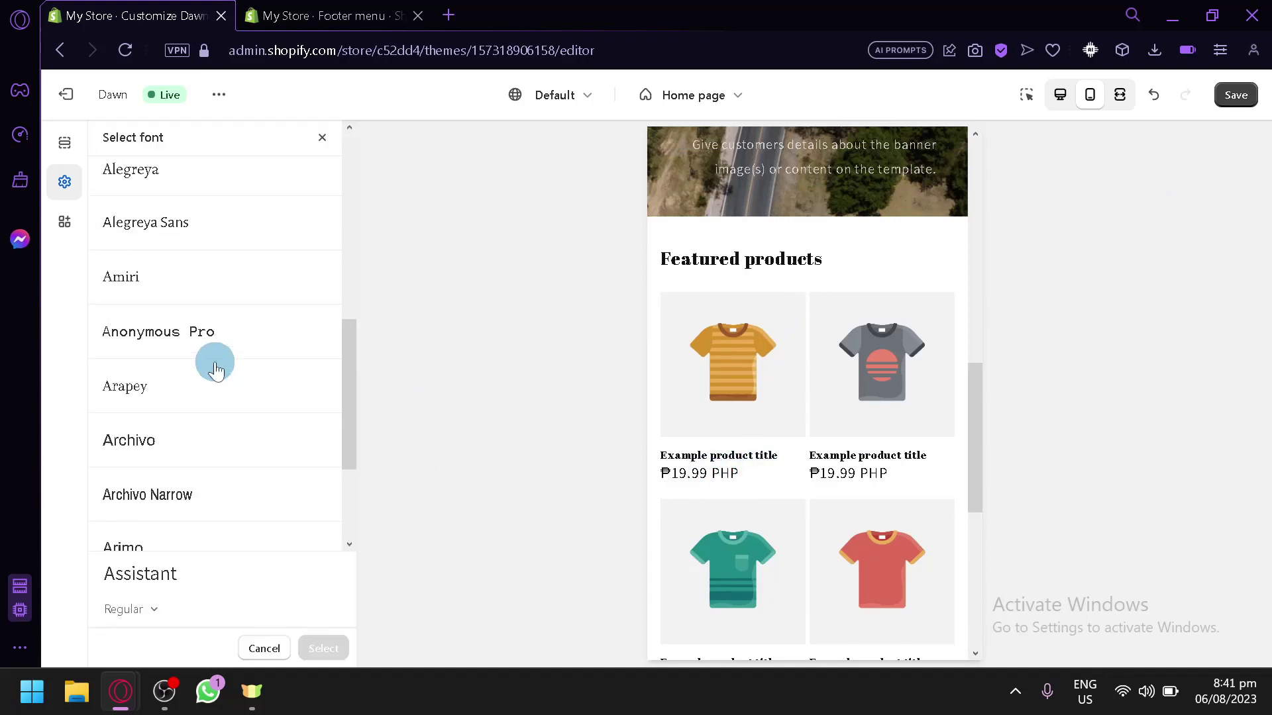
scroll(222, 344, down, 2)
scroll(182, 352, down, 1)
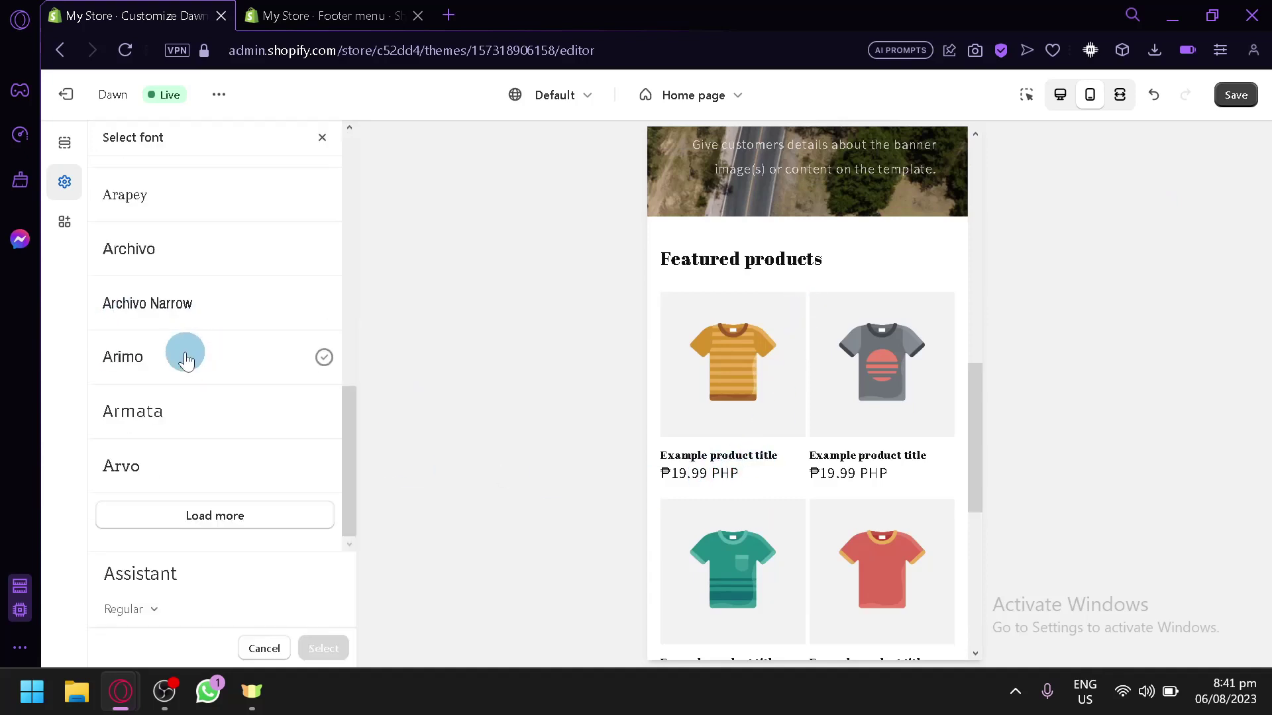
click(181, 308)
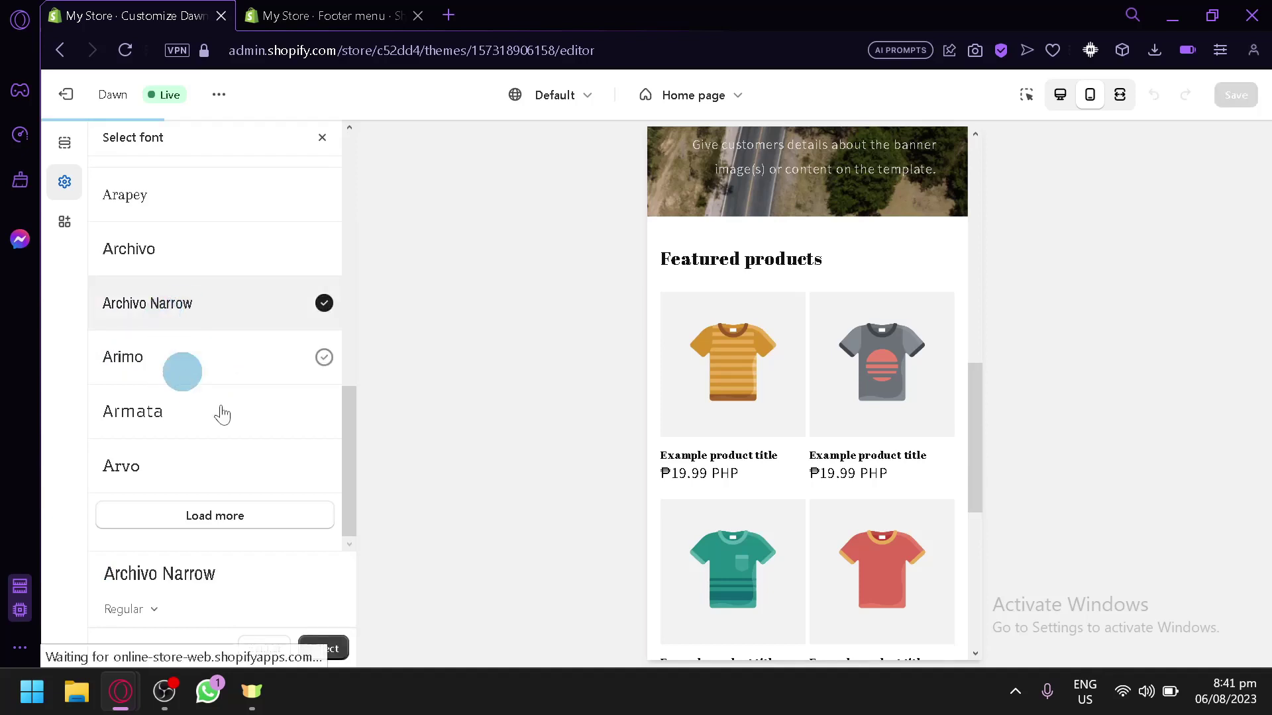
click(328, 648)
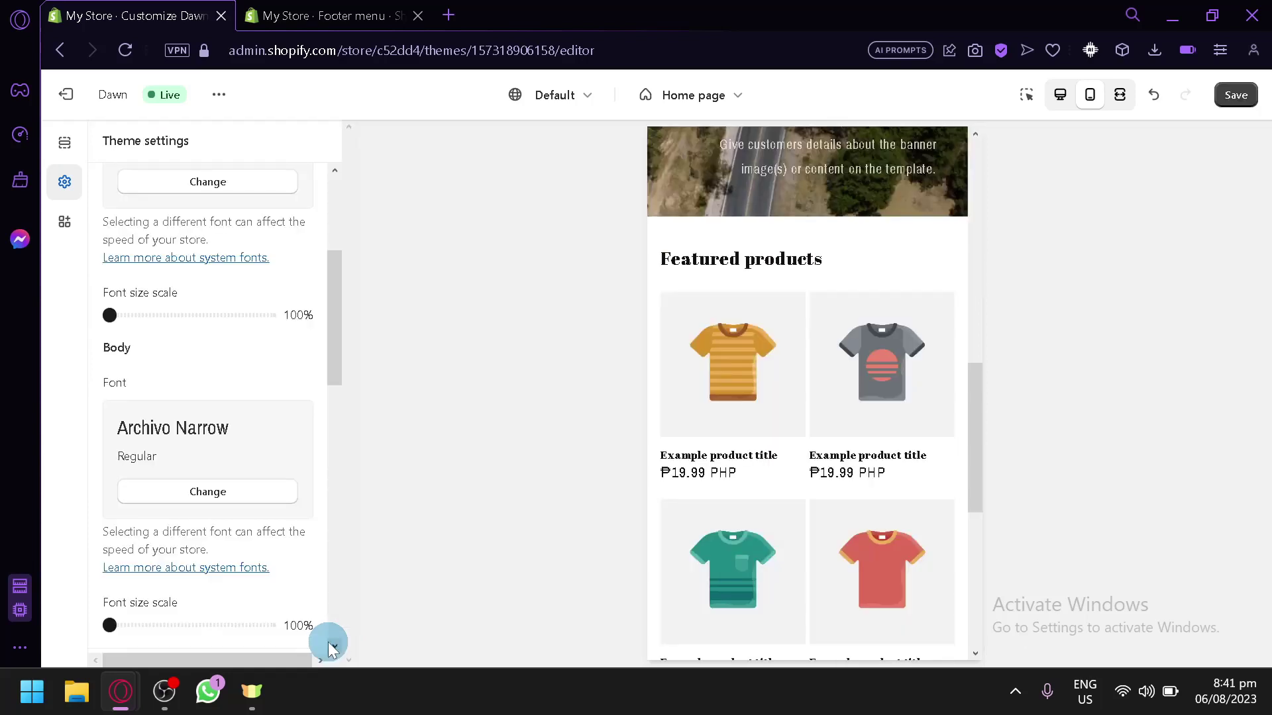
- Set the body font size scale to 110% and check the featured products in the preview
scroll(332, 647, down, 4)
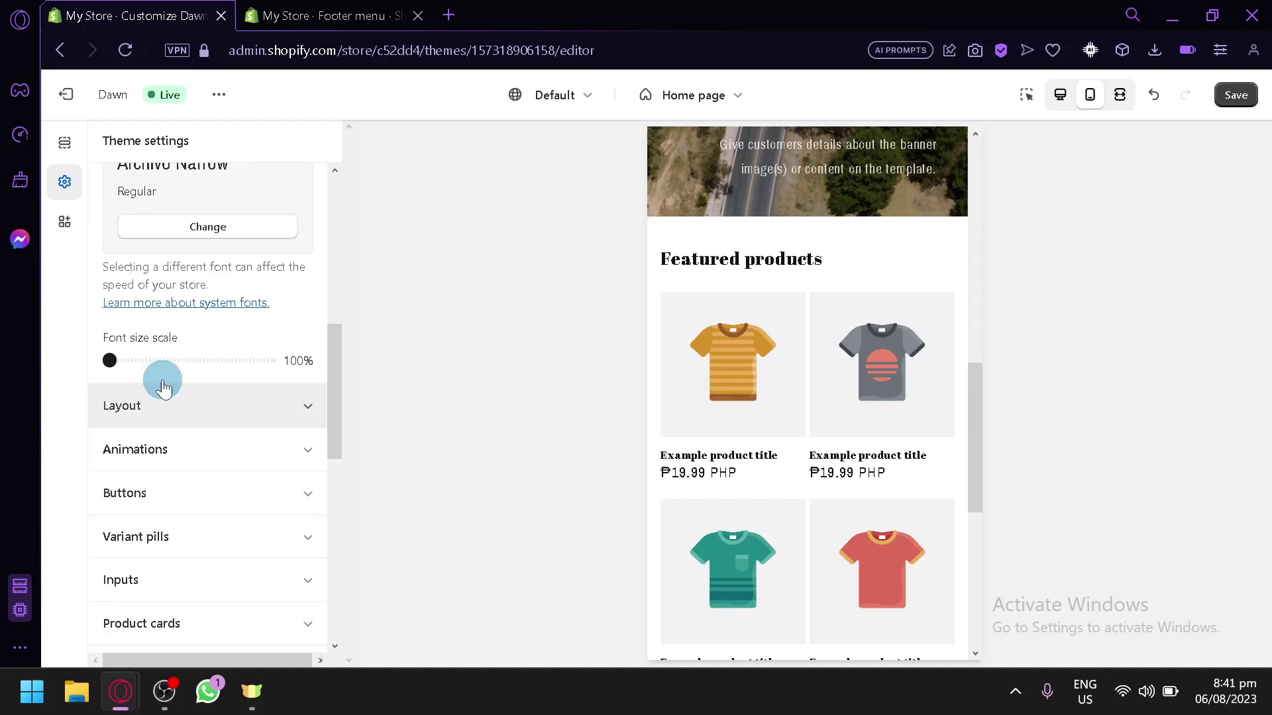
drag(147, 364, 158, 358)
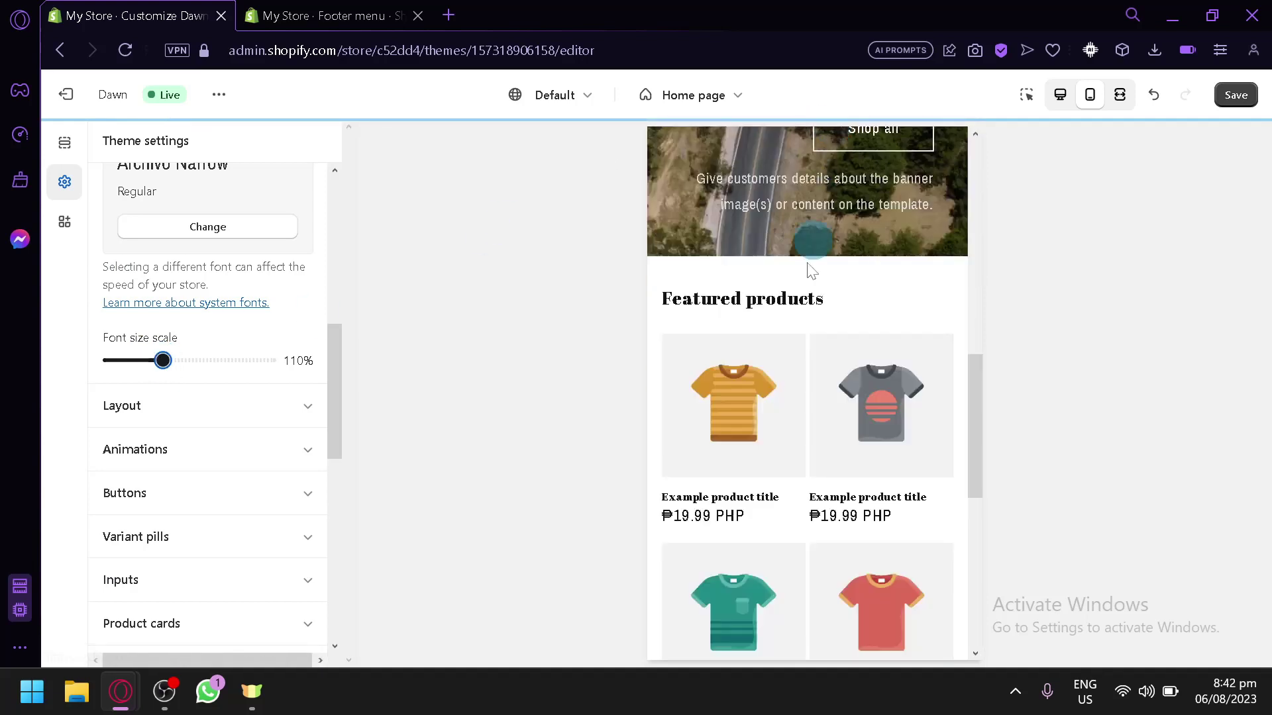
scroll(831, 266, down, 4)
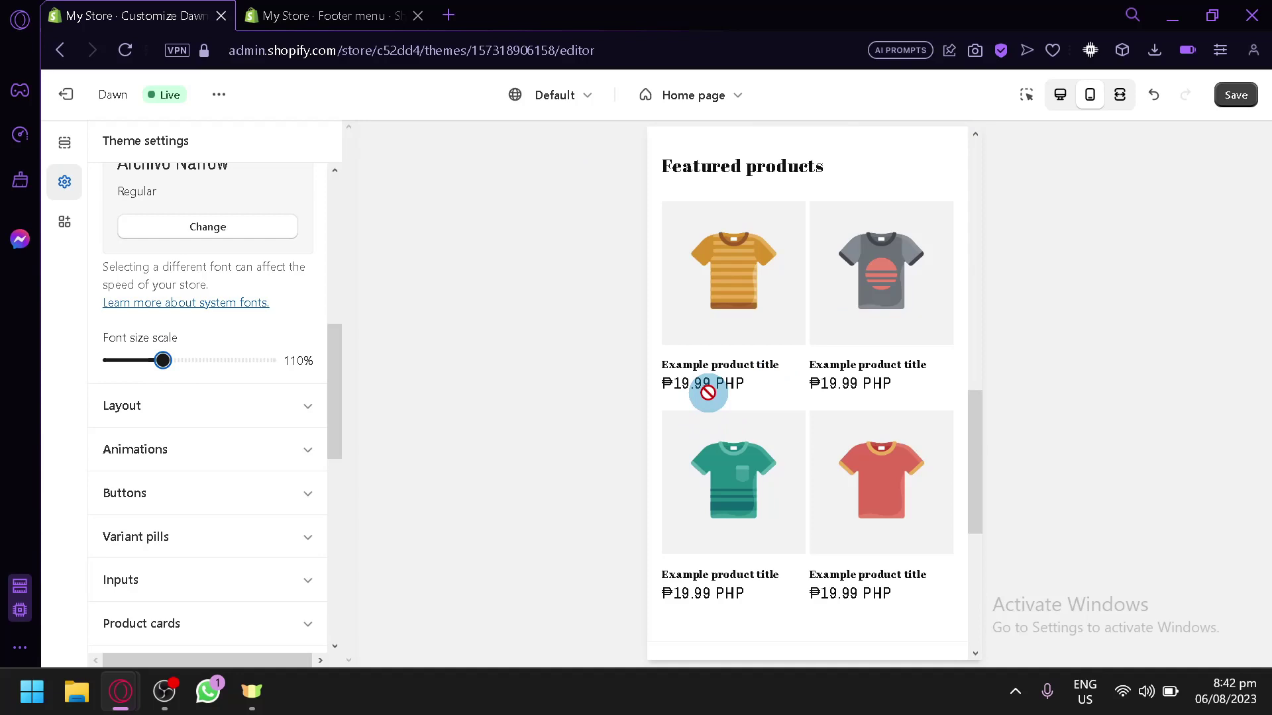
- Open the layout settings, set the space between template sections to 44px and check it in the preview
scroll(285, 417, down, 5)
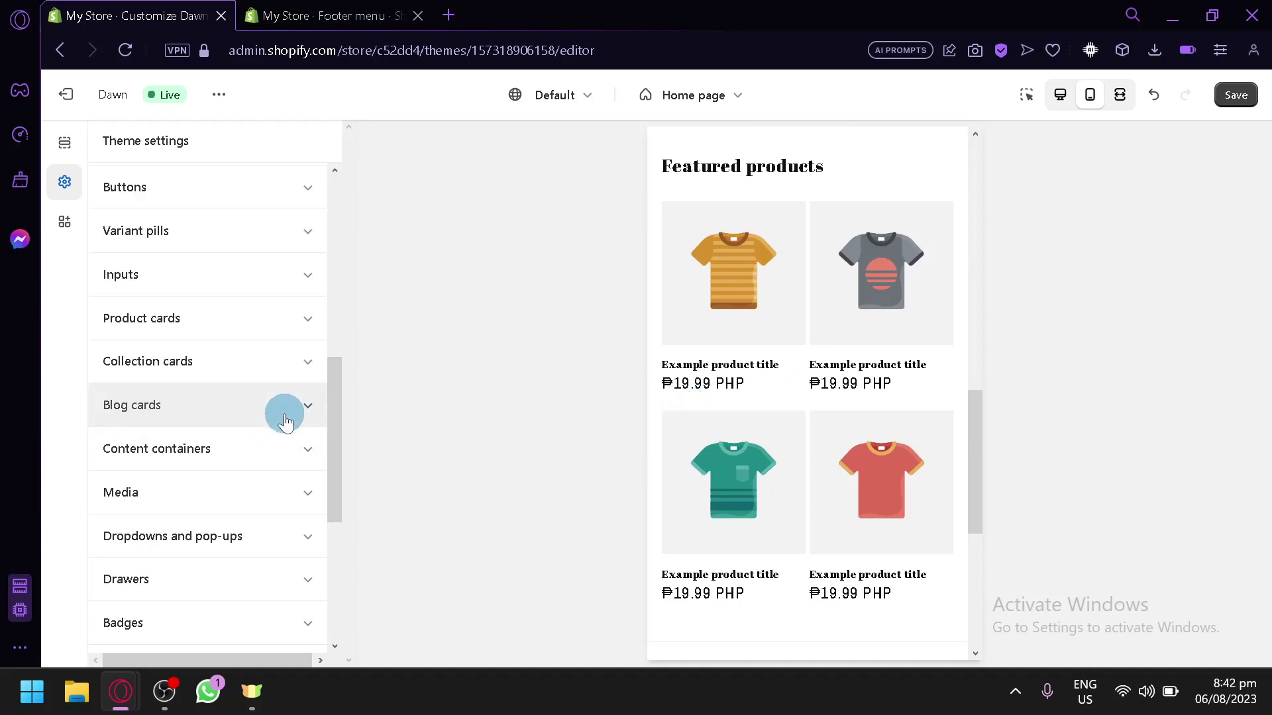
scroll(281, 414, up, 6)
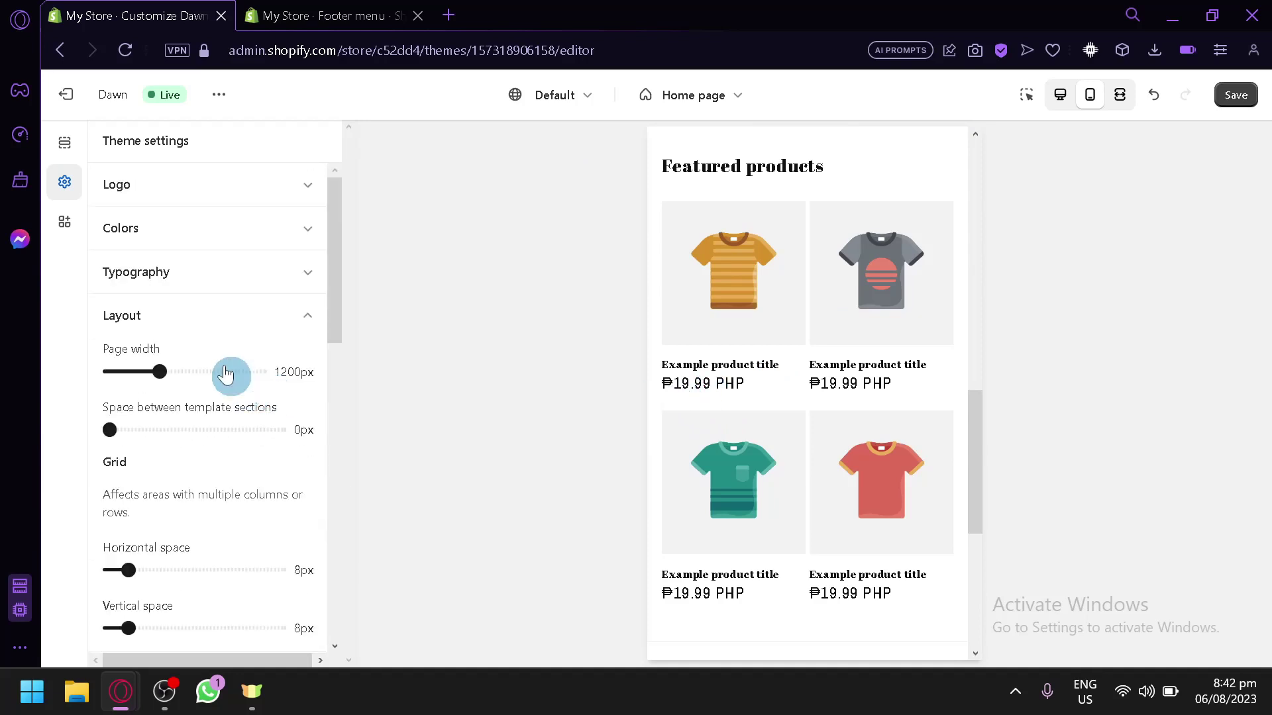
scroll(187, 437, down, 2)
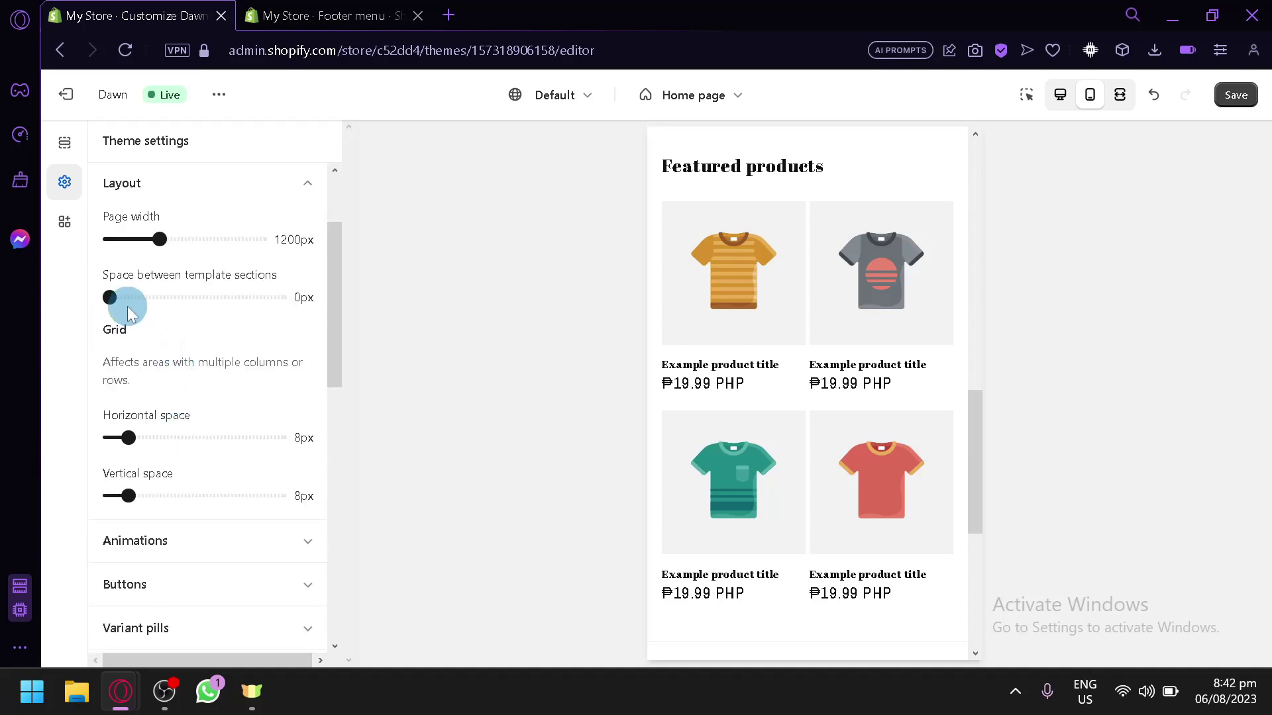
drag(109, 297, 182, 297)
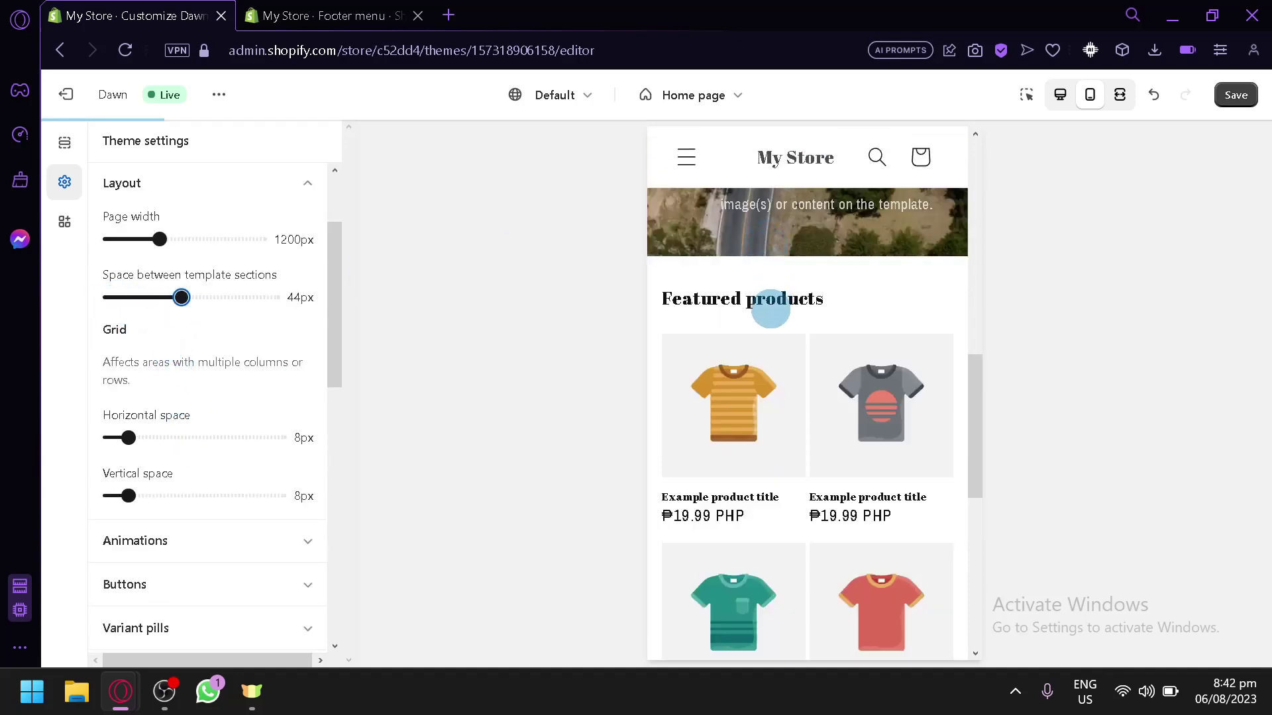
scroll(768, 310, up, 2)
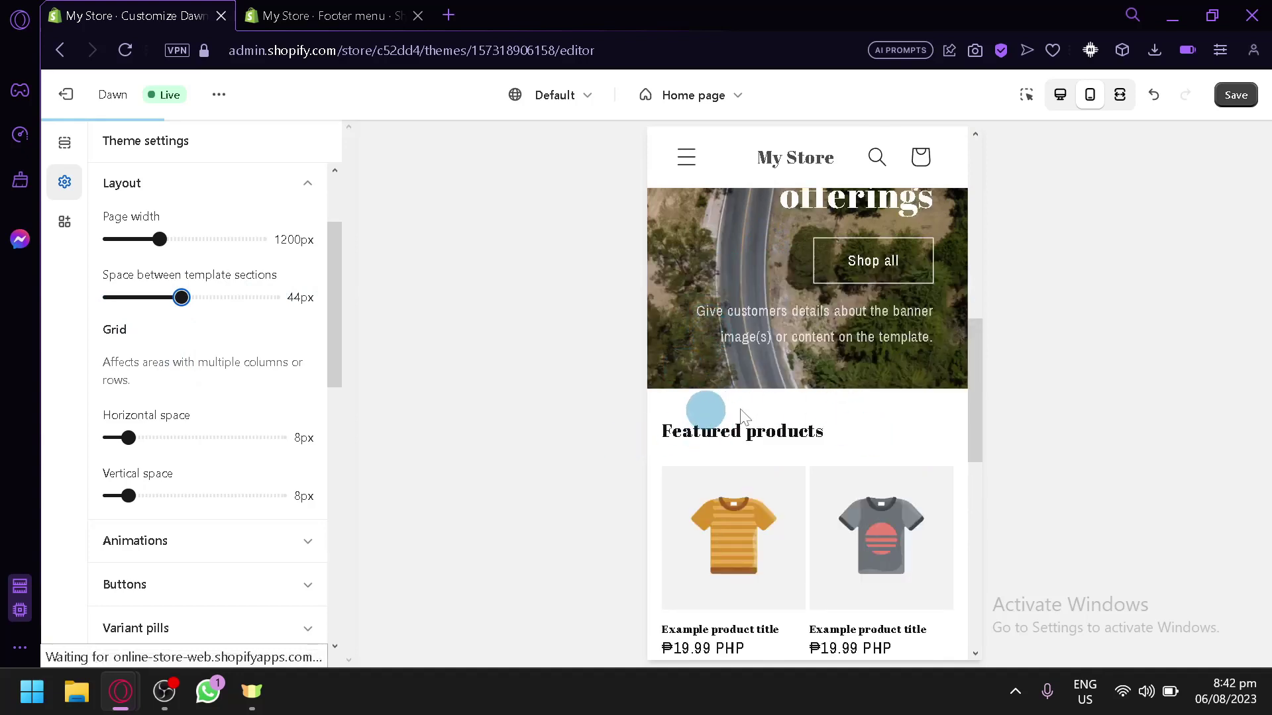
scroll(795, 431, up, 4)
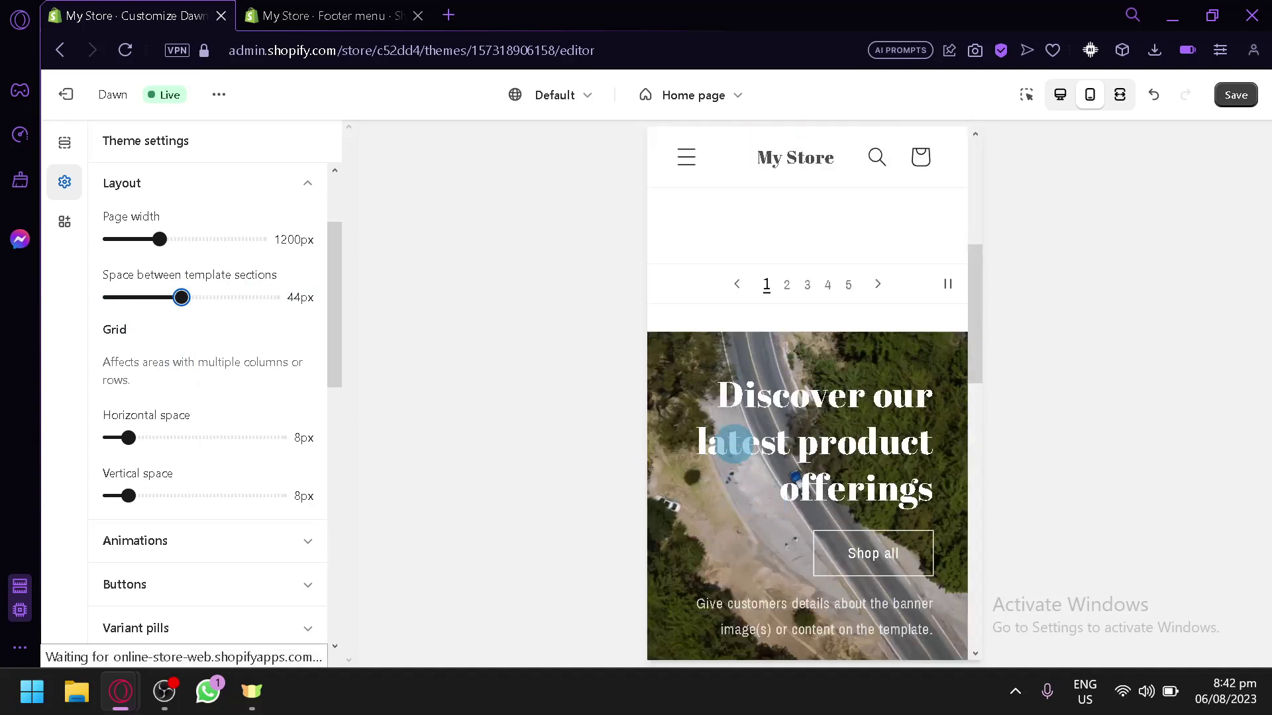
scroll(841, 371, down, 2)
scroll(848, 424, down, 2)
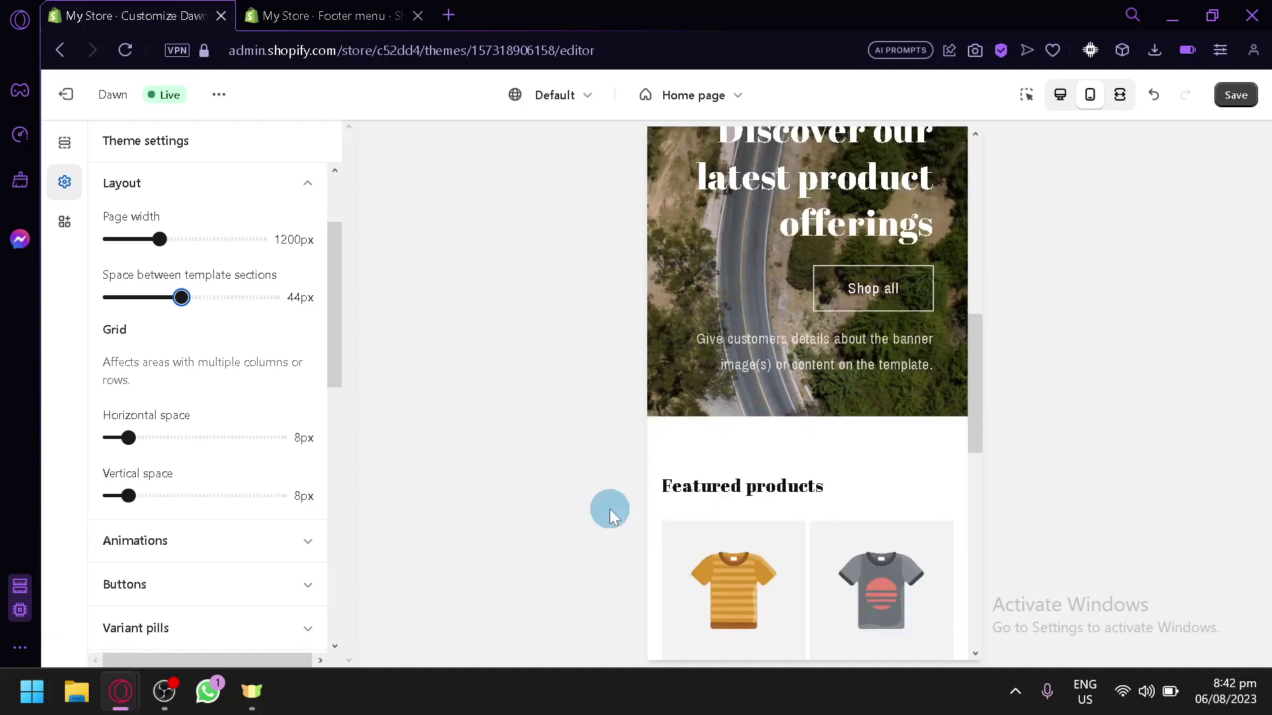
- Increase the space between template sections to 92px and review the spacing in the preview
drag(186, 278, 258, 295)
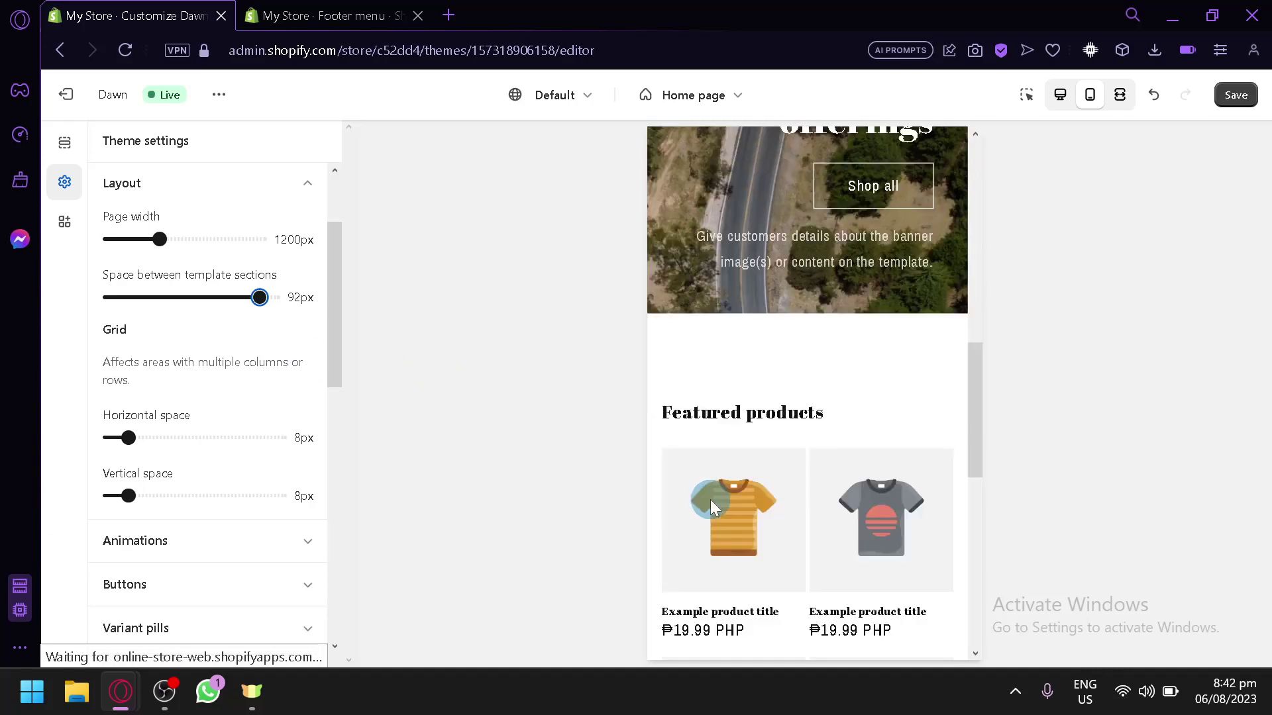
scroll(804, 381, down, 15)
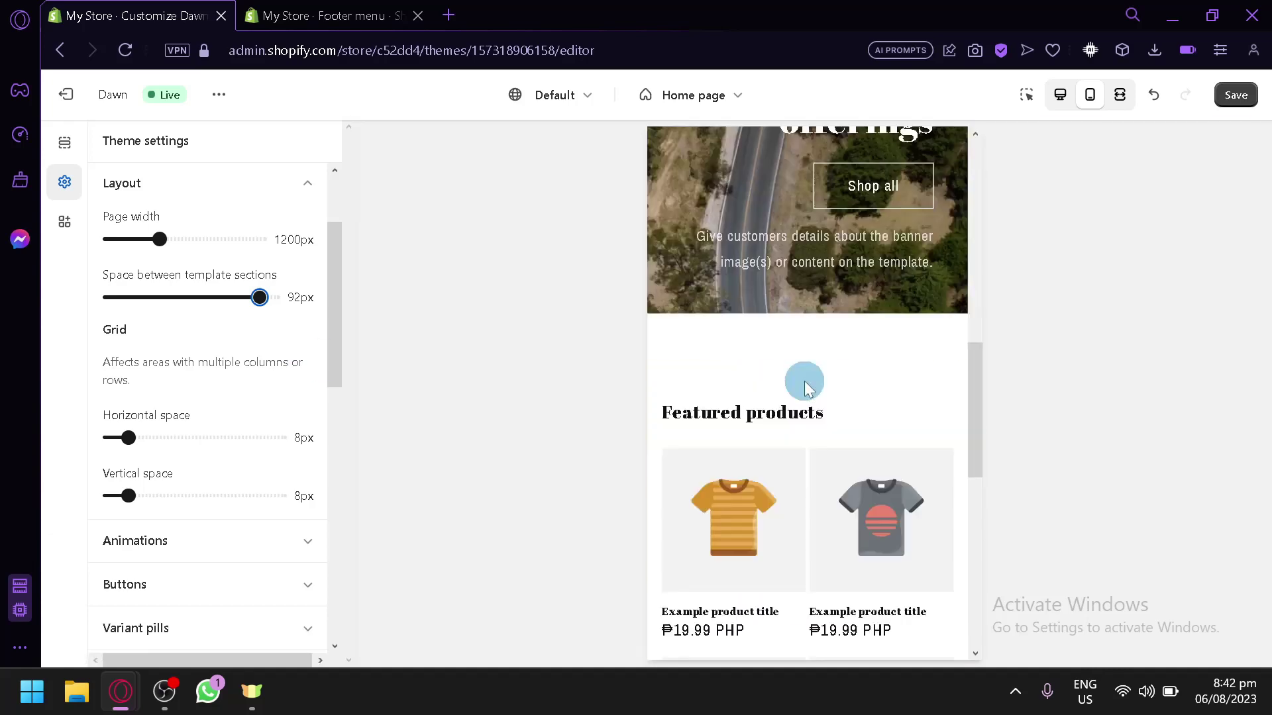
scroll(801, 381, up, 4)
scroll(799, 382, up, 4)
- Set the animations hover effect to Vertical lift and check the cards and buttons in the preview
scroll(136, 477, down, 2)
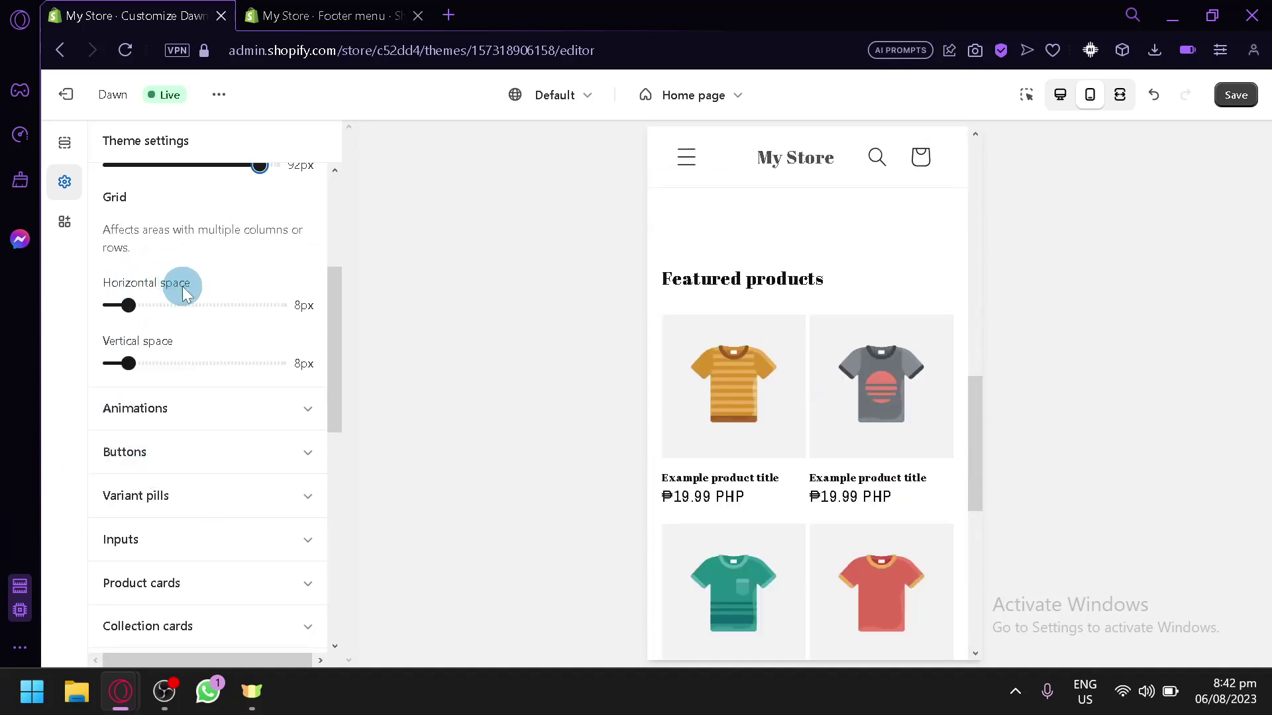
click(270, 409)
scroll(267, 414, up, 4)
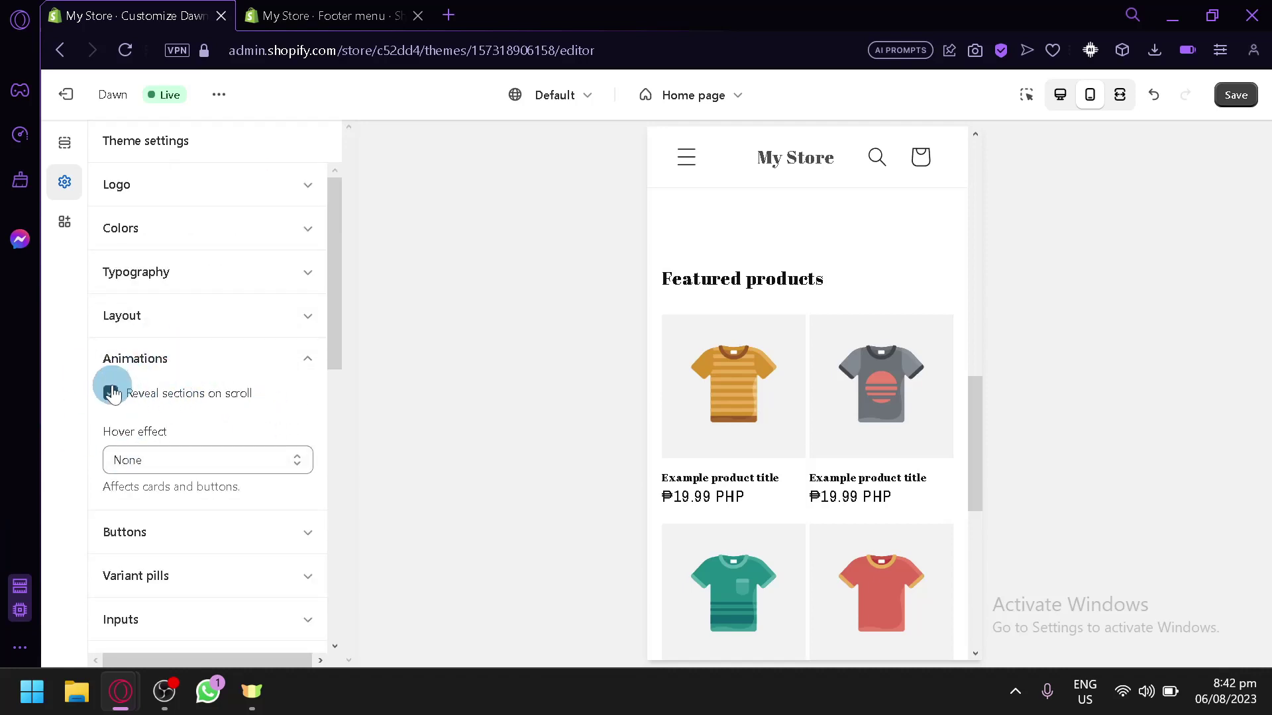
click(220, 463)
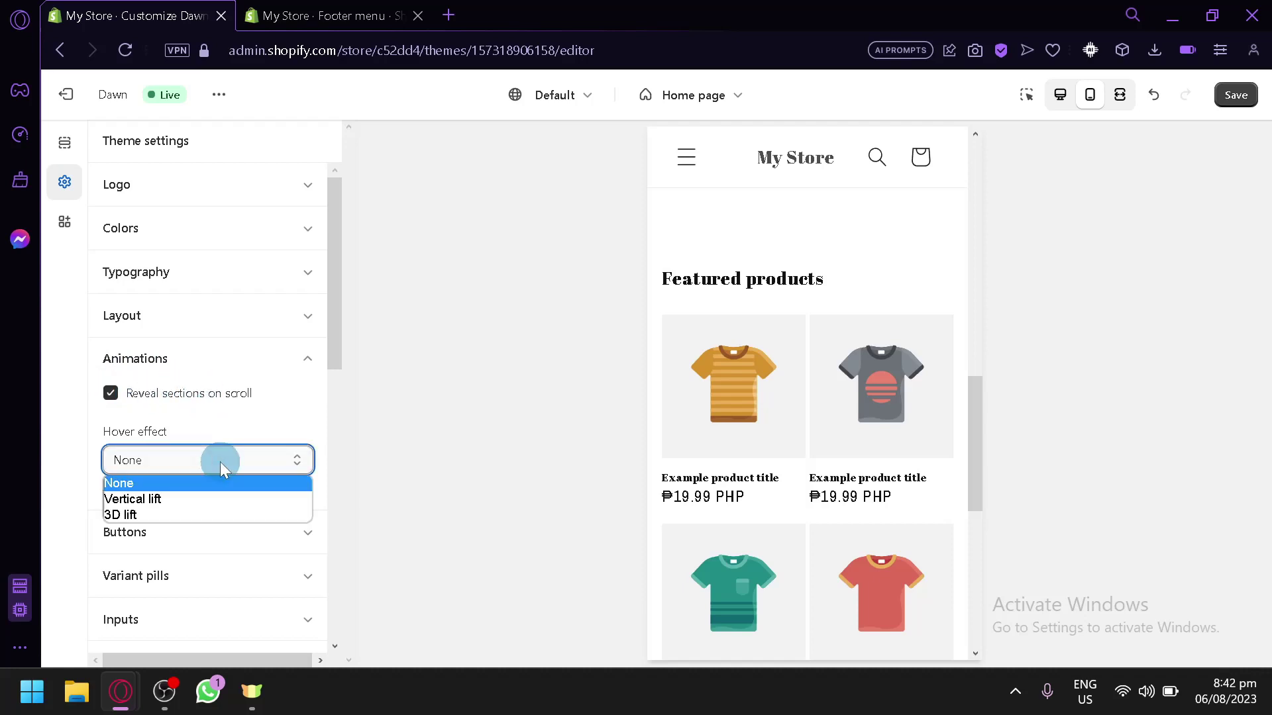
click(212, 499)
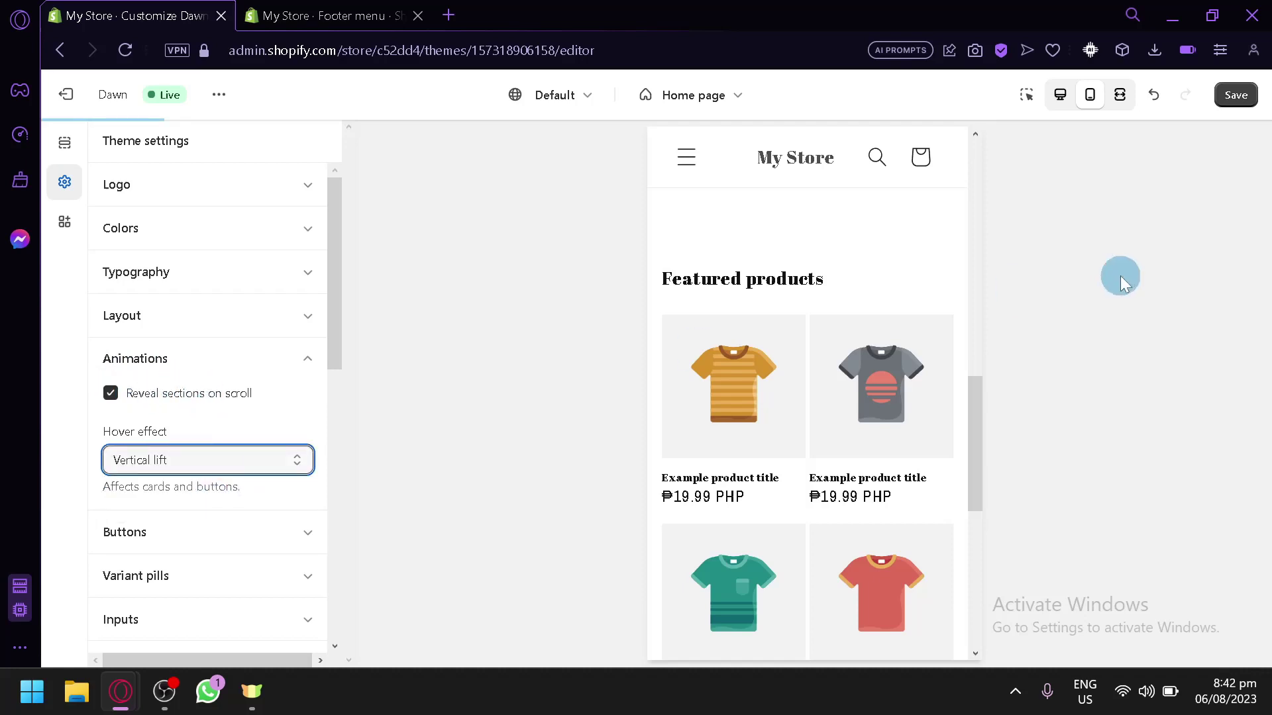
scroll(808, 278, up, 5)
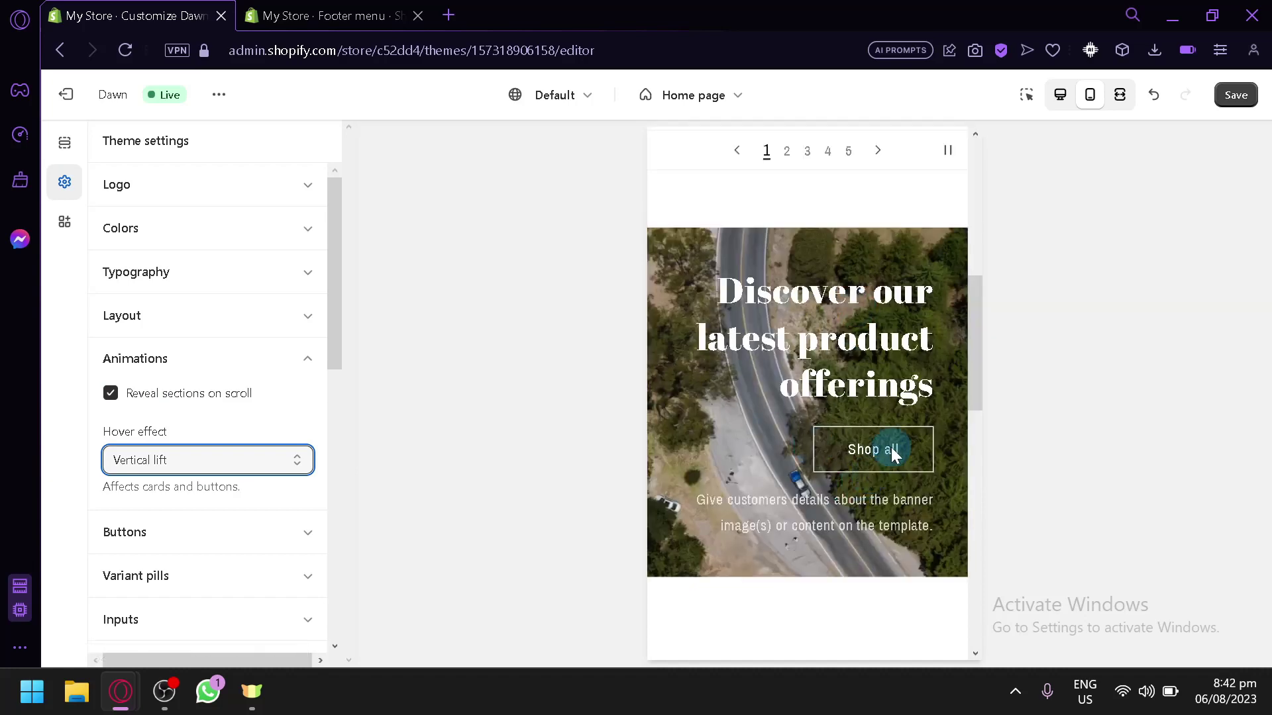
scroll(892, 451, up, 5)
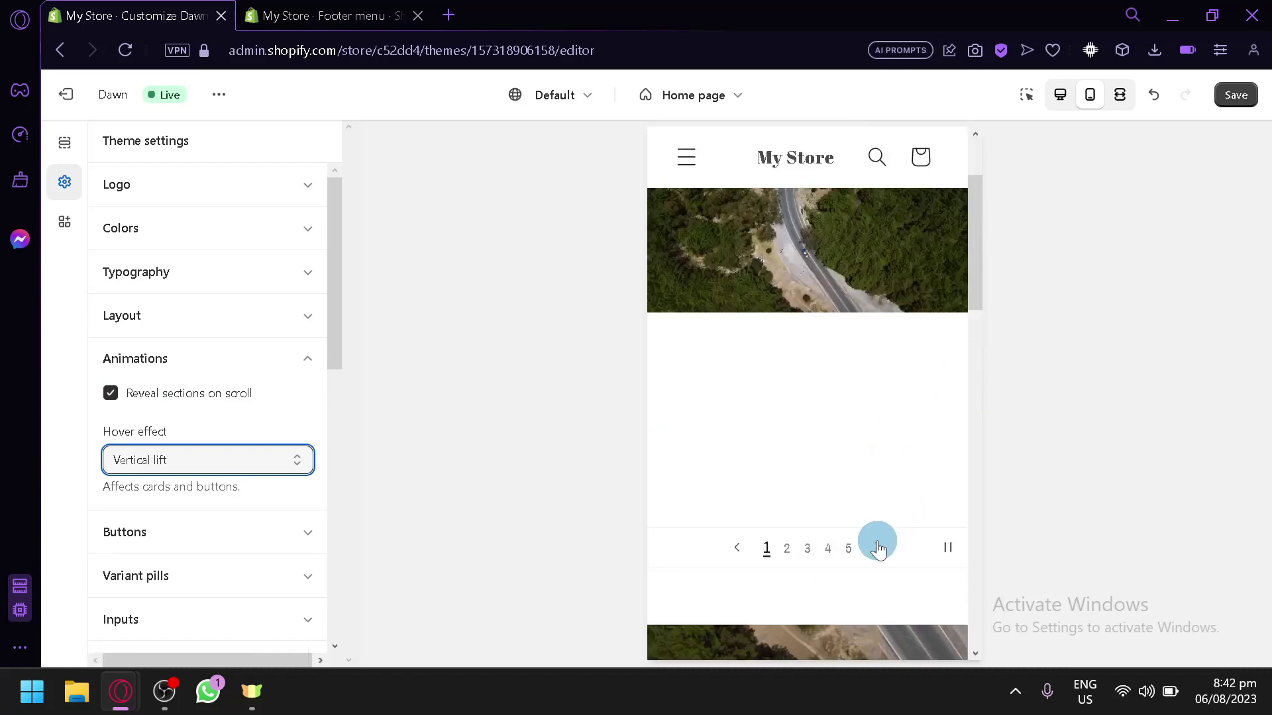
scroll(879, 546, up, 2)
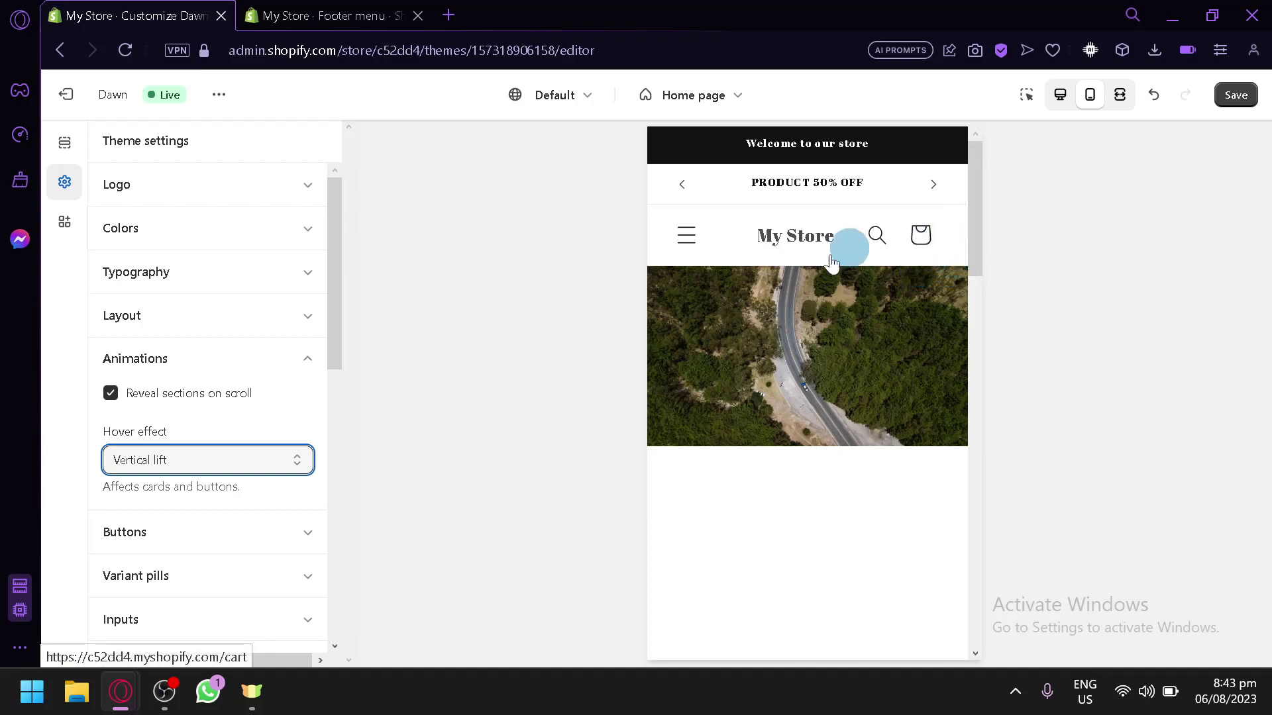
- Set the corner radius of the theme's buttons to 10px and check the rounded buttons in the preview
scroll(261, 448, down, 2)
click(272, 416)
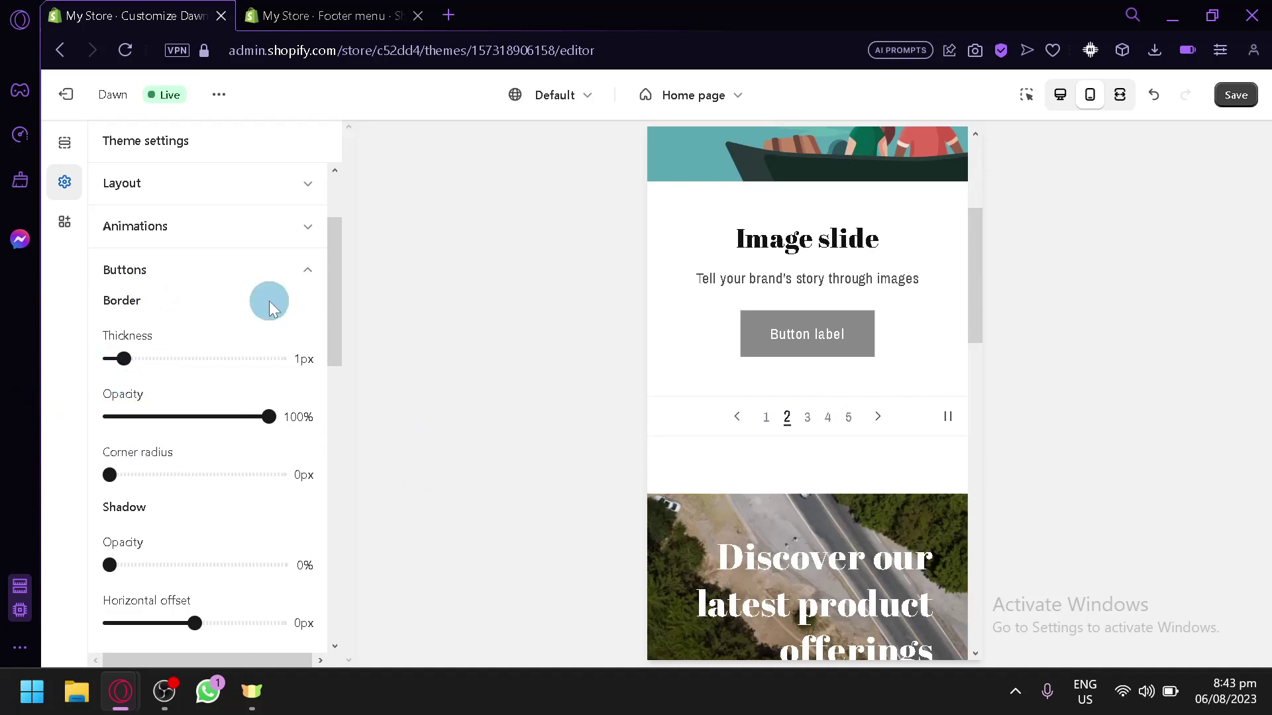
scroll(168, 396, down, 2)
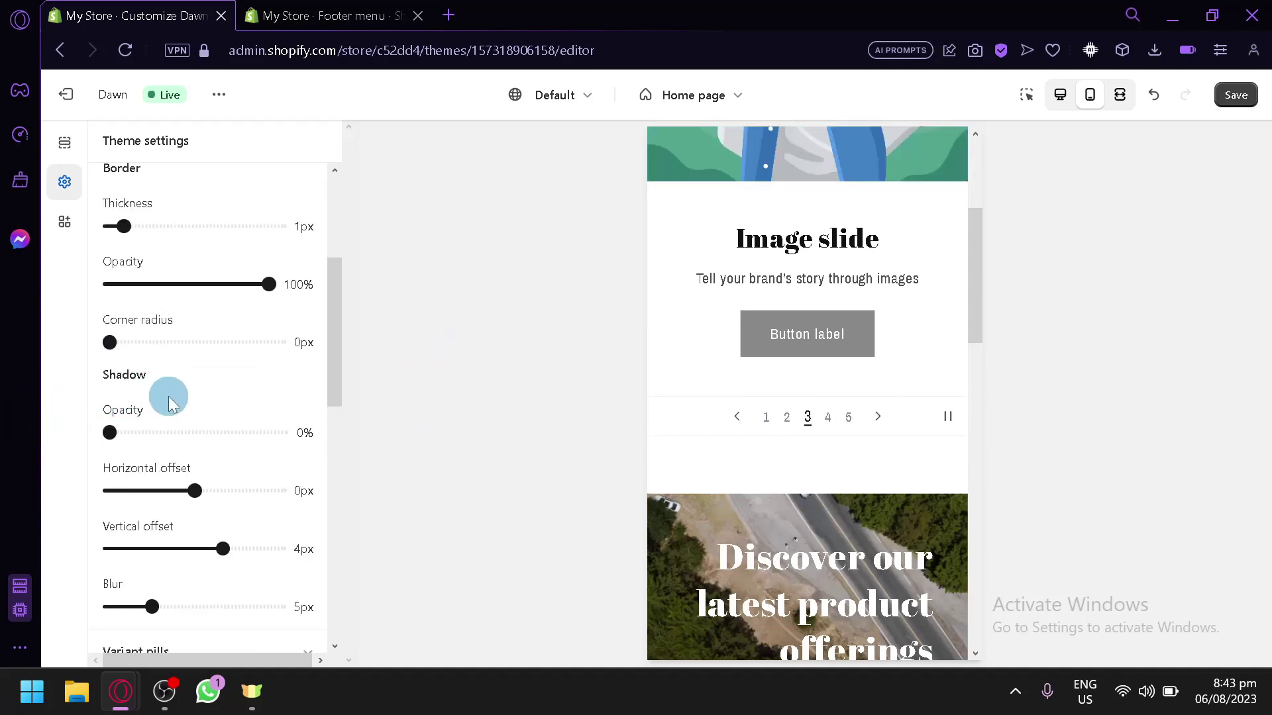
click(153, 343)
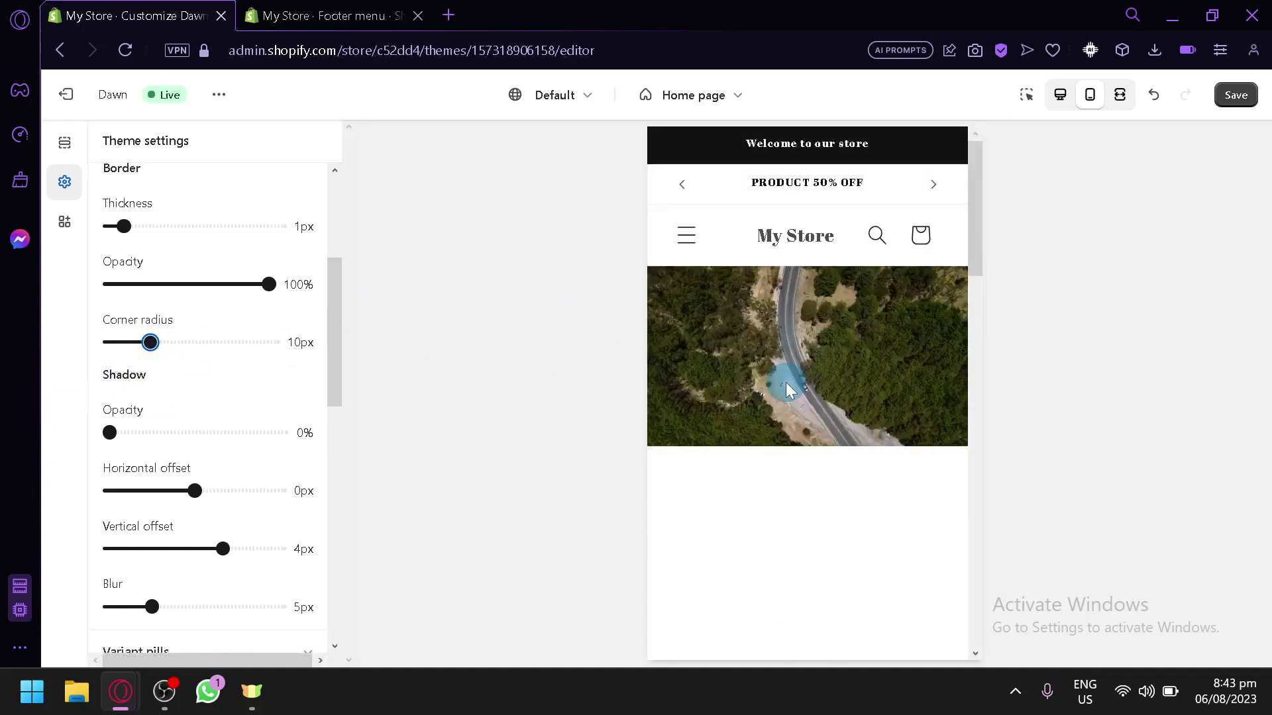
click(867, 451)
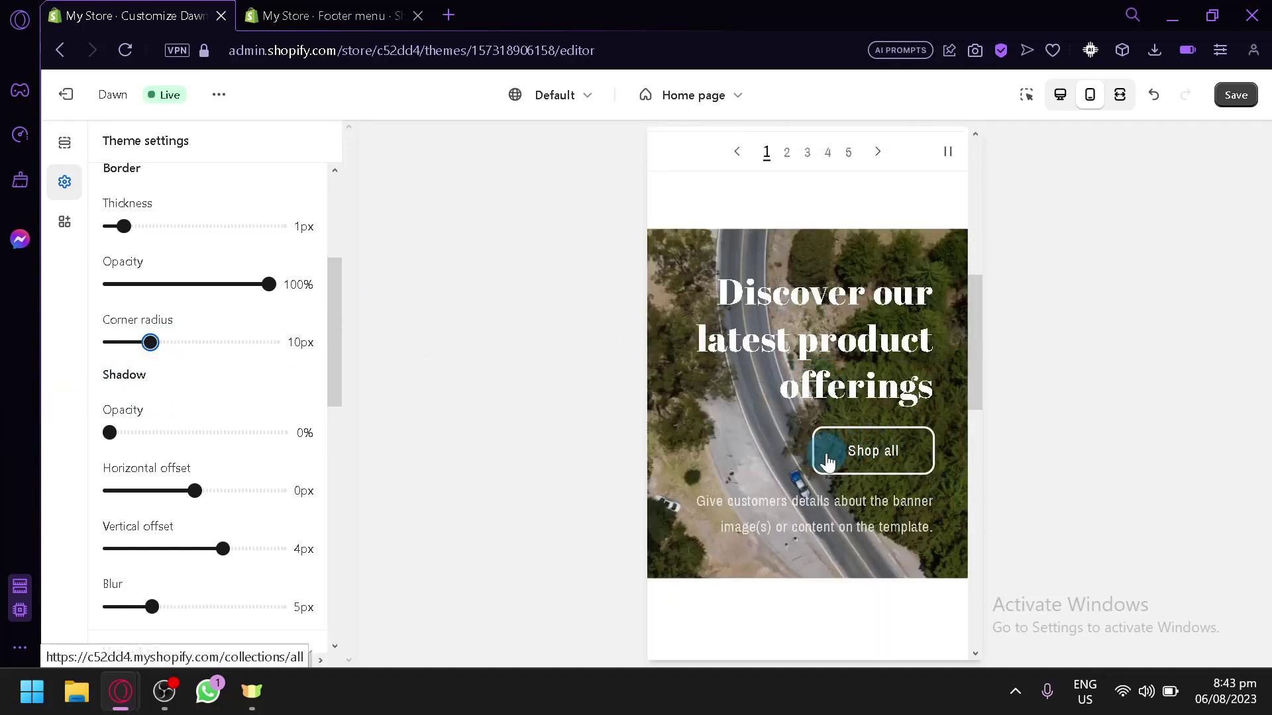
click(916, 458)
click(787, 554)
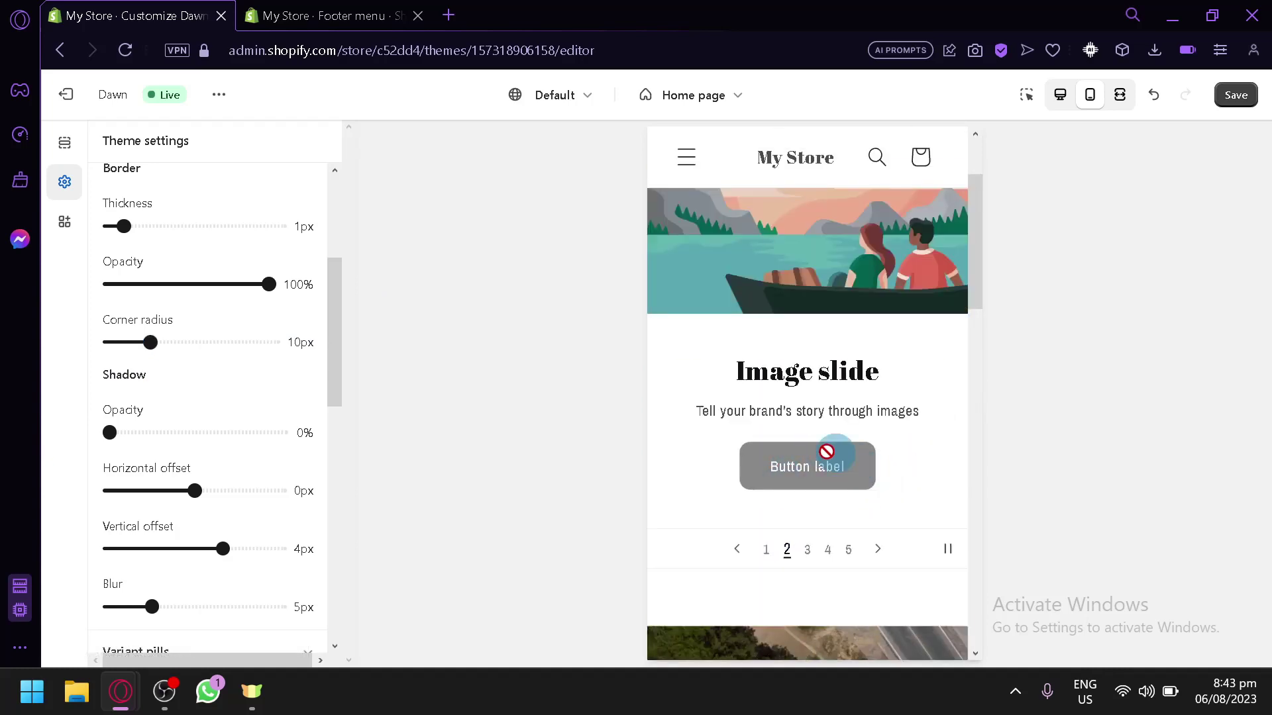
scroll(128, 506, down, 2)
scroll(744, 369, down, 5)
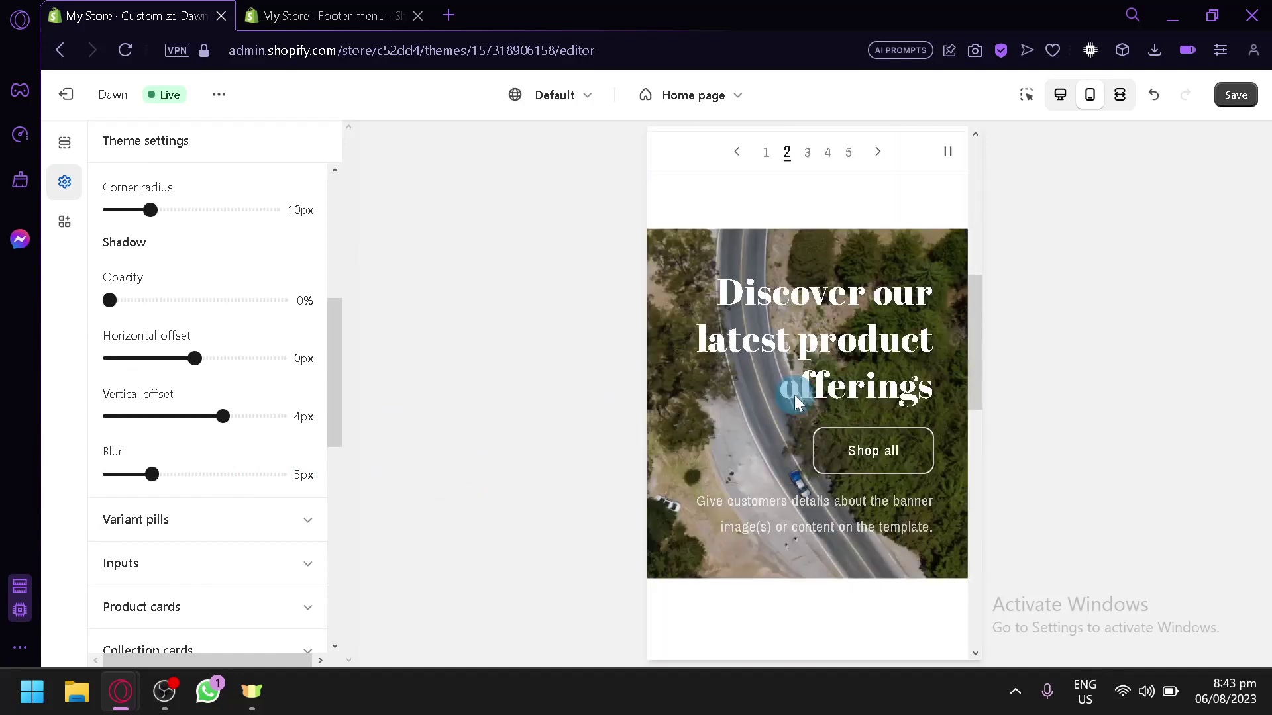
- Look through the remaining button shadow options, theme settings categories and the Products templates in the page list
scroll(768, 395, down, 4)
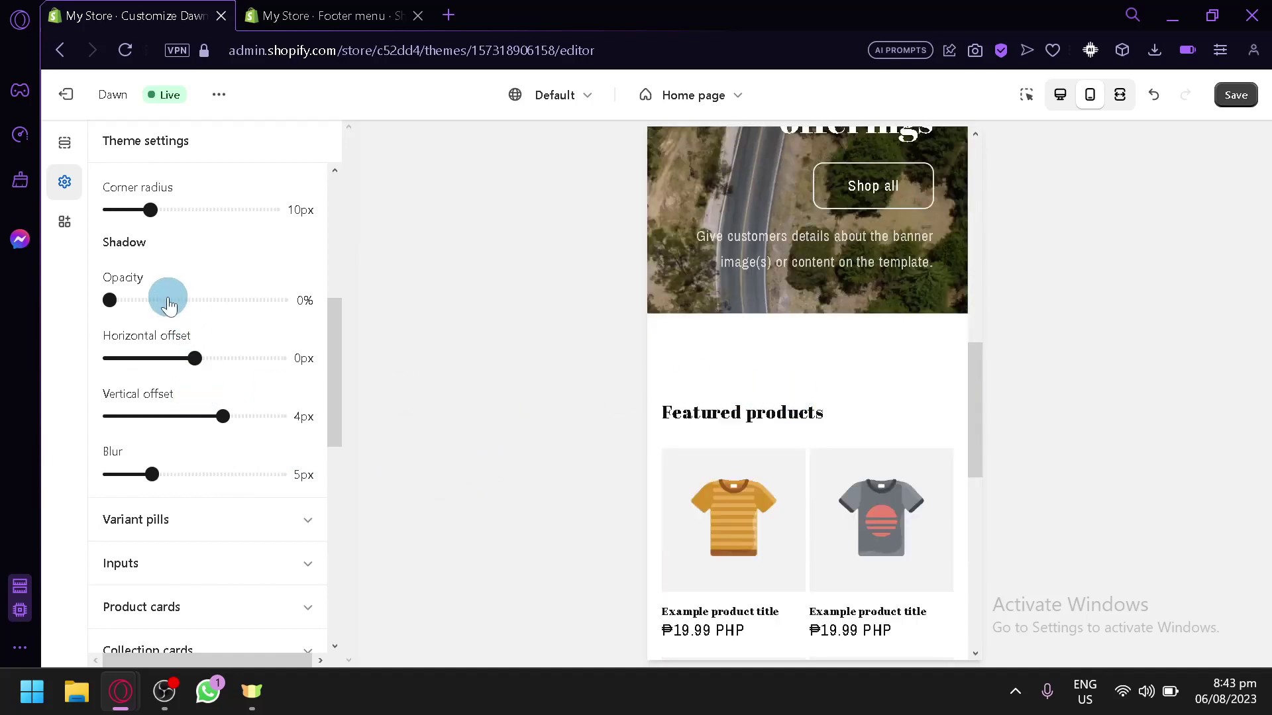
scroll(178, 331, down, 4)
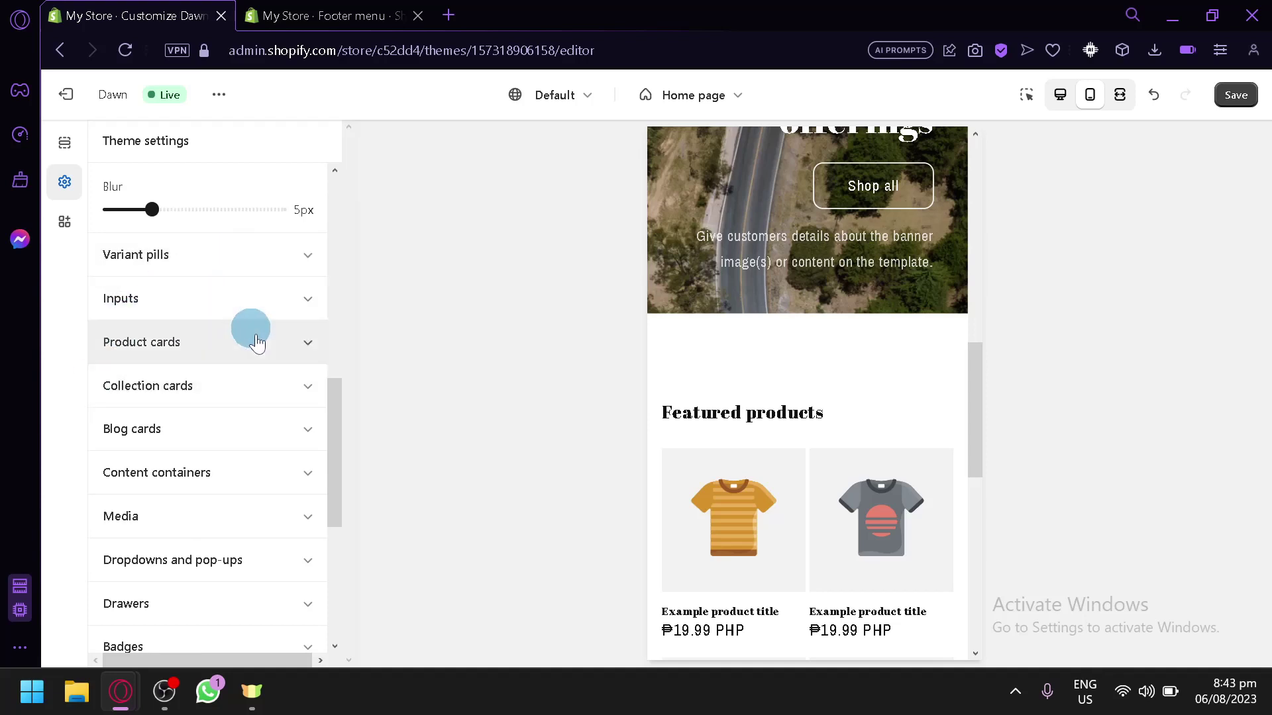
scroll(227, 497, down, 4)
scroll(179, 457, down, 2)
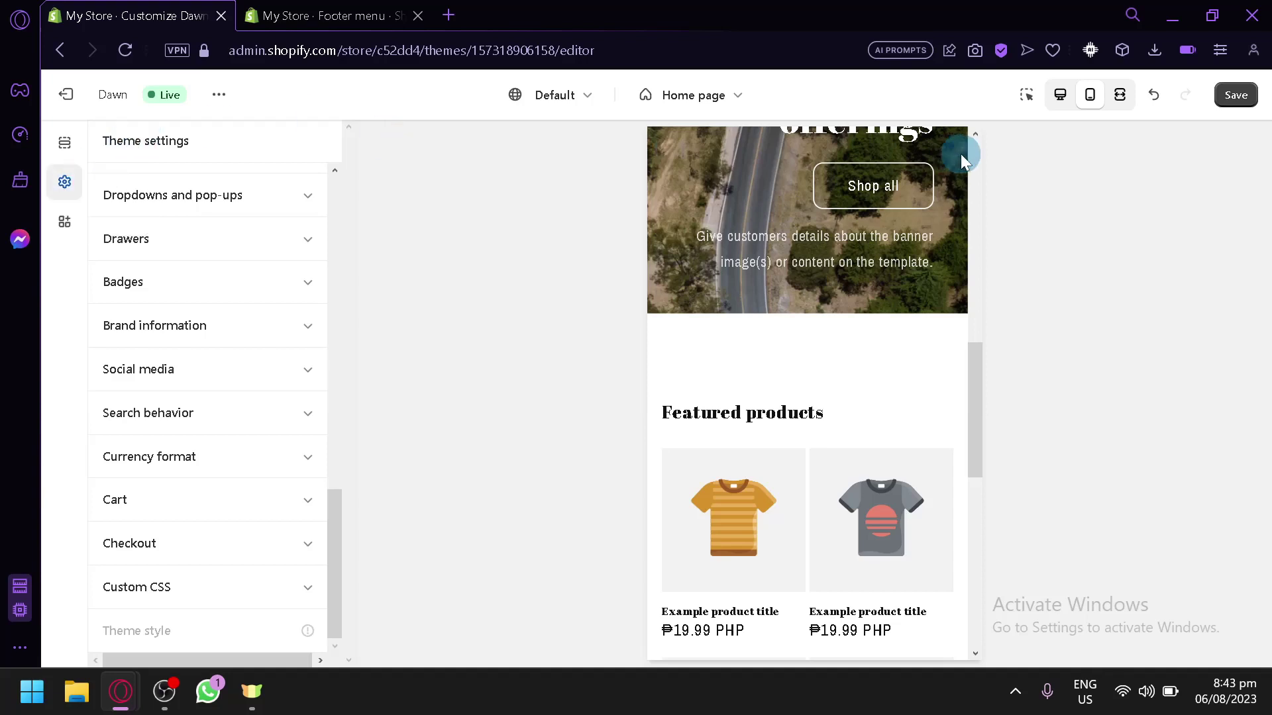
click(702, 96)
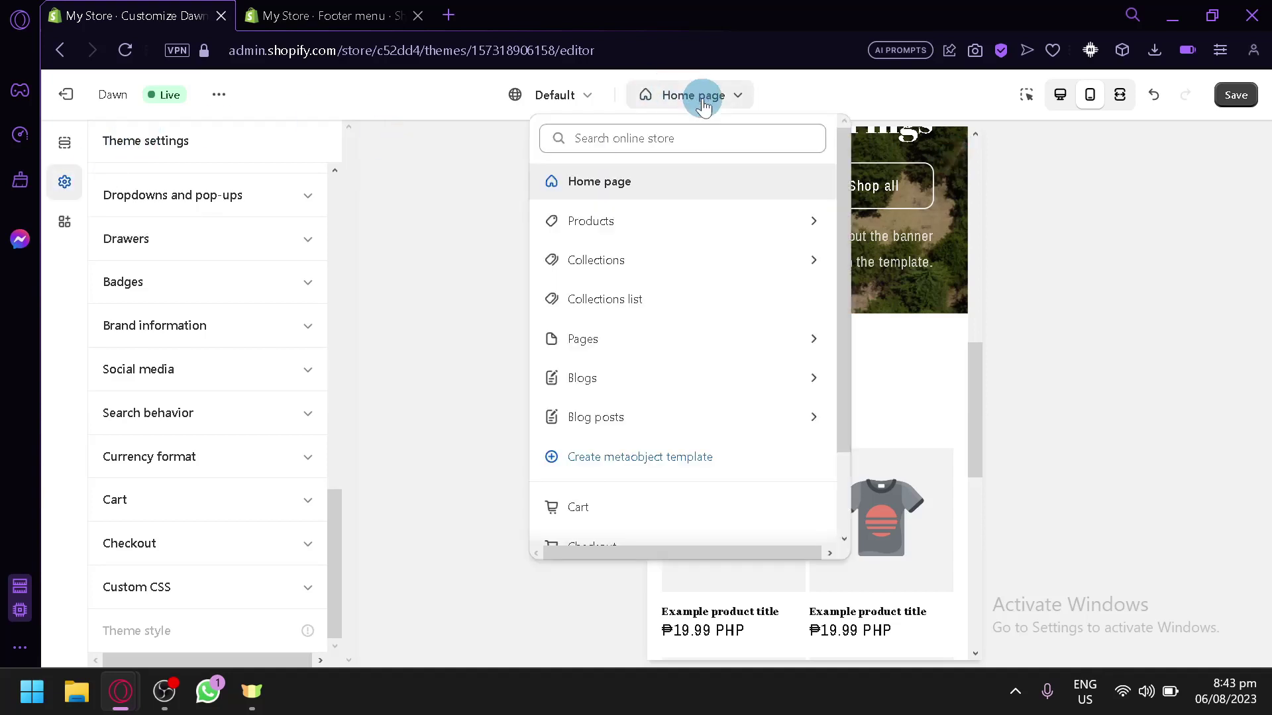
click(695, 229)
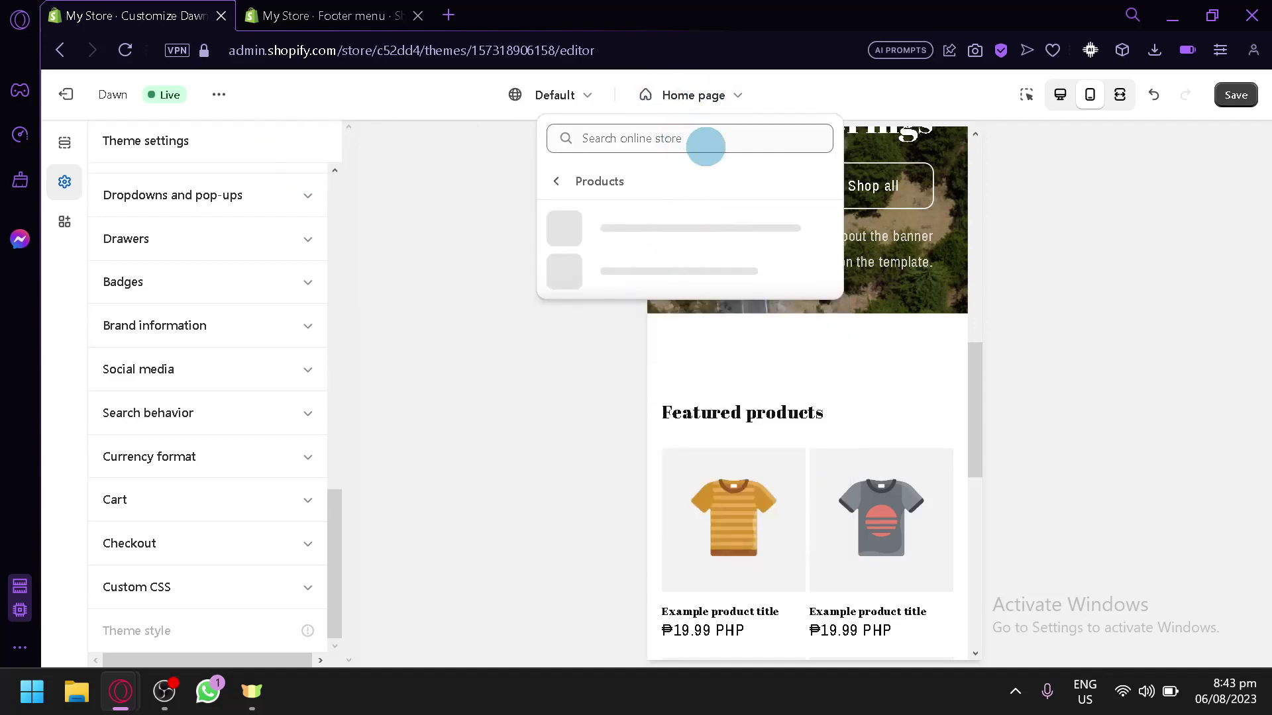
- Save the theme changes and exit the theme editor to the Themes page of the store admin
click(82, 99)
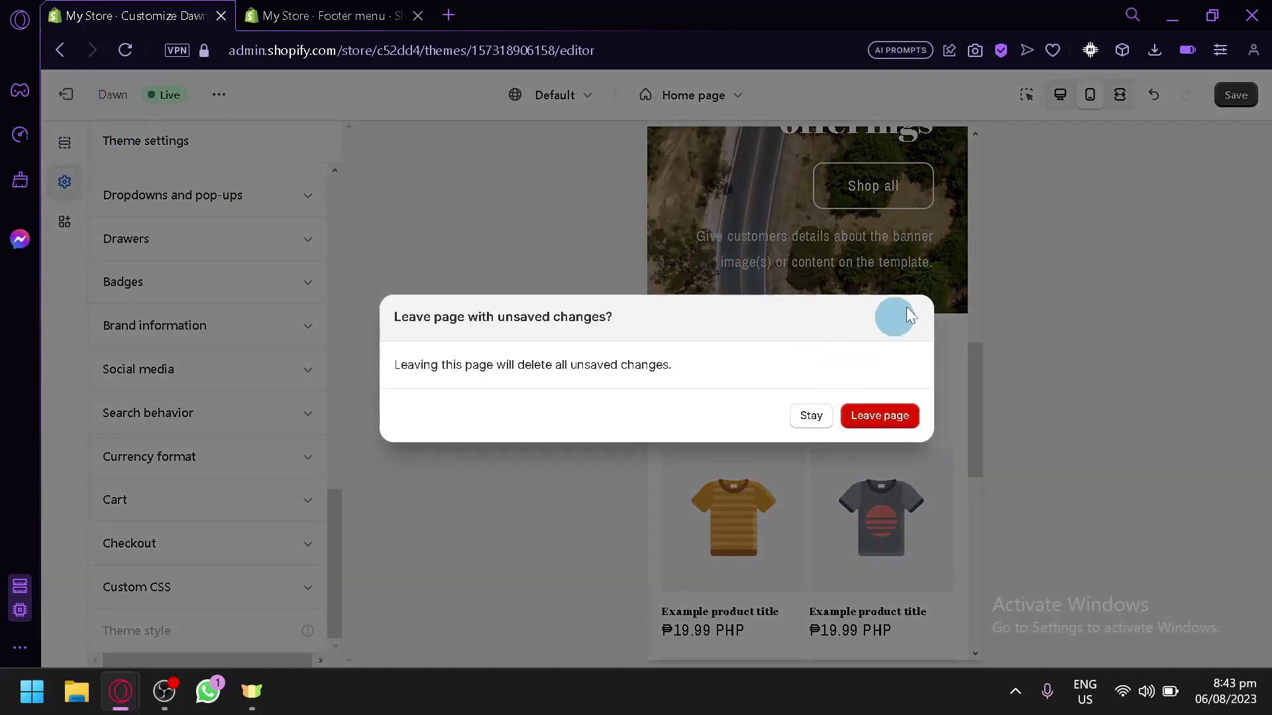
click(811, 417)
click(1235, 95)
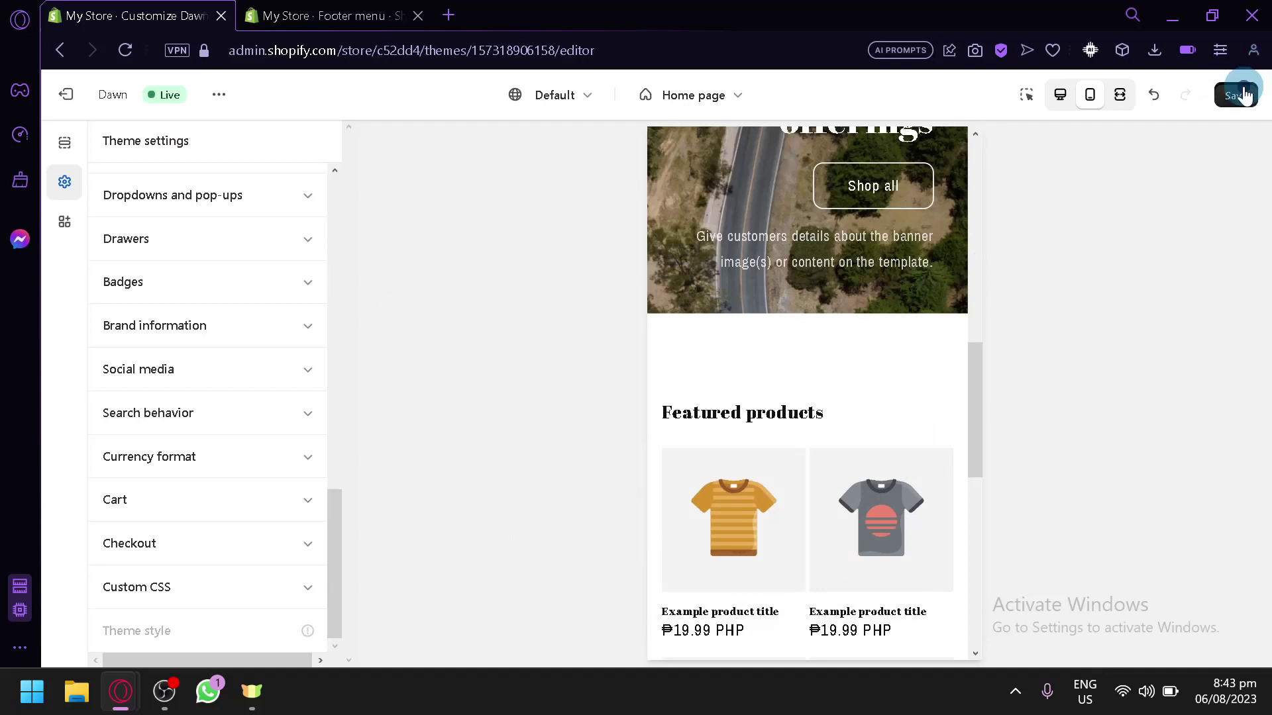
click(64, 139)
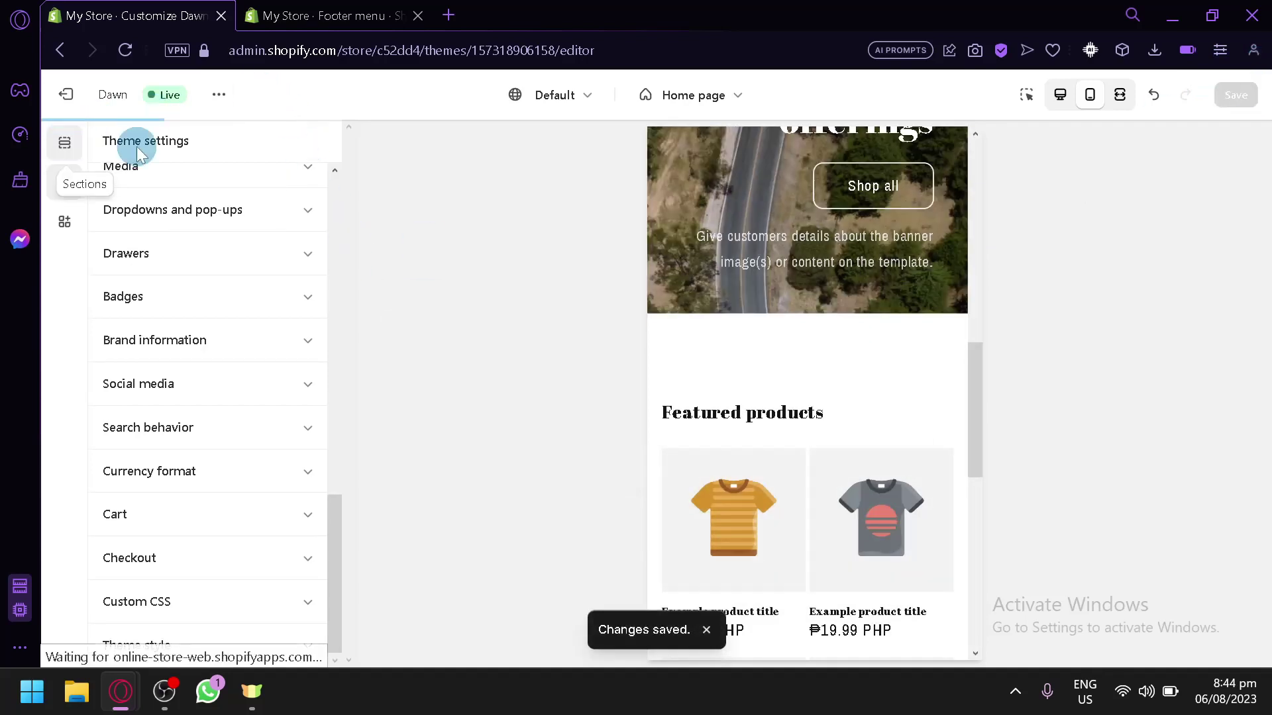
scroll(787, 312, down, 4)
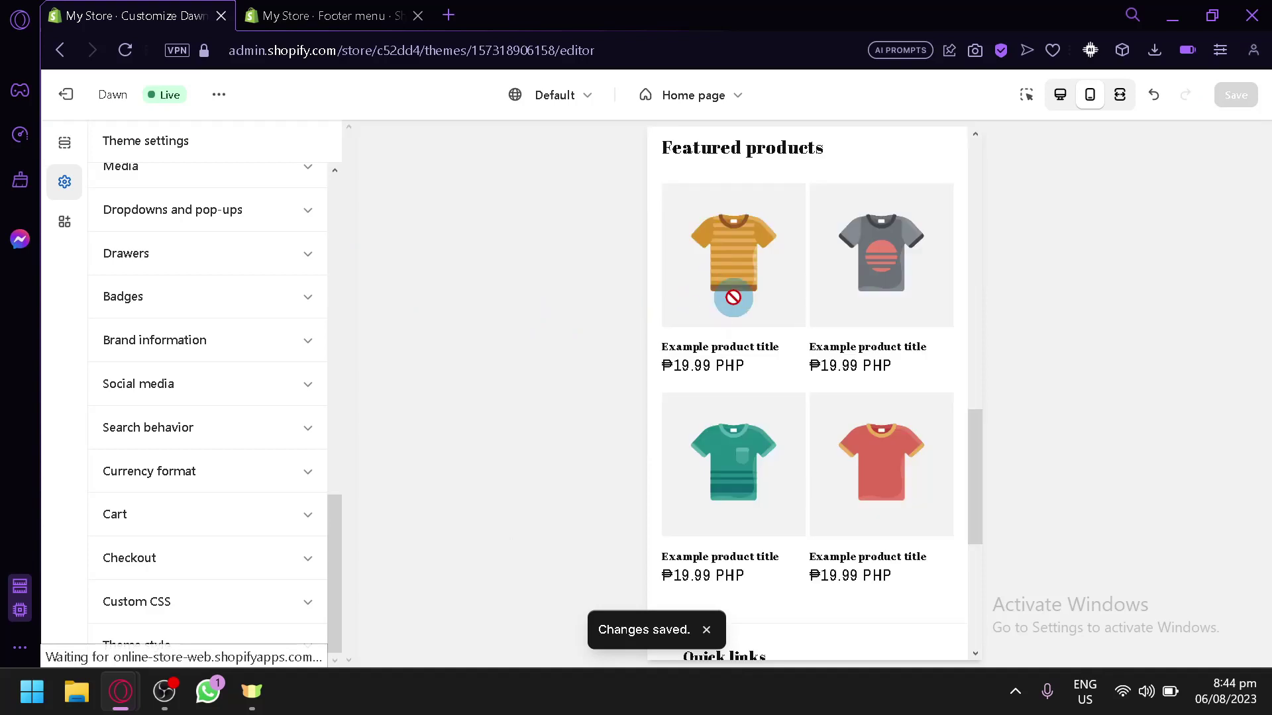
click(79, 93)
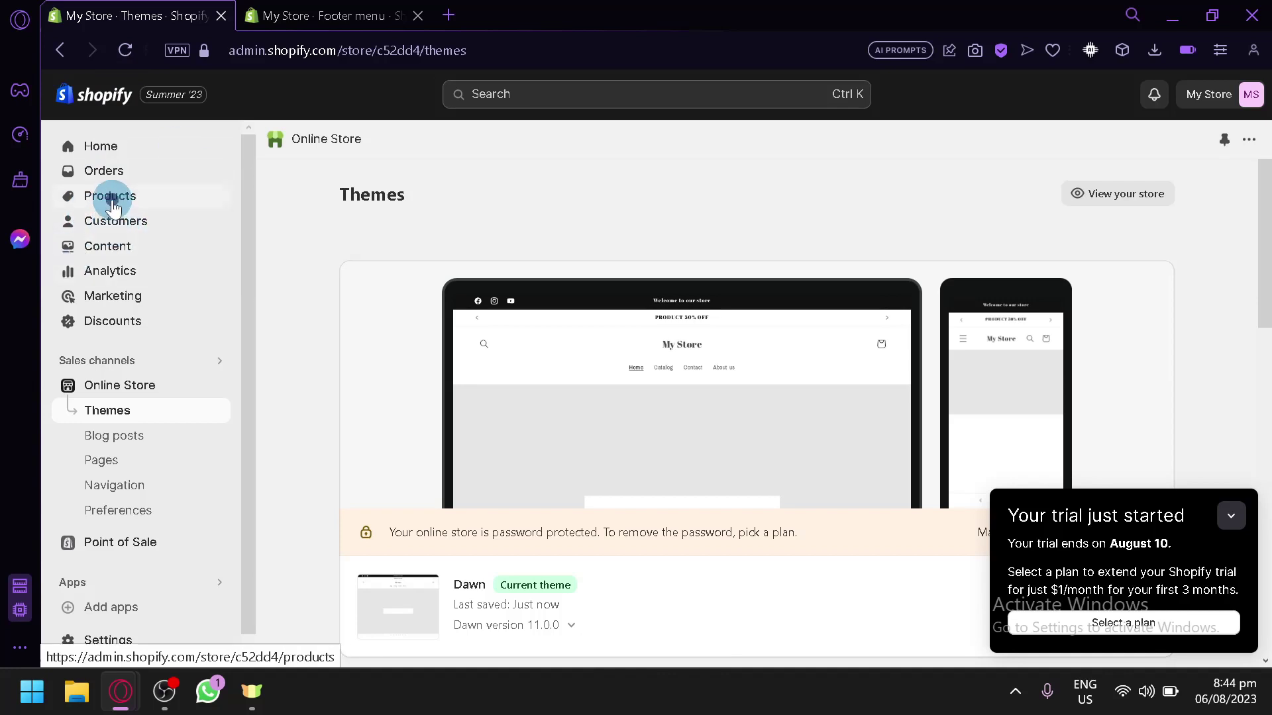
- Start adding a new product in the store's Products section and title it "Sample product"
click(108, 195)
right_click(112, 199)
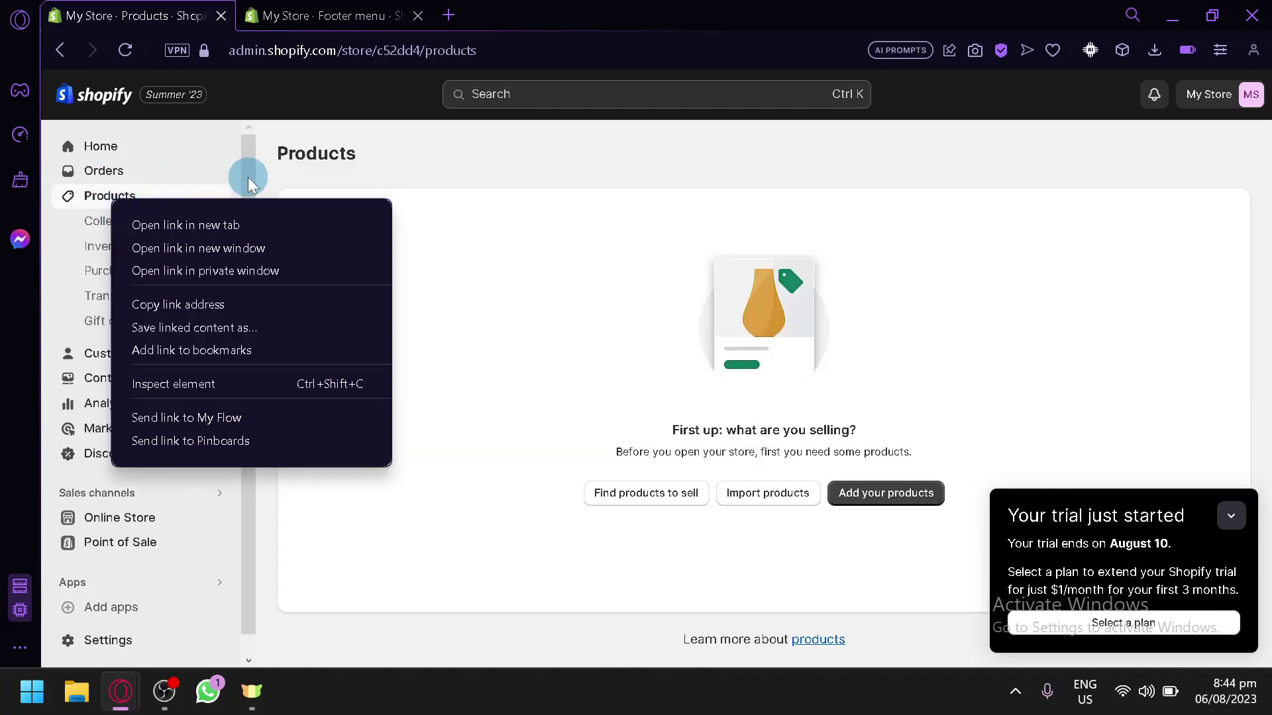
click(249, 174)
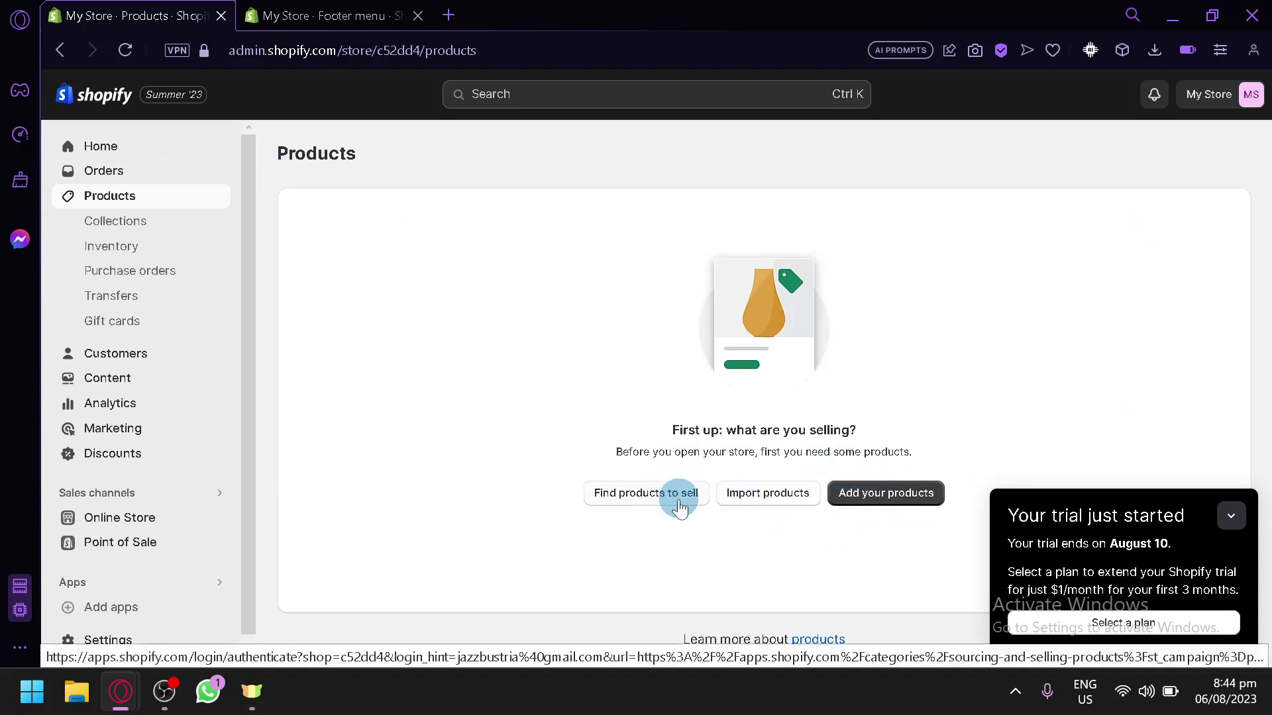
click(915, 493)
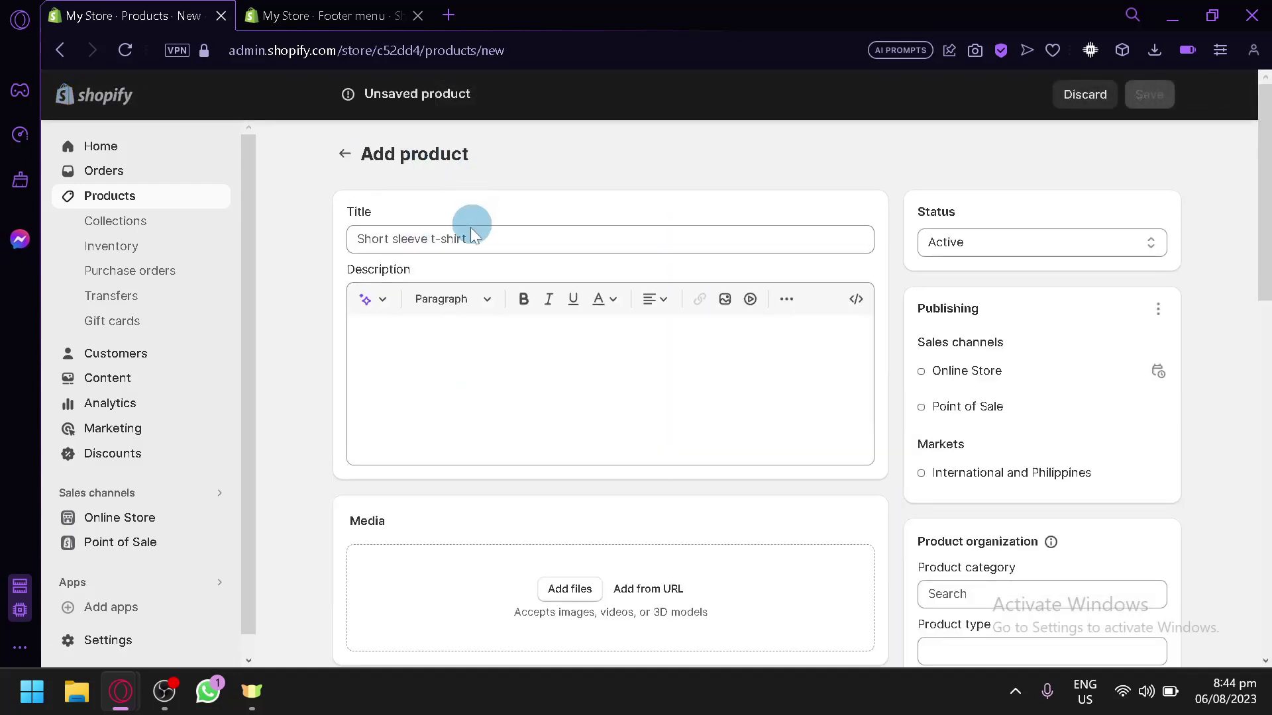
click(468, 239)
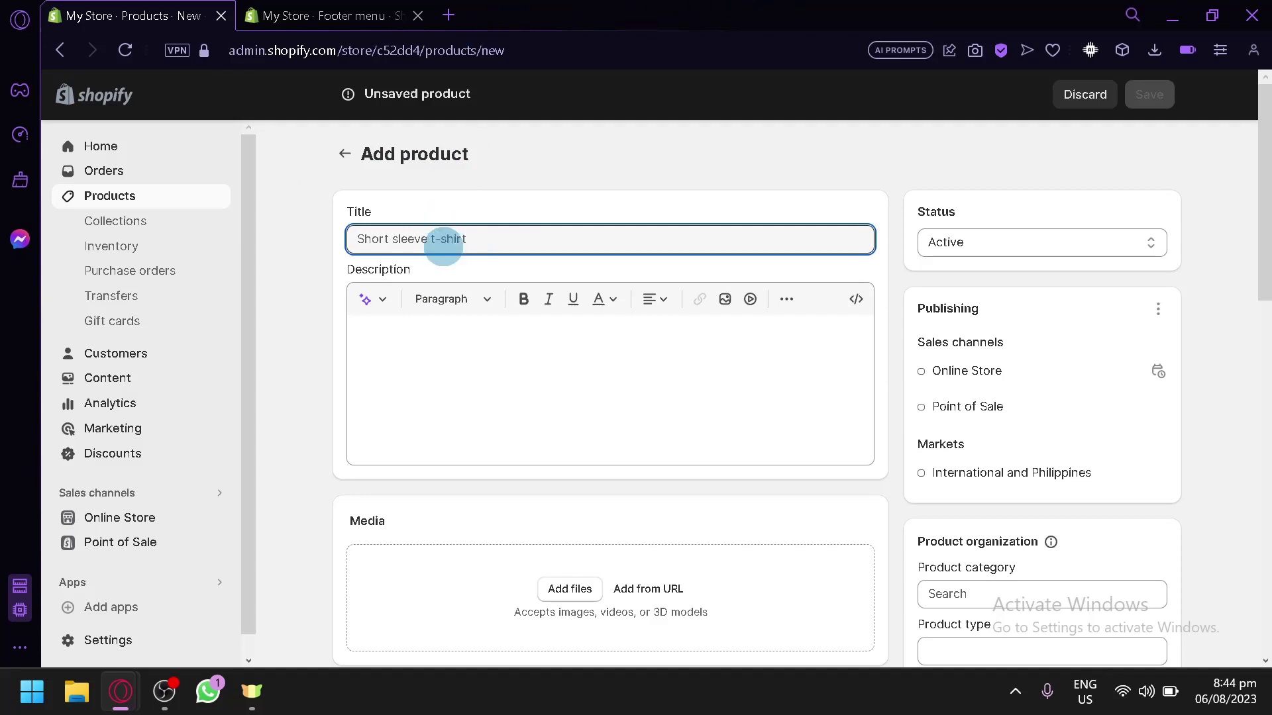
text(Sample product)
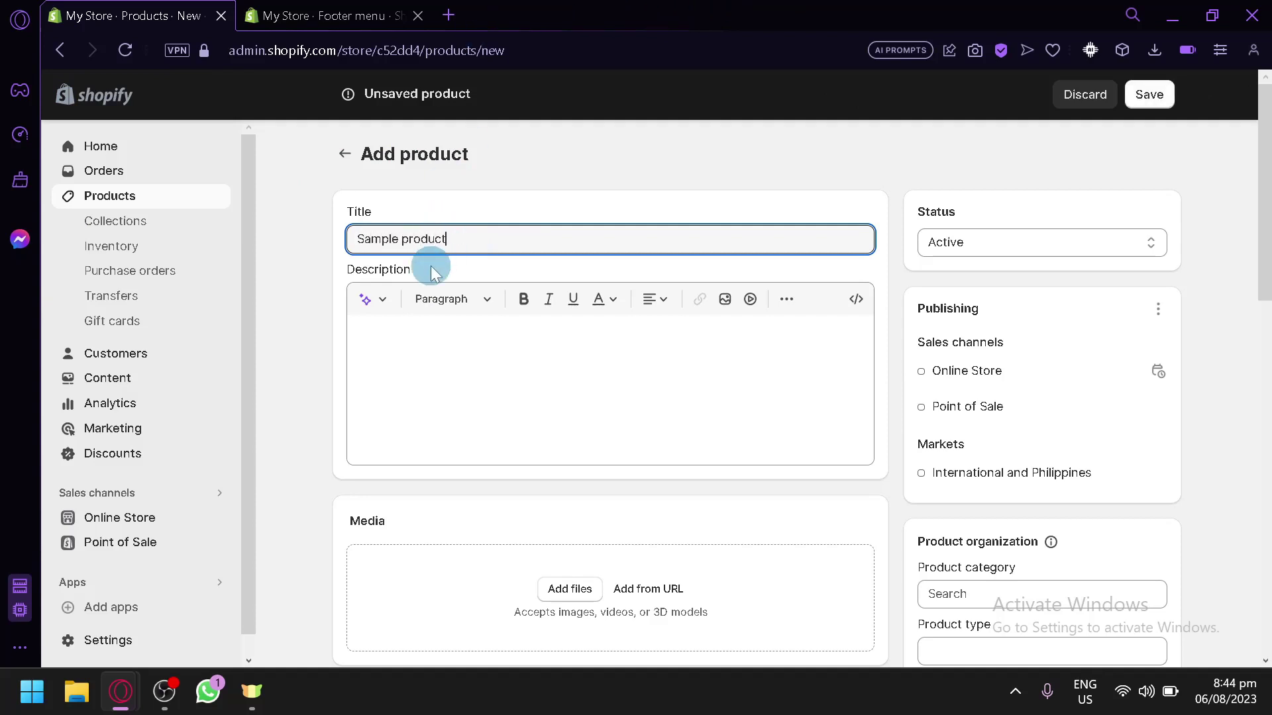
- Generate a product description from the keywords "T shirt cotton" in the Expert tone and keep the suggestion
click(374, 301)
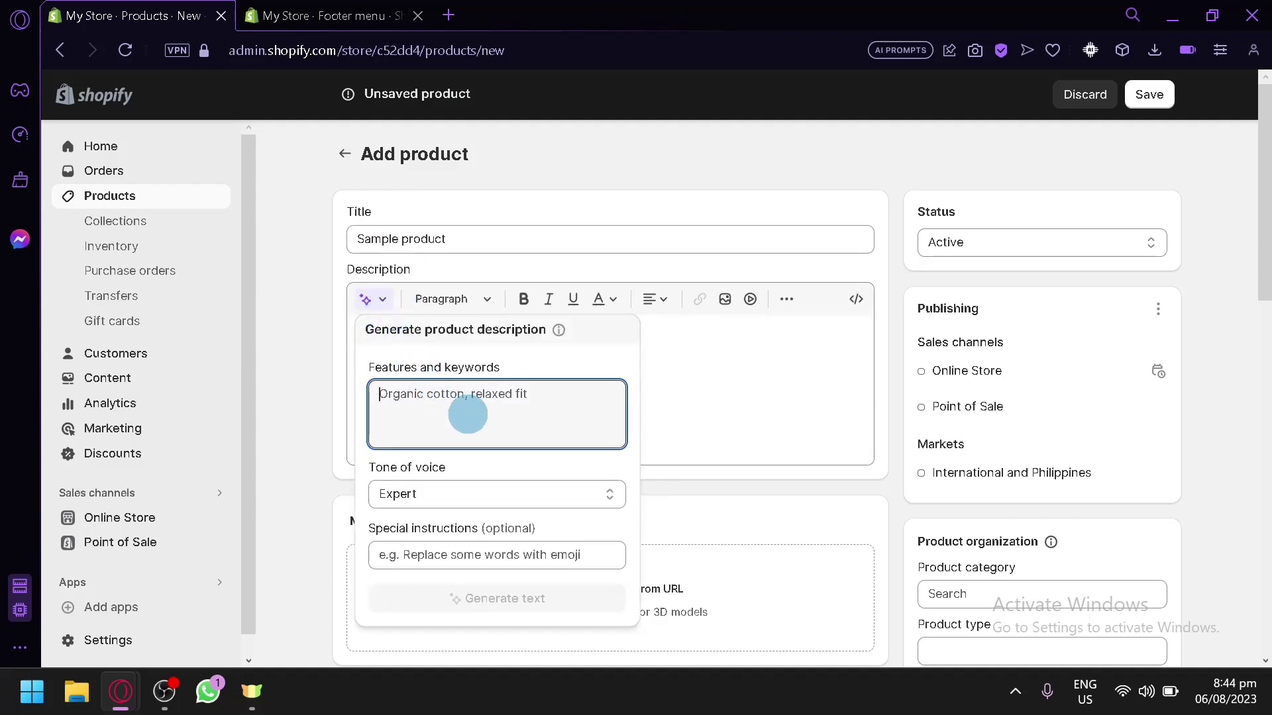
text(T shirt cotton)
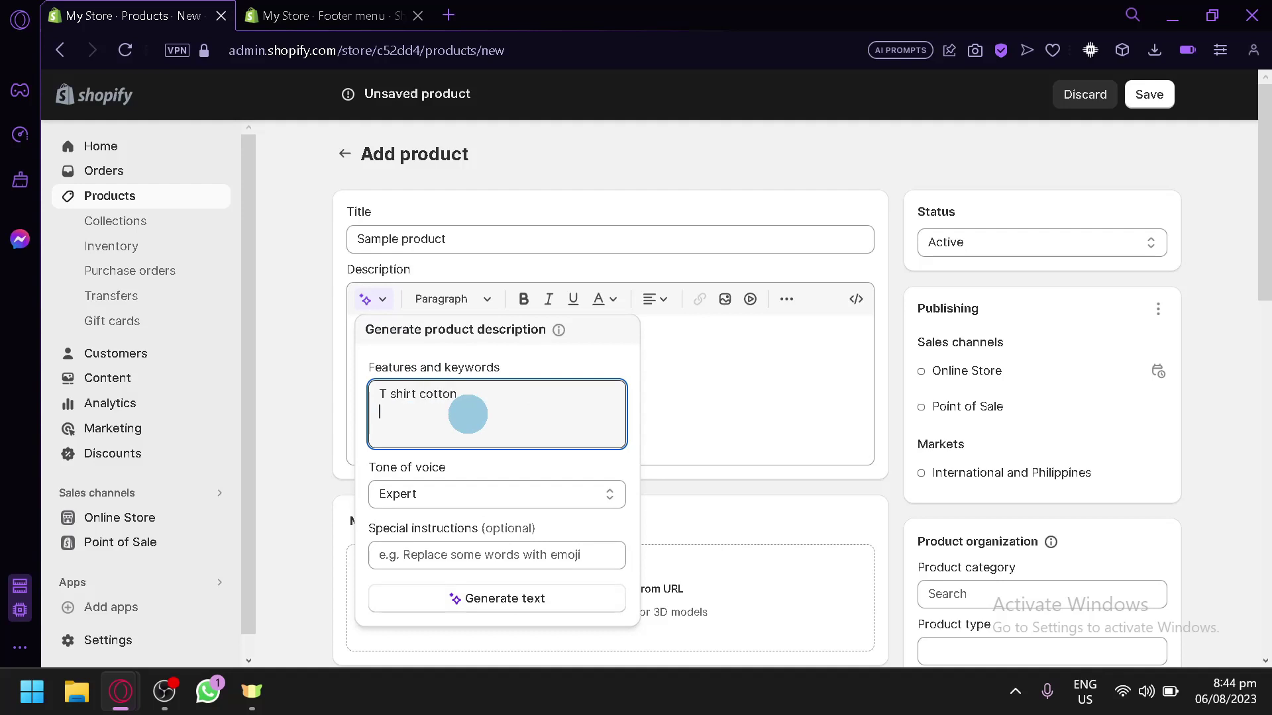
click(488, 599)
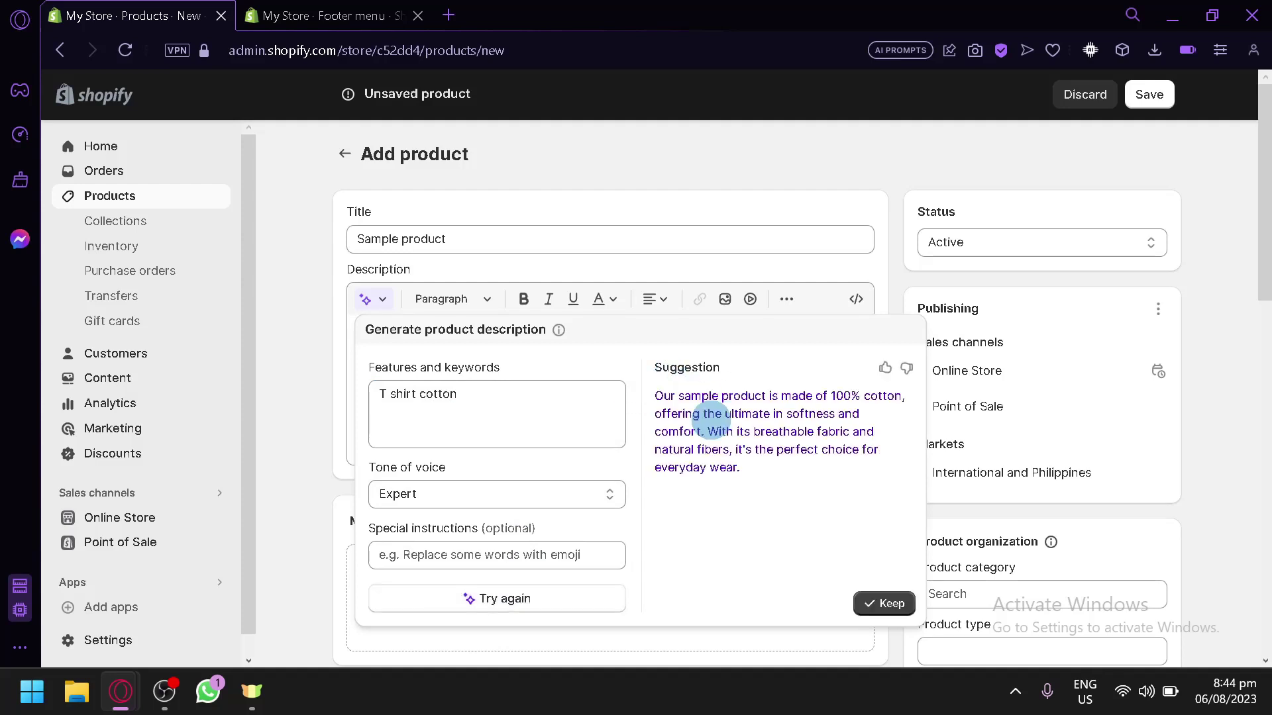
click(885, 603)
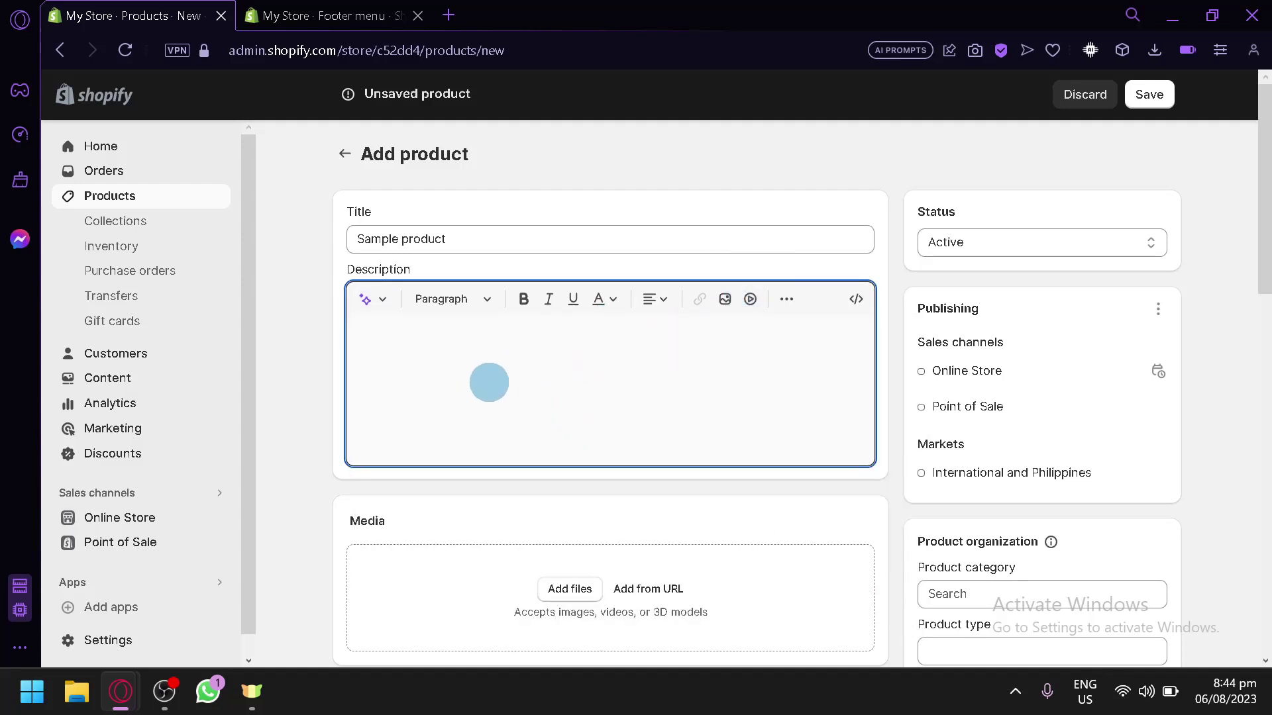
click(524, 399)
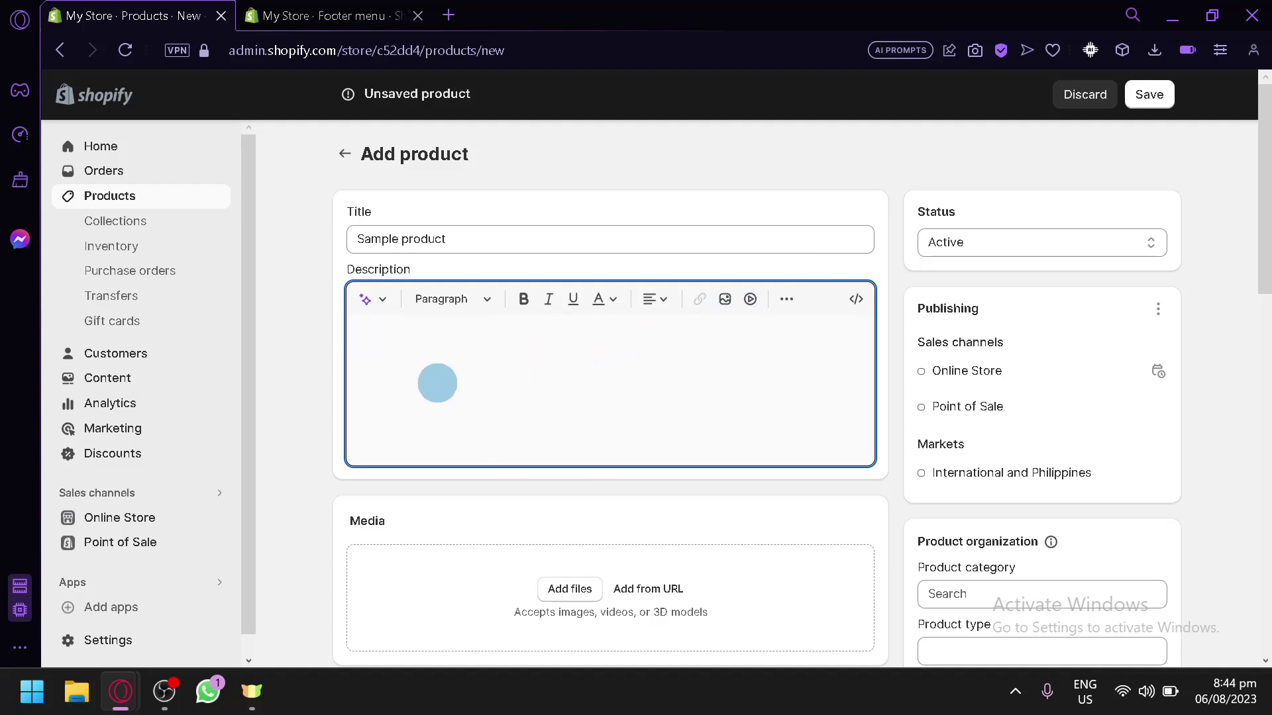
- Check the product's available status options and leave it on Active
scroll(435, 378, down, 8)
scroll(437, 384, up, 8)
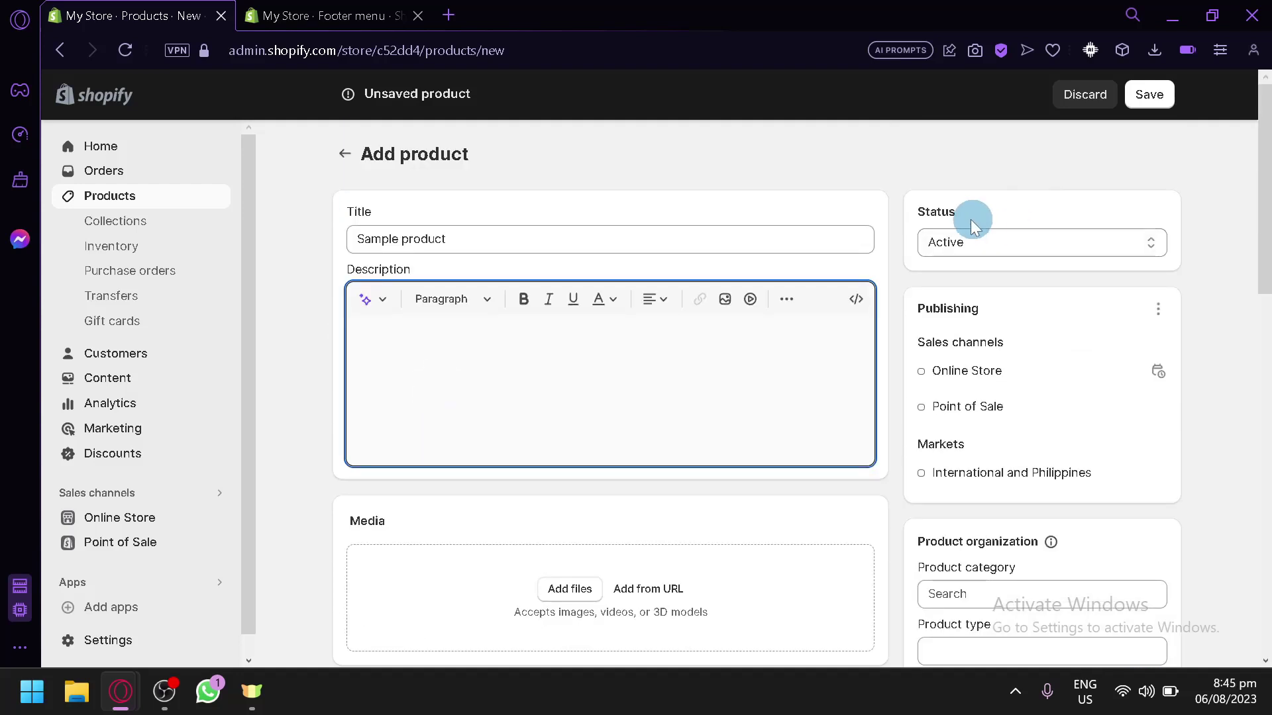
click(966, 243)
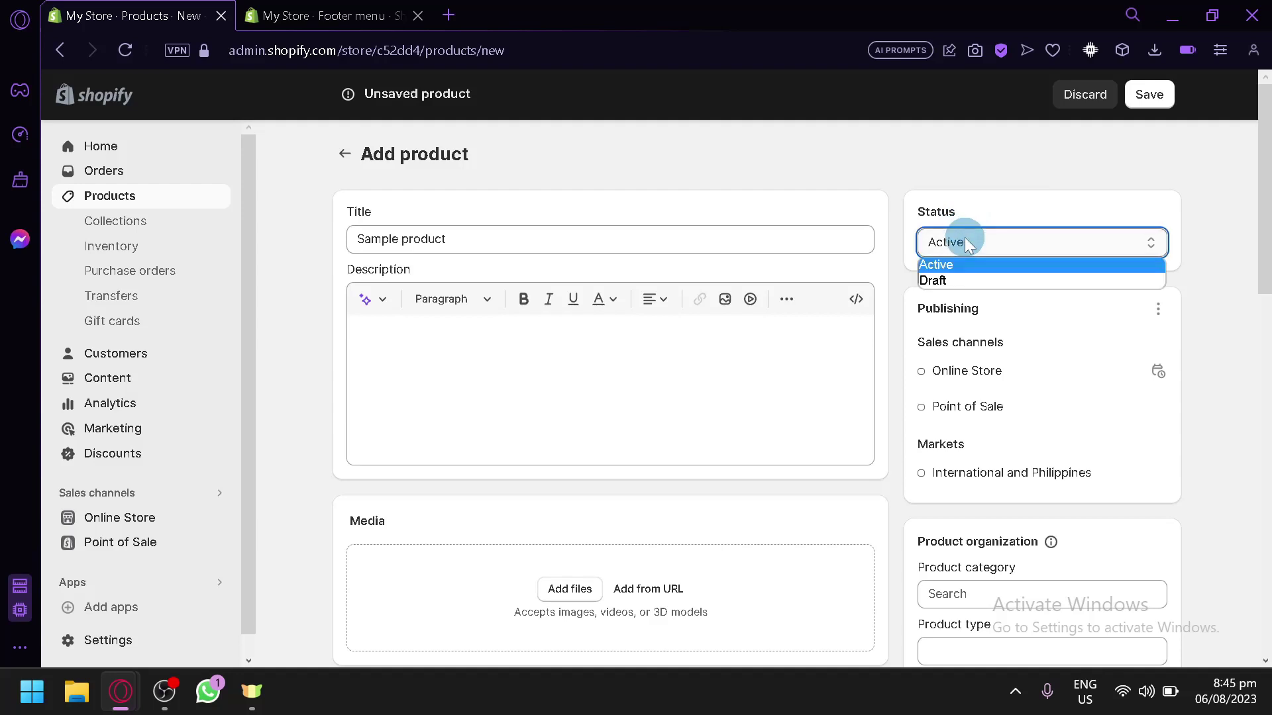
click(1196, 374)
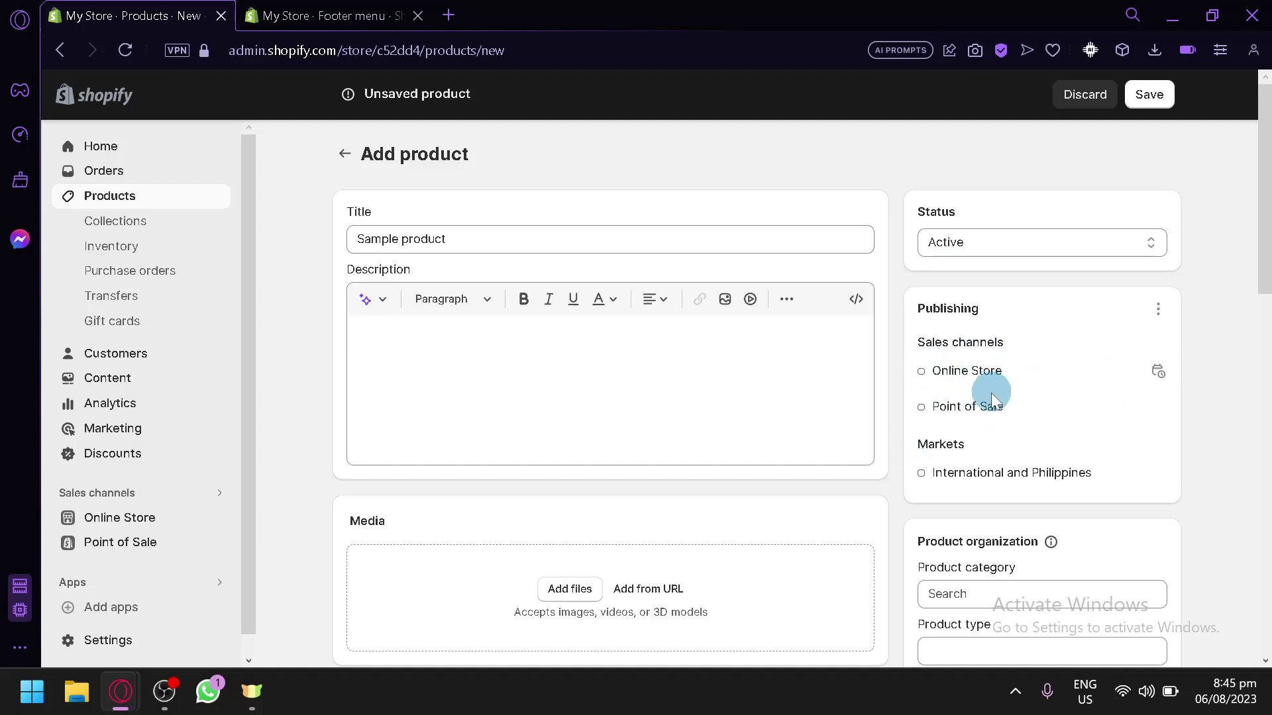
- Add the aerial forest road image to the product's media
scroll(894, 406, down, 2)
scroll(537, 424, down, 2)
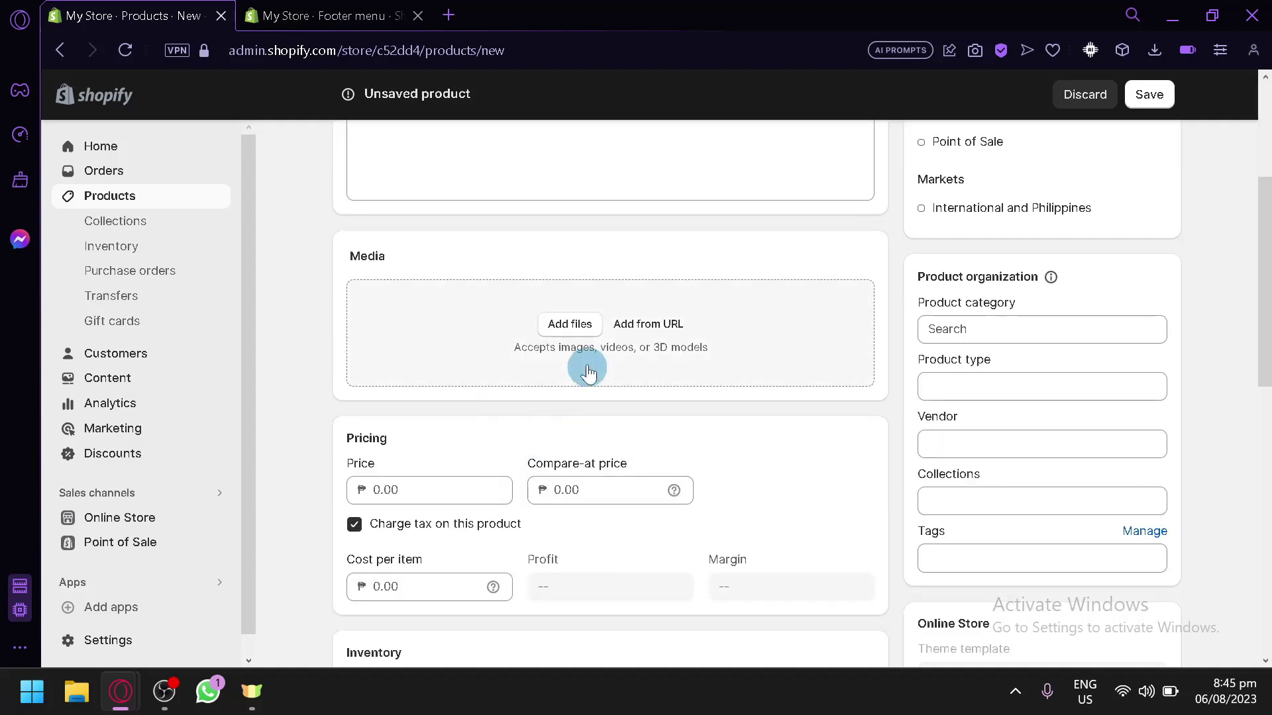
click(570, 325)
click(461, 389)
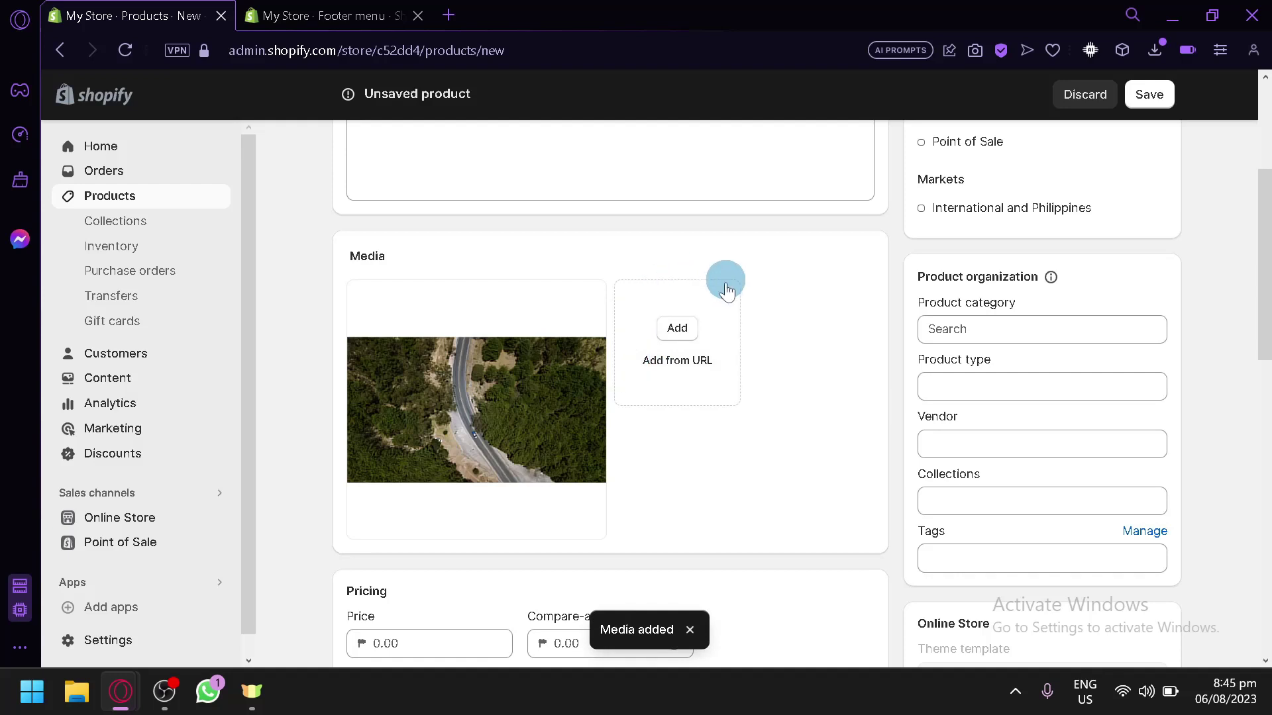
- Examine the product category, type, vendor and collections fields, then the product's pricing and inventory sections
click(984, 328)
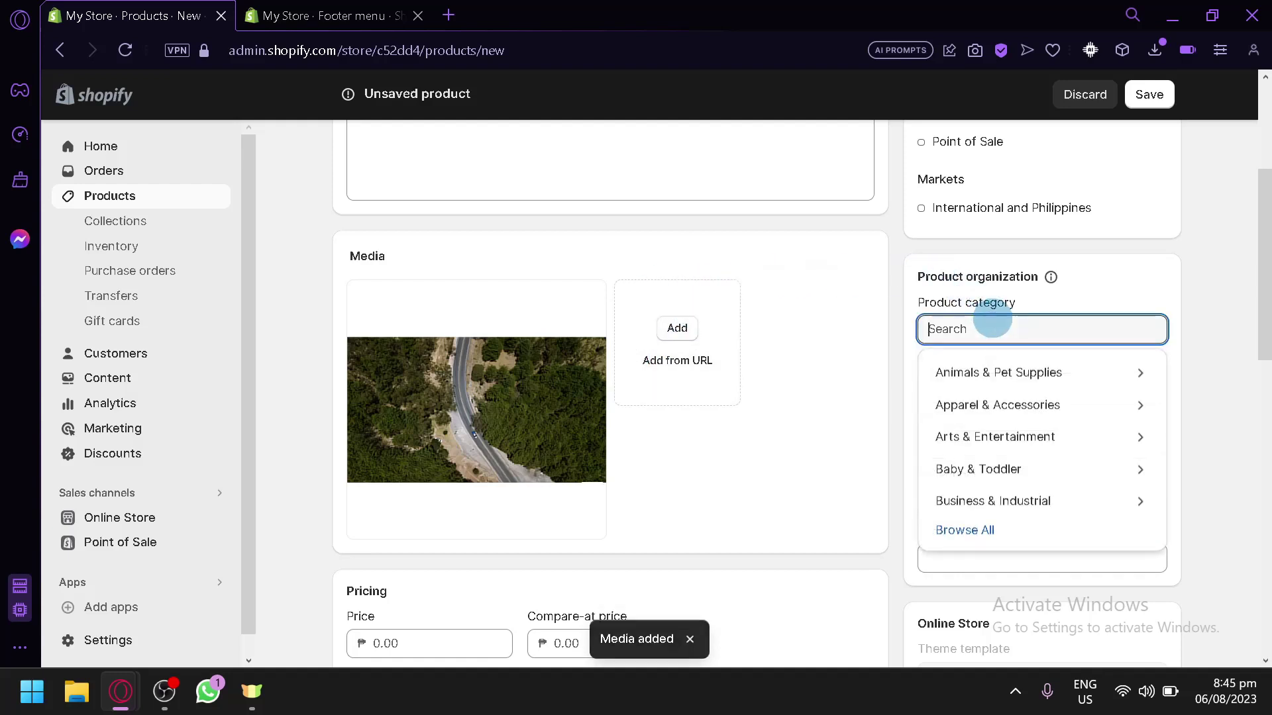
click(1192, 292)
click(1107, 388)
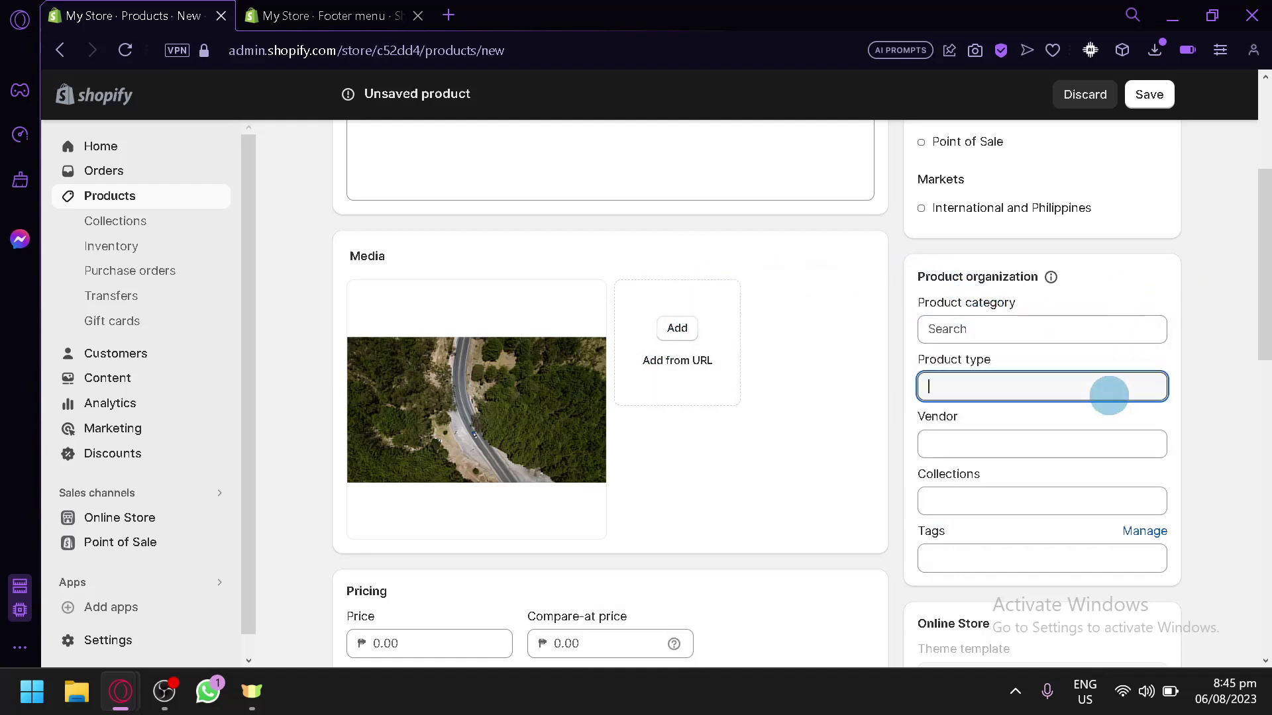
click(1108, 450)
click(1067, 506)
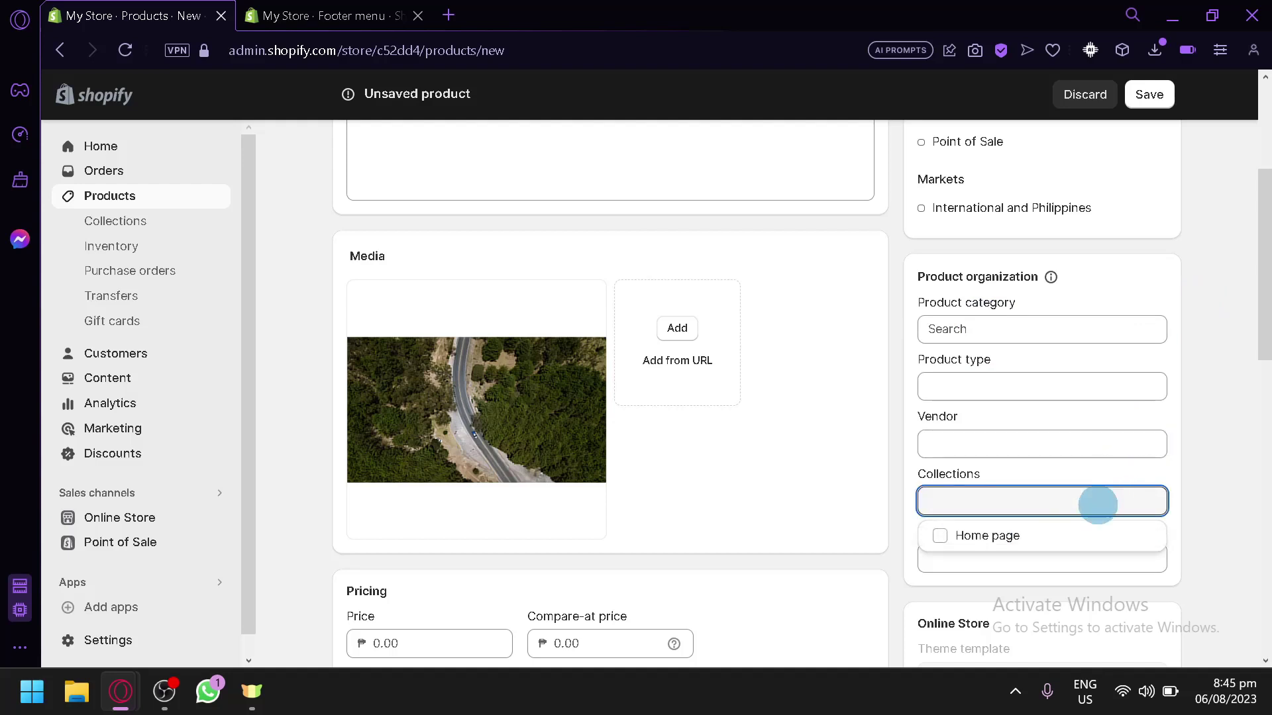
click(1189, 429)
scroll(1040, 550, down, 4)
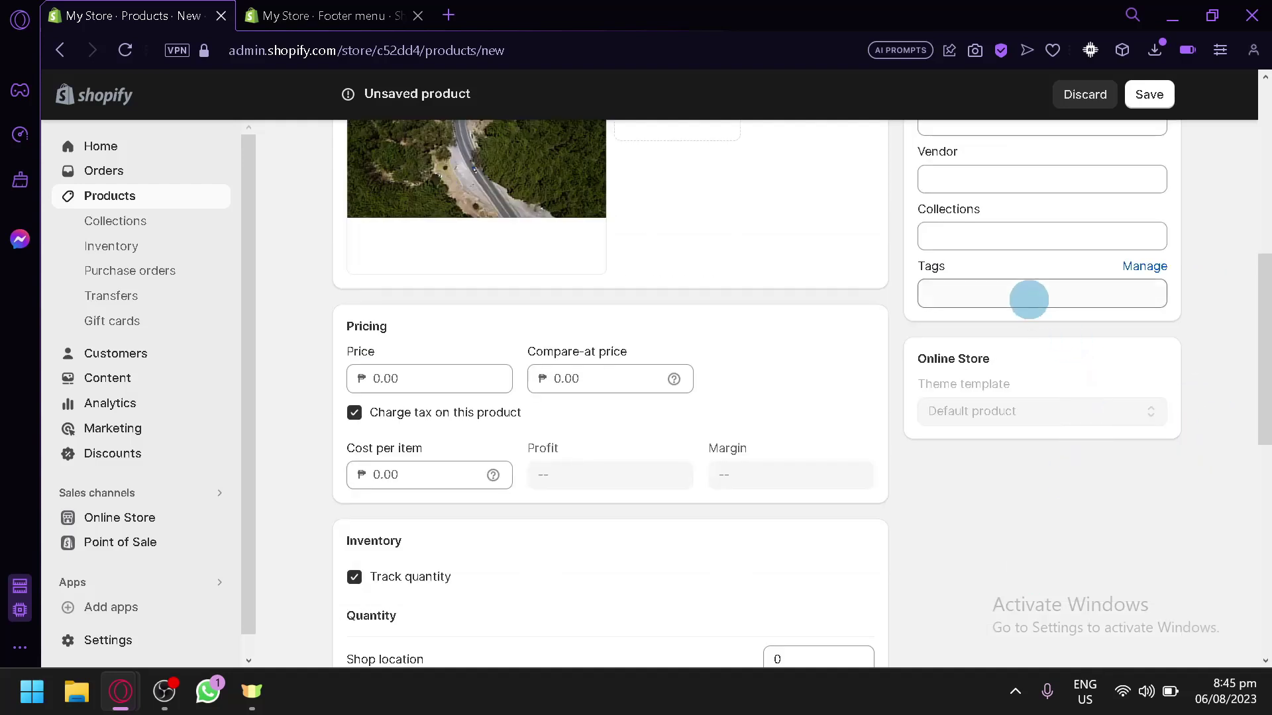
- Set the product's price to ₱1,000.00, compare-at price to ₱500.00 and cost per item to ₱100.00
click(395, 382)
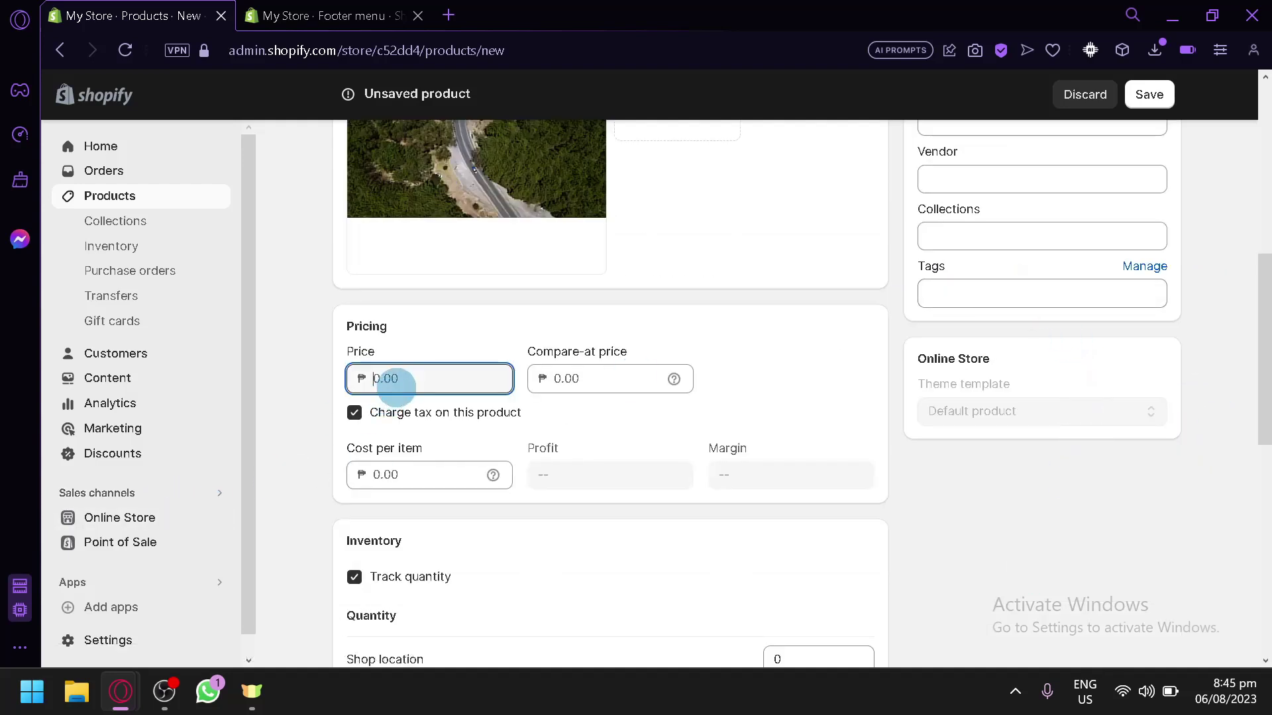
key(Tab)
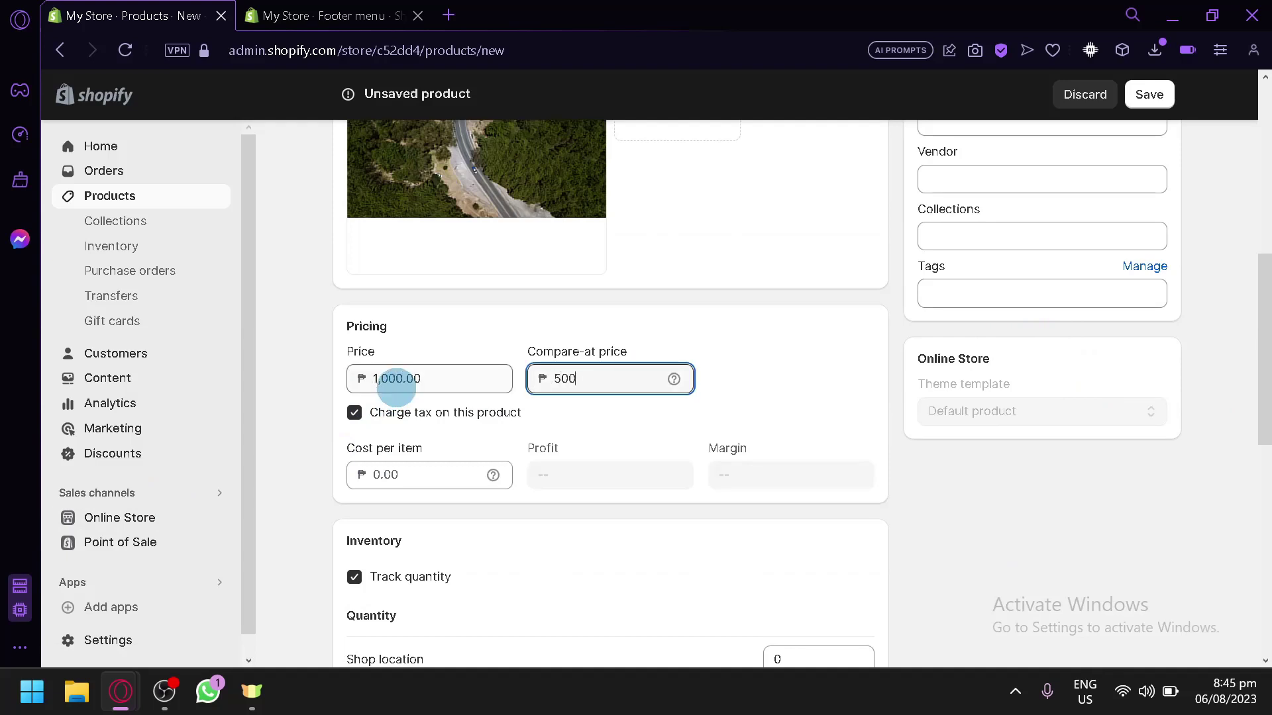
key(Tab)
click(434, 472)
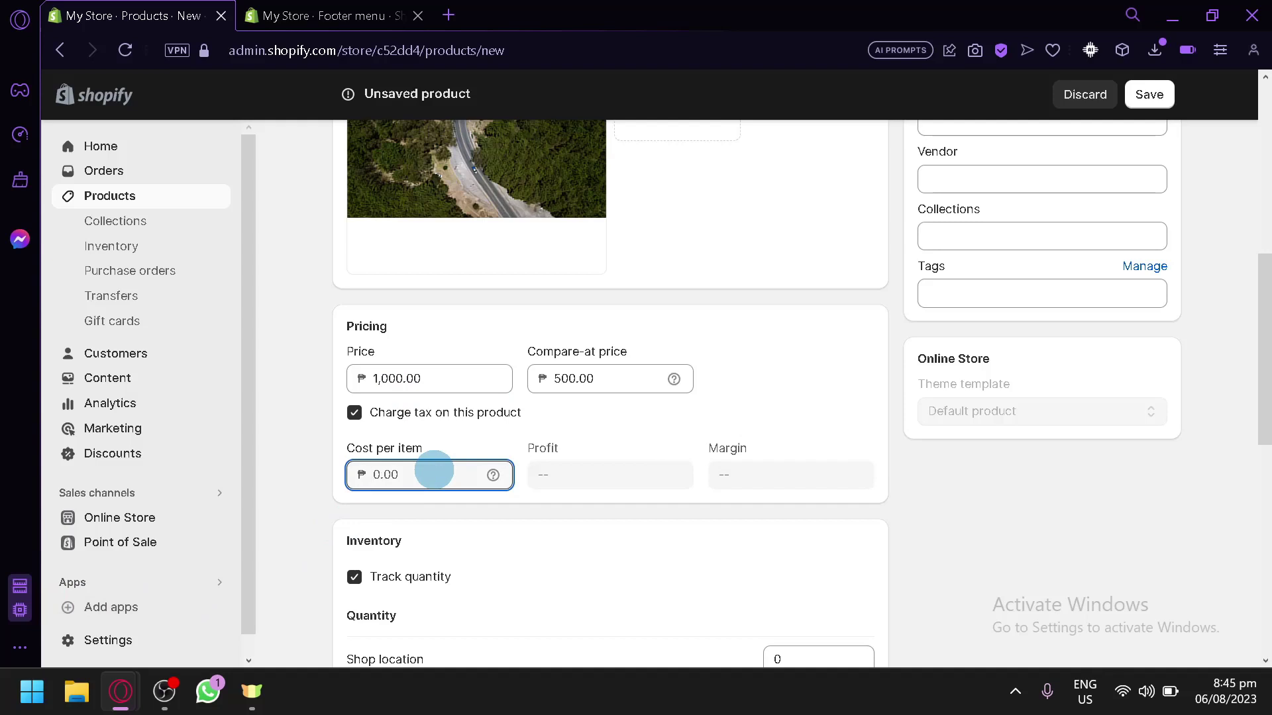
key(Tab)
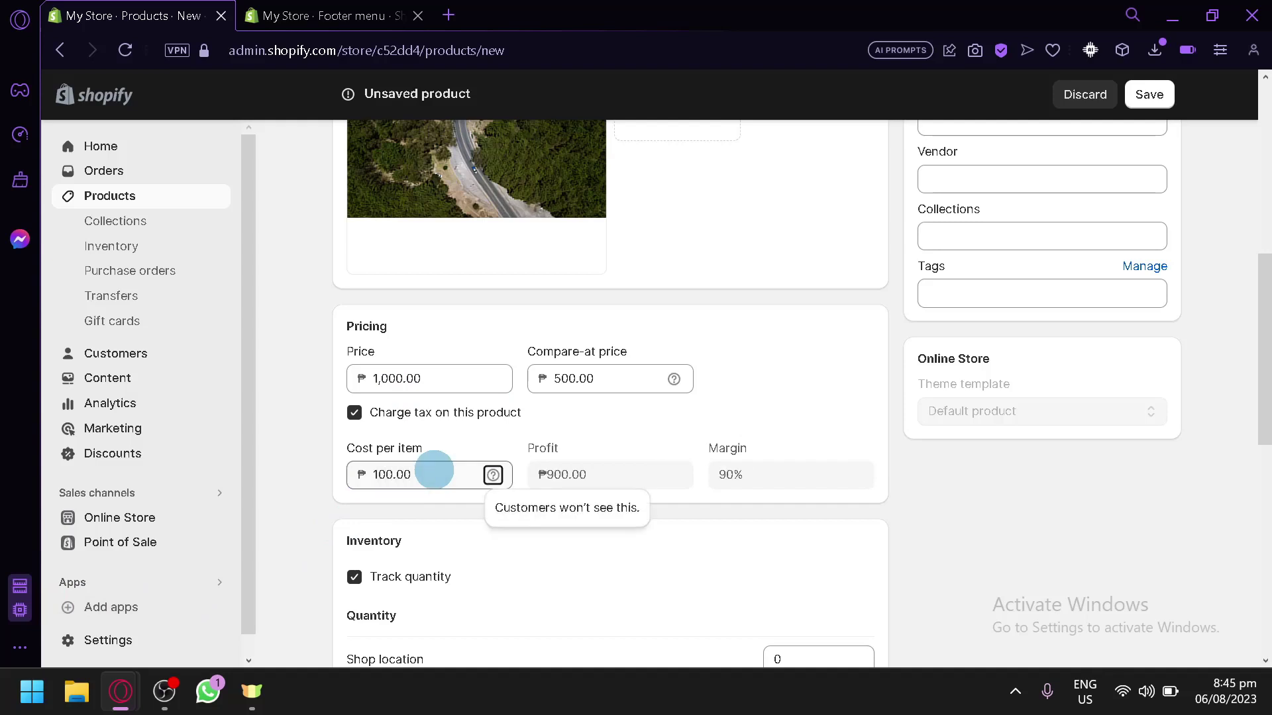
click(433, 470)
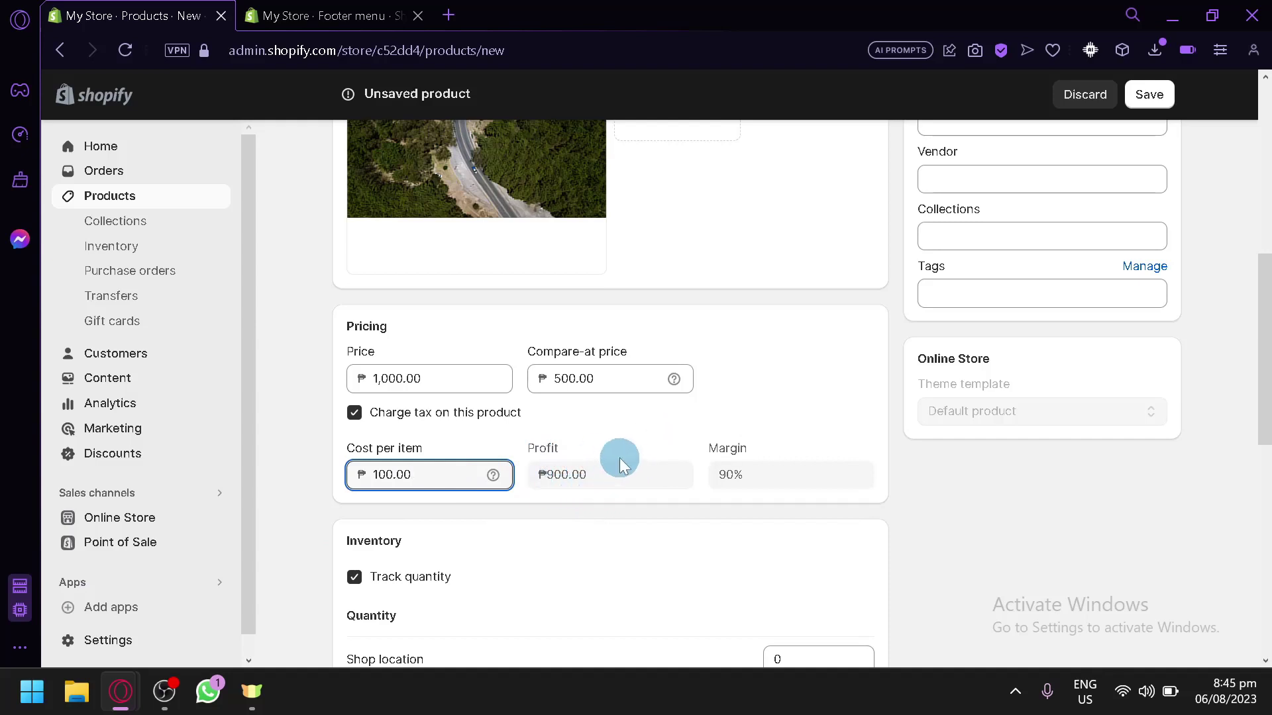
- Review the product's inventory, shipping, variants and search engine listing sections, then save the sample product
scroll(618, 458, down, 4)
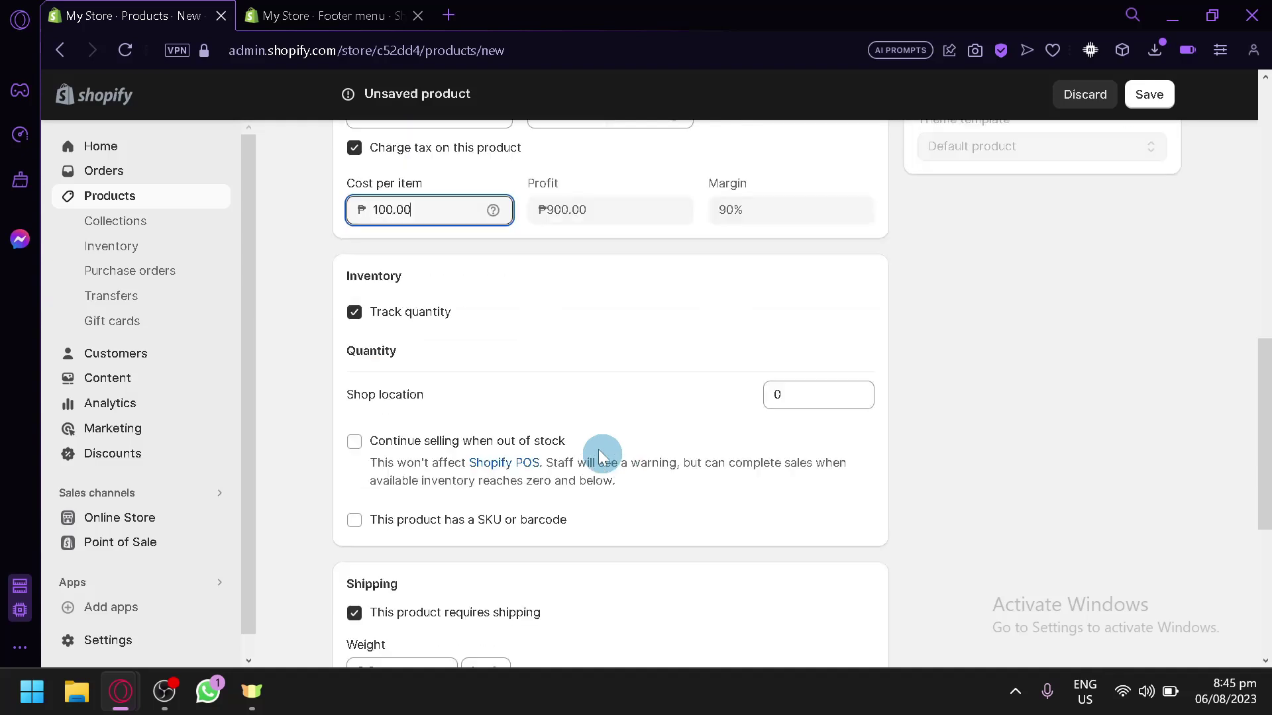
drag(794, 408, 737, 416)
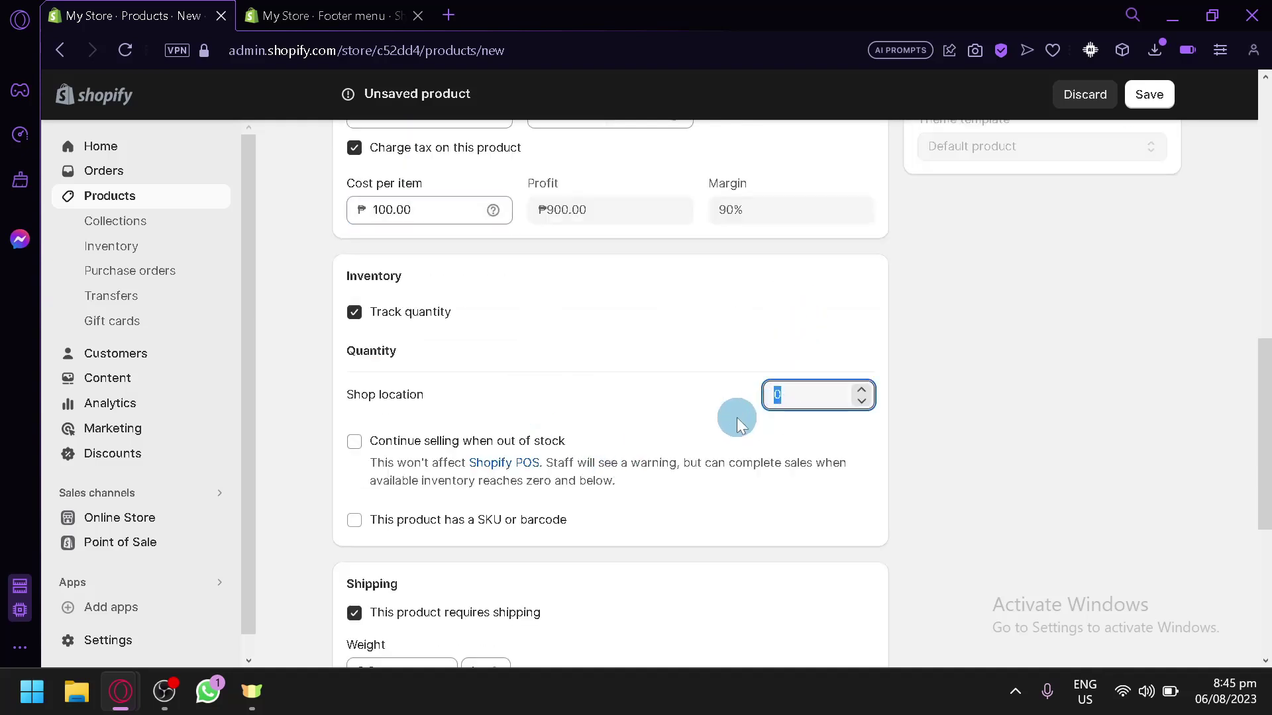
click(1058, 391)
scroll(817, 372, down, 6)
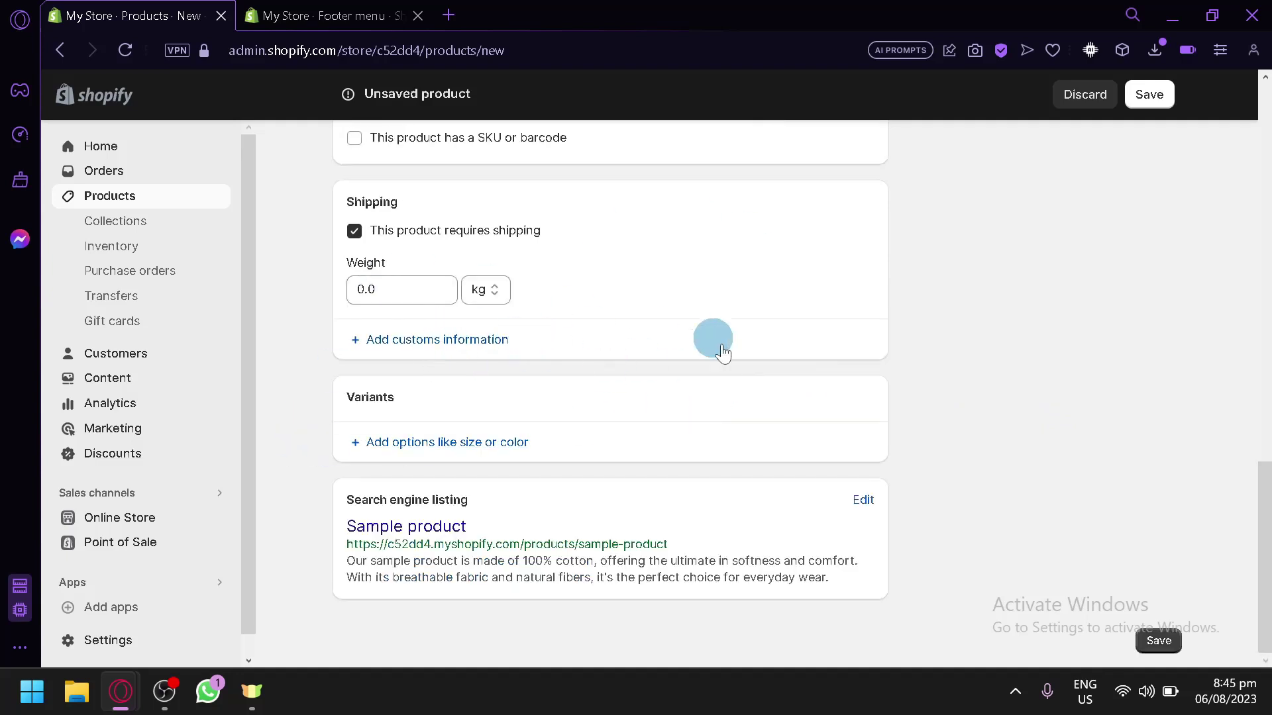
scroll(715, 346, up, 8)
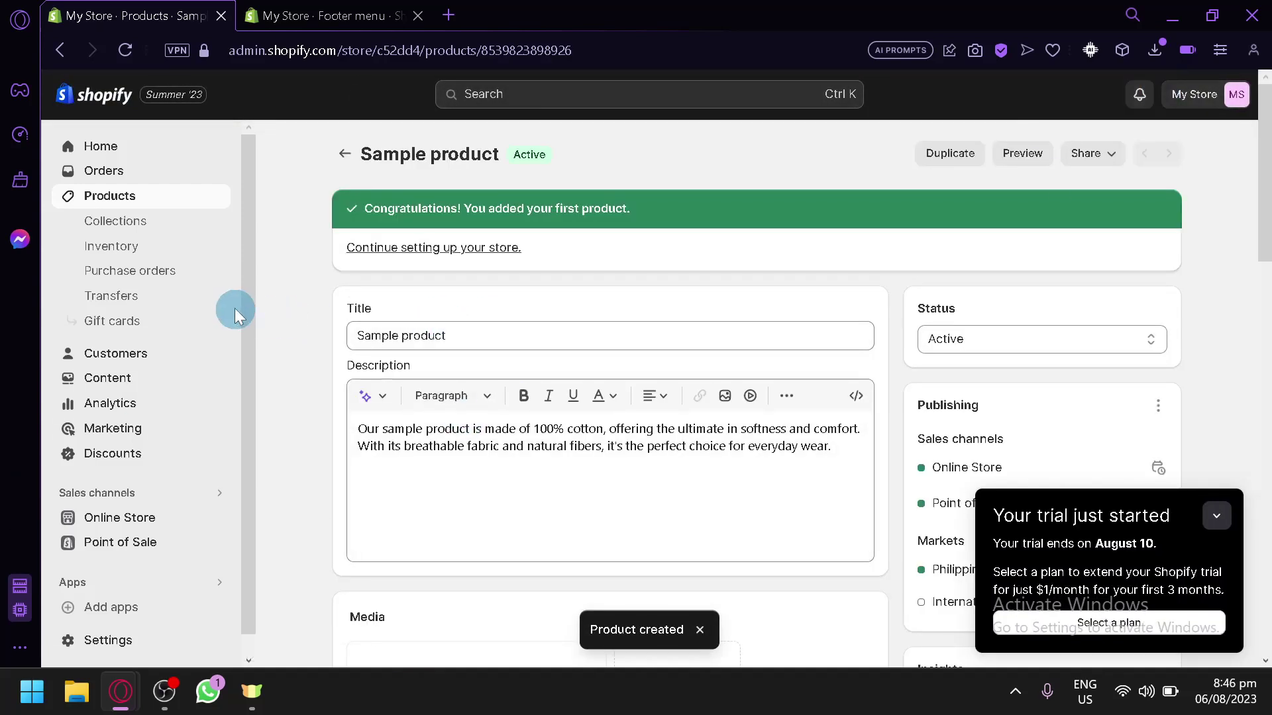
- Open the Dawn theme of the online store for customizing and switch to the Default product template
click(105, 519)
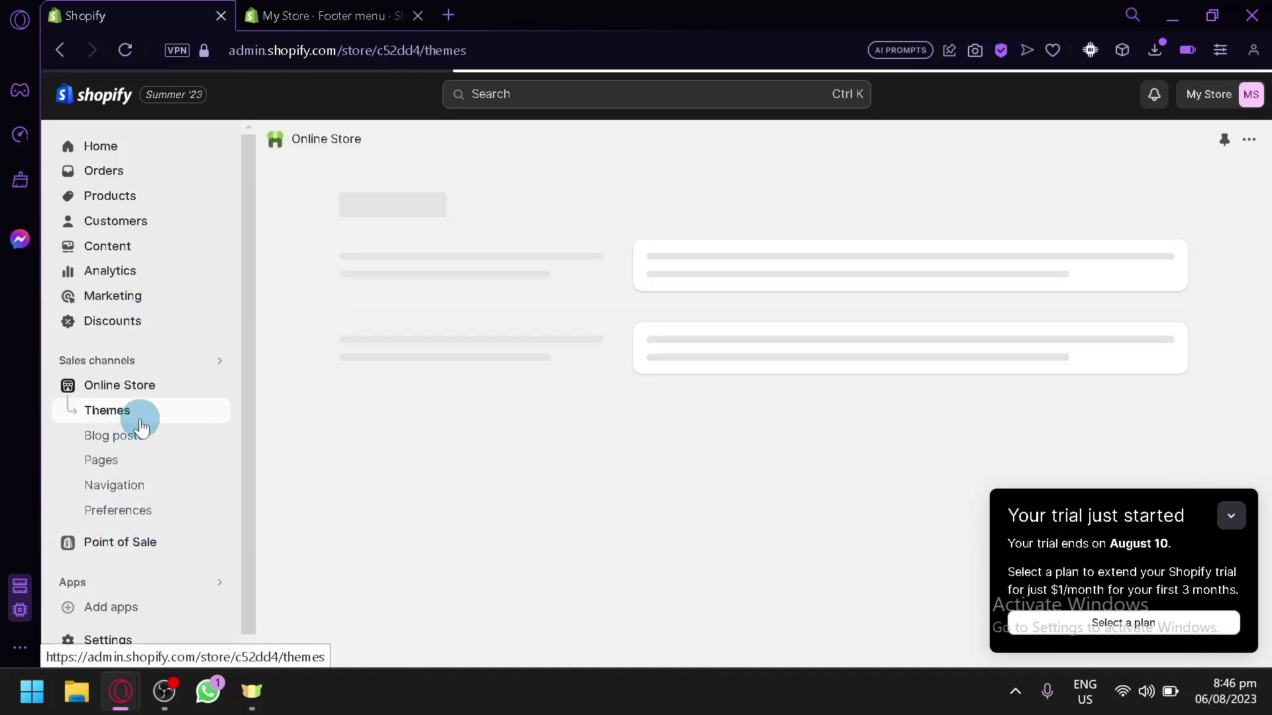
click(1233, 516)
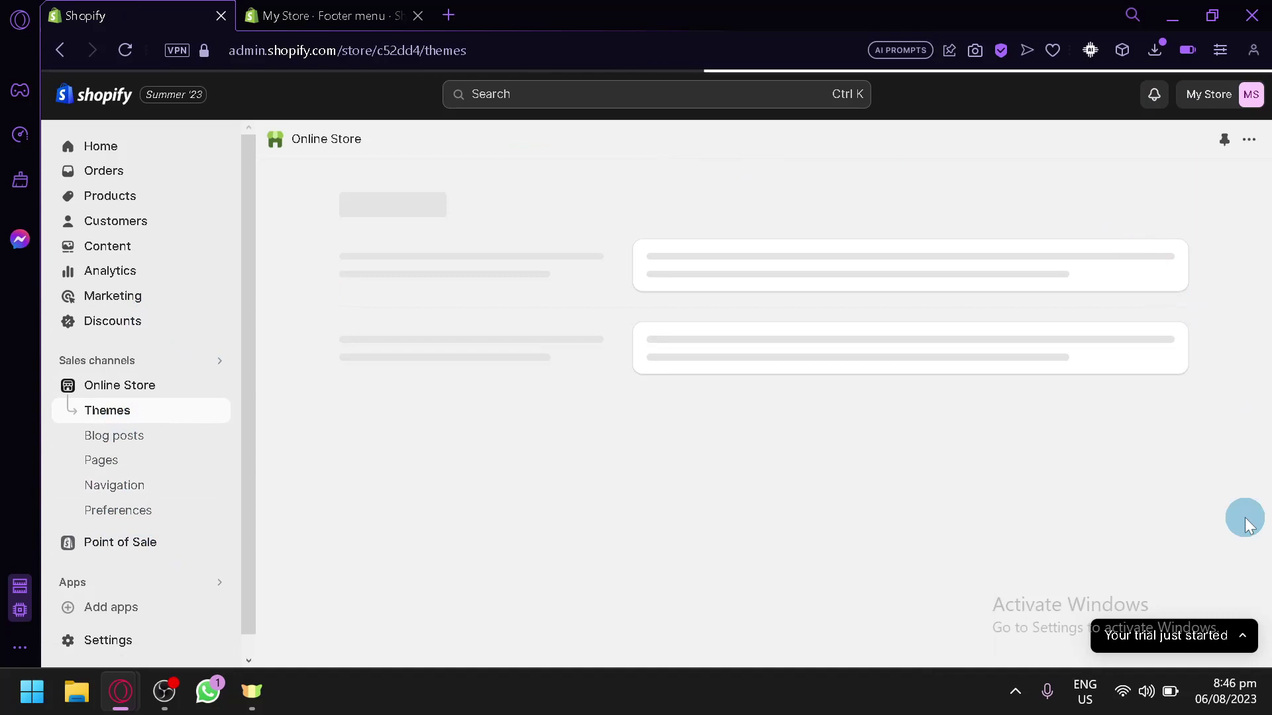
scroll(1119, 485, down, 2)
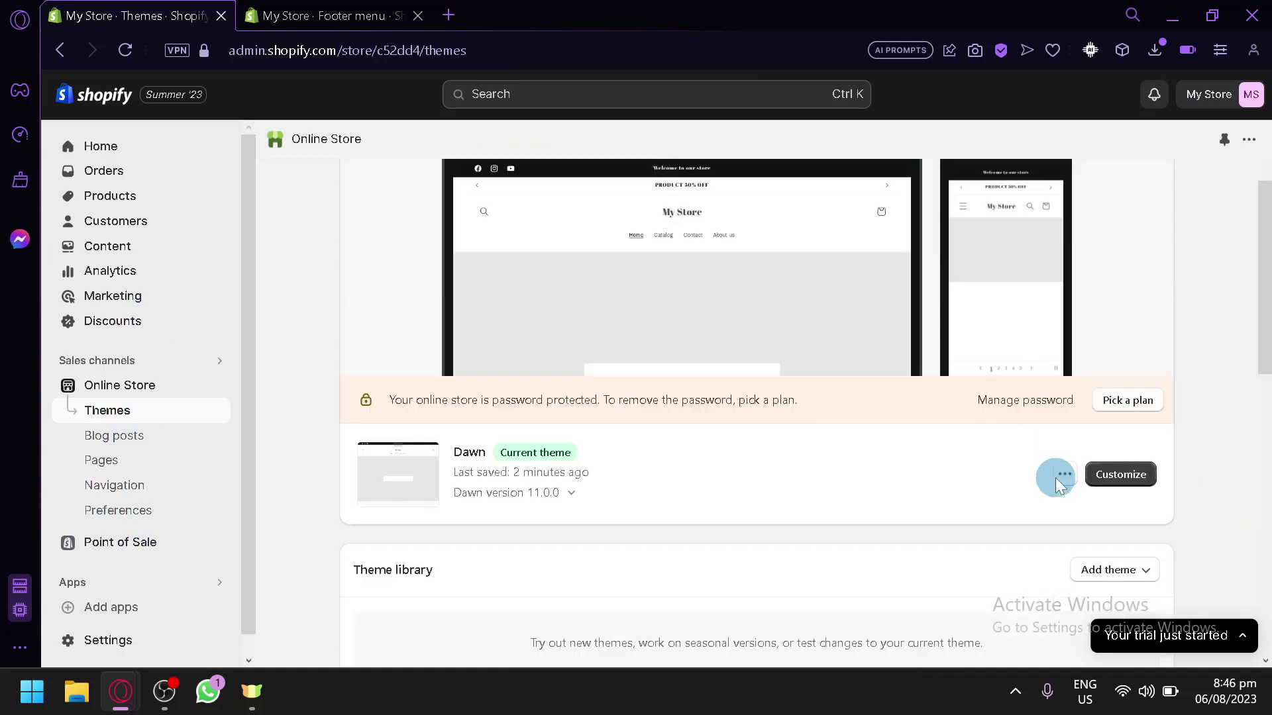
click(1117, 482)
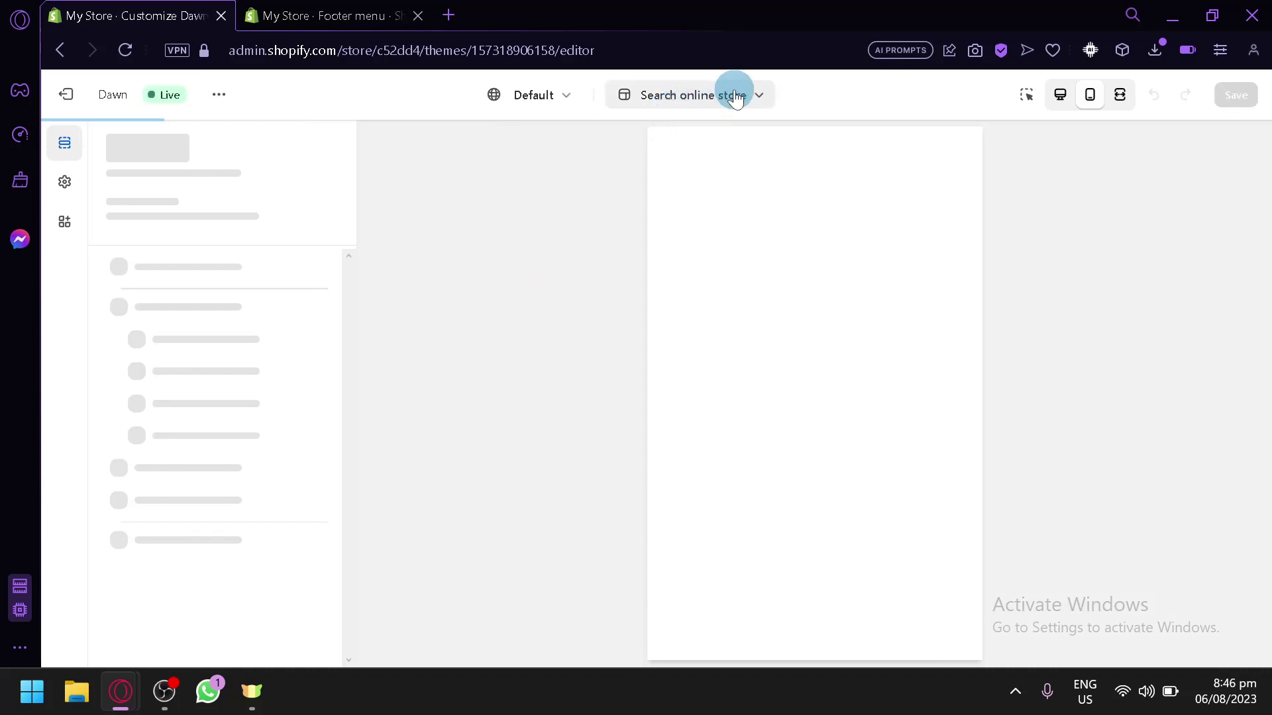
click(735, 96)
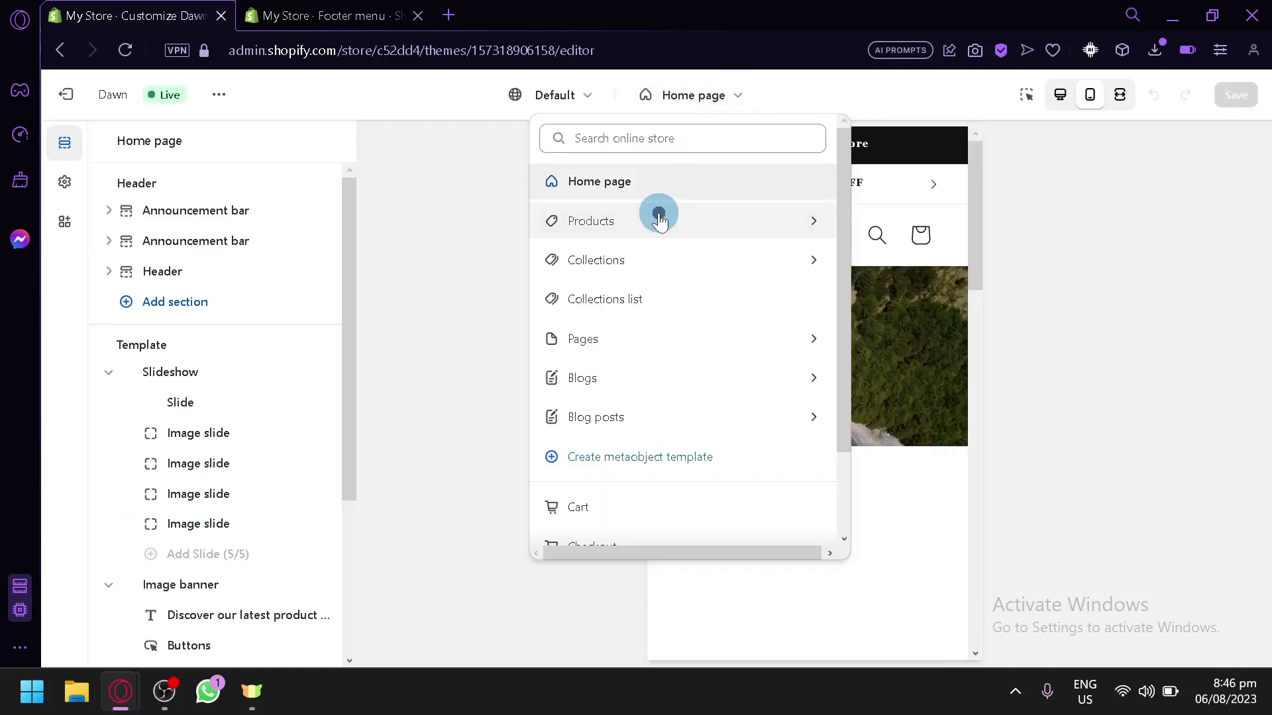
click(657, 217)
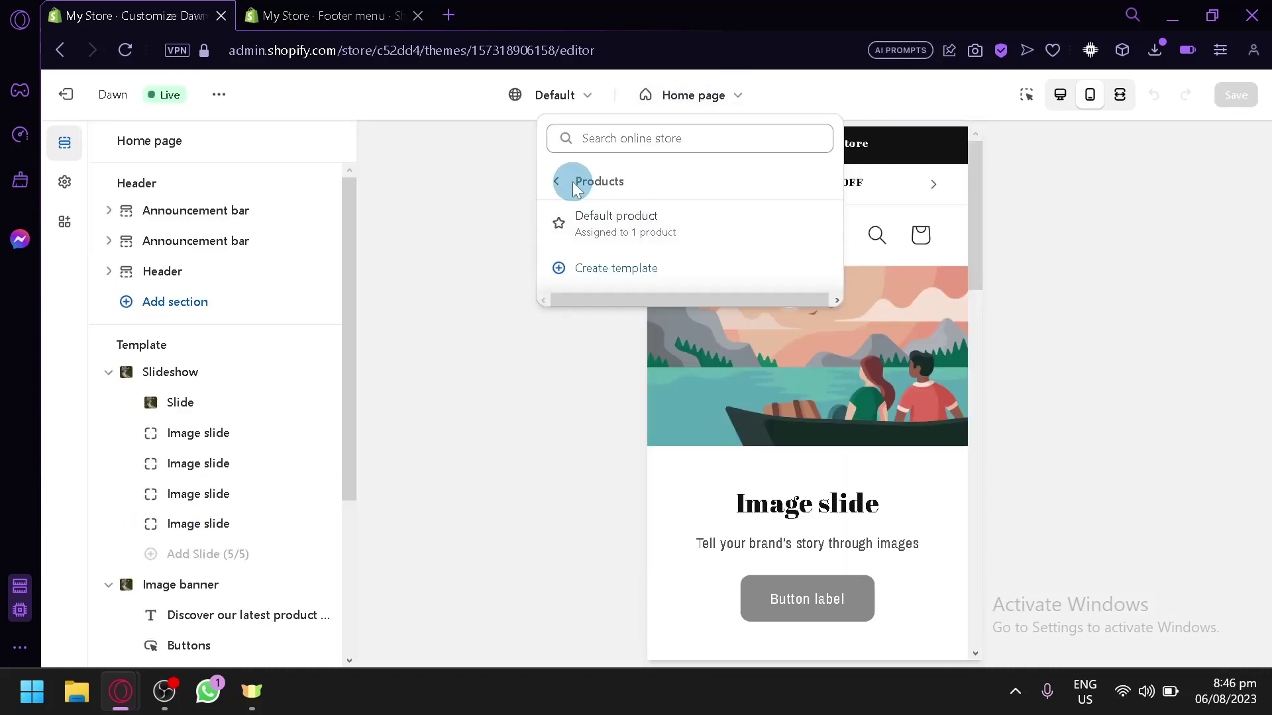
click(607, 237)
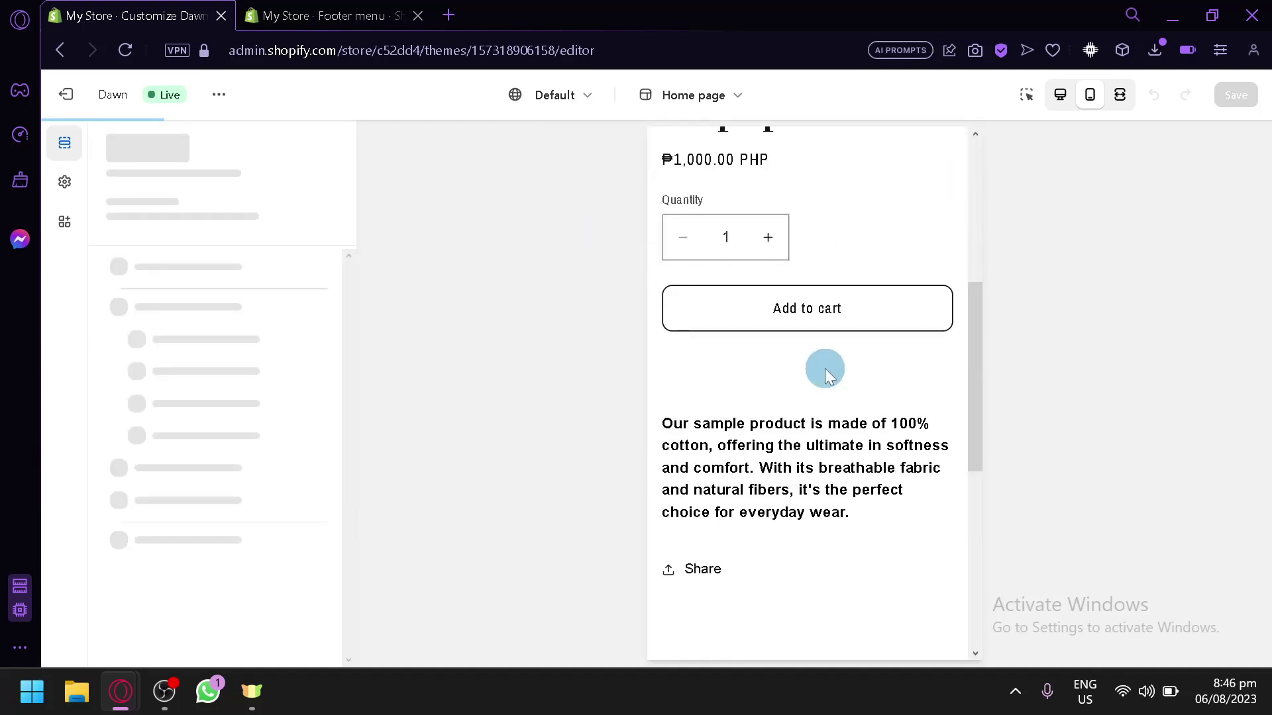
- Examine the sample product page preview, from image and price to description and footer, along with the template's blocks
scroll(824, 369, down, 6)
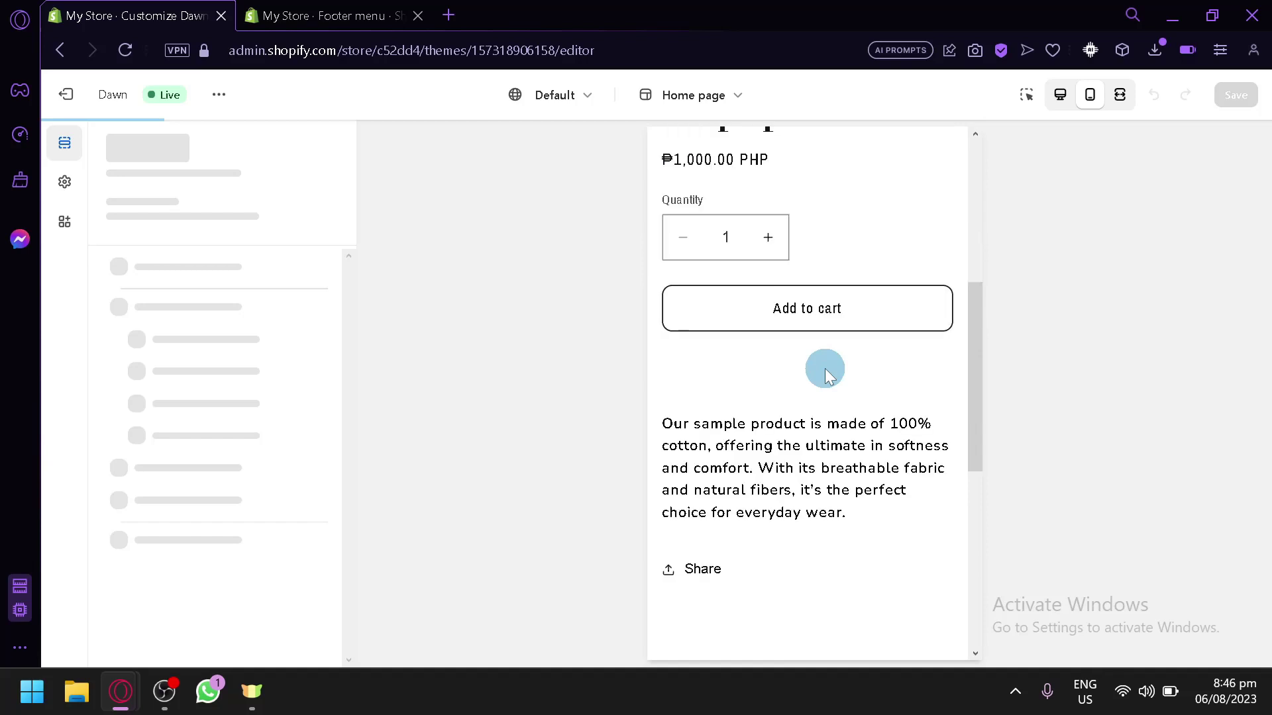
scroll(825, 368, up, 10)
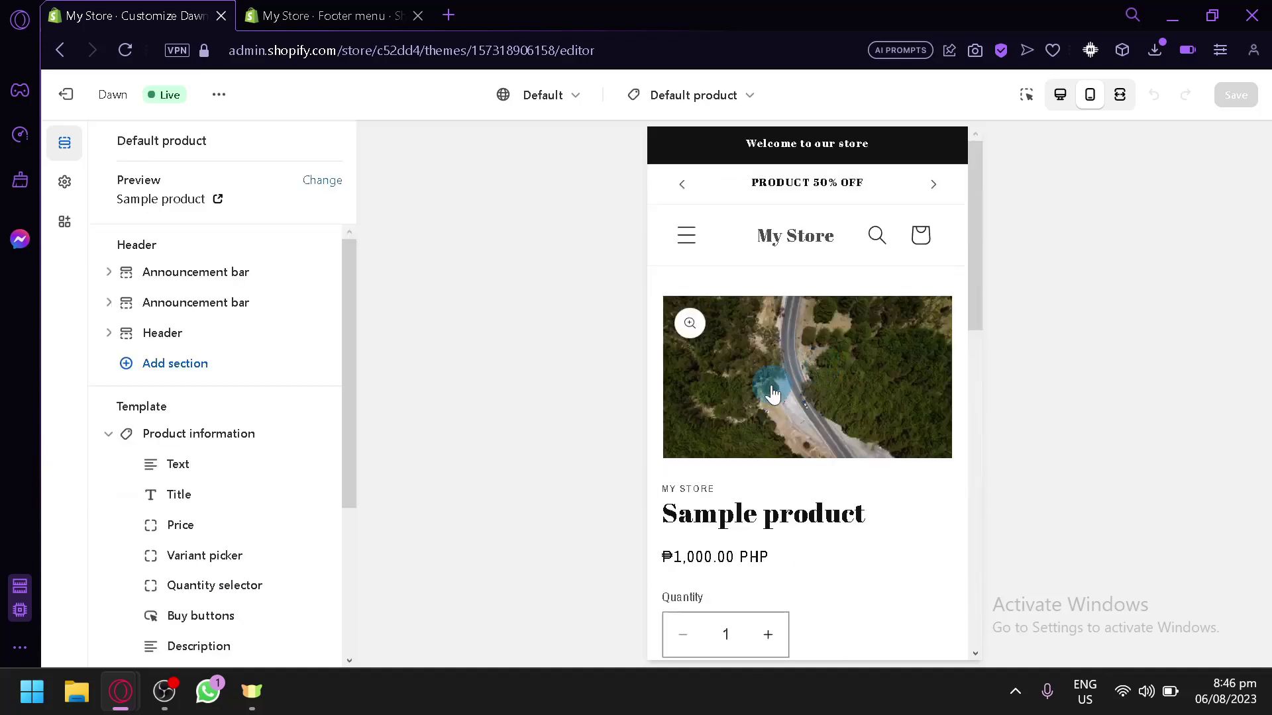
scroll(769, 391, down, 4)
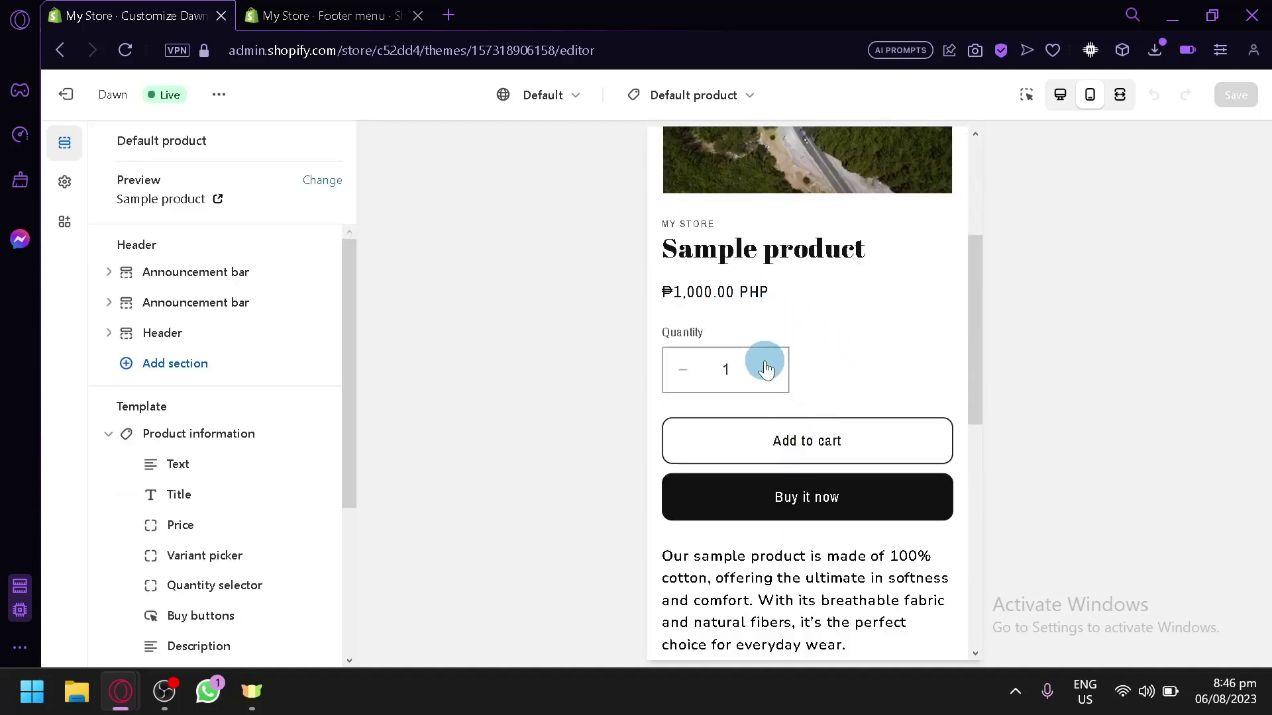
scroll(778, 384, down, 2)
scroll(775, 417, down, 2)
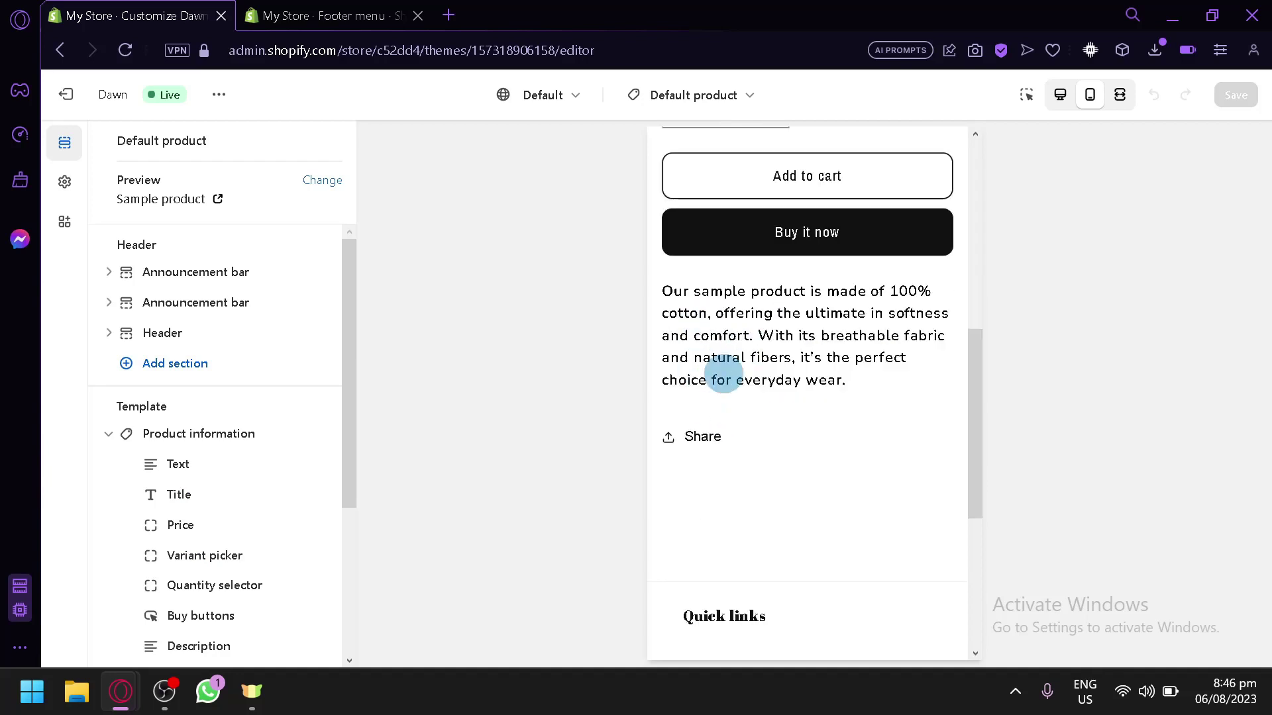
drag(848, 377, 744, 335)
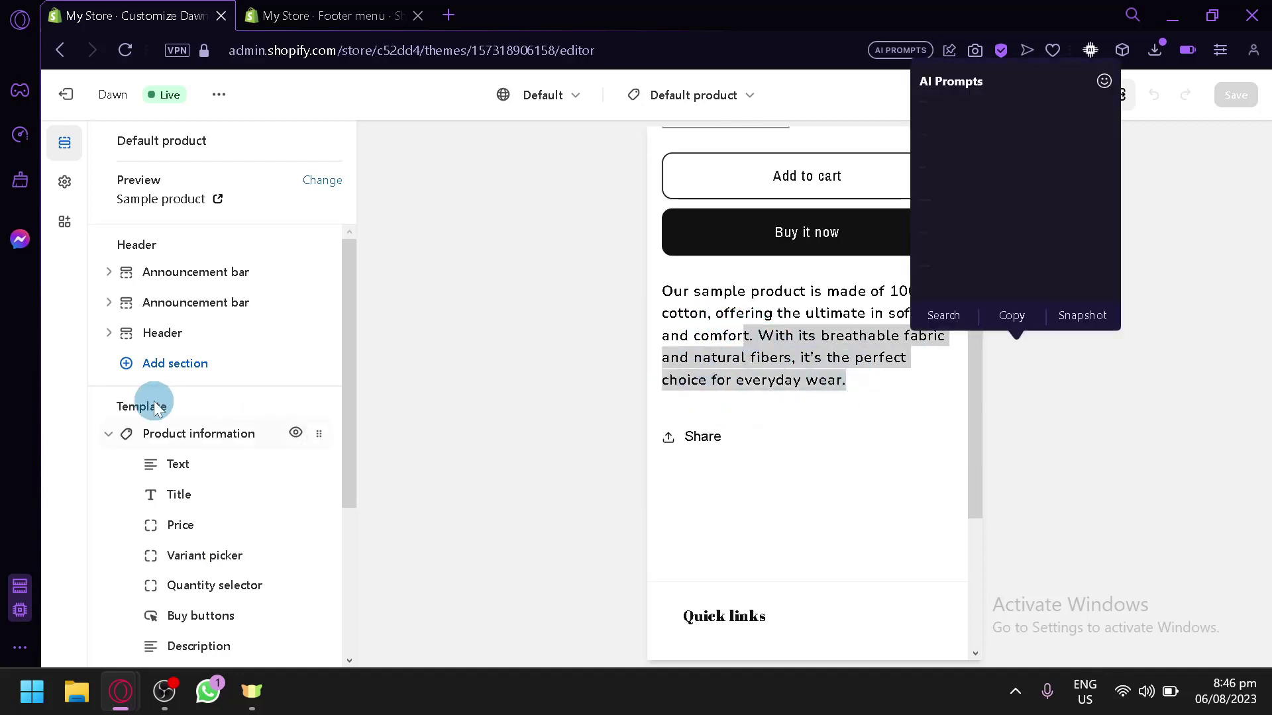
scroll(199, 385, down, 4)
scroll(219, 331, up, 4)
scroll(172, 371, down, 2)
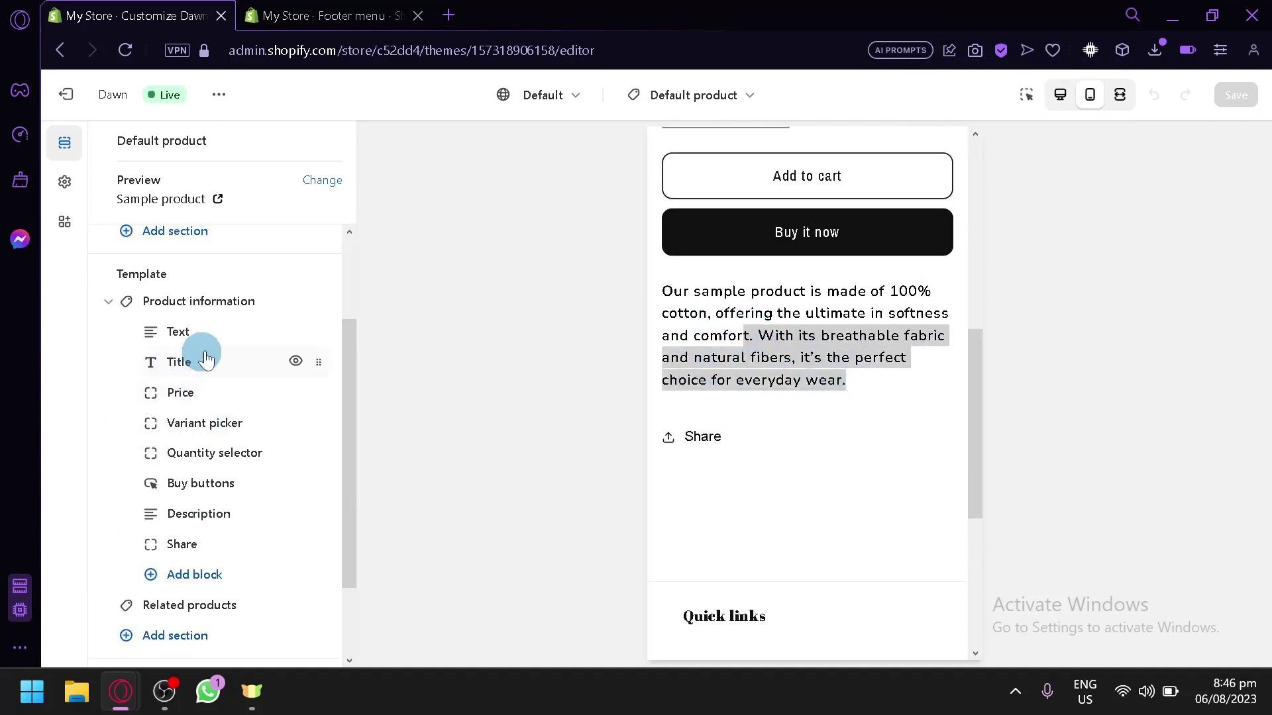
scroll(696, 351, down, 5)
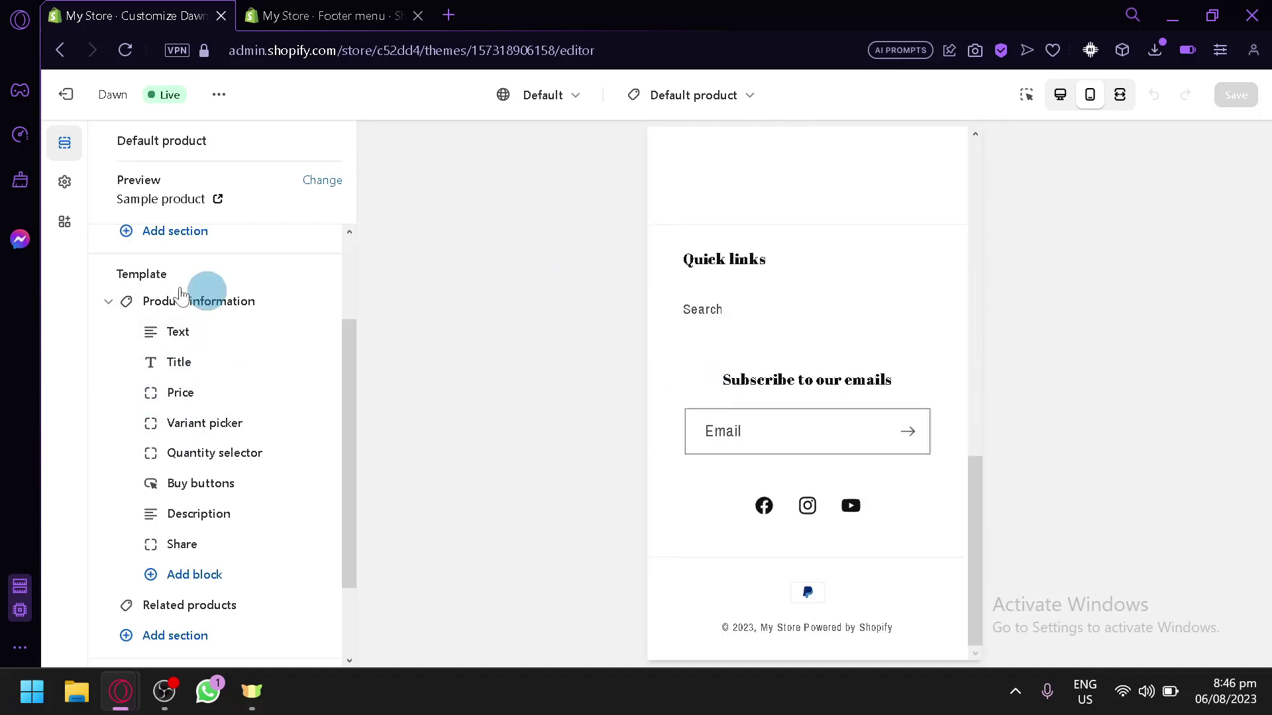
scroll(711, 364, up, 4)
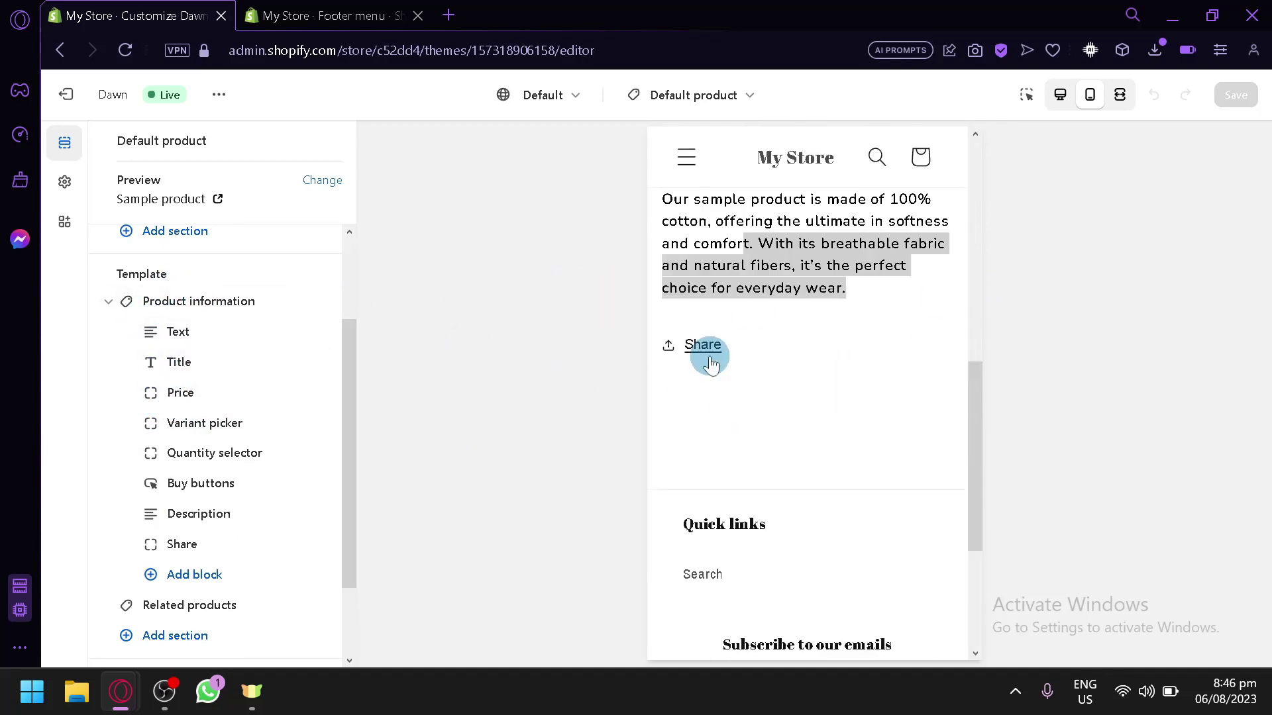
- Remove the Quick links menu block from the footer of the Default product template
scroll(141, 460, down, 2)
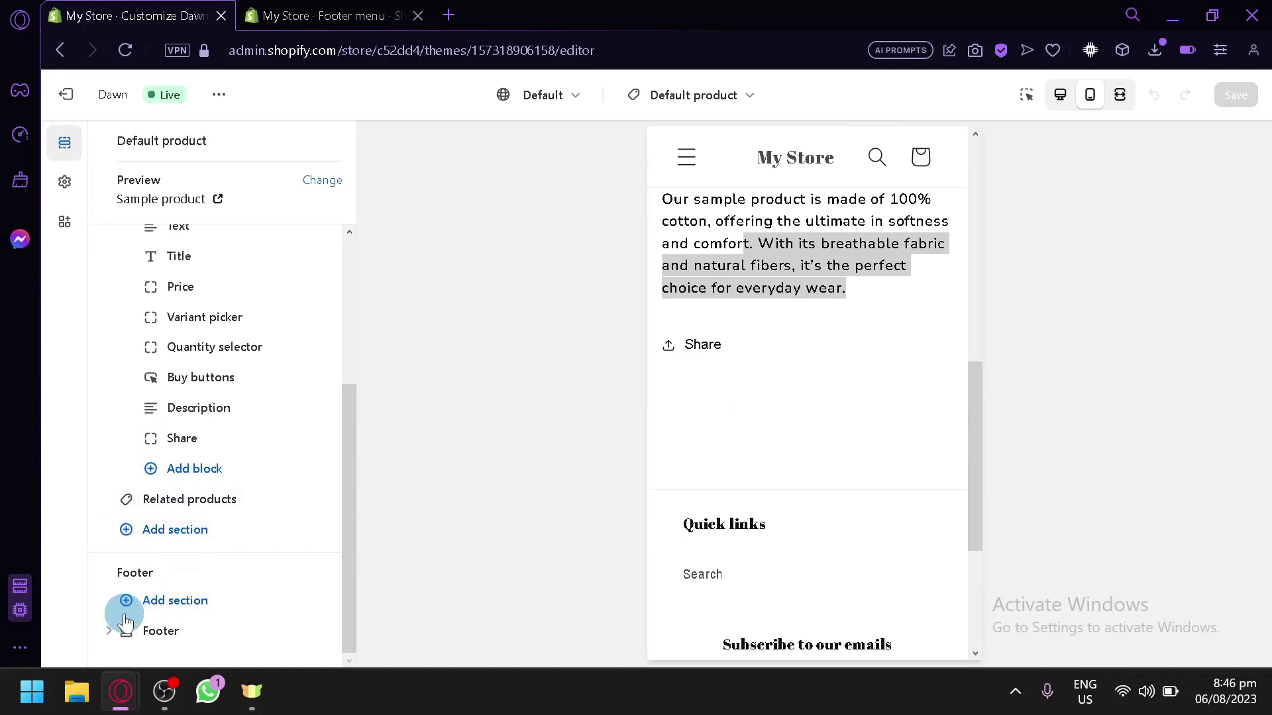
click(106, 639)
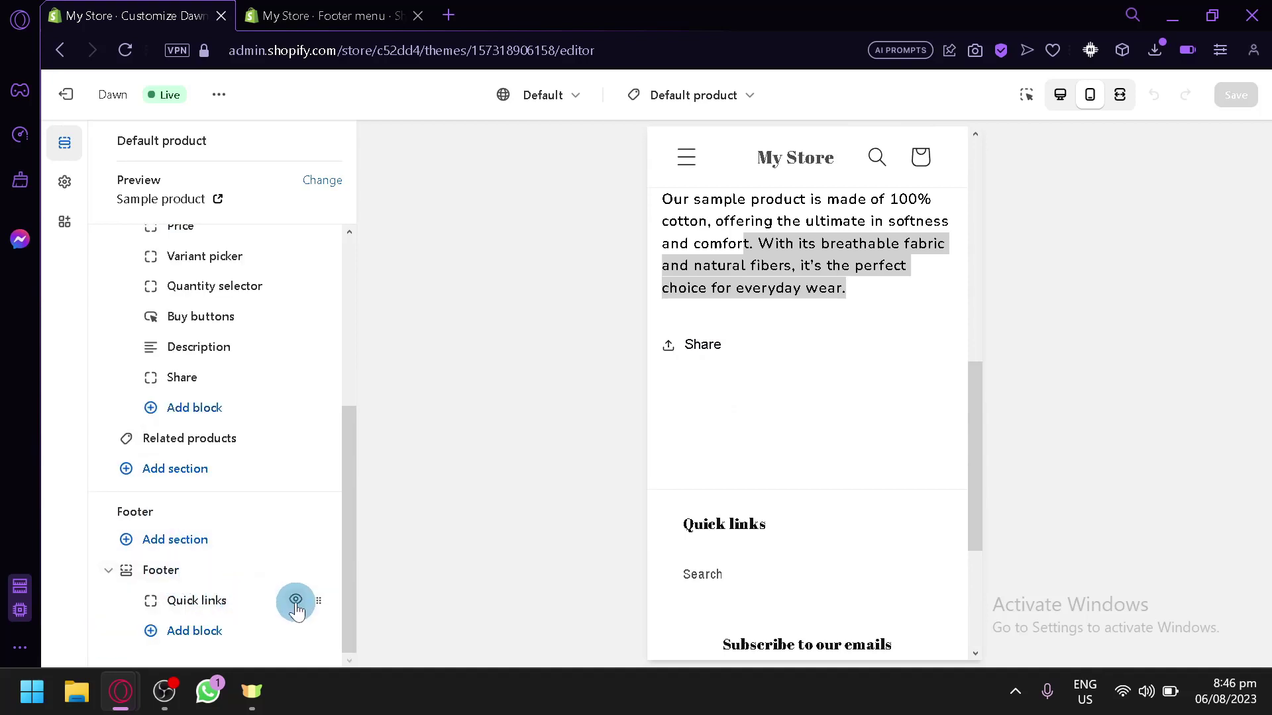
click(247, 606)
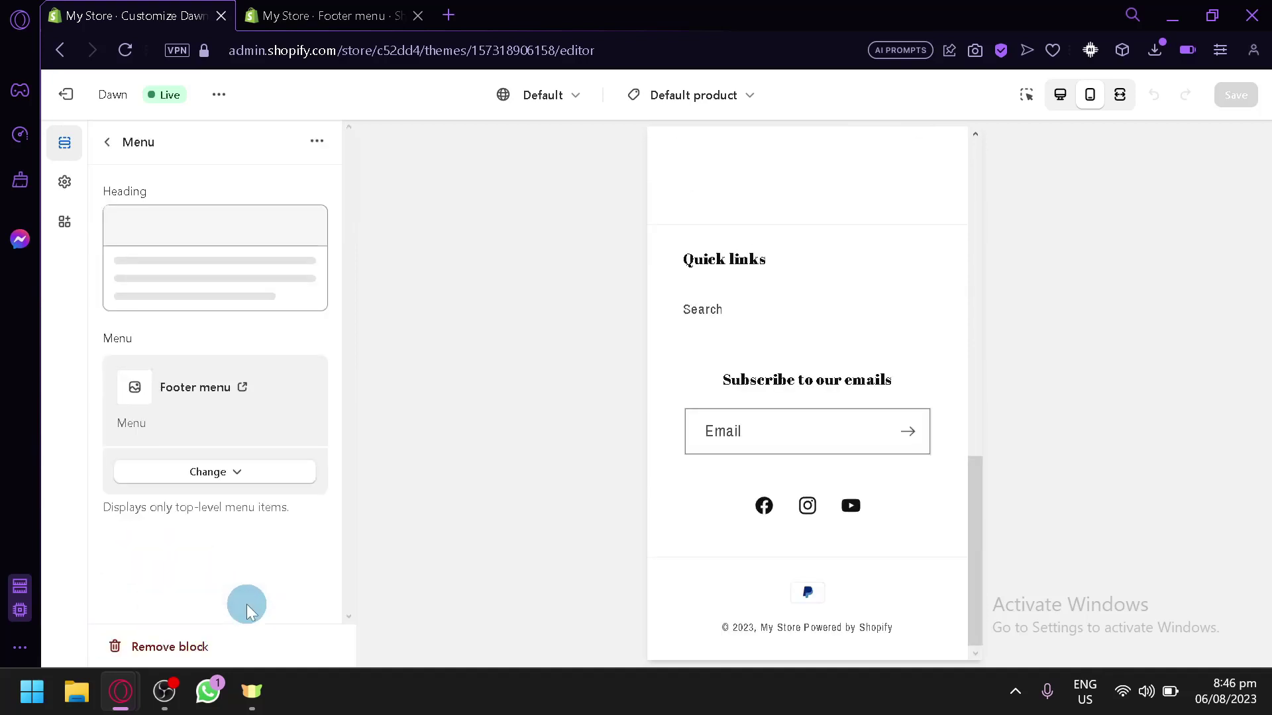
click(193, 647)
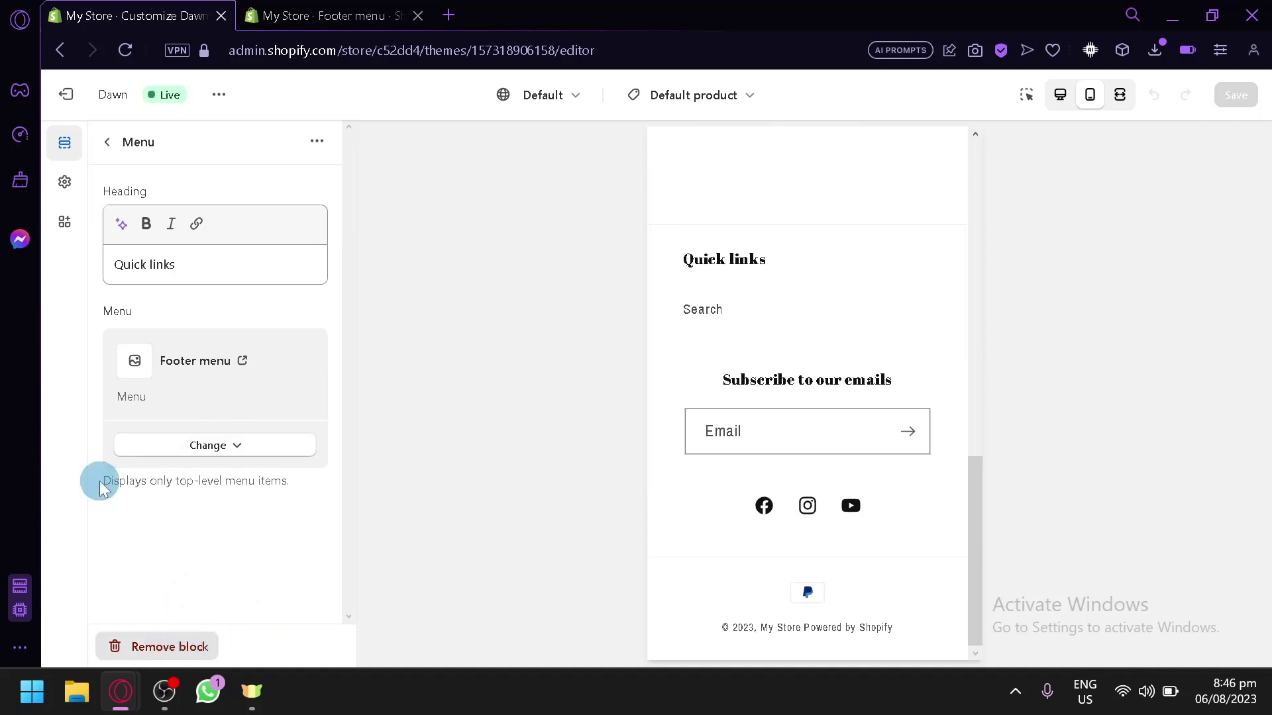
- Look over the product page preview again and compare it with the Product information blocks and Related products section
scroll(858, 363, up, 4)
scroll(853, 356, up, 6)
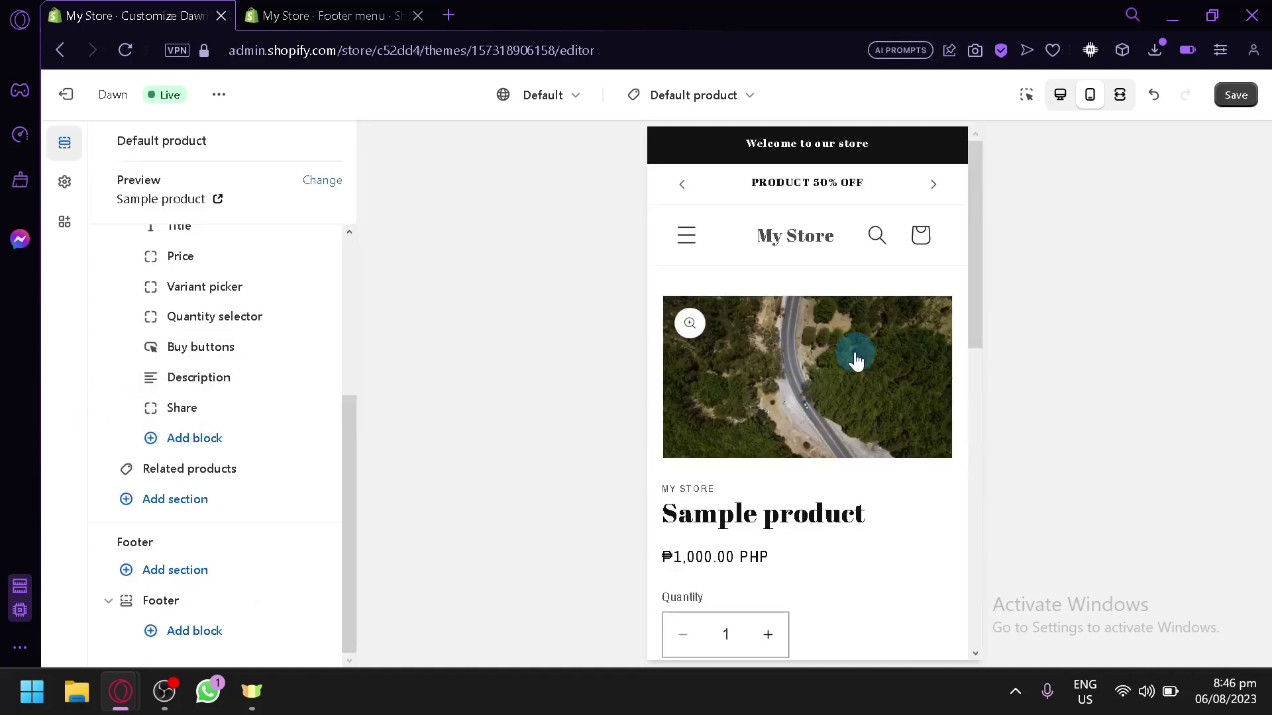
scroll(663, 346, down, 2)
scroll(214, 463, up, 4)
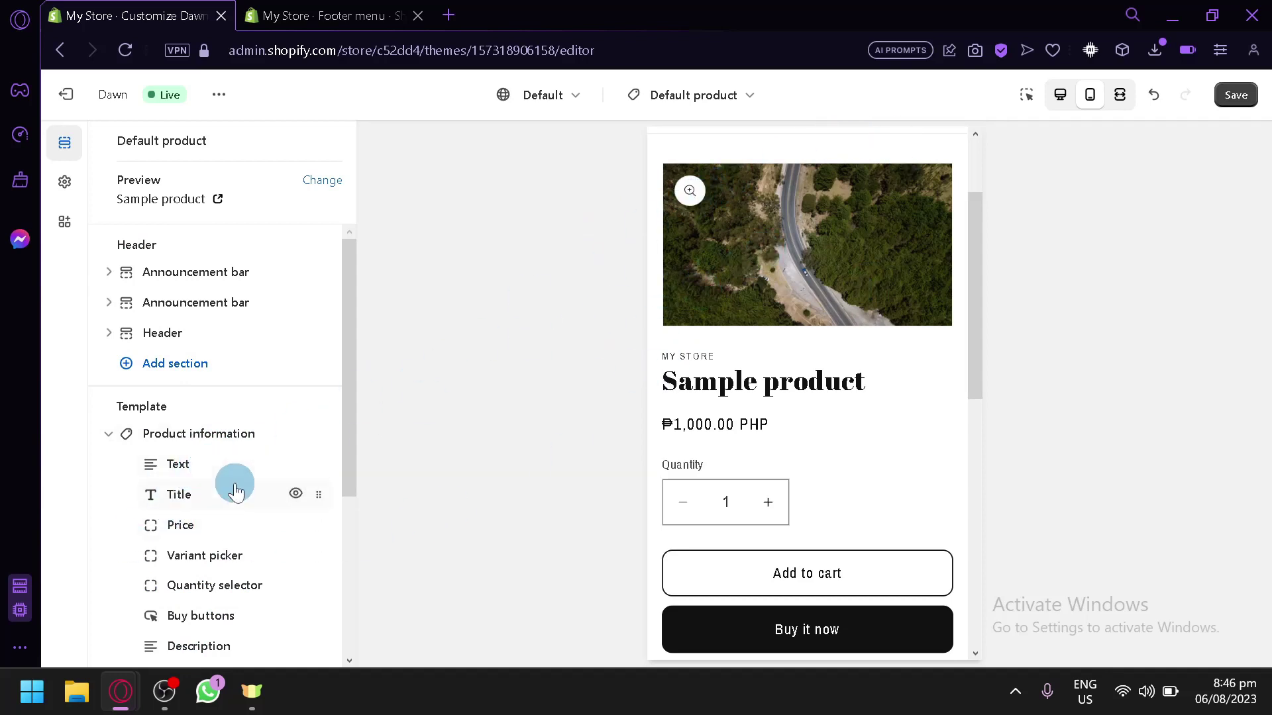
scroll(258, 510, down, 2)
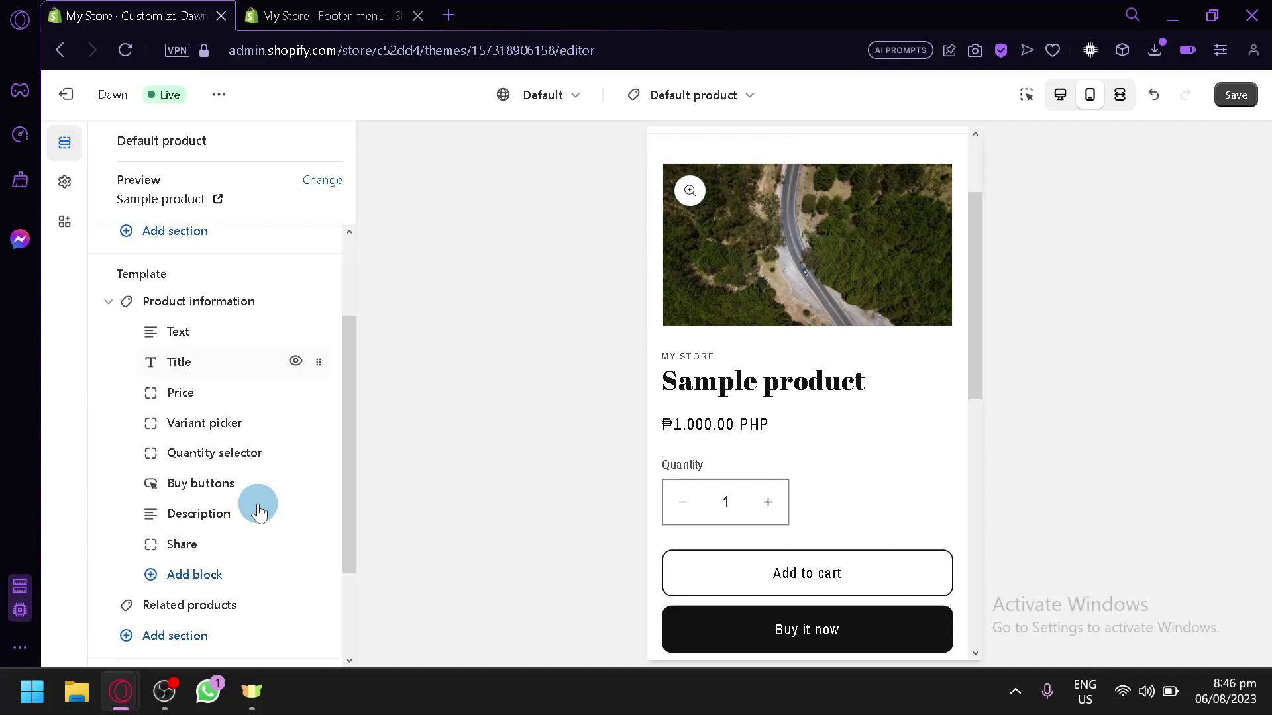
scroll(258, 510, up, 2)
scroll(258, 510, down, 4)
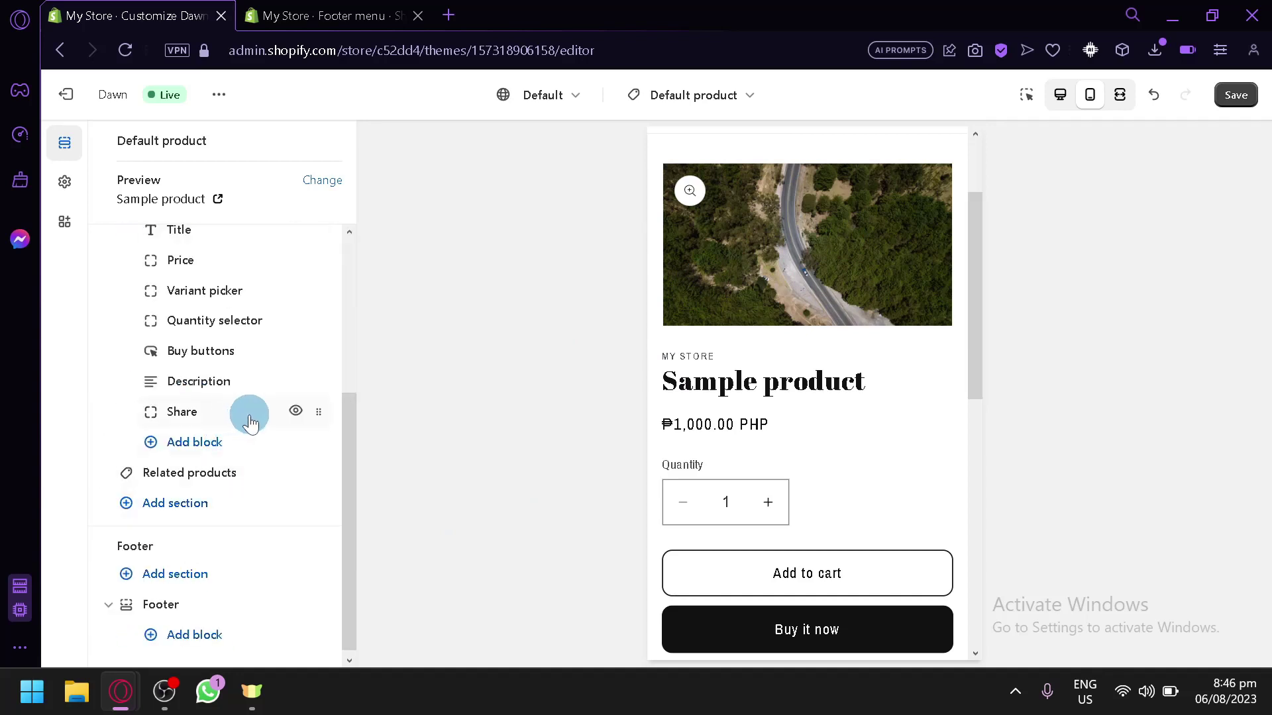
scroll(250, 418, up, 2)
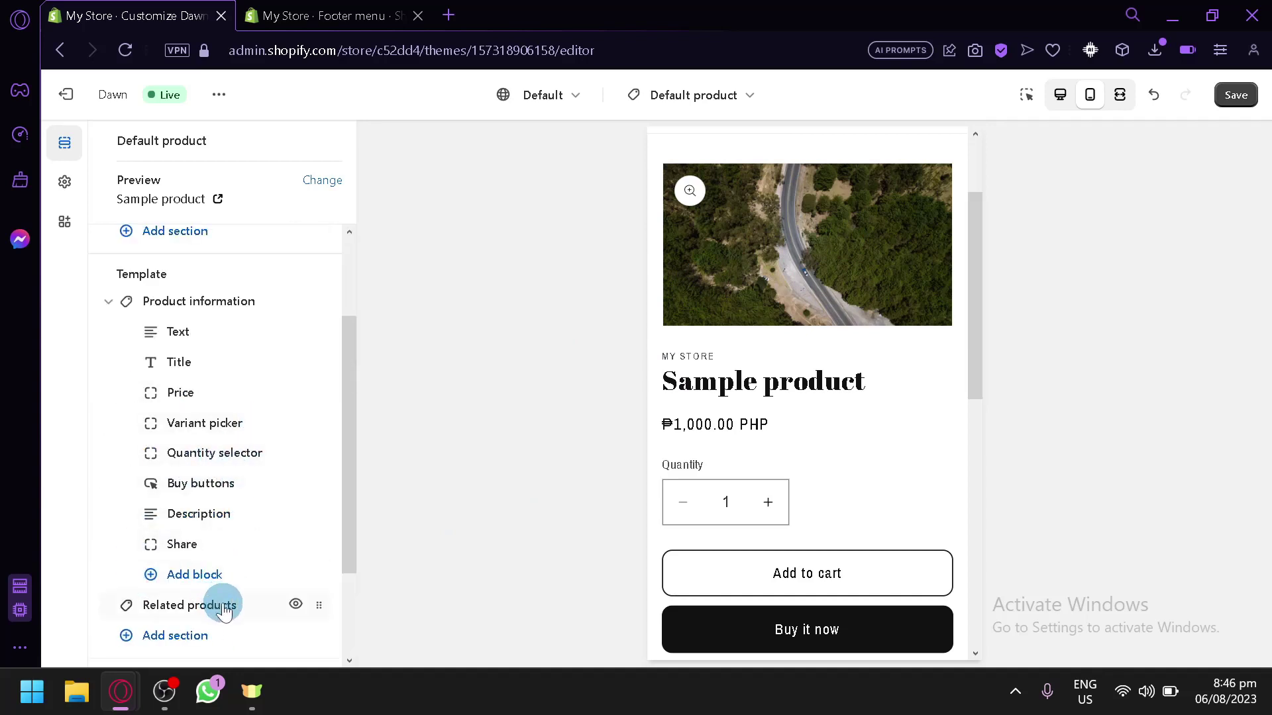
scroll(826, 411, down, 6)
scroll(729, 477, up, 4)
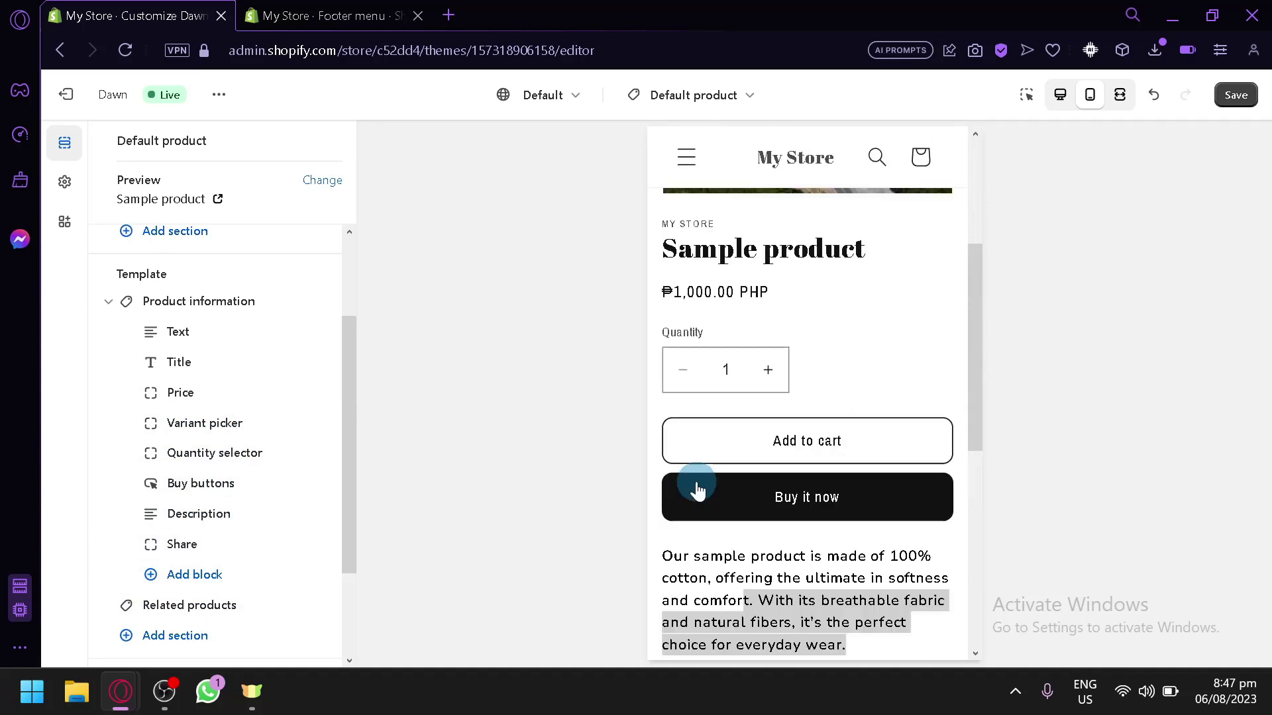
scroll(697, 490, up, 2)
click(773, 256)
click(945, 165)
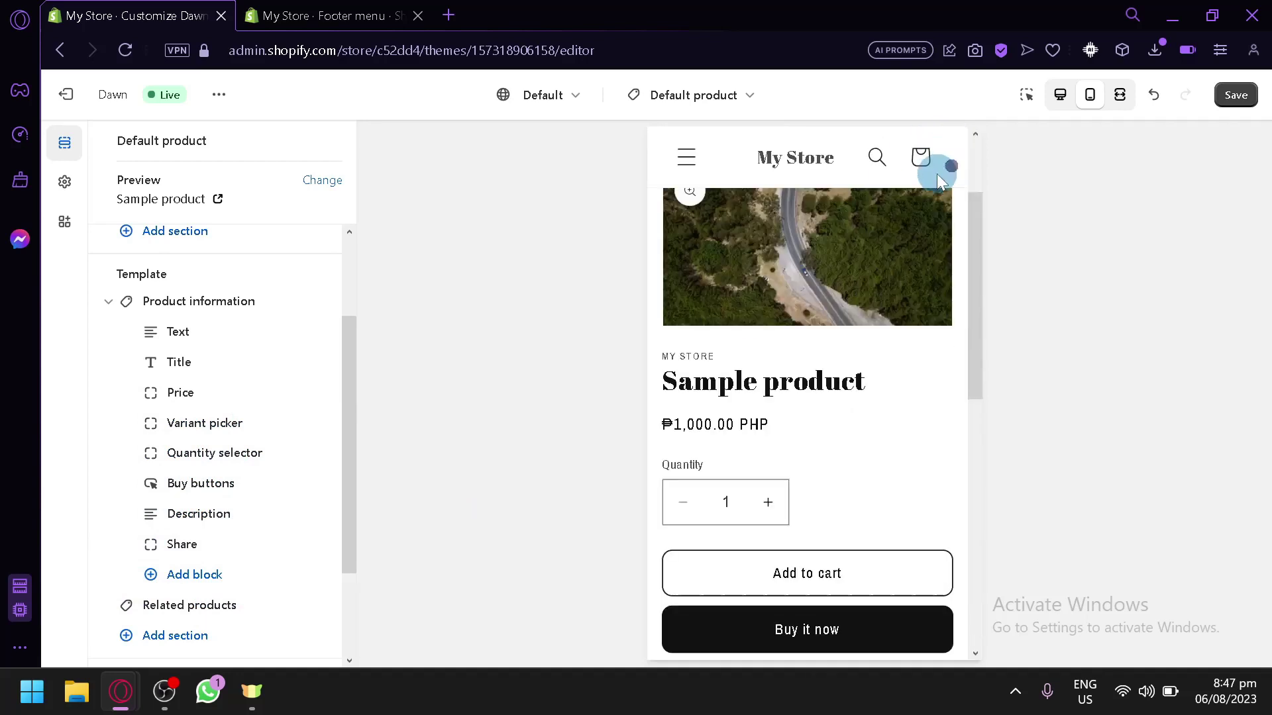
- Move the Product information section below the Related products section in the Default product template
scroll(192, 368, up, 2)
scroll(146, 423, down, 4)
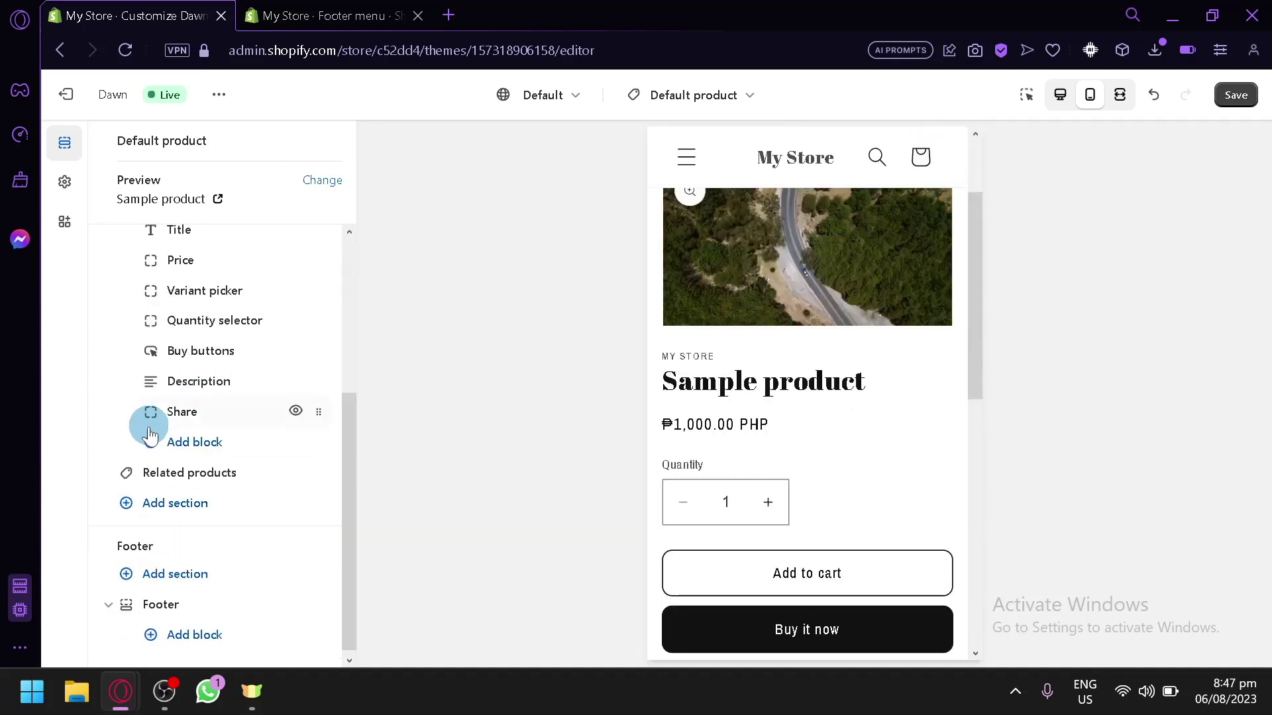
scroll(311, 417, up, 2)
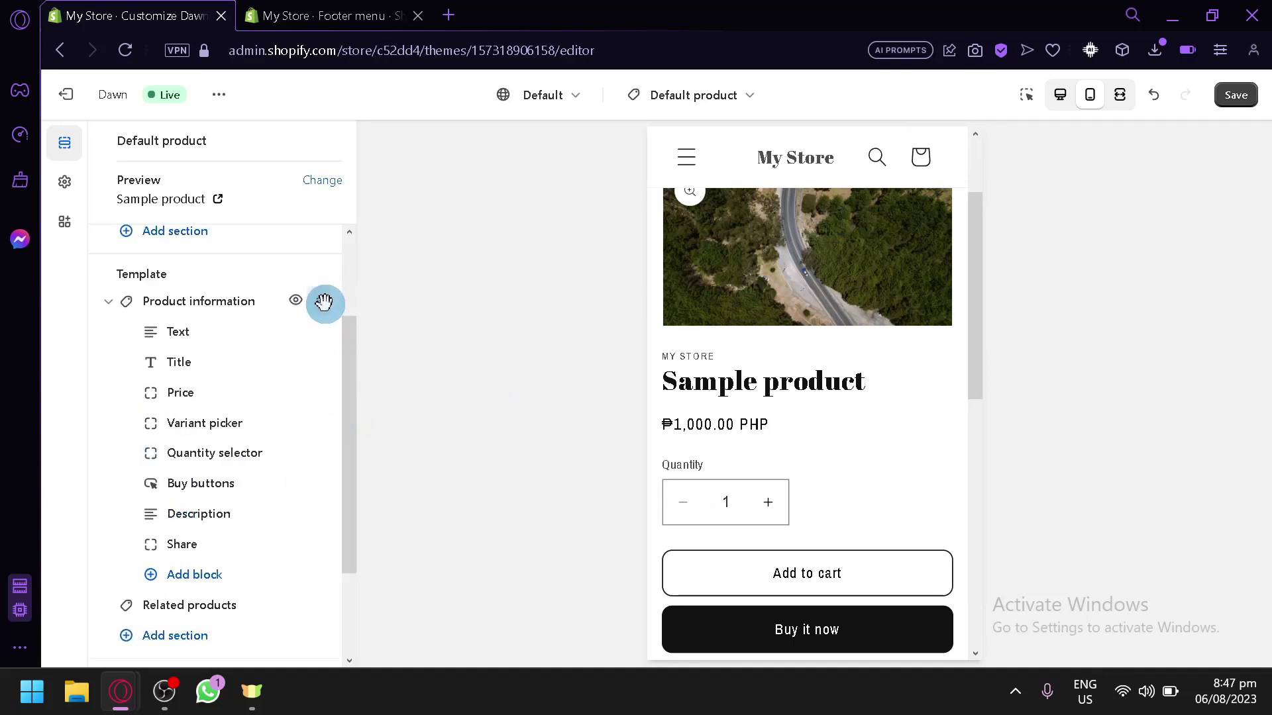
drag(324, 302, 297, 445)
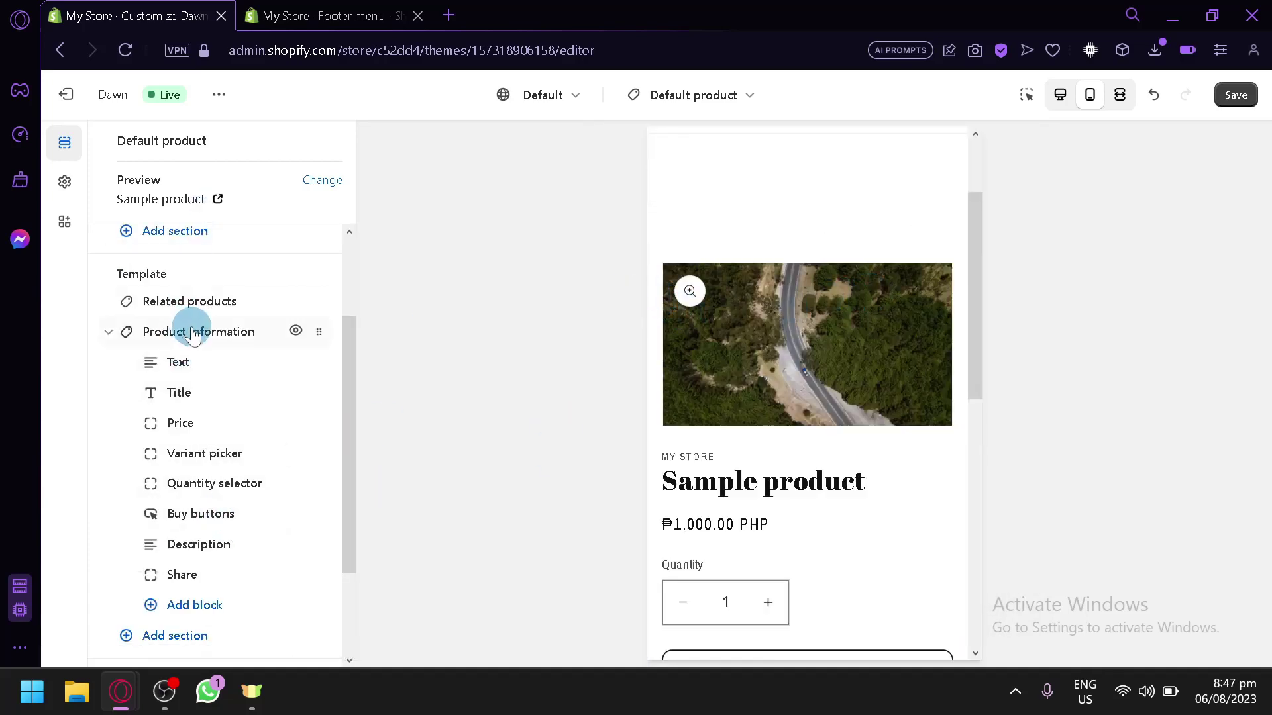
- Review the Related products section's settings and hide the section from the product page
click(190, 299)
scroll(199, 431, down, 6)
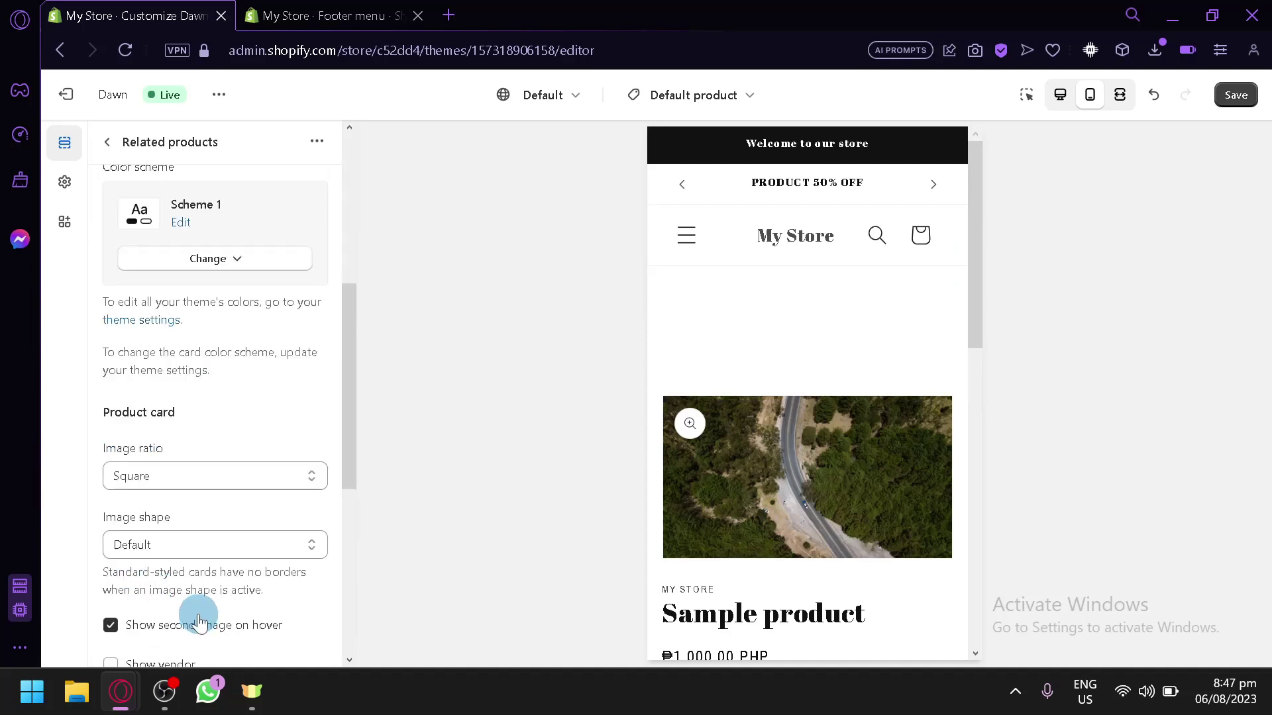
scroll(199, 629, down, 5)
scroll(179, 496, up, 10)
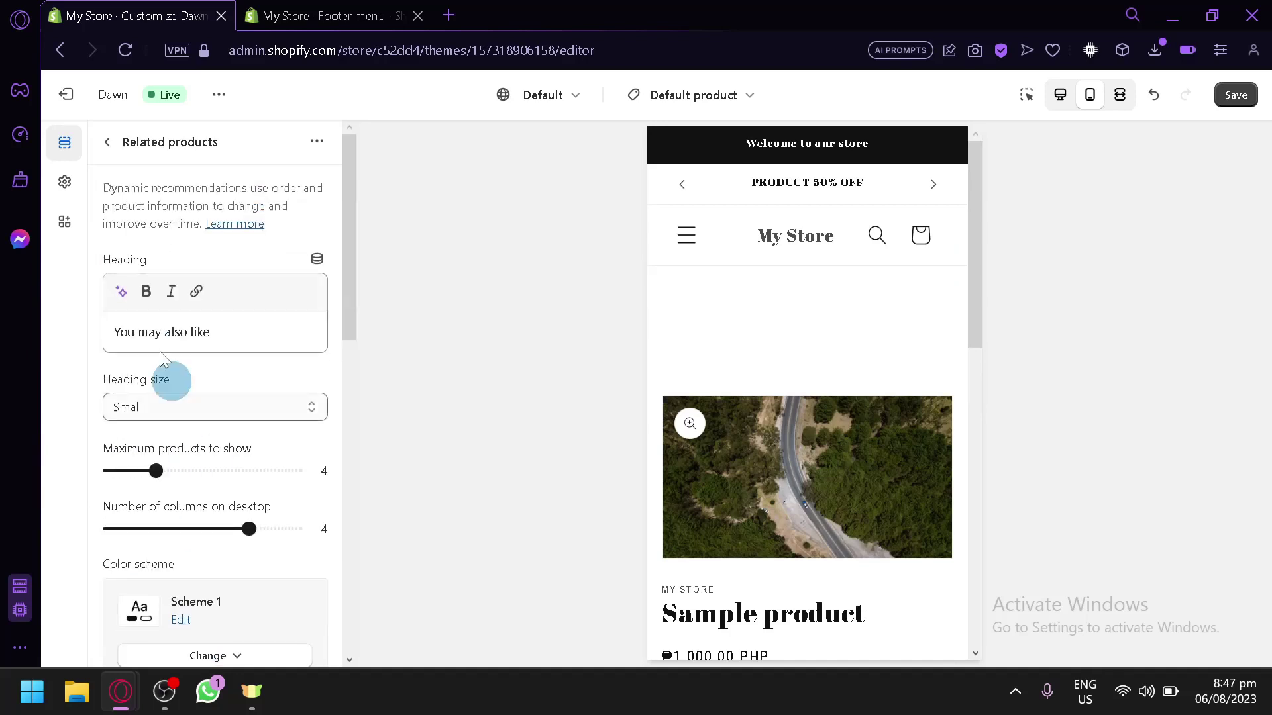
click(107, 142)
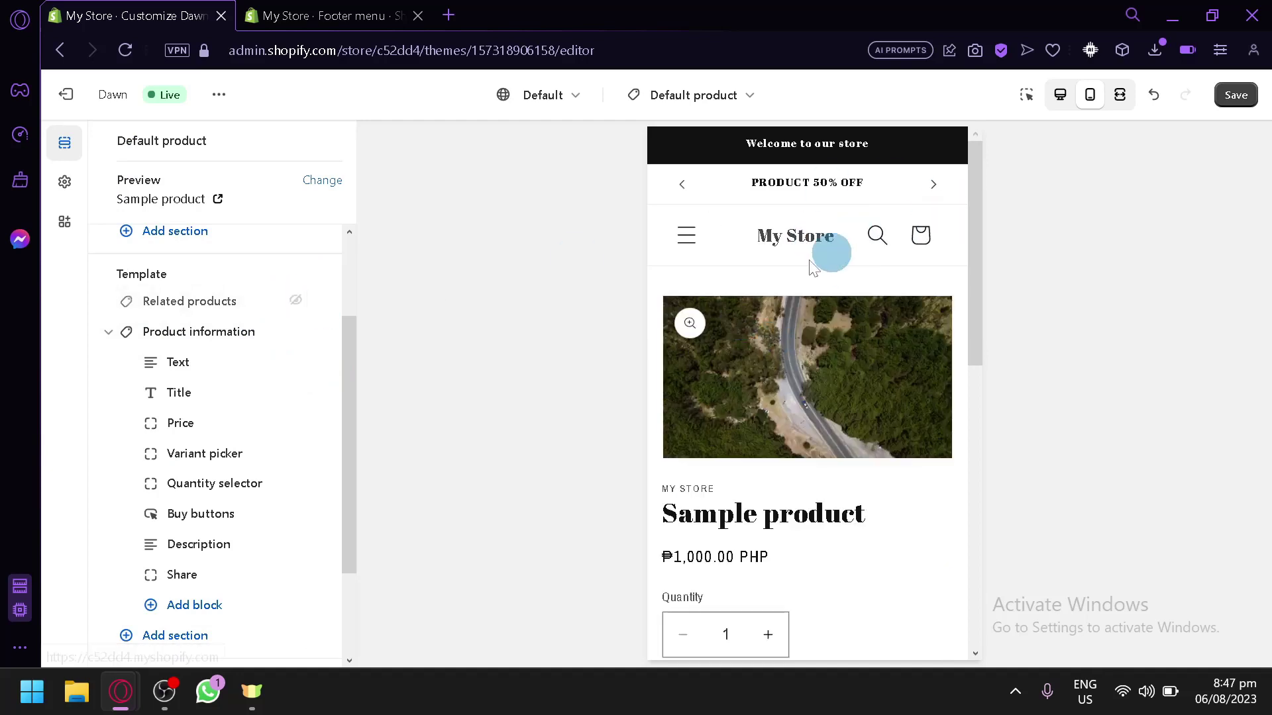
- Replace the Vendor value in the Product information's Text block with "50% off"
click(218, 369)
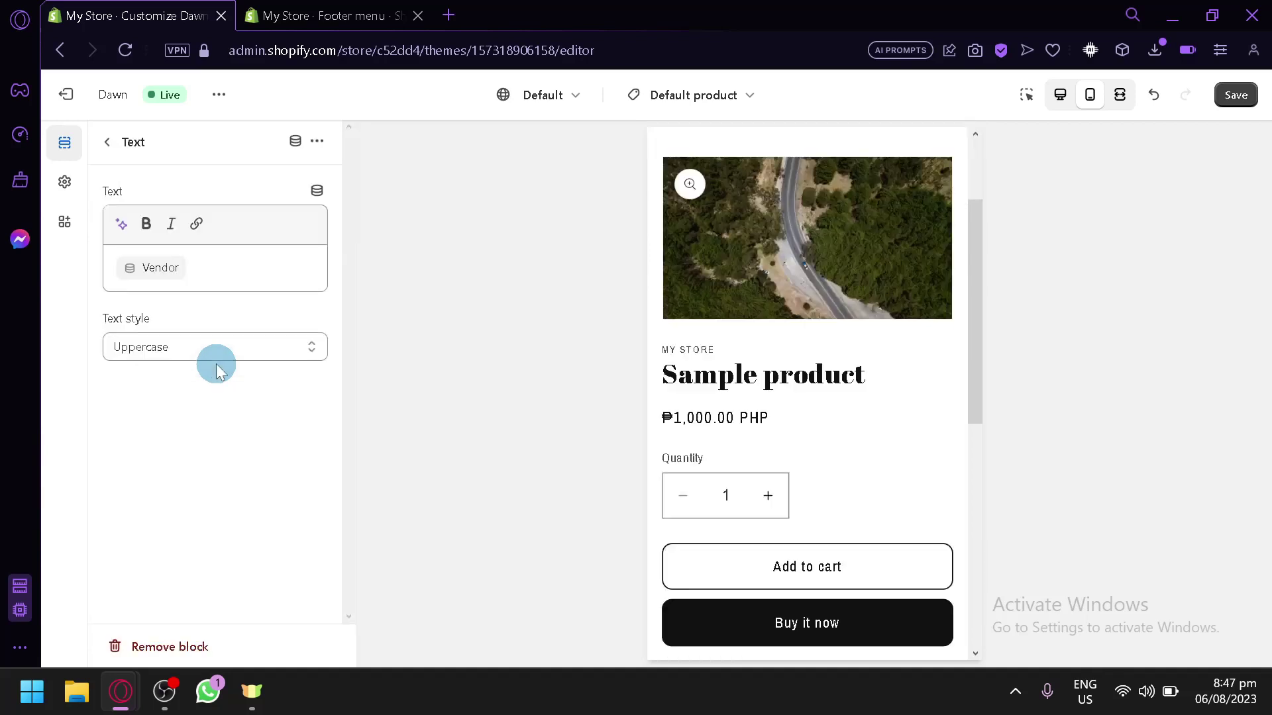
scroll(802, 408, down, 2)
scroll(803, 411, up, 2)
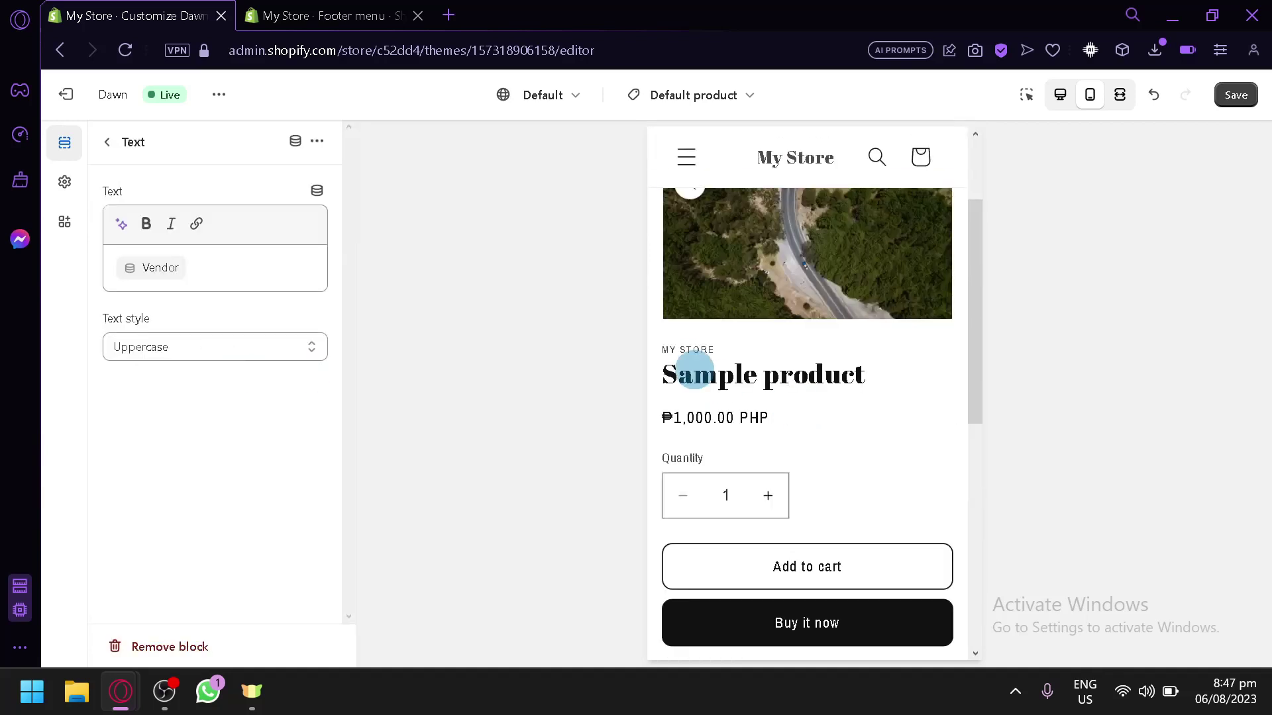
drag(706, 365, 715, 352)
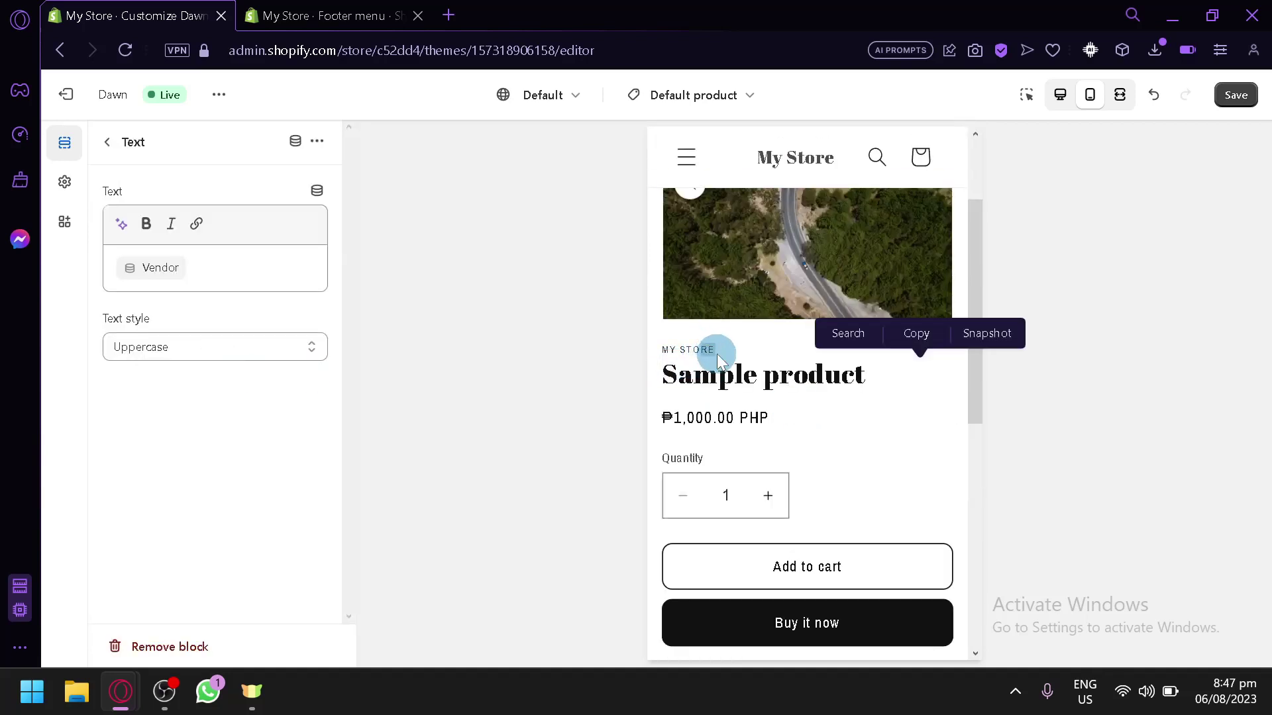
click(720, 360)
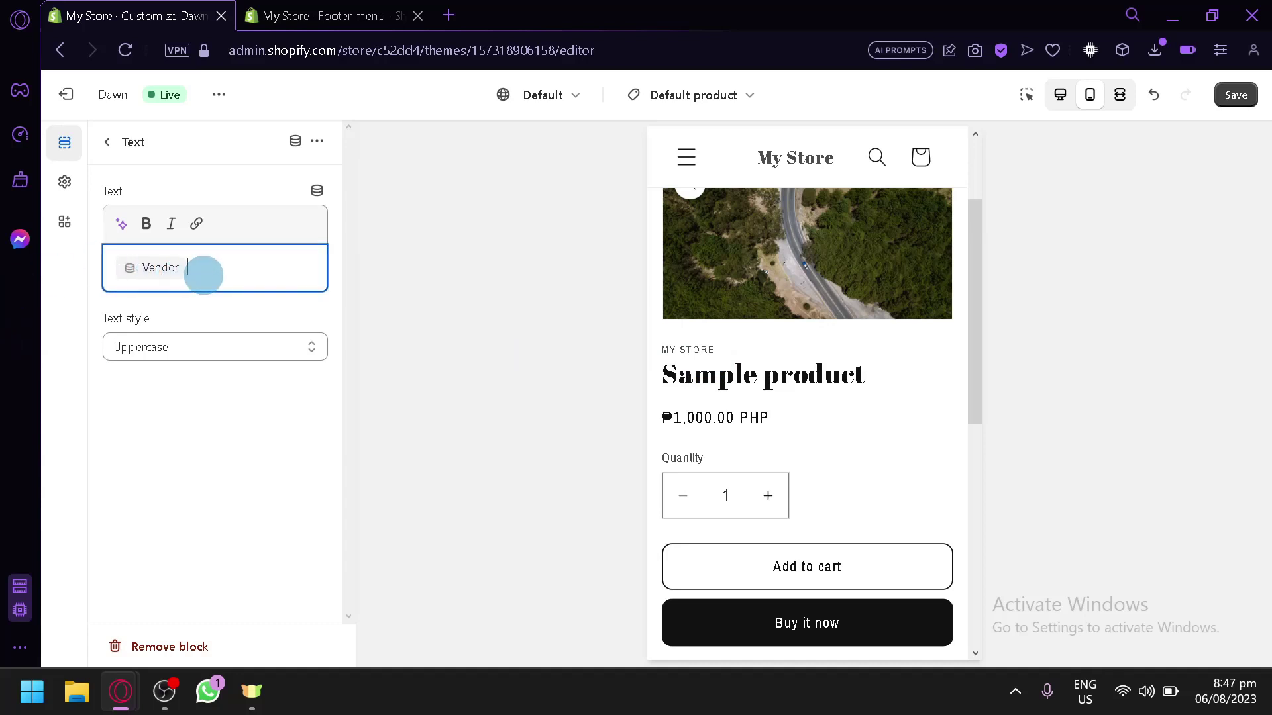
drag(204, 274, 126, 245)
key(BackSpace)
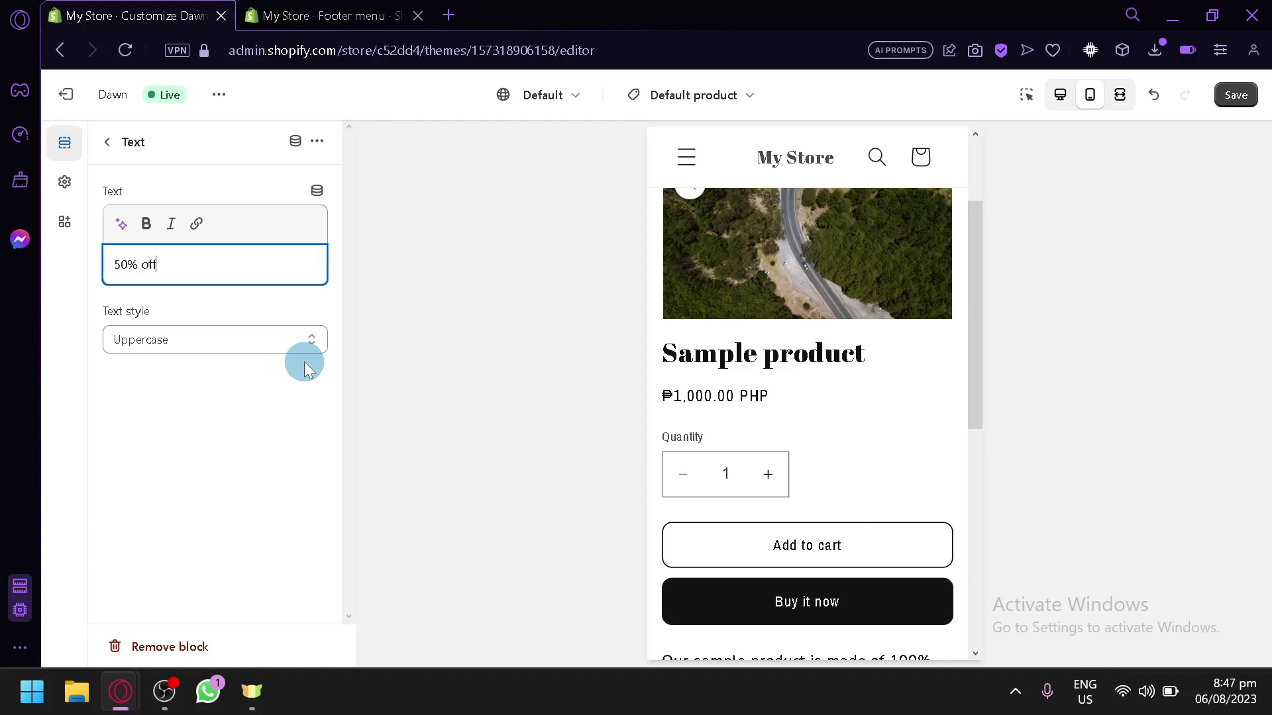
text(50% off)
click(259, 415)
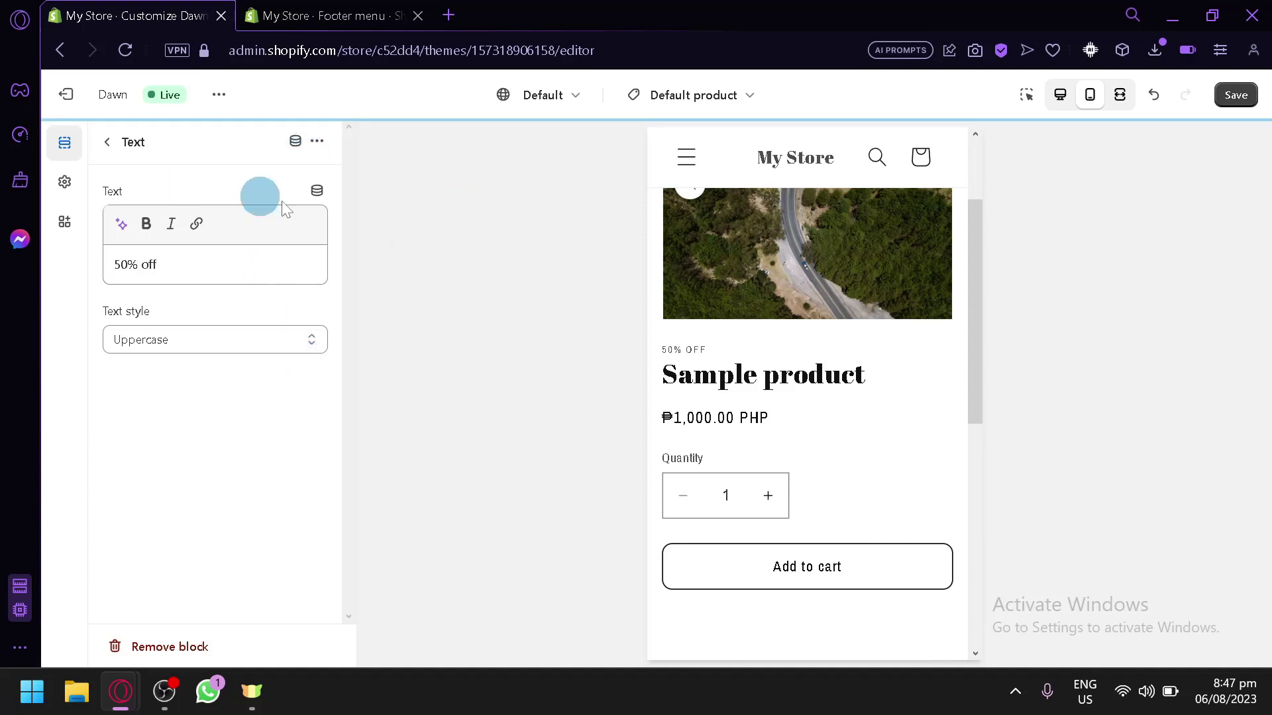
drag(709, 353, 663, 355)
click(680, 364)
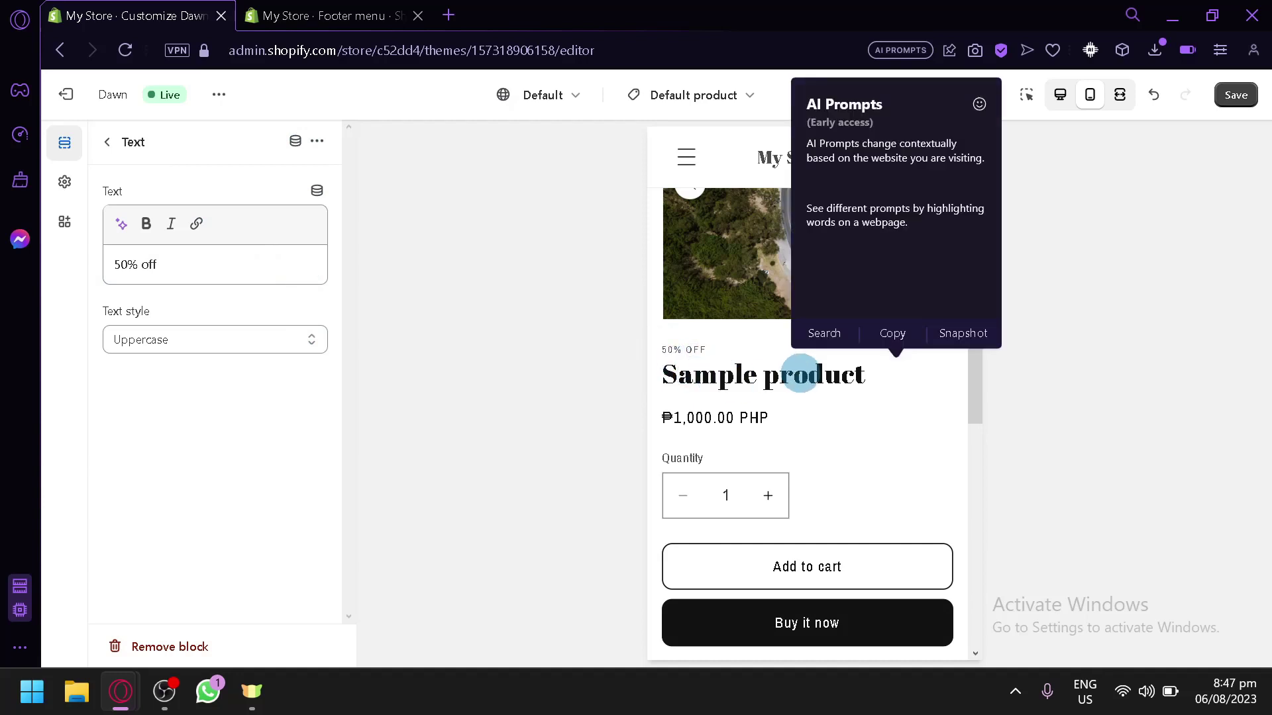
click(107, 145)
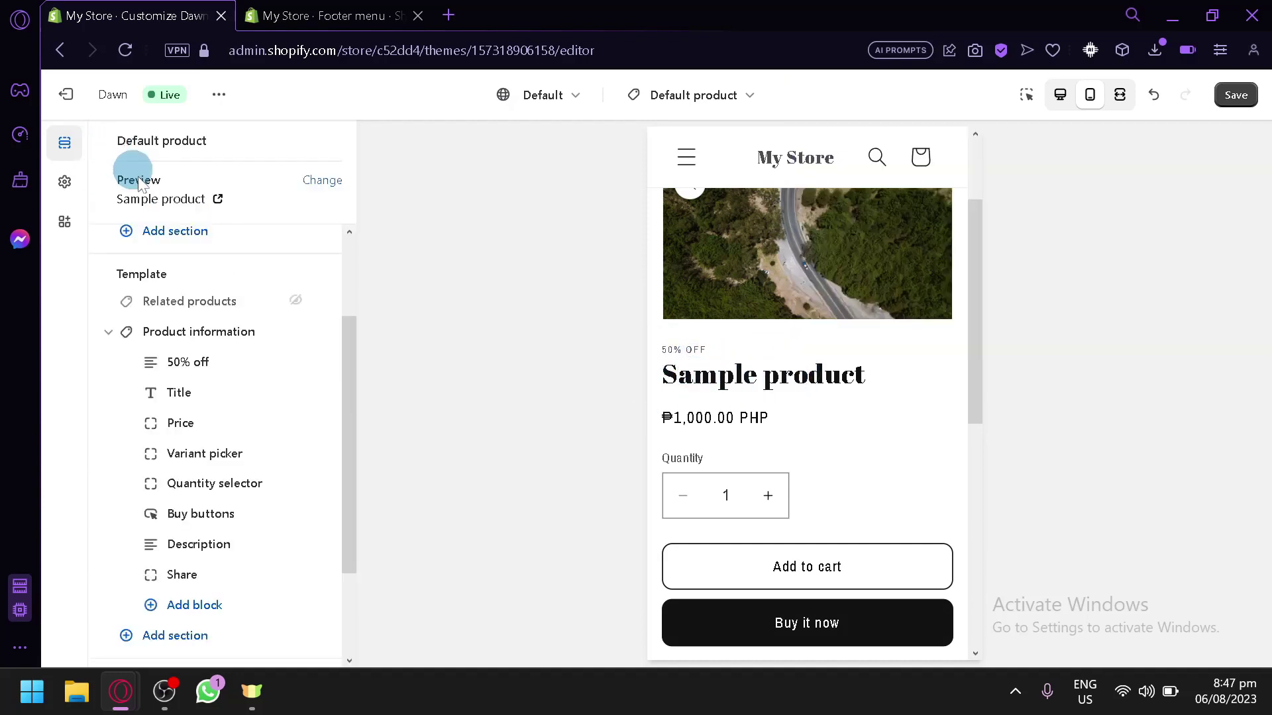
- Check the Title and Price blocks for customizable settings and view the store's product list in the admin
click(206, 395)
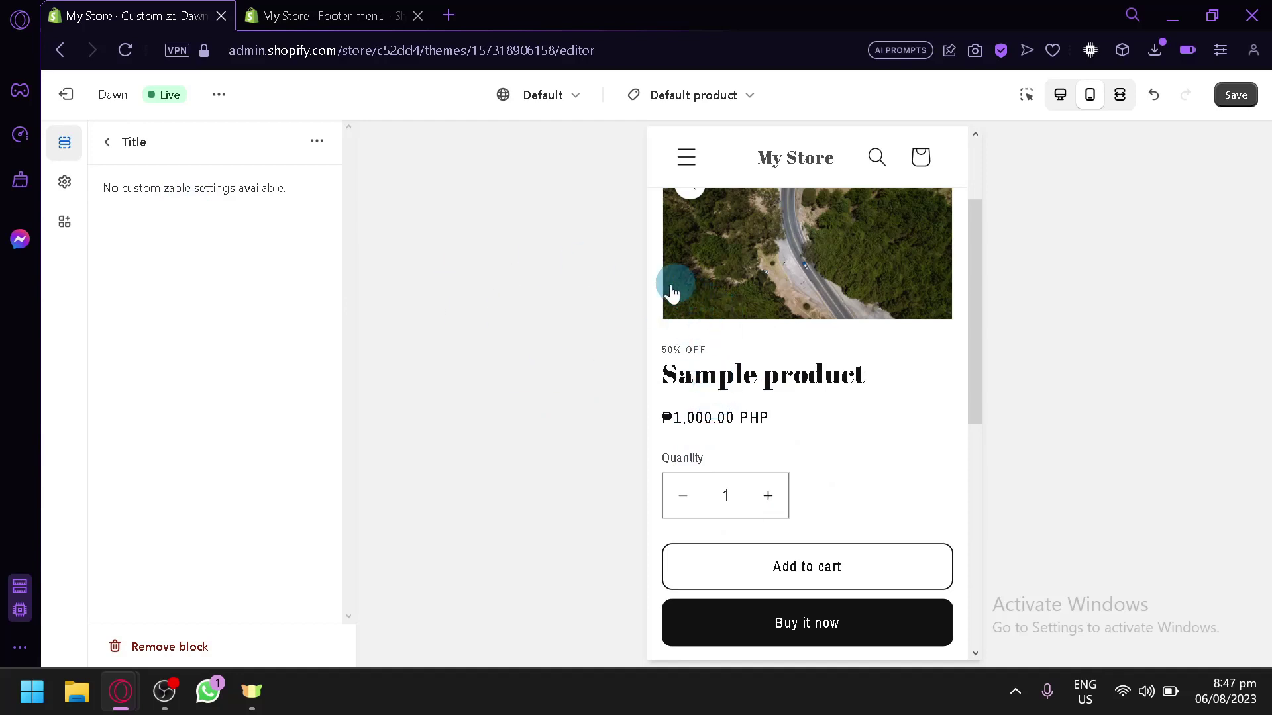
click(354, 13)
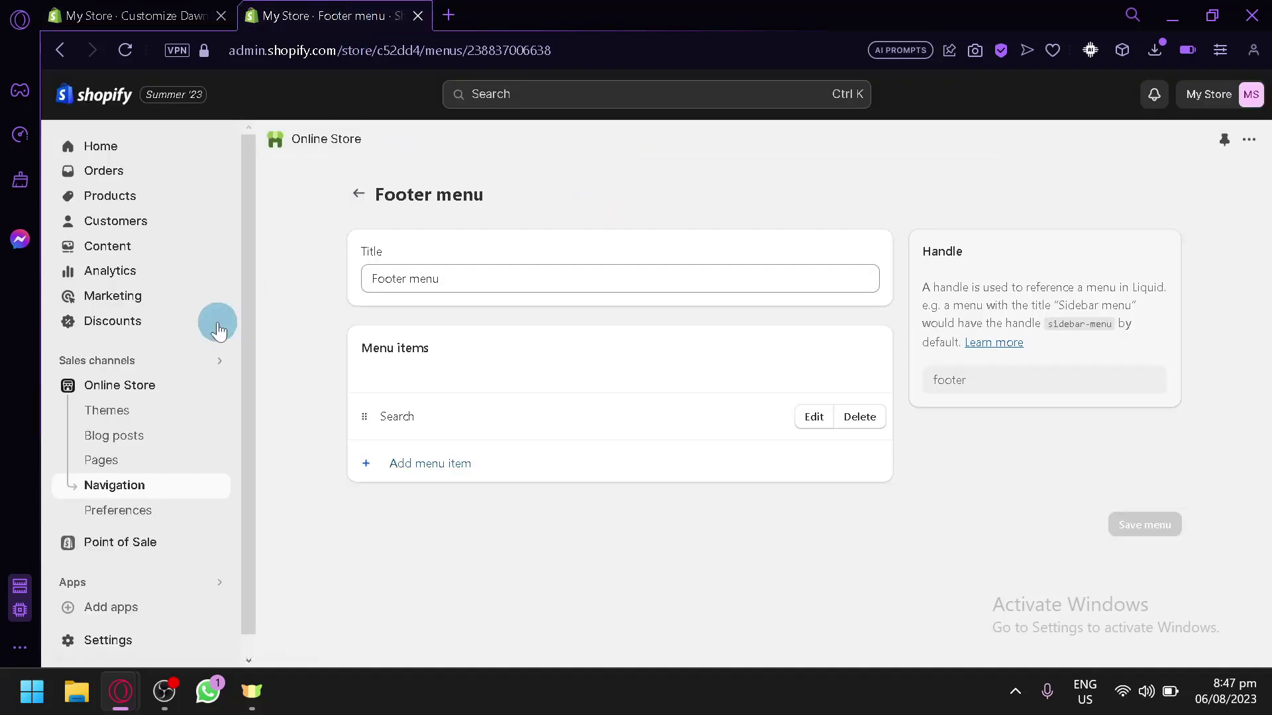
click(137, 198)
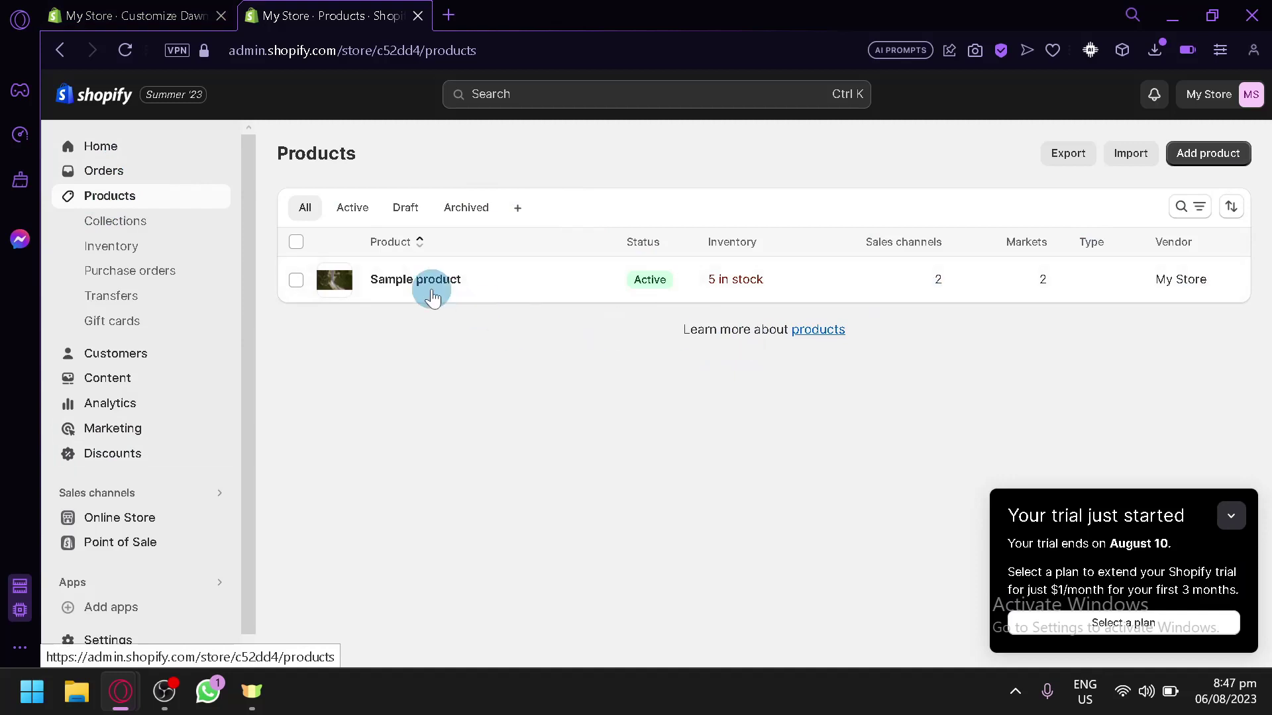
click(185, 13)
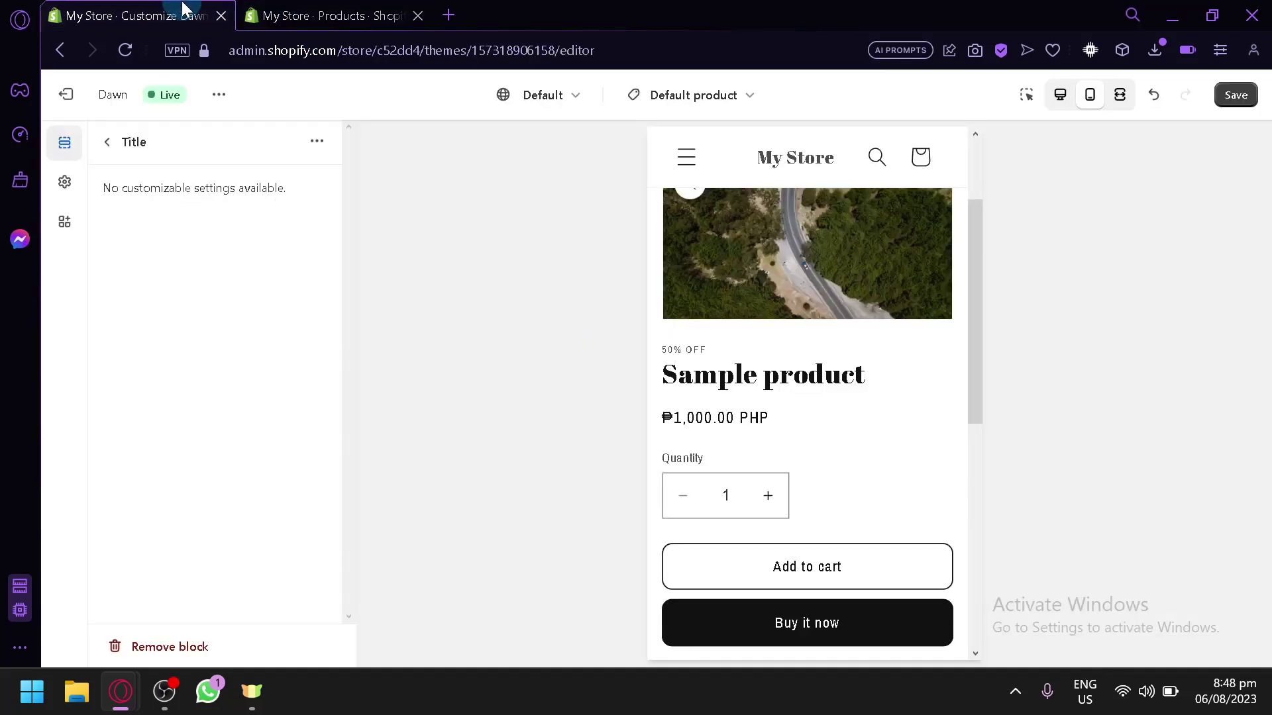
click(106, 142)
click(247, 432)
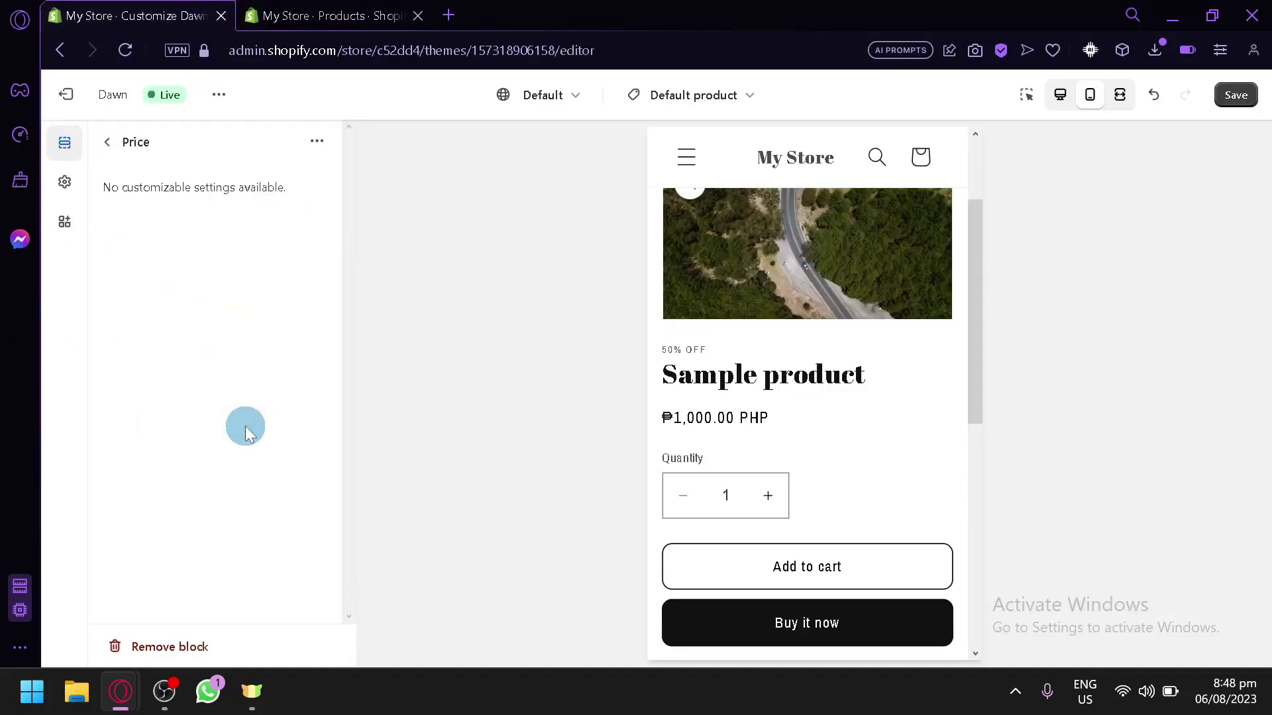
click(118, 143)
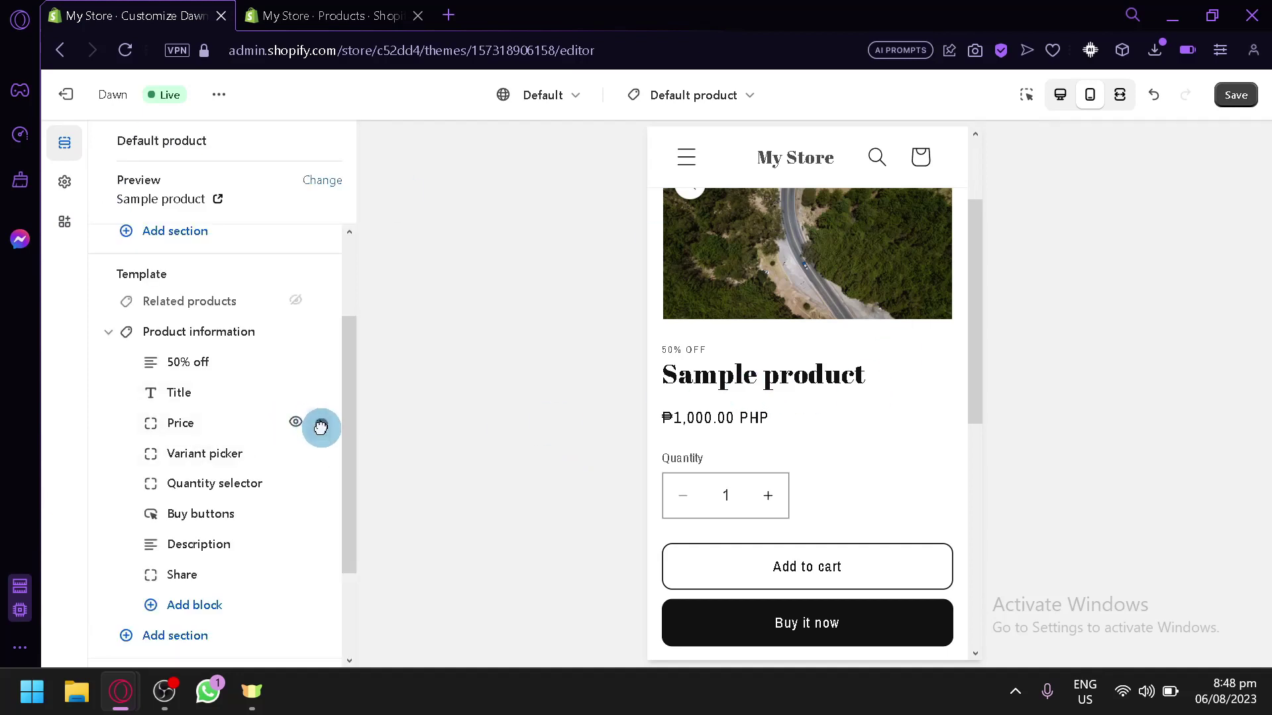
- Move the Price block below the Variant picker and remove the Variant picker block from Product information
drag(321, 427, 312, 460)
right_click(312, 459)
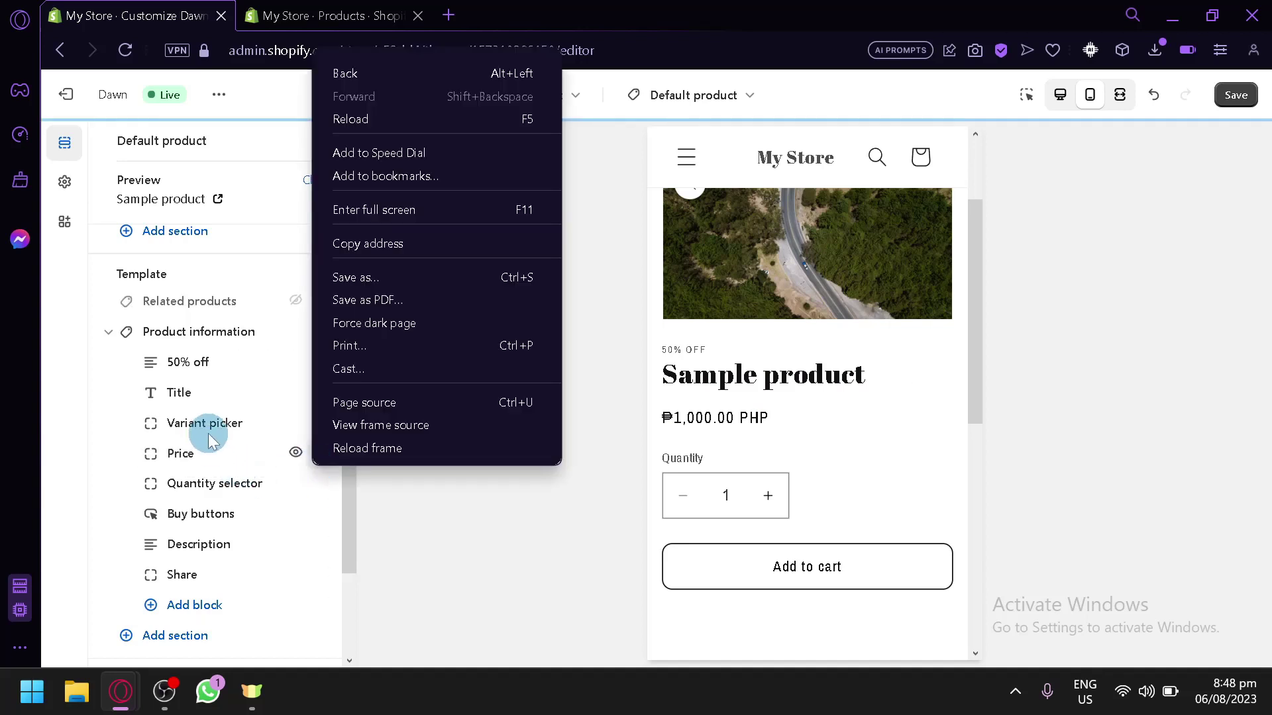
click(211, 438)
click(218, 425)
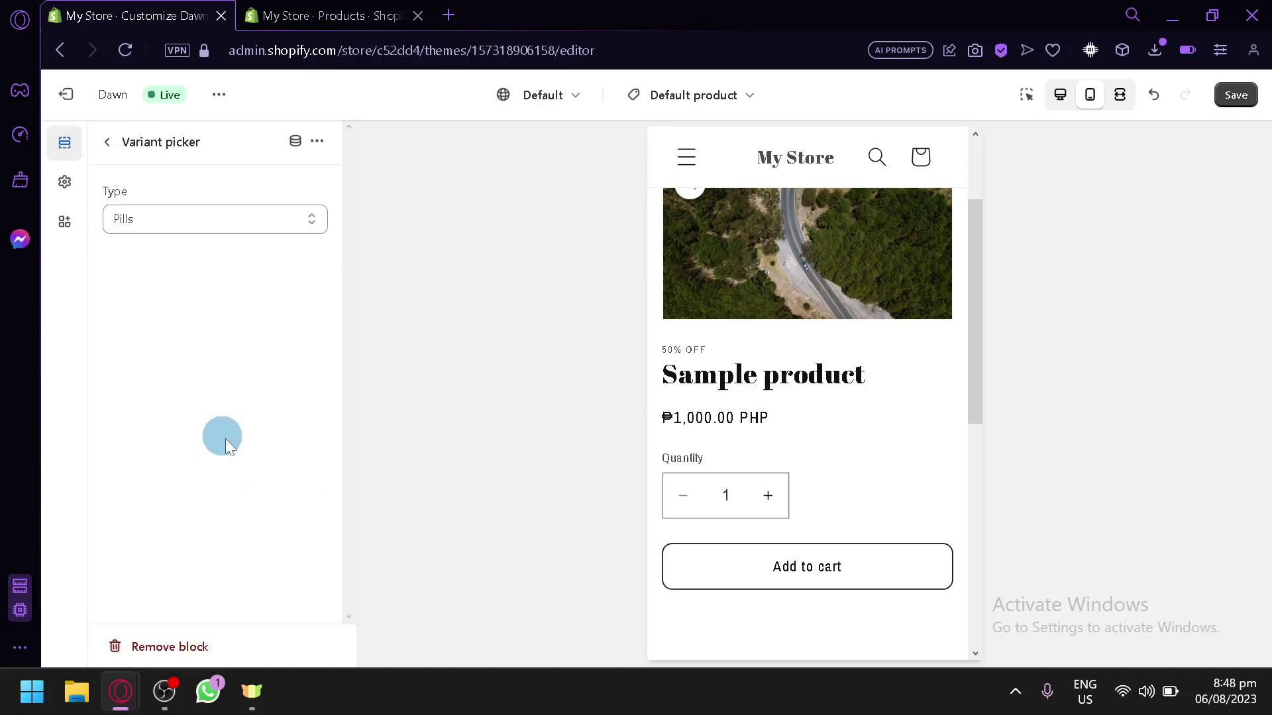
click(206, 648)
click(807, 462)
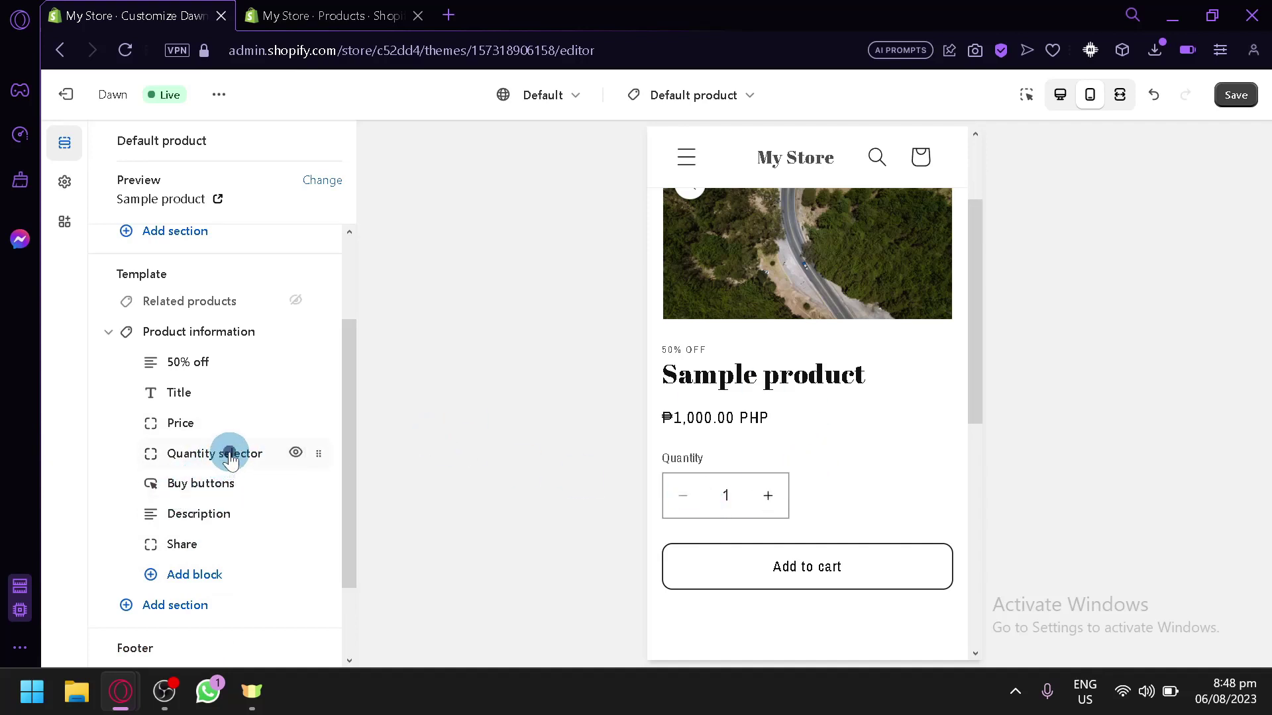
- Move the Quantity selector block above the Price block and review the settings of the Price and Buy buttons blocks
drag(307, 455, 538, 419)
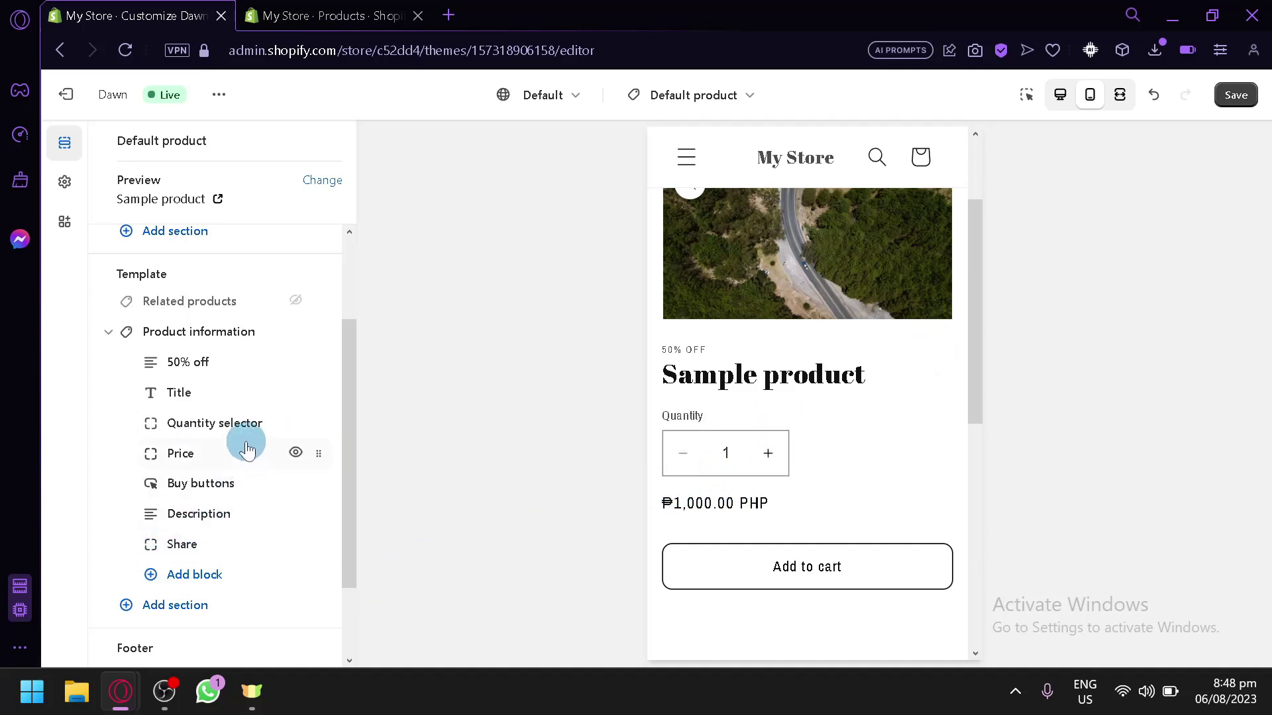
click(216, 463)
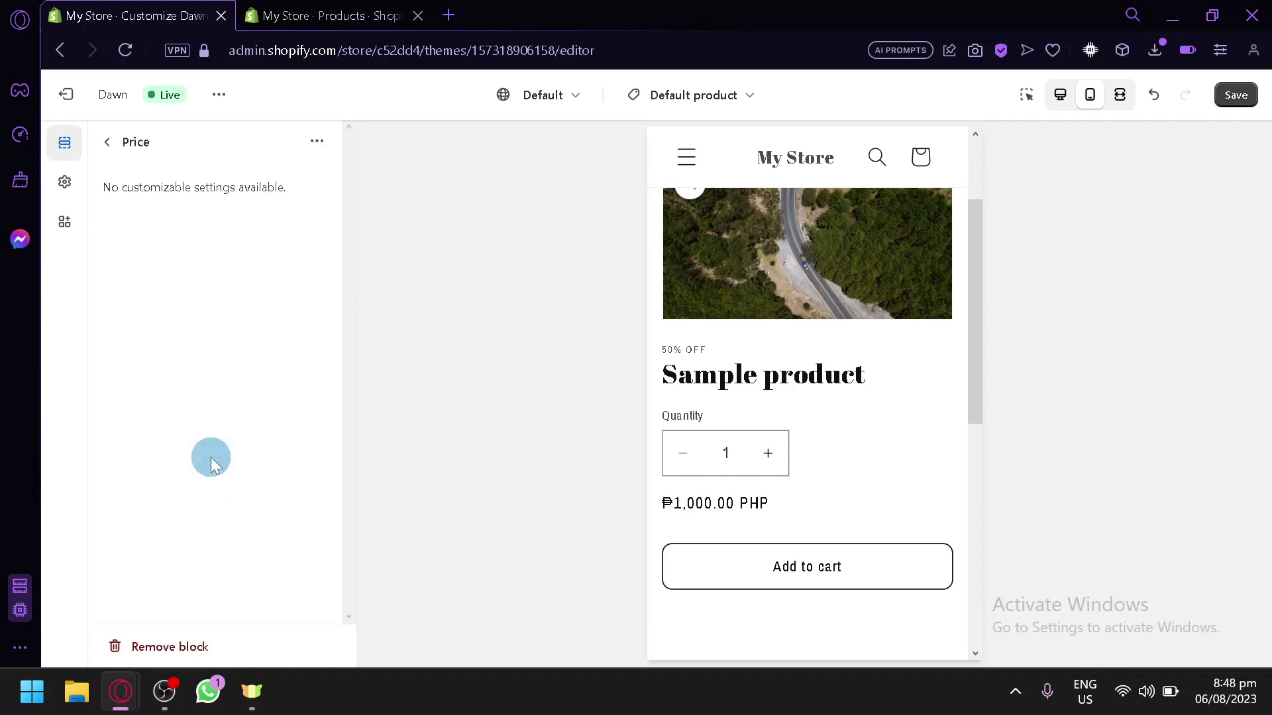
click(108, 143)
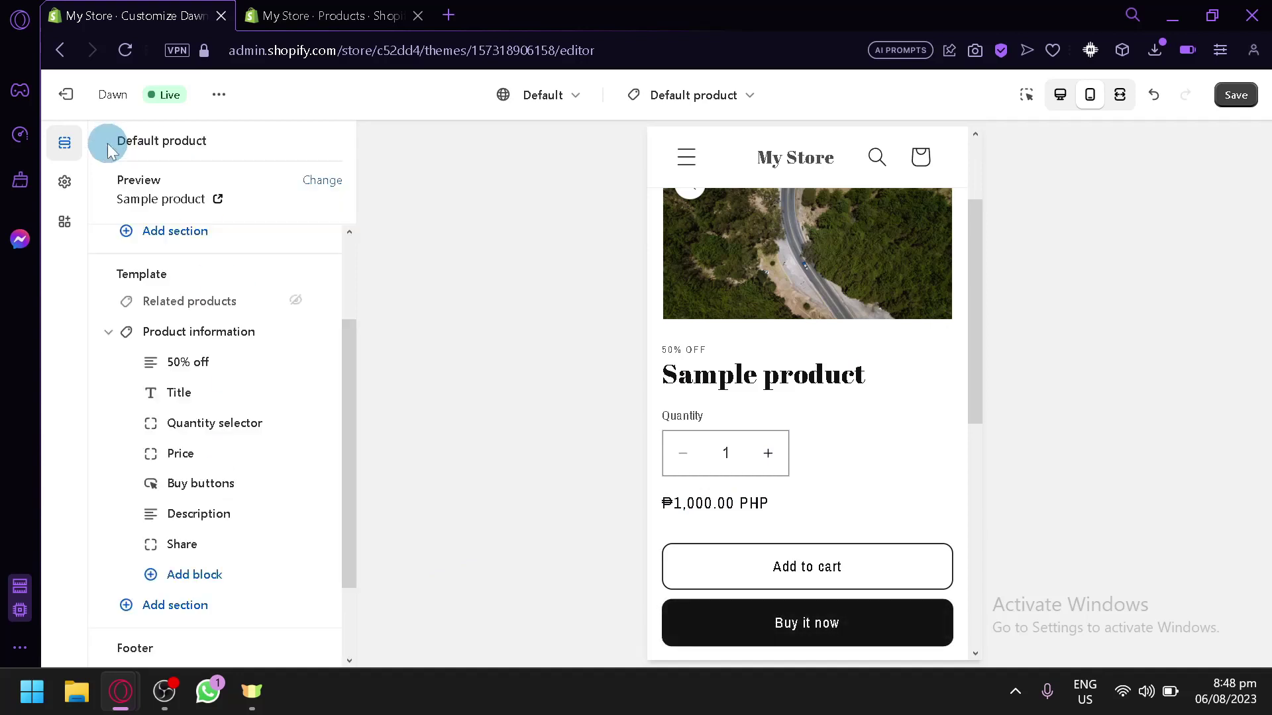
click(213, 497)
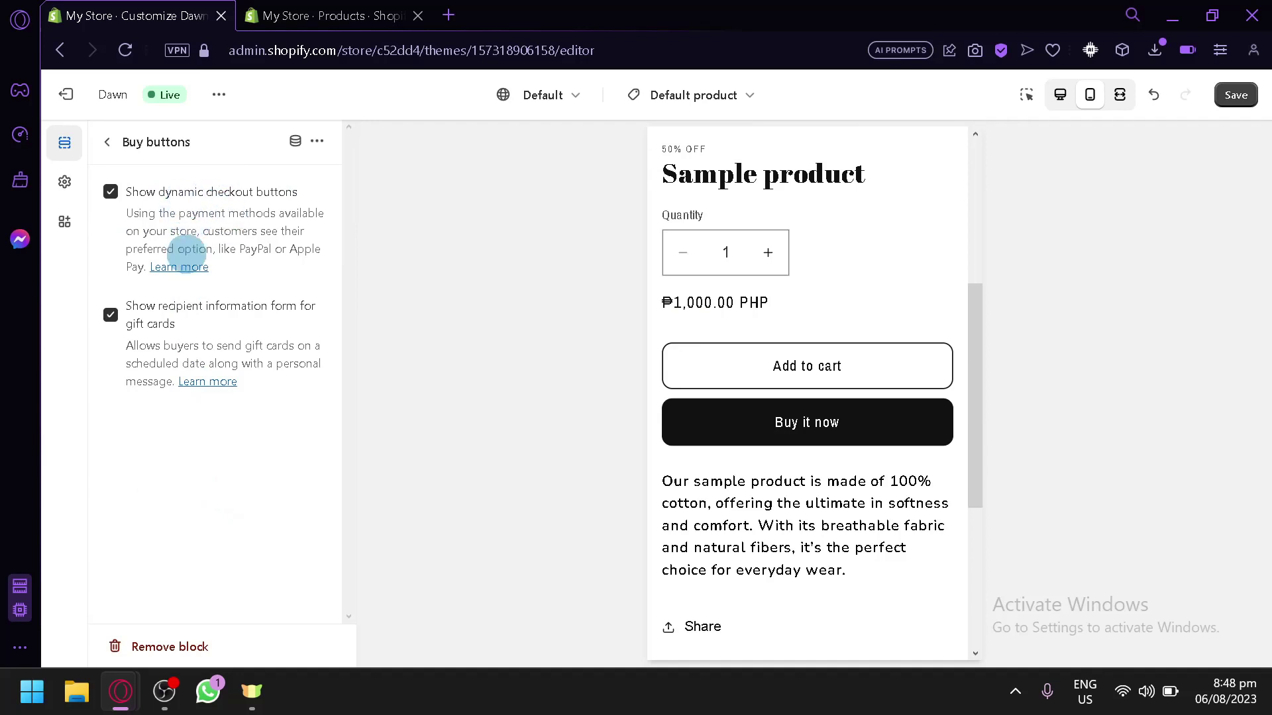
click(114, 145)
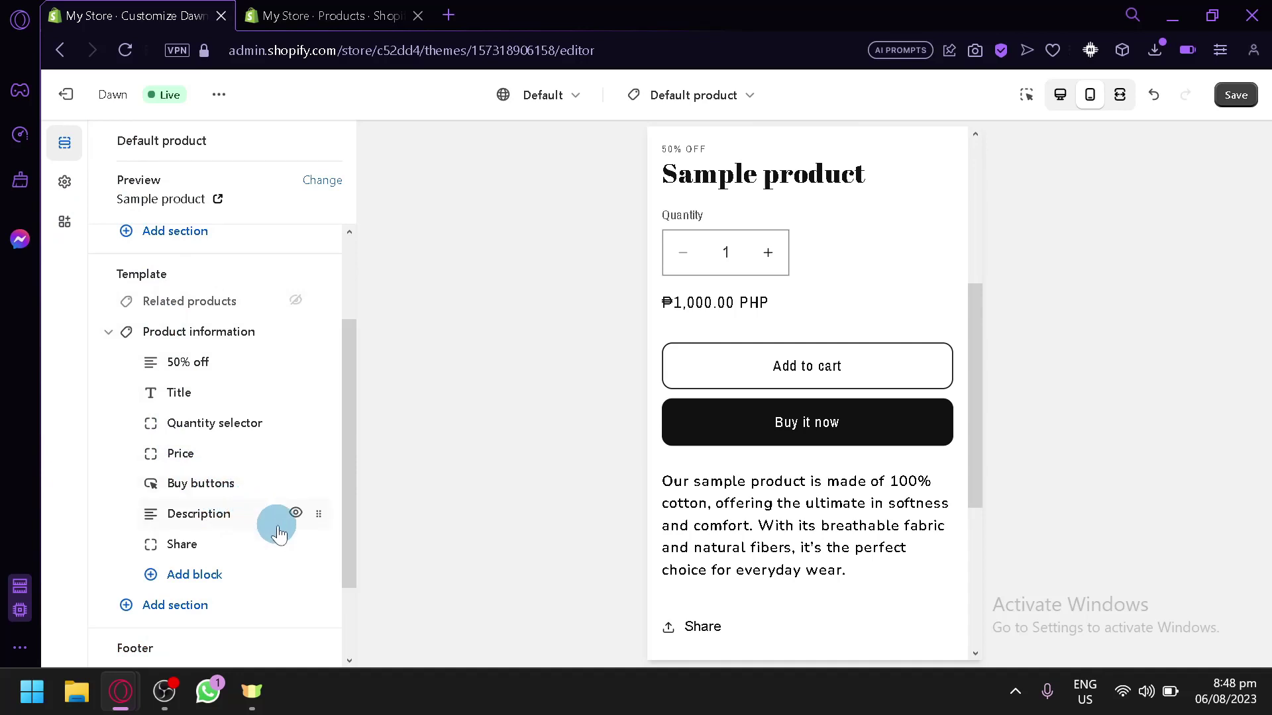
- Add an Inventory status block to Product information and place it between the Title and Quantity selector blocks
click(207, 582)
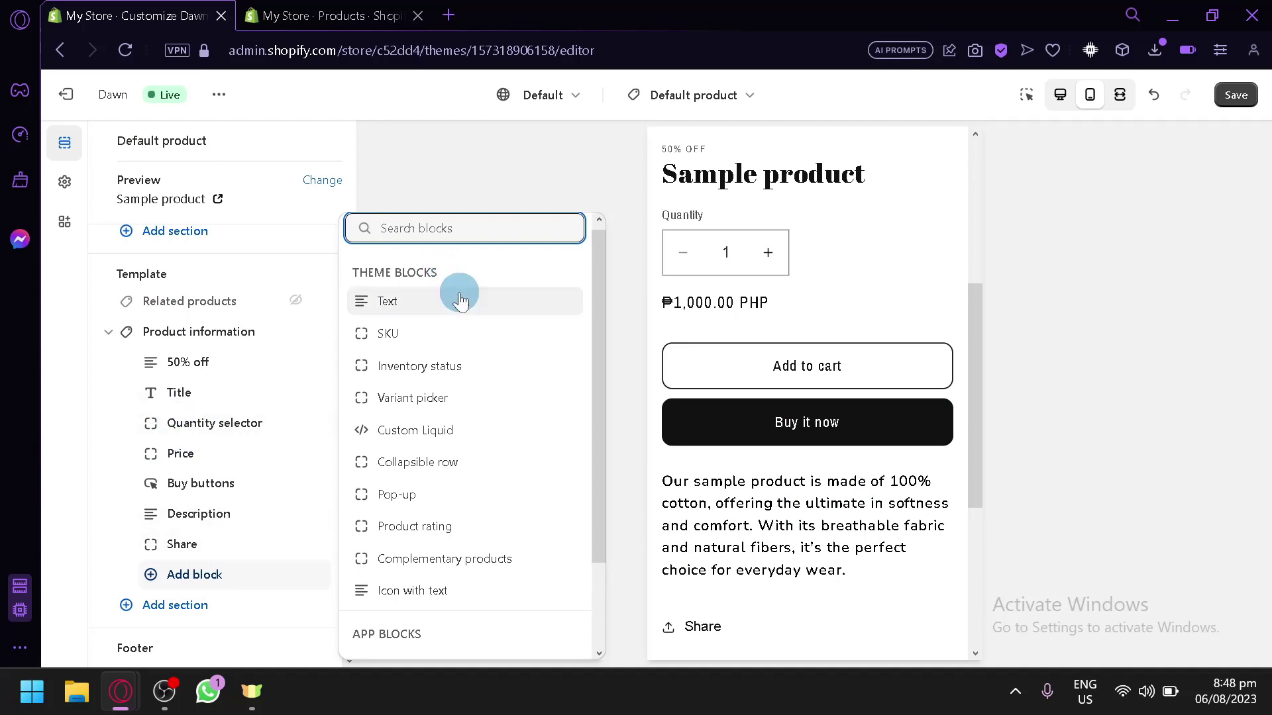
click(523, 364)
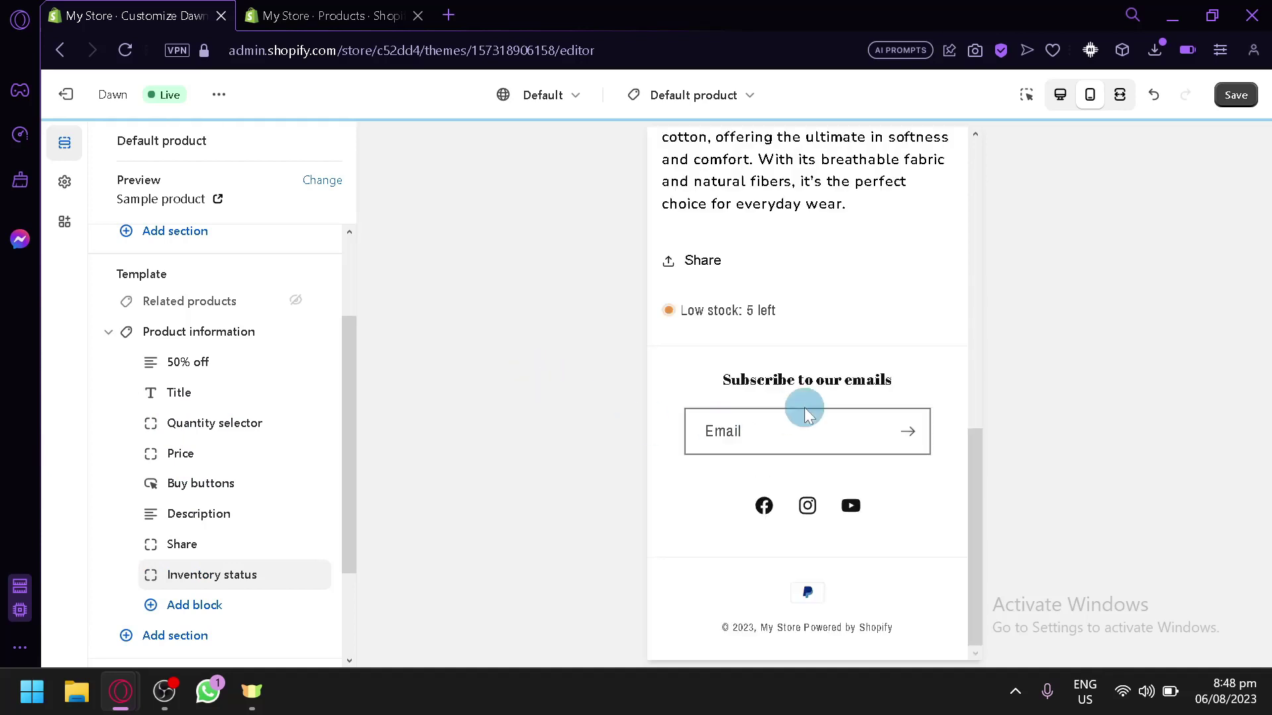
scroll(772, 349, up, 4)
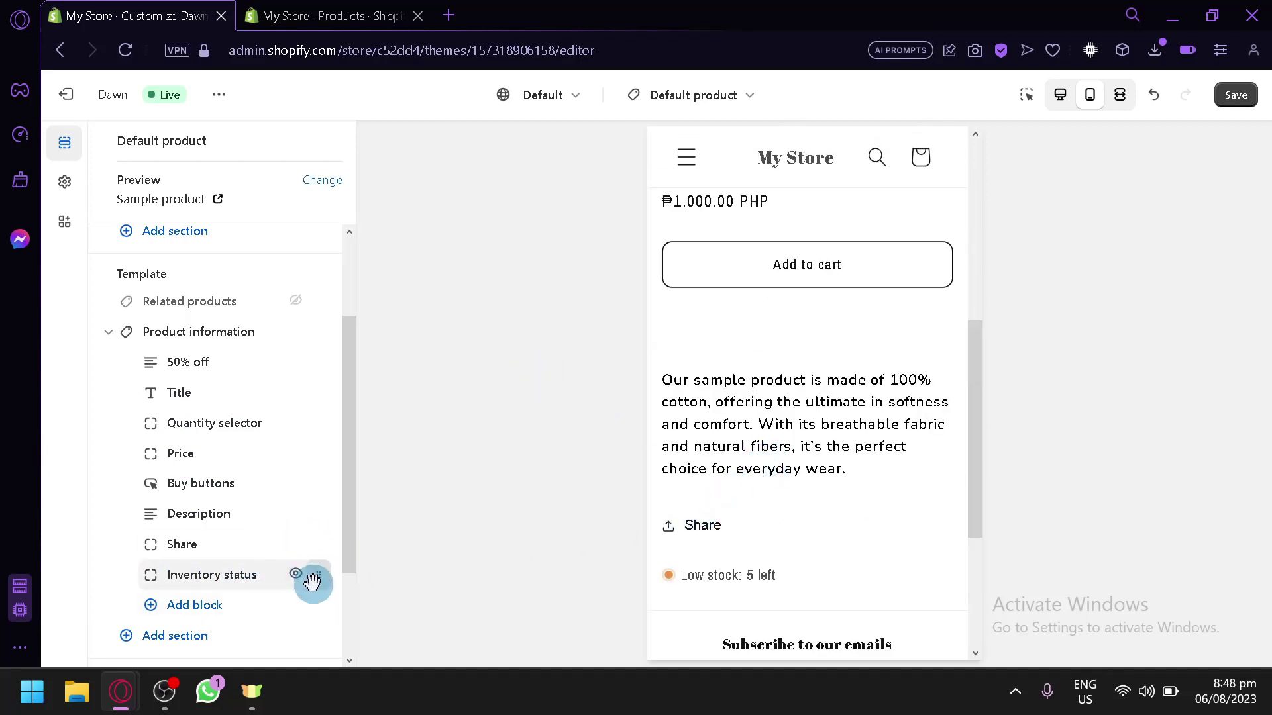
drag(309, 581, 304, 421)
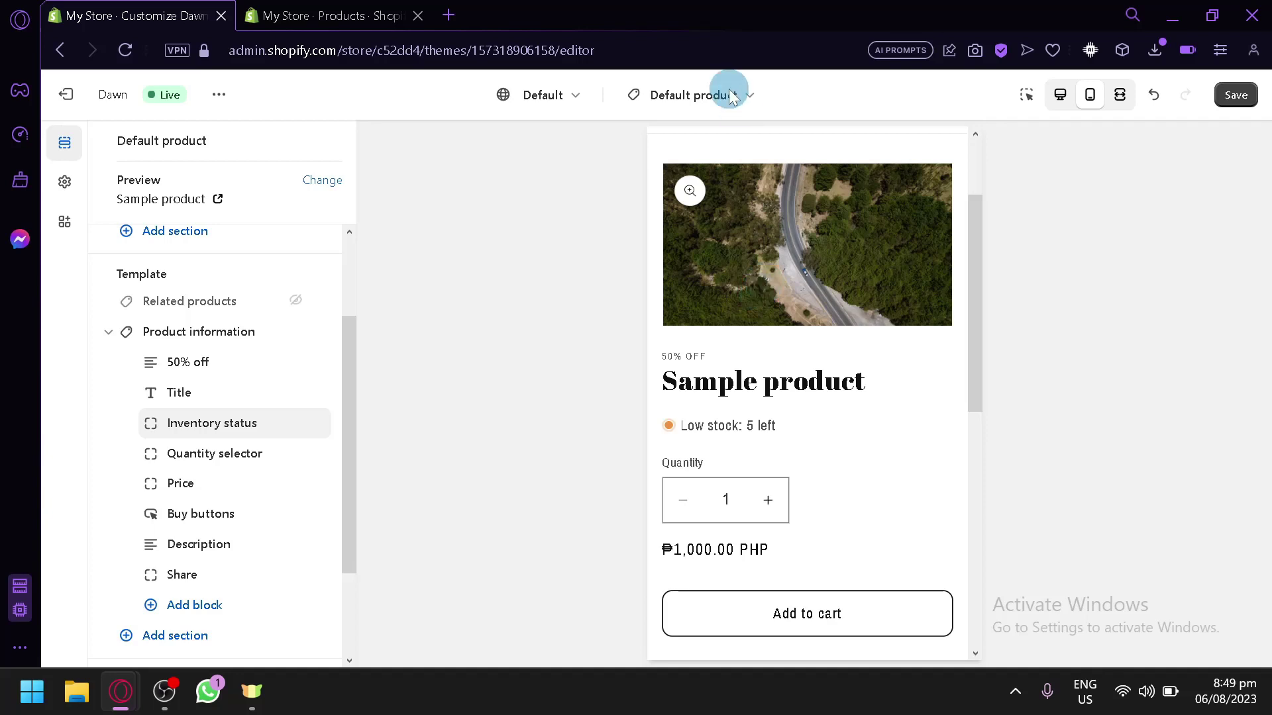
- Add a Collapsible row block at the end of the Product information section
scroll(231, 508, down, 2)
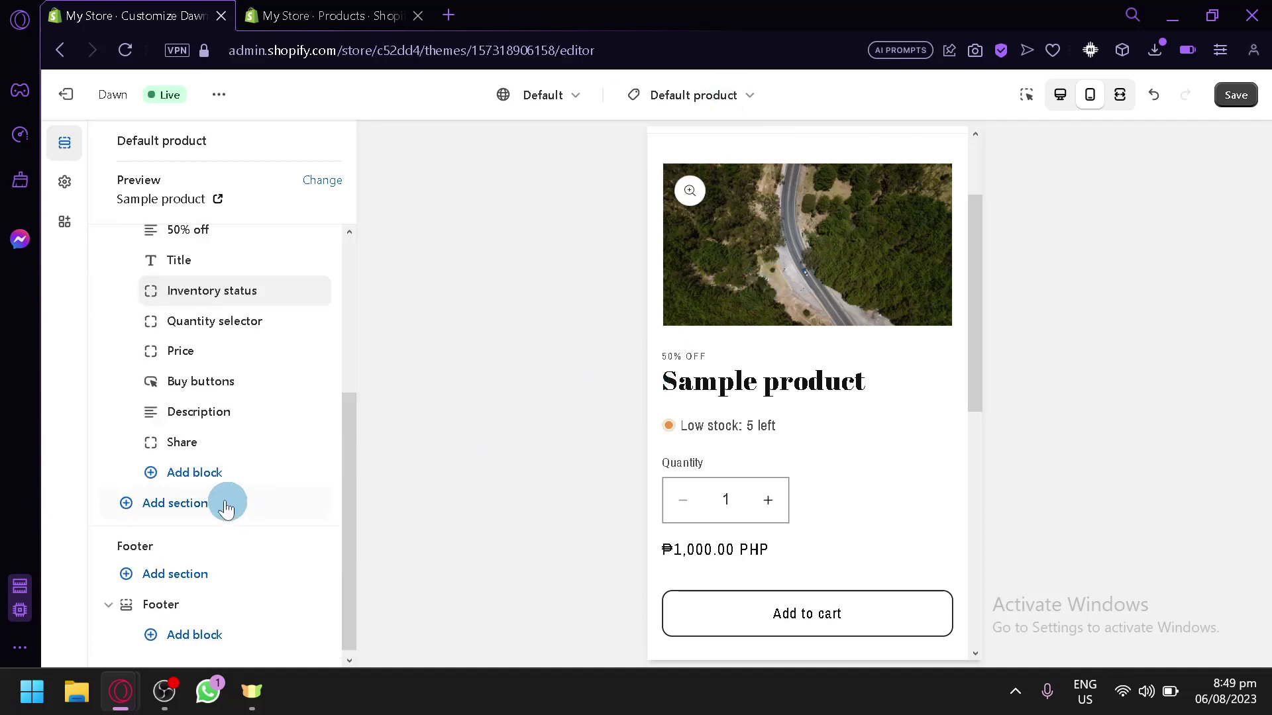
click(209, 474)
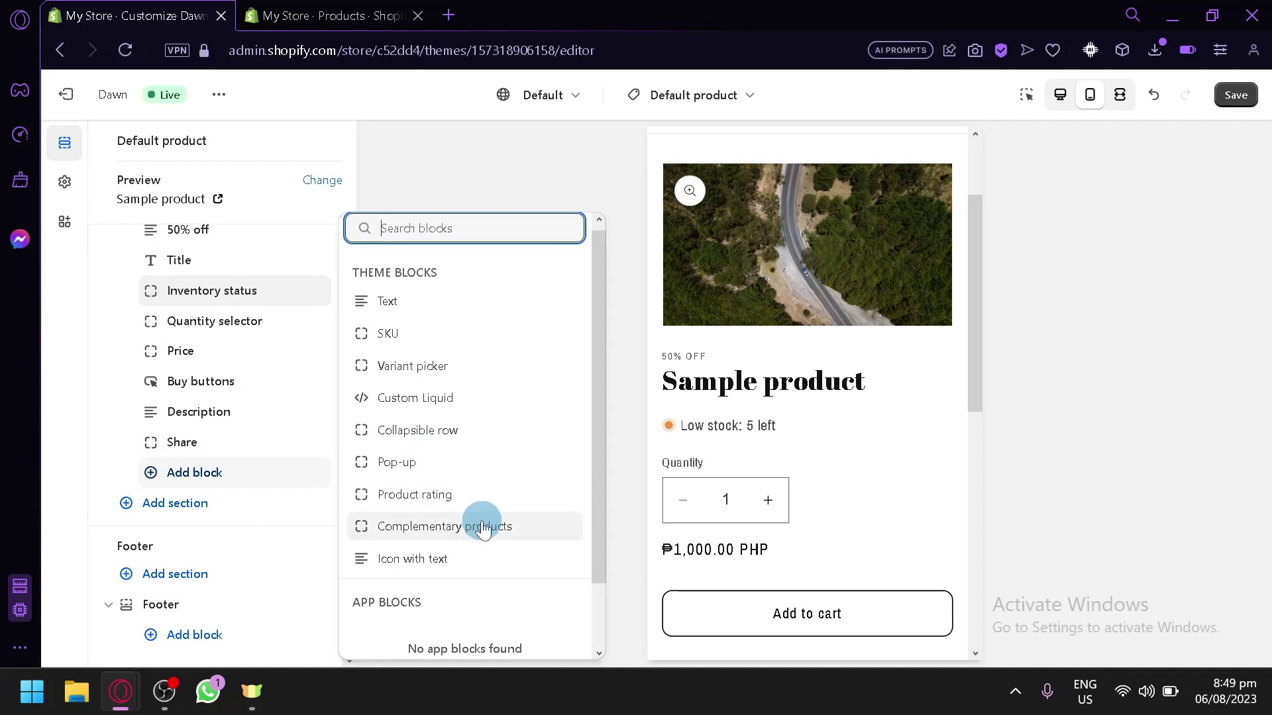
click(487, 431)
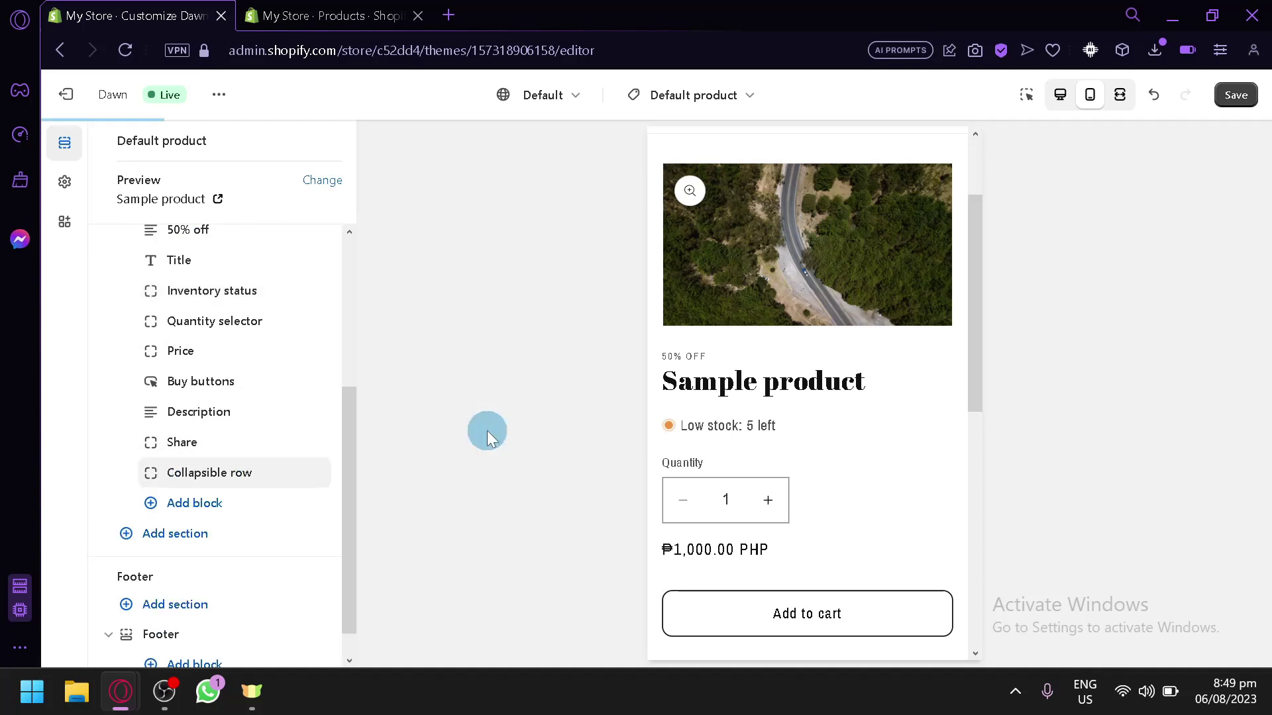
- Copy the sample product's description text from the preview and paste it as the row content of the Collapsible row block
scroll(893, 420, up, 4)
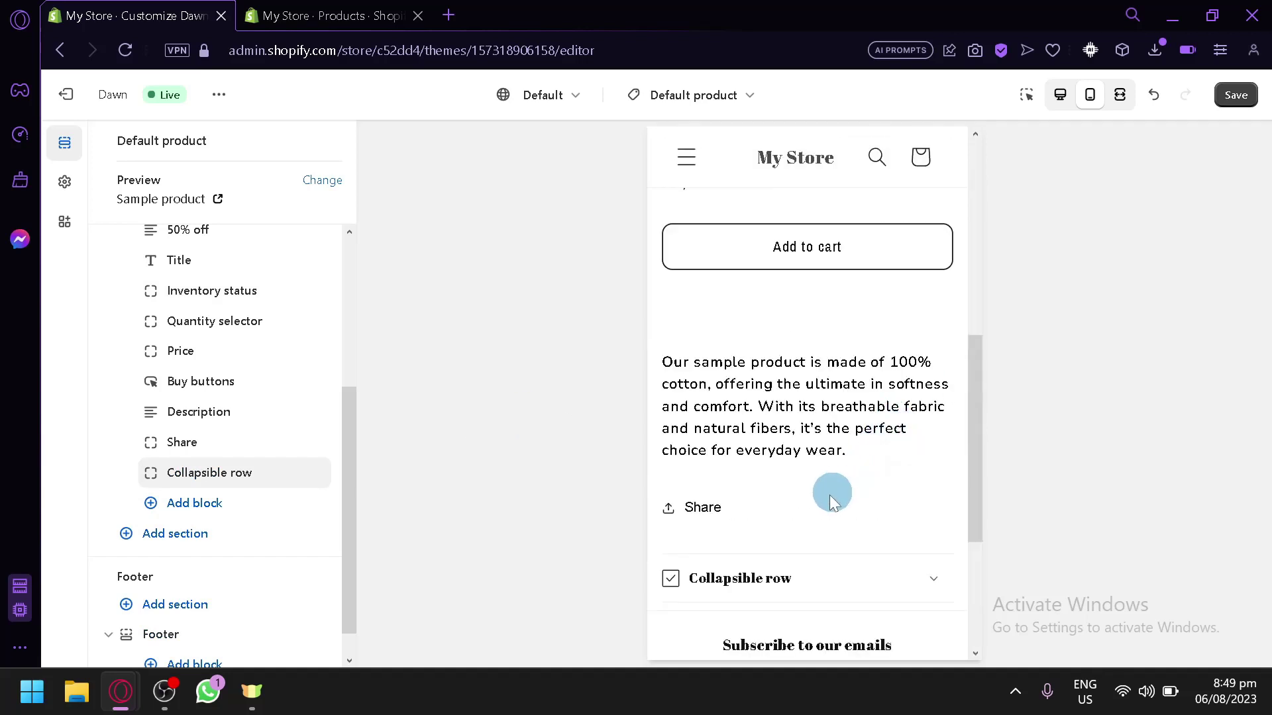
scroll(828, 497, down, 4)
scroll(813, 508, up, 2)
scroll(190, 523, down, 1)
scroll(206, 517, up, 2)
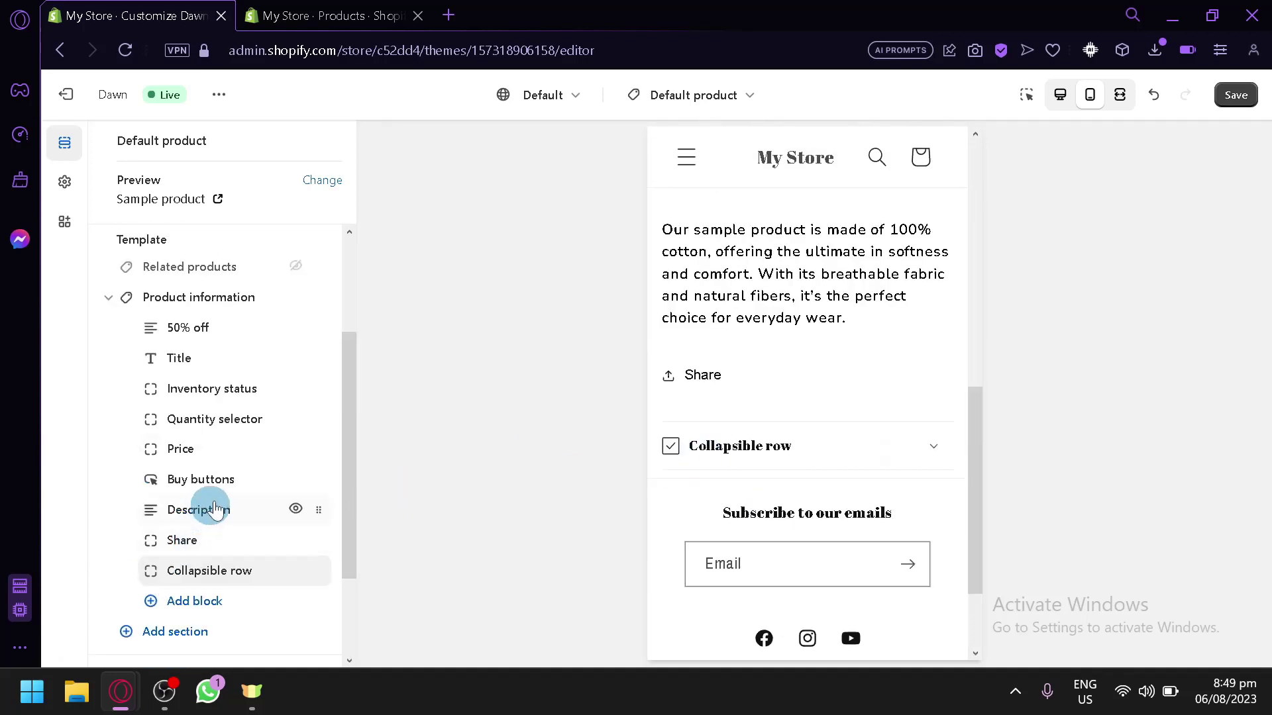
click(243, 507)
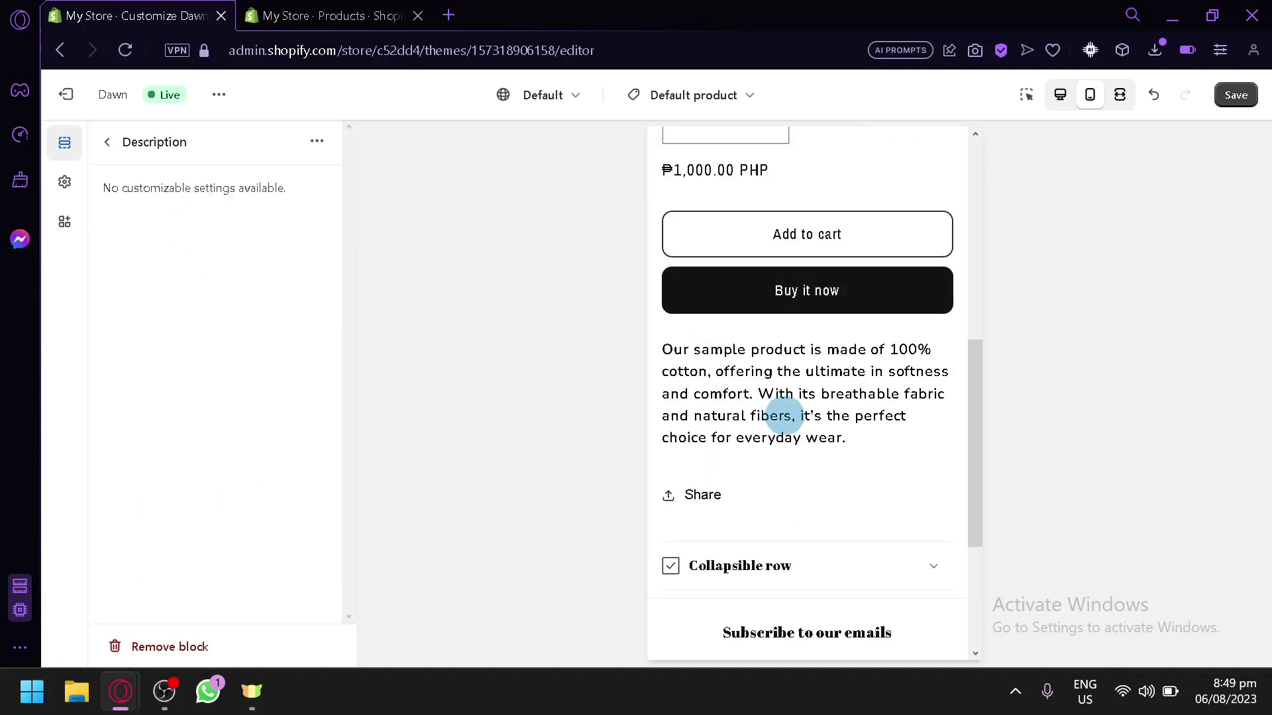
drag(853, 437, 666, 351)
key(ctrl+c)
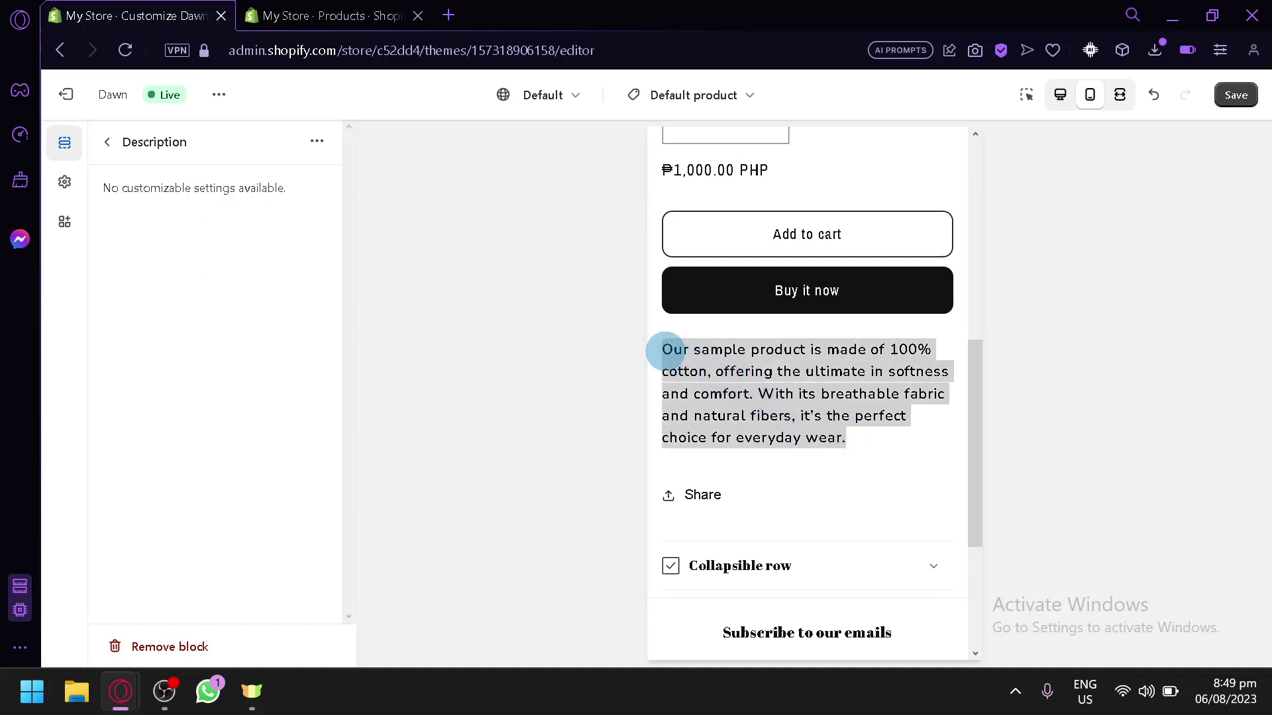
click(106, 141)
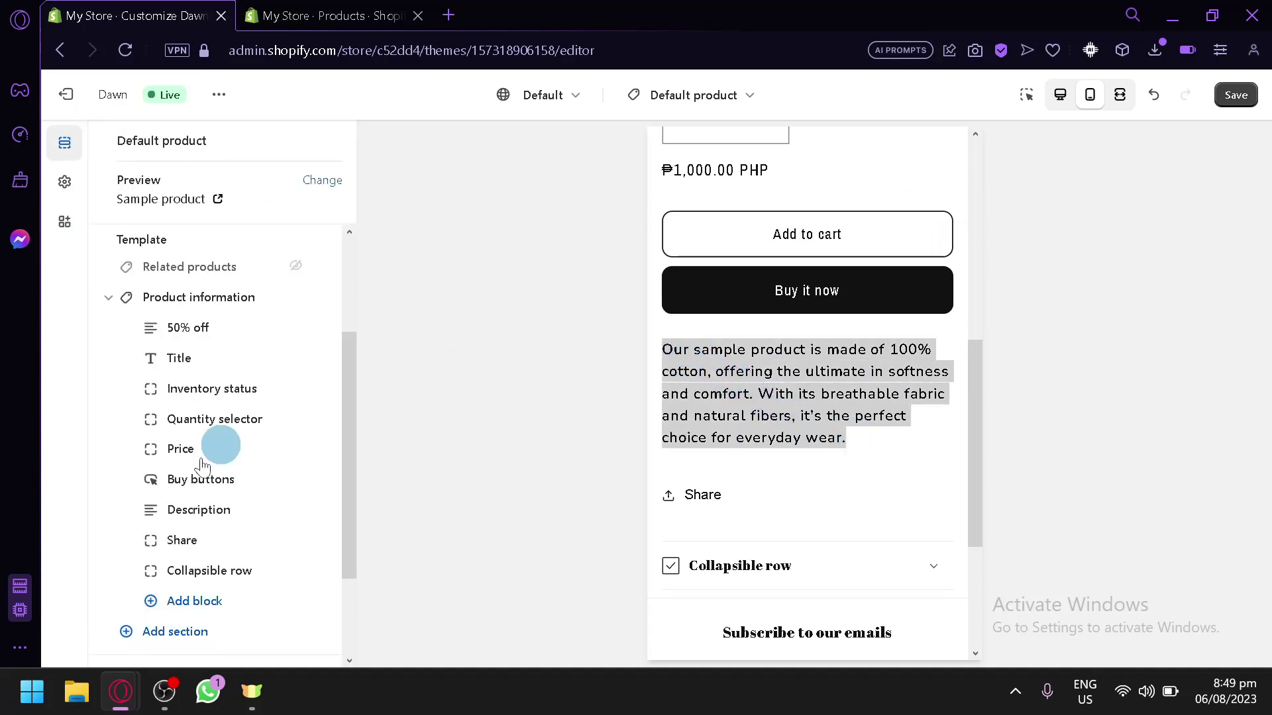
click(227, 570)
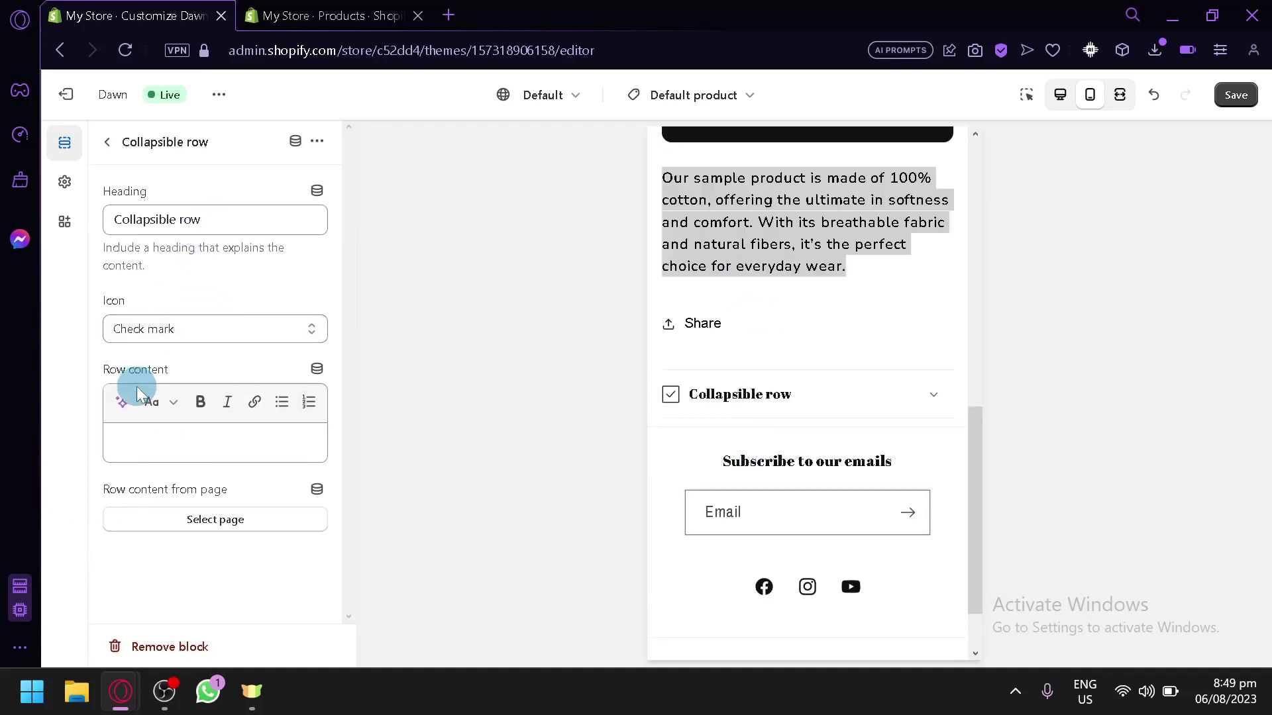
click(181, 442)
key(ctrl+v)
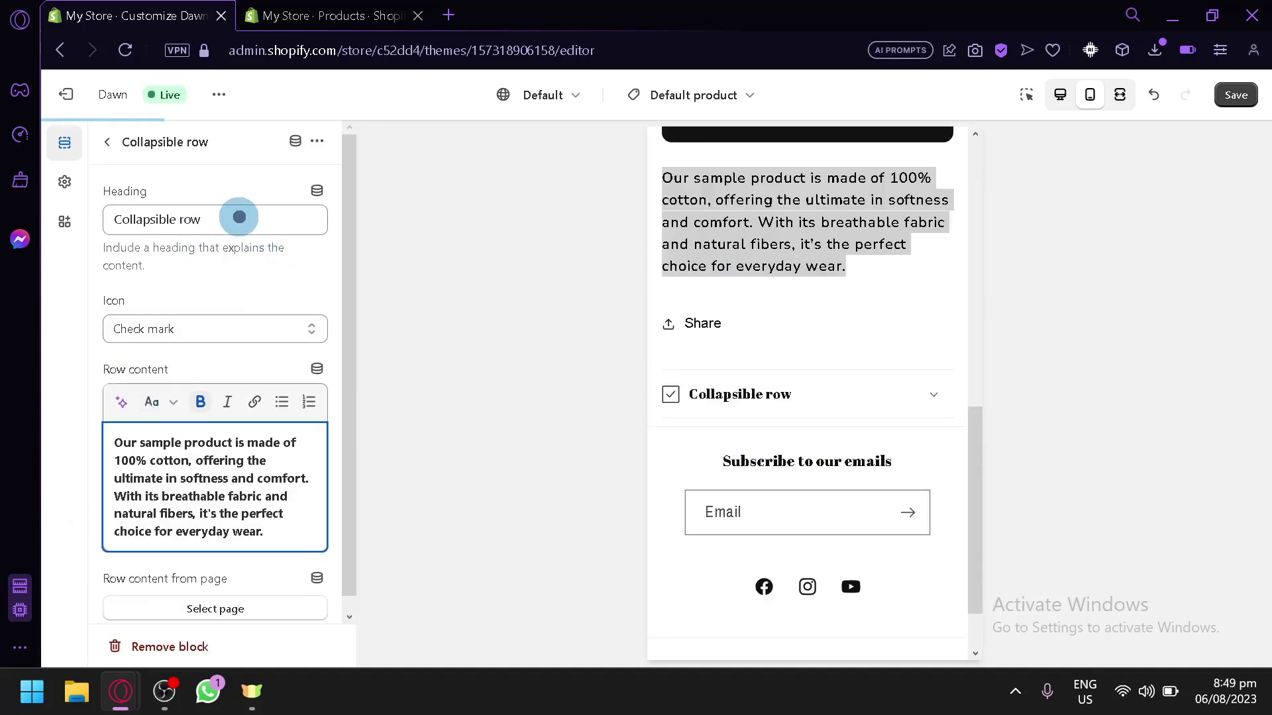
- Set the collapsible row's heading to "Product description" and its icon to None
triple_click(239, 217)
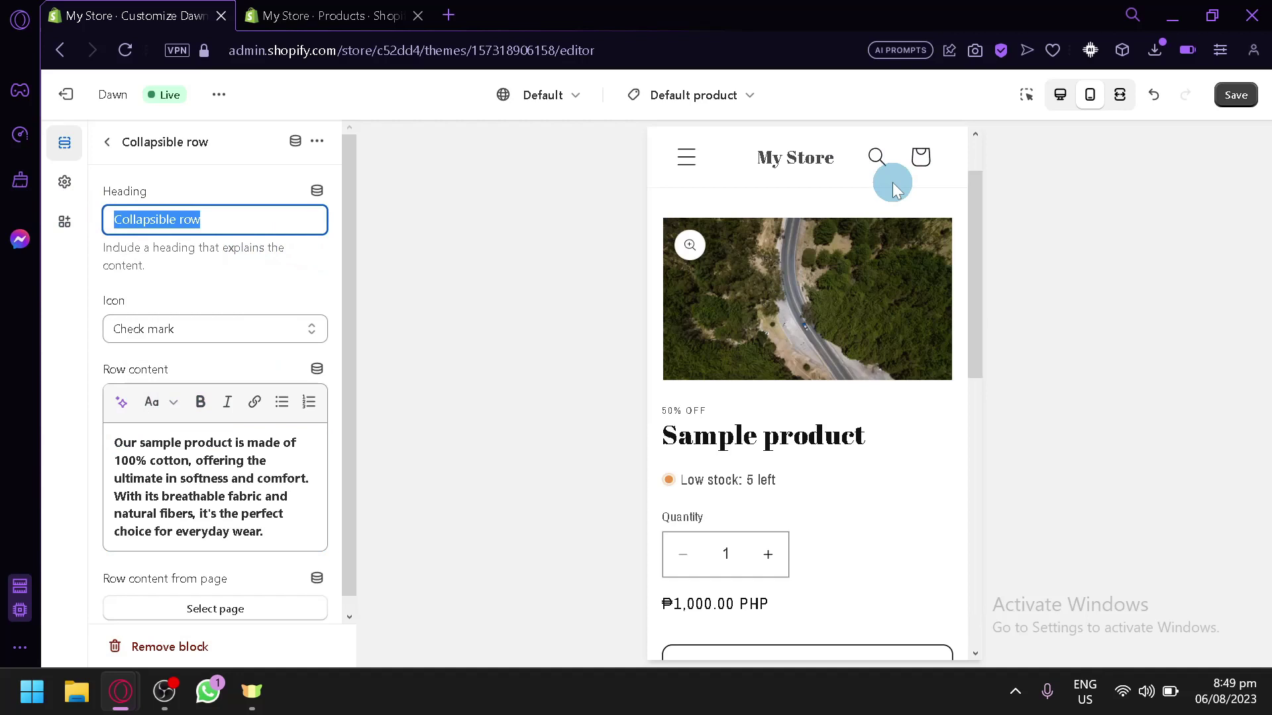
text(Product description)
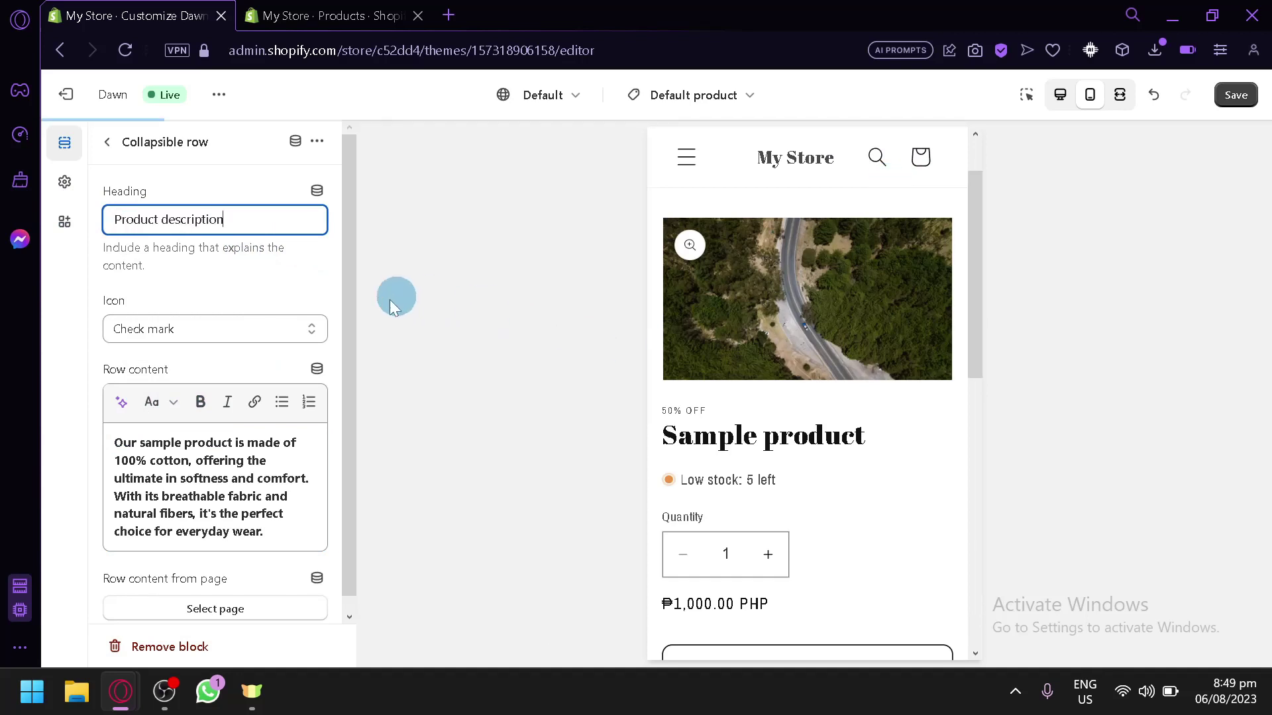
click(224, 341)
click(225, 334)
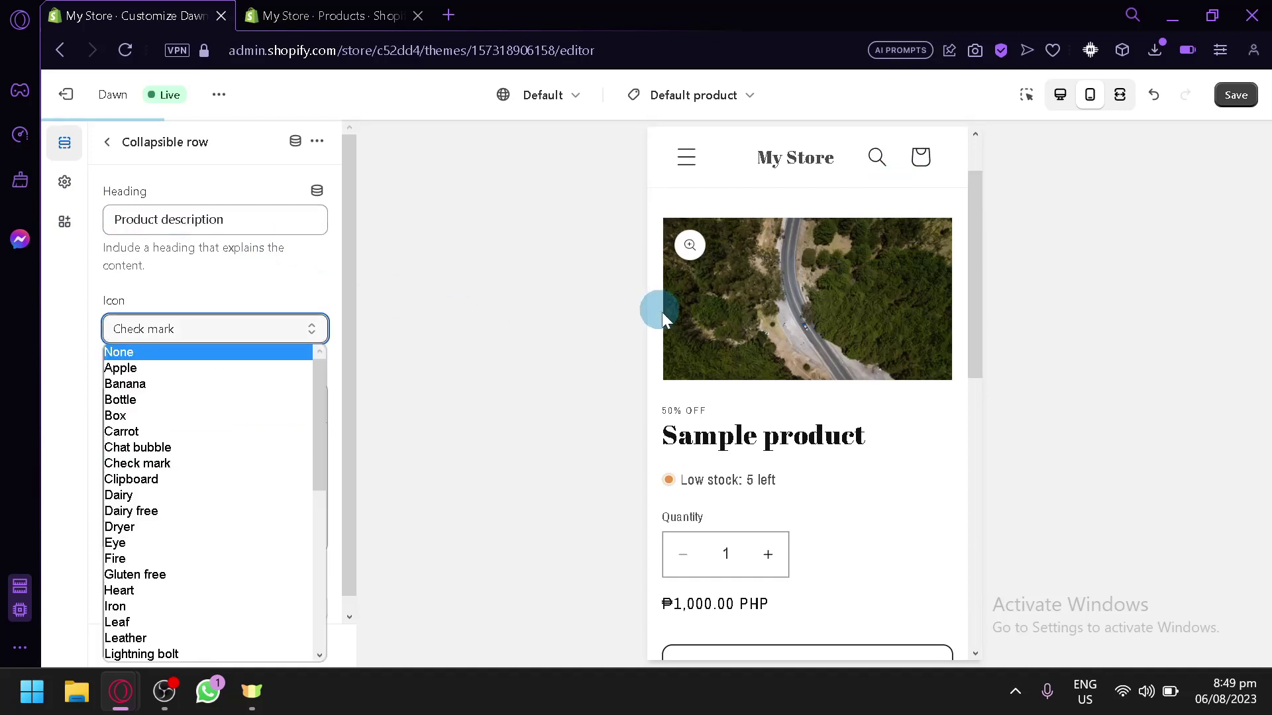
scroll(774, 409, down, 6)
scroll(697, 297, up, 2)
scroll(742, 373, down, 2)
scroll(741, 377, down, 4)
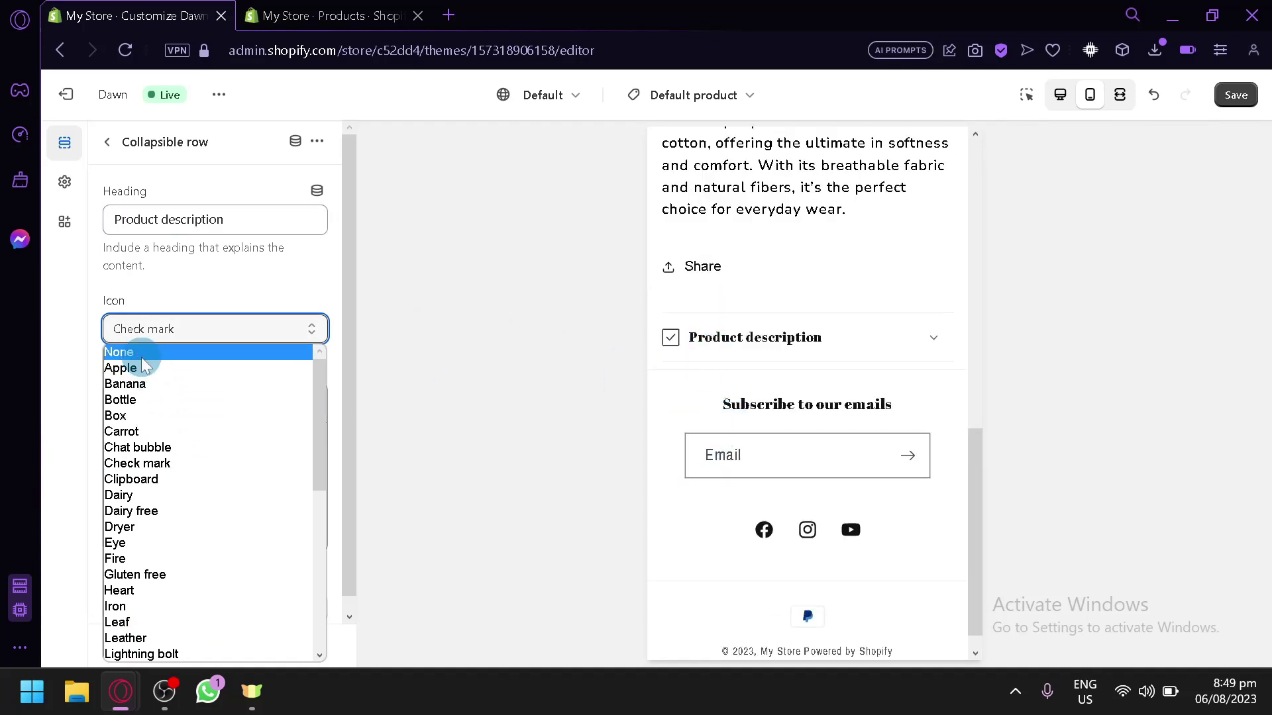
scroll(173, 516, down, 8)
scroll(199, 476, up, 8)
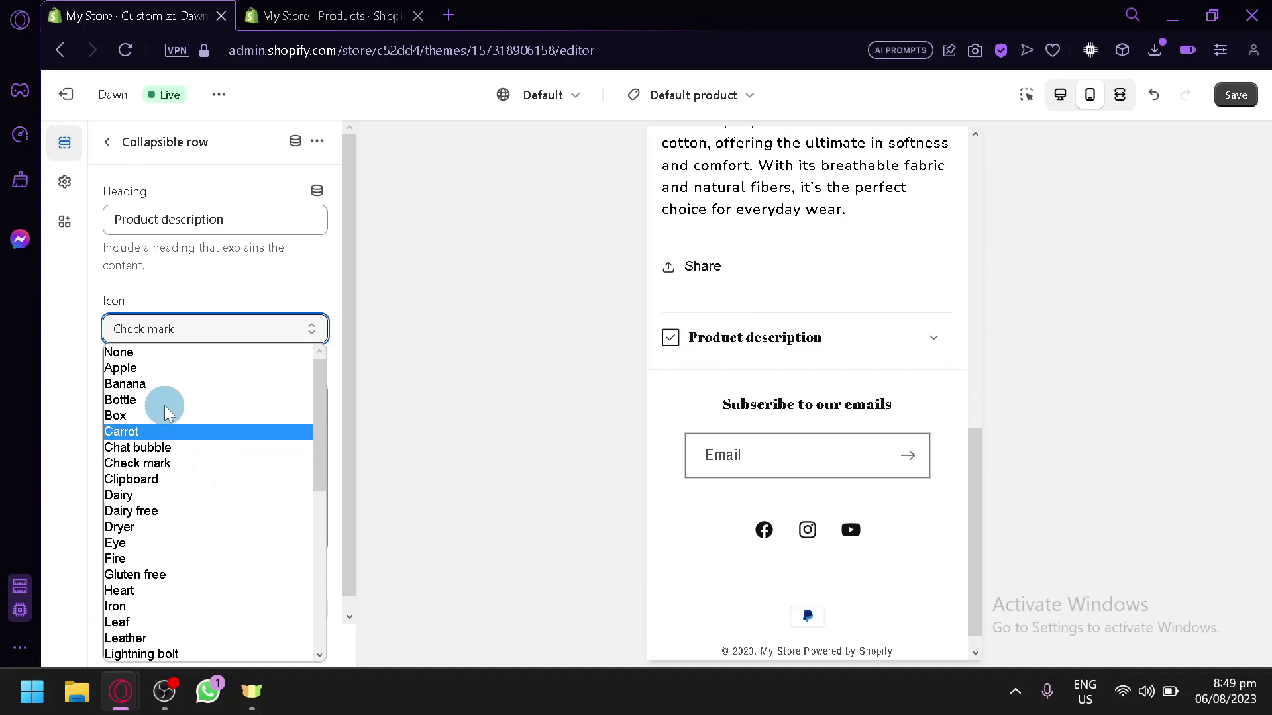
click(147, 354)
scroll(695, 450, down, 4)
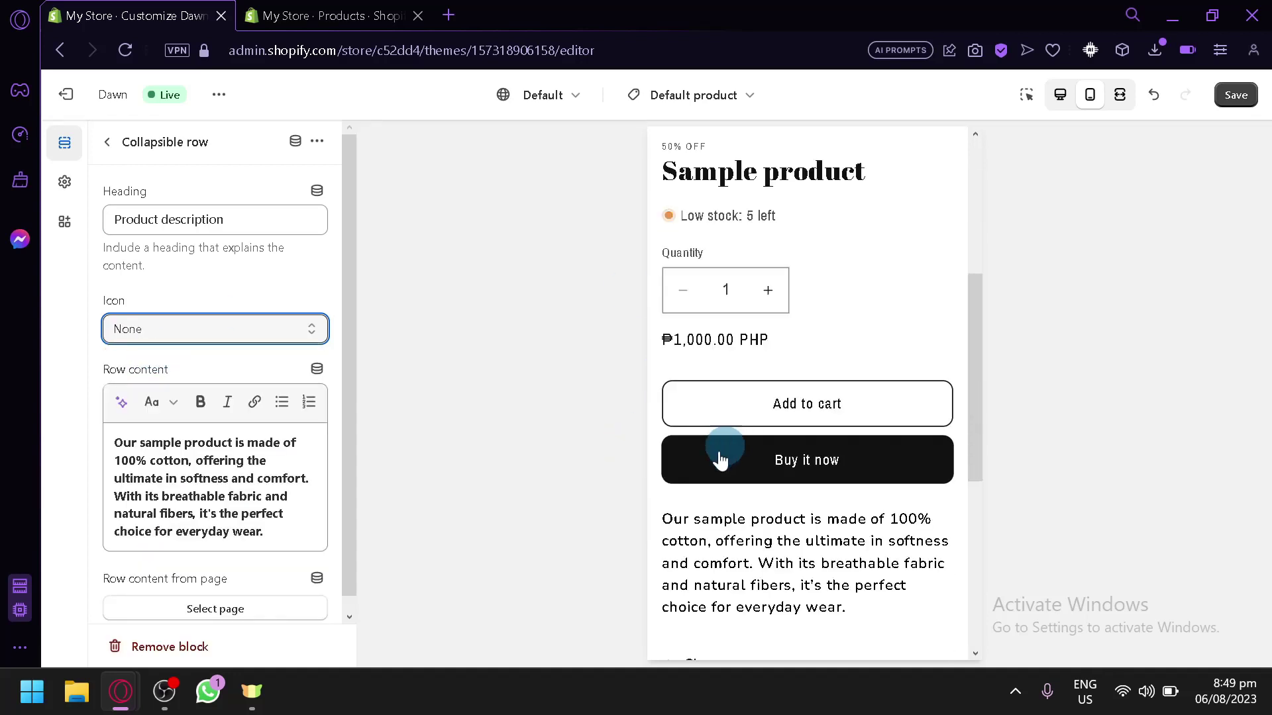
scroll(721, 461, down, 4)
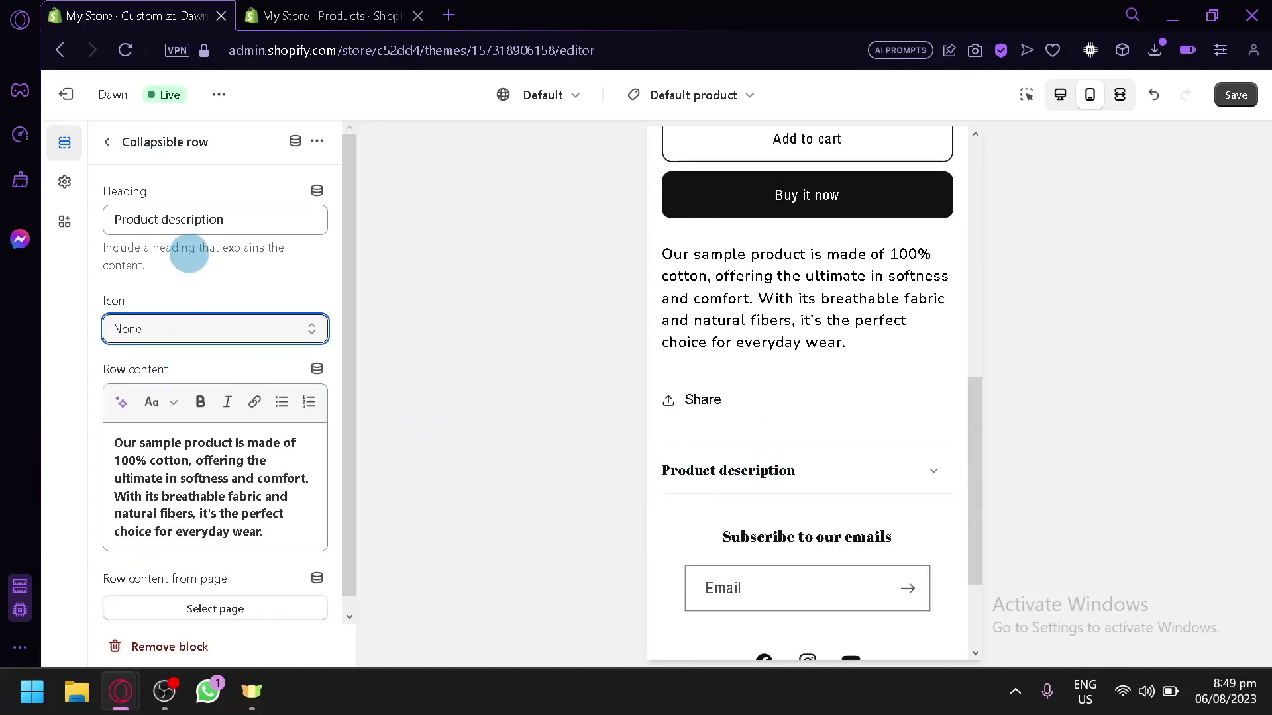
- Remove the bold formatting from all of the row content text in the collapsible row
scroll(189, 255, down, 1)
click(223, 499)
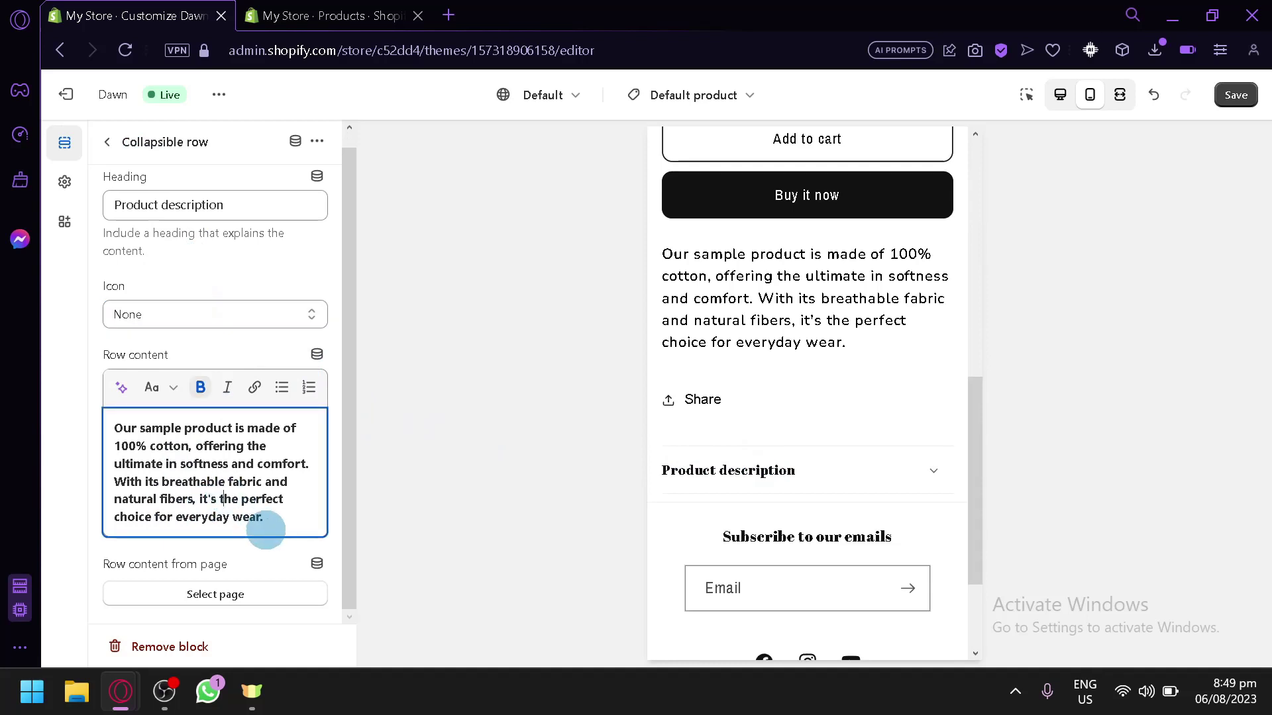
key(ctrl+a)
click(201, 388)
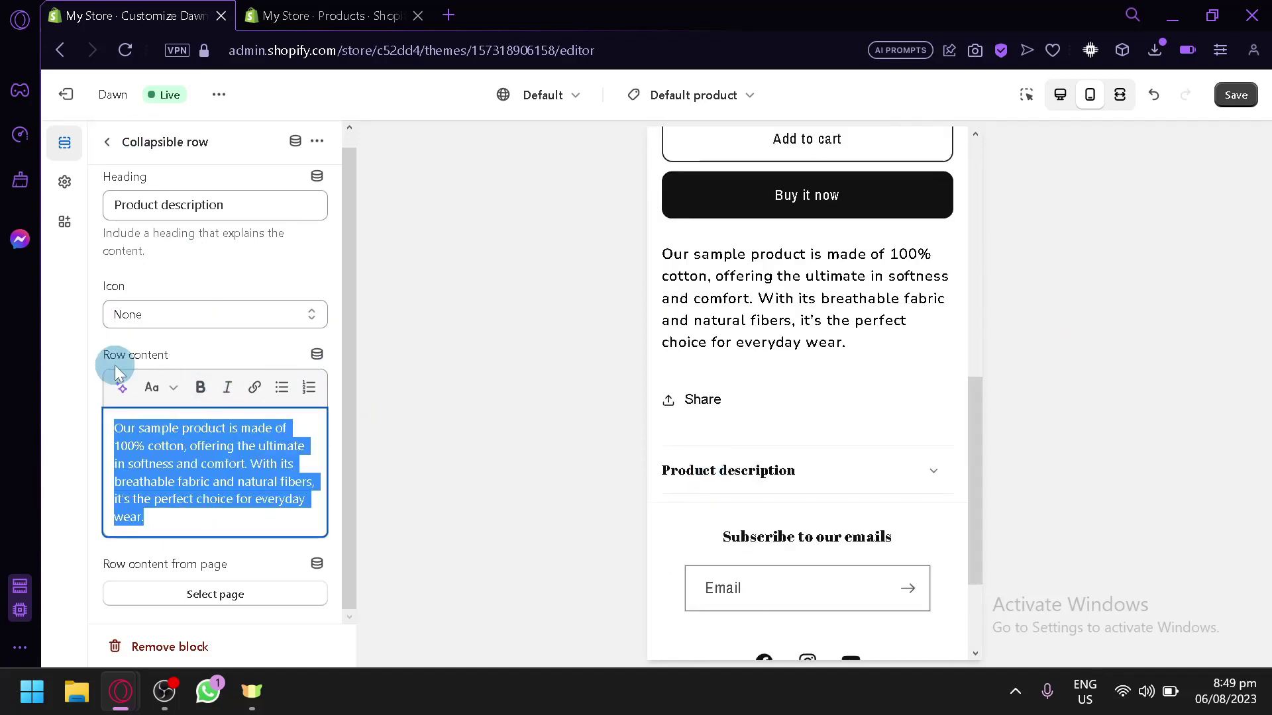
scroll(116, 372, up, 1)
- Remove the Description block from the Product information section
click(107, 143)
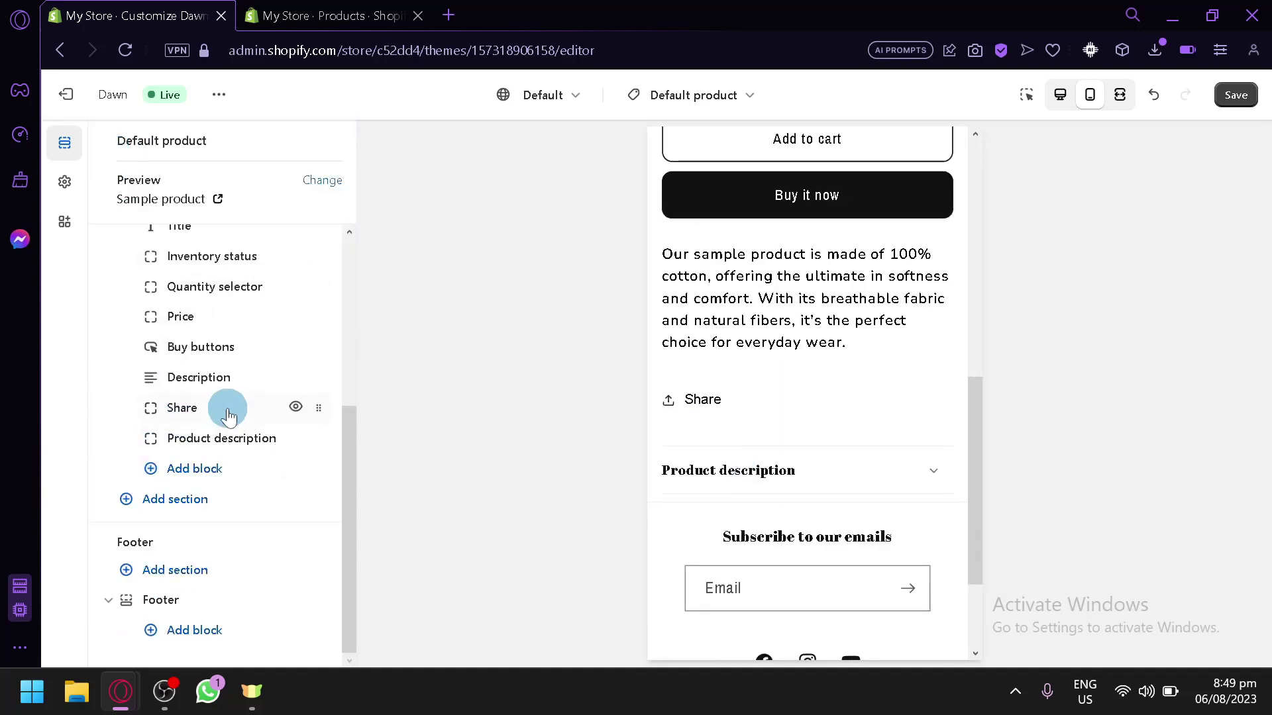
click(263, 377)
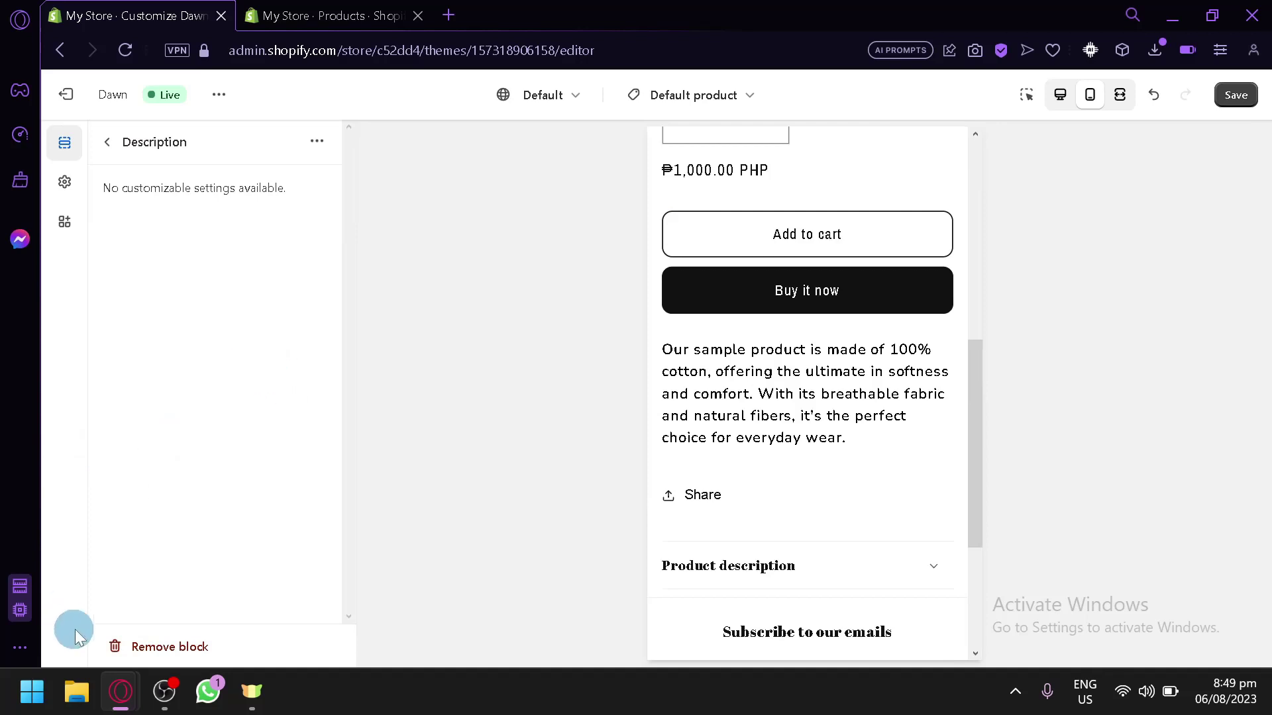
click(136, 642)
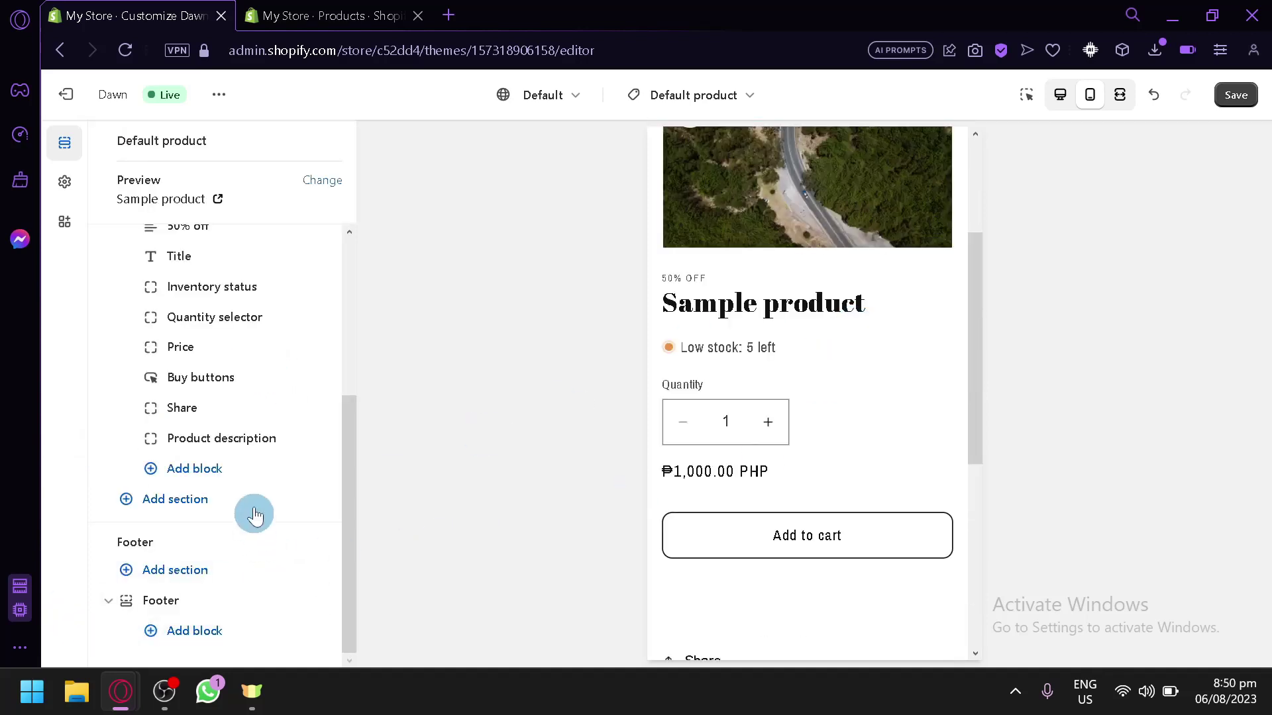
- Move the Product description row between the Price and Buy buttons blocks and expand it in the preview
drag(311, 439, 291, 384)
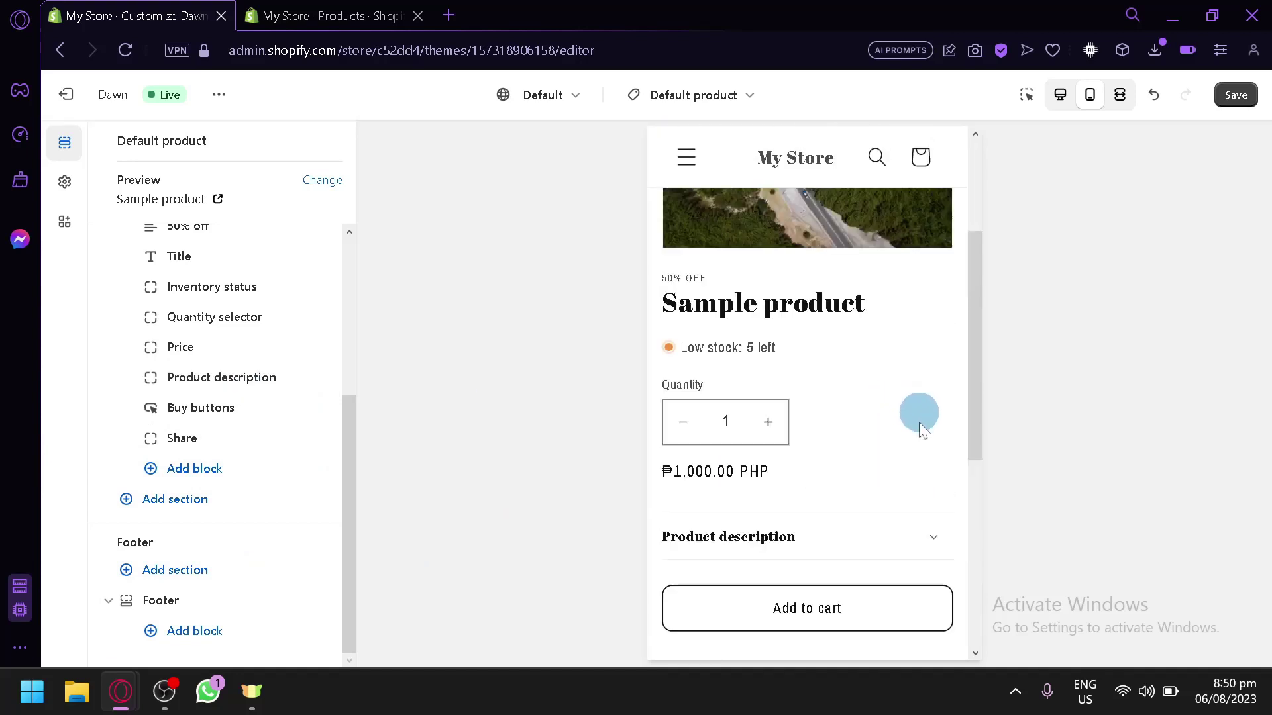
click(933, 538)
scroll(932, 551, down, 2)
scroll(932, 551, down, 2)
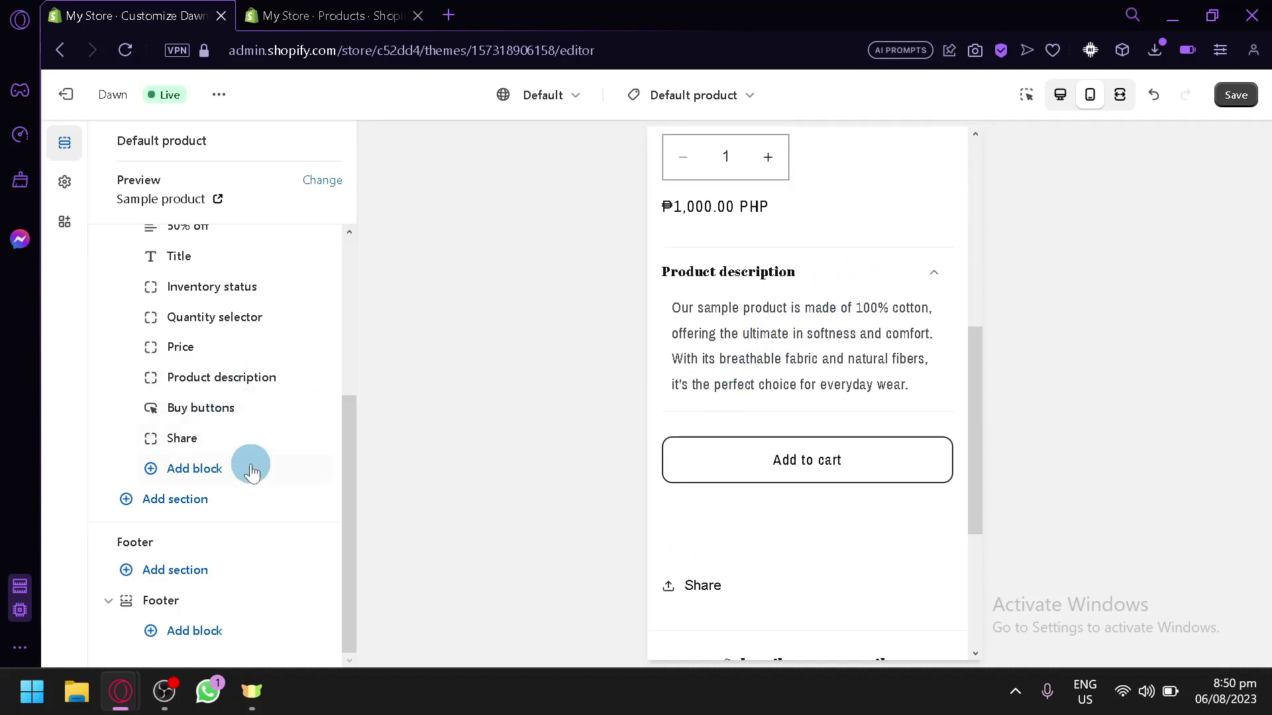
- Browse the blocks that can be added to the Product information section without adding one
scroll(261, 398, up, 2)
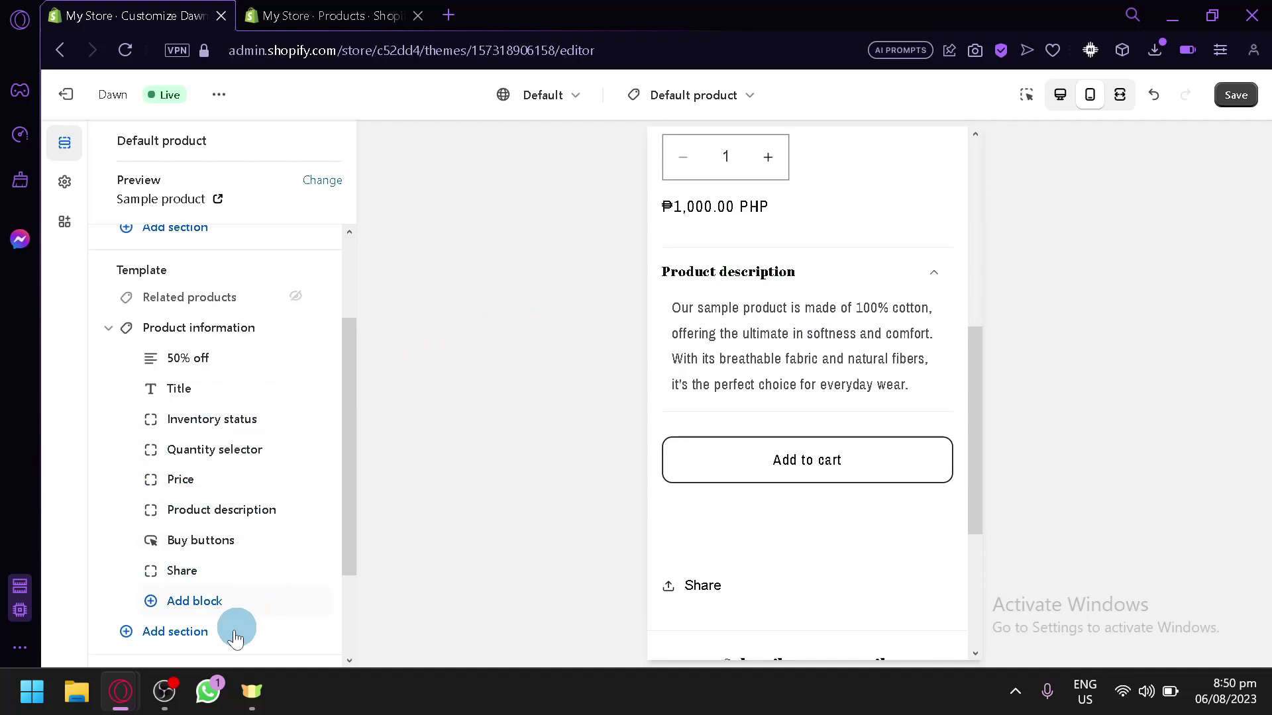
click(185, 603)
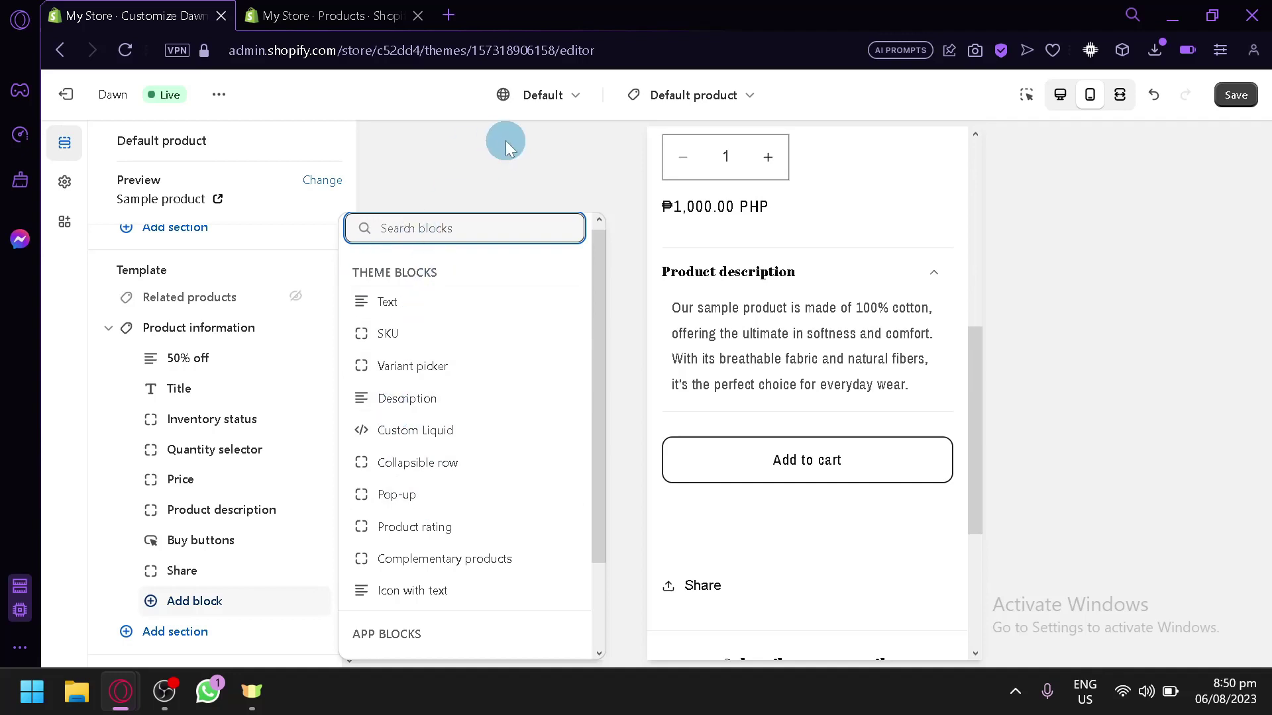
click(478, 194)
scroll(135, 574, down, 2)
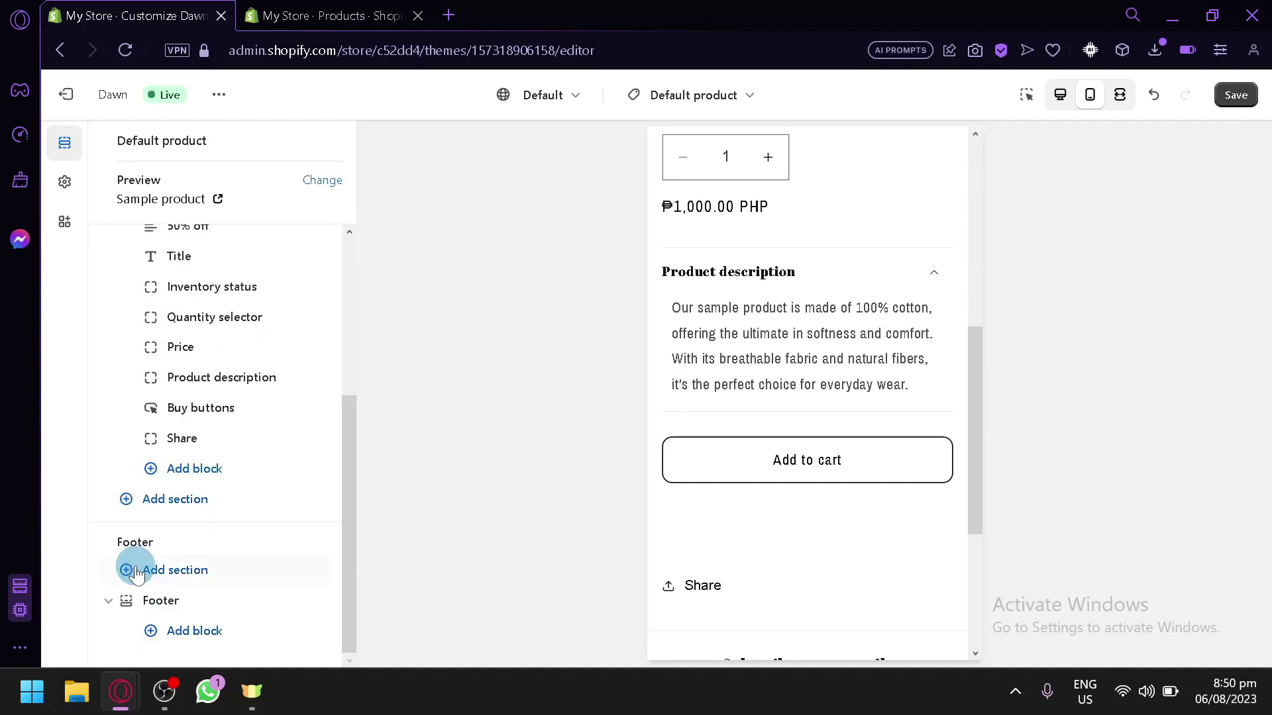
- Examine the sections available for the template and the footer, and check the lower part of the product page preview
click(184, 505)
scroll(483, 417, down, 3)
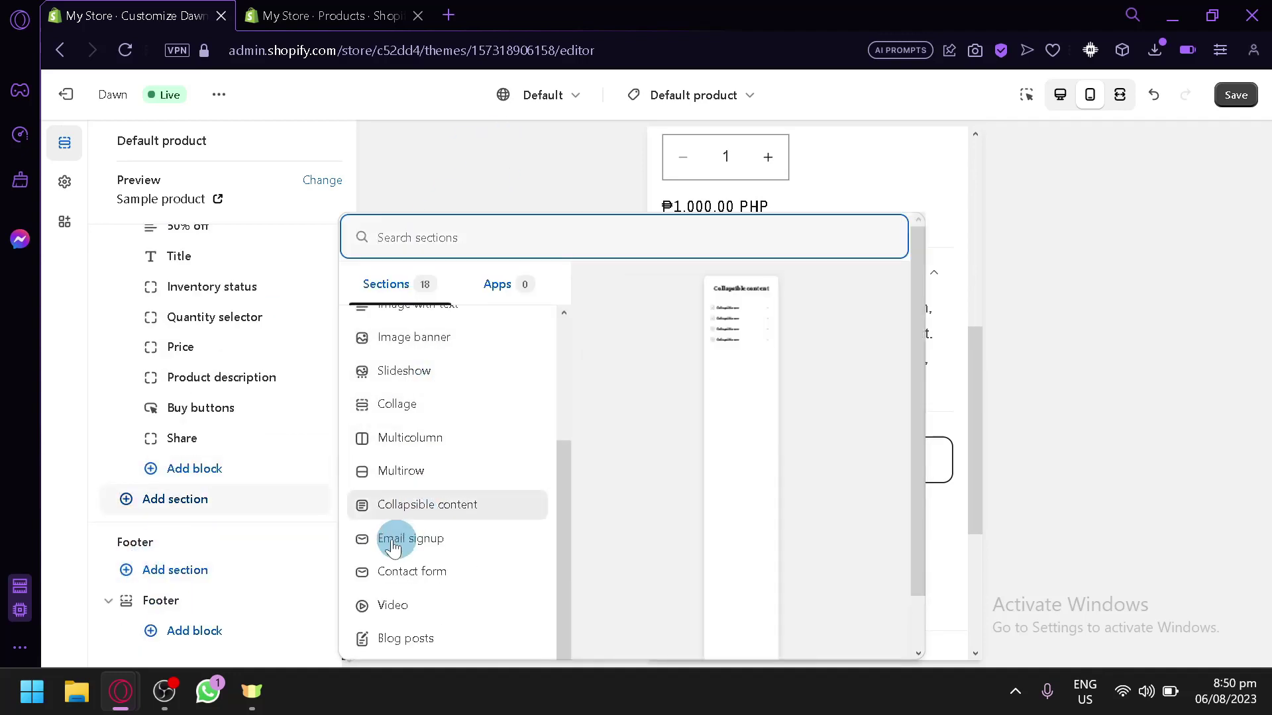
scroll(371, 530, down, 1)
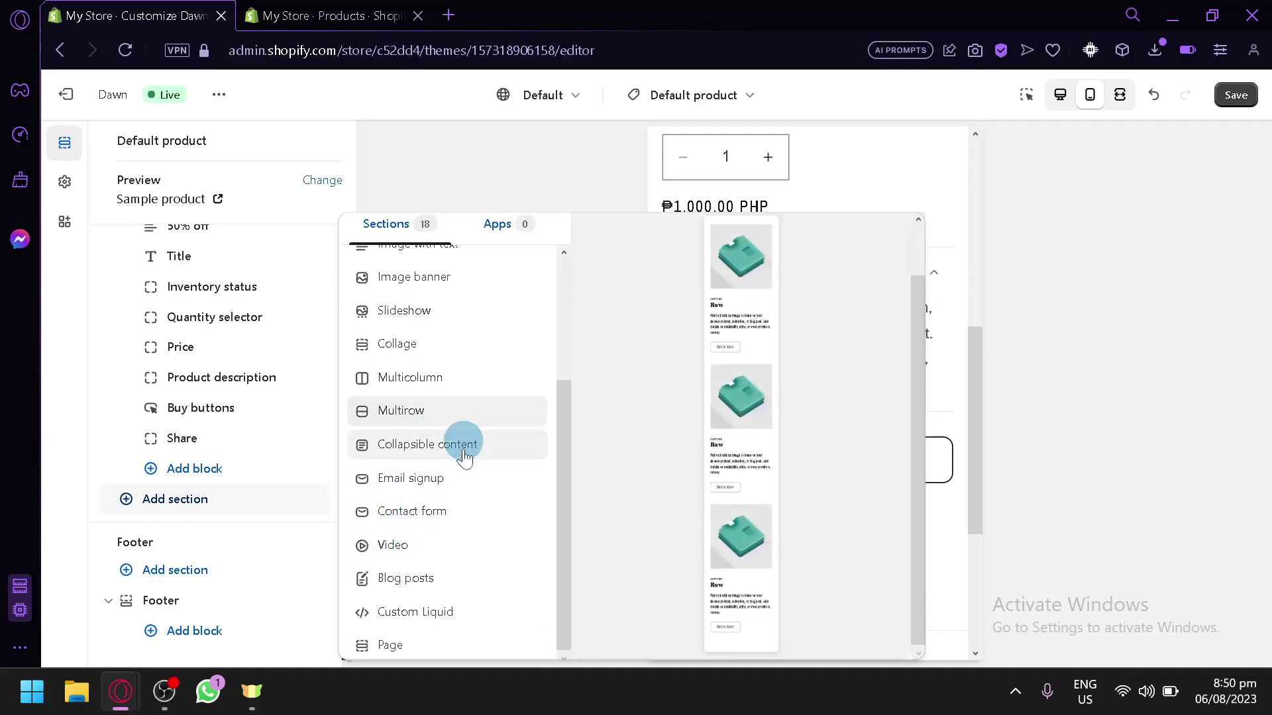
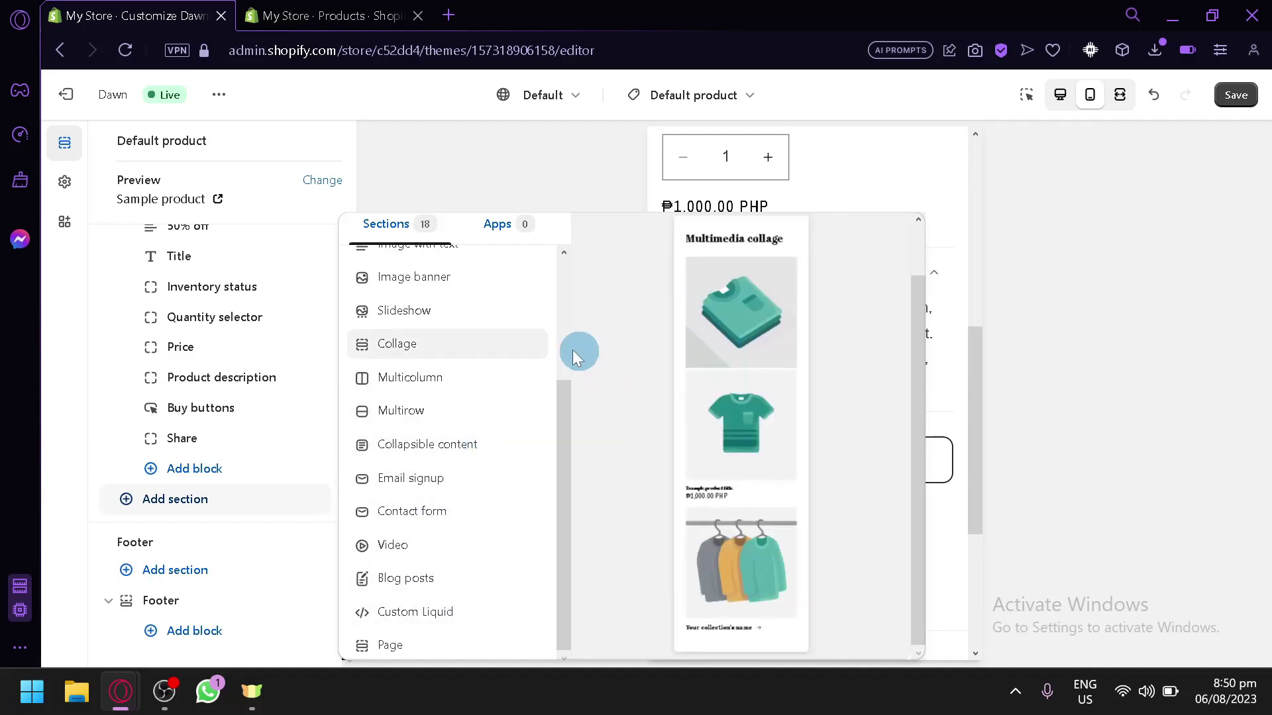
scroll(424, 318, up, 2)
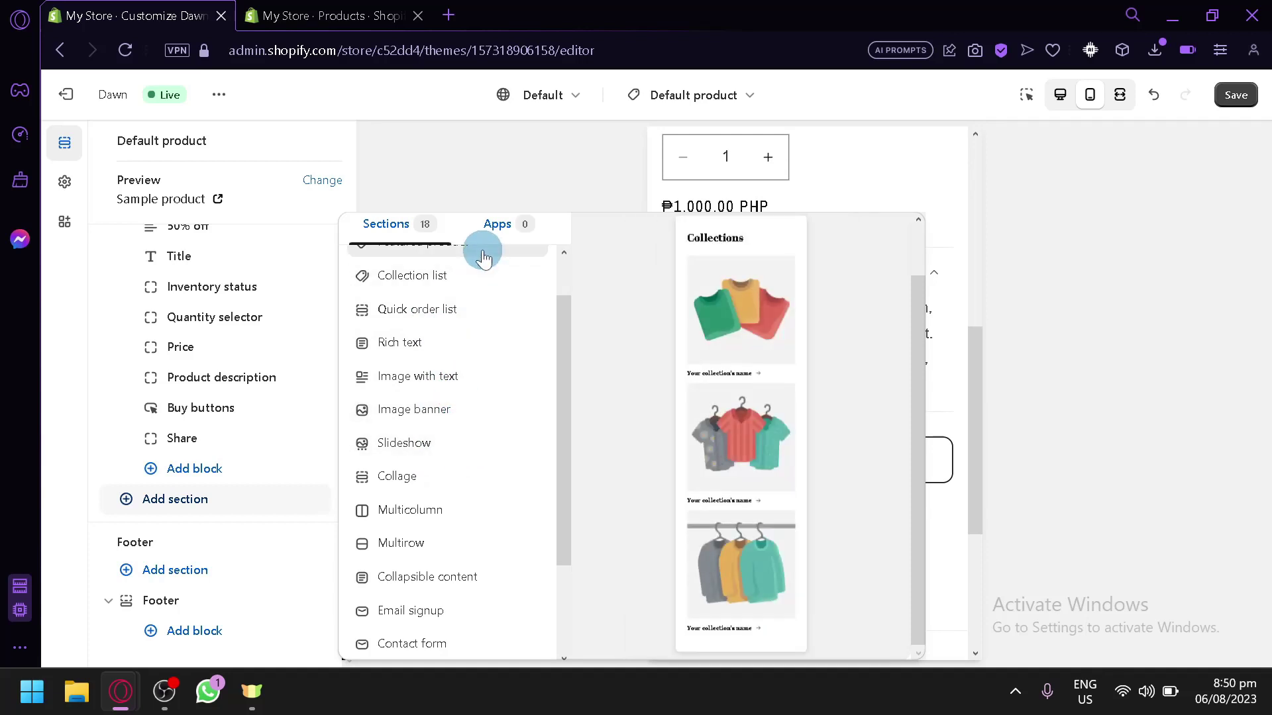
click(131, 617)
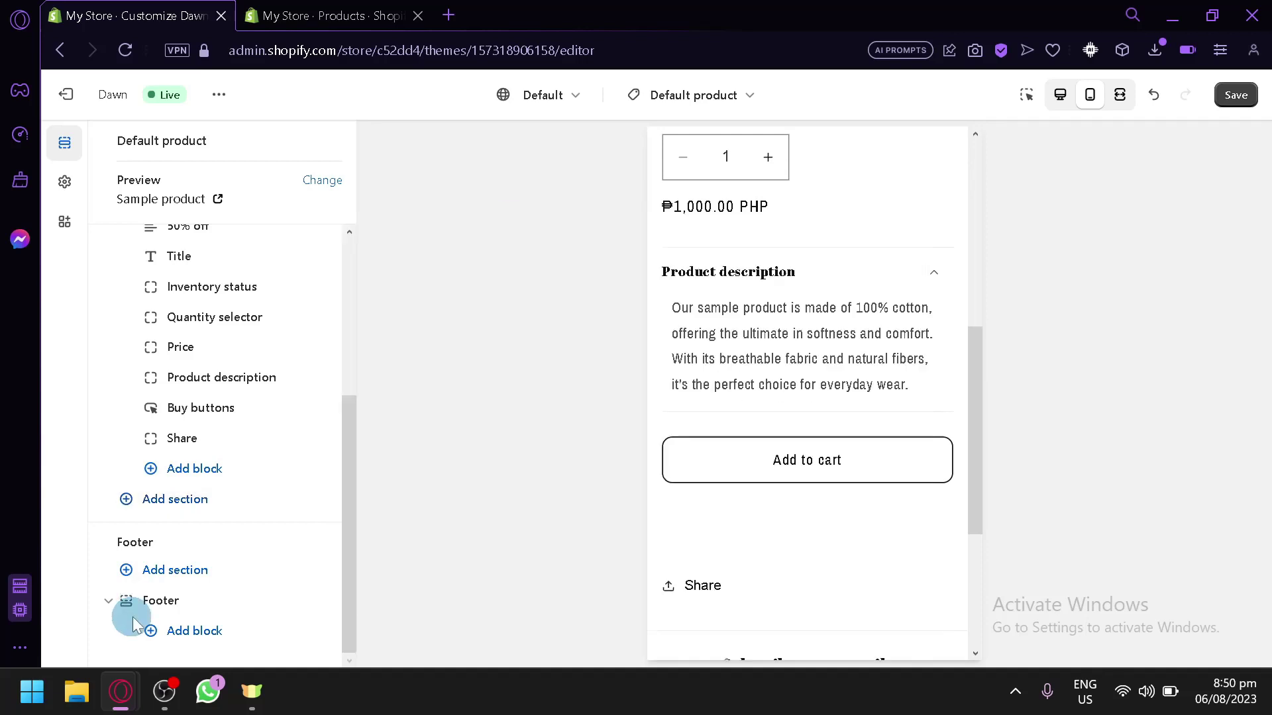
click(196, 567)
click(462, 159)
scroll(690, 391, down, 2)
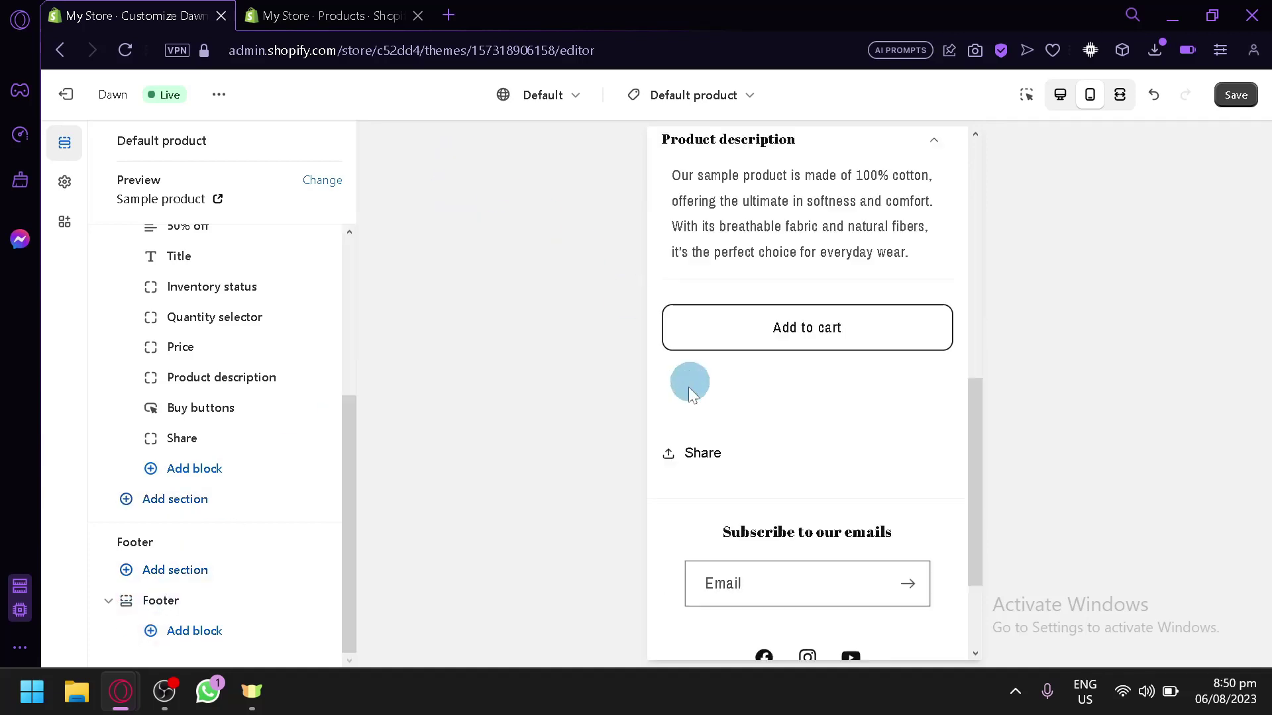
scroll(689, 386, down, 2)
scroll(709, 446, up, 7)
- Open the theme's color settings and view the colors of Scheme 4
click(59, 184)
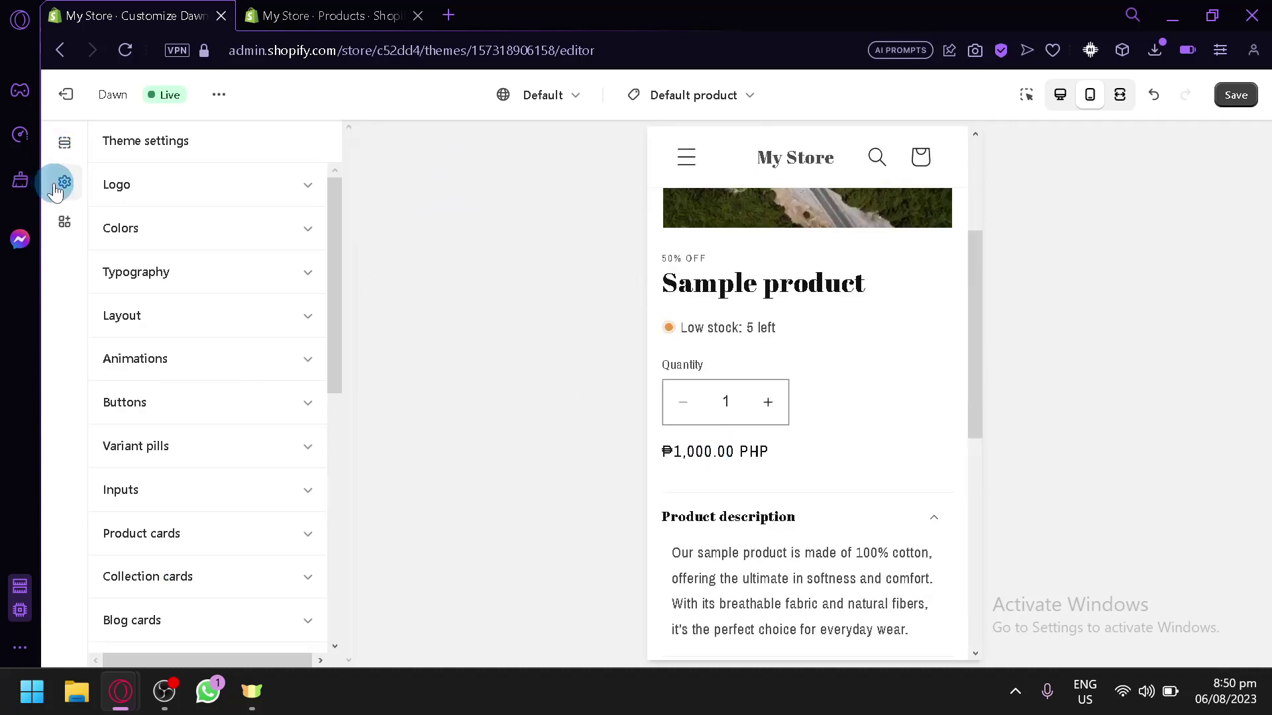
click(175, 174)
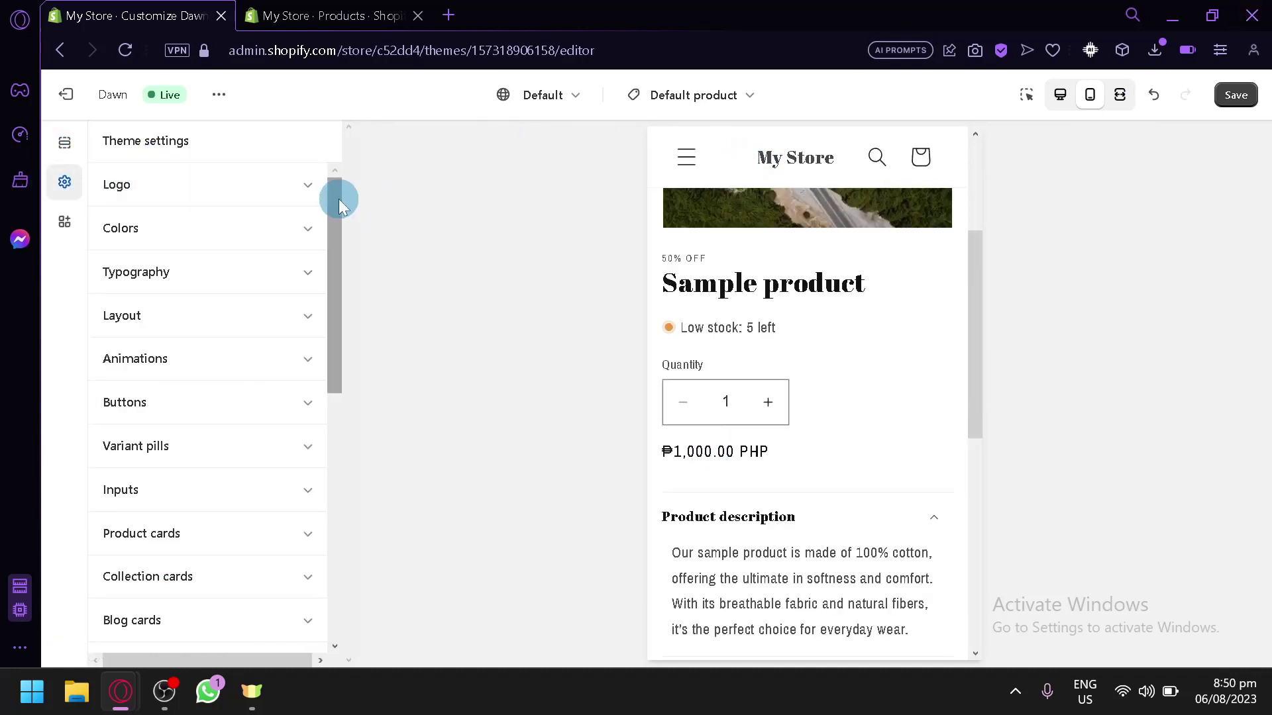
scroll(788, 447, up, 5)
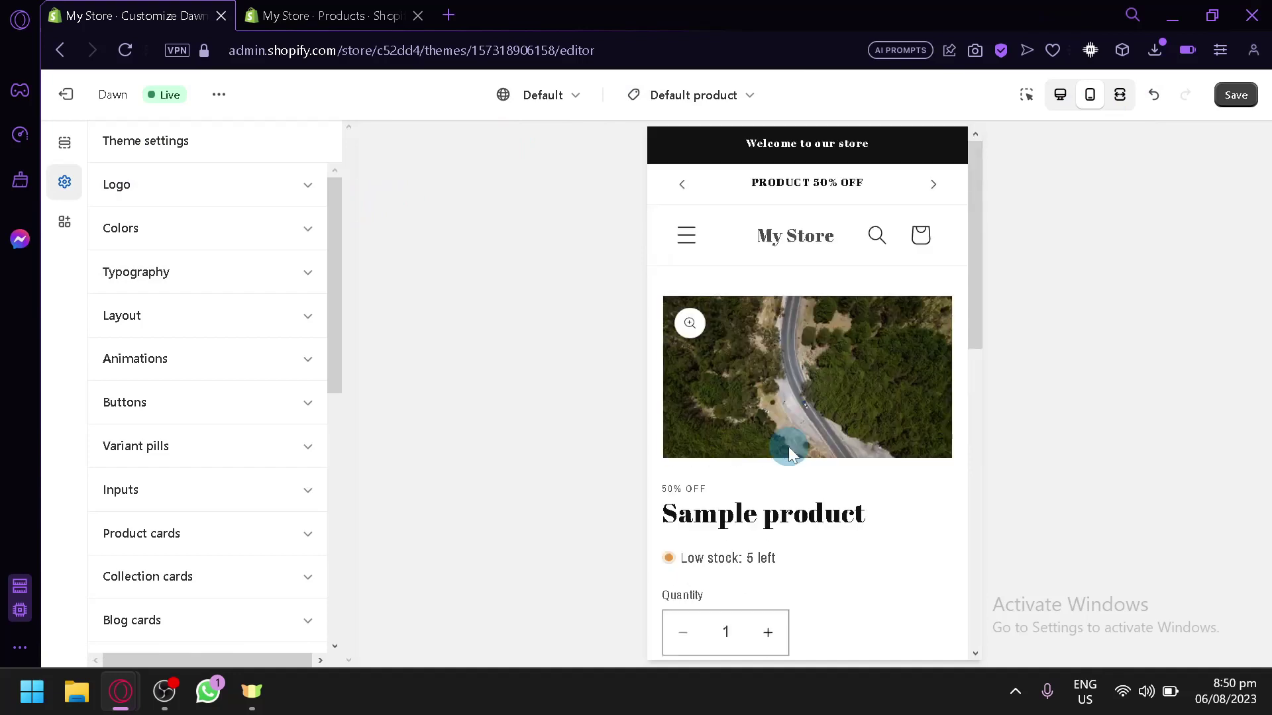
click(246, 226)
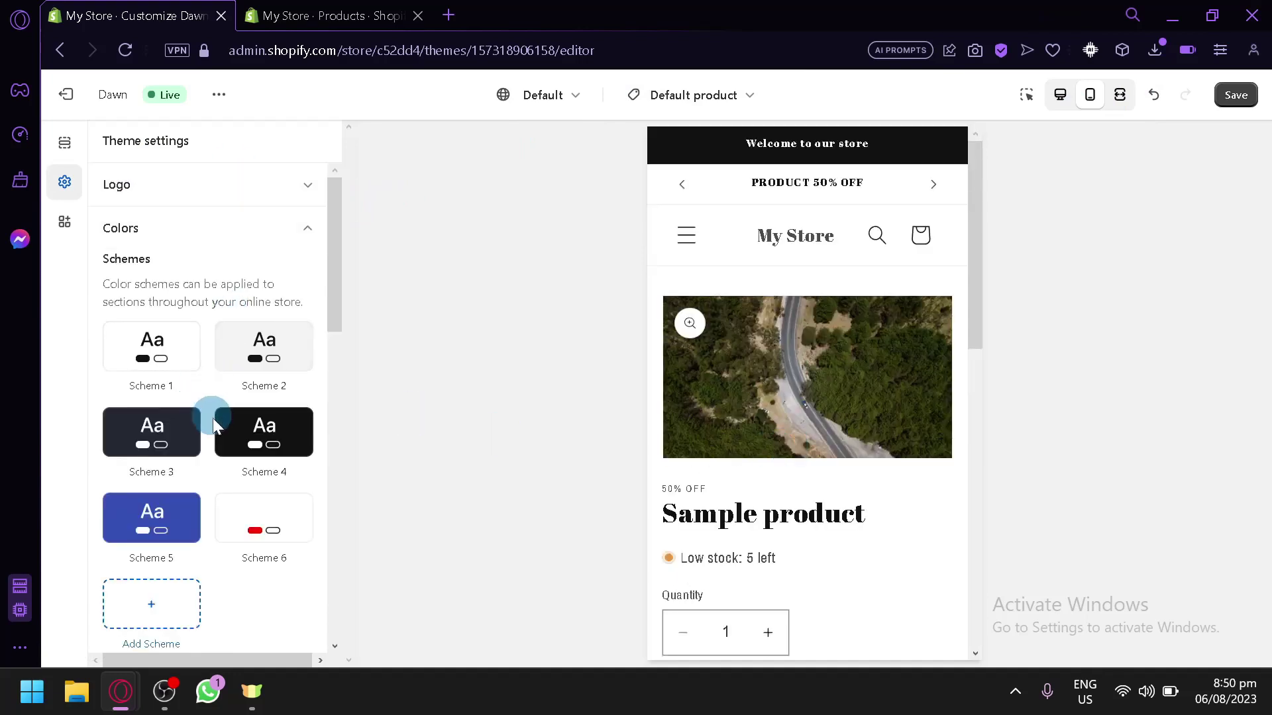
click(245, 454)
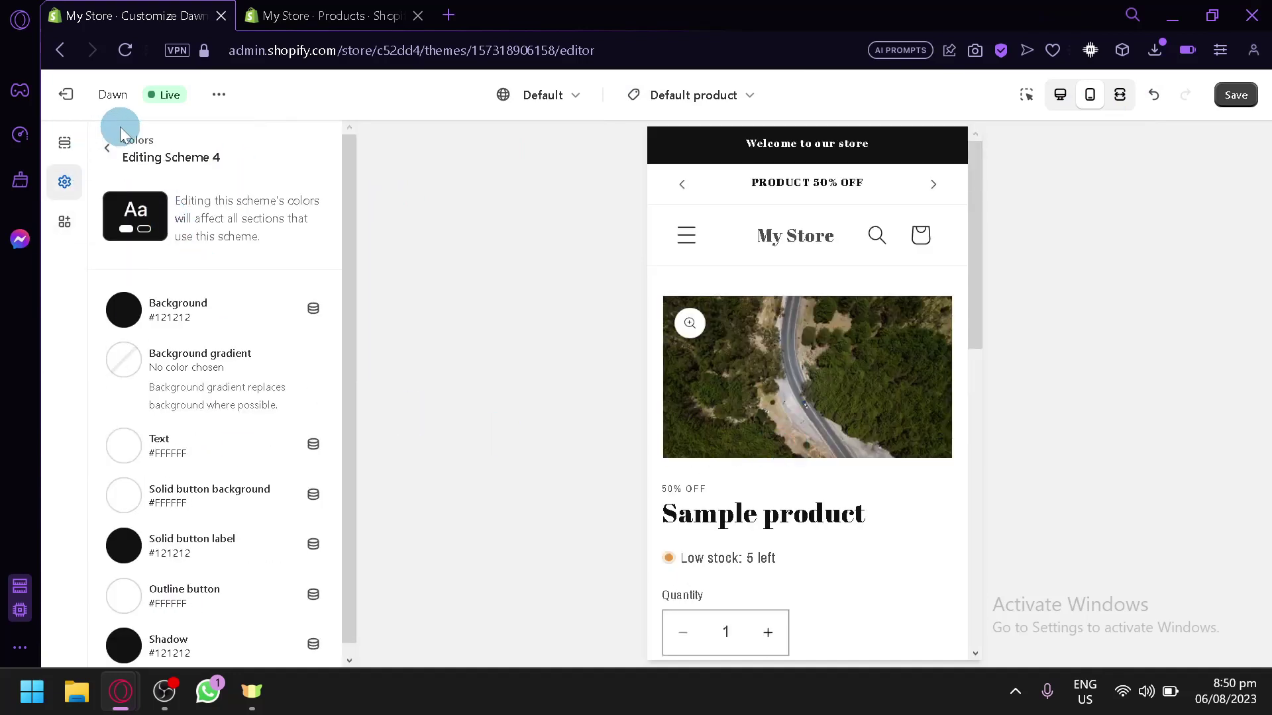
- Leave the color scheme editor and examine the settings of the Product information section in the Default product template
click(108, 150)
click(58, 164)
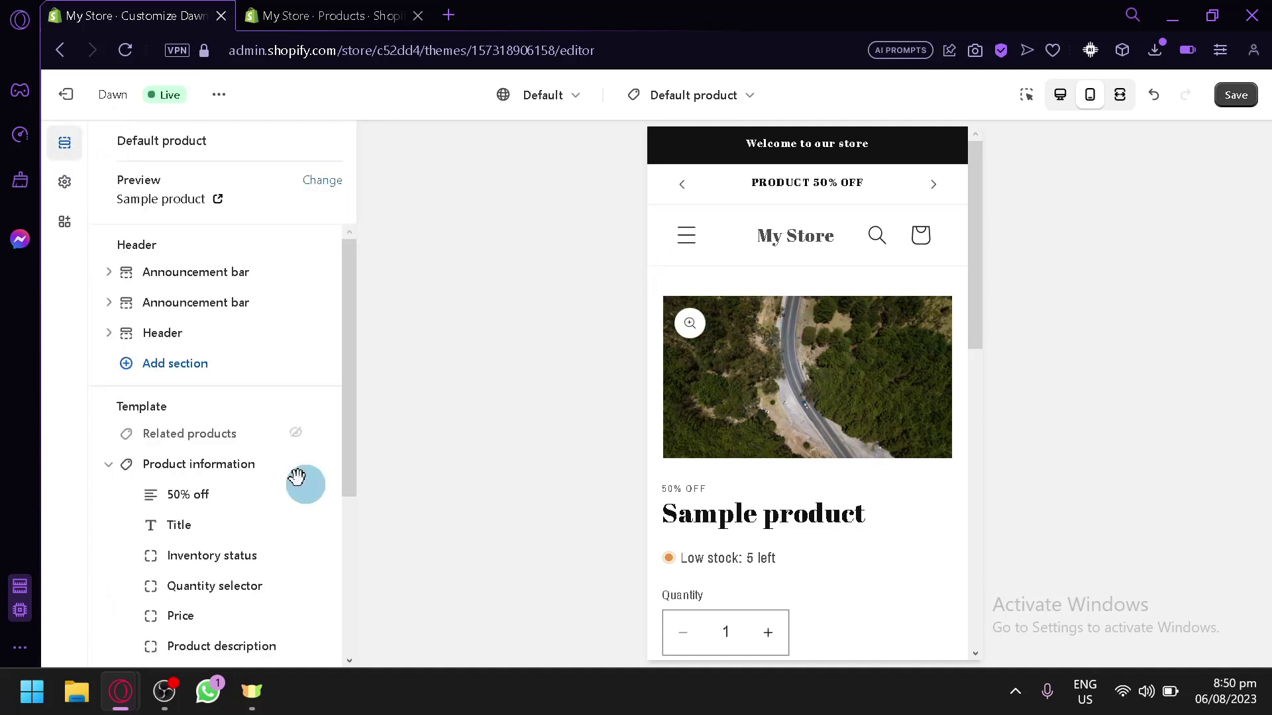
click(161, 469)
scroll(162, 416, down, 10)
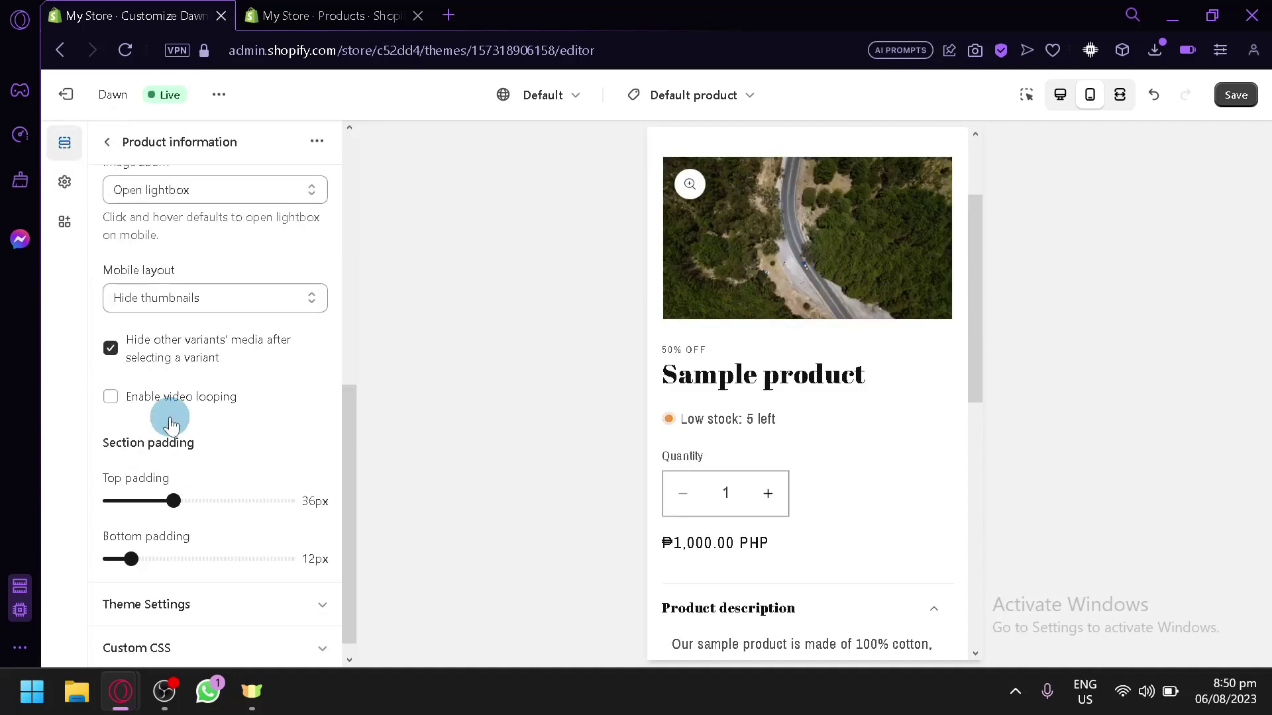
scroll(169, 418, up, 10)
click(105, 147)
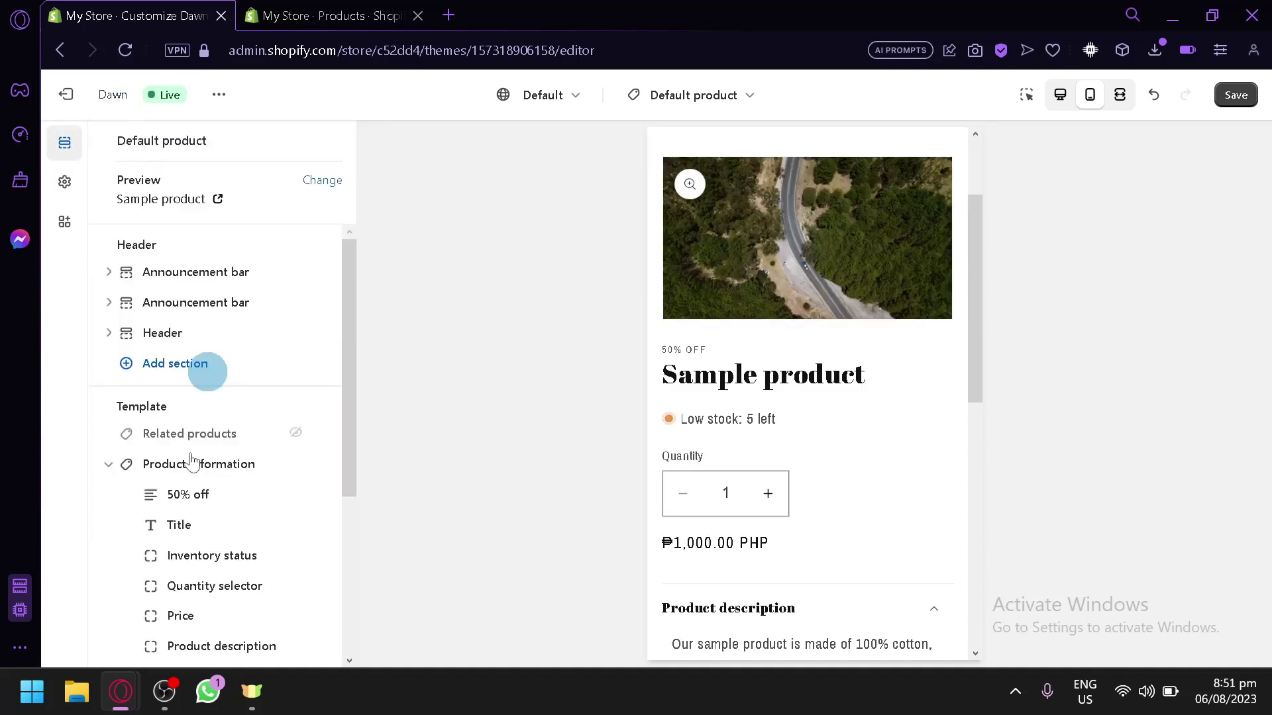
- View the settings of the 50% off text block and check the remaining blocks and sections of the template
click(199, 496)
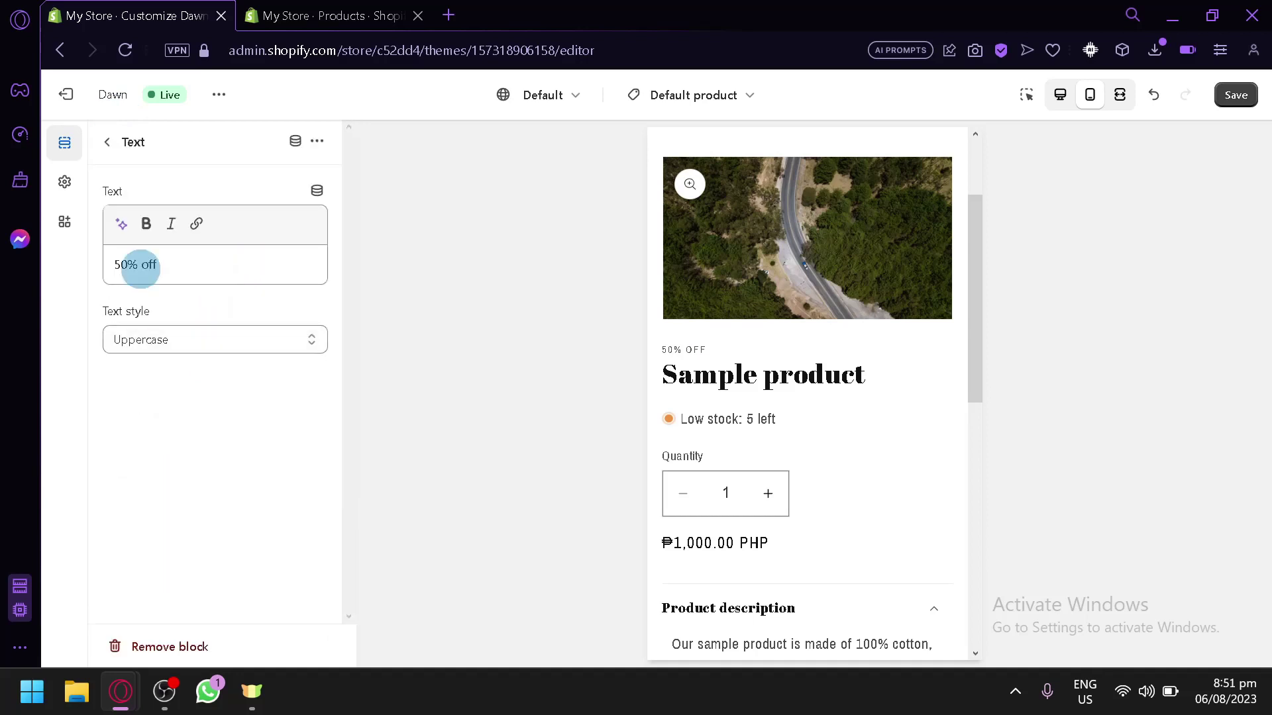
click(103, 153)
scroll(218, 397, down, 4)
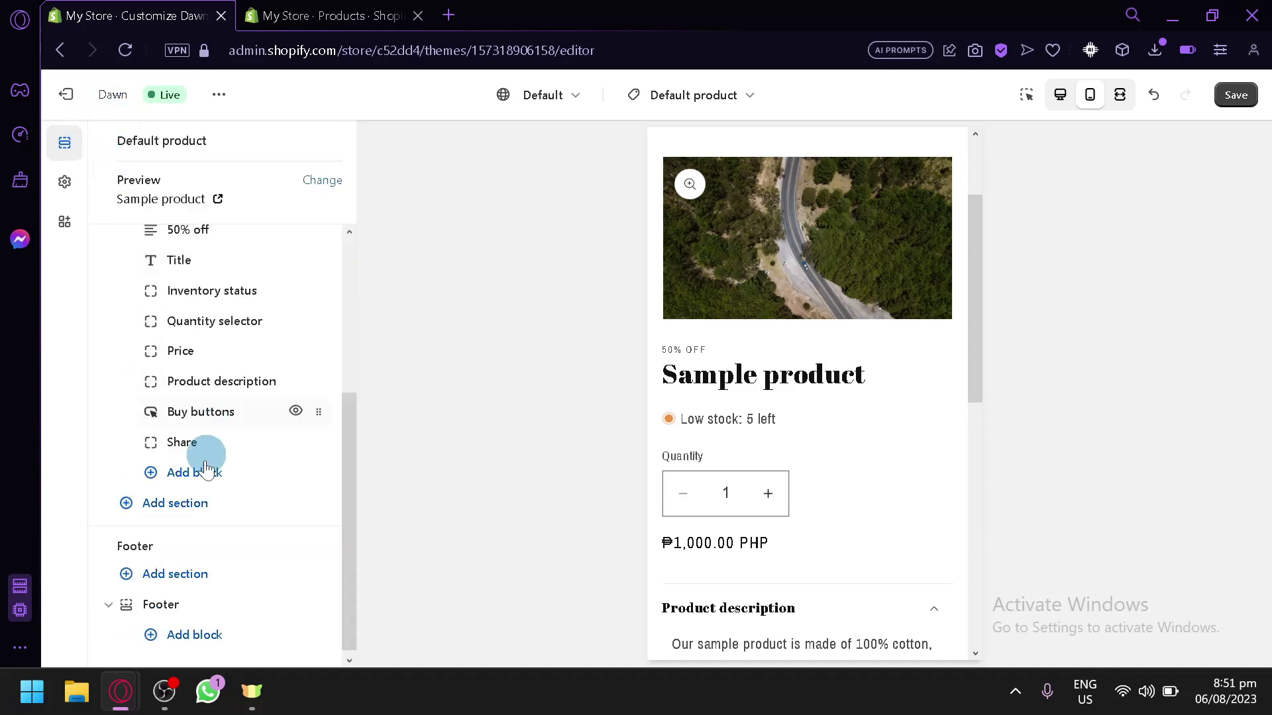
click(207, 503)
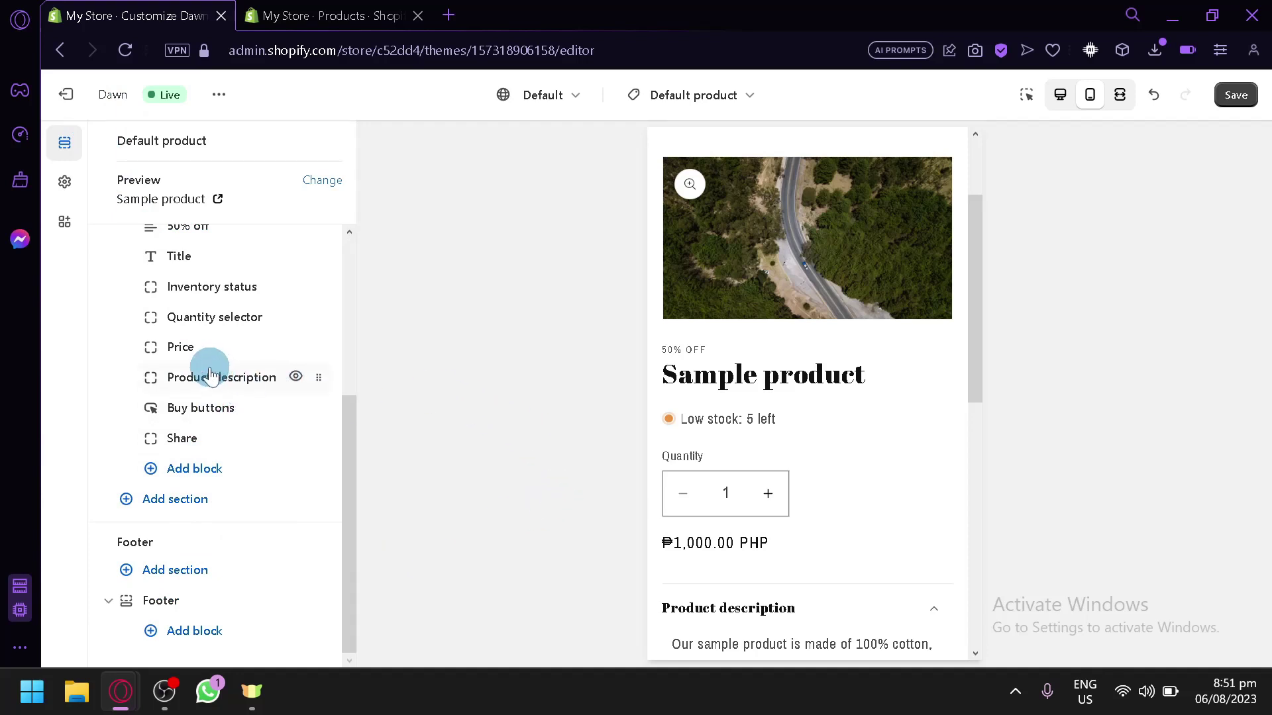
- Expand the theme settings within the Product information section and view the Scheme 5 colors used for the sale badge
scroll(205, 344, up, 2)
click(207, 320)
scroll(208, 431, down, 8)
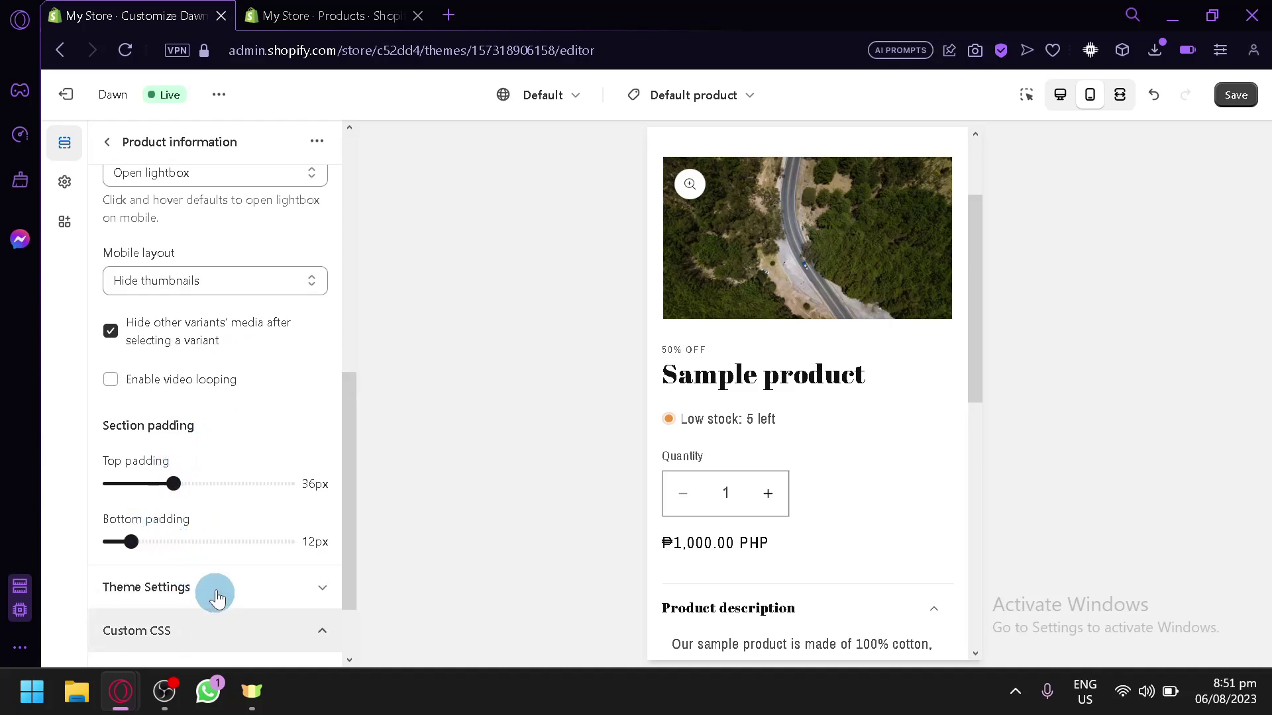
click(188, 576)
scroll(199, 570, down, 4)
scroll(189, 522, down, 2)
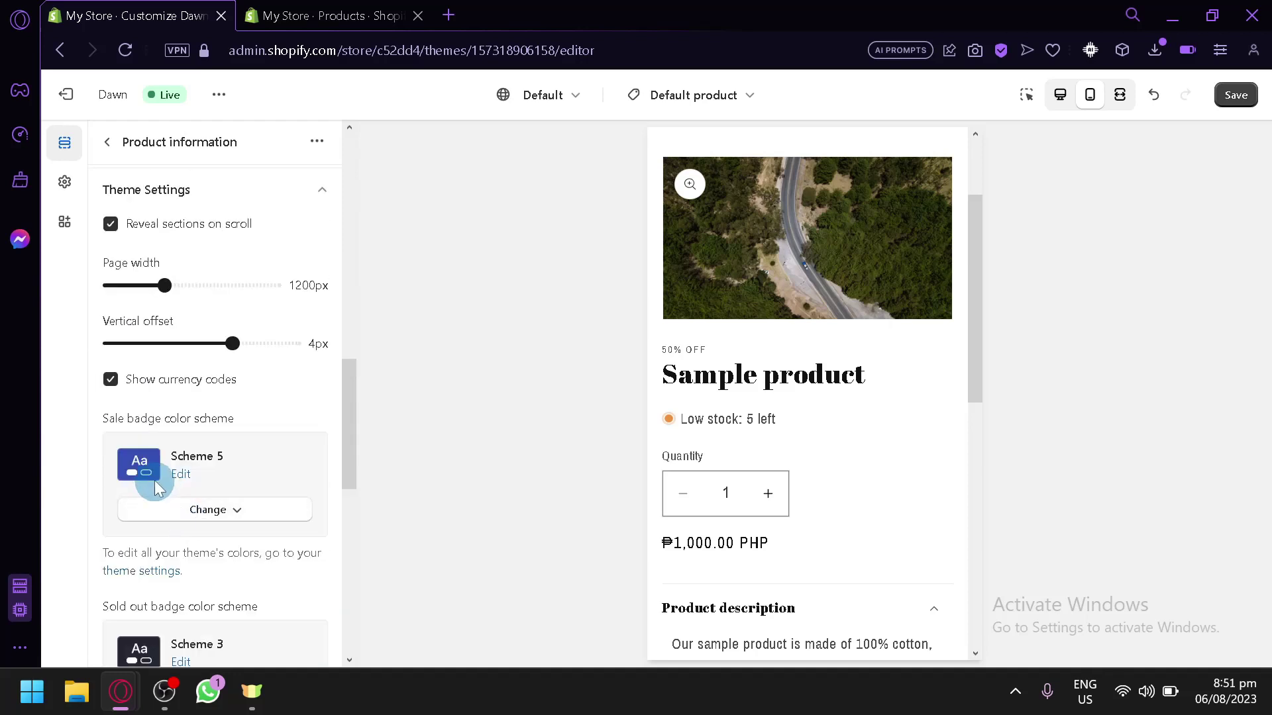
scroll(148, 480, up, 2)
scroll(192, 443, down, 2)
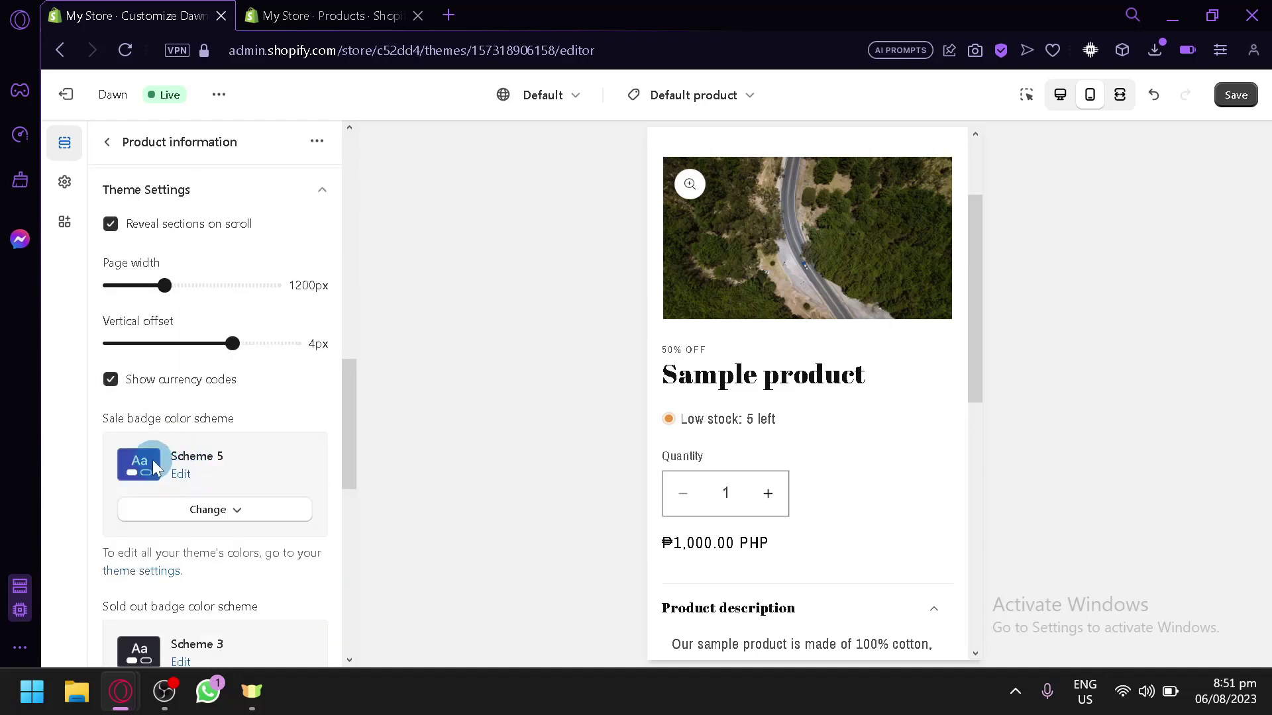
click(180, 477)
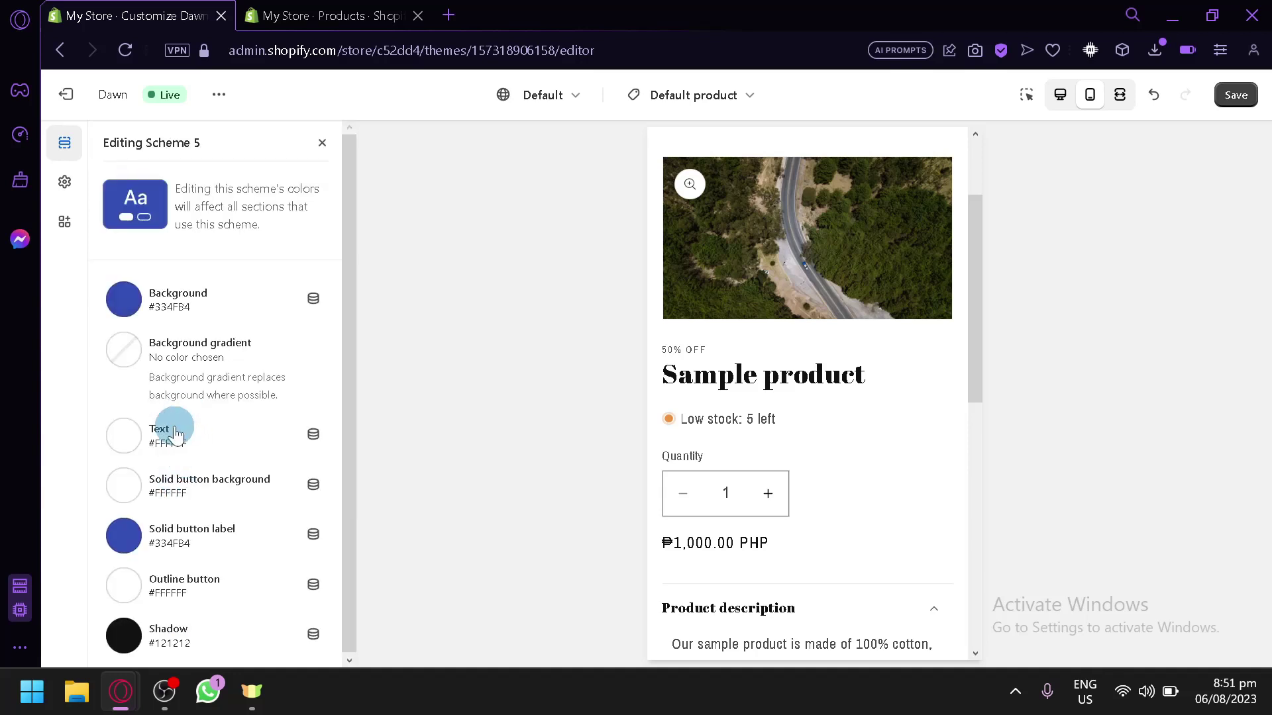
click(322, 142)
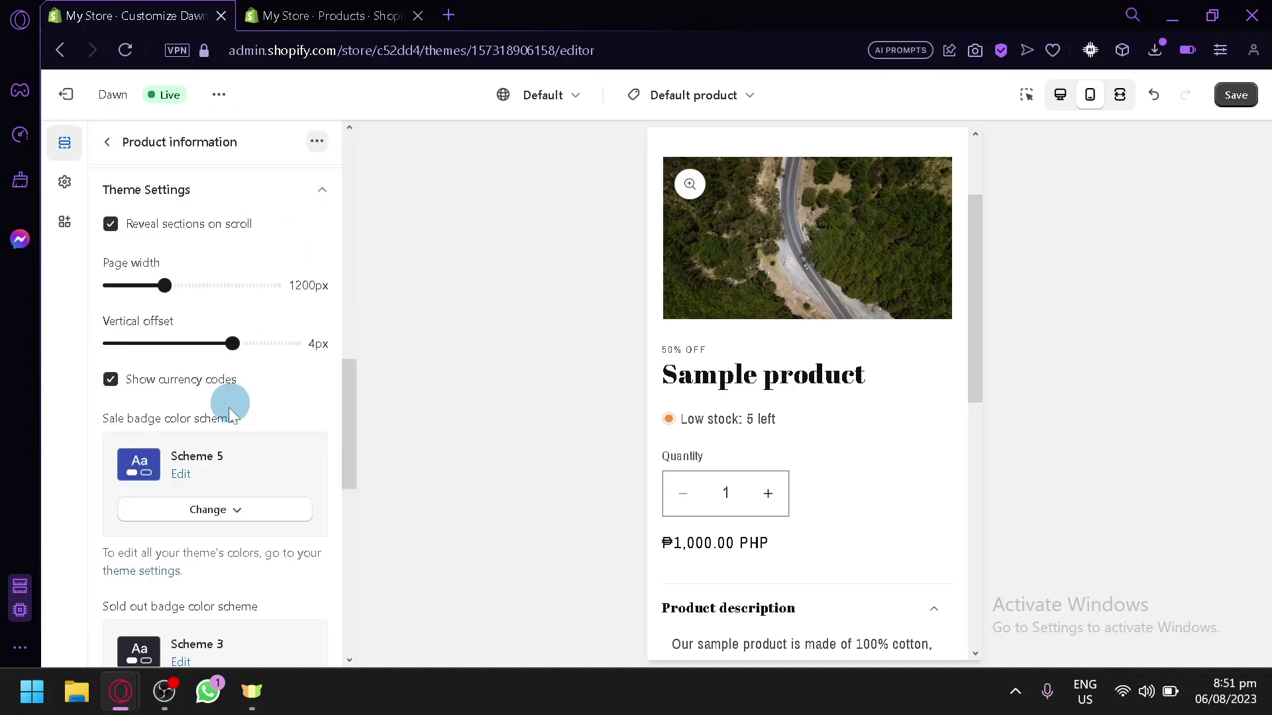
- Change the sale badge color scheme to Scheme 4 and check the product page preview
click(208, 523)
click(250, 375)
scroll(874, 360, down, 10)
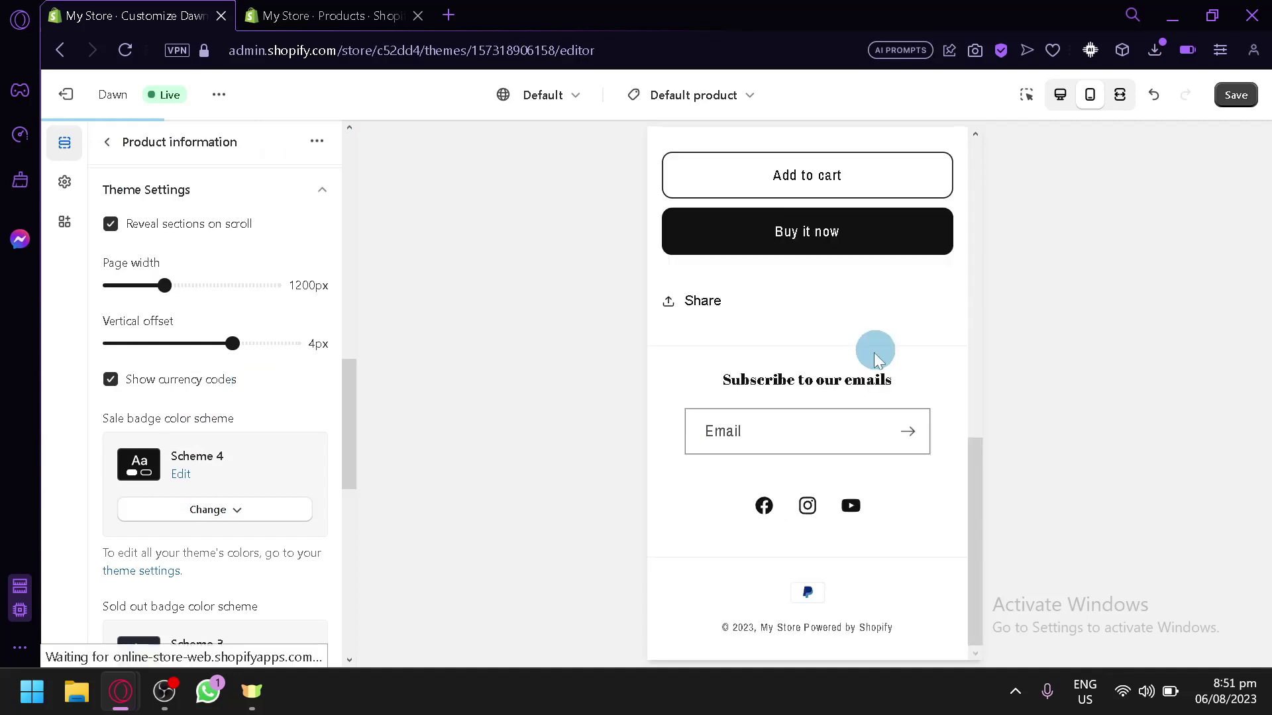
- Examine the sold out badge scheme, the available color schemes, Custom CSS and section padding of the Product information section
scroll(235, 545, down, 4)
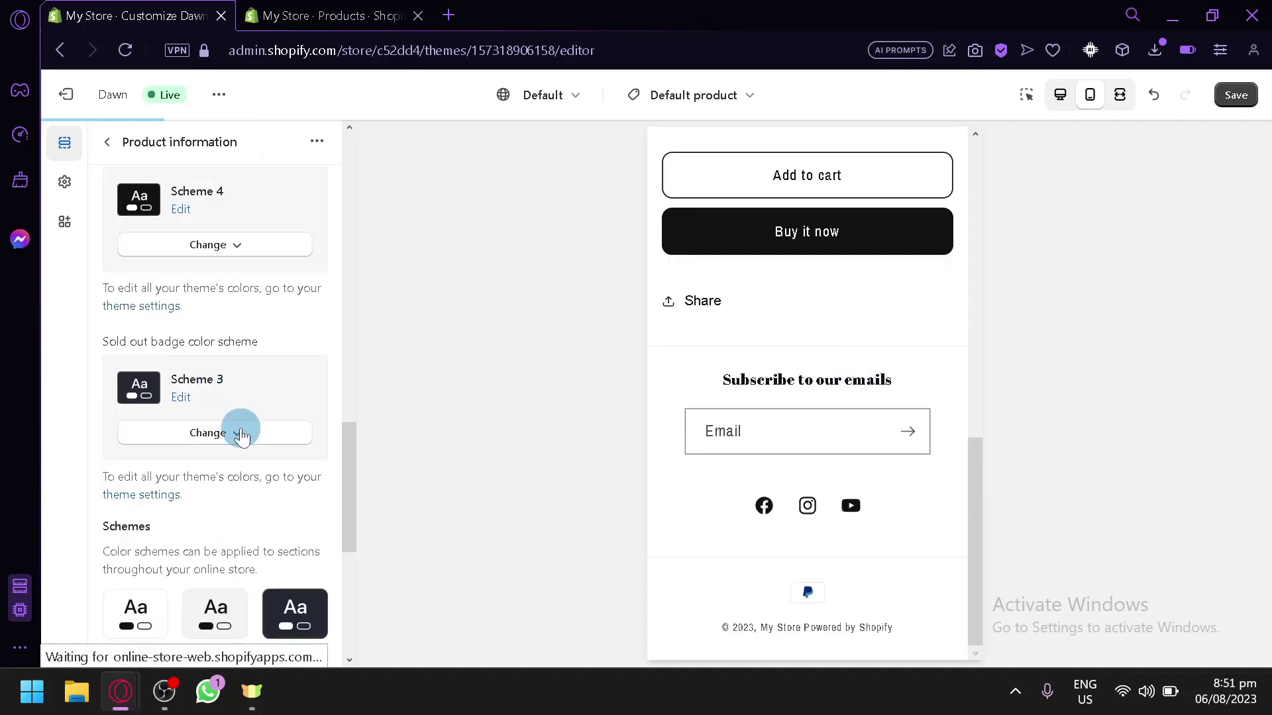
scroll(234, 431, up, 8)
scroll(233, 426, down, 4)
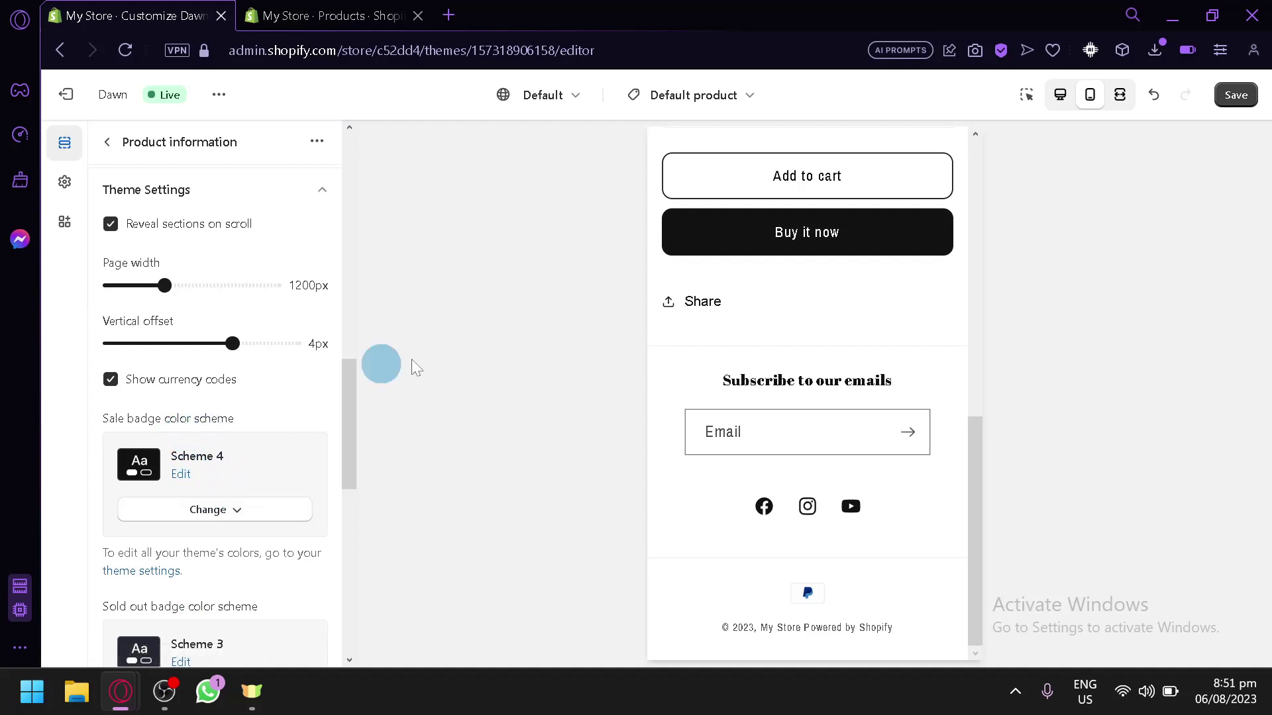
scroll(797, 405, up, 2)
scroll(762, 406, down, 2)
scroll(248, 452, down, 6)
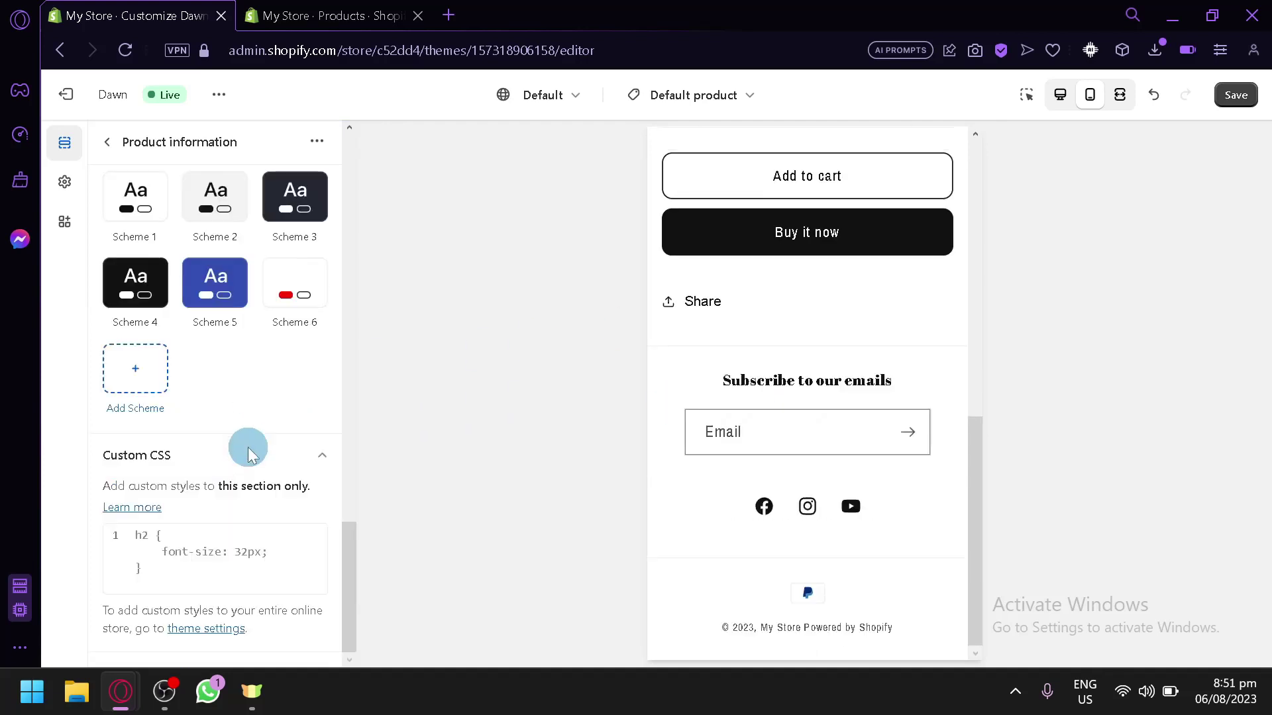
scroll(248, 452, up, 6)
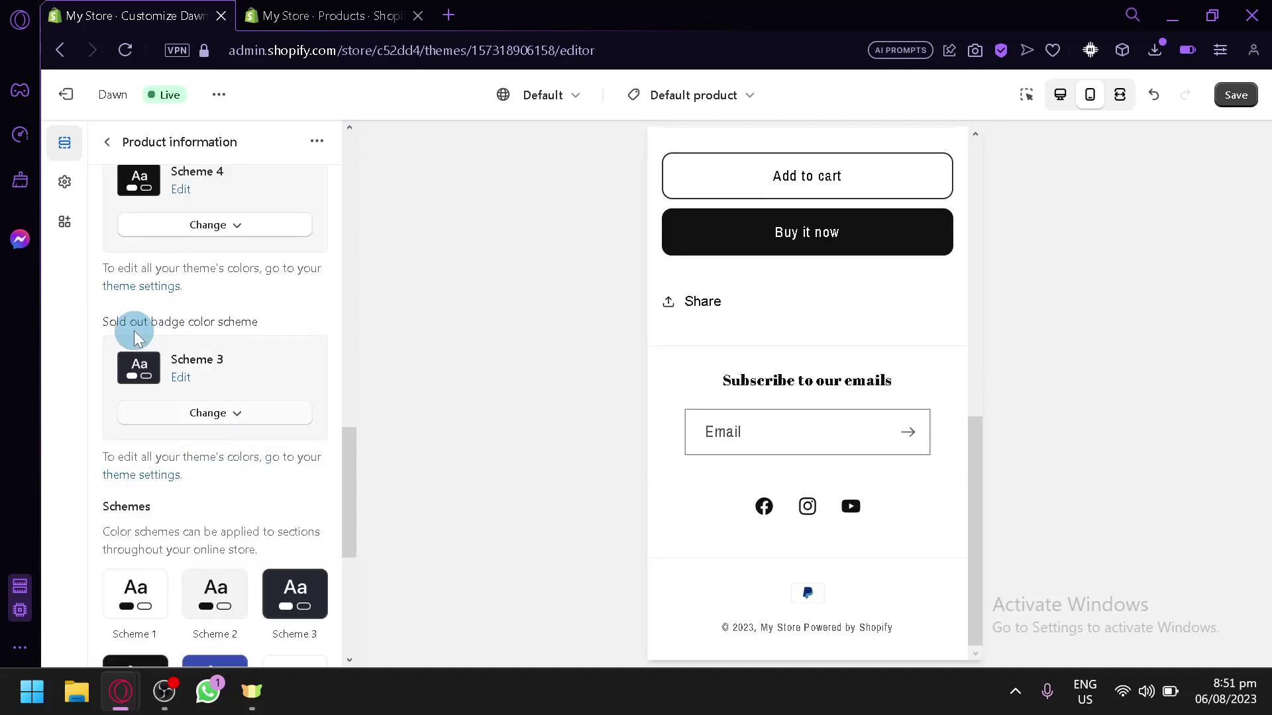
scroll(189, 351, up, 6)
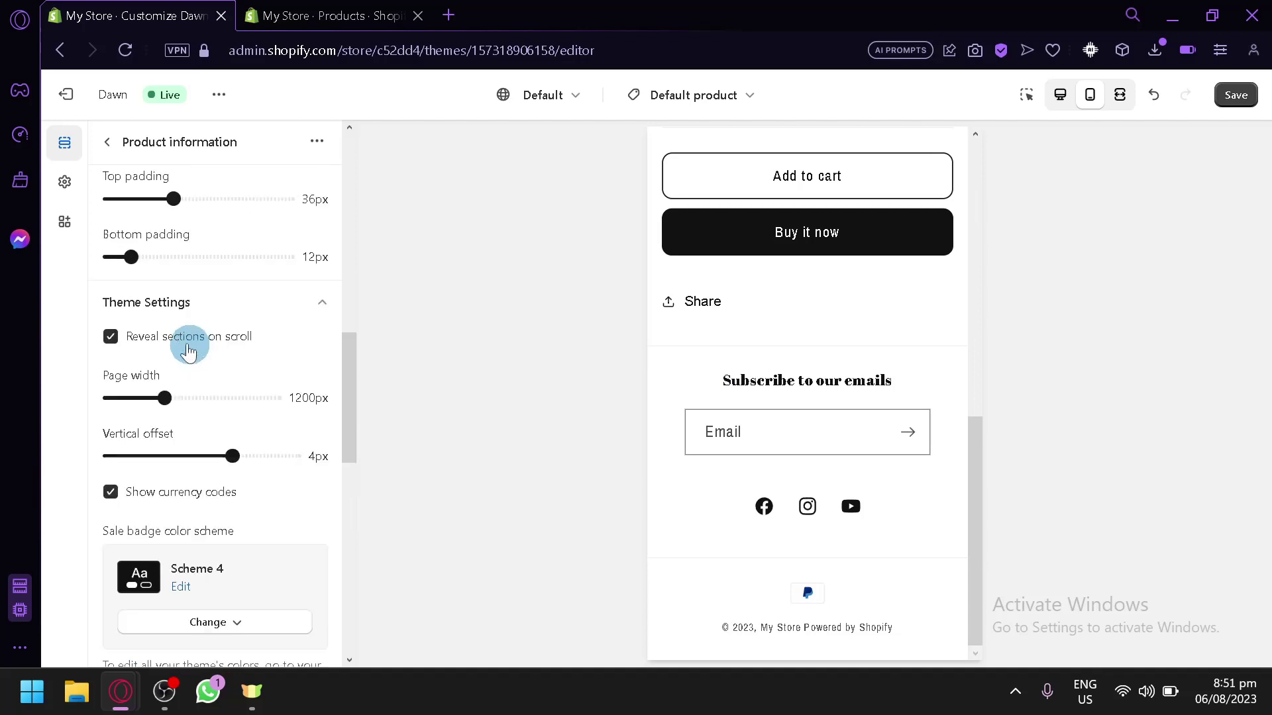
scroll(682, 296, up, 10)
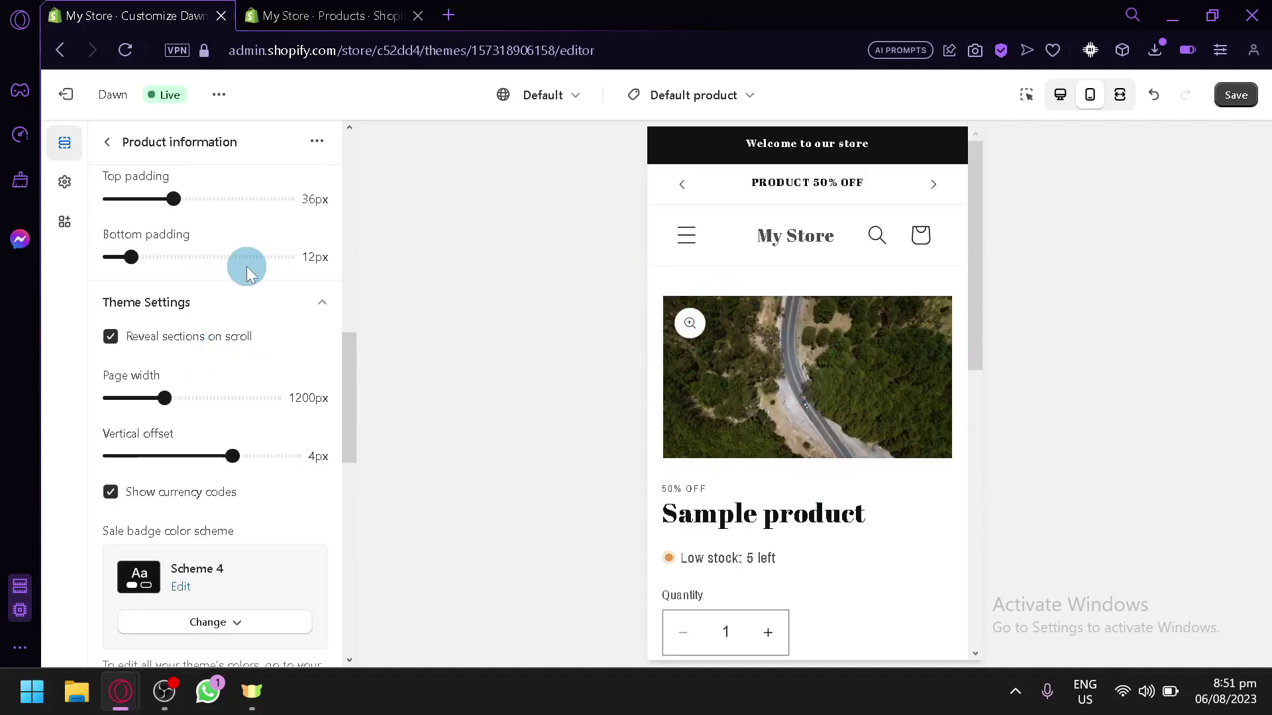
- Look through the categories in the theme-wide settings and check the lower part of the product page preview
click(109, 140)
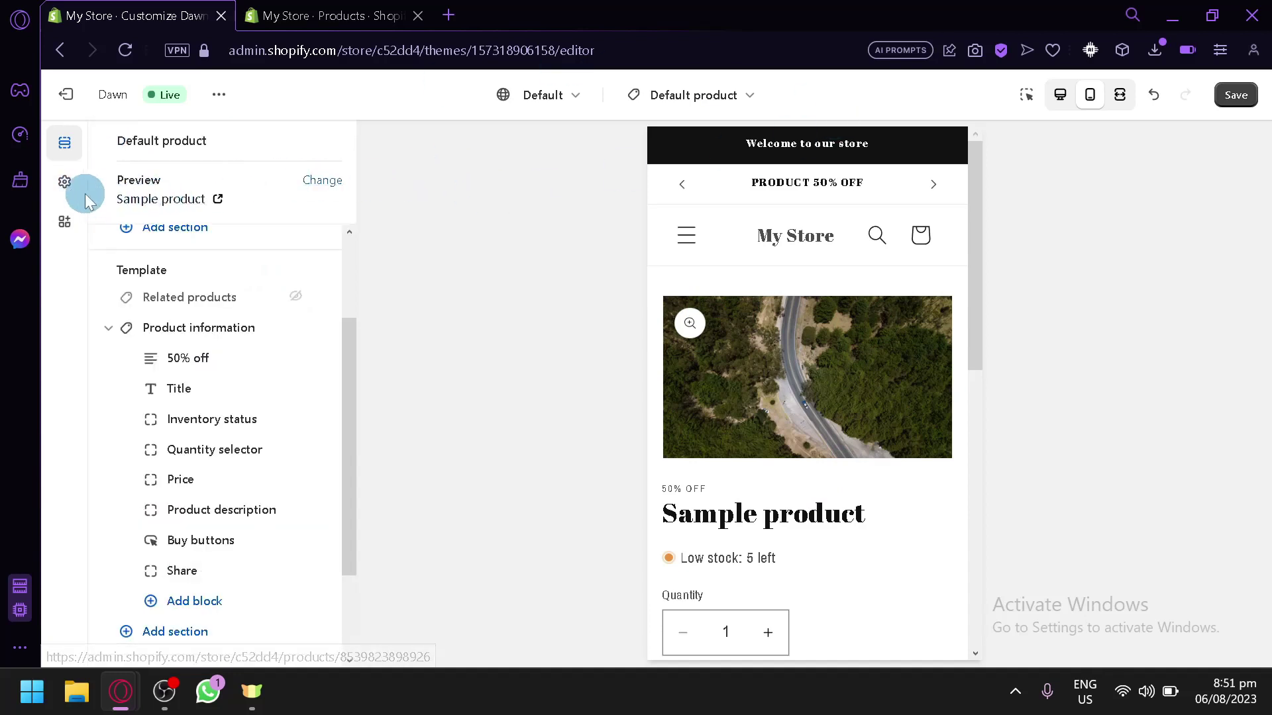
click(67, 185)
scroll(134, 382, down, 5)
scroll(133, 383, down, 2)
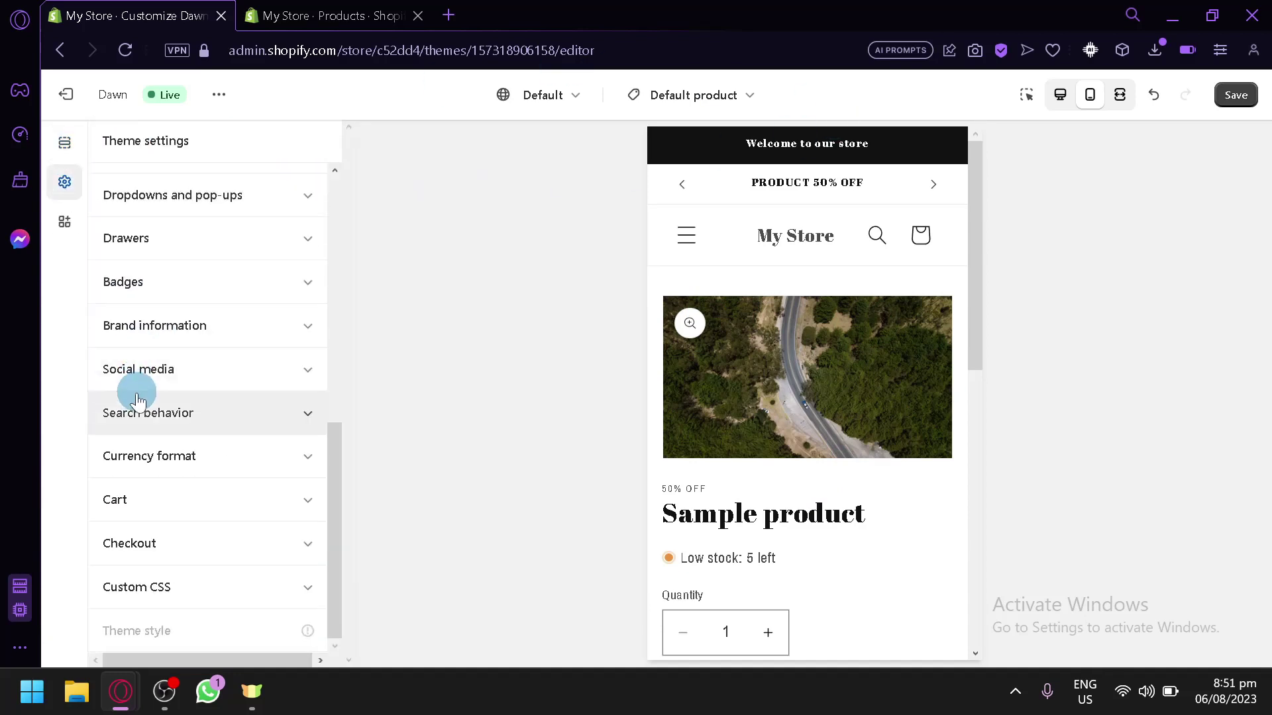
scroll(134, 404, up, 5)
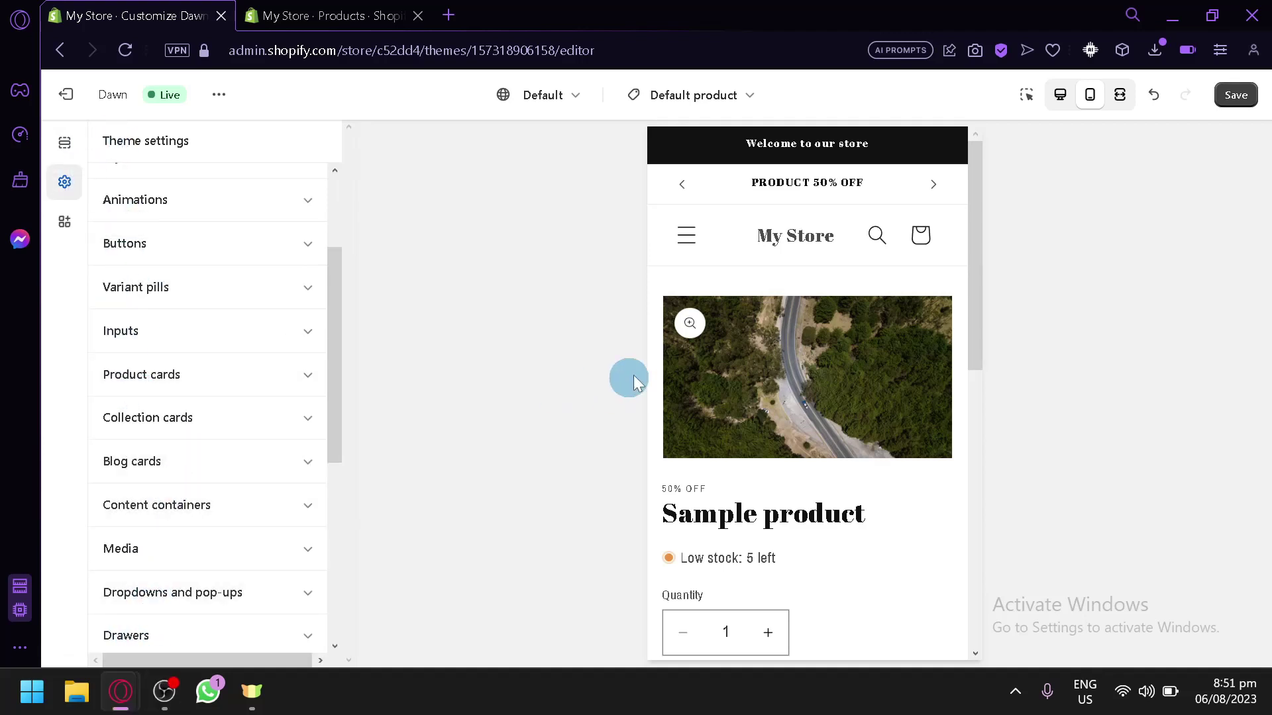
scroll(832, 331, down, 8)
scroll(831, 321, up, 4)
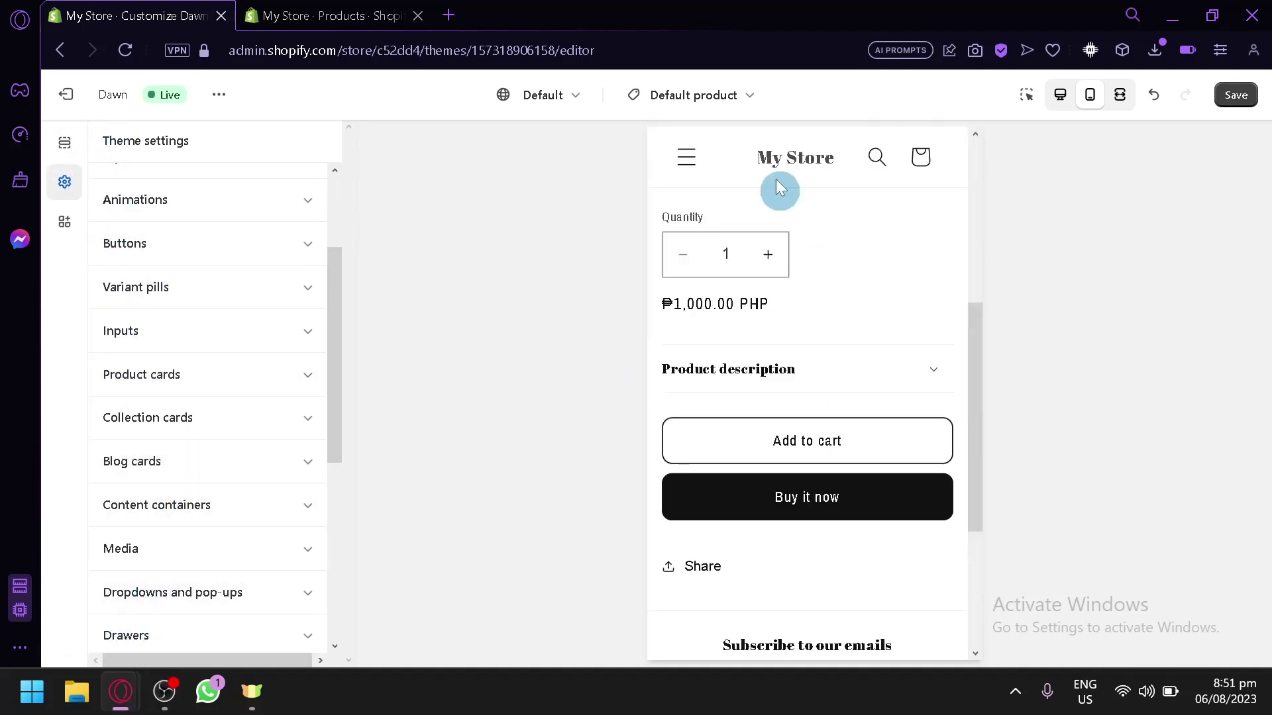
- Switch the editor to the Collections list template, show its sections and look over the page preview
click(755, 93)
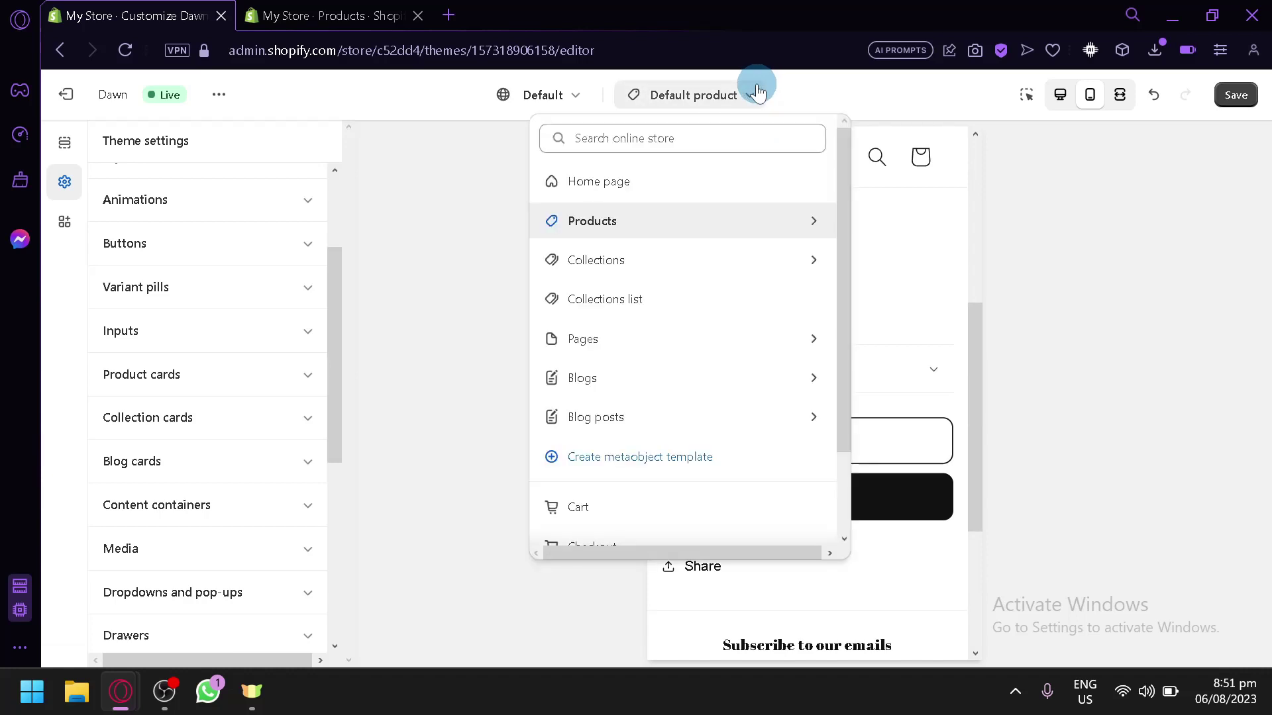
click(723, 297)
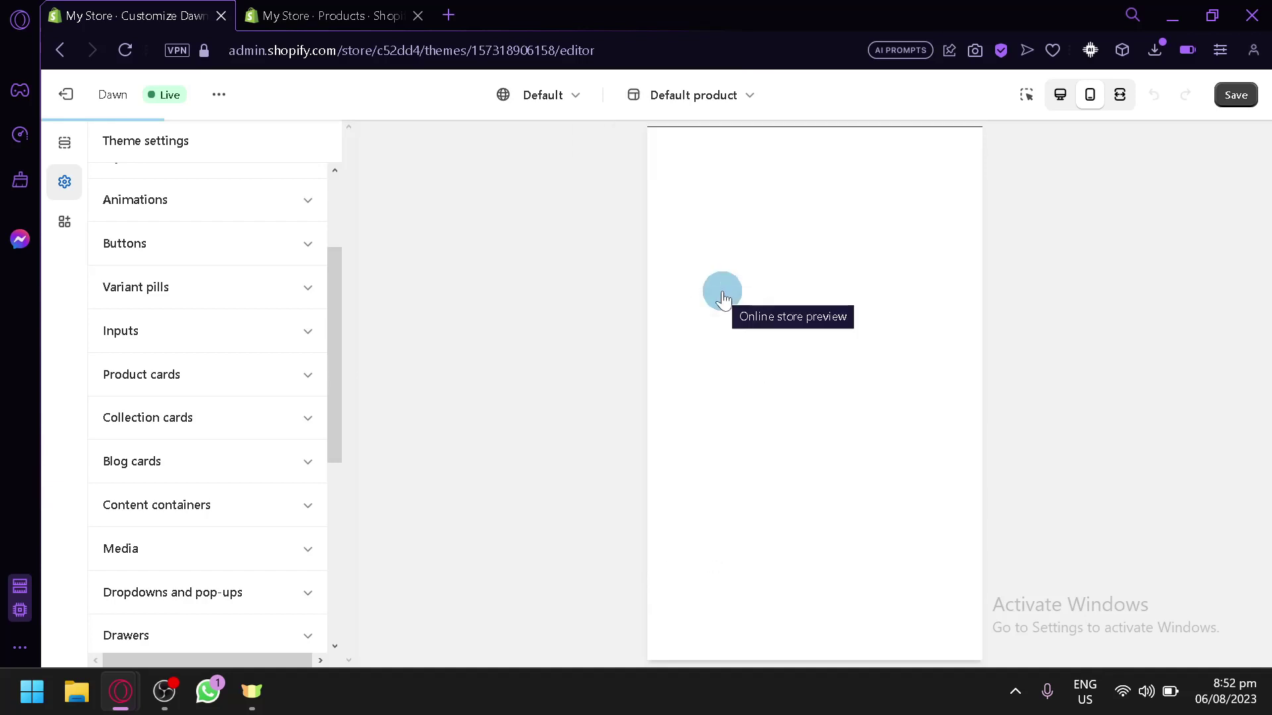
scroll(729, 305, down, 5)
scroll(808, 332, up, 3)
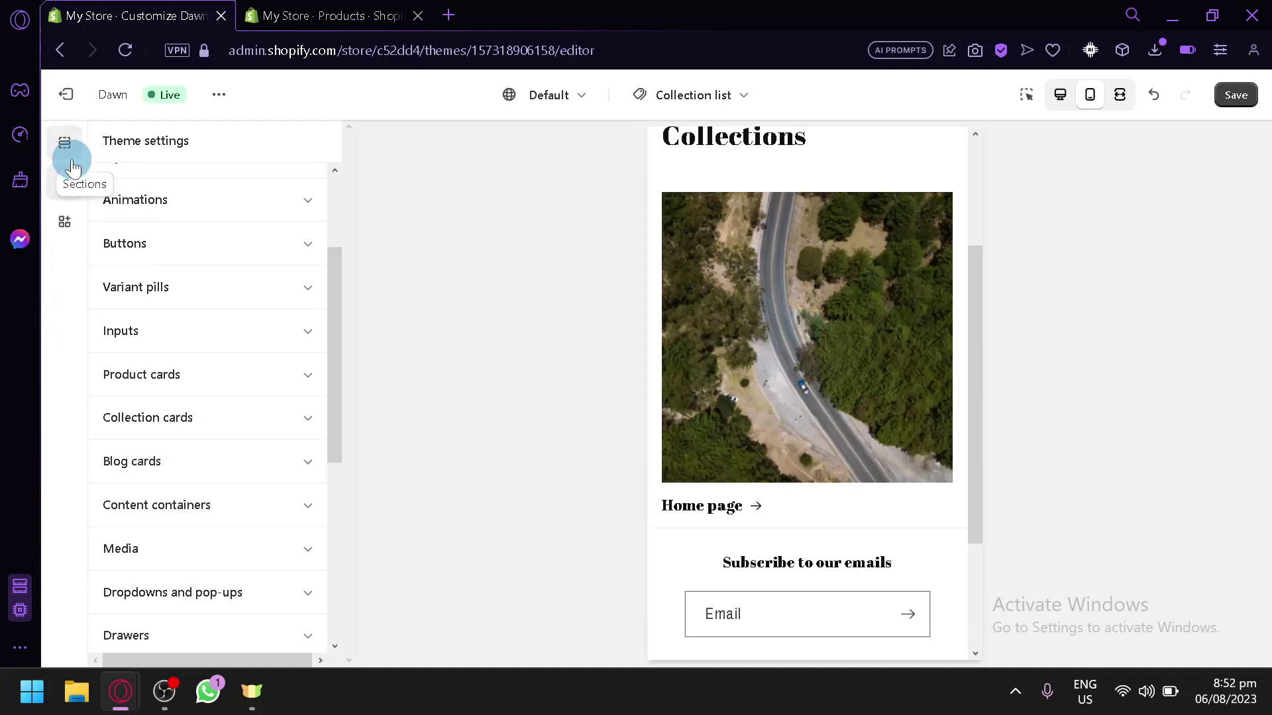
click(64, 143)
scroll(725, 315, down, 3)
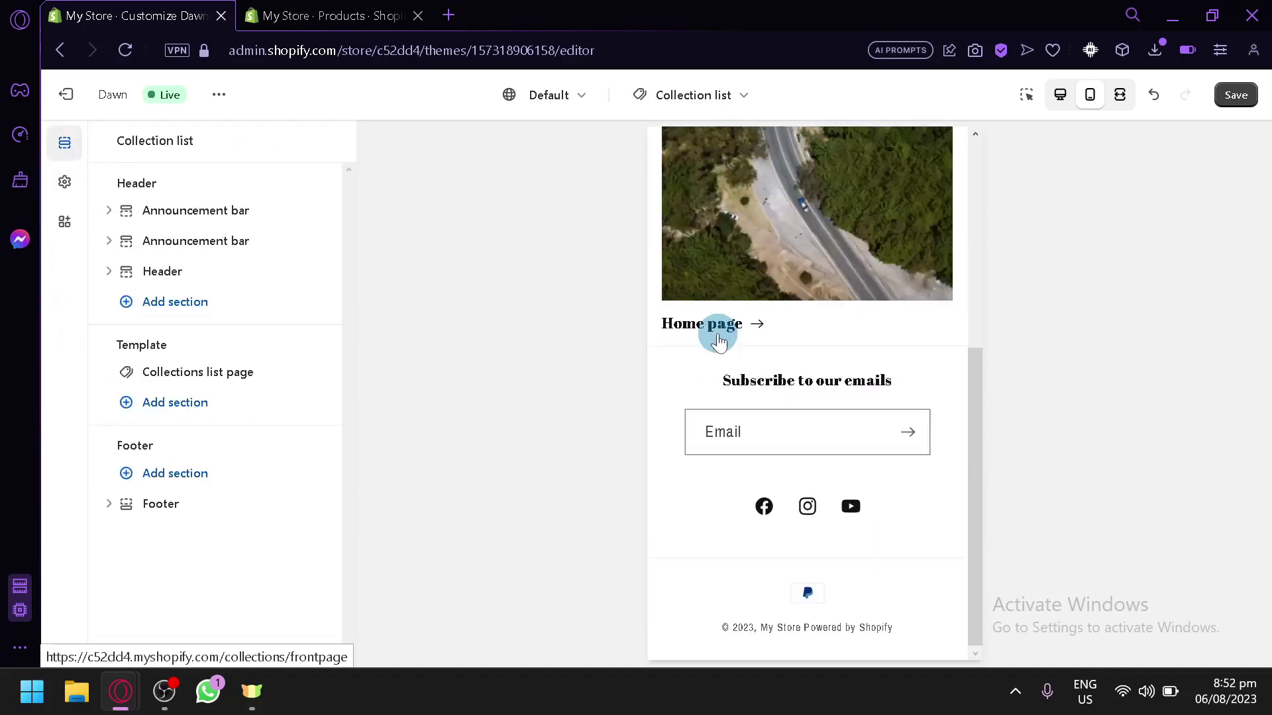
scroll(701, 364, up, 6)
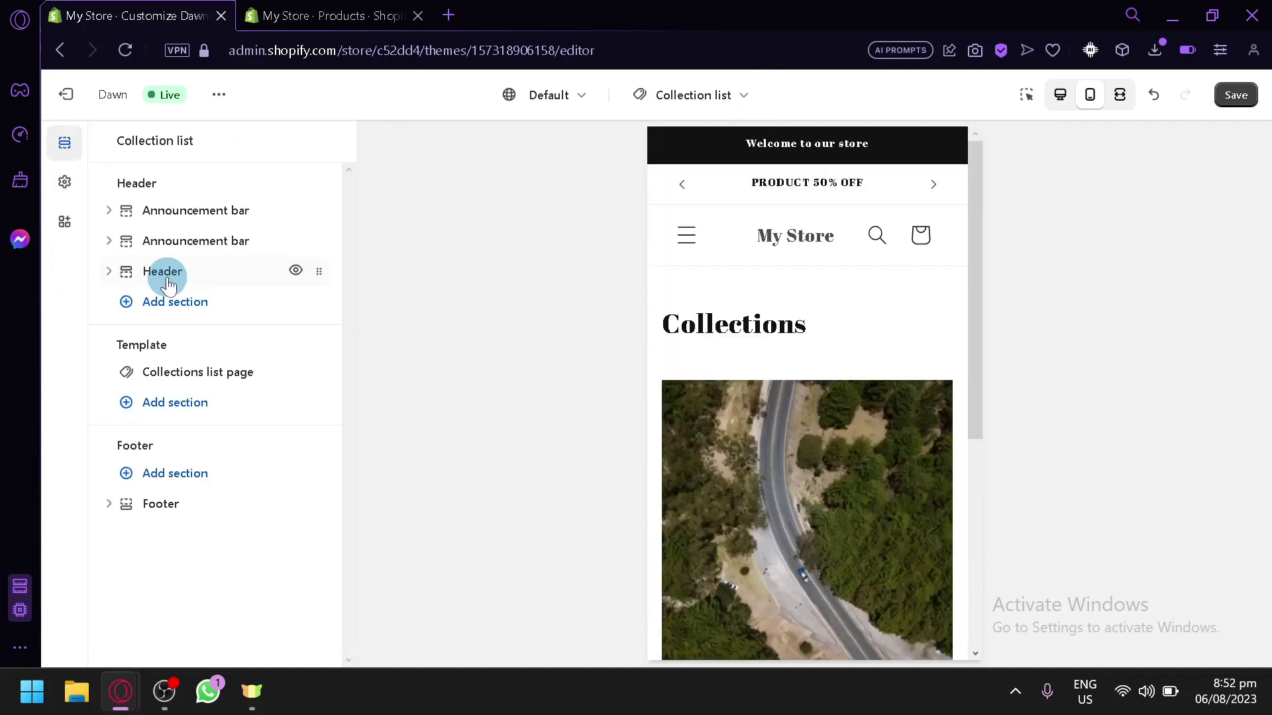
- Hide both Announcement bar sections in the header group
click(296, 210)
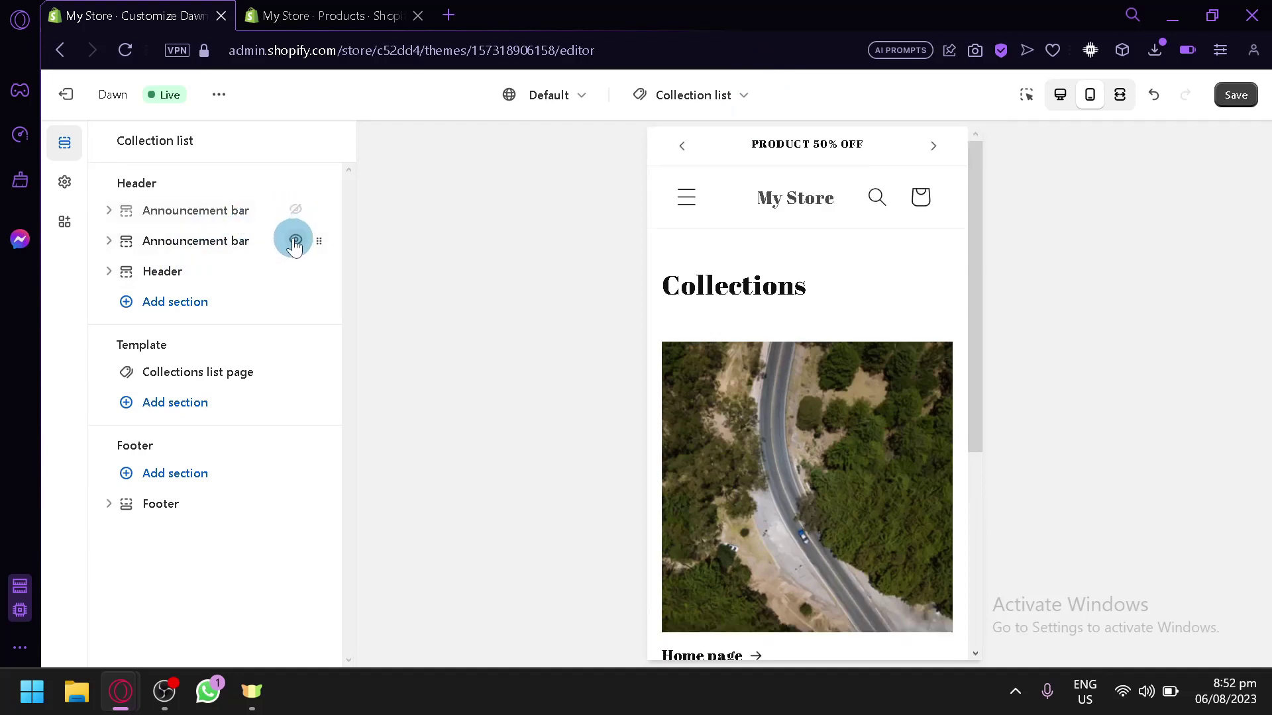
click(295, 241)
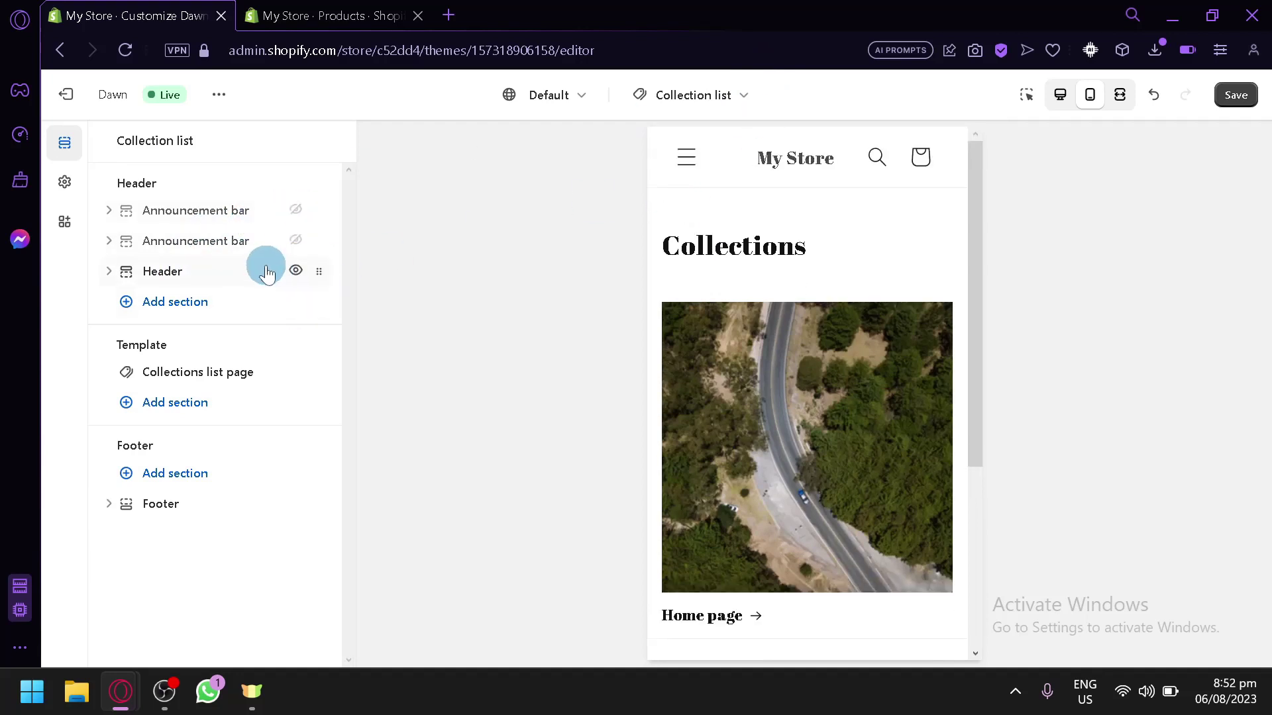
- Try hiding the Header section to check the collections page without it, and show it again
click(296, 271)
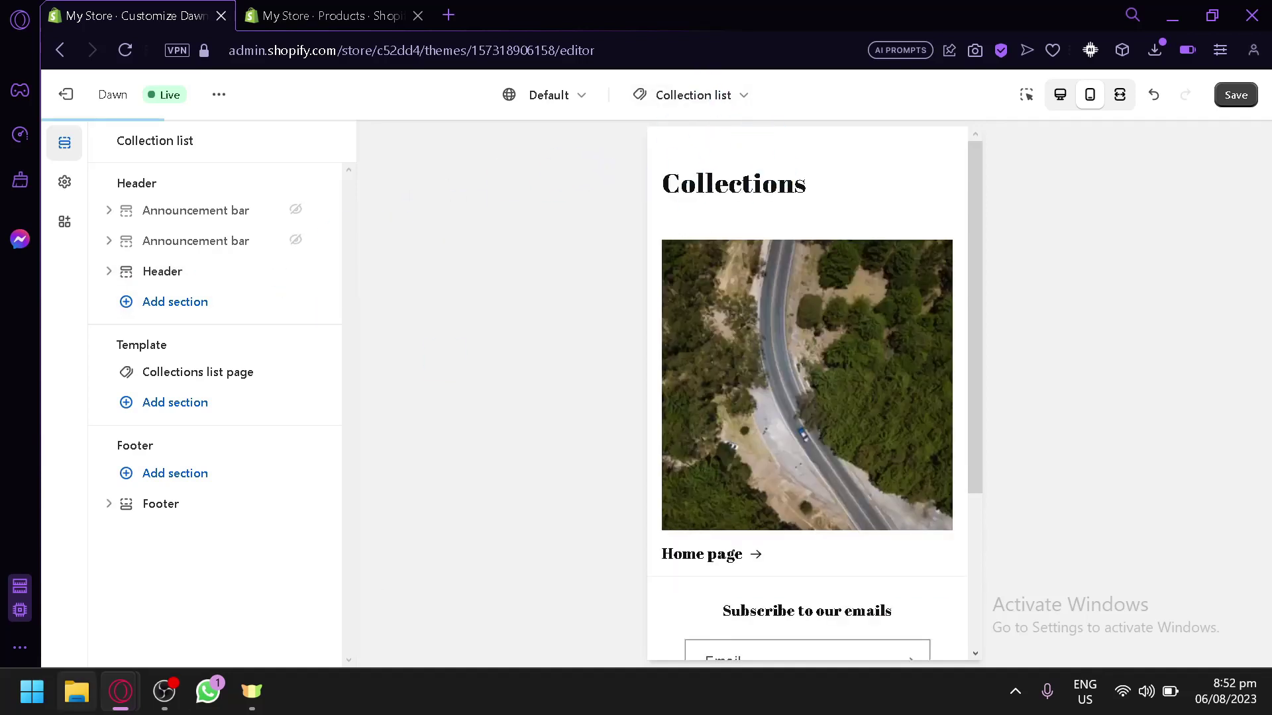
scroll(742, 335, down, 2)
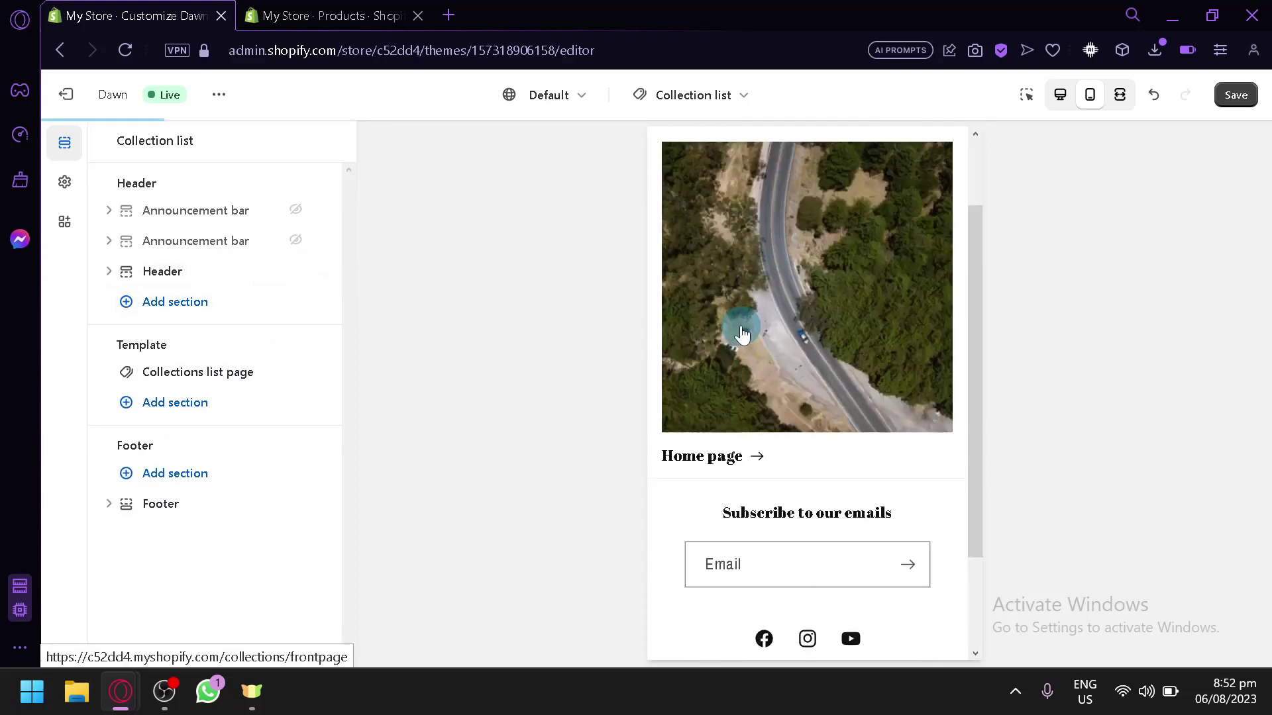
click(296, 272)
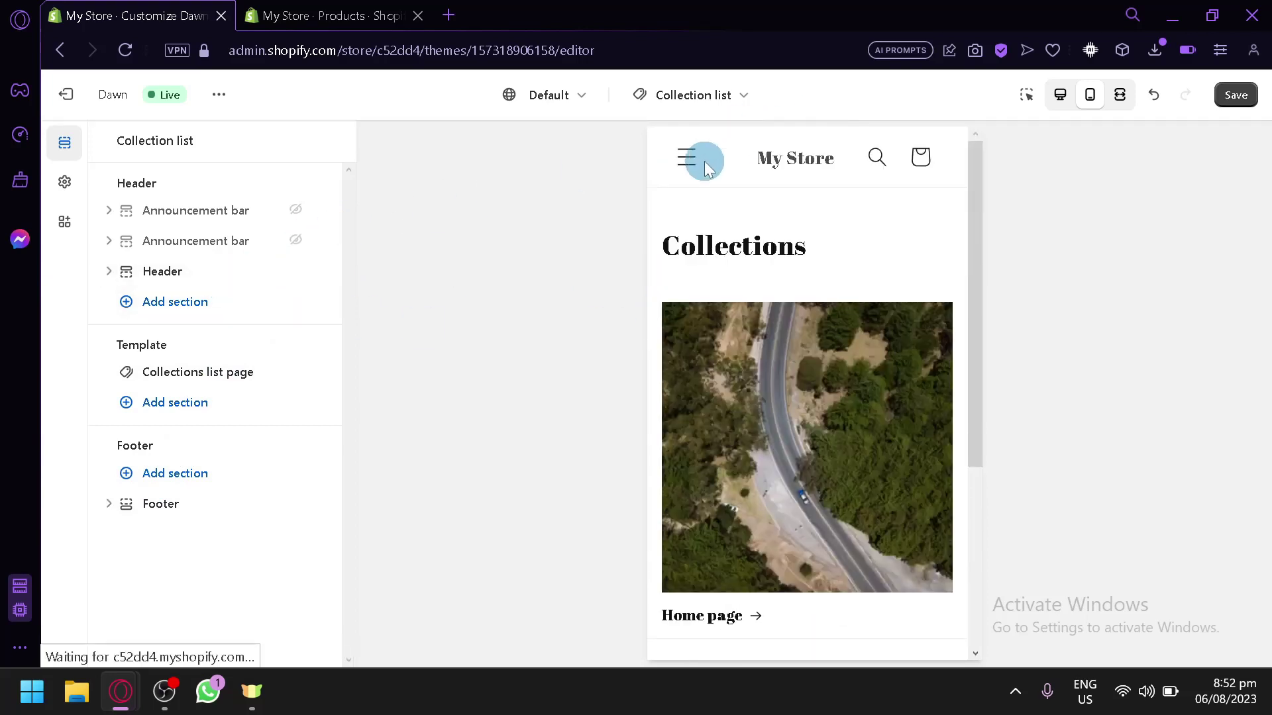
click(221, 300)
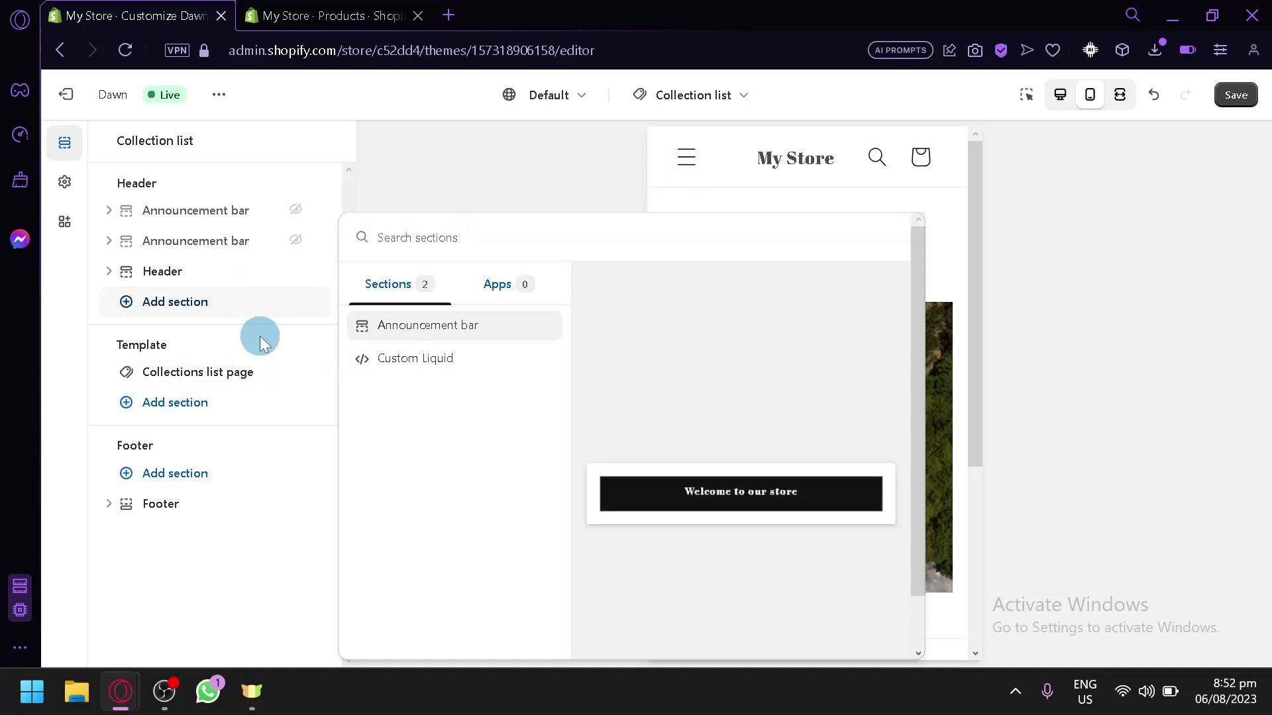
click(472, 161)
scroll(738, 298, down, 5)
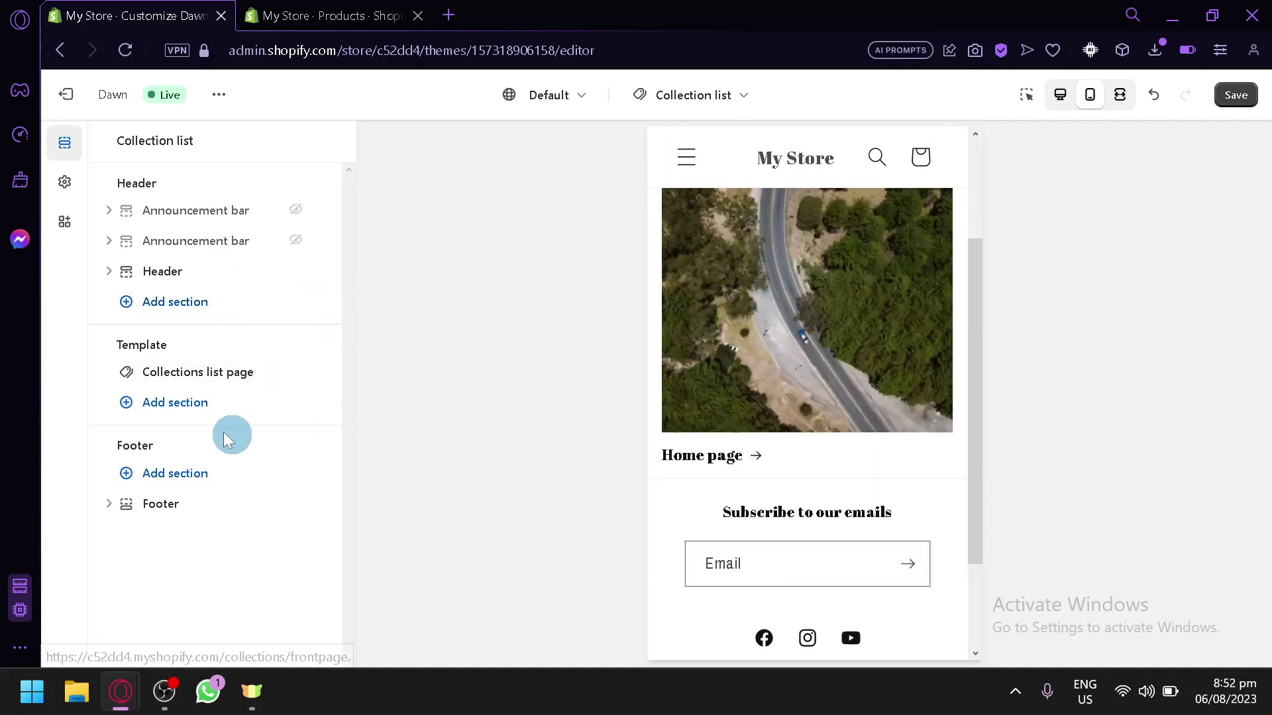
- Add a Rich text section to the Collection list template and move it above the Collections list page section
click(206, 405)
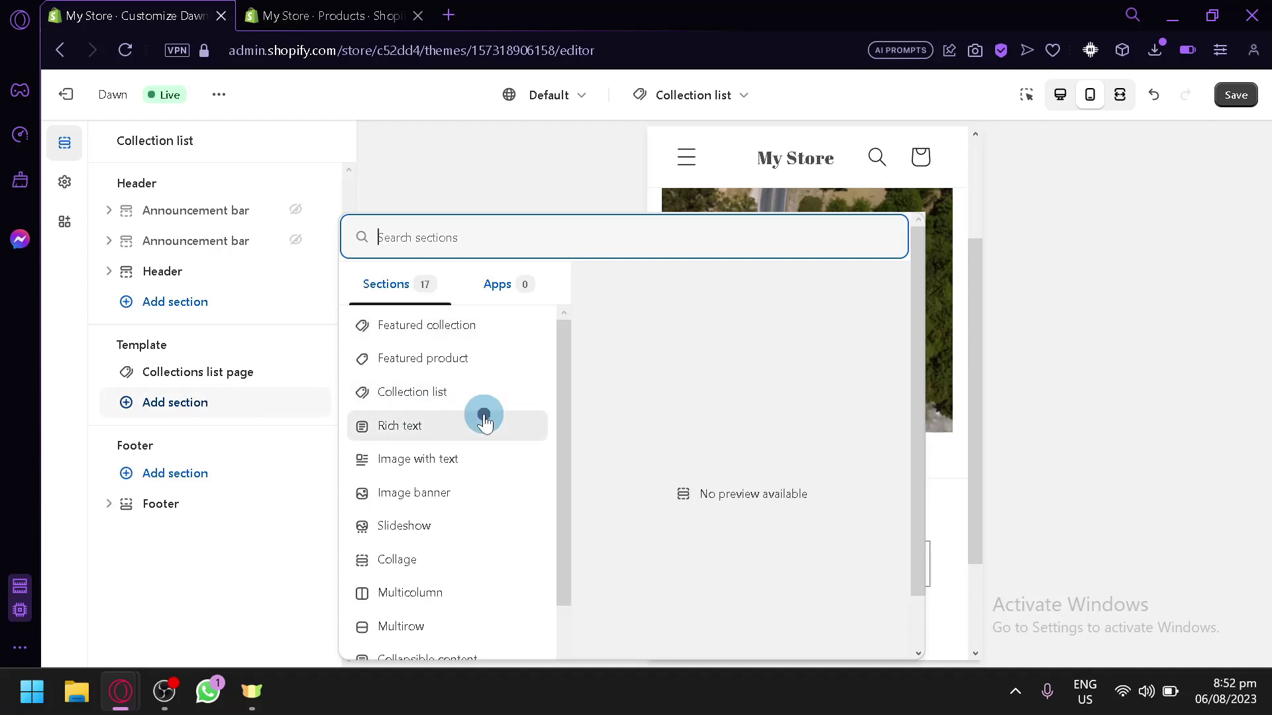
click(483, 415)
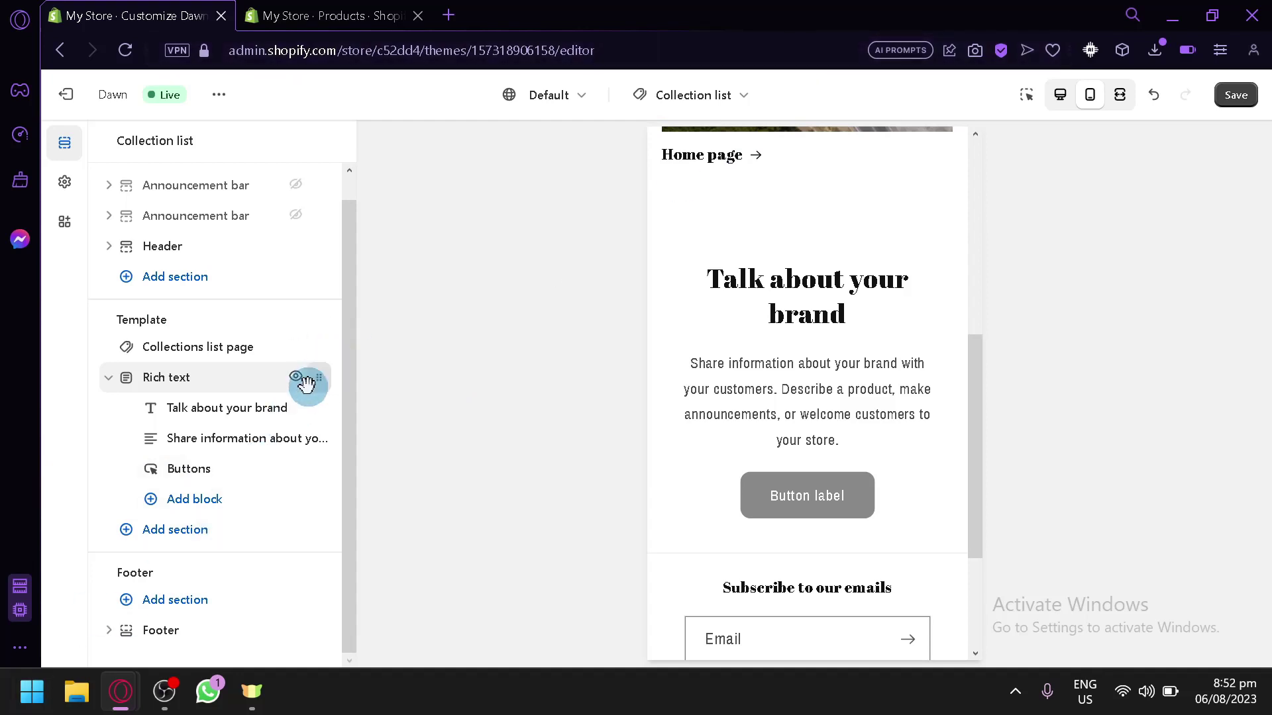
drag(314, 383, 309, 346)
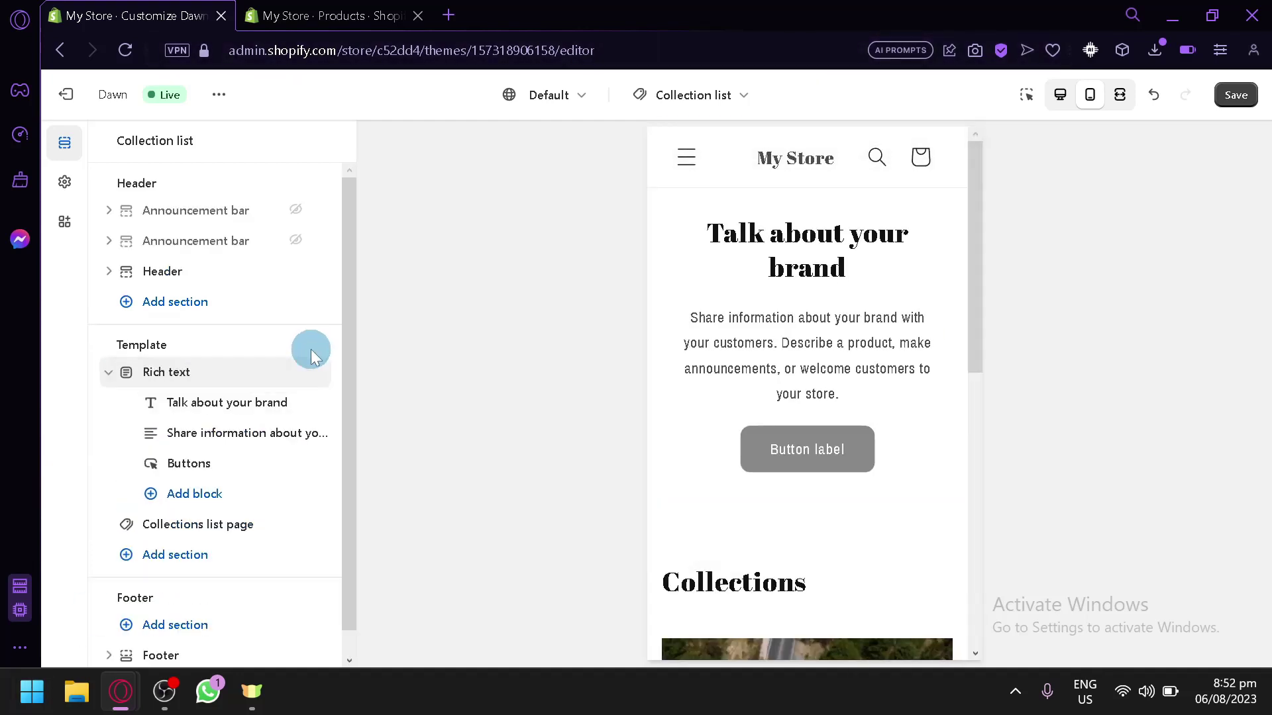
scroll(784, 437, down, 2)
scroll(788, 442, up, 2)
scroll(791, 442, down, 2)
scroll(801, 351, up, 2)
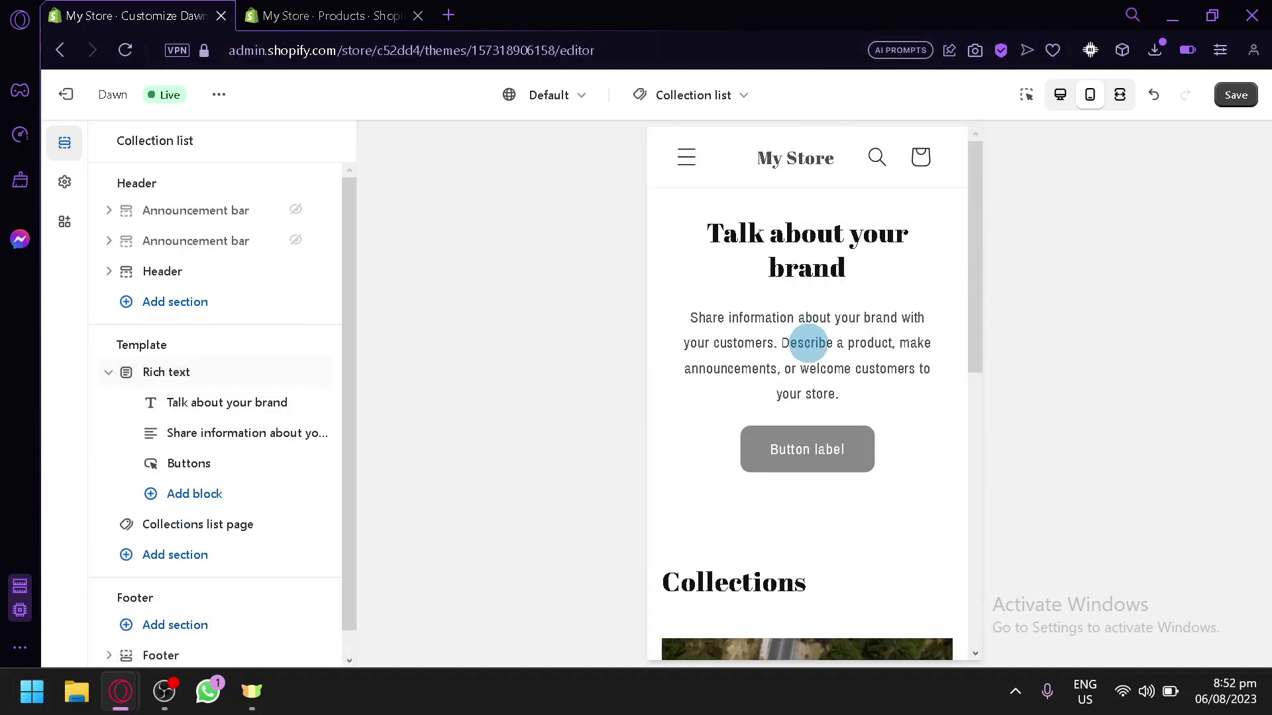
scroll(791, 300, down, 8)
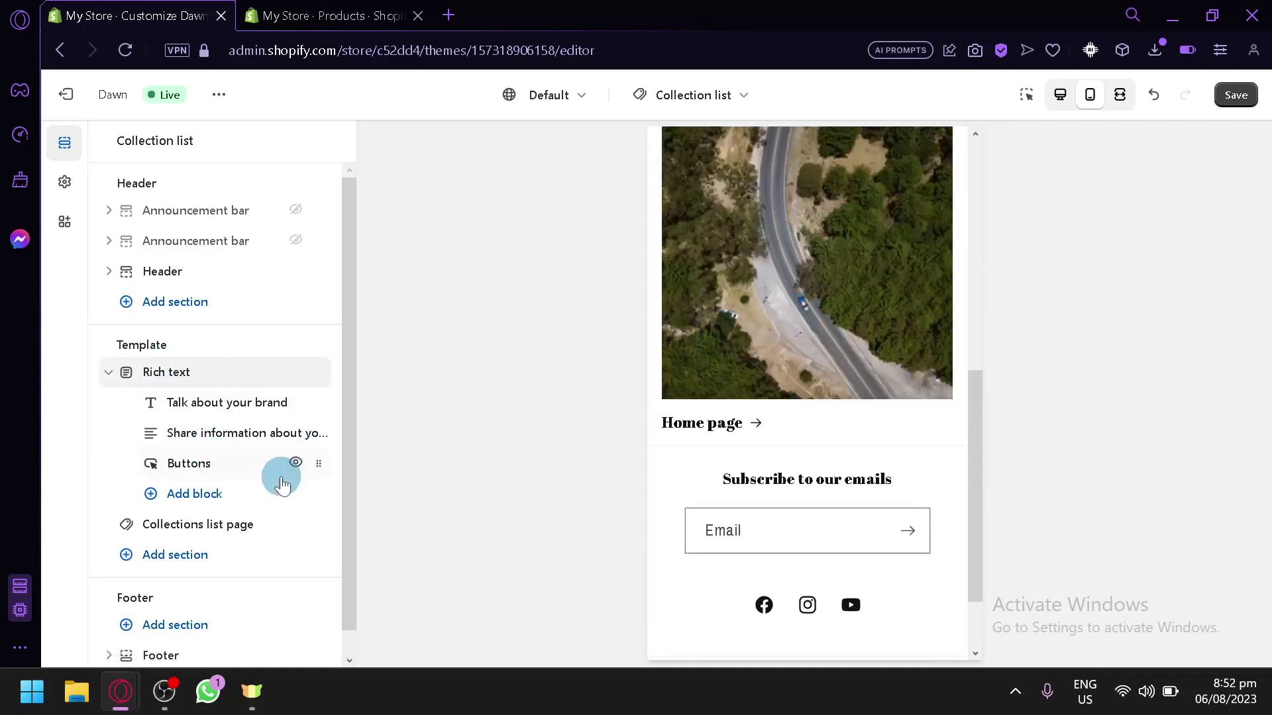
- Remove the Buttons block and the "Talk about your brand" heading block from the Rich text section, keeping its description text
click(252, 479)
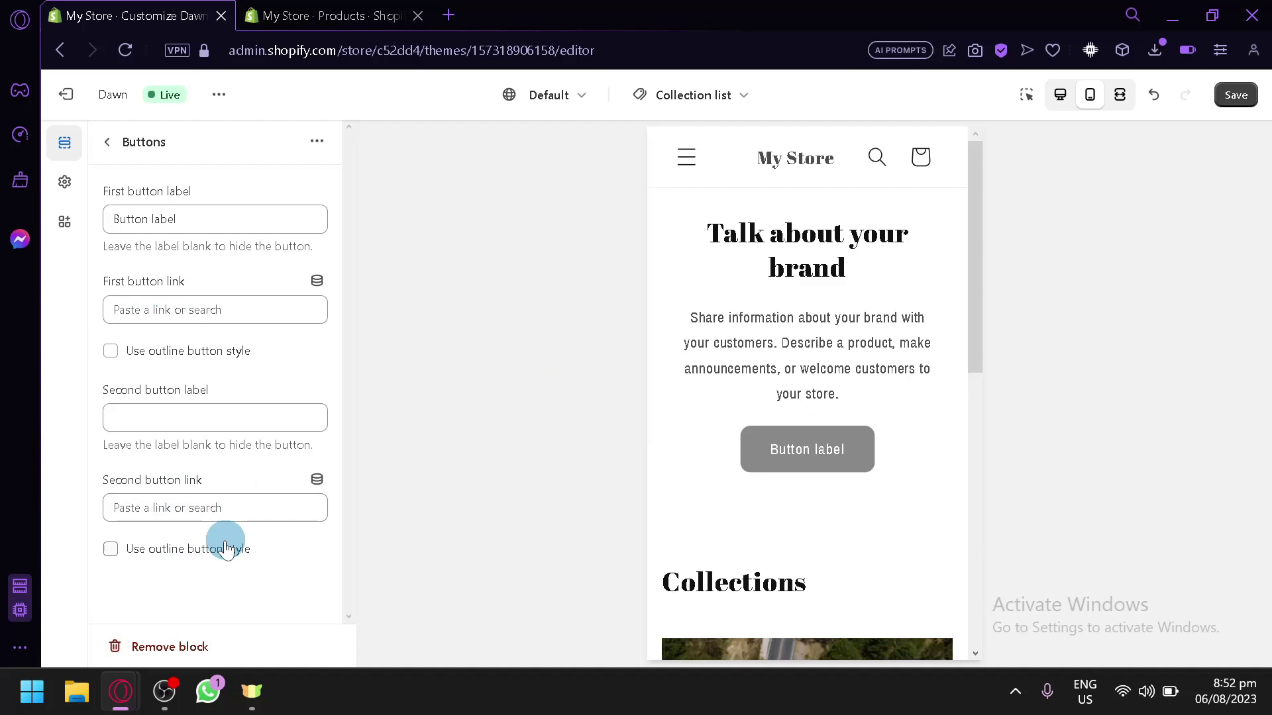
click(192, 646)
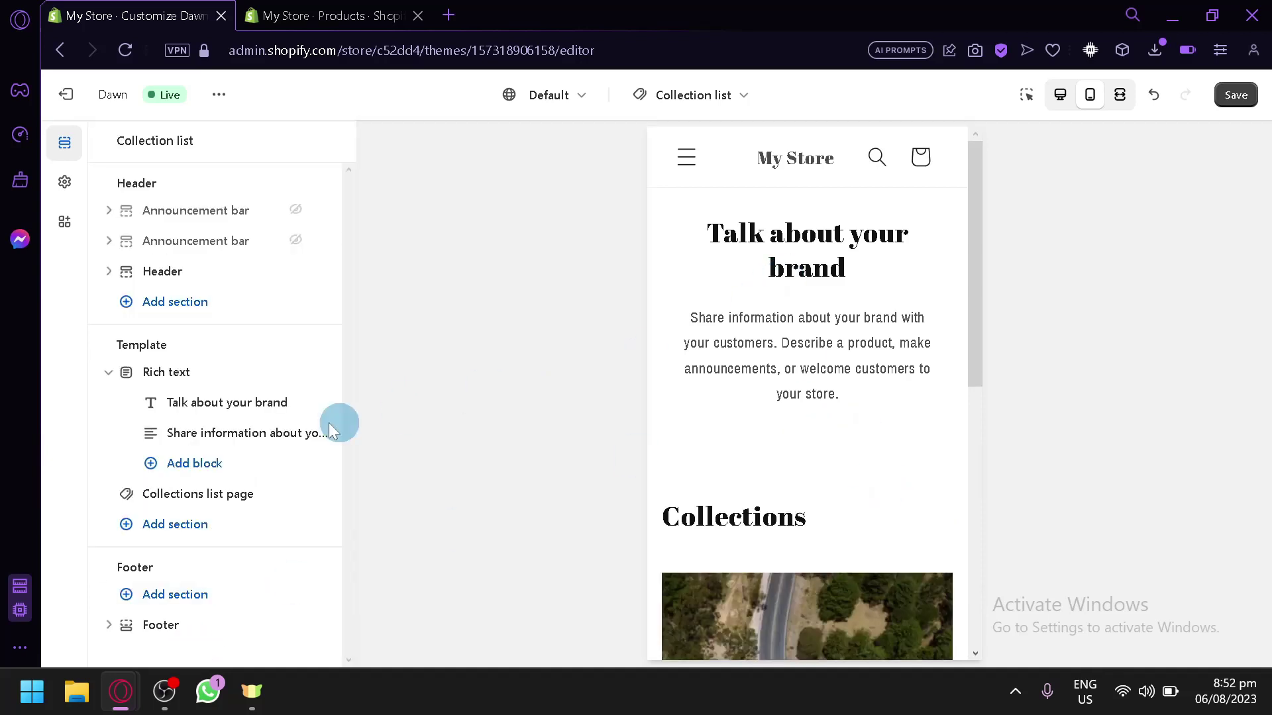
click(218, 434)
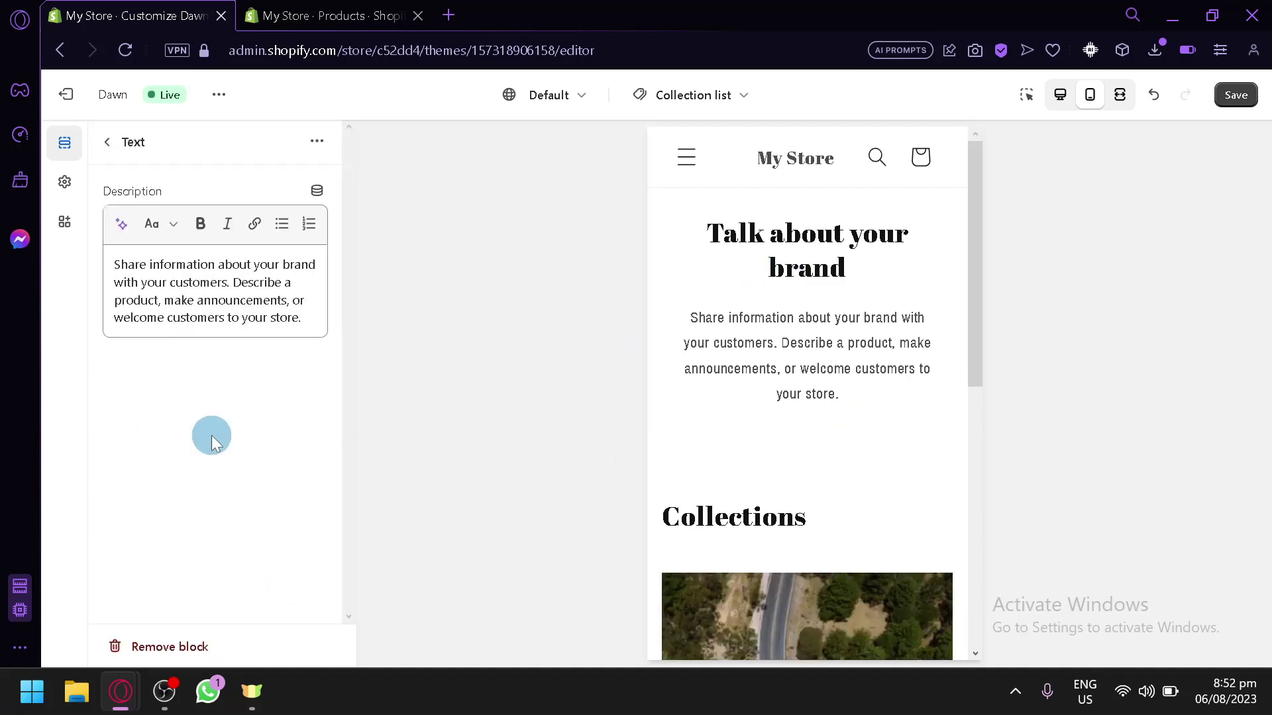
click(108, 152)
click(186, 408)
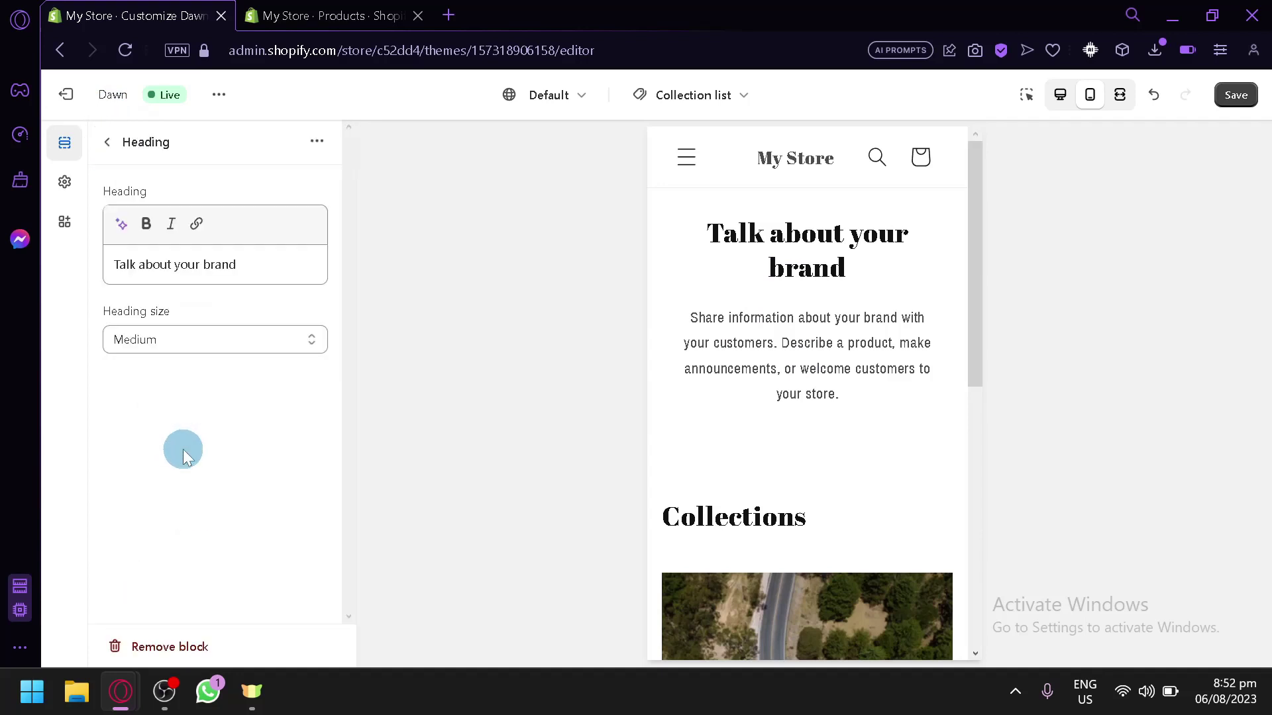
click(193, 651)
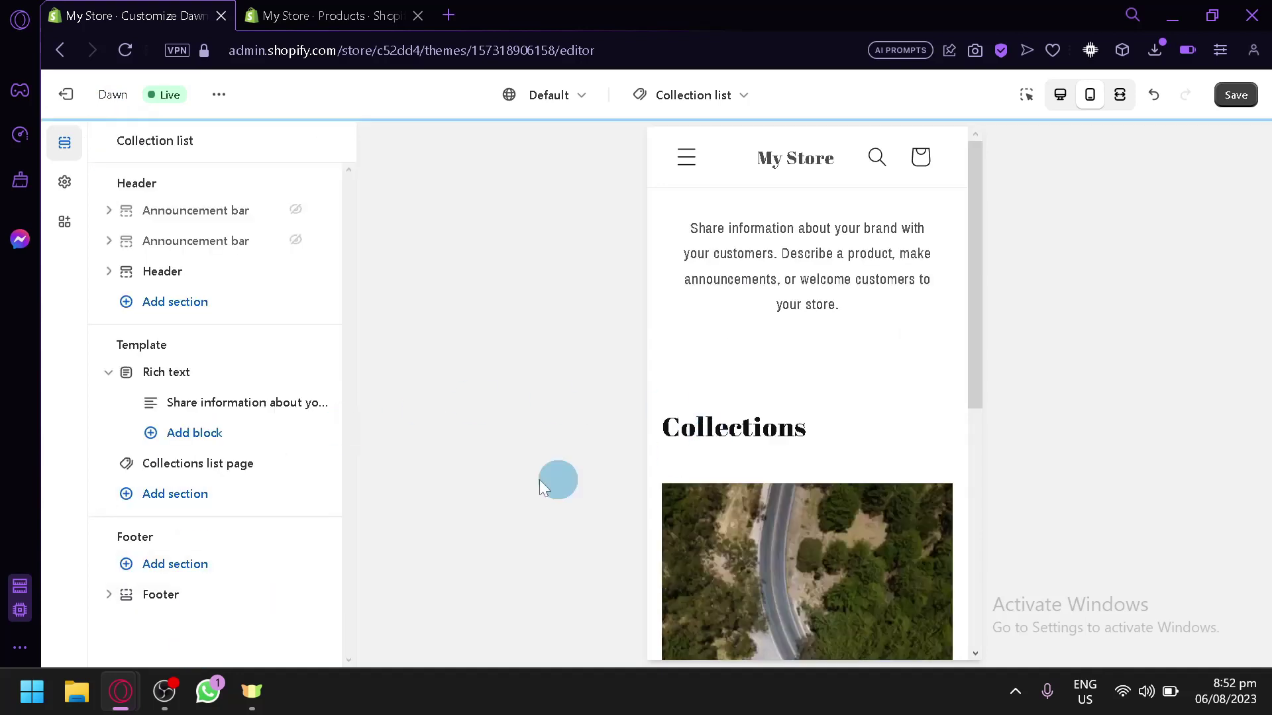
scroll(787, 331, down, 5)
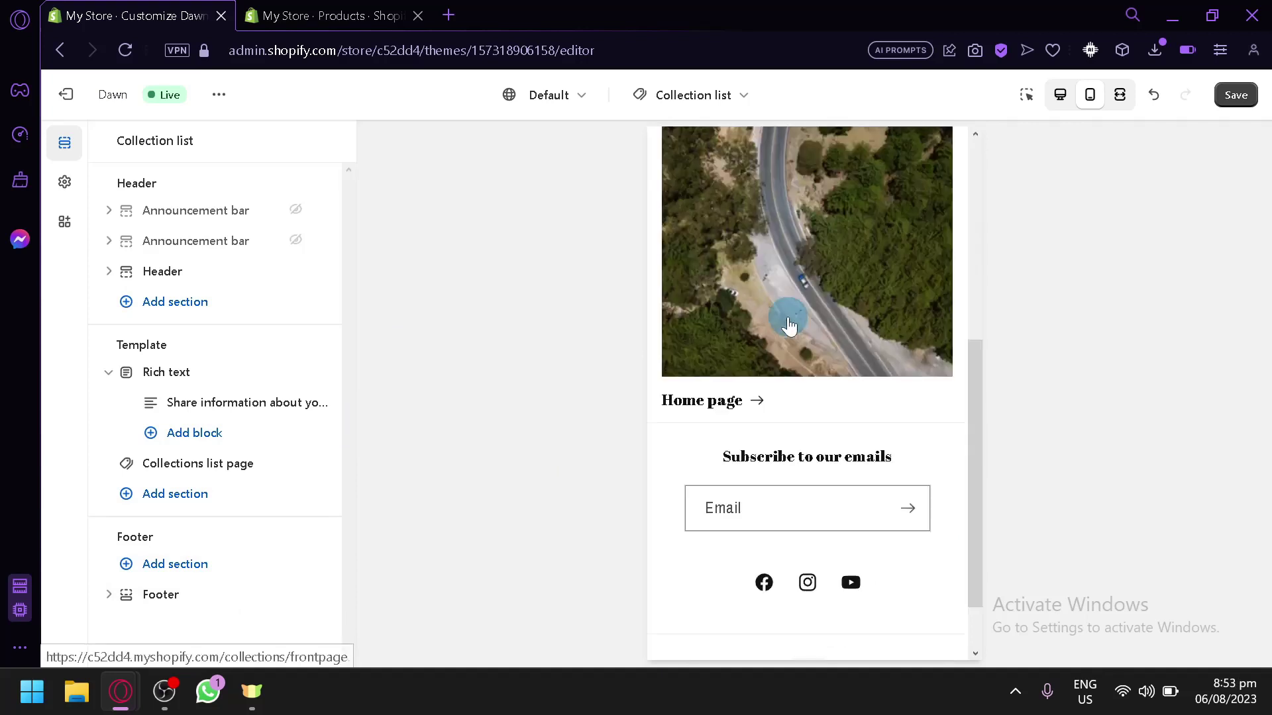
scroll(787, 324, up, 5)
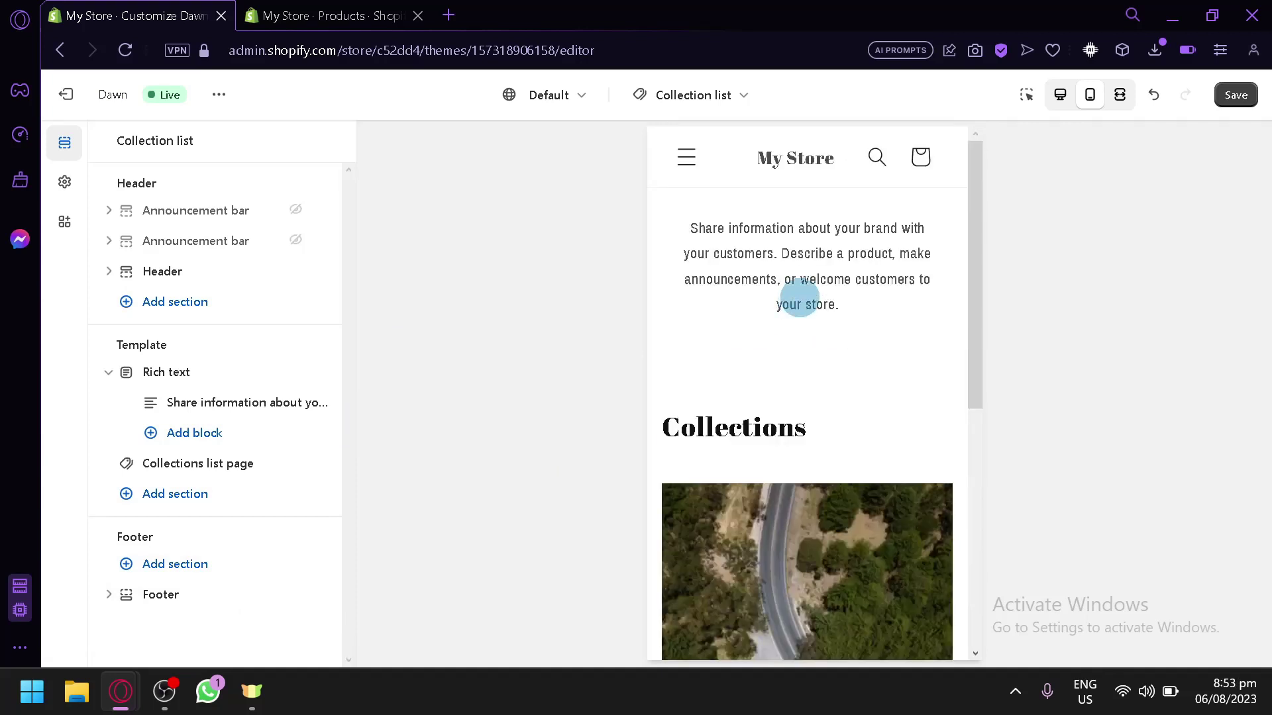
- Browse the available template sections and add an Image banner section below the Collections list page section
click(200, 511)
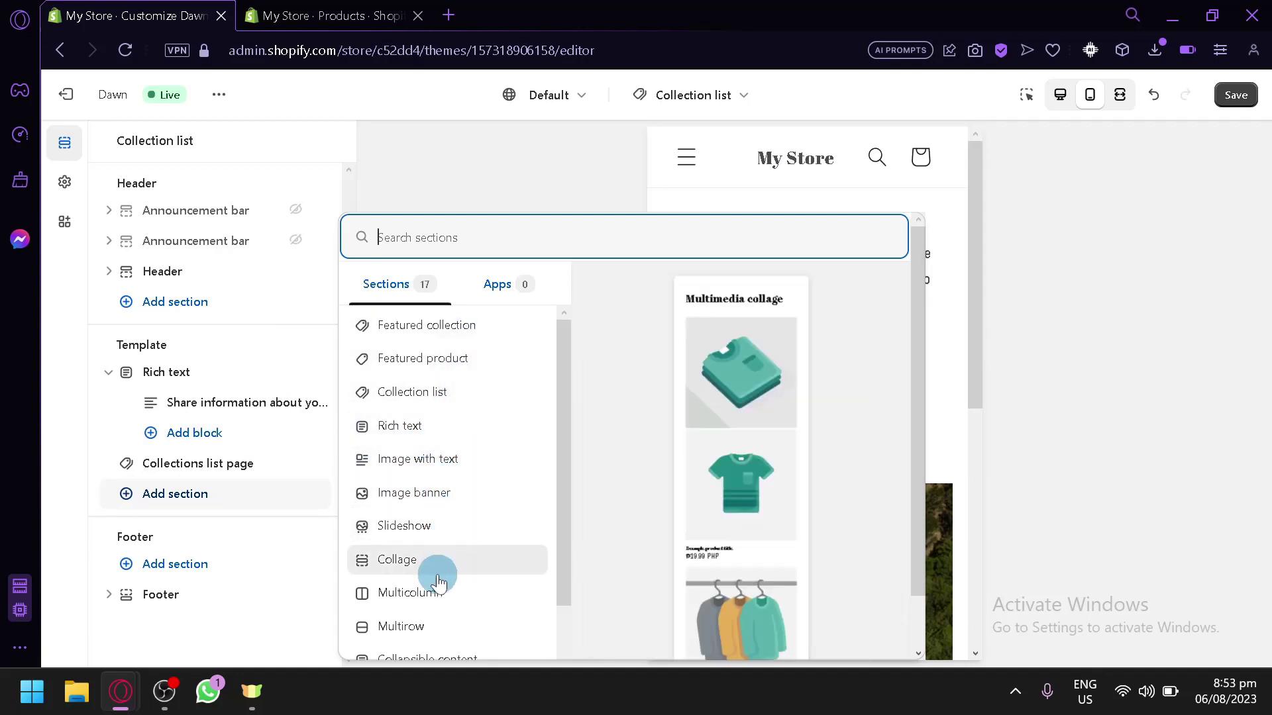
scroll(437, 571, down, 2)
scroll(440, 497, down, 1)
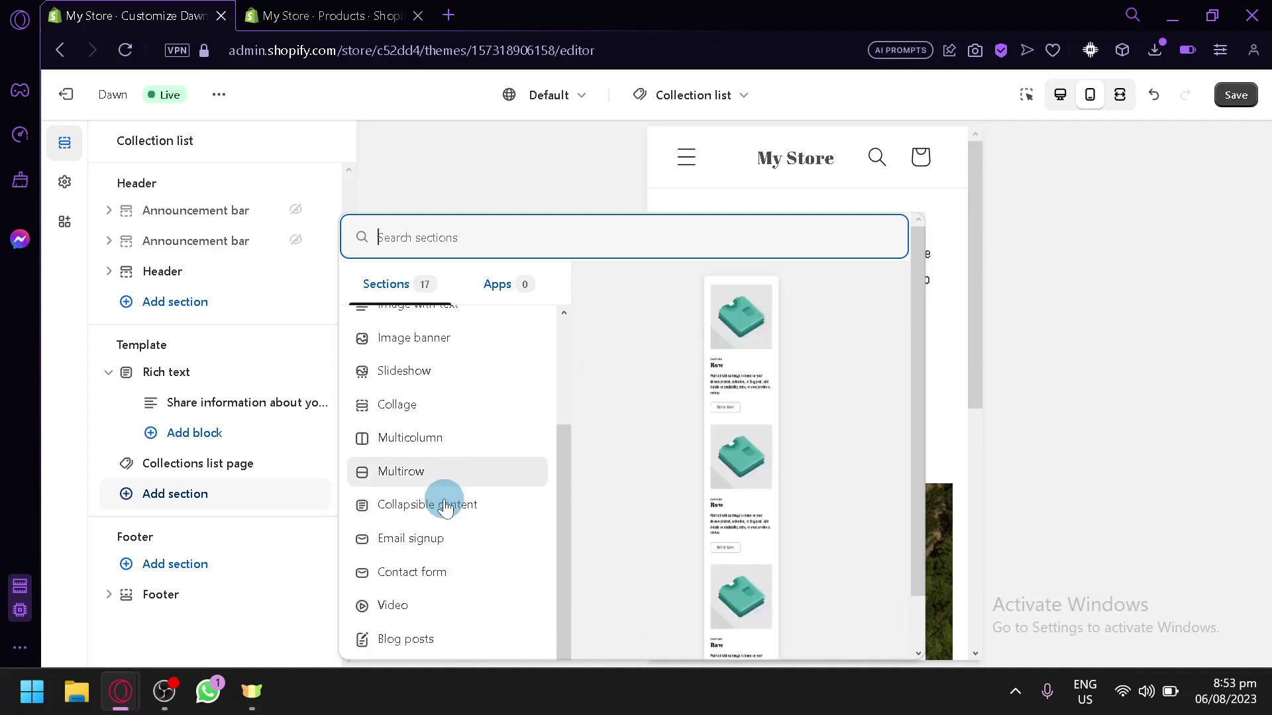
scroll(434, 597, down, 1)
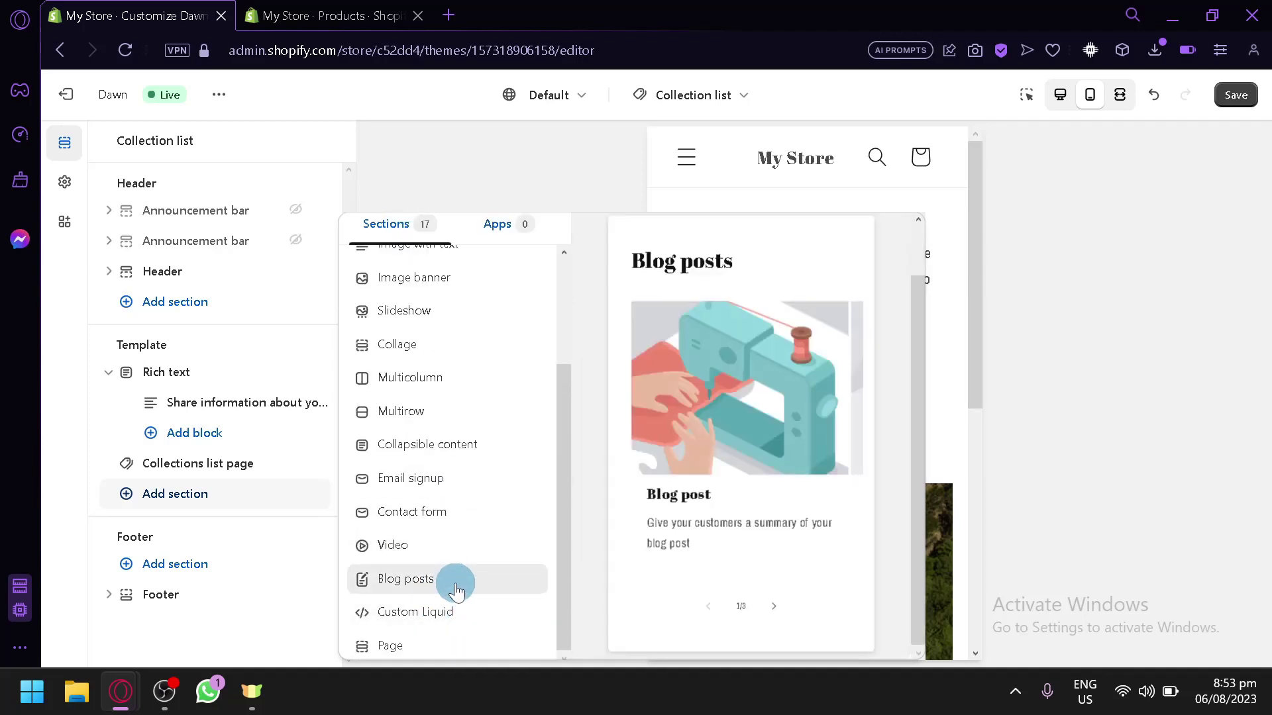
scroll(451, 537, up, 3)
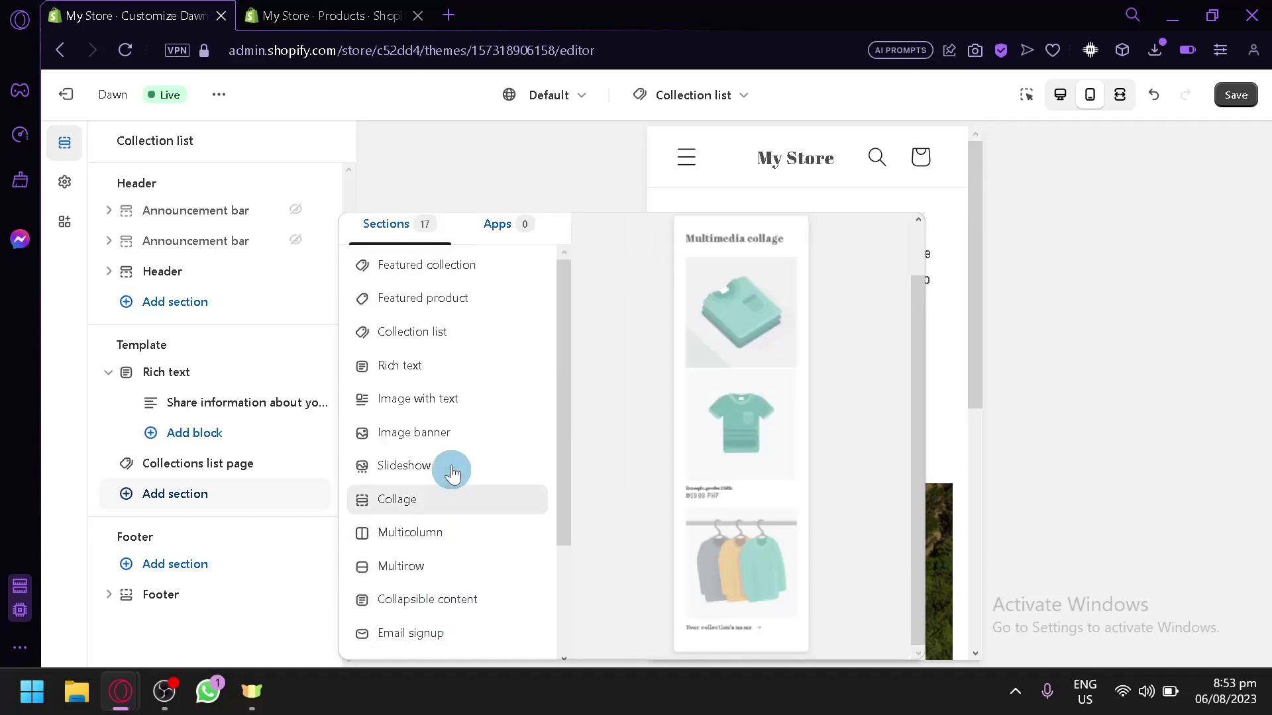
scroll(449, 368, up, 1)
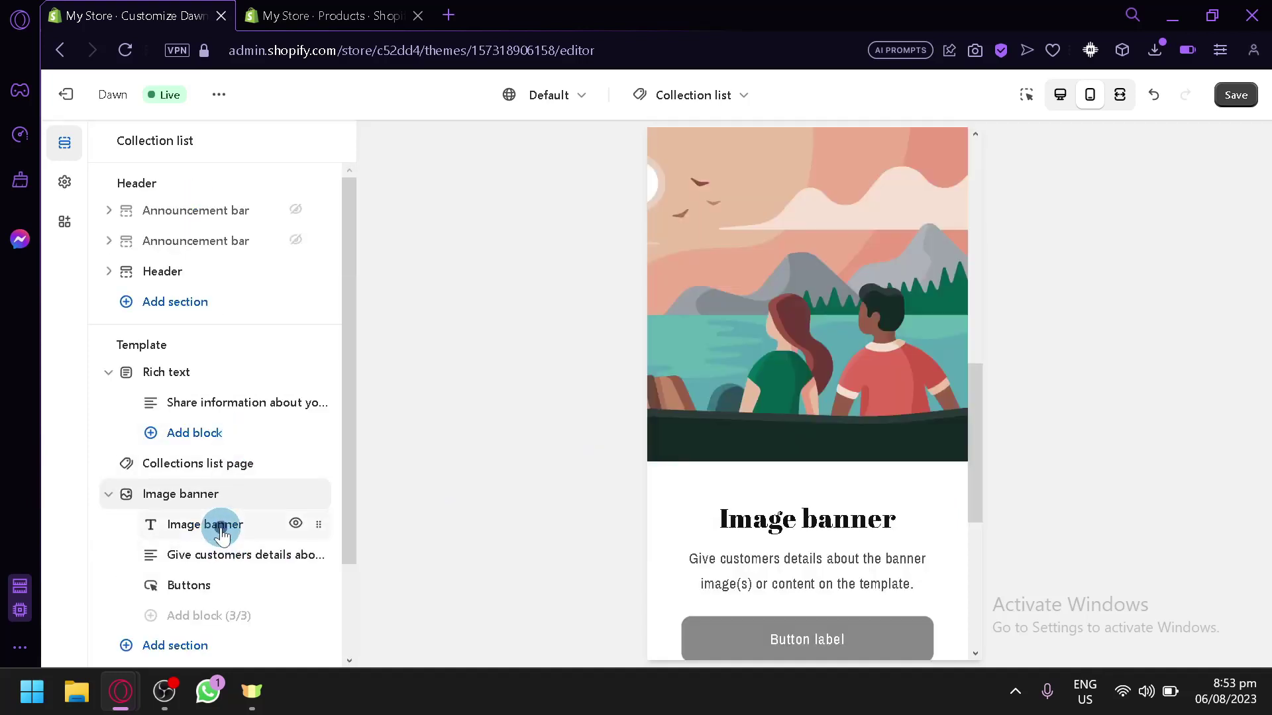
- Remove the heading, text and Buttons blocks from the Image banner section so only the image is left
click(221, 529)
click(210, 646)
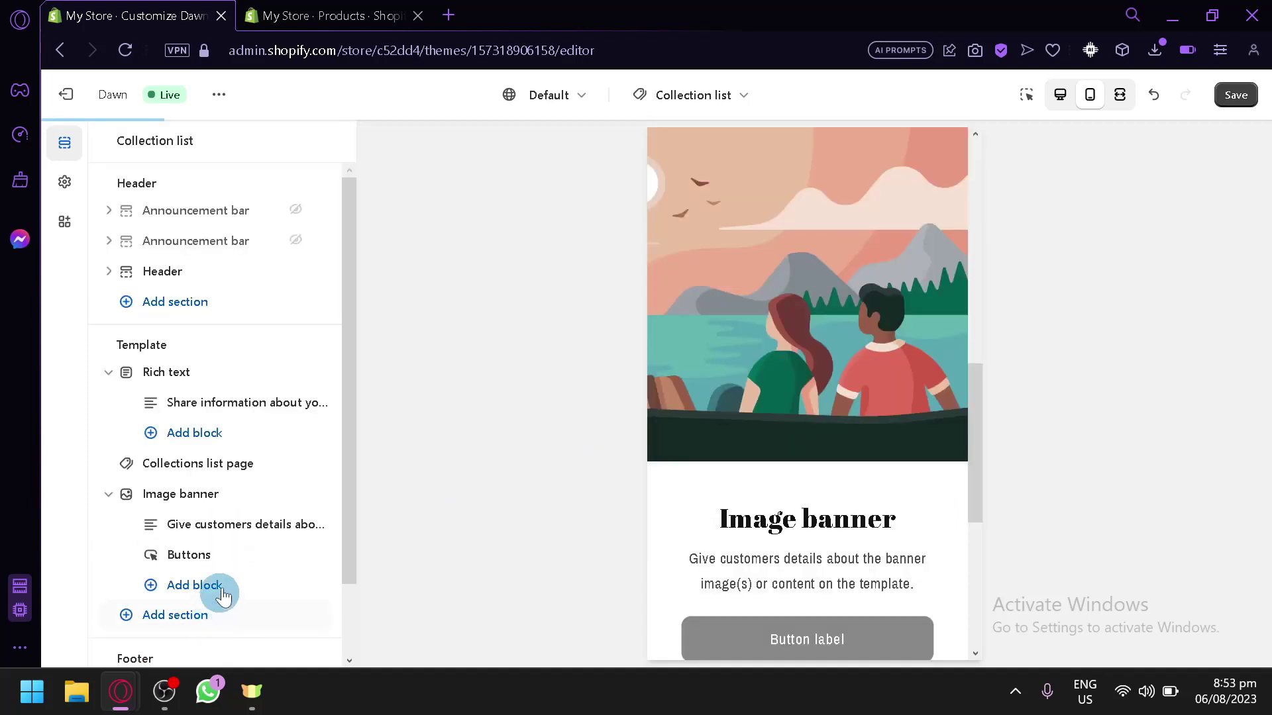
click(217, 523)
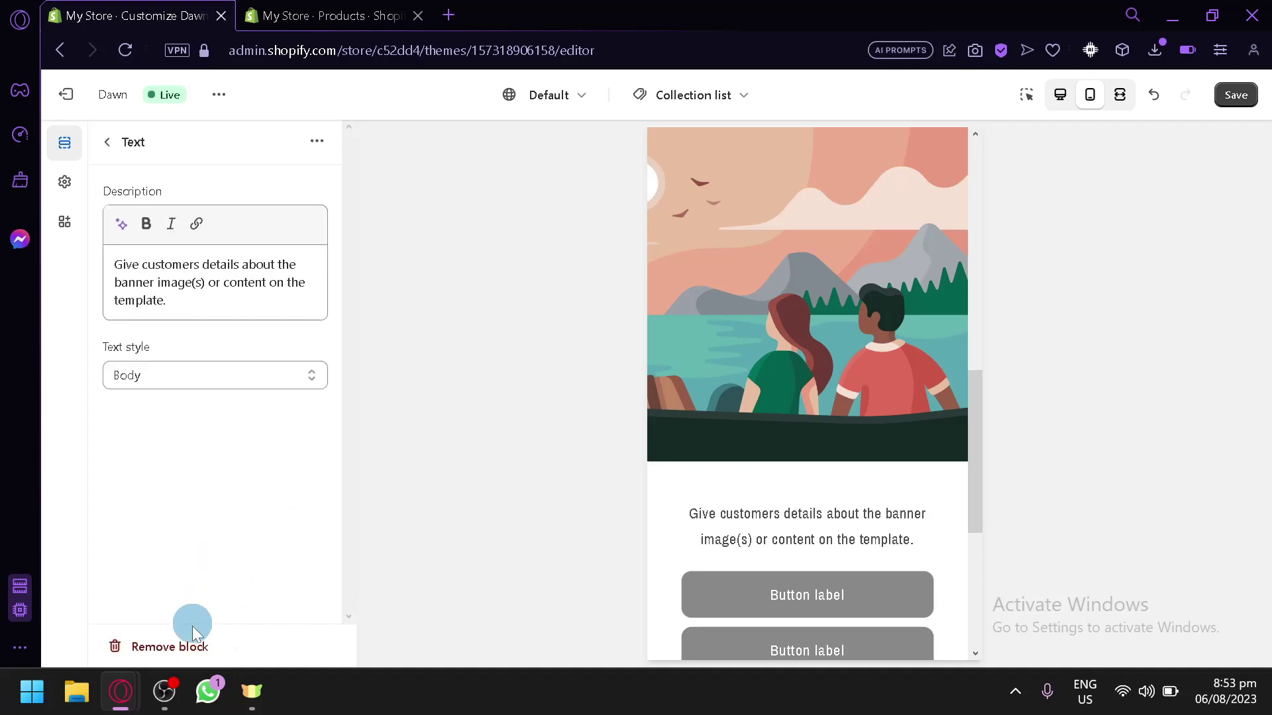
click(193, 646)
click(198, 525)
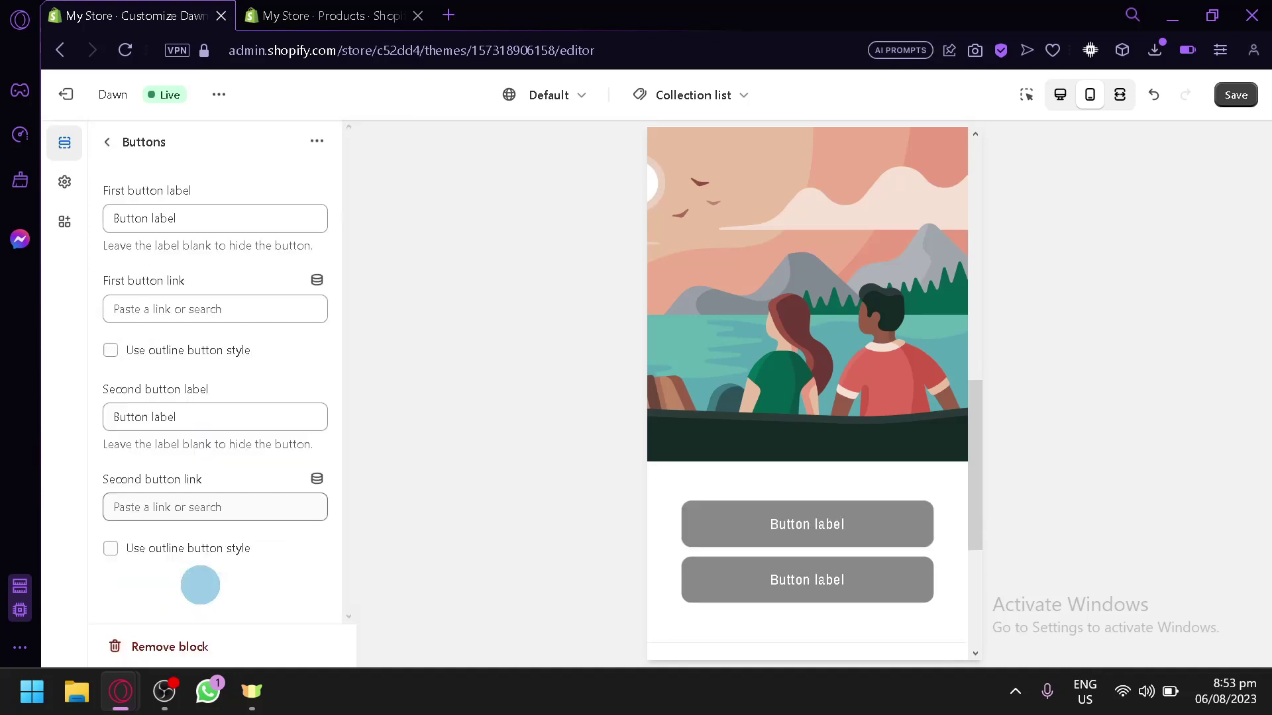
click(198, 646)
click(198, 647)
scroll(754, 429, up, 6)
scroll(756, 429, down, 5)
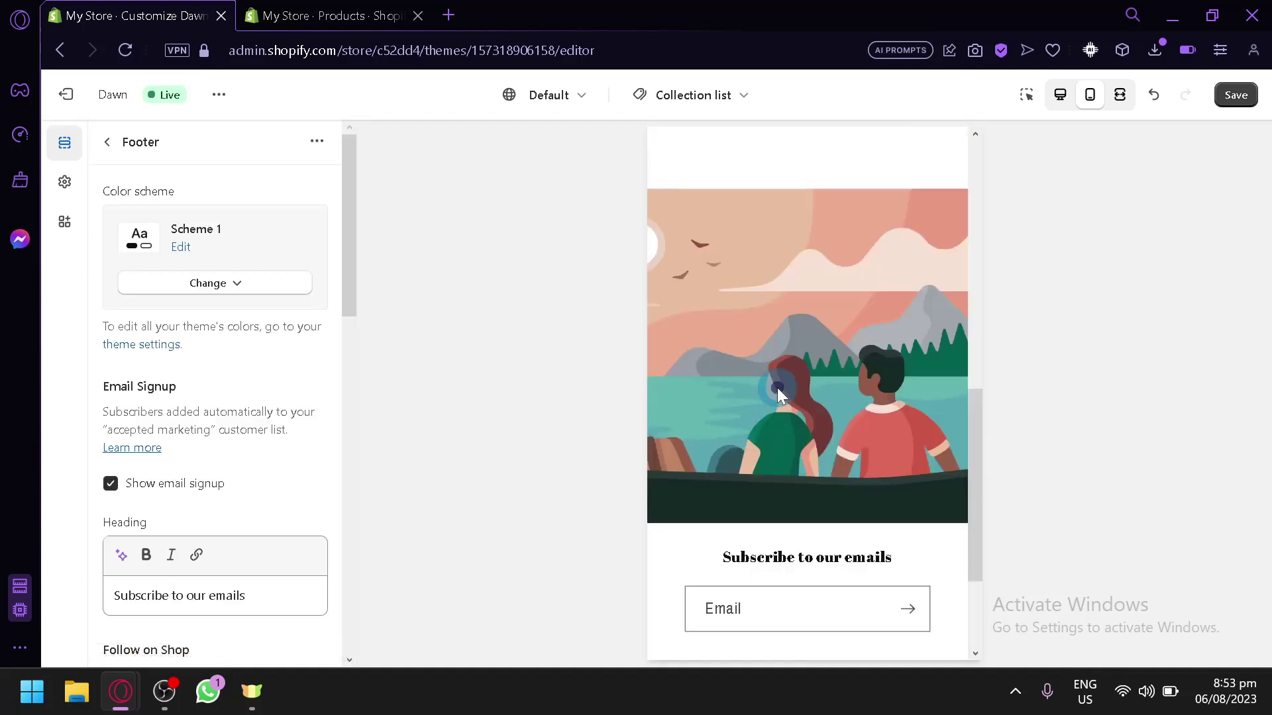
click(106, 142)
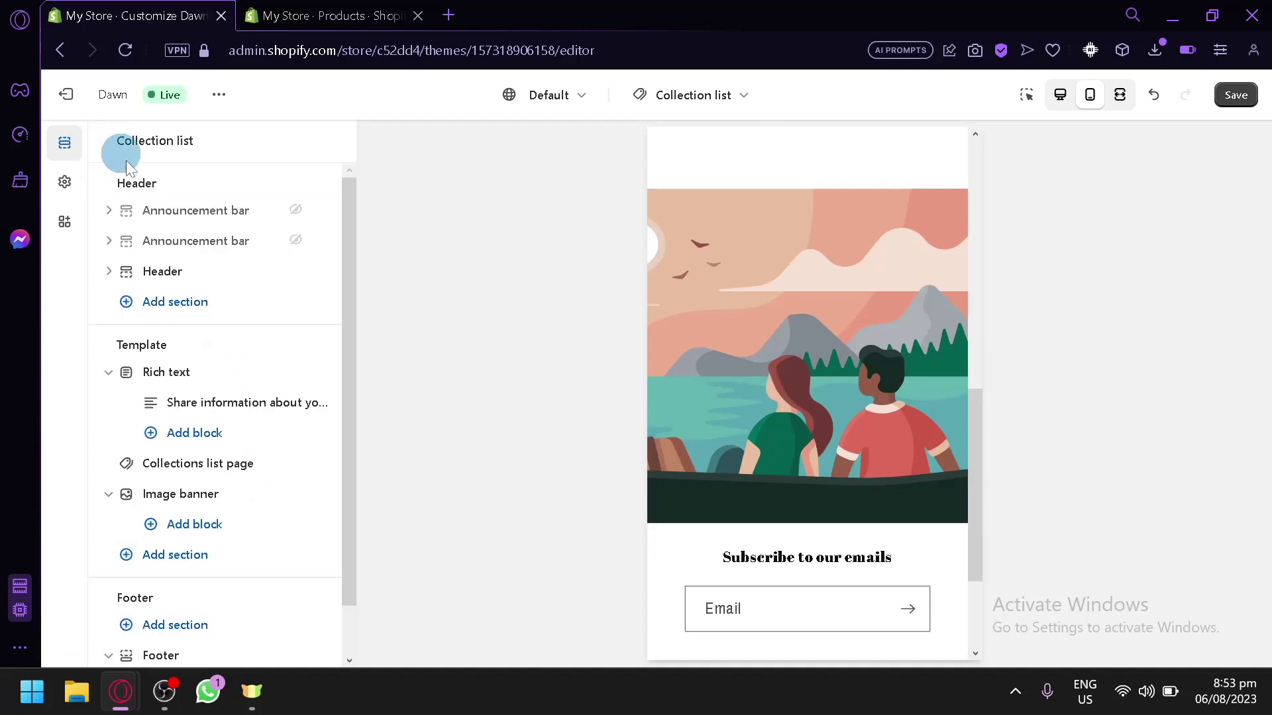
- Set the Image banner's first image to the first road photo in the store's image library
click(197, 494)
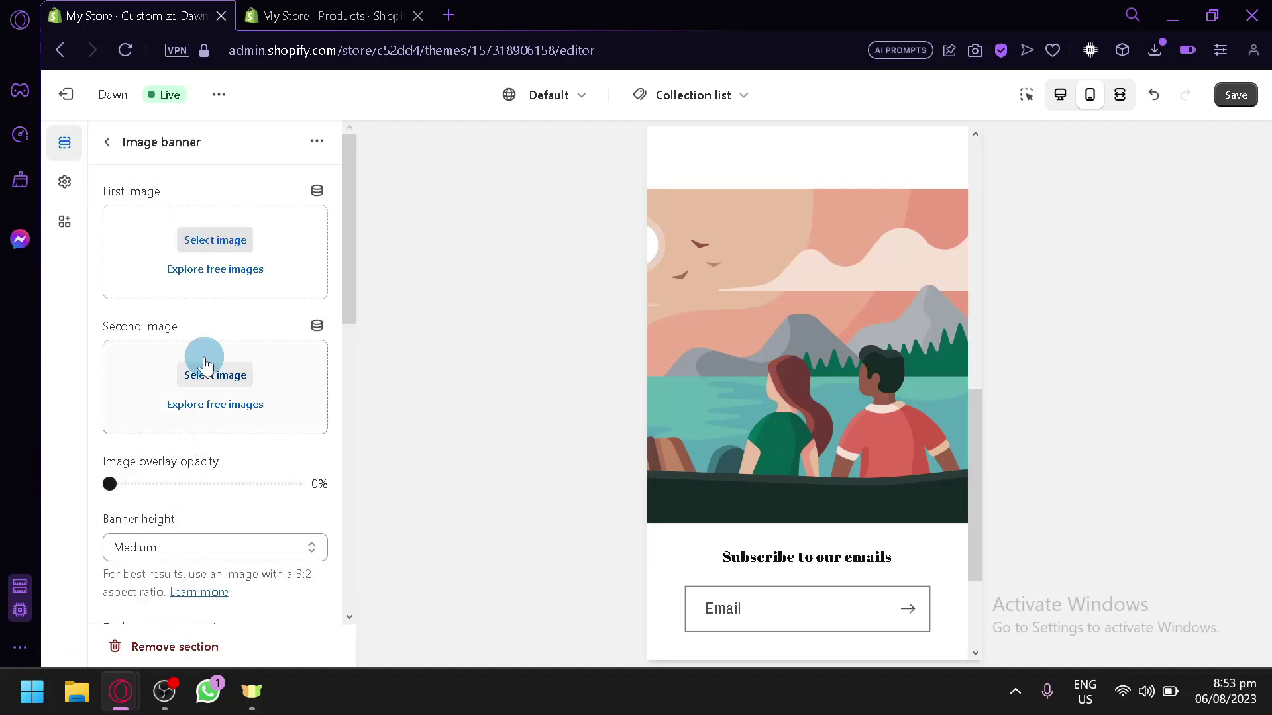
click(197, 255)
click(331, 225)
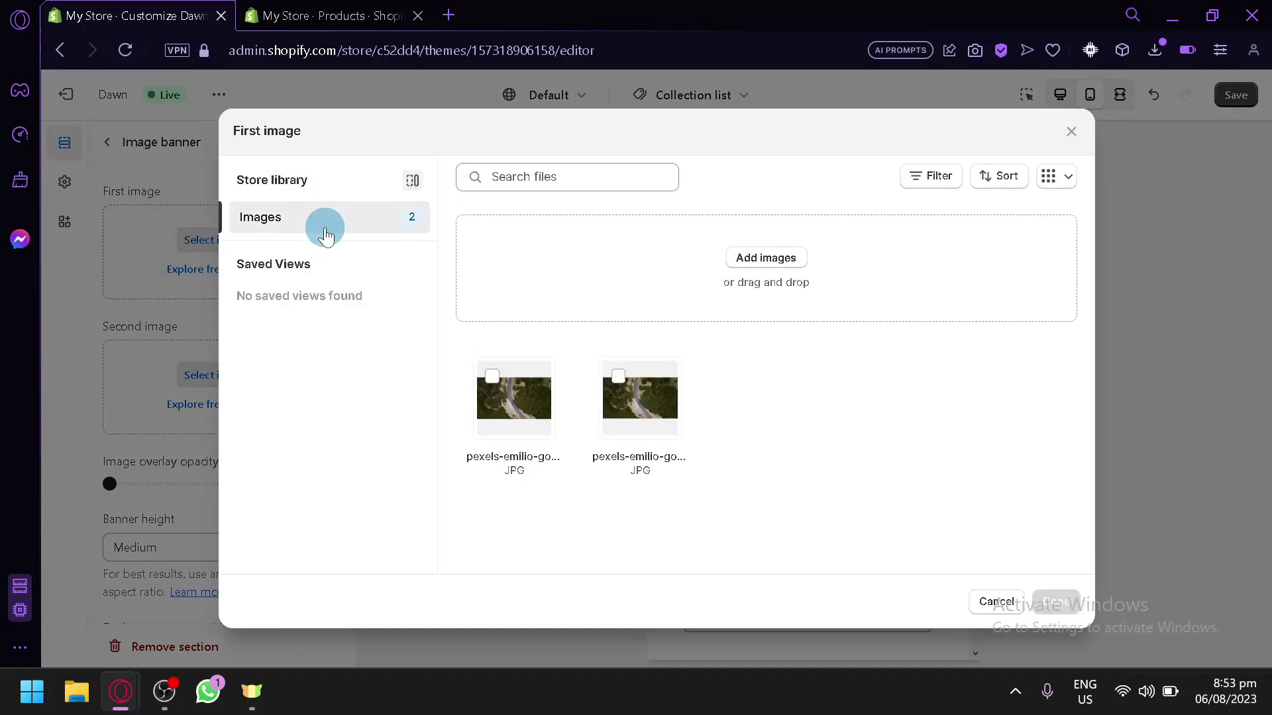
click(514, 417)
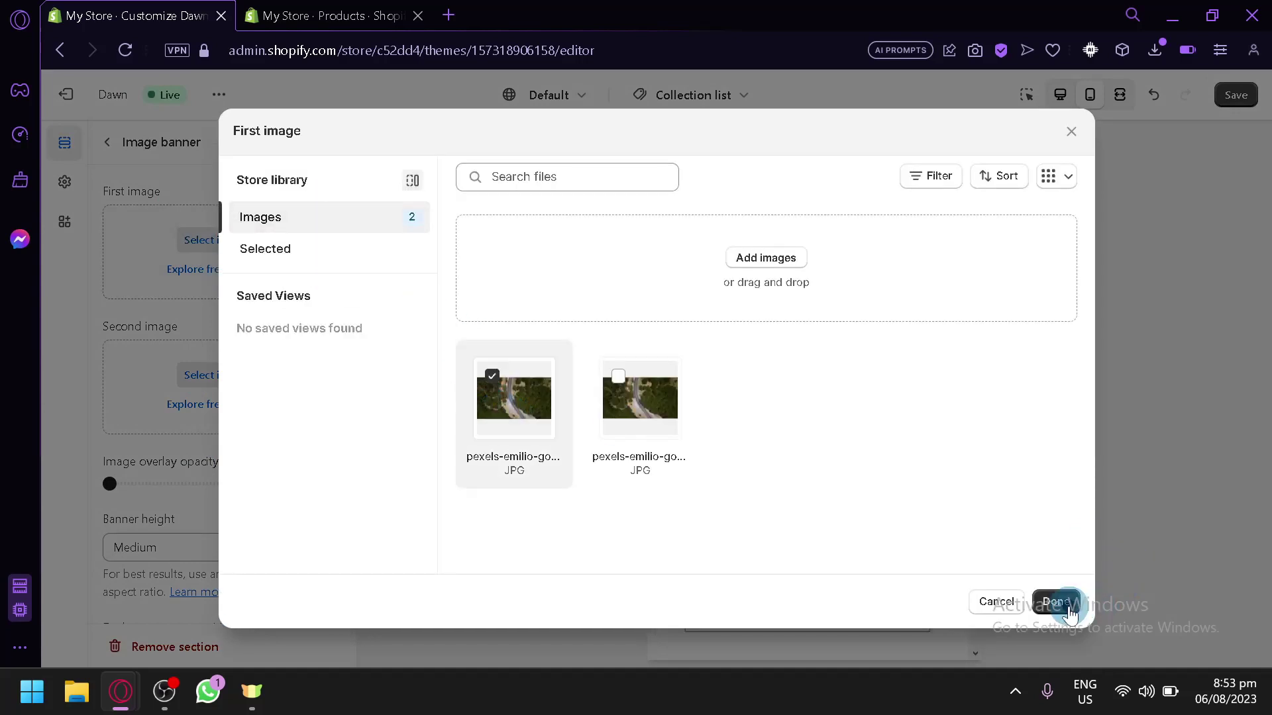
click(1056, 602)
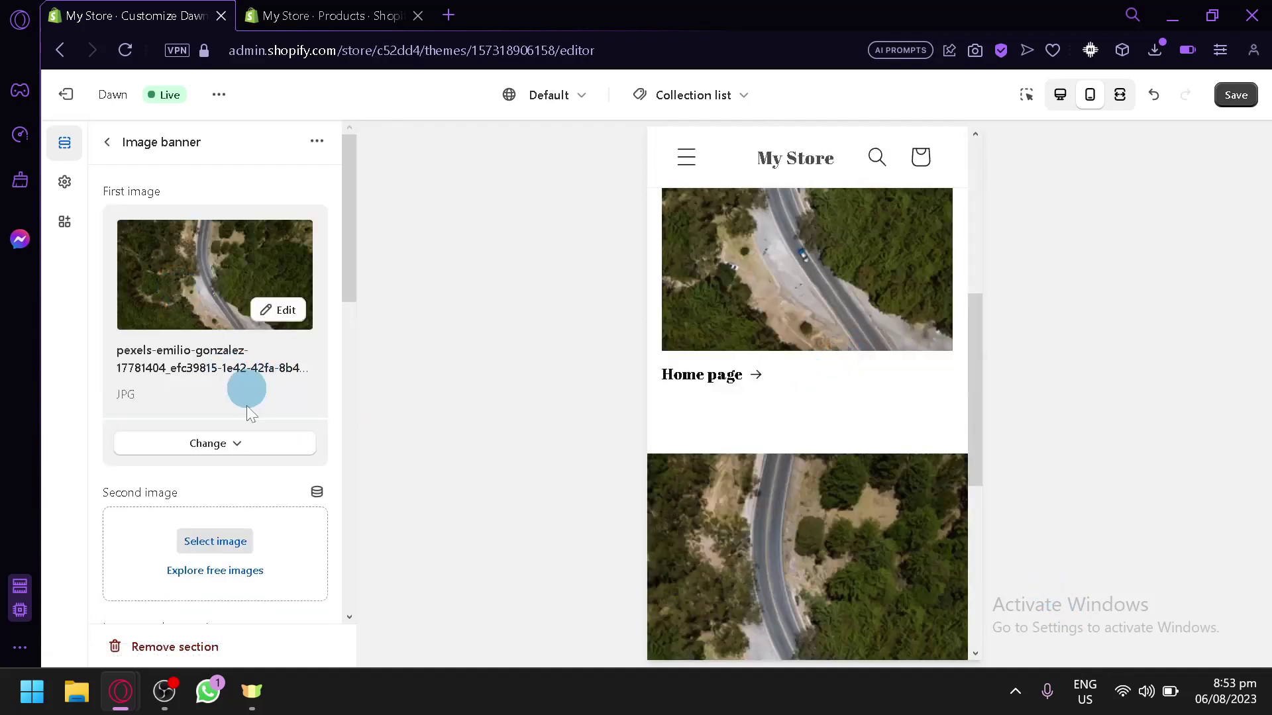
- Move the Image banner section above the Rich text section and look over the collections page preview
click(111, 144)
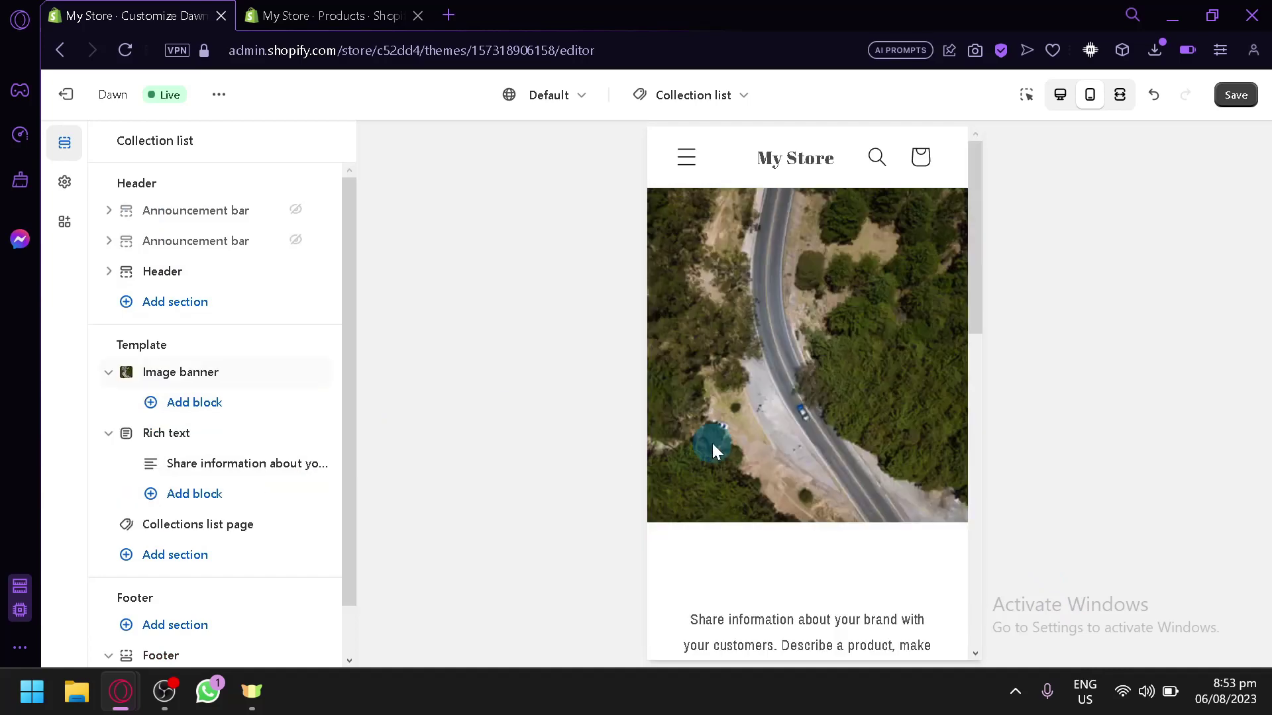
scroll(811, 480, down, 4)
scroll(812, 487, up, 6)
scroll(748, 376, down, 5)
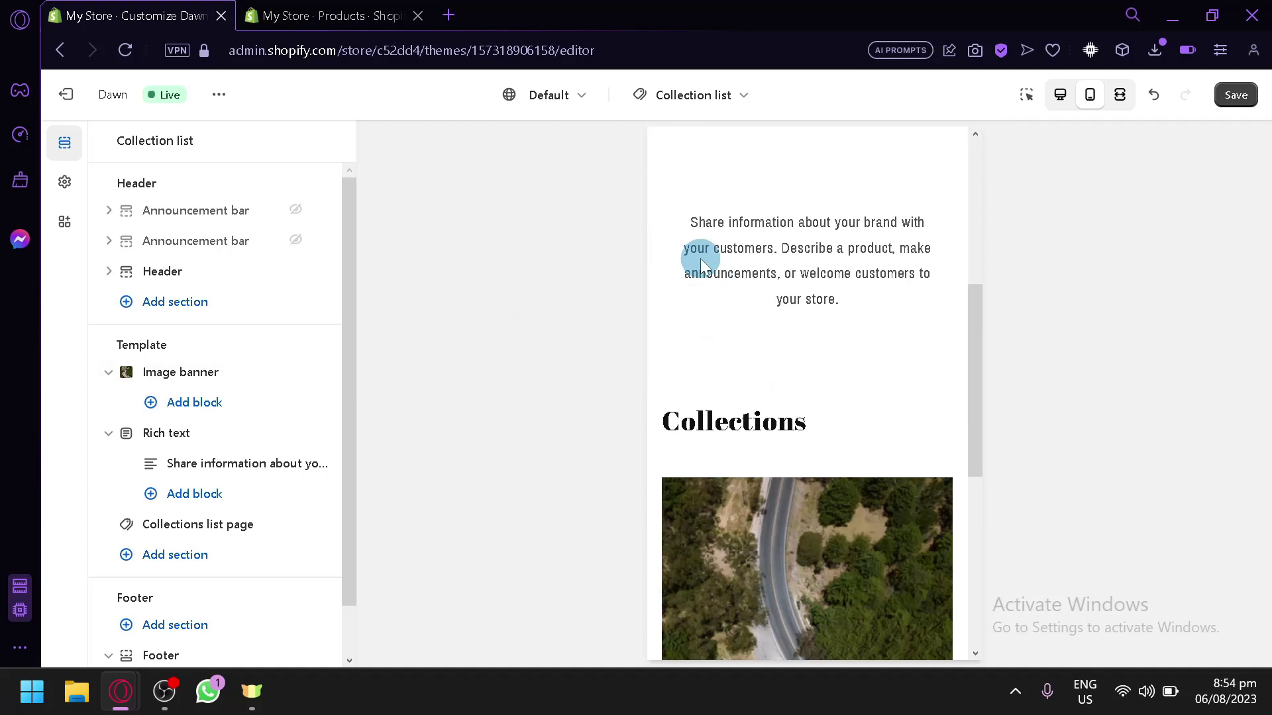
scroll(715, 367, down, 7)
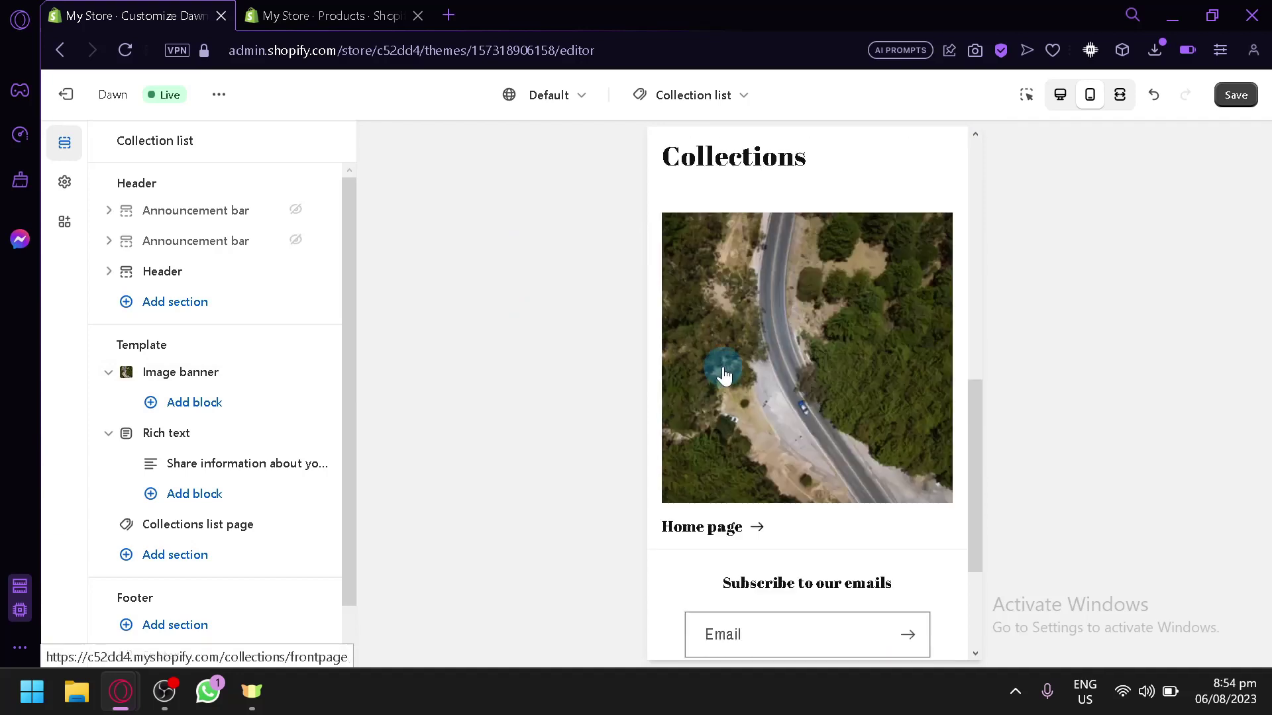
scroll(724, 364, up, 6)
scroll(735, 360, down, 2)
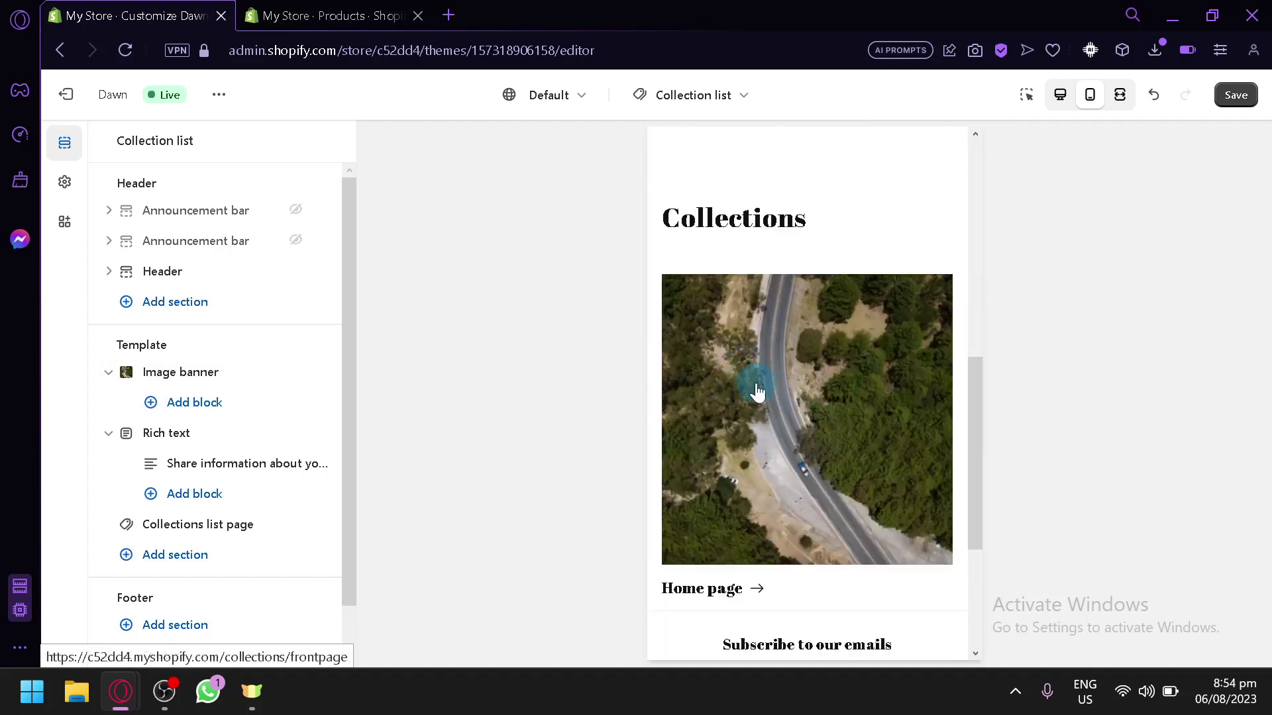
- Open the Home page collection from the preview and look over its product page listing
click(873, 366)
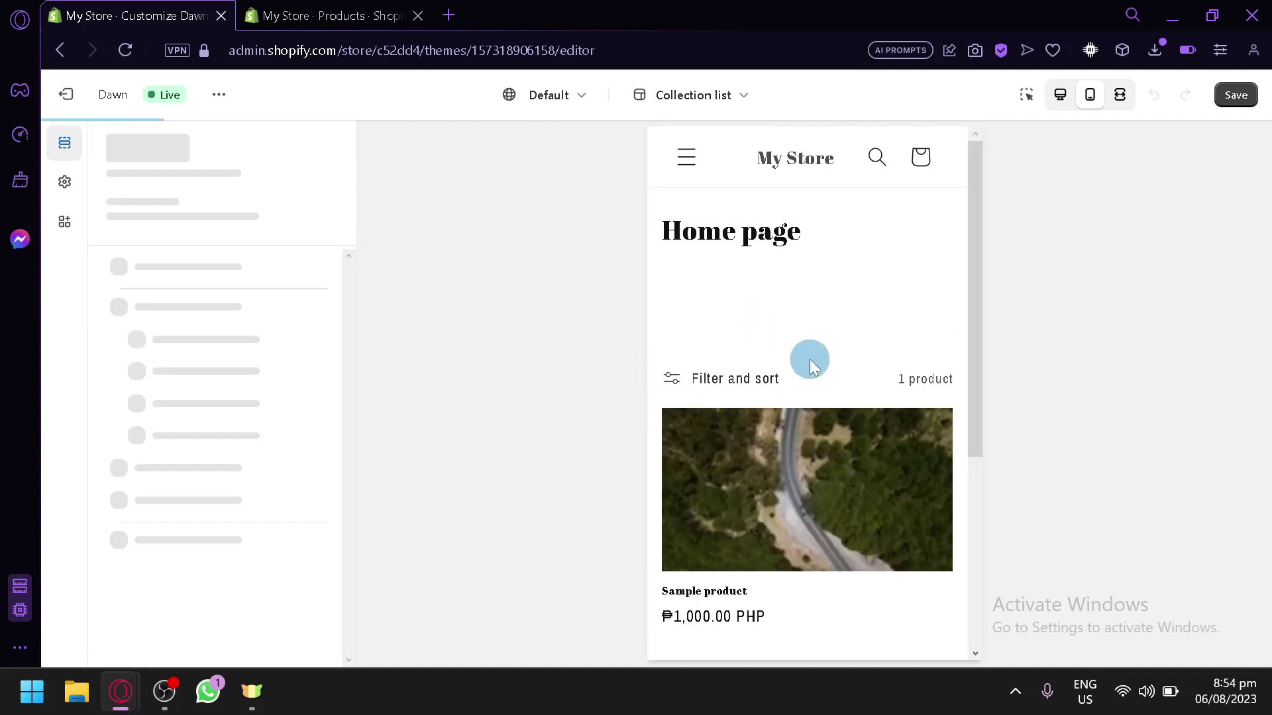
scroll(809, 397, down, 4)
scroll(832, 388, up, 4)
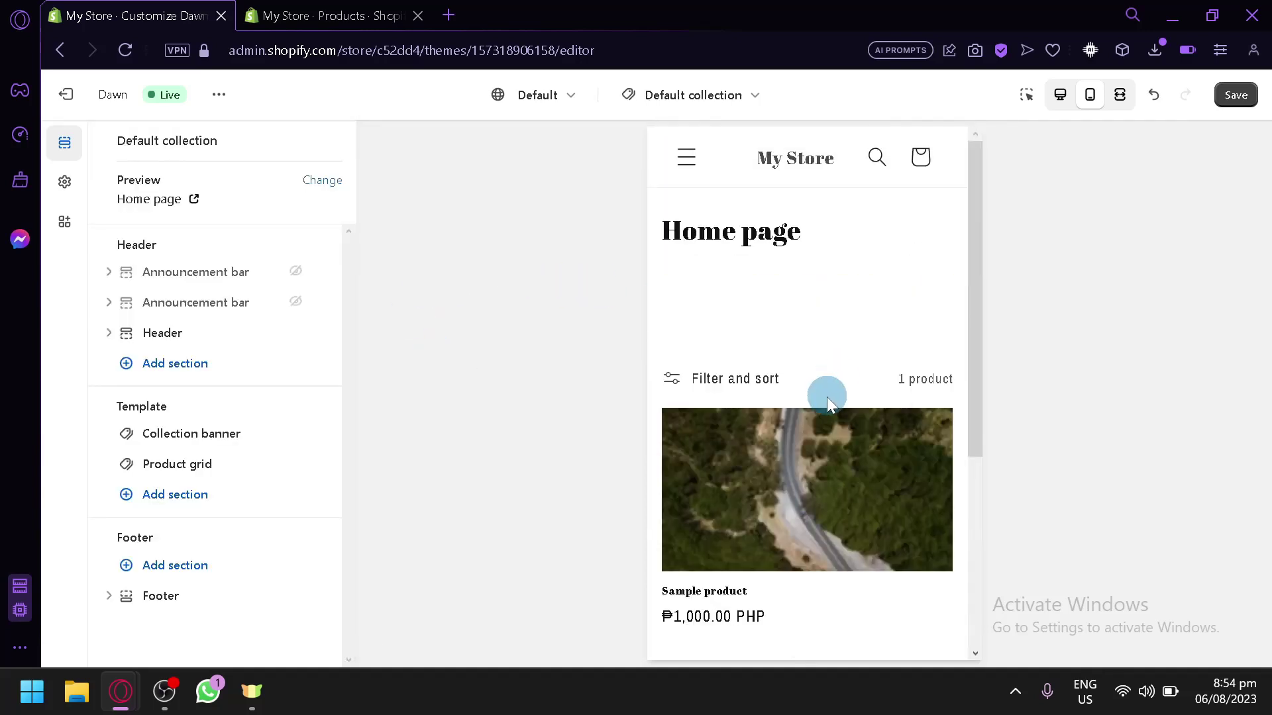
click(199, 494)
scroll(460, 434, down, 3)
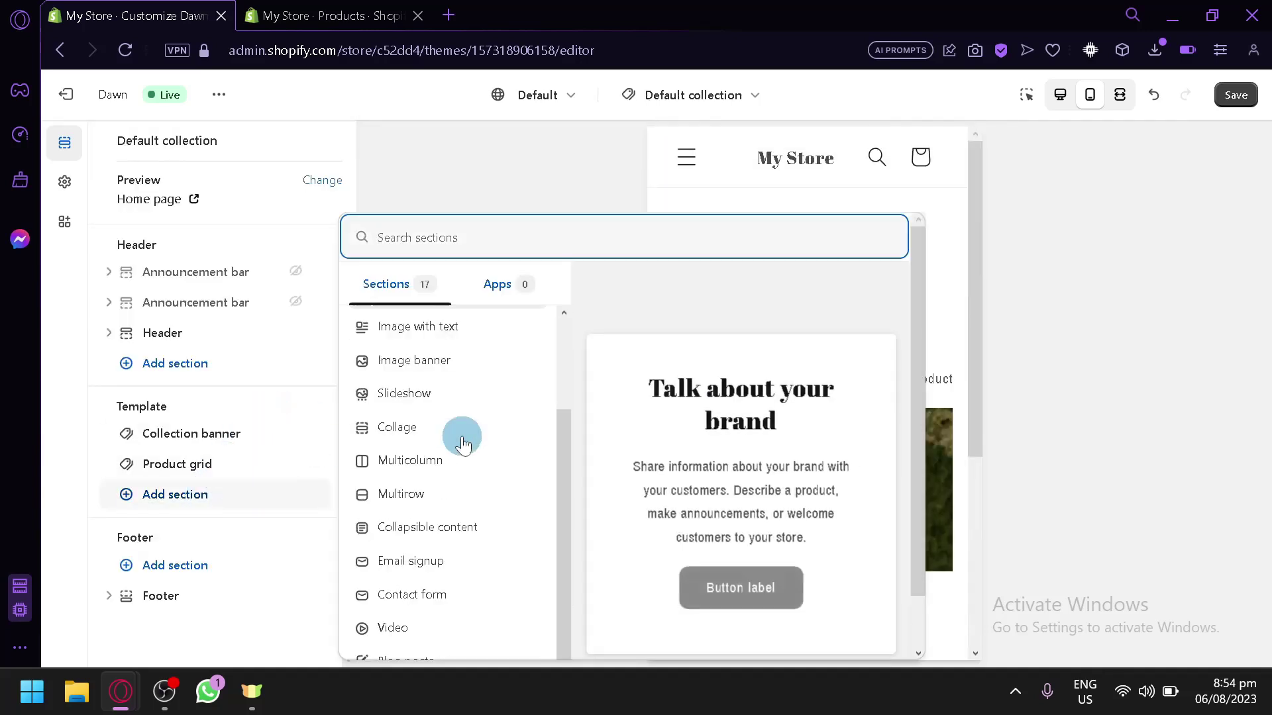
click(490, 190)
click(703, 96)
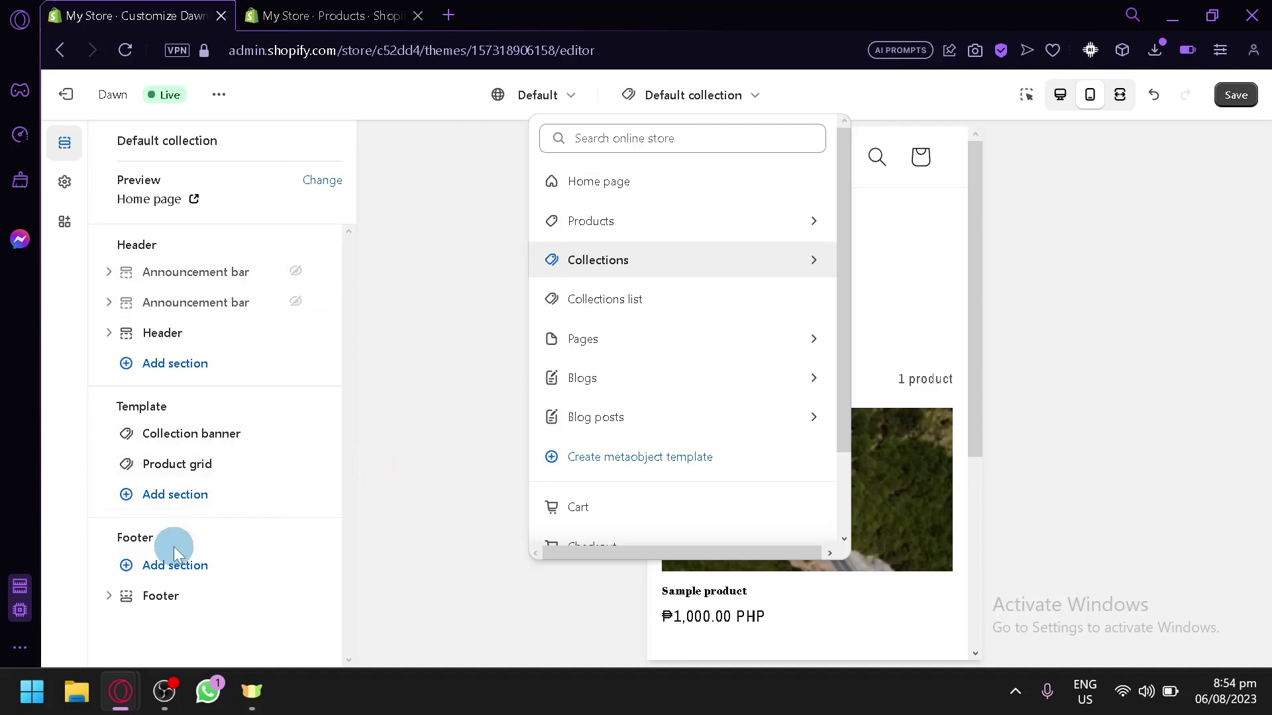
- Open the theme settings and switch the previewed template from Default collection to Cart
click(71, 180)
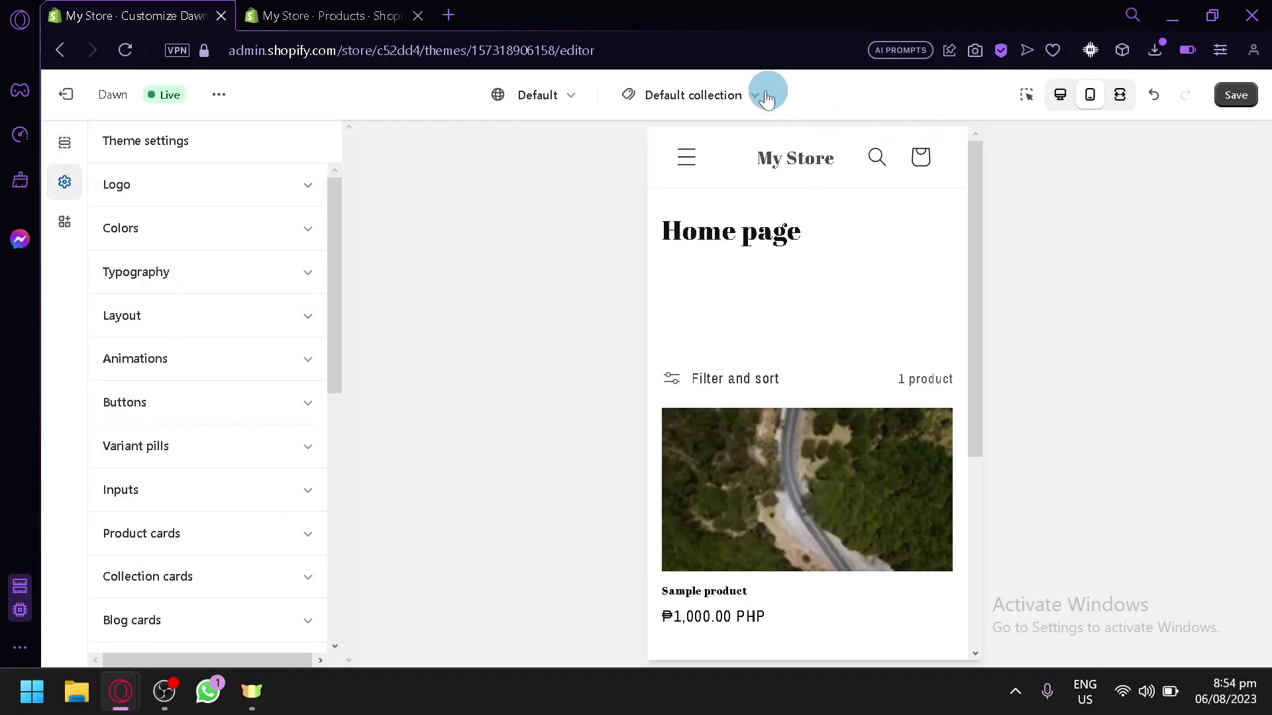
click(721, 92)
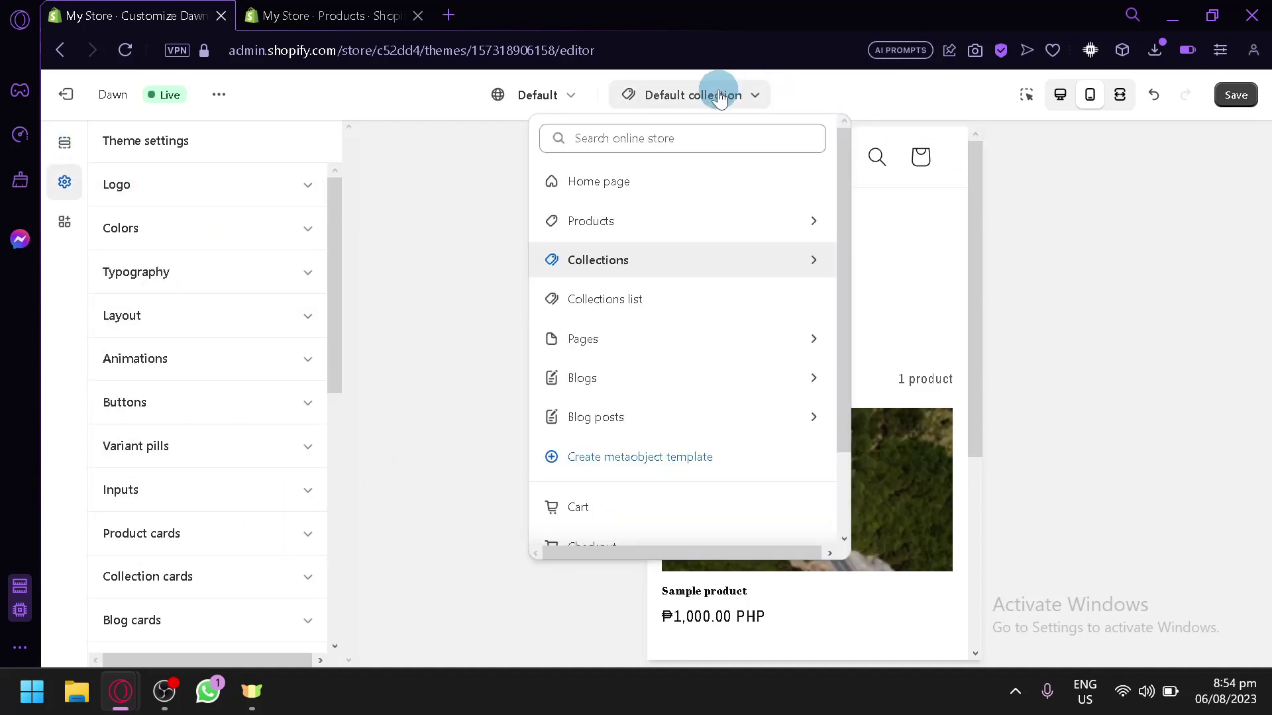
scroll(727, 400, down, 3)
click(726, 402)
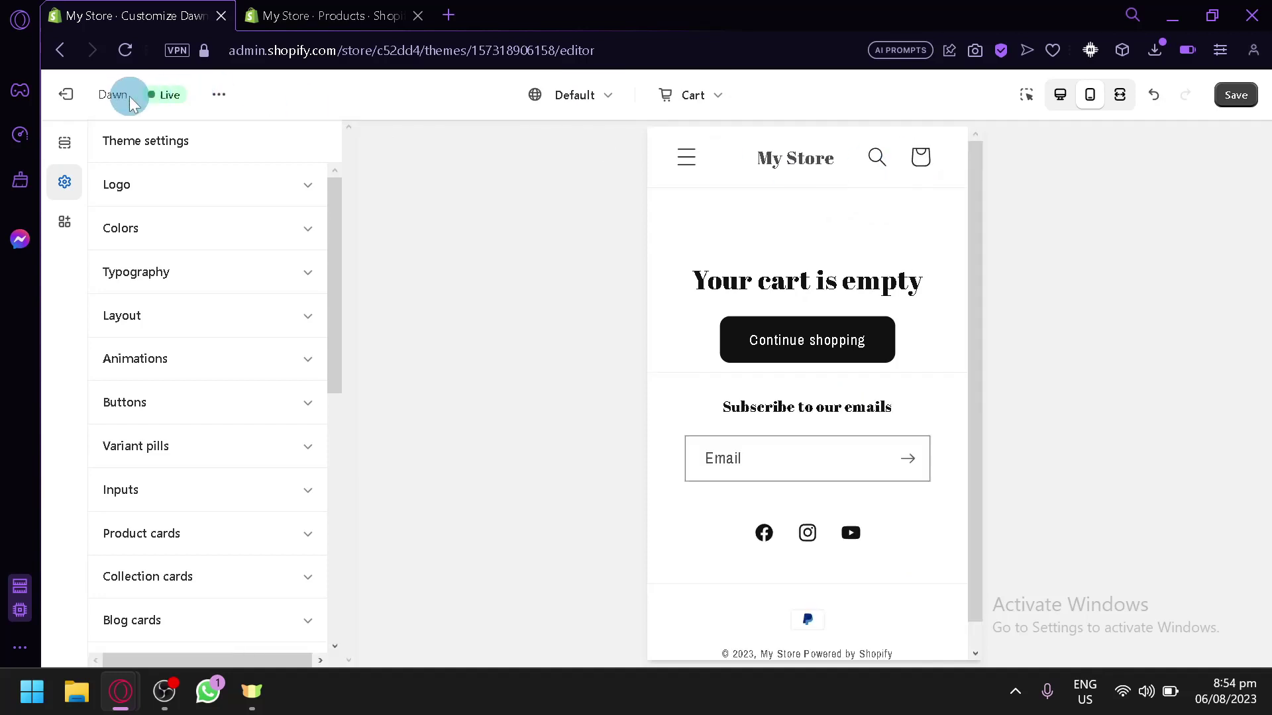
- Stay in the theme editor and save the Dawn theme customizations
click(66, 94)
click(813, 415)
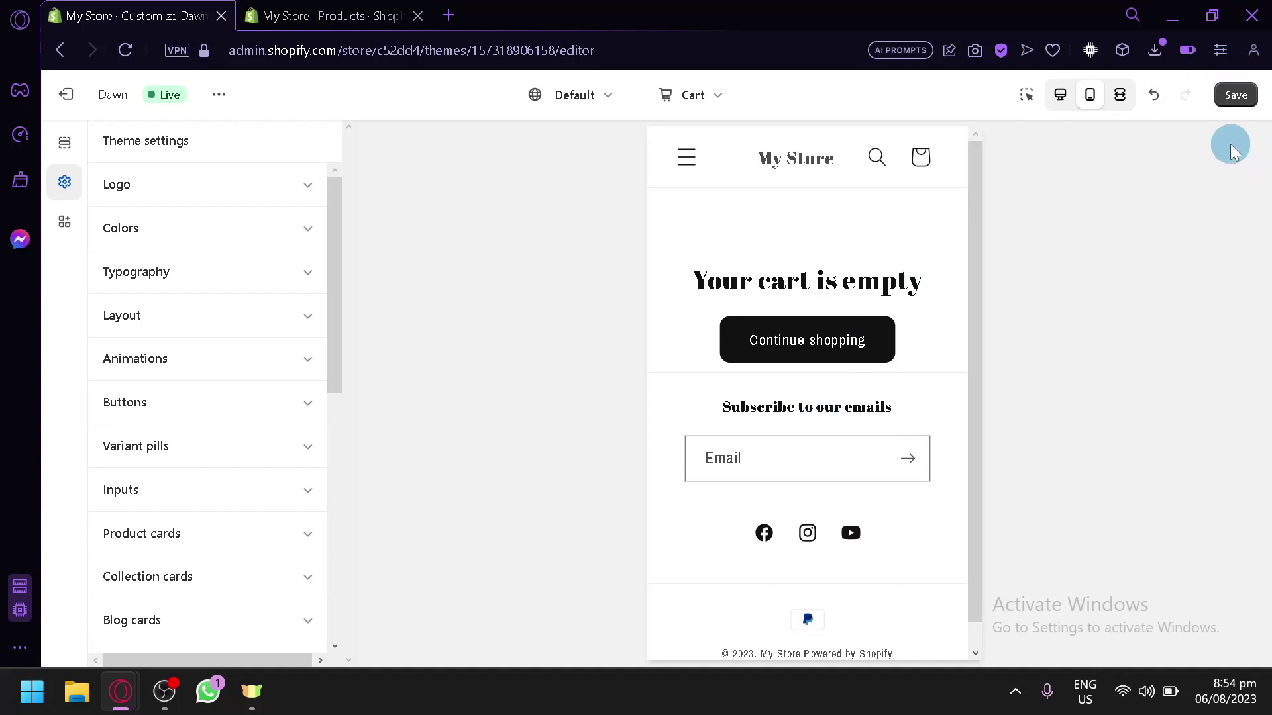
click(1231, 106)
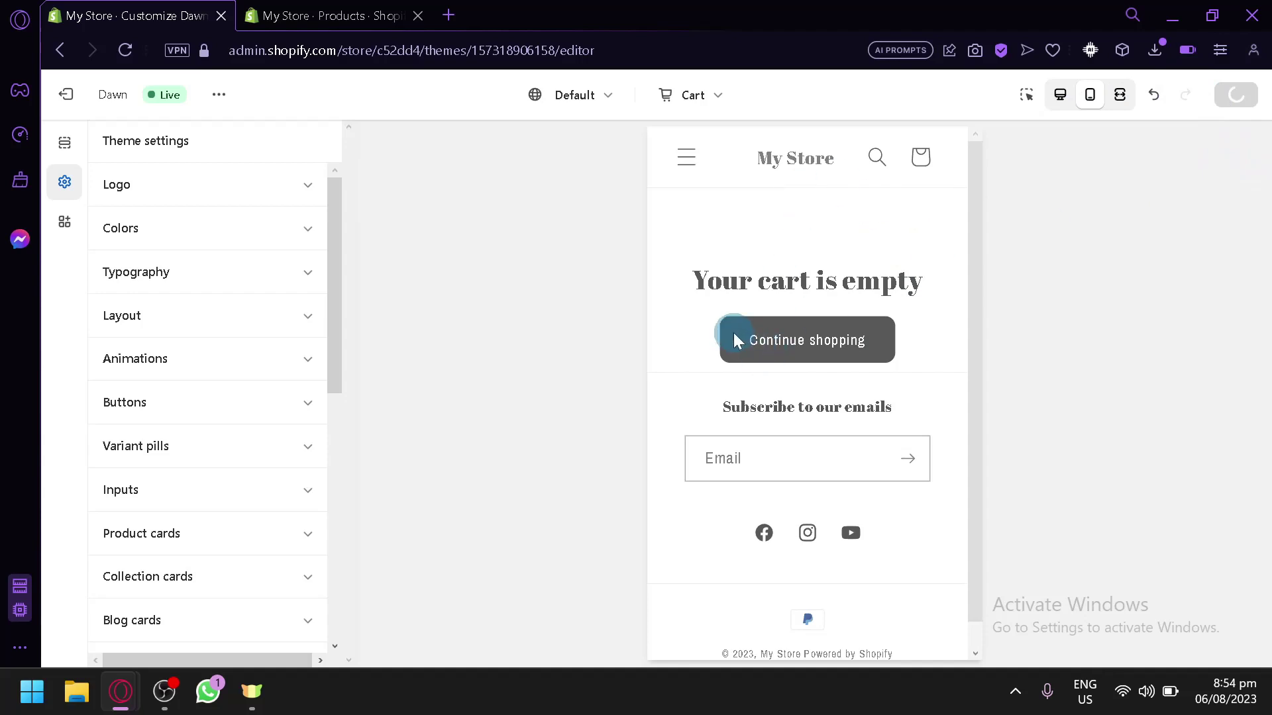
- Switch to the store admin's Home page, collapse the trial notice and review the Setup guide tasks
click(312, 14)
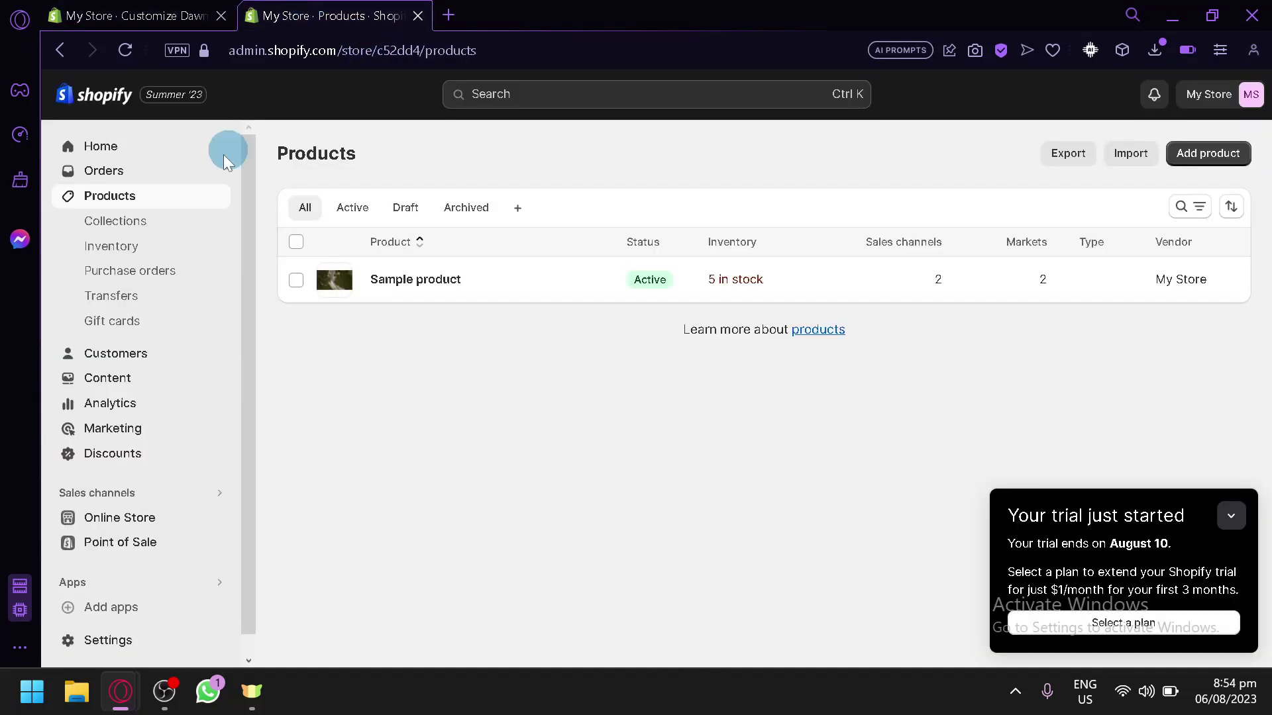
click(119, 145)
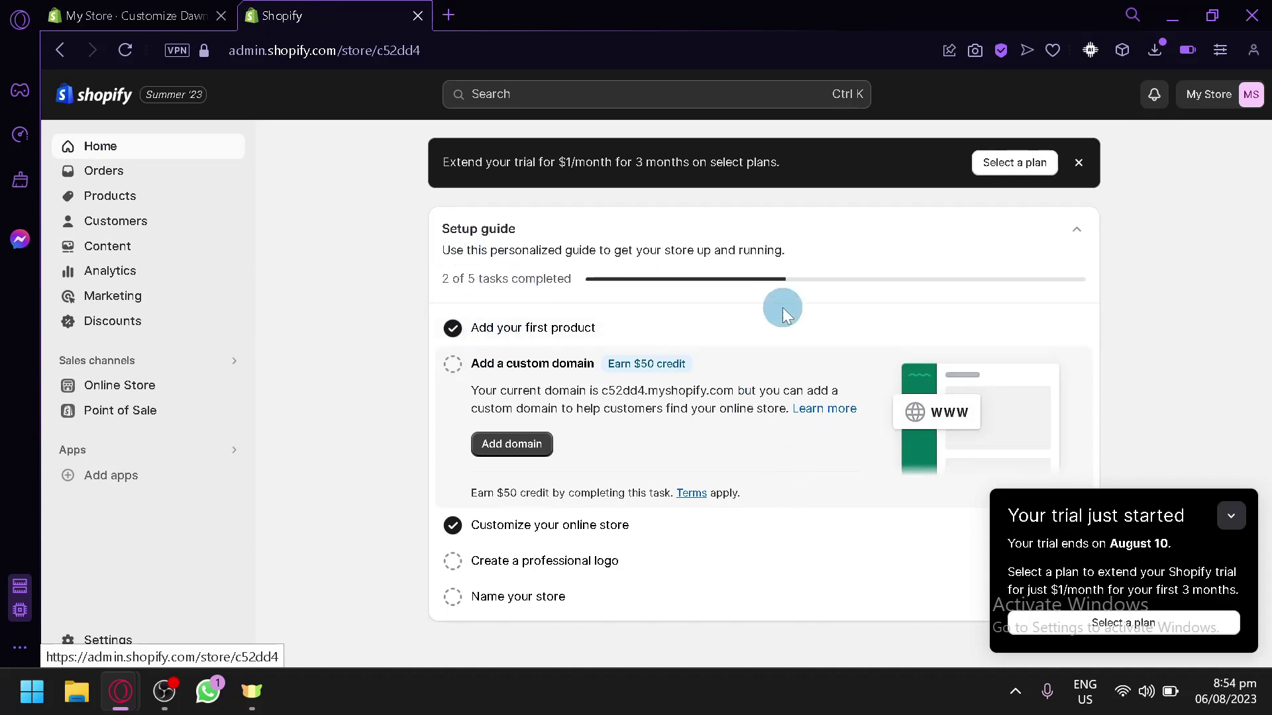
click(1231, 516)
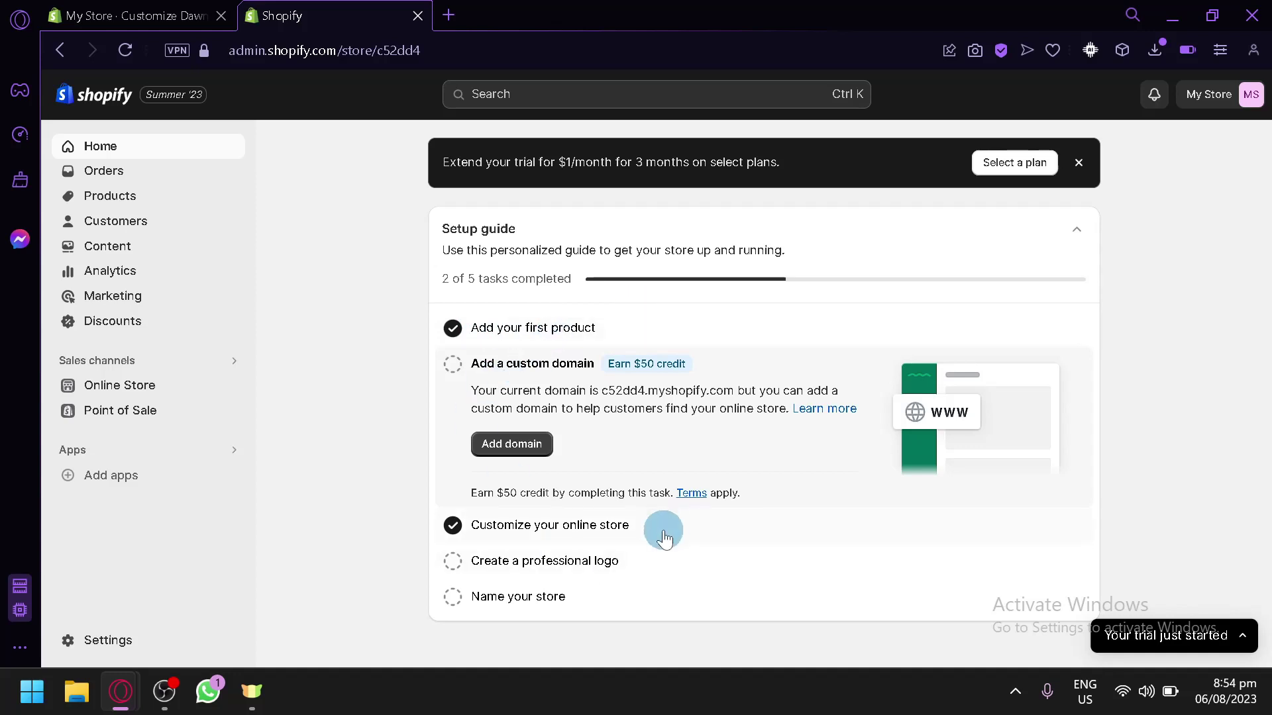
click(193, 15)
click(293, 14)
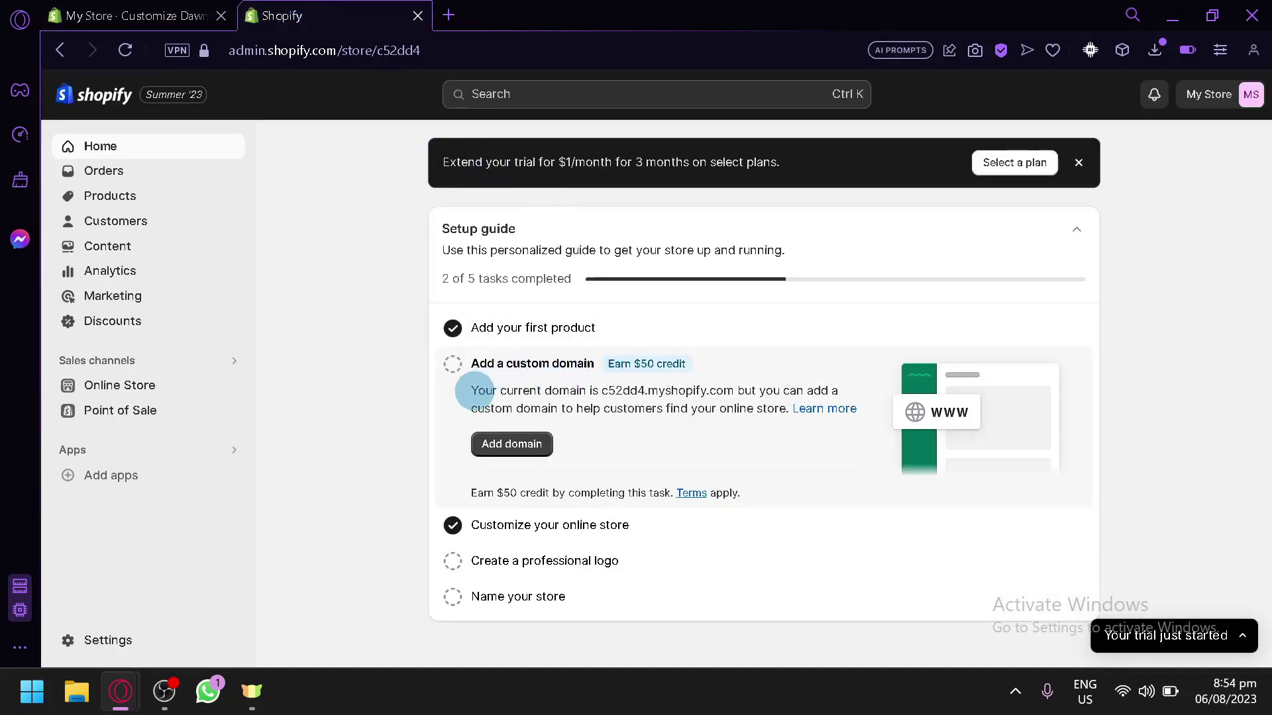
mouse_move(641, 370)
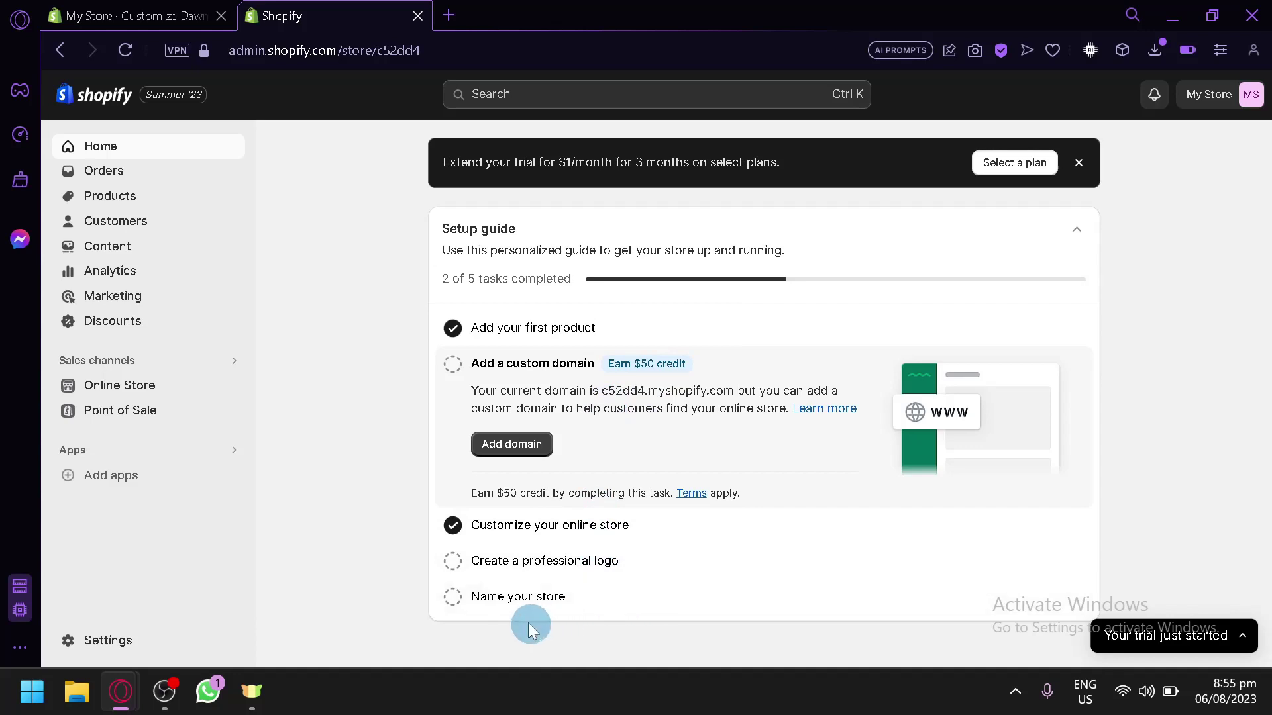
- Open the Online Store's Navigation page and read its password protection notice
click(119, 385)
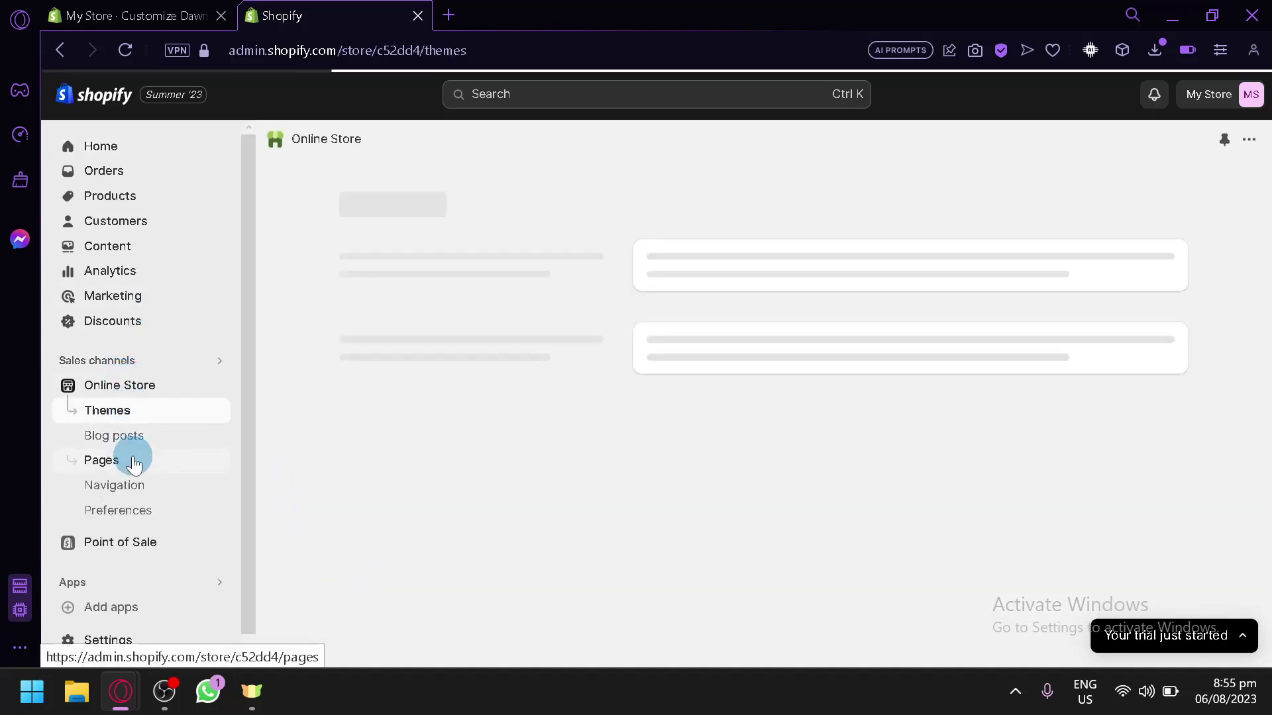
click(133, 464)
click(142, 492)
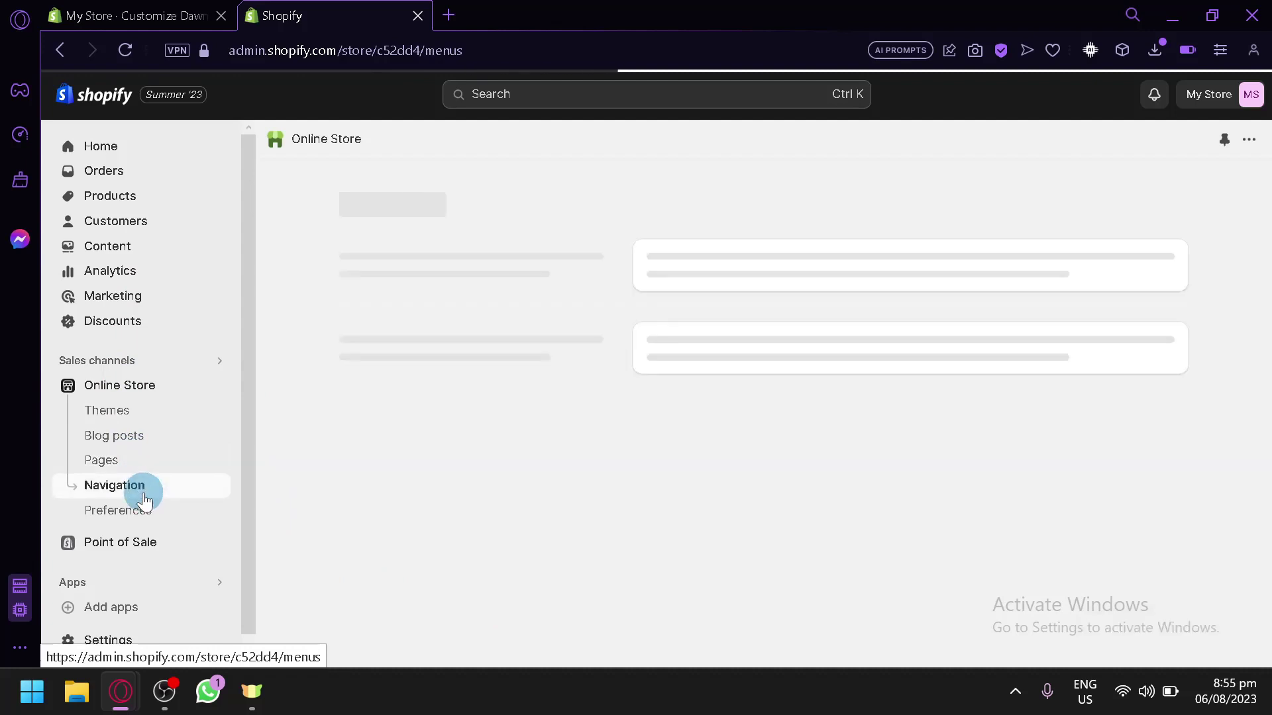
drag(392, 249, 582, 284)
click(623, 252)
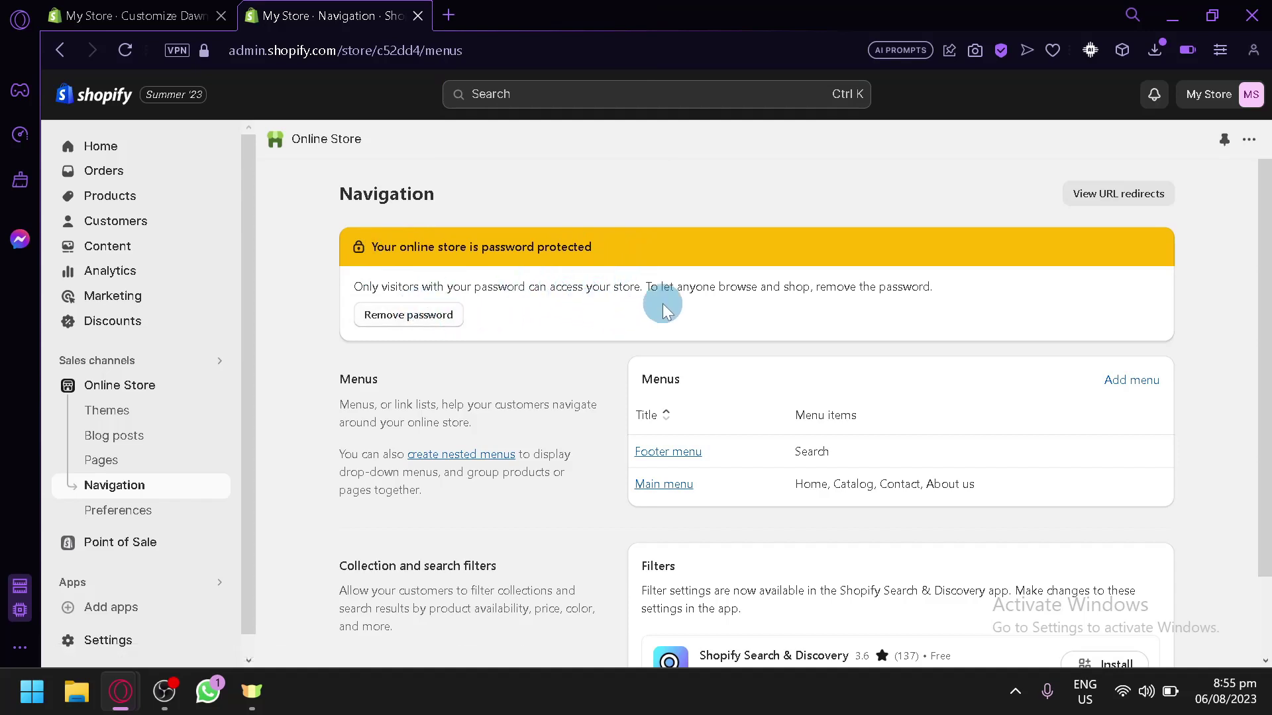
- Go from the store password settings to the plan selection and compare the Basic, Shopify and Advanced plans
click(408, 316)
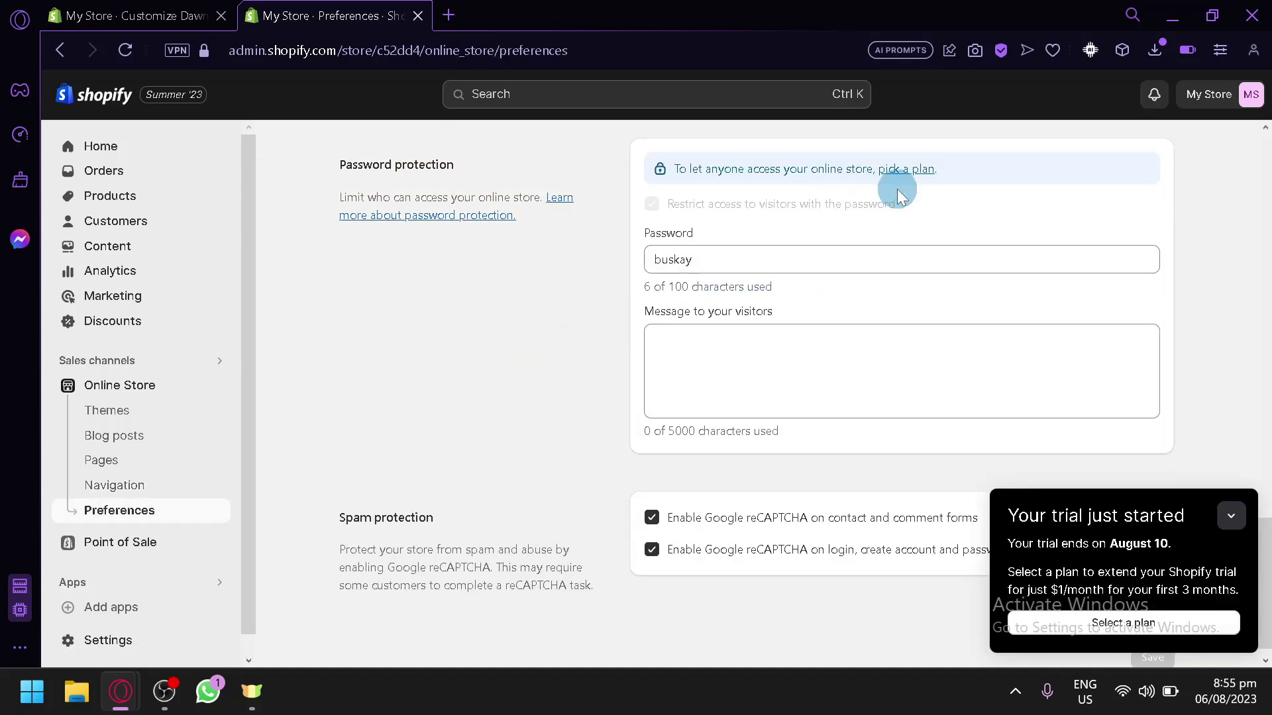
click(906, 170)
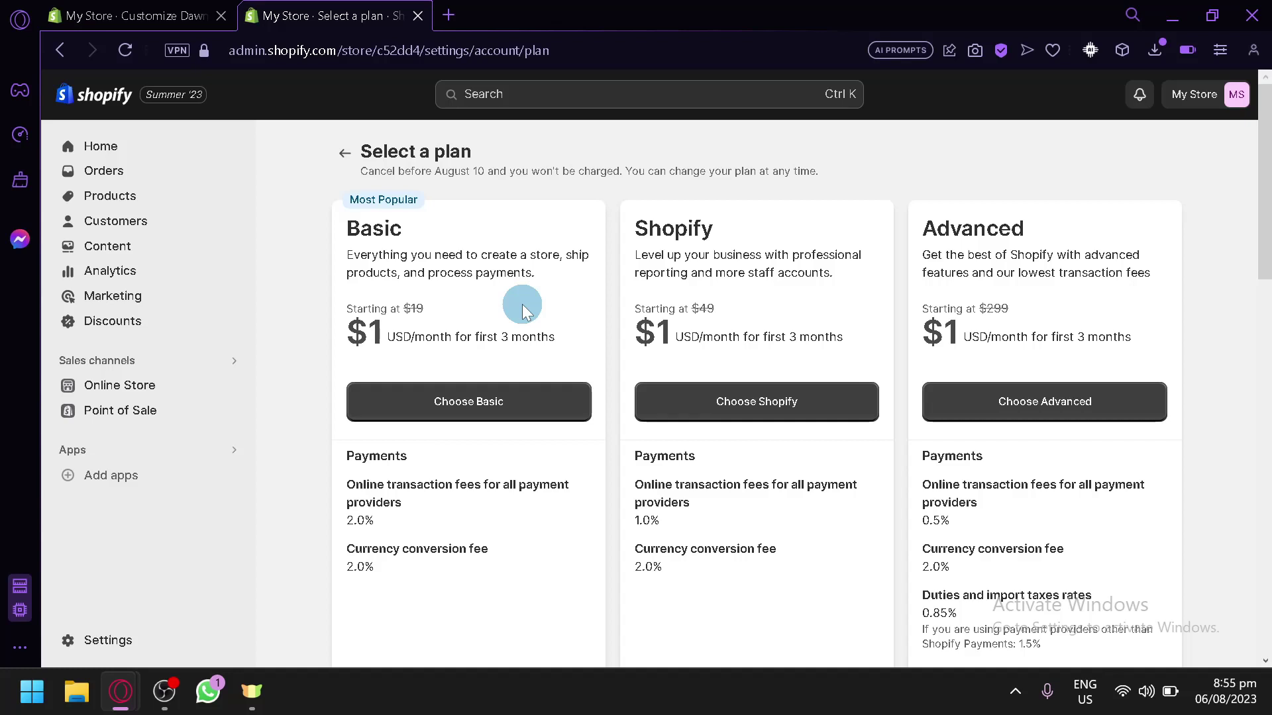
scroll(523, 311, down, 6)
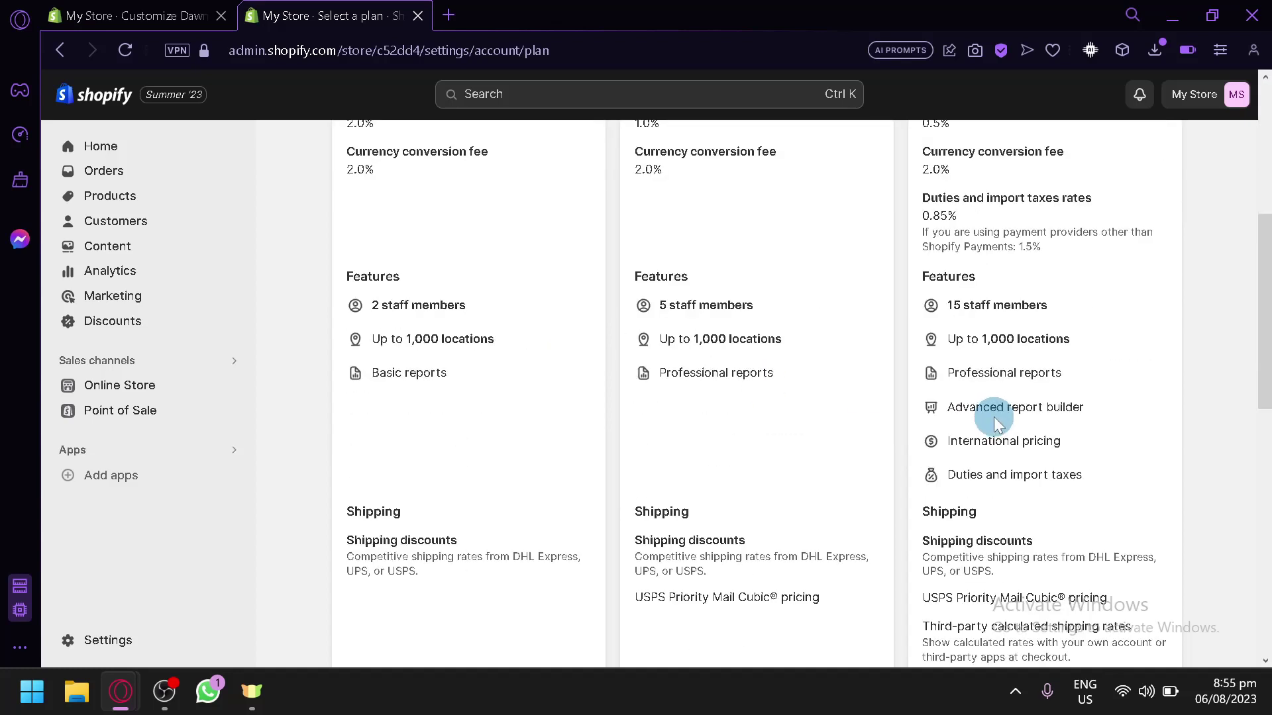
scroll(996, 422, up, 4)
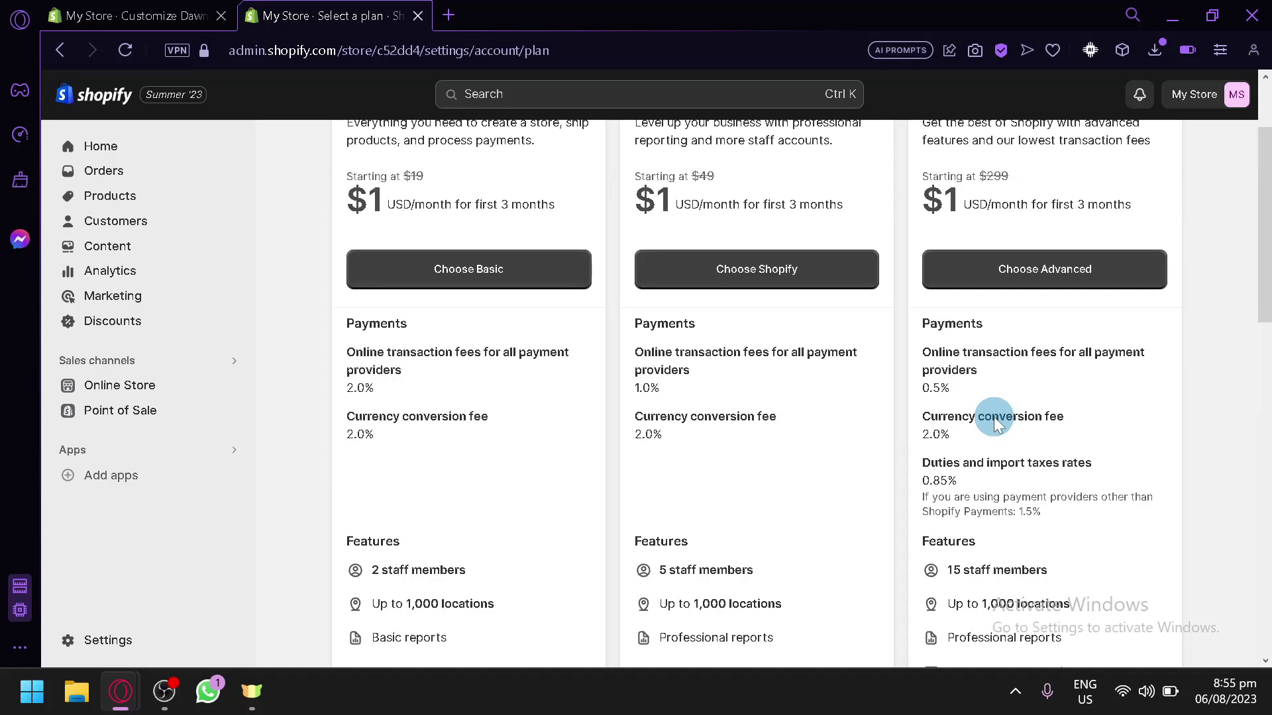
- Close the plan selection page and exit the theme editor to the Themes page
click(149, 15)
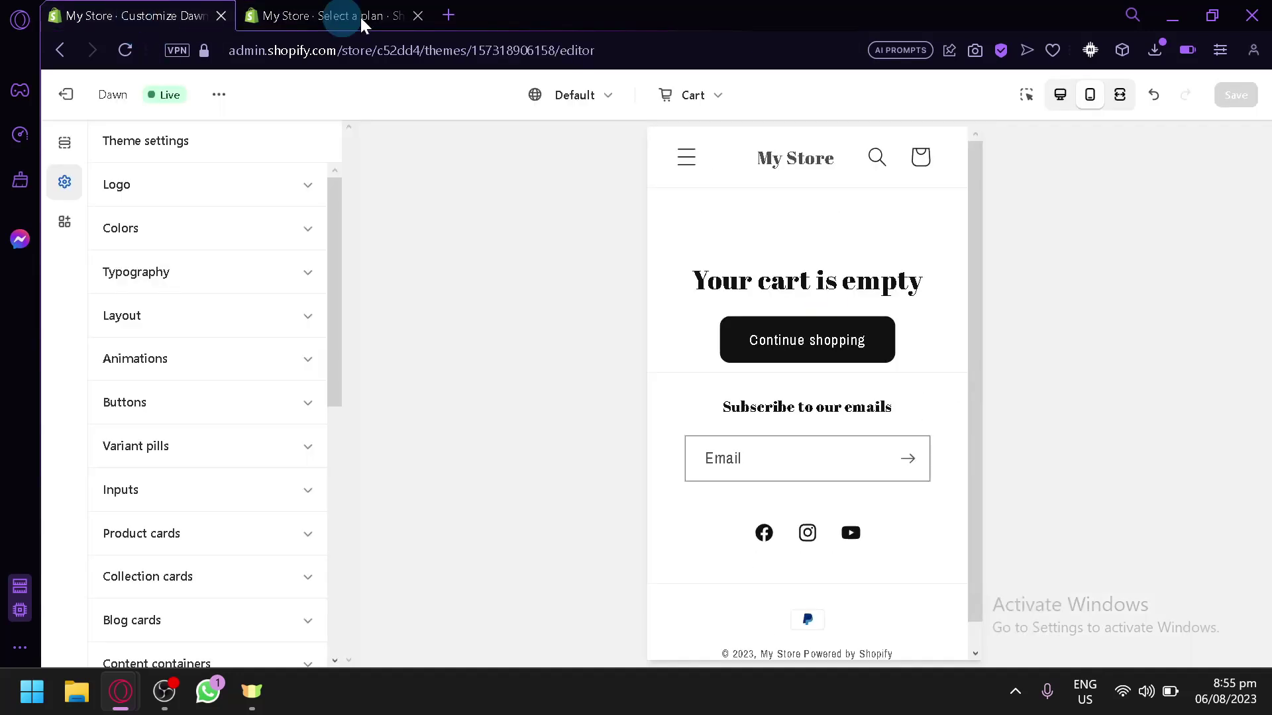
click(415, 15)
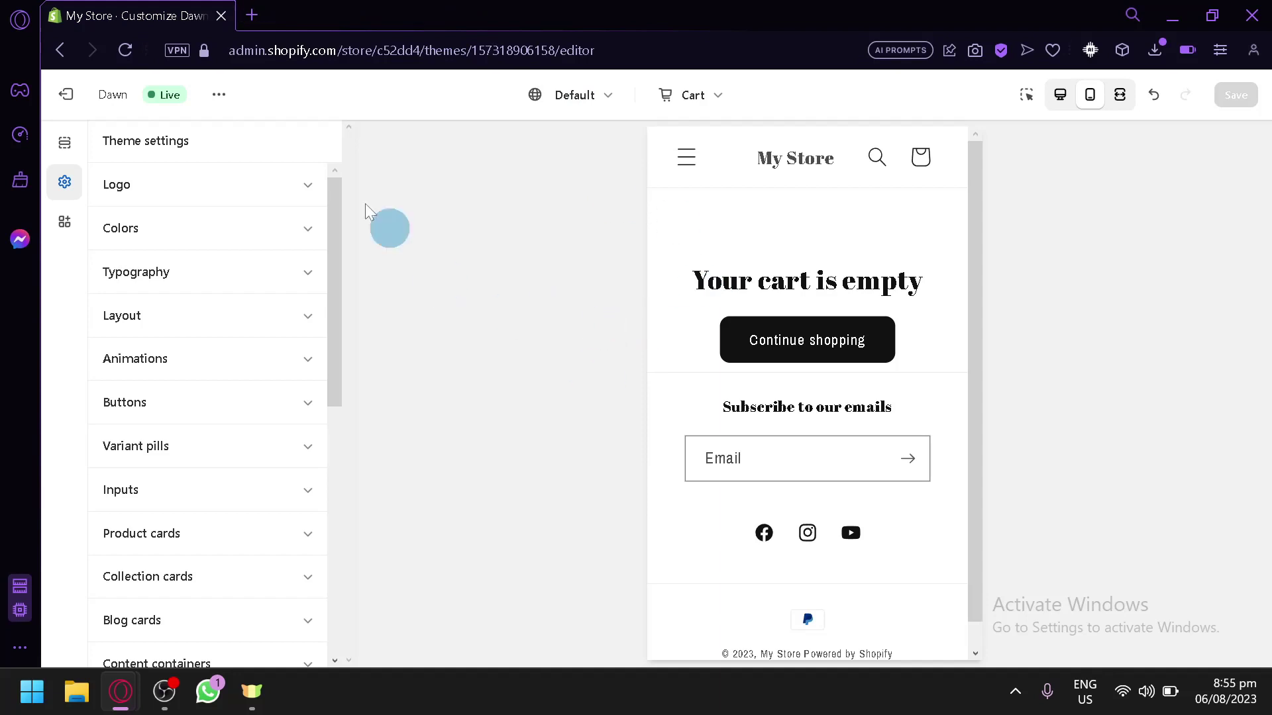
click(91, 83)
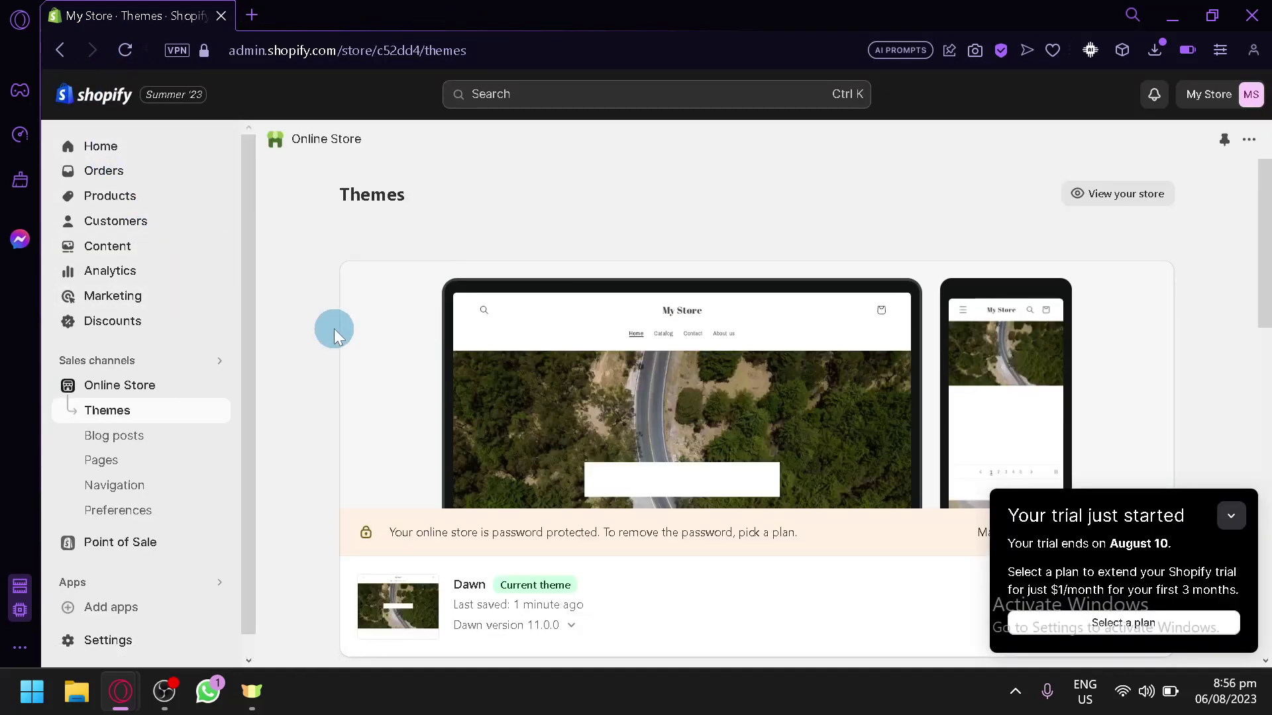
- Collapse the trial notice and look through the Themes page, including the popular free themes
scroll(476, 372, down, 2)
scroll(440, 415, up, 2)
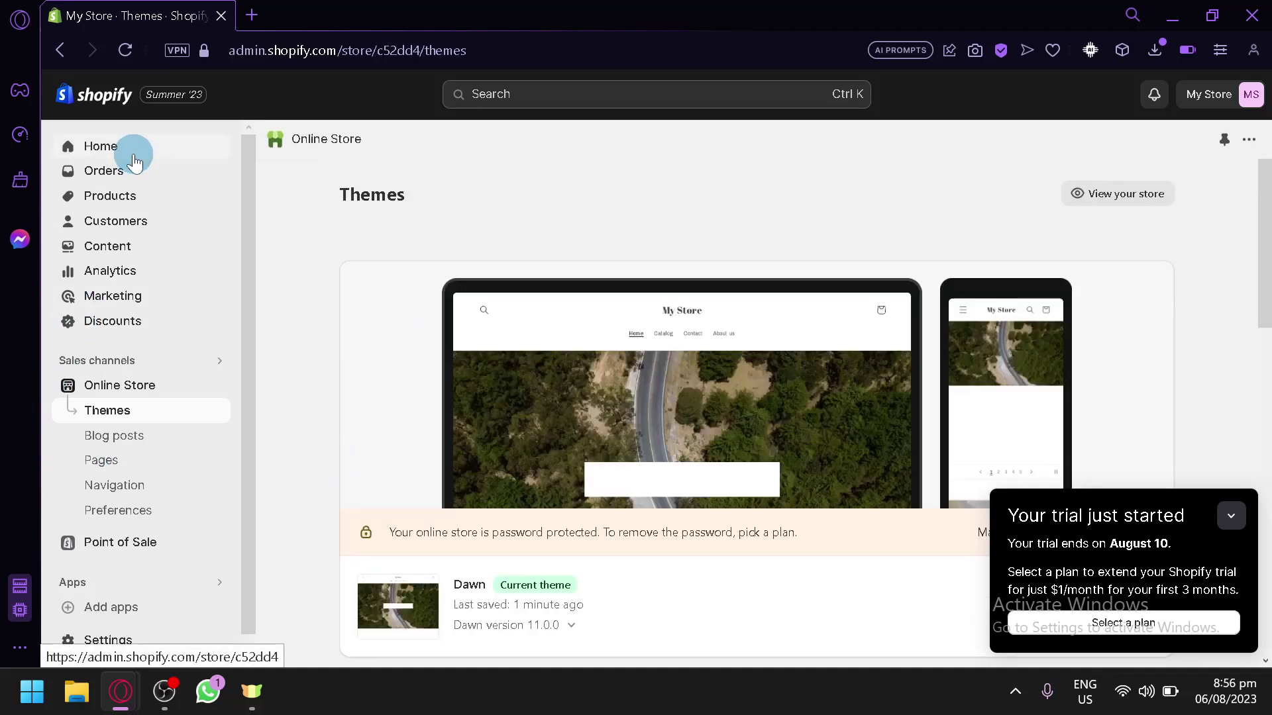
click(1230, 515)
scroll(315, 404, down, 10)
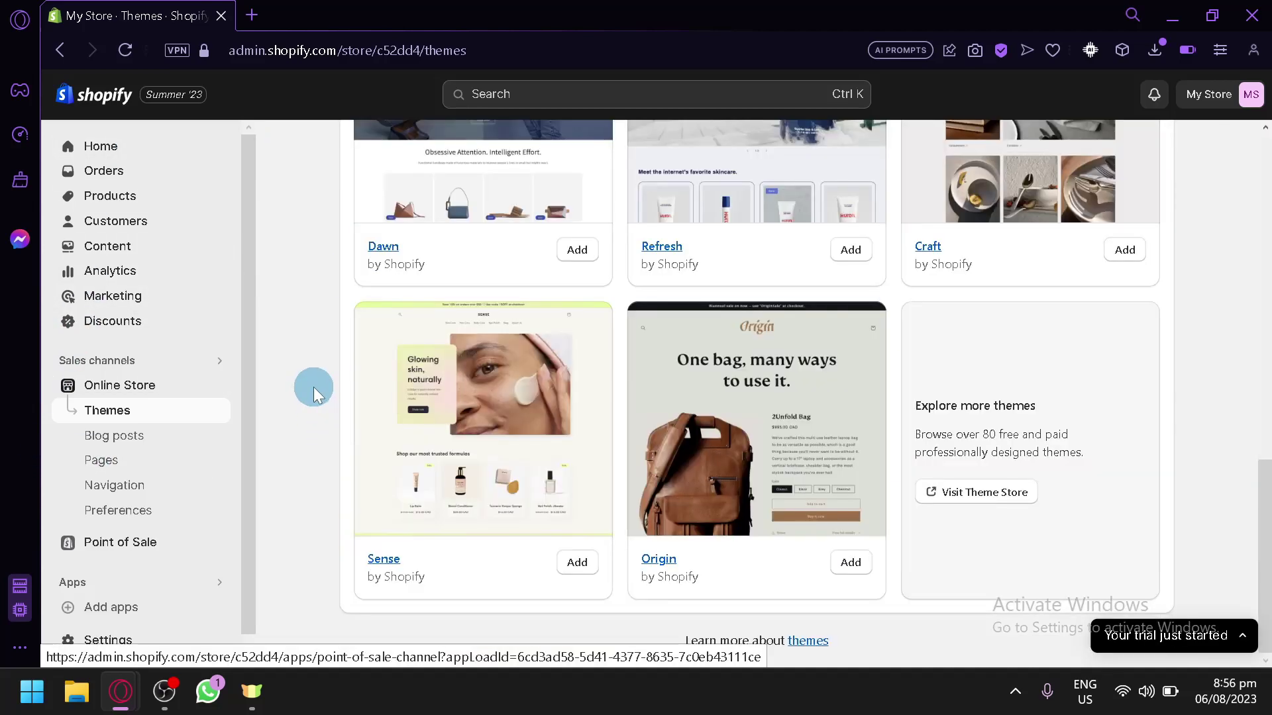
scroll(308, 386, up, 7)
scroll(308, 387, down, 3)
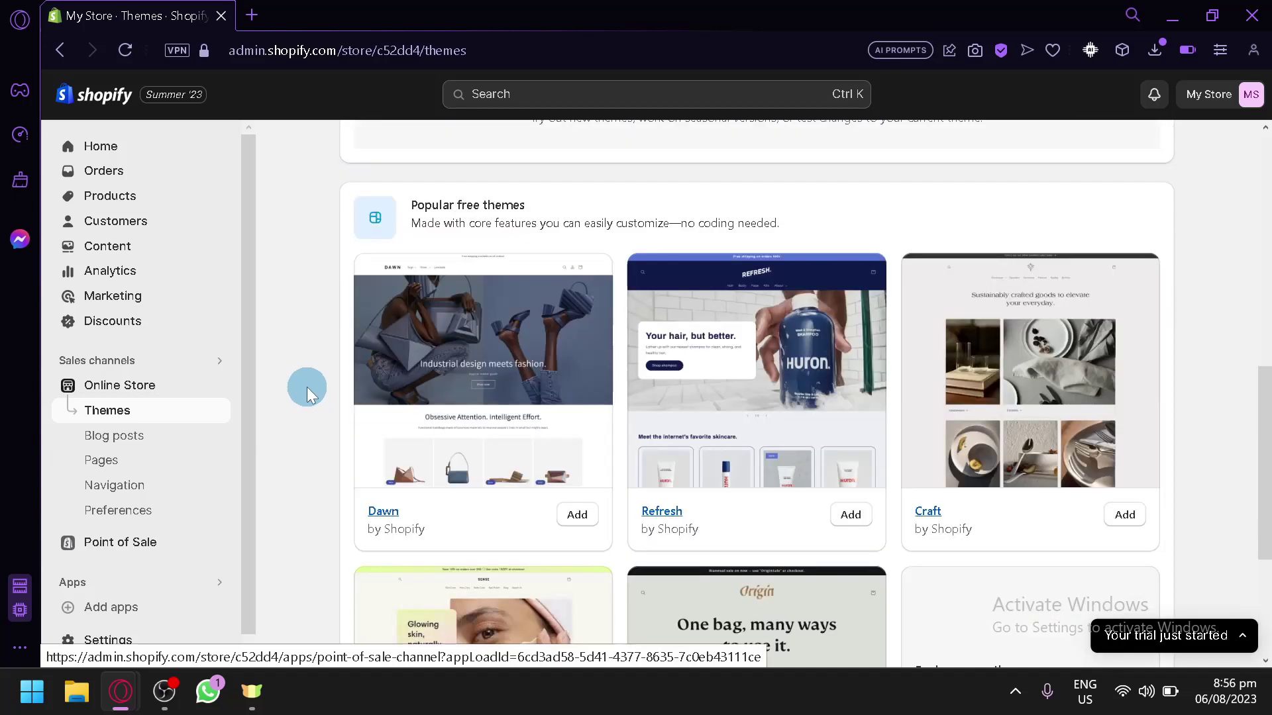
scroll(301, 381, up, 5)
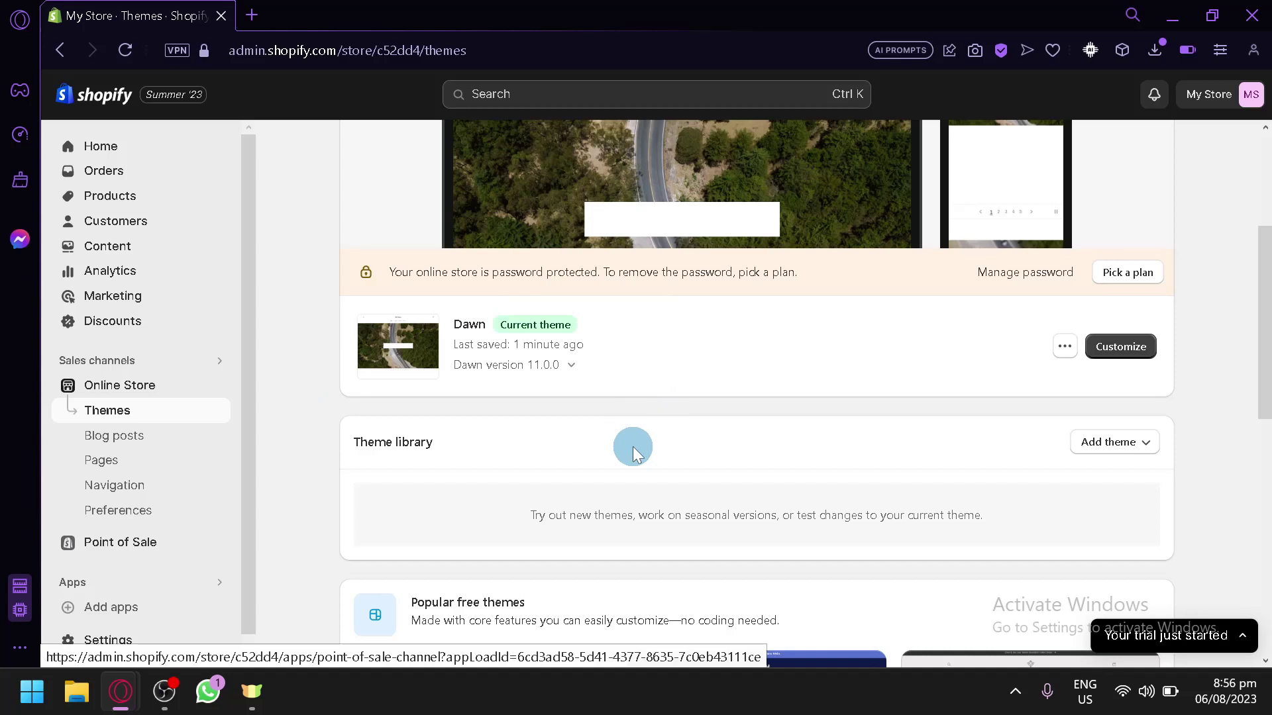
- Preview the live Dawn theme and look over the slideshow area of the storefront home page
click(1062, 345)
click(1039, 393)
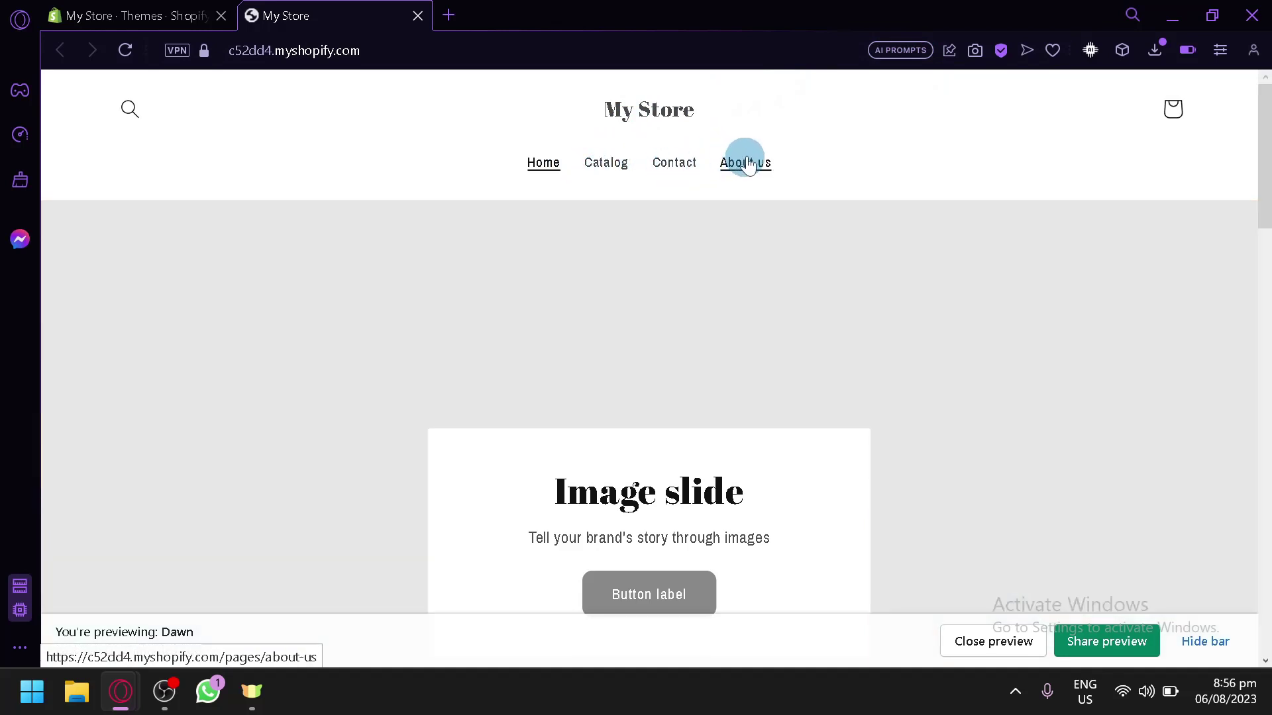
scroll(514, 280, down, 8)
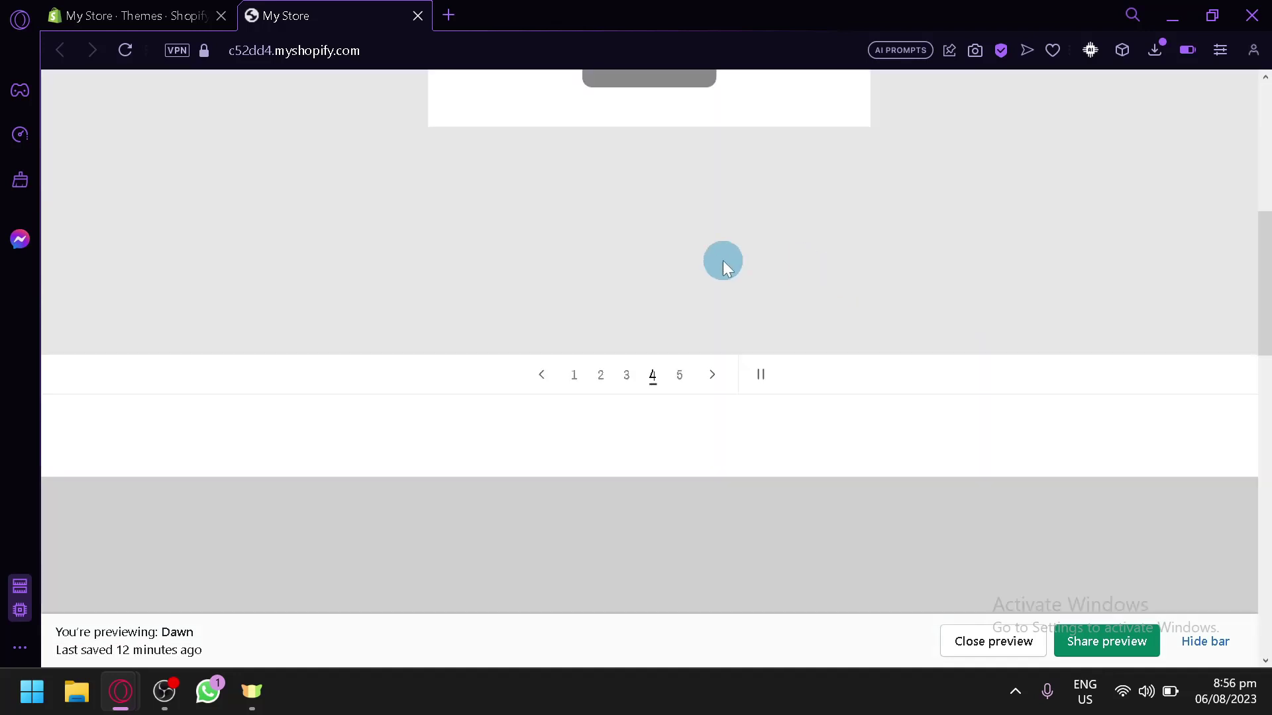
scroll(693, 292, up, 8)
scroll(882, 292, down, 4)
scroll(670, 478, down, 2)
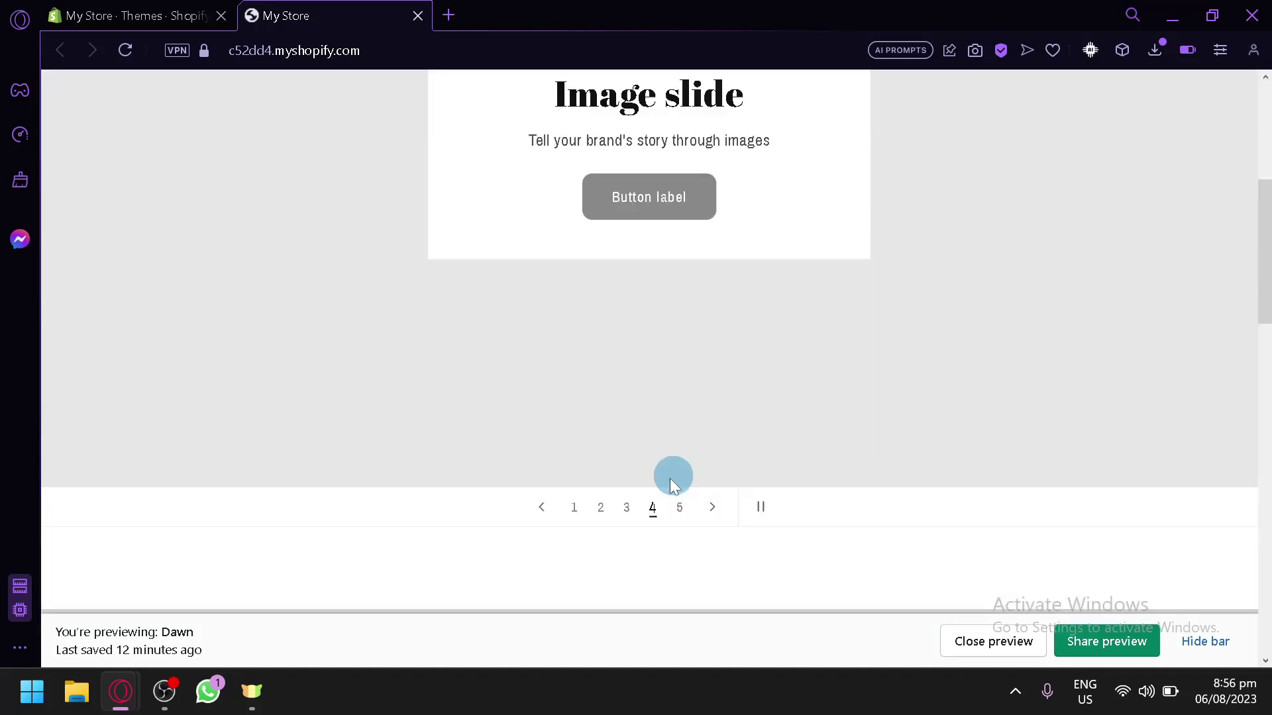
scroll(670, 479, down, 2)
- Go through the first four slides of the home page slideshow and try its autoplay pause control
click(577, 376)
scroll(578, 376, up, 6)
scroll(579, 375, down, 4)
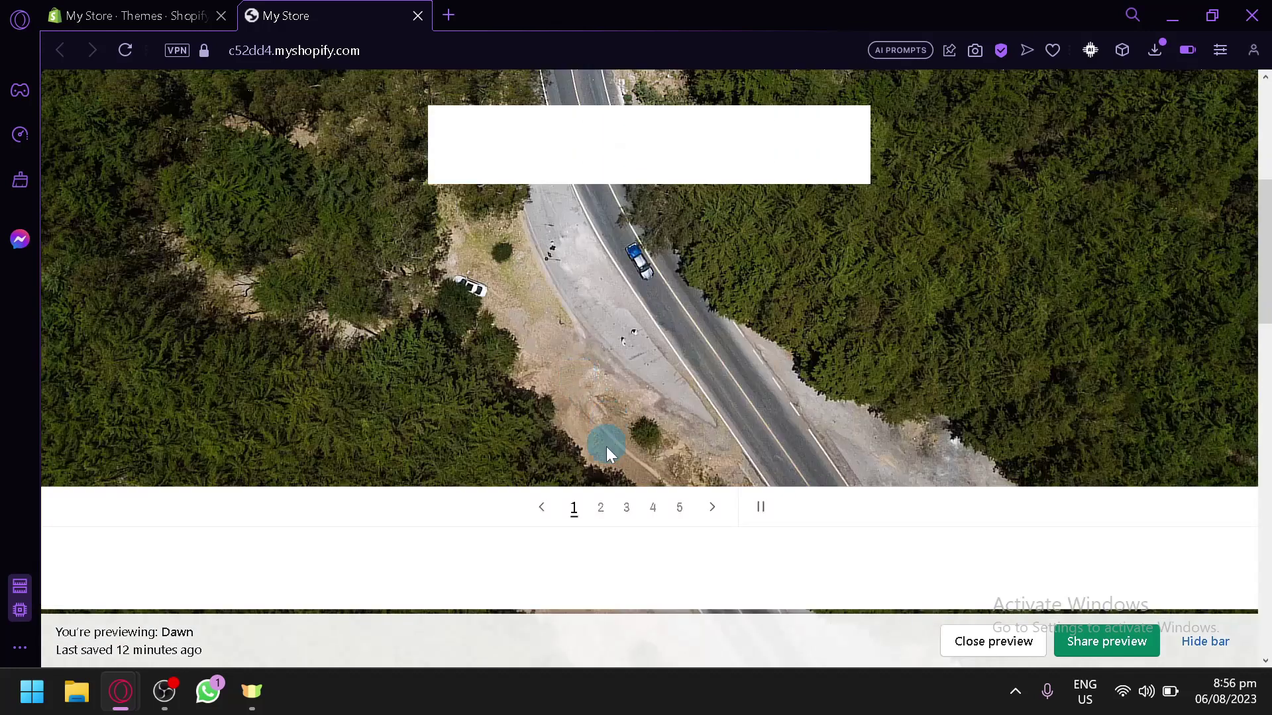
click(601, 507)
click(627, 506)
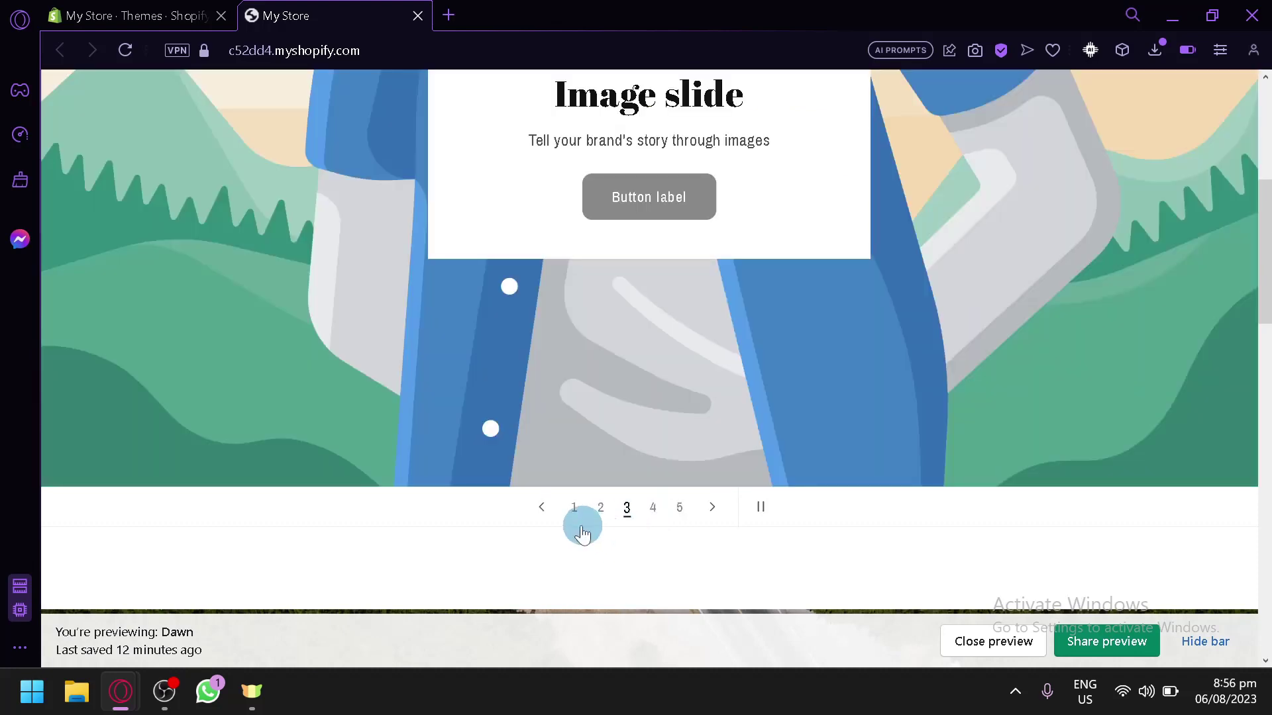
click(711, 506)
click(760, 507)
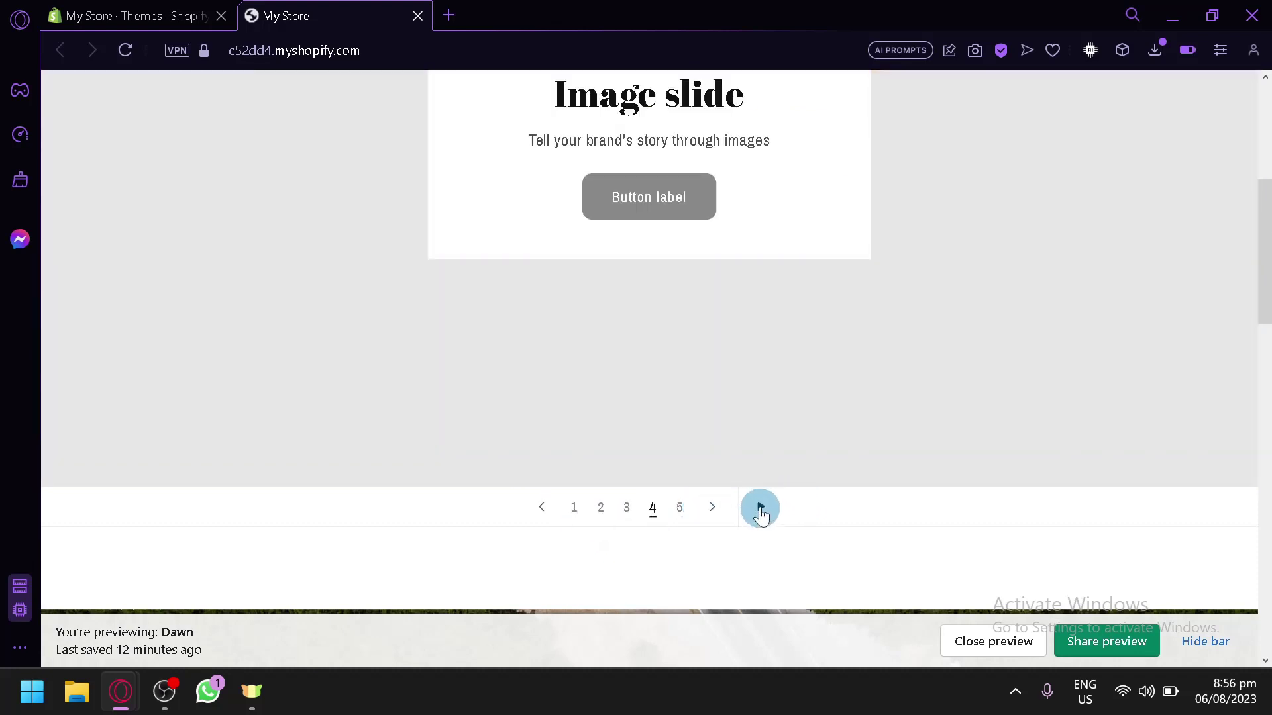
click(765, 502)
- Return the slideshow to its first slide and look down the home page to the image banner with the Shop all button
scroll(661, 457, up, 2)
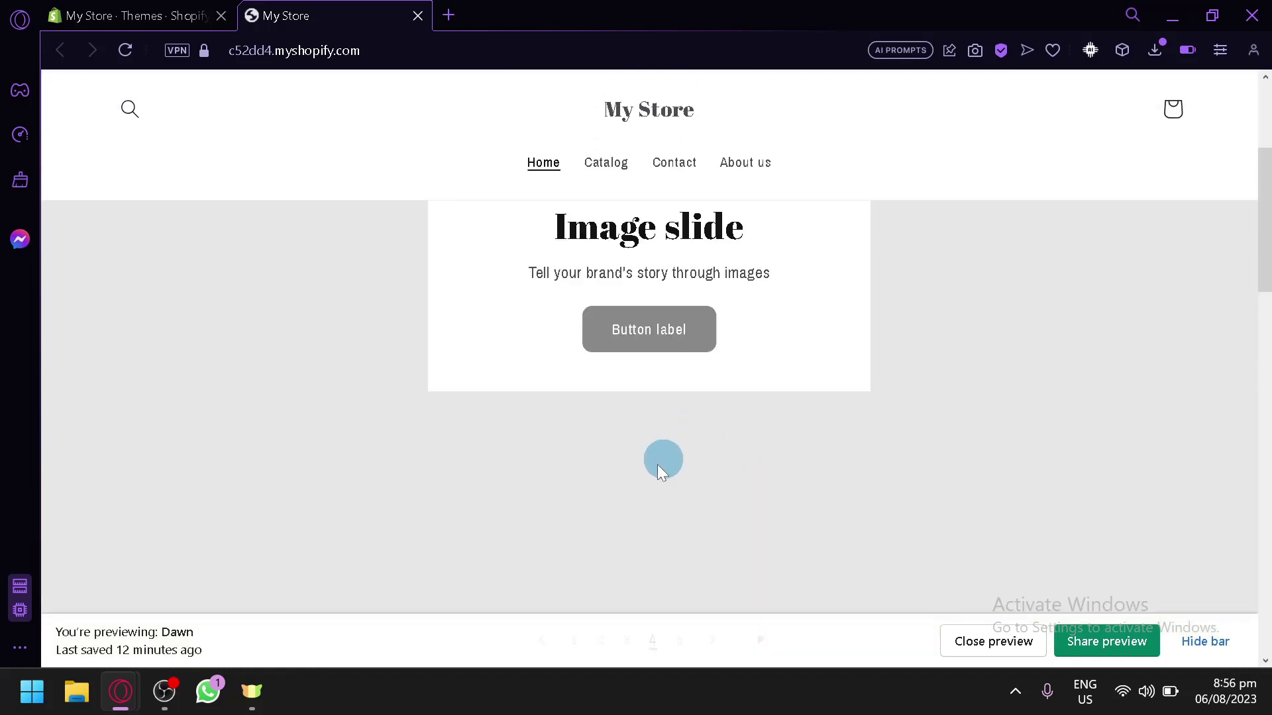
scroll(661, 457, down, 2)
click(573, 507)
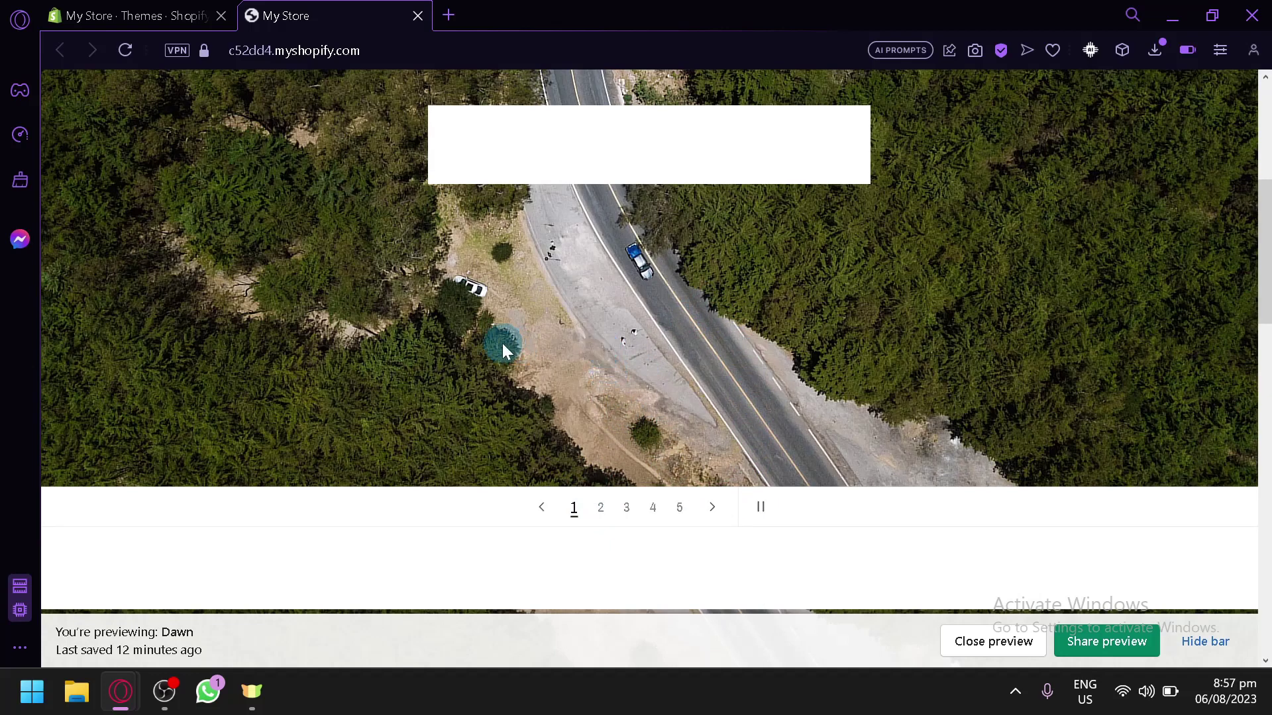
scroll(502, 343, up, 3)
scroll(639, 336, down, 3)
scroll(459, 274, down, 10)
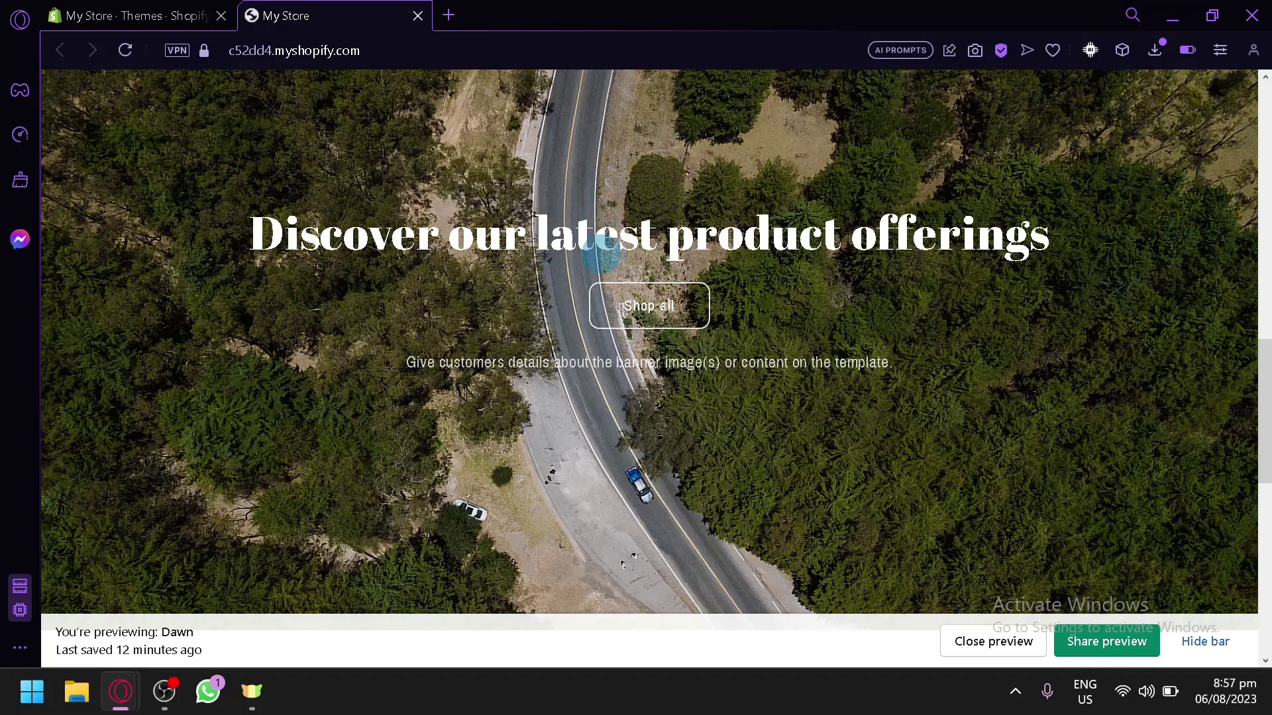
- Look over the home page's Featured products section and open the Sample product page to view its details
scroll(729, 272, down, 10)
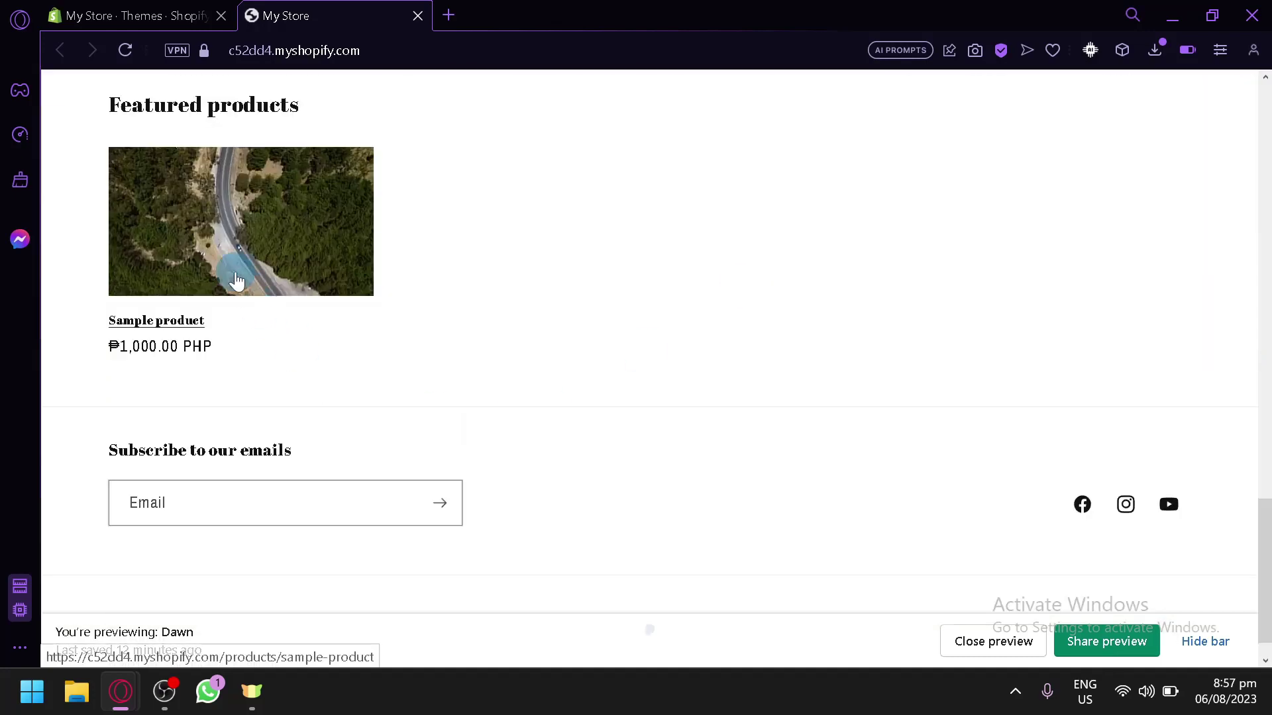
scroll(284, 265, down, 1)
scroll(355, 293, up, 2)
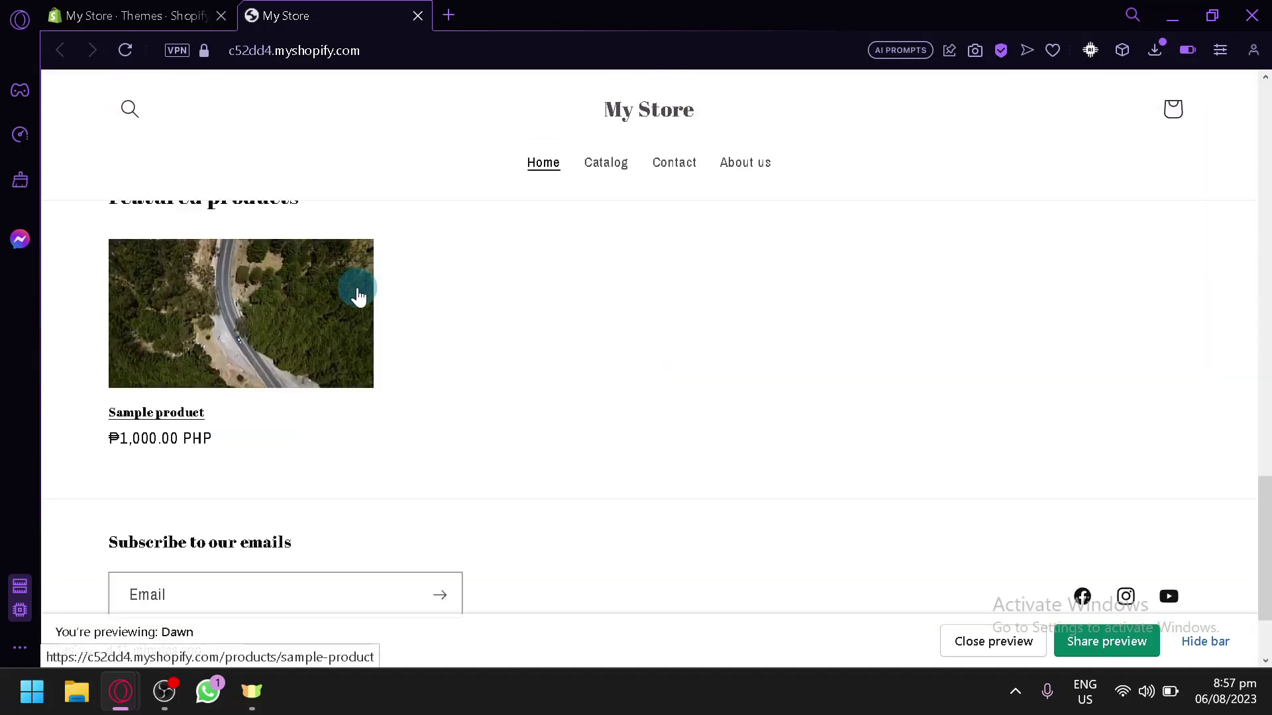
scroll(339, 263, down, 2)
scroll(728, 219, up, 12)
scroll(696, 280, down, 12)
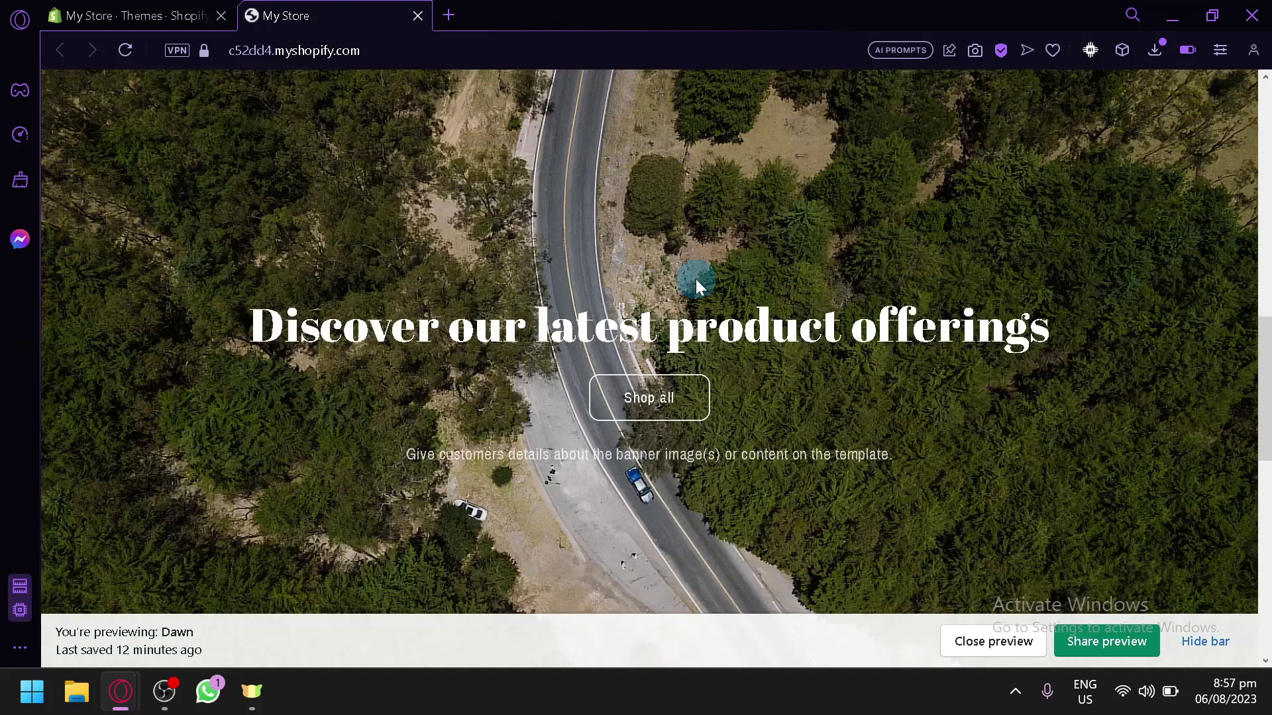
click(204, 211)
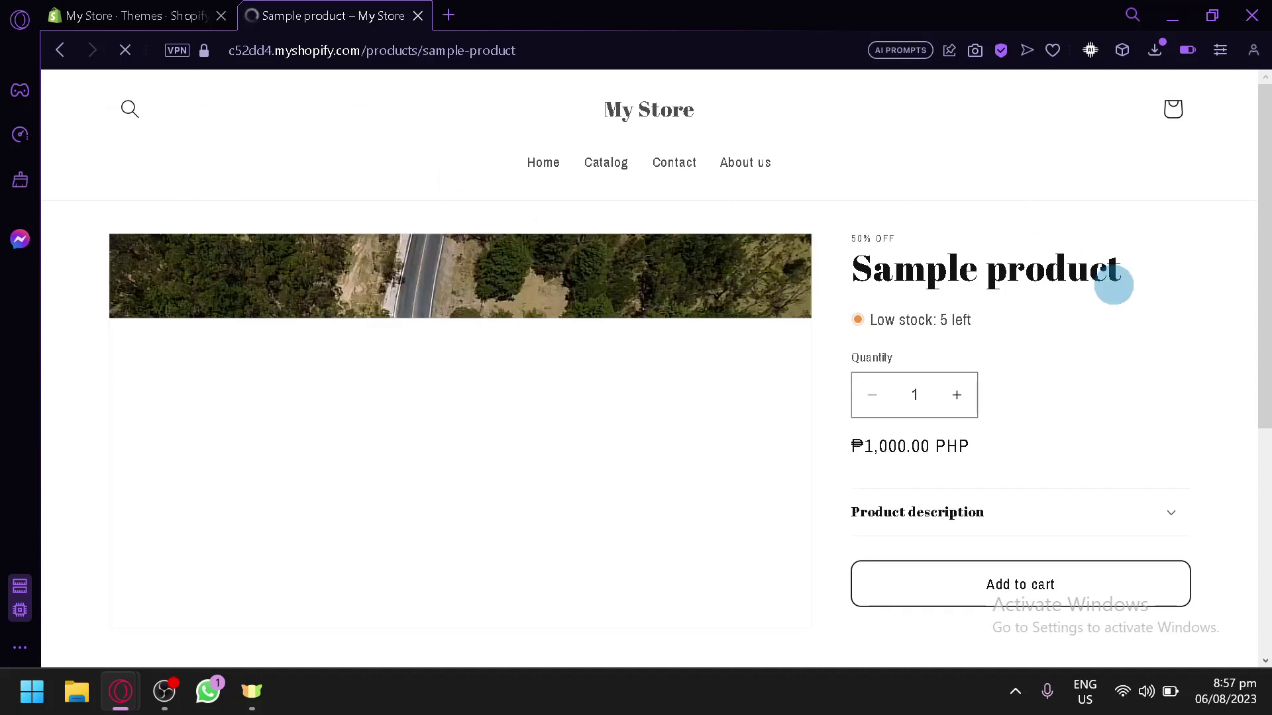
scroll(834, 514, down, 4)
scroll(833, 514, up, 4)
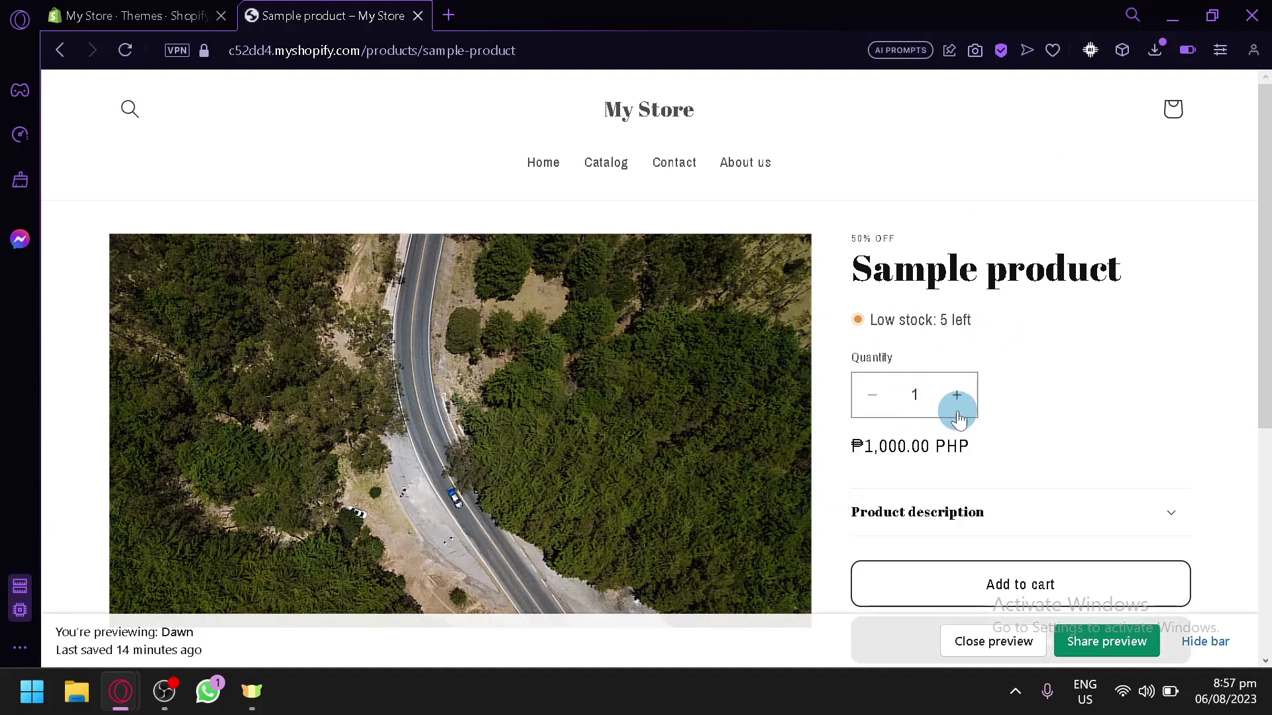
- Set the Sample product's quantity to 5 and expand its product description
click(971, 380)
click(971, 386)
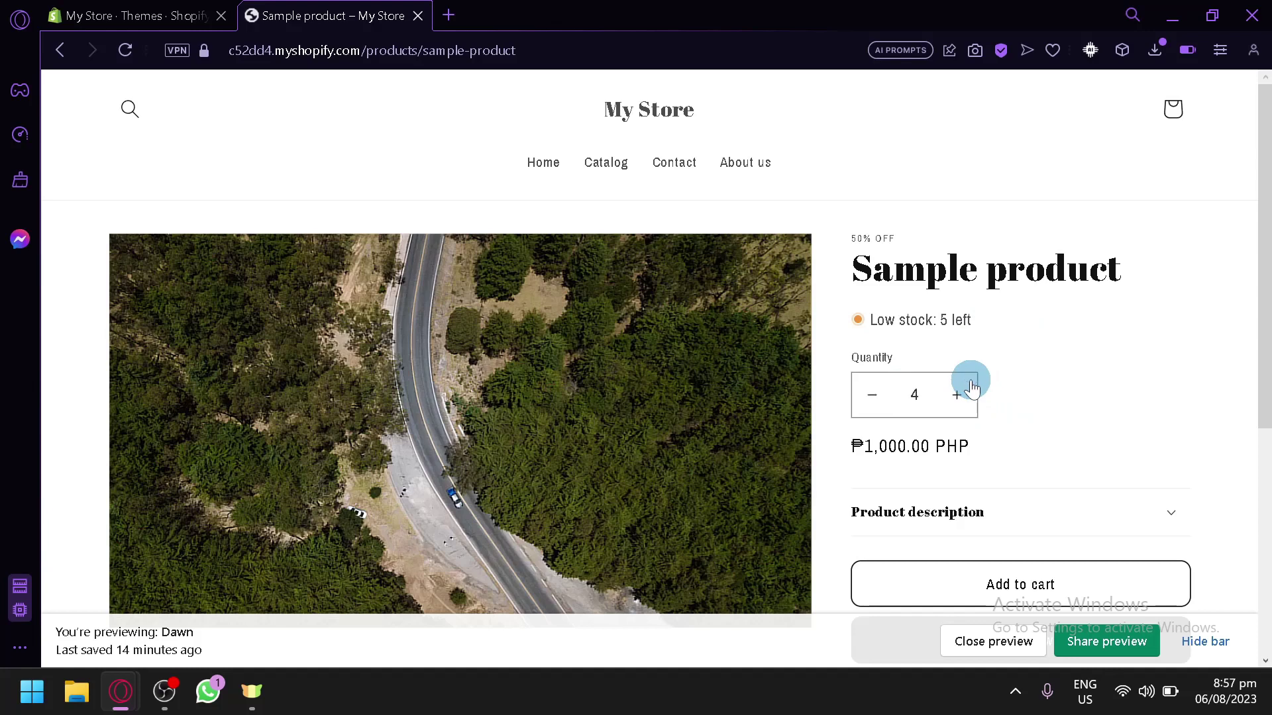
scroll(971, 388, down, 2)
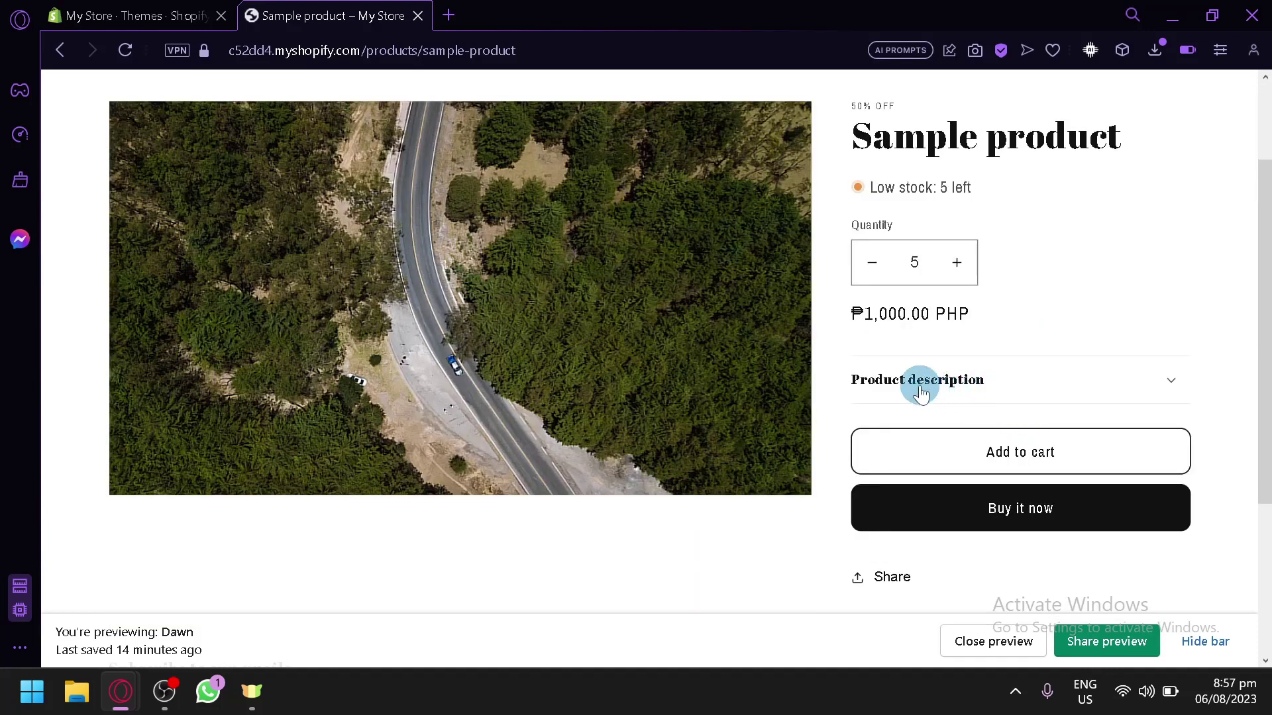
click(941, 401)
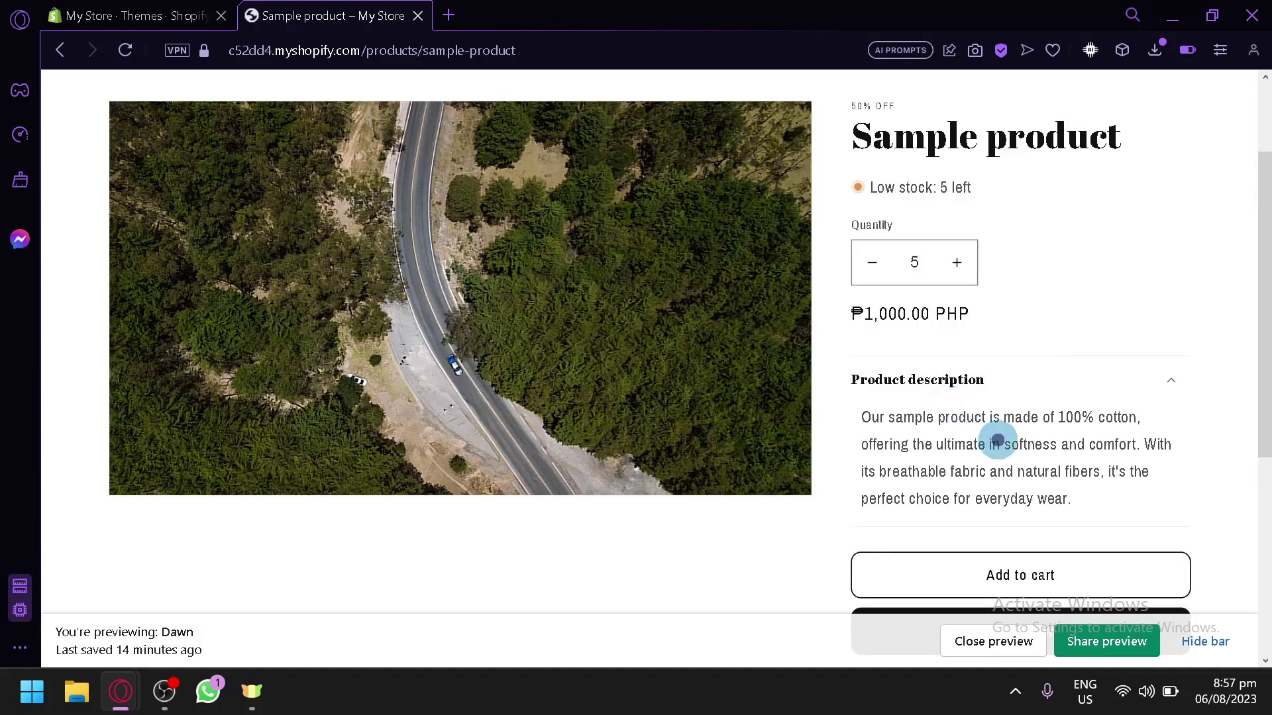
click(1175, 362)
click(1173, 371)
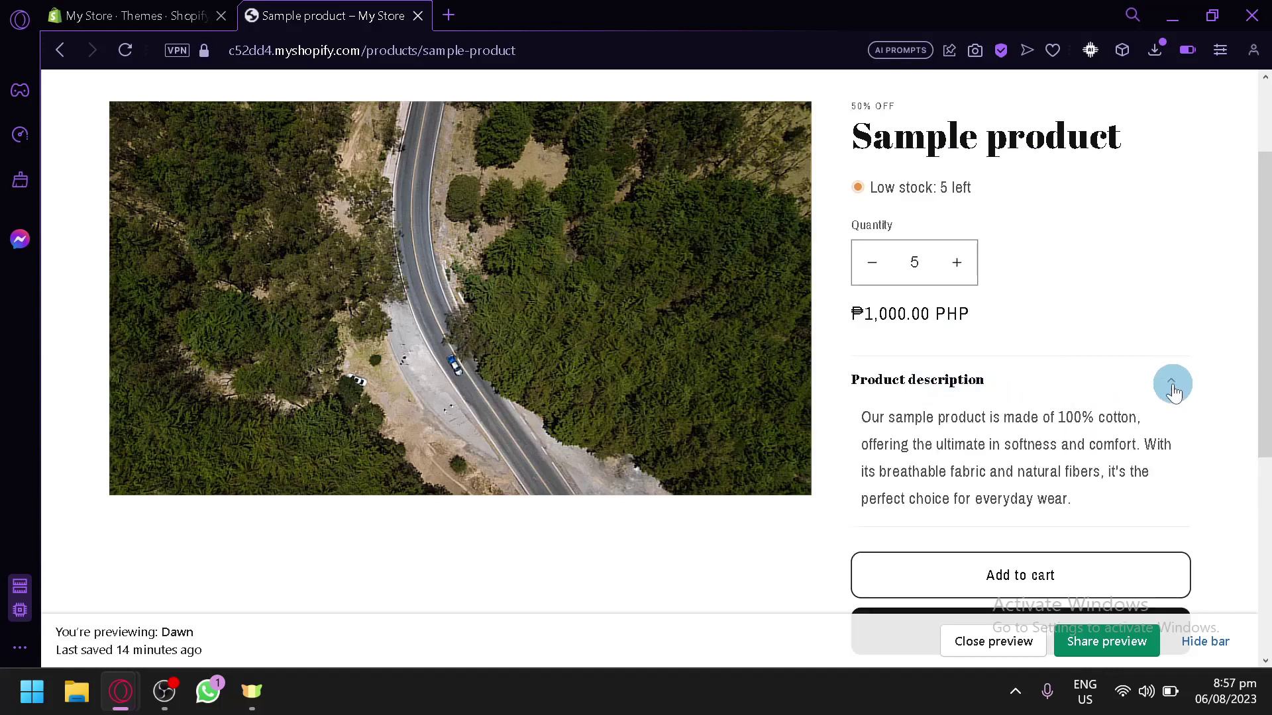
- Add the Sample product to the cart and look over the added-item notice and the page footer
scroll(1073, 416, down, 2)
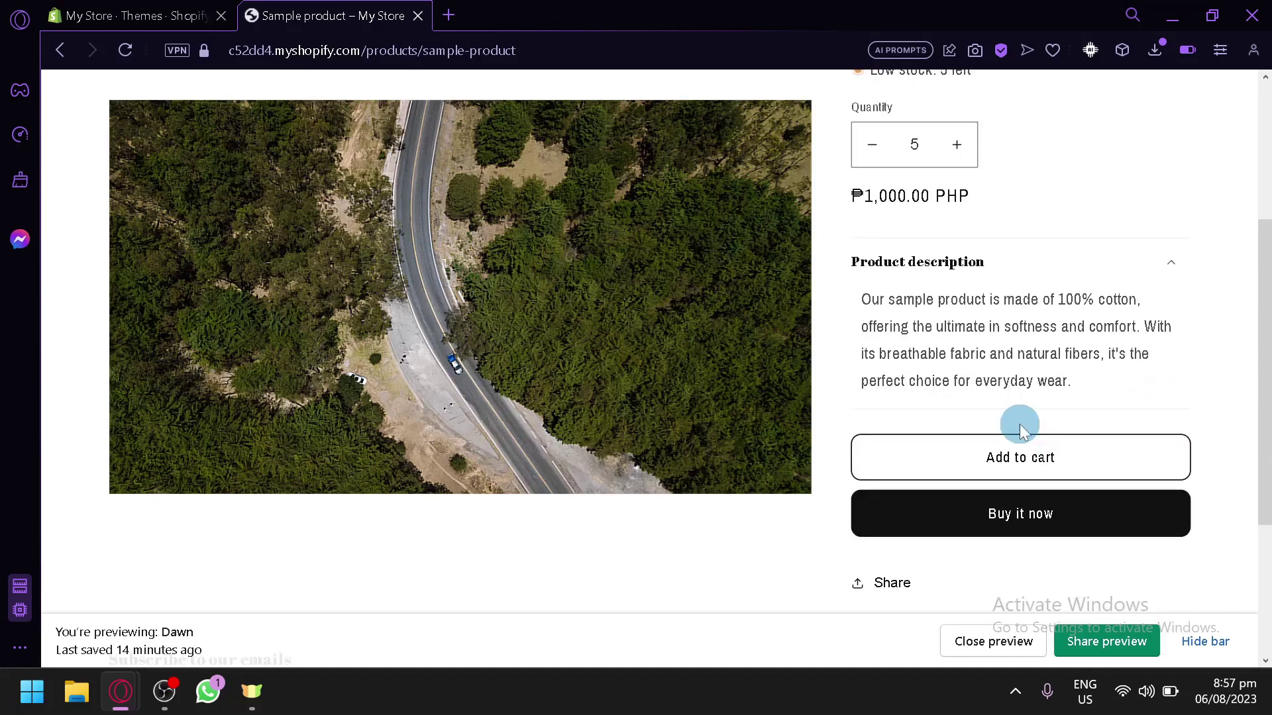
click(1022, 480)
scroll(848, 513, down, 2)
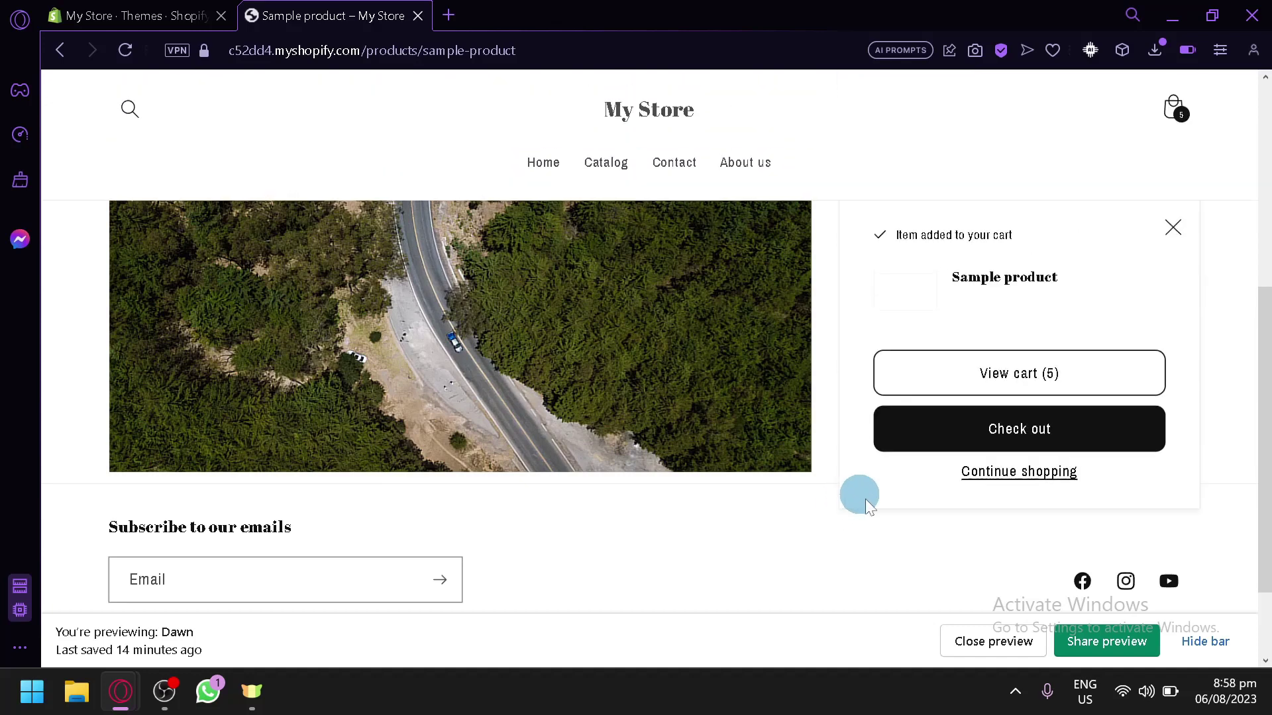
scroll(868, 503, down, 2)
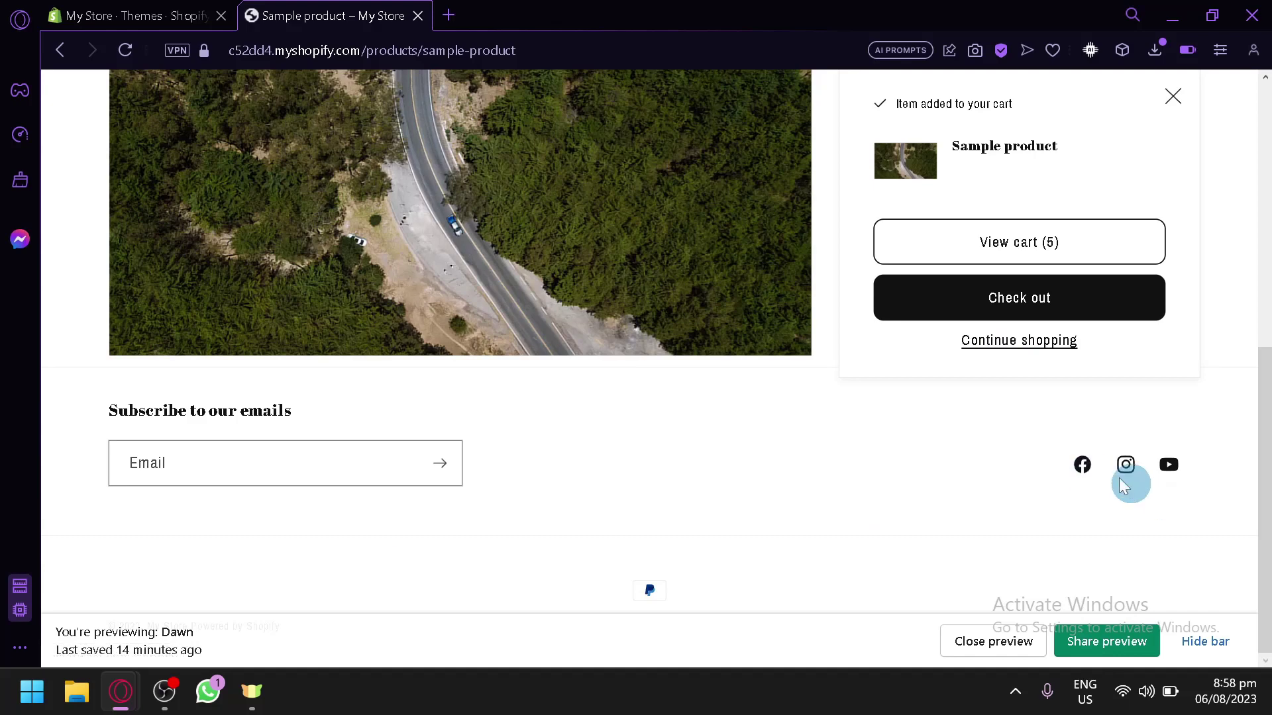
scroll(1152, 397, up, 2)
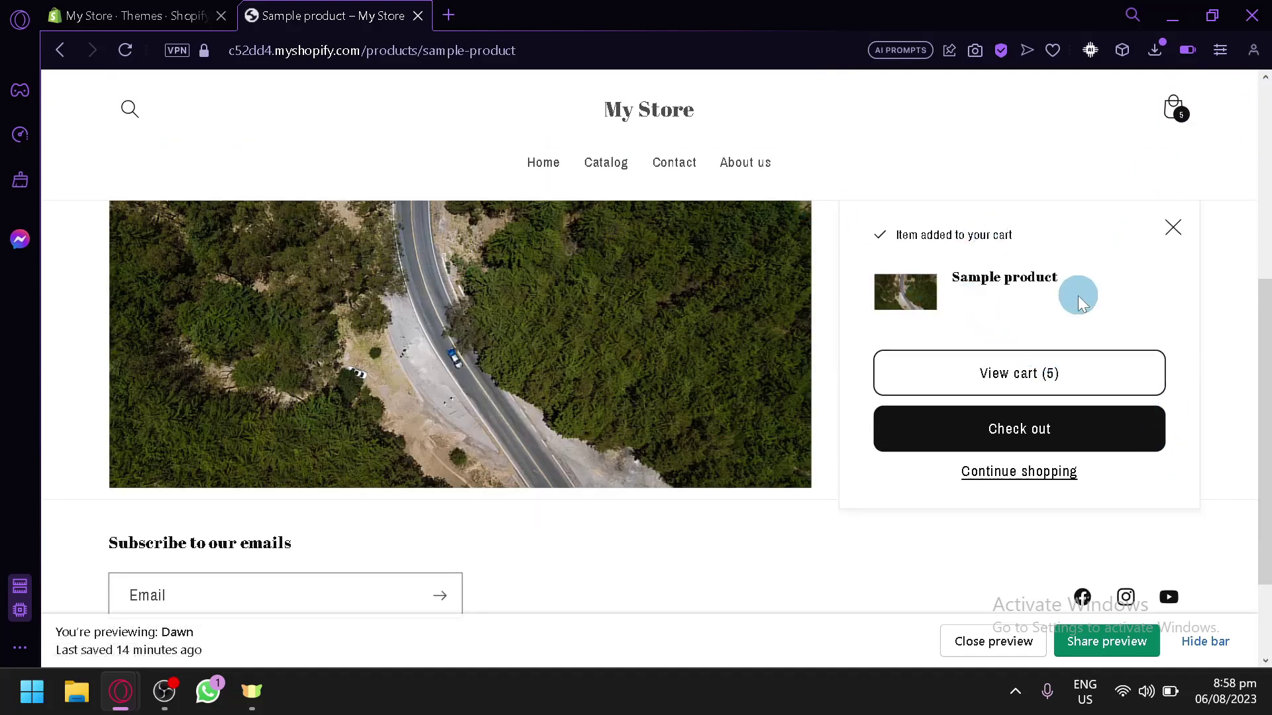
- View the shopping cart and look over its items, estimated total, payment options and footer
click(1087, 392)
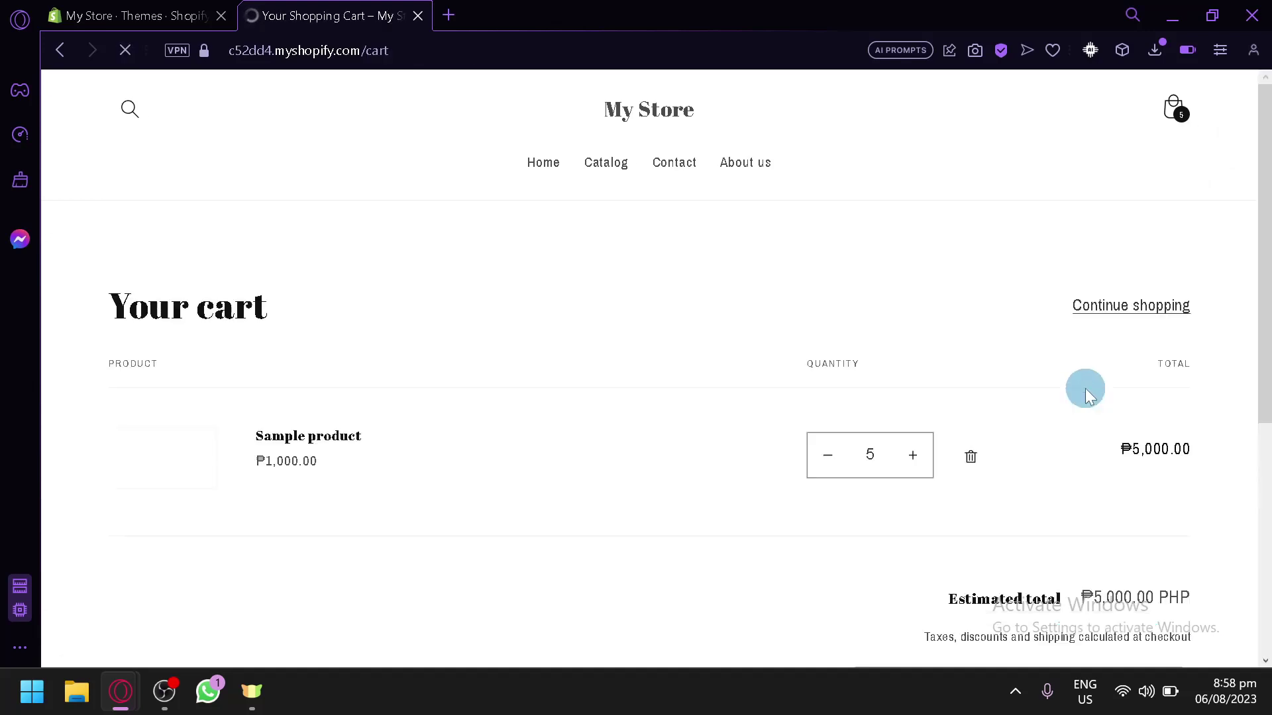
scroll(762, 523, down, 2)
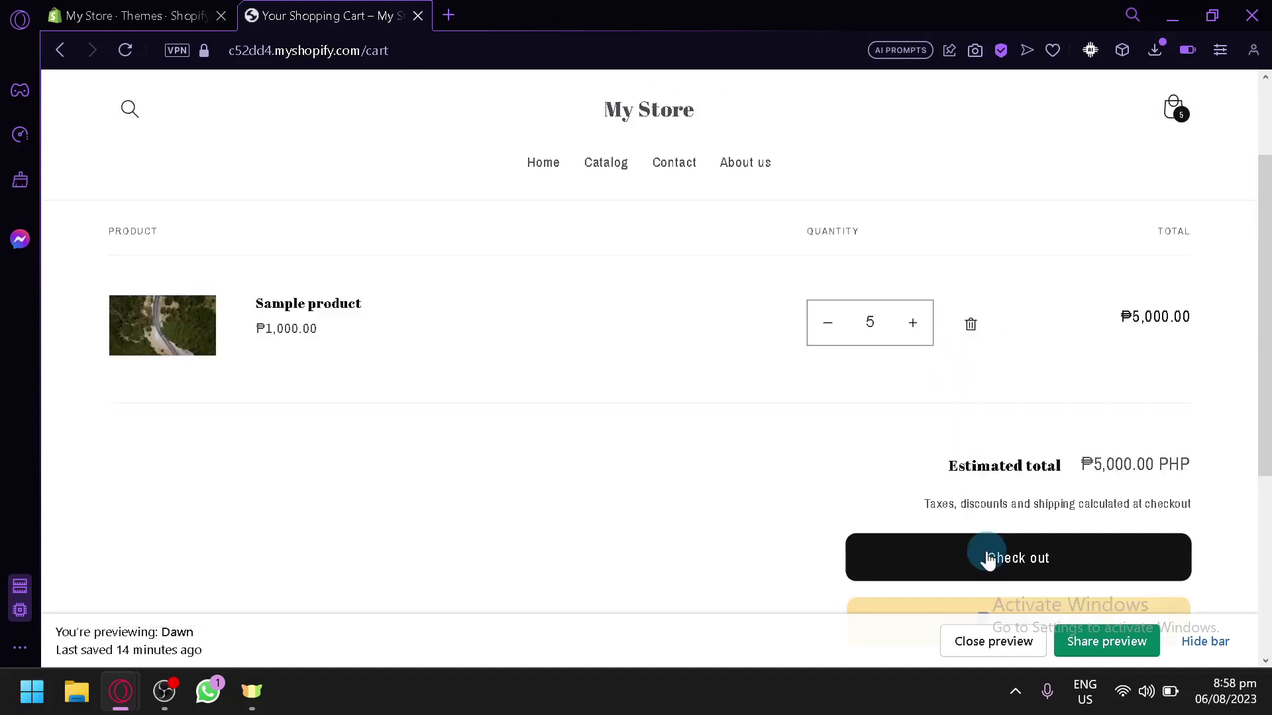
scroll(1073, 463, down, 2)
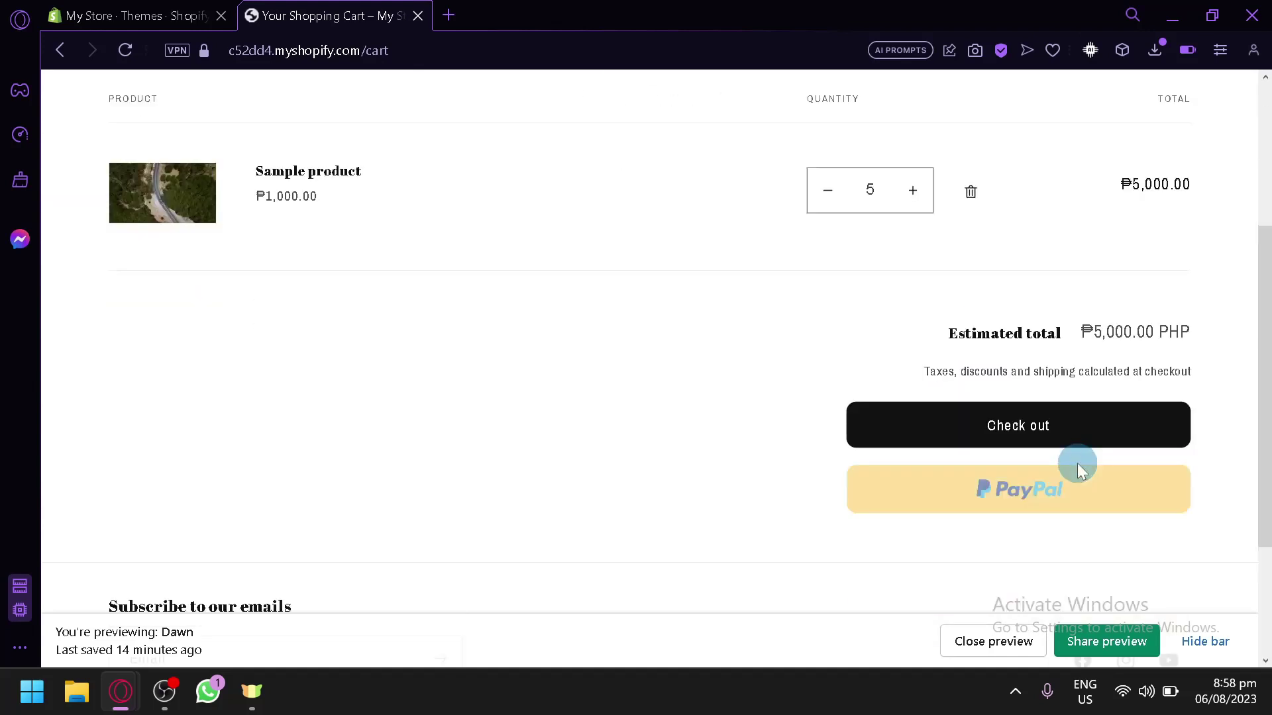
scroll(1053, 490, down, 3)
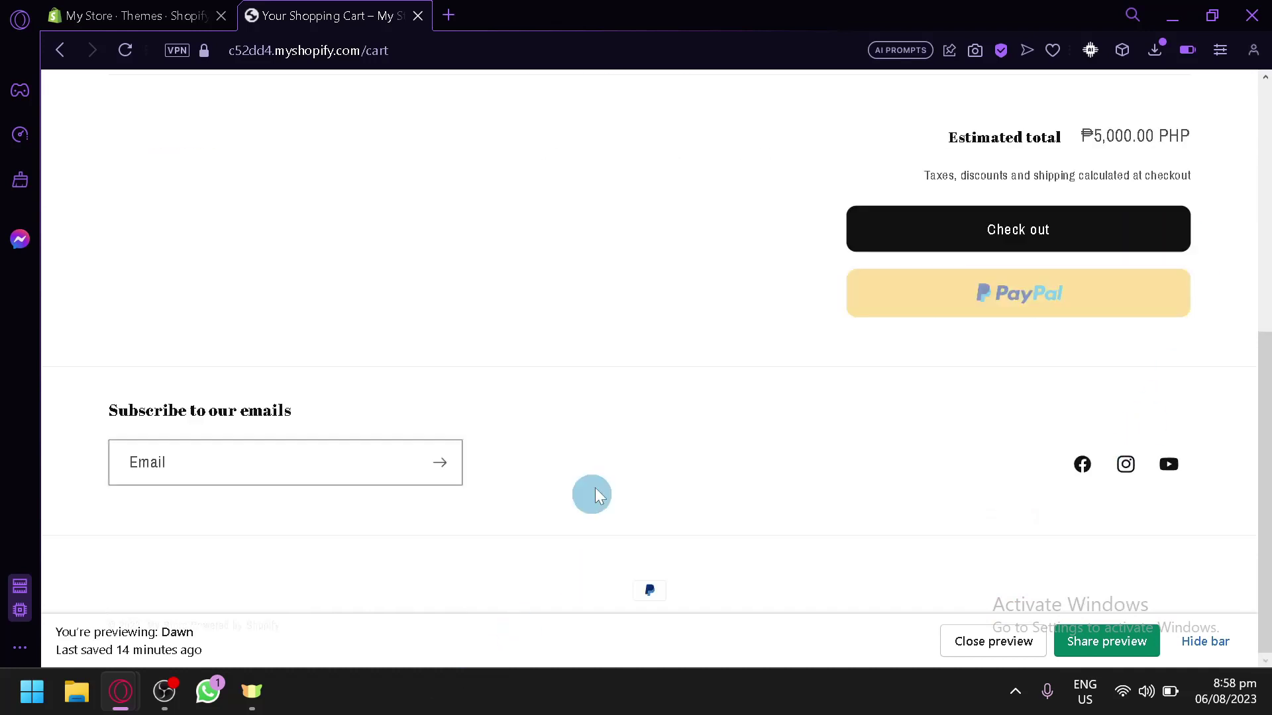
scroll(1116, 192, up, 4)
scroll(1116, 192, up, 2)
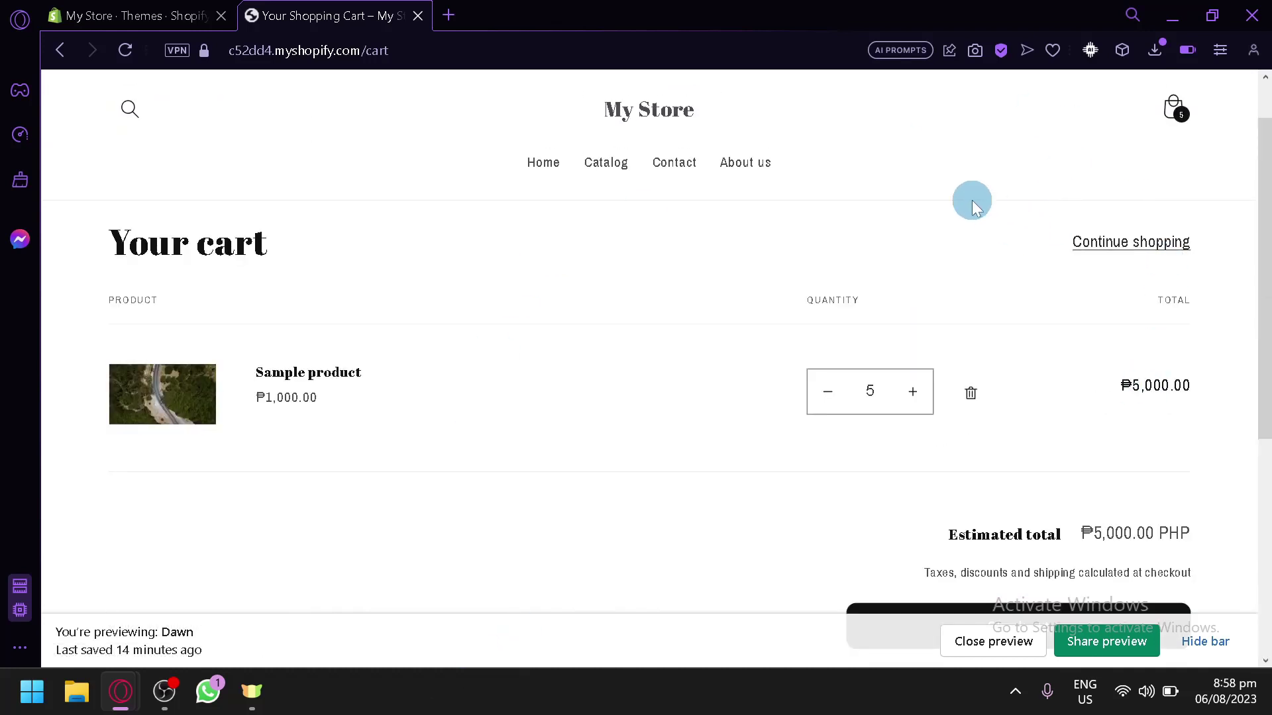
- Open the Dawn theme for customization from the store admin and switch the editor to the Checkout page
click(136, 20)
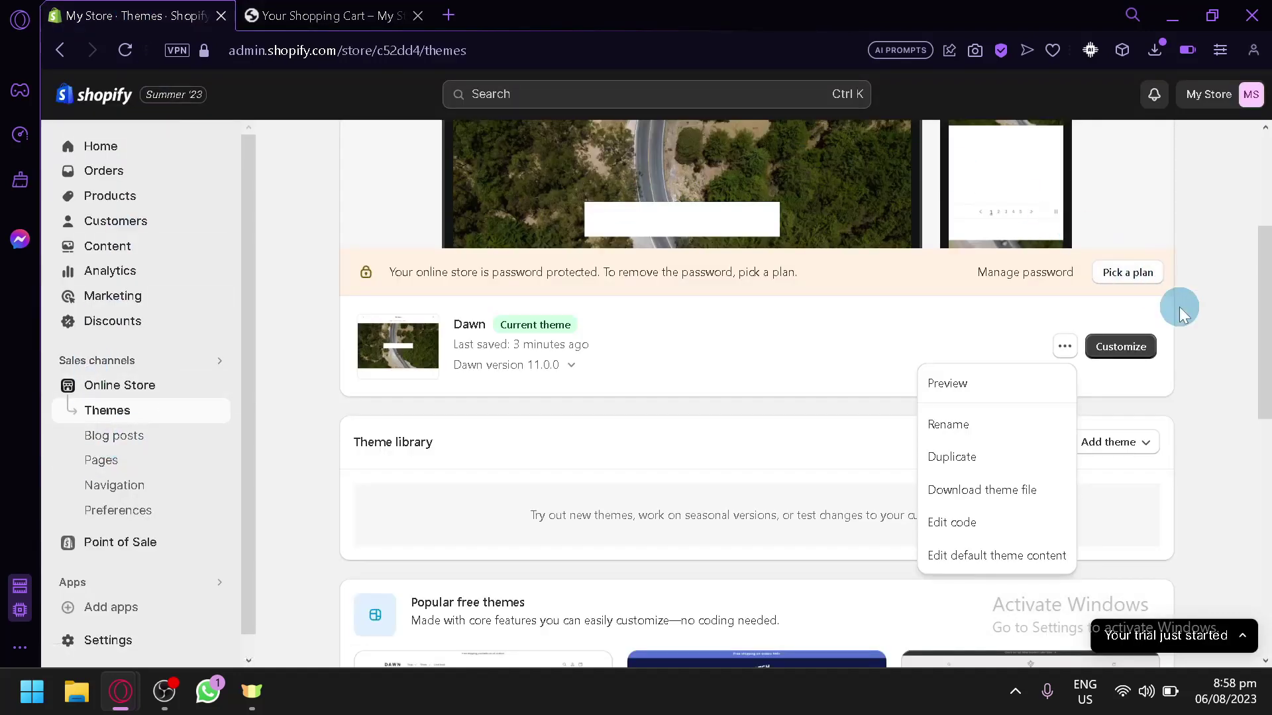
click(1121, 347)
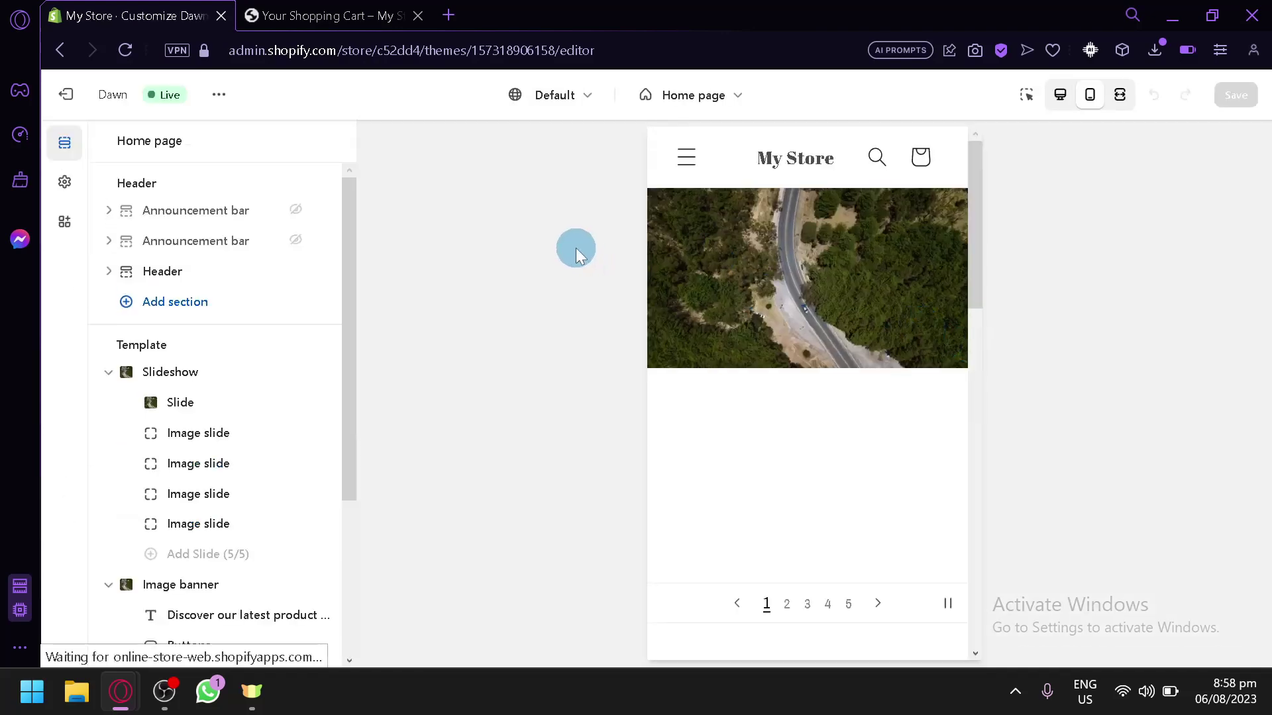
click(702, 94)
scroll(712, 298, down, 2)
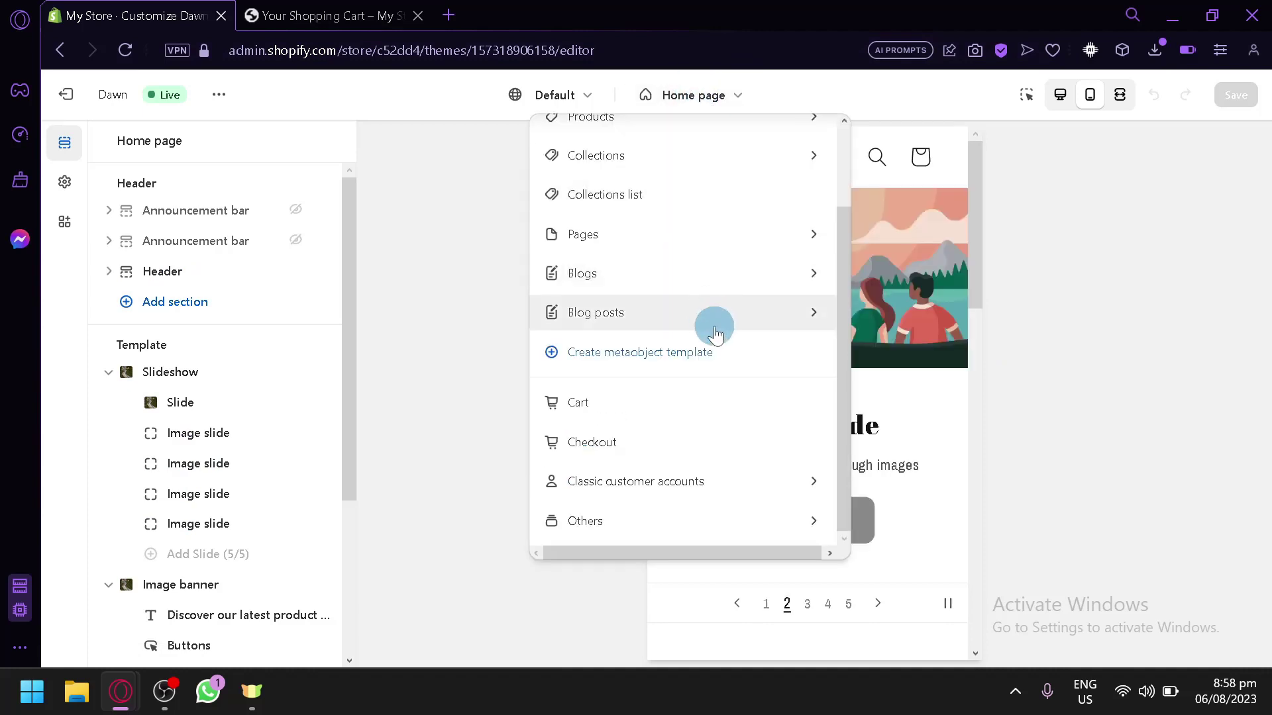
click(681, 444)
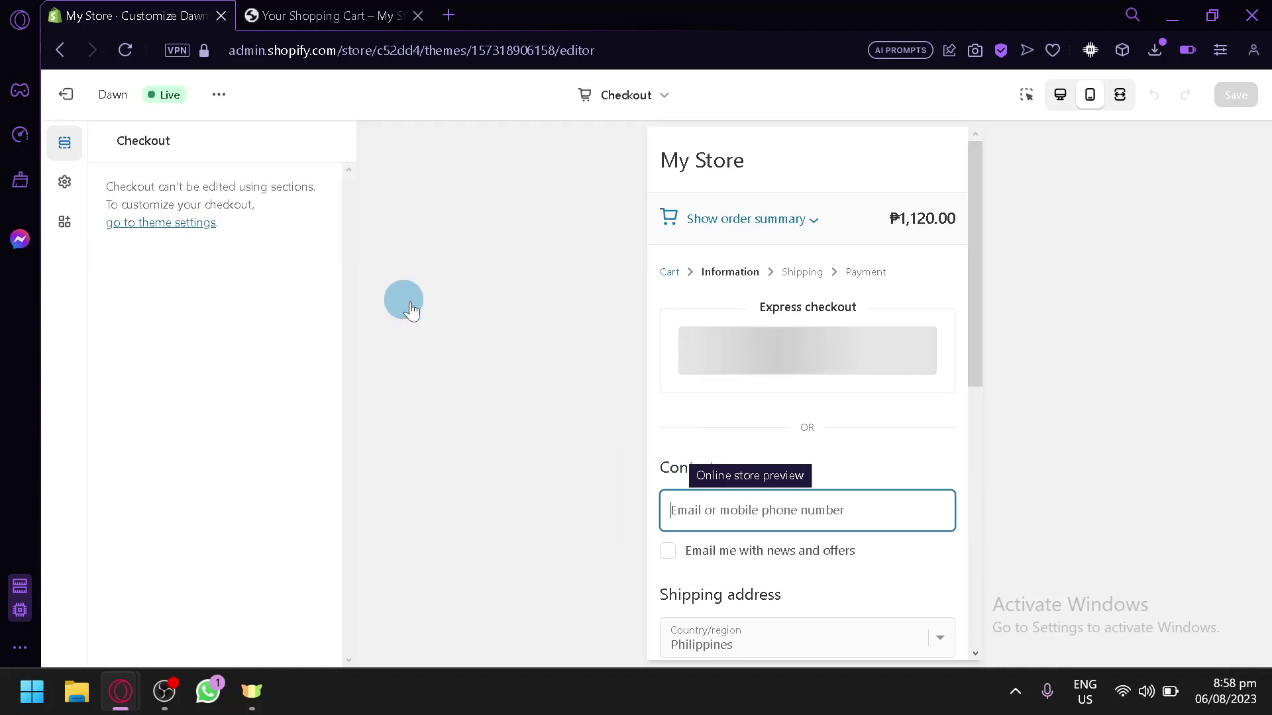
- Examine the checkout preview's contact and shipping form, and expand and collapse the order summary
scroll(917, 284, down, 8)
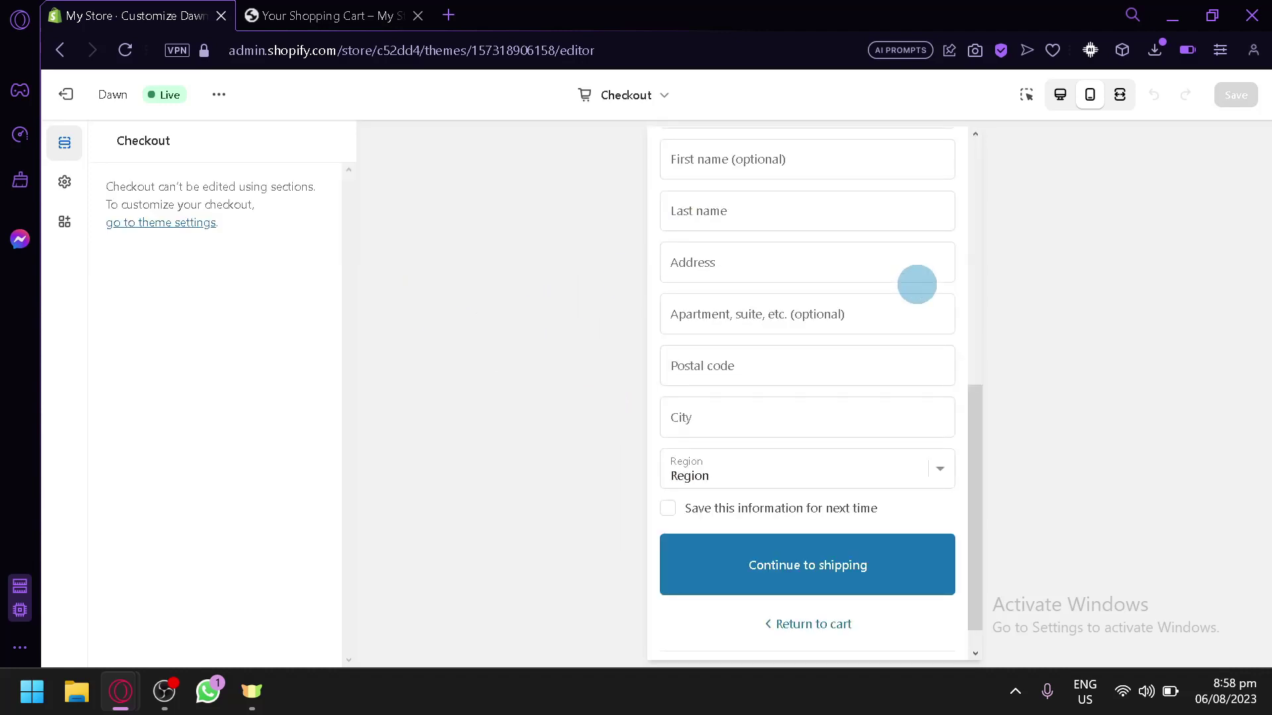
scroll(916, 284, up, 10)
scroll(927, 299, down, 2)
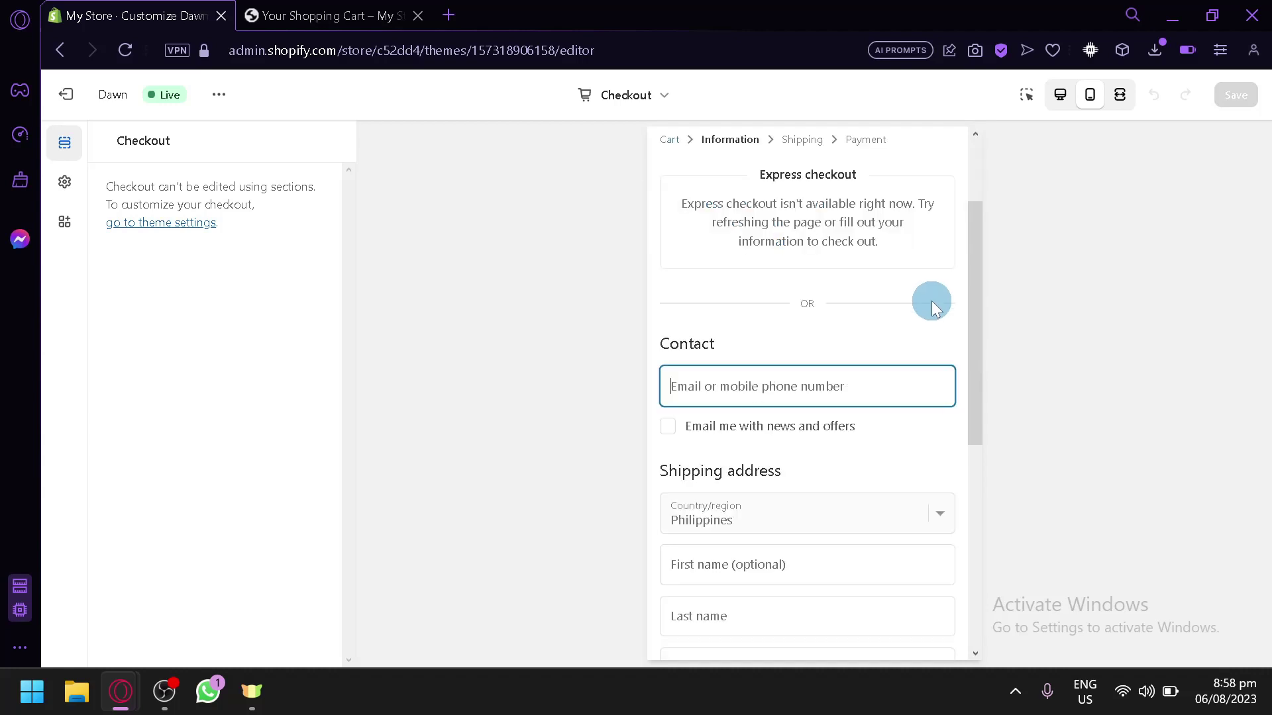
scroll(928, 298, down, 8)
scroll(903, 284, up, 12)
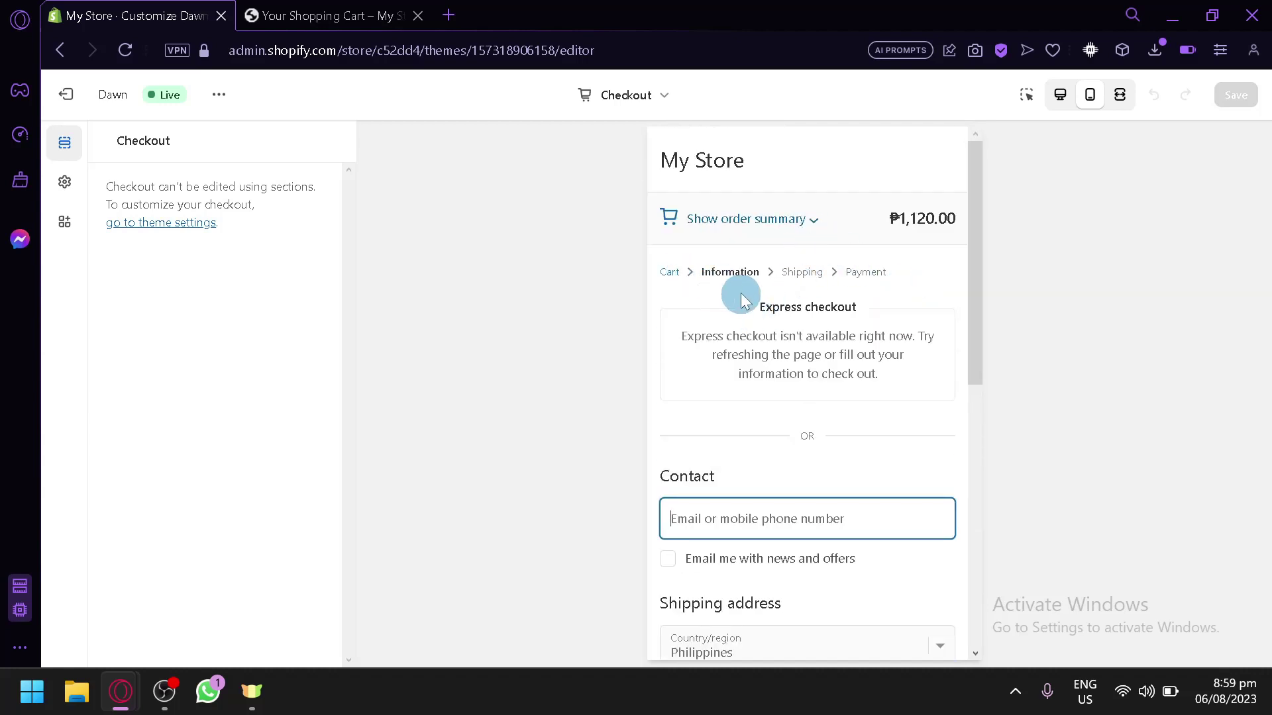
click(802, 221)
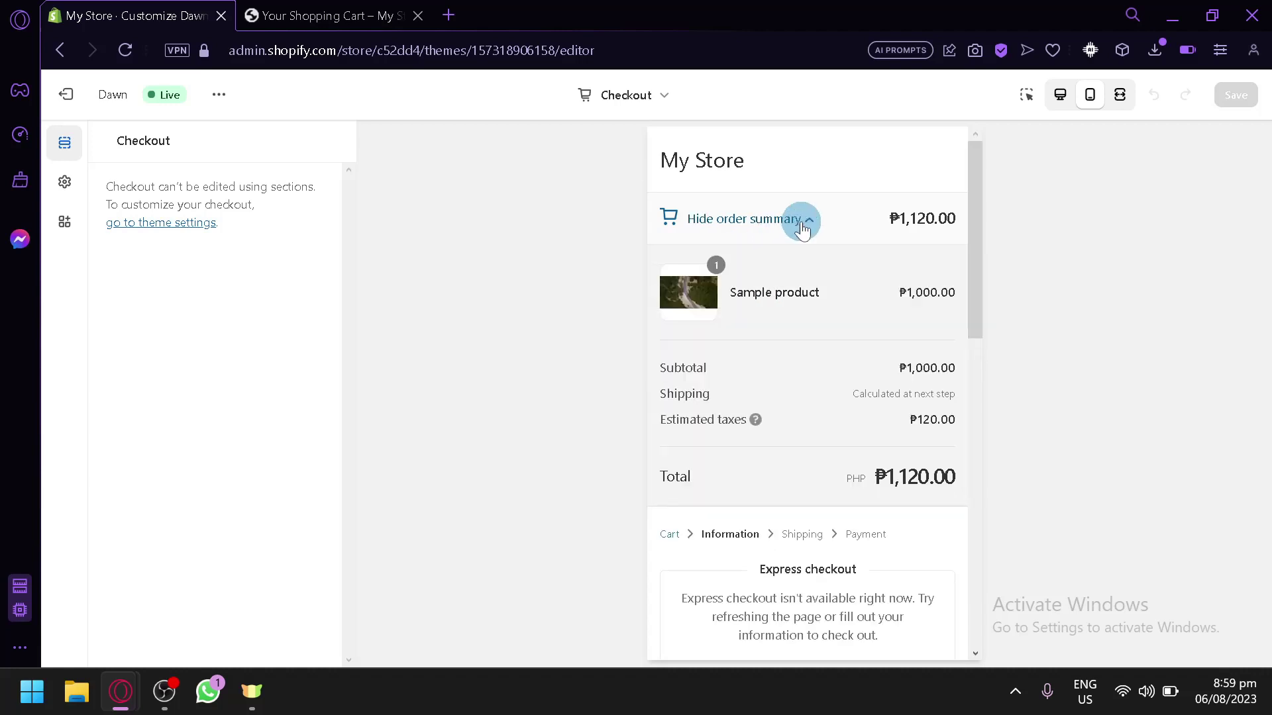
click(802, 220)
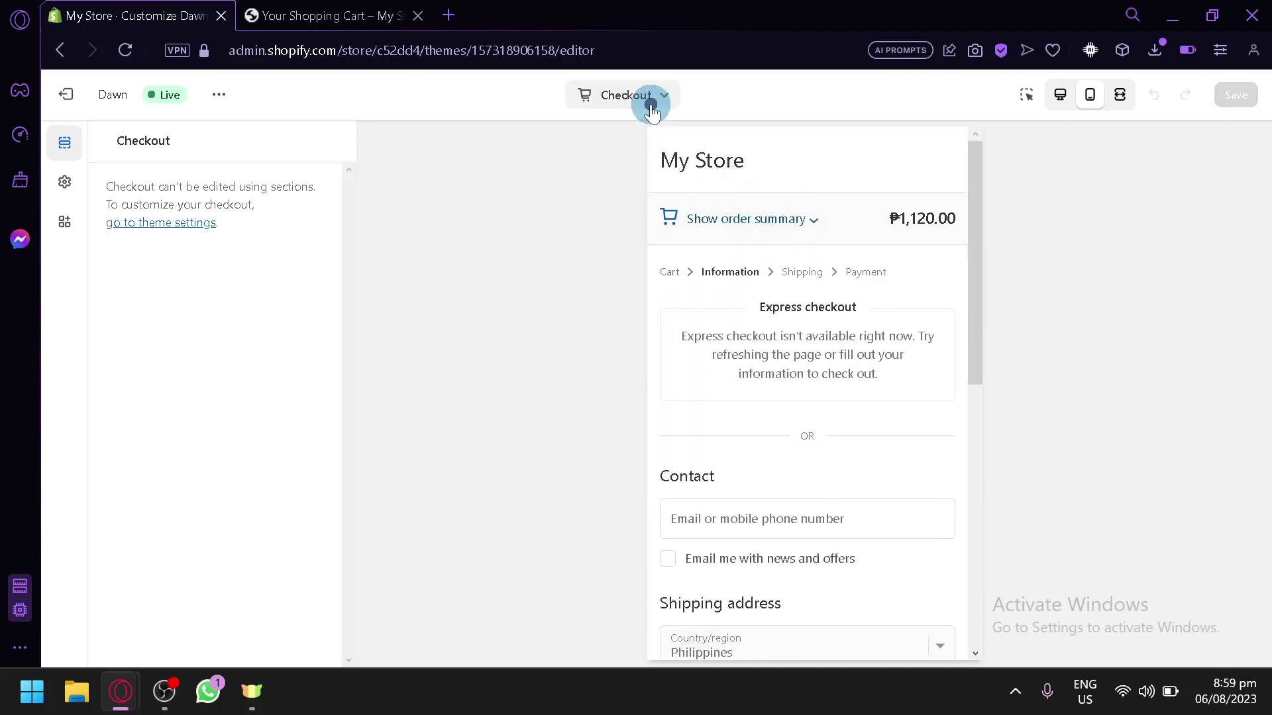
- Browse the theme editor's page choices, including the templates under Others, and dismiss the list
click(646, 99)
scroll(689, 331, down, 2)
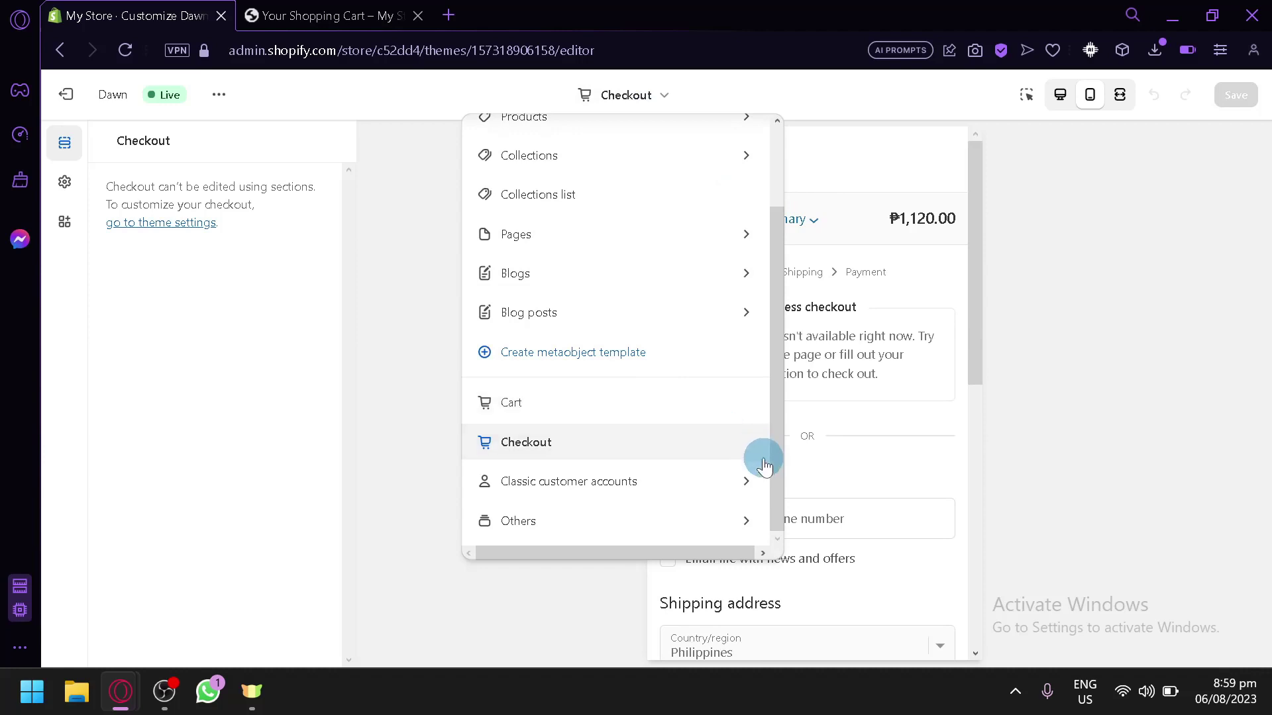
click(623, 519)
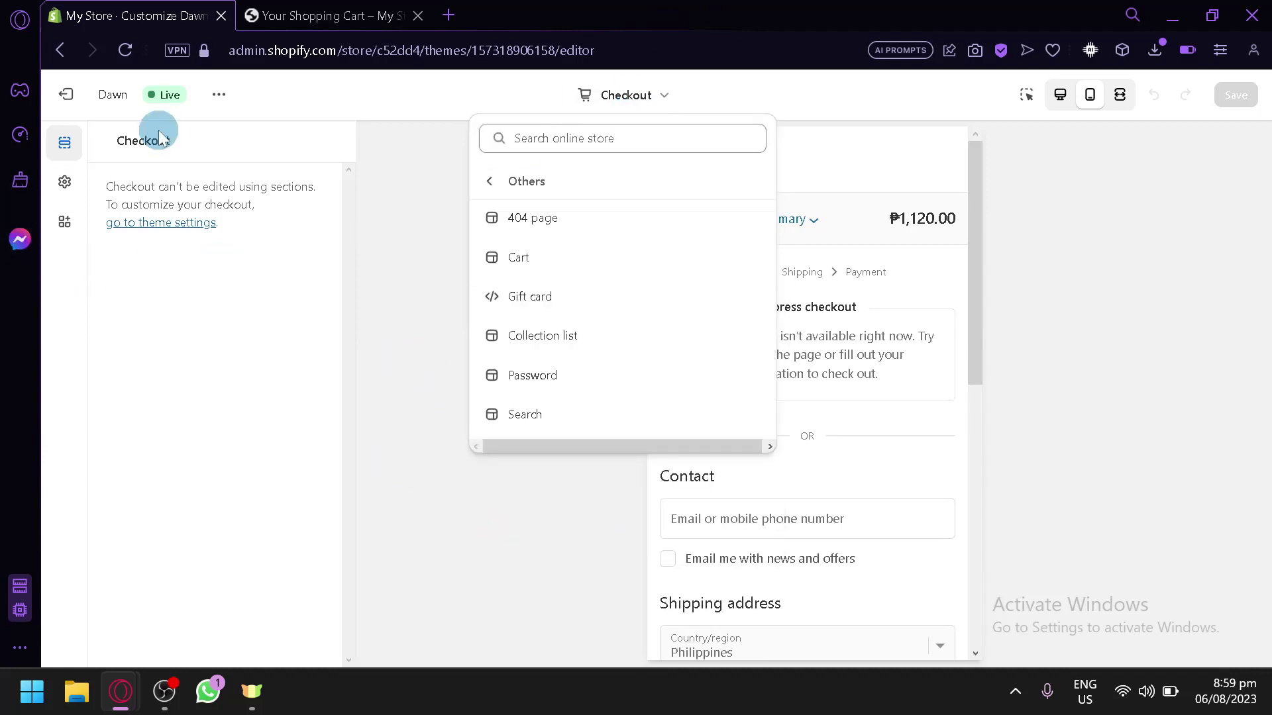
click(454, 175)
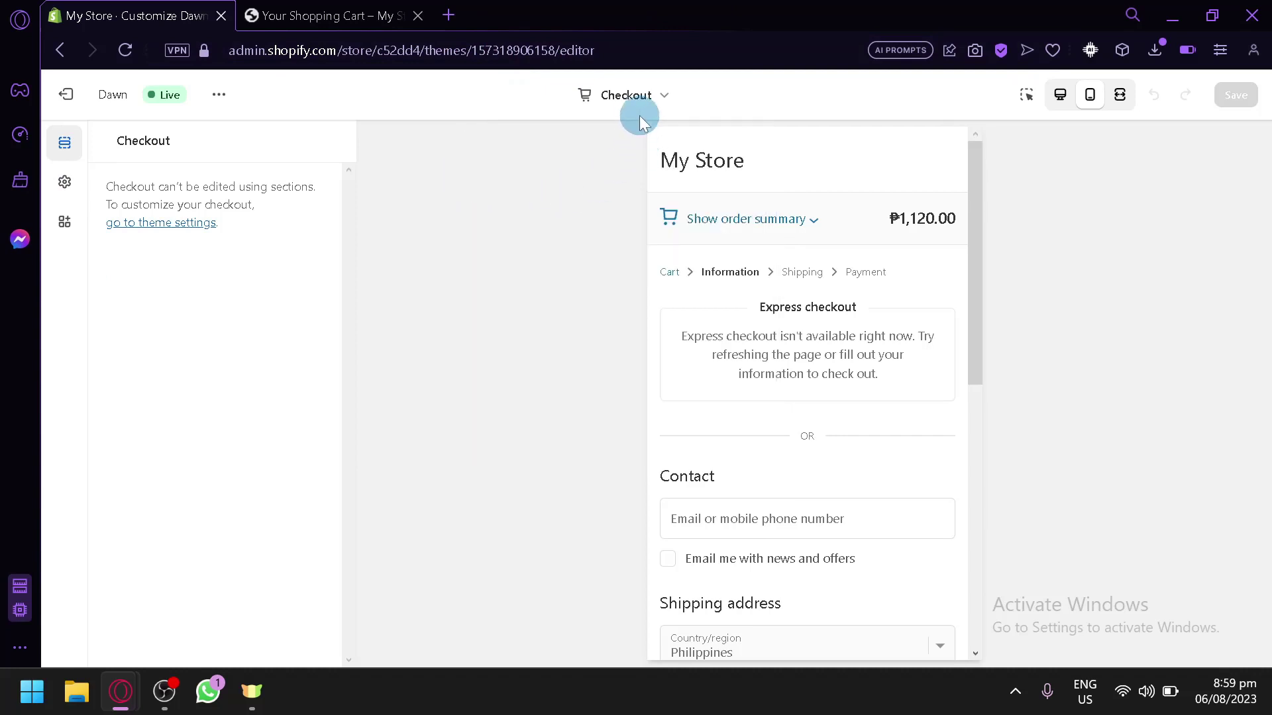
- Switch the editor to the Home page for the Philippines market and look down its preview to Featured products
click(623, 100)
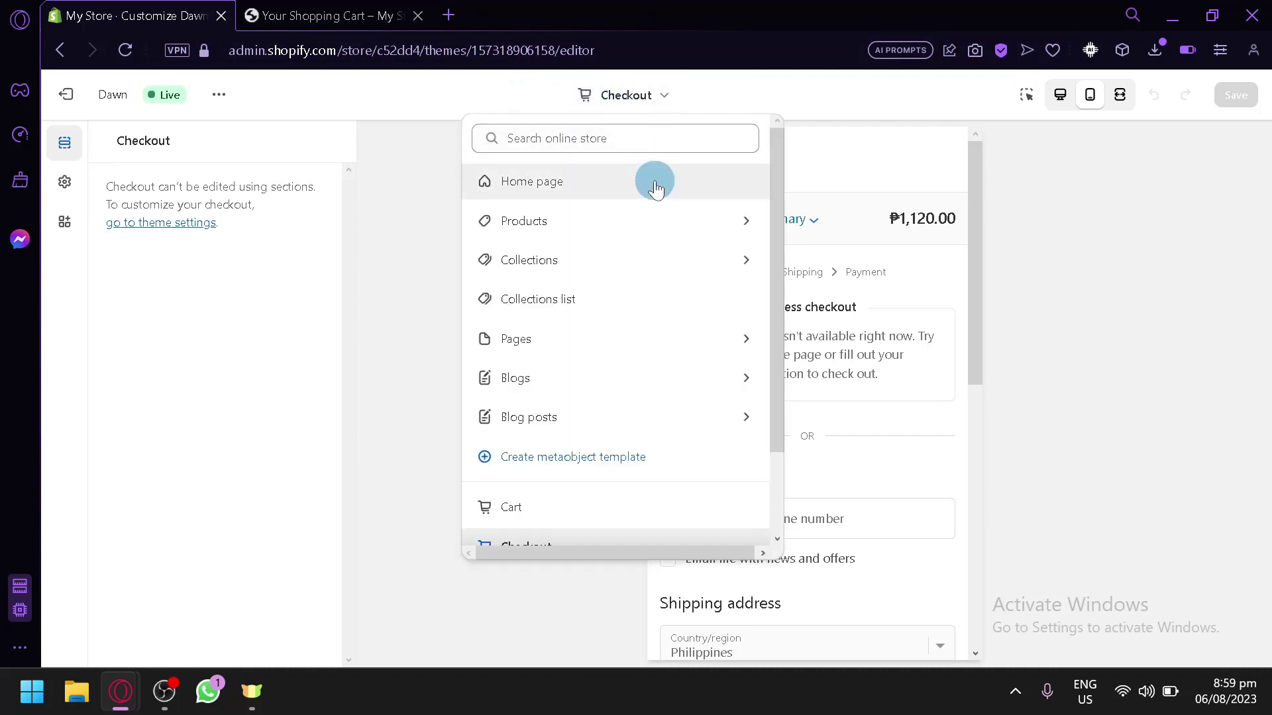
click(653, 182)
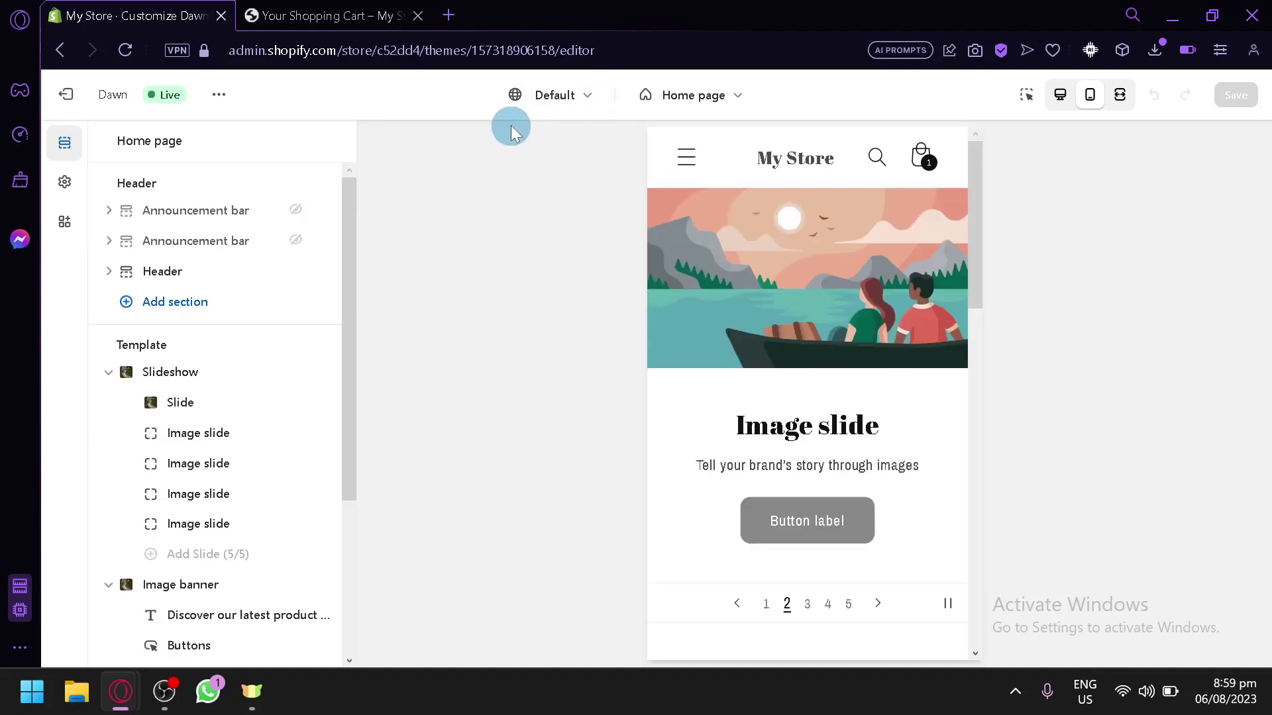
click(567, 104)
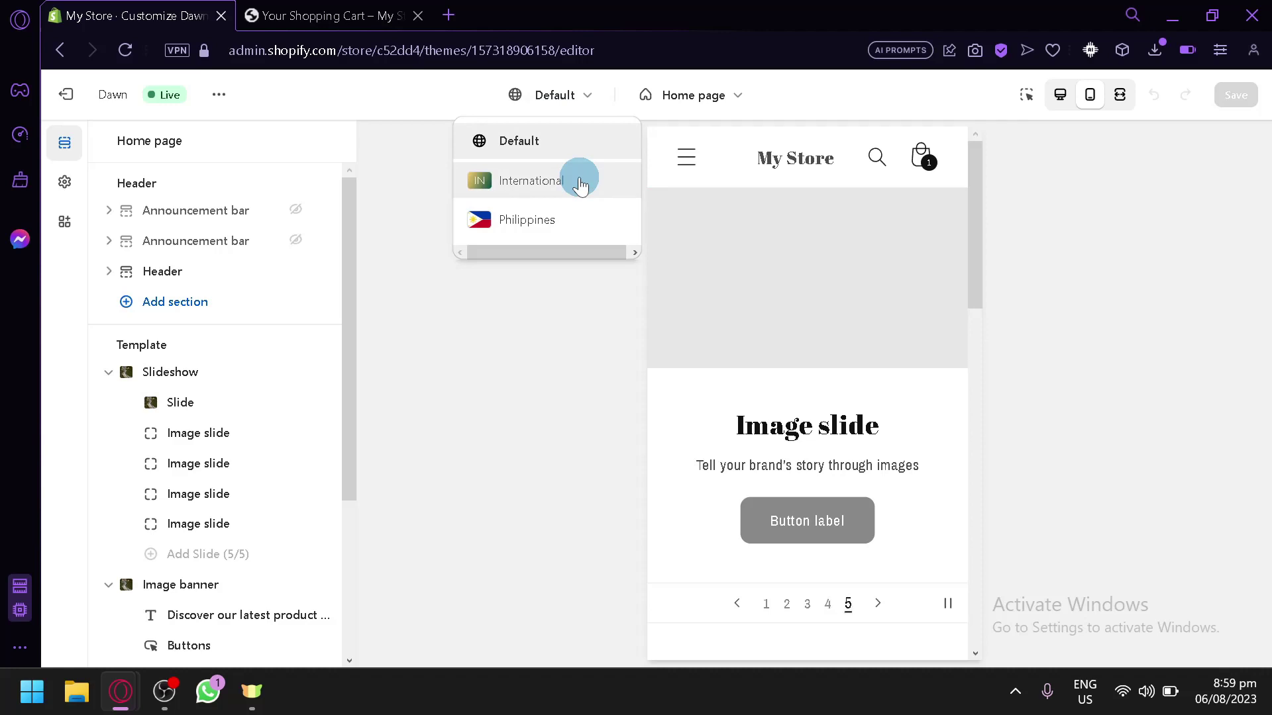
click(571, 224)
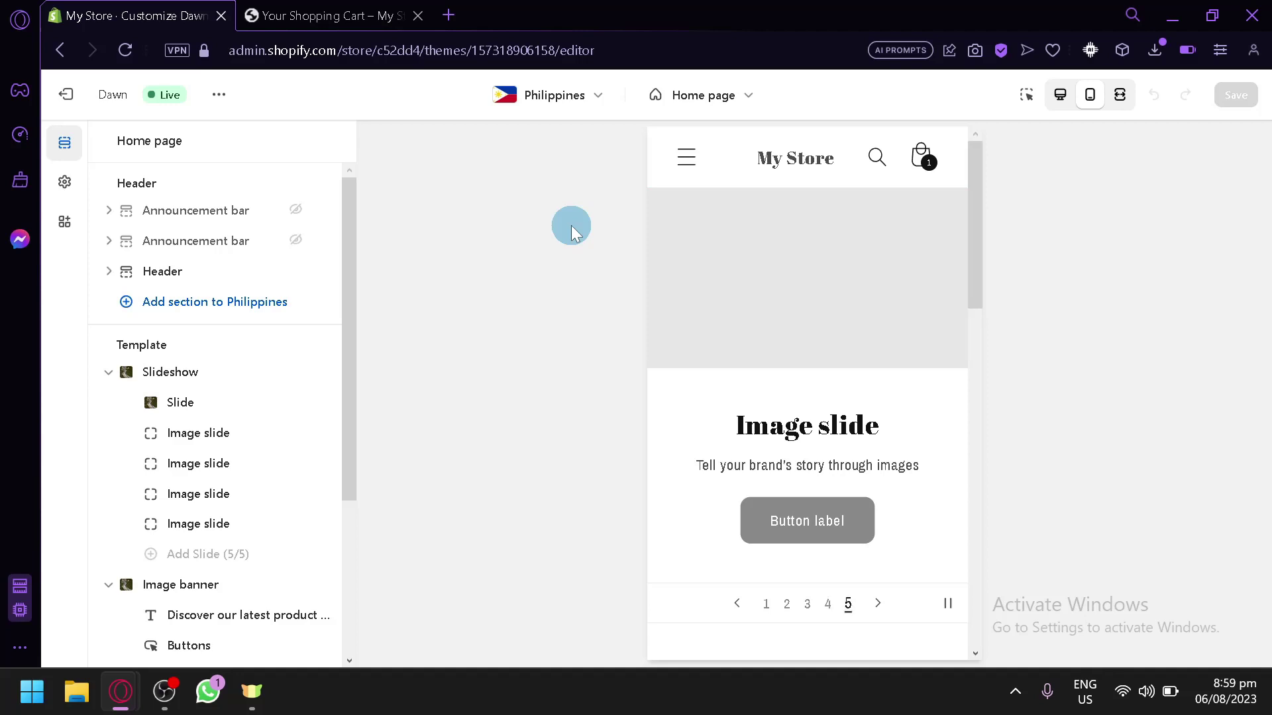
scroll(836, 253, down, 10)
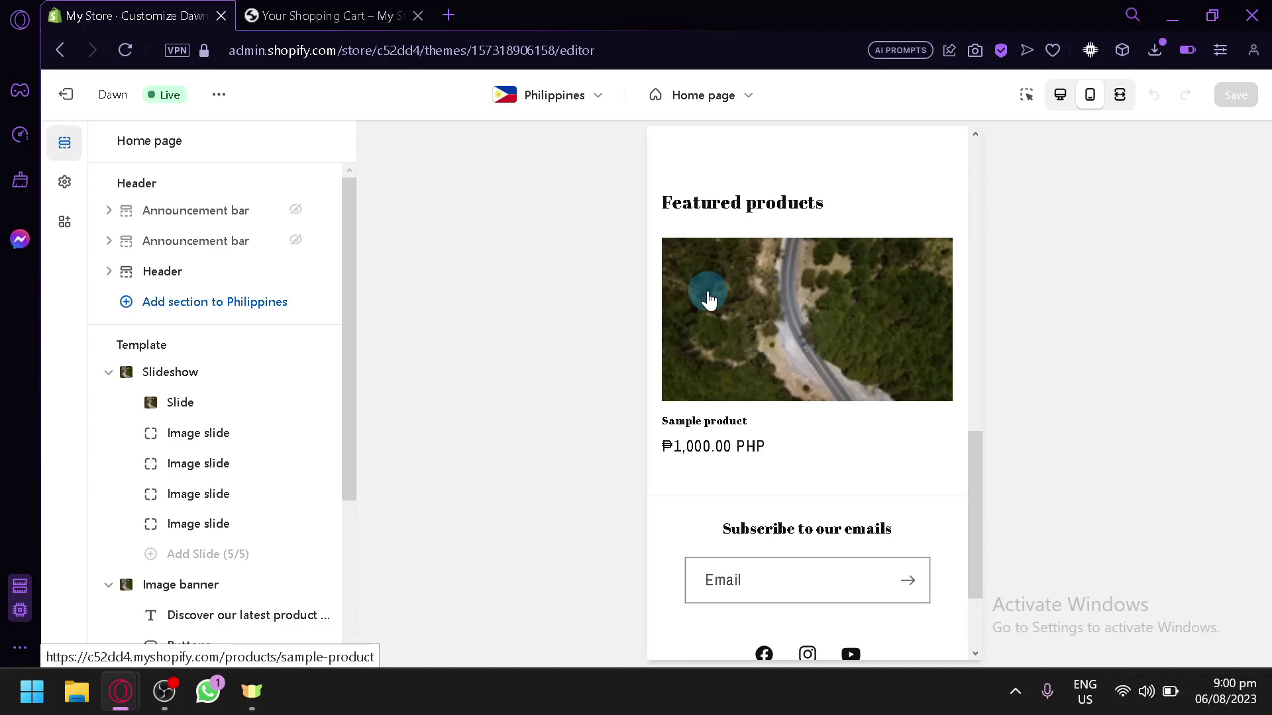
- Switch the theme editor's Home page preview to the International market and check the list of available markets
click(583, 95)
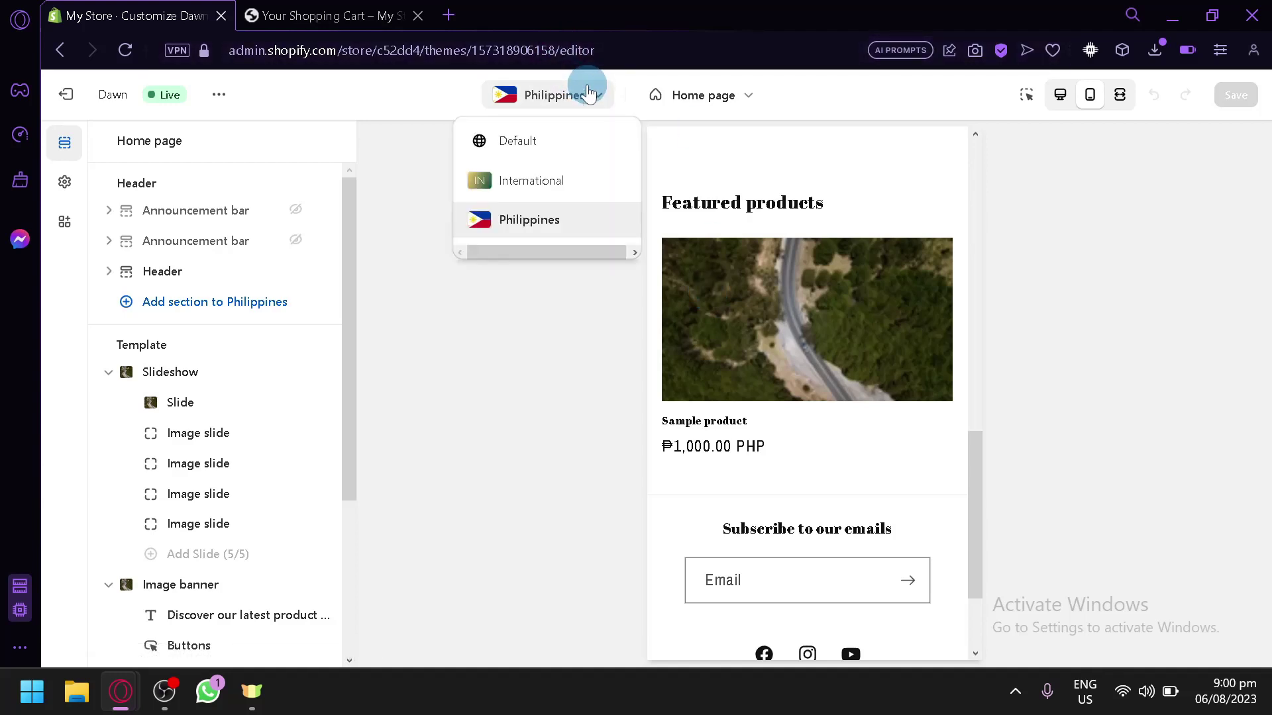
click(582, 179)
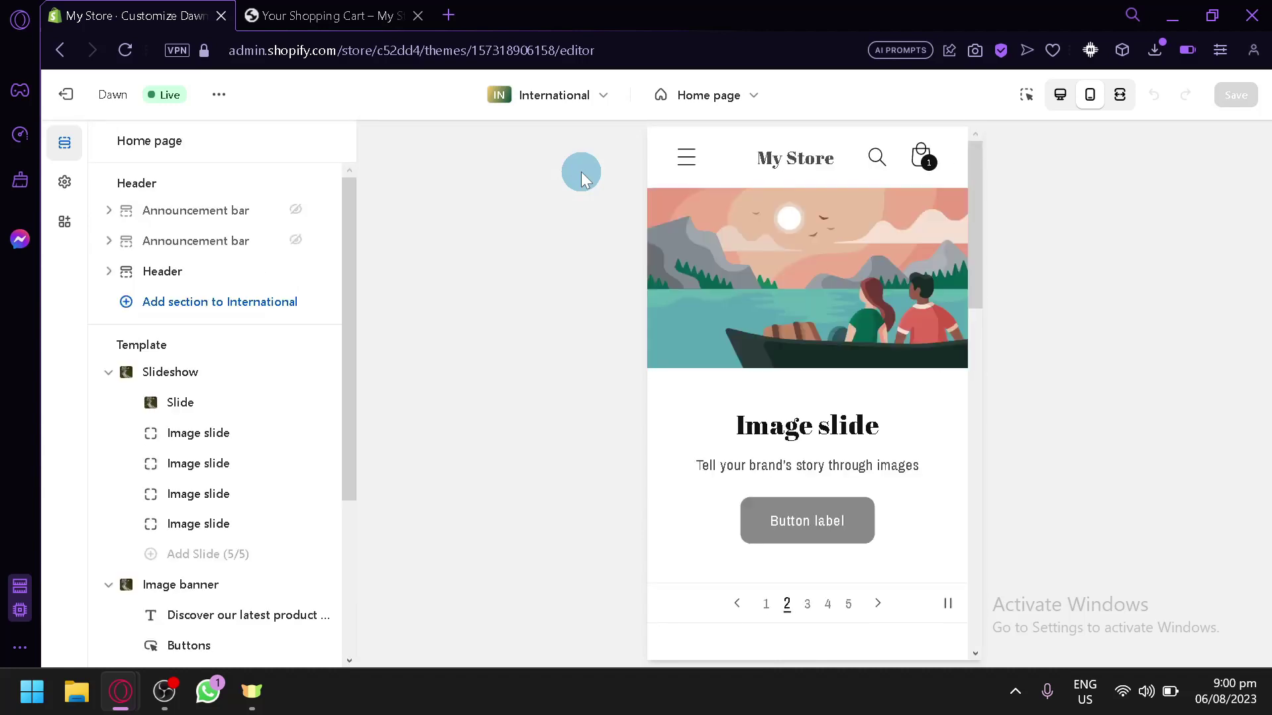
click(600, 98)
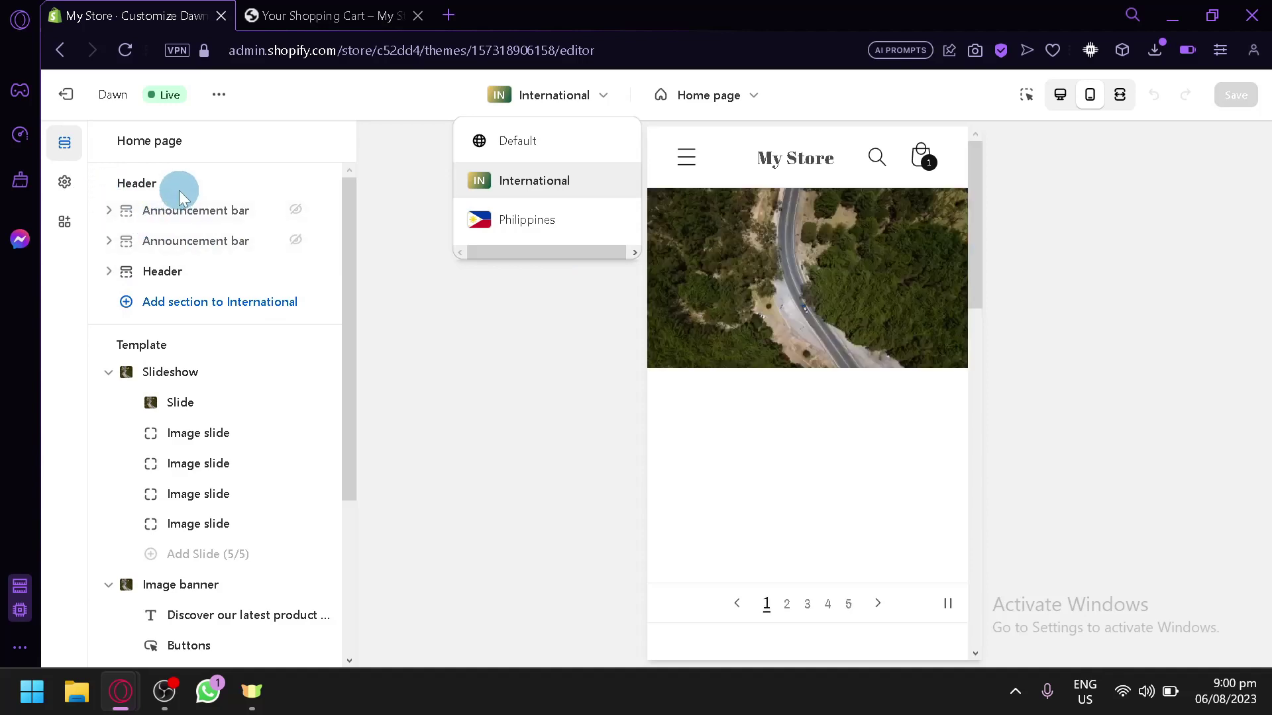
- Open the second Announcement bar's settings in the header and follow its country/region selector link to the store's market settings
click(164, 251)
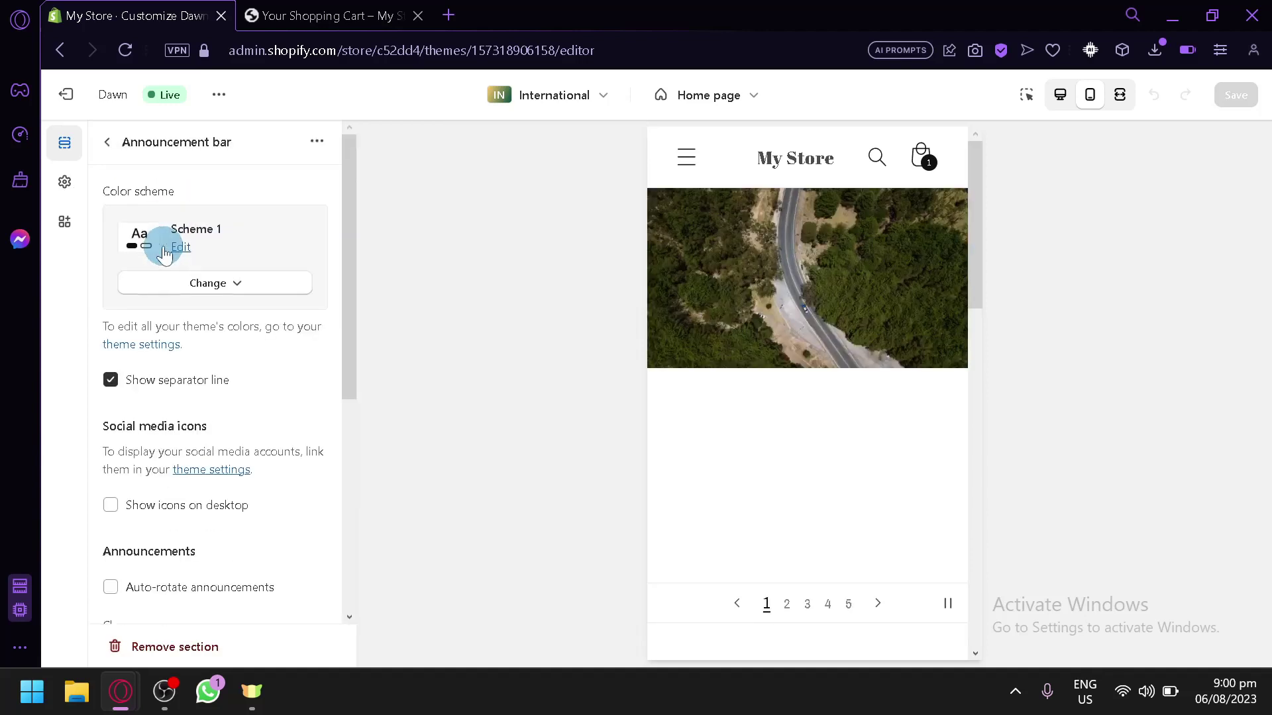
scroll(177, 330, down, 10)
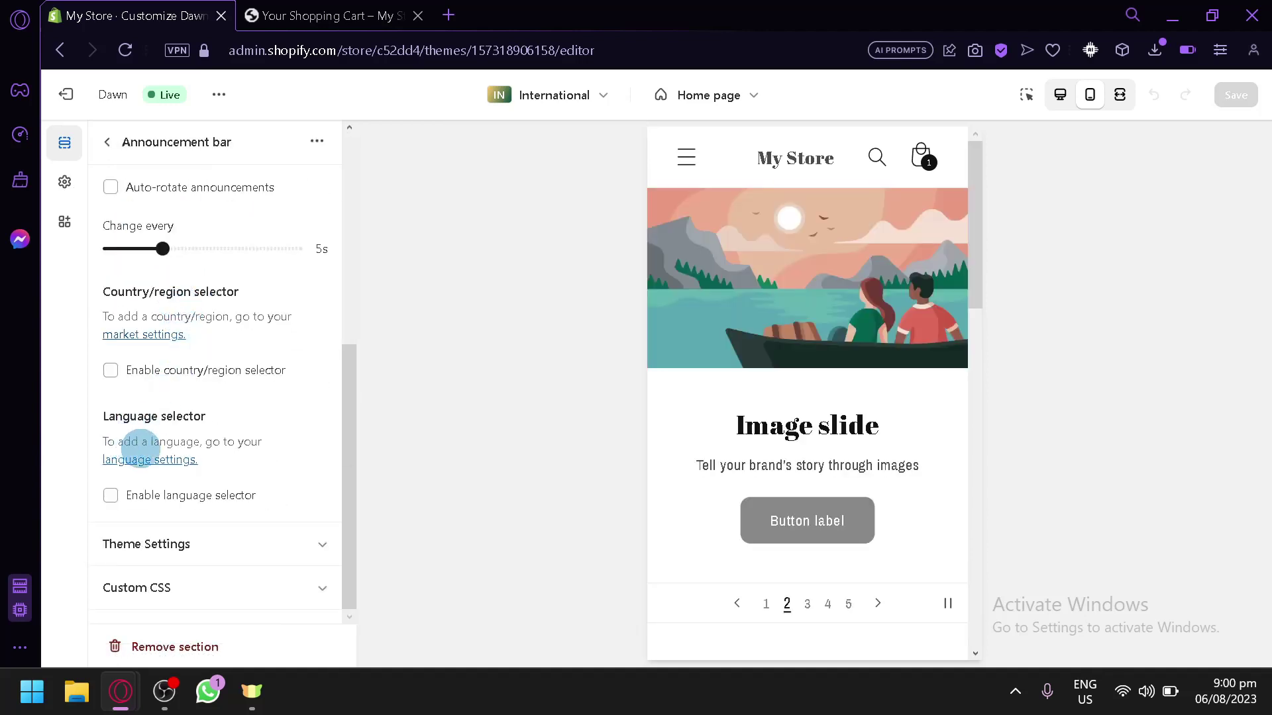
click(159, 335)
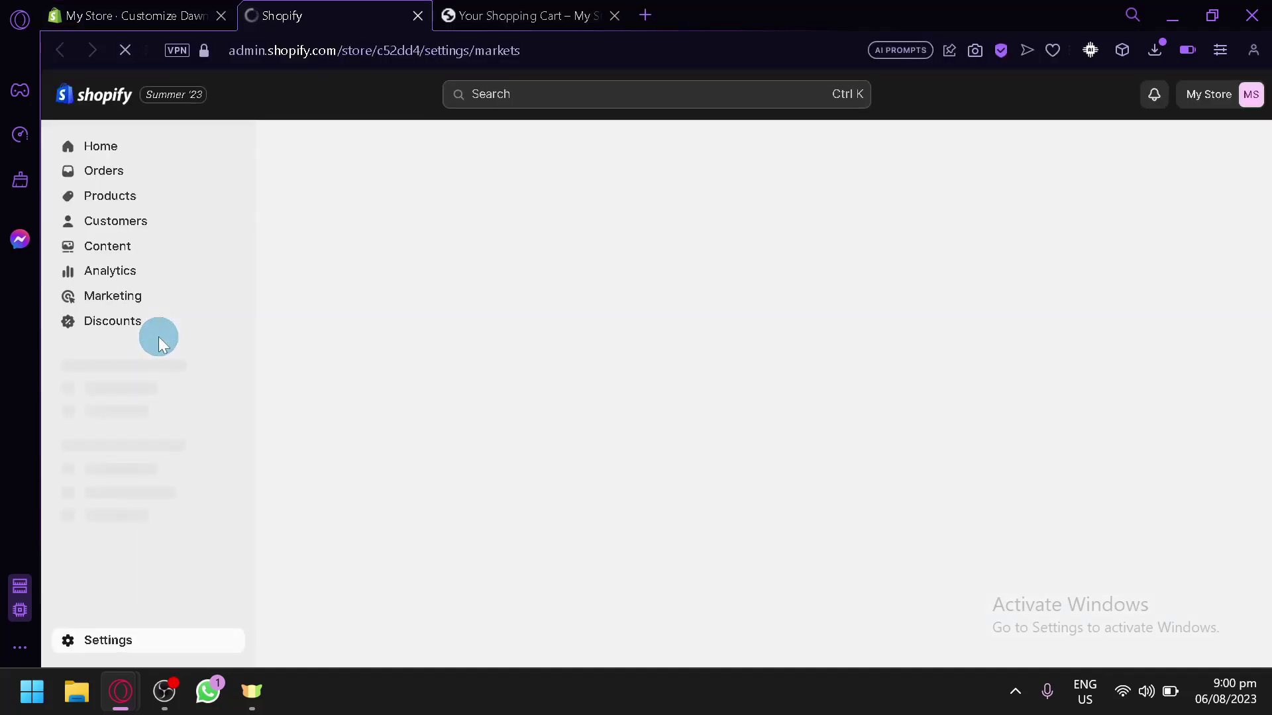
click(153, 15)
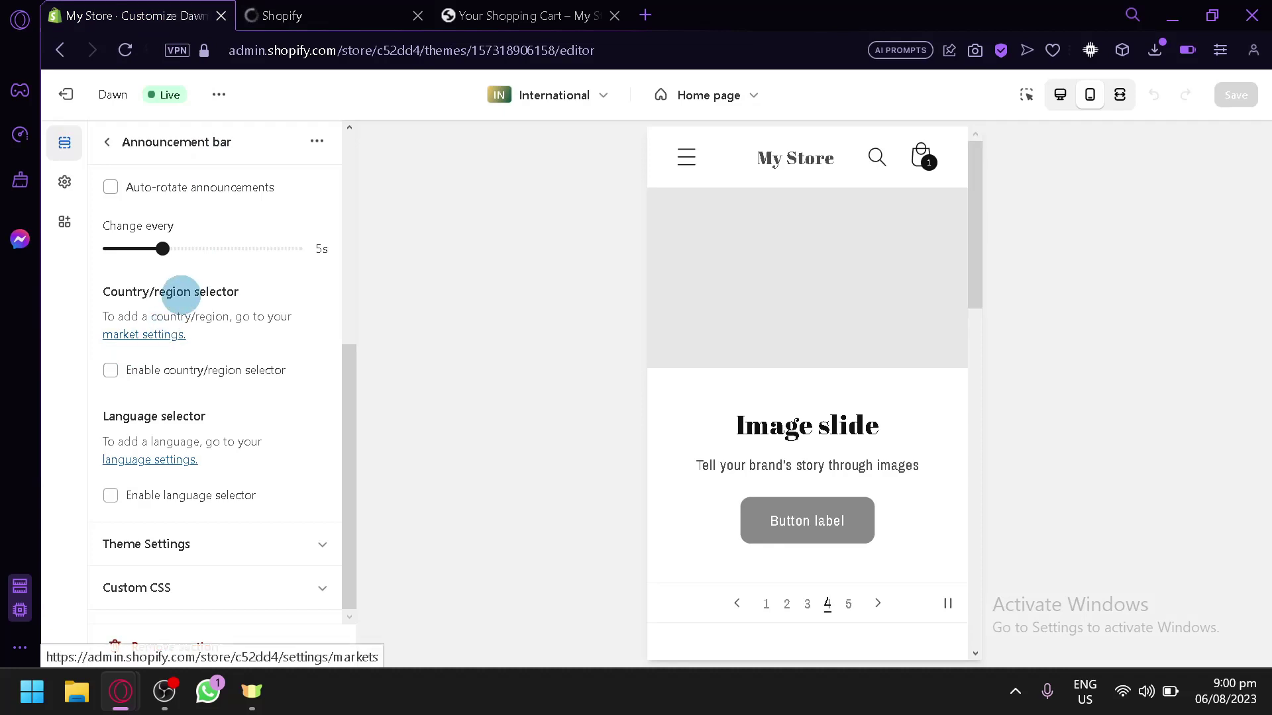
click(379, 6)
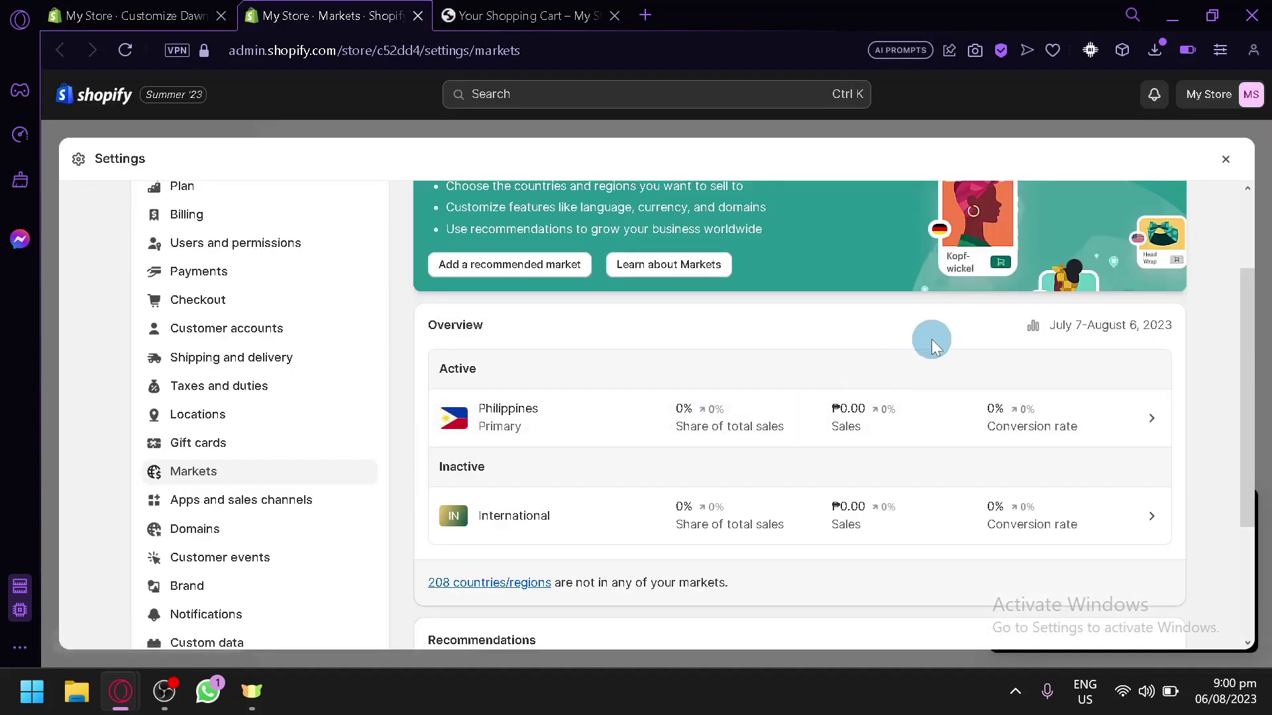
- Examine the Markets settings, including the active and inactive markets in the overview and the recommendations
scroll(914, 358, up, 2)
scroll(1083, 290, down, 4)
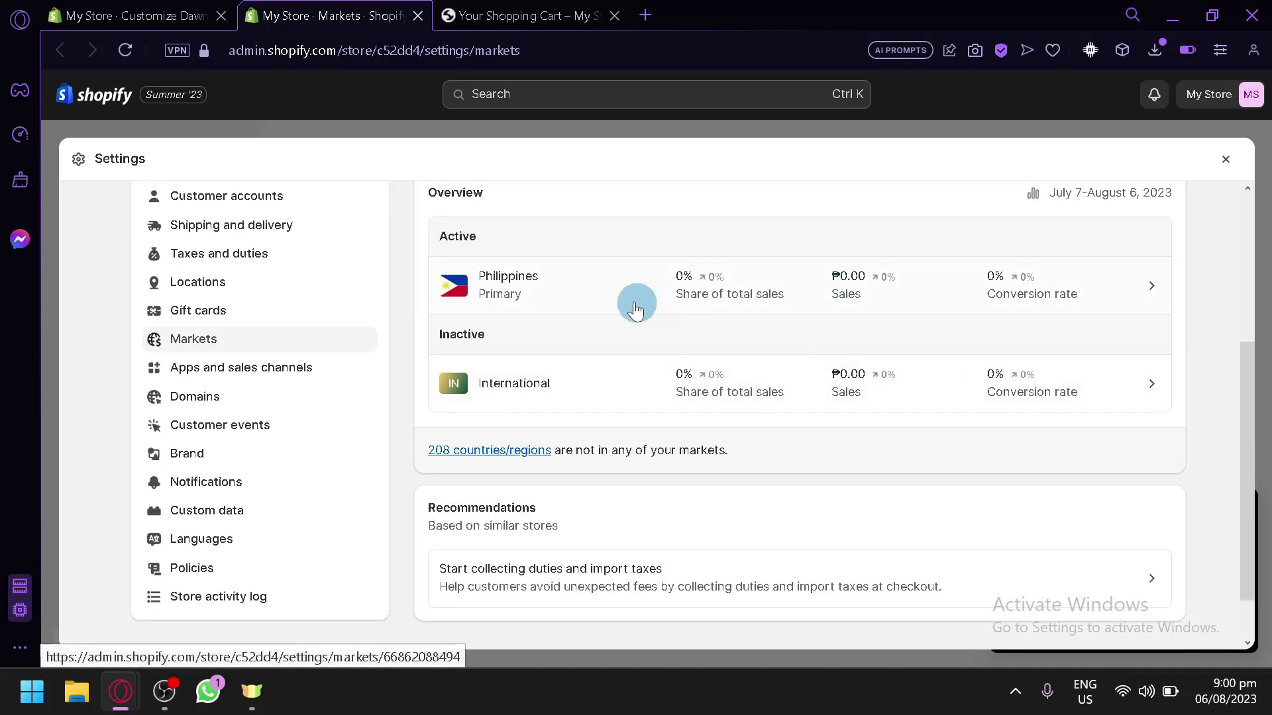
scroll(619, 395, down, 1)
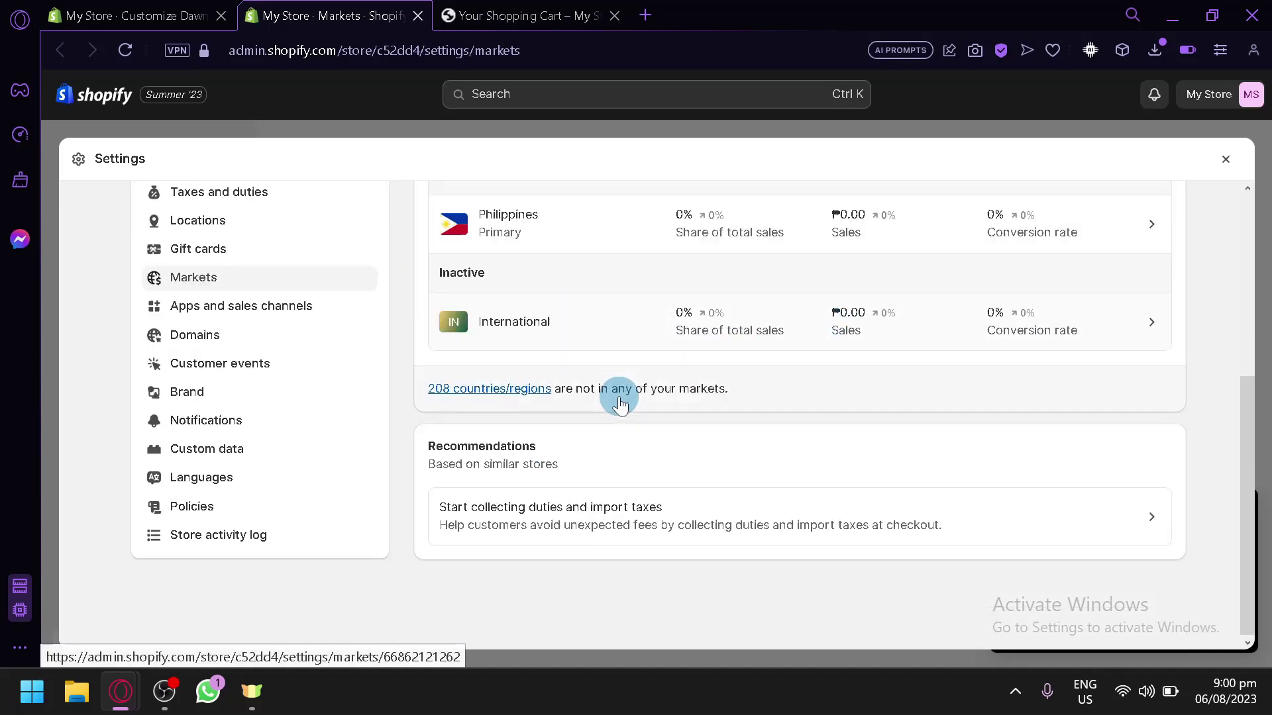
scroll(634, 457, up, 2)
scroll(635, 459, up, 3)
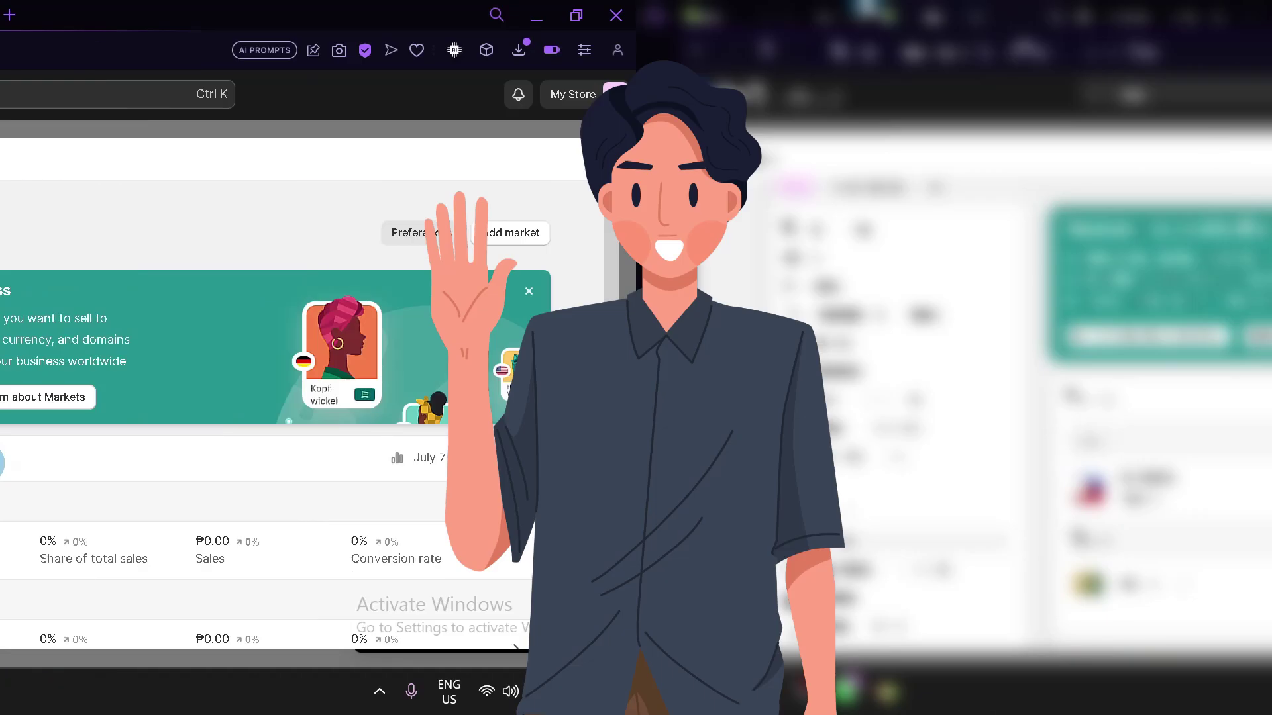